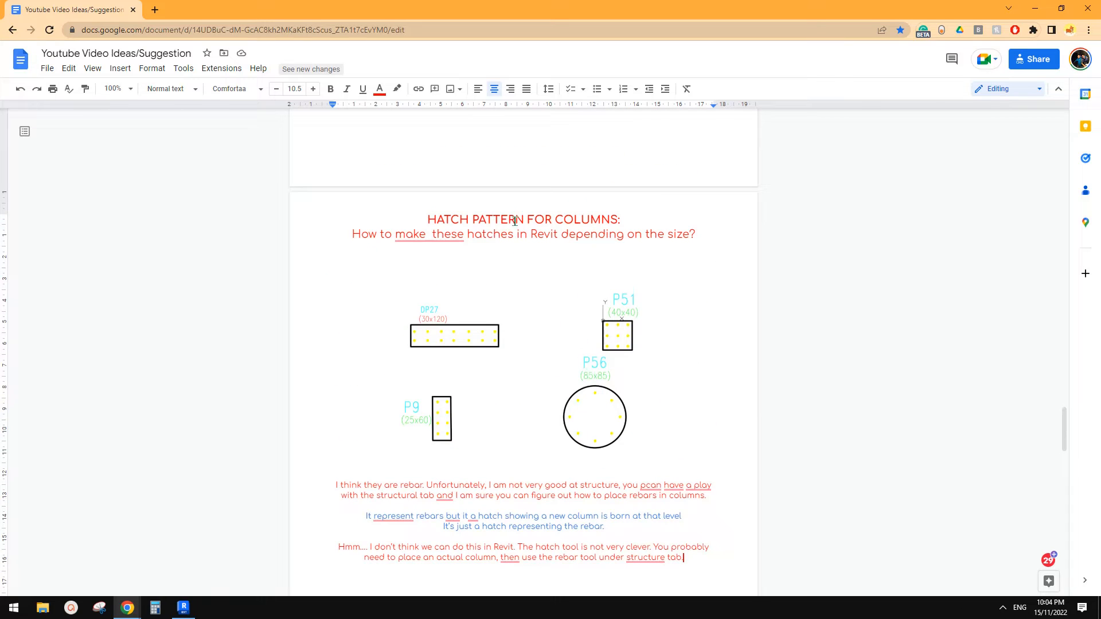
# Examine the document's question about column hatch patterns, its sample column drawings and the replies below them.
pyautogui.scroll(-1, 570, 324)
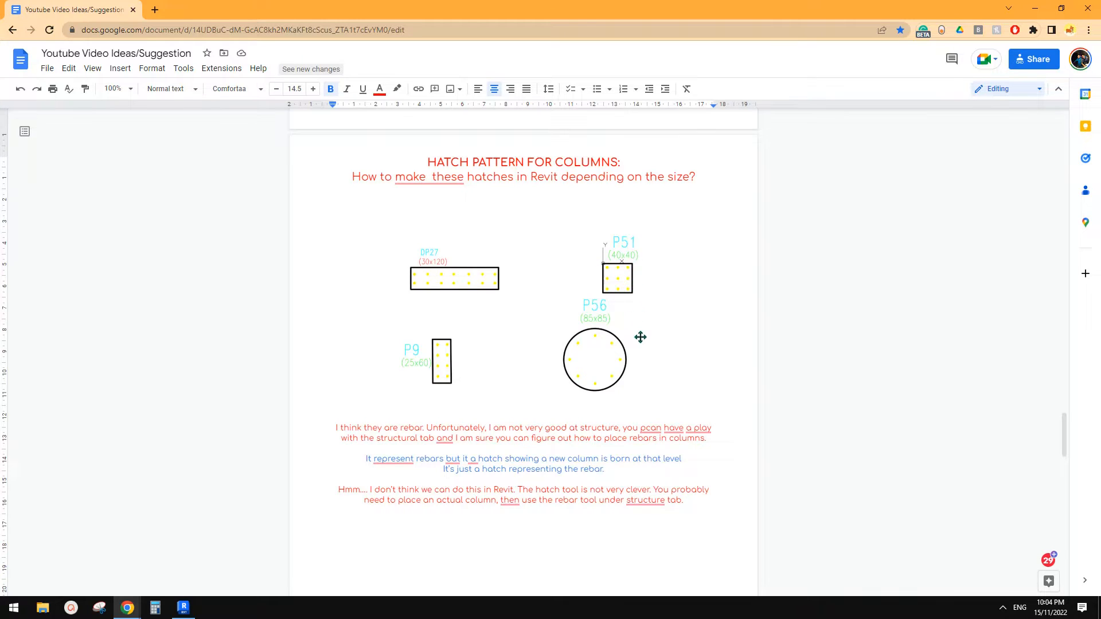
pyautogui.scroll(-1, 640, 337)
pyautogui.scroll(1, 635, 363)
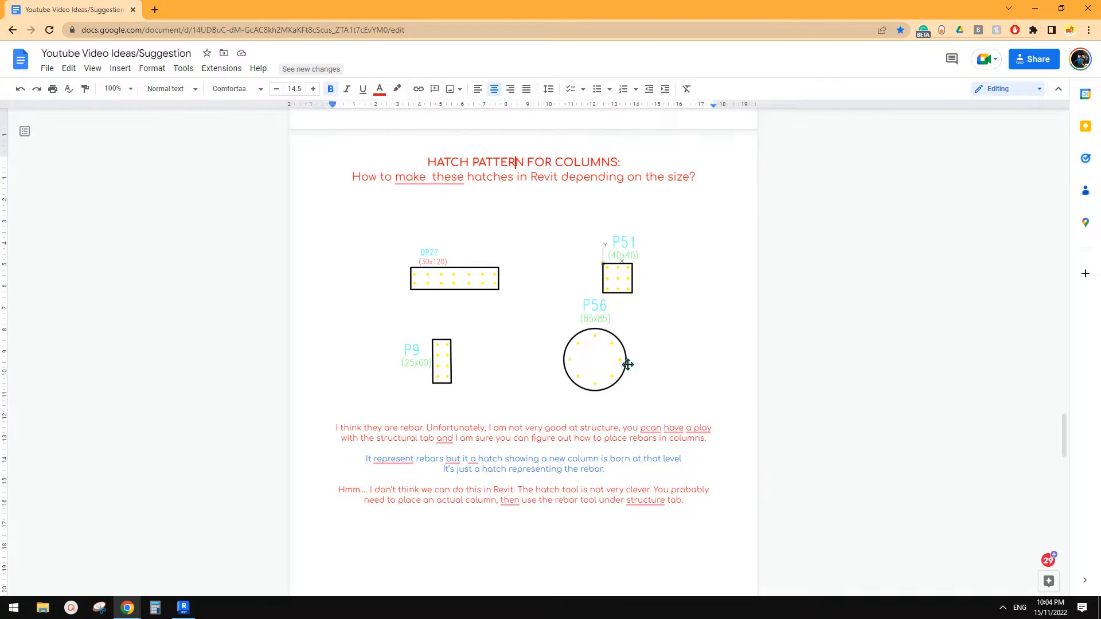
pyautogui.click(651, 344)
pyautogui.click(711, 281)
pyautogui.scroll(-1, 604, 463)
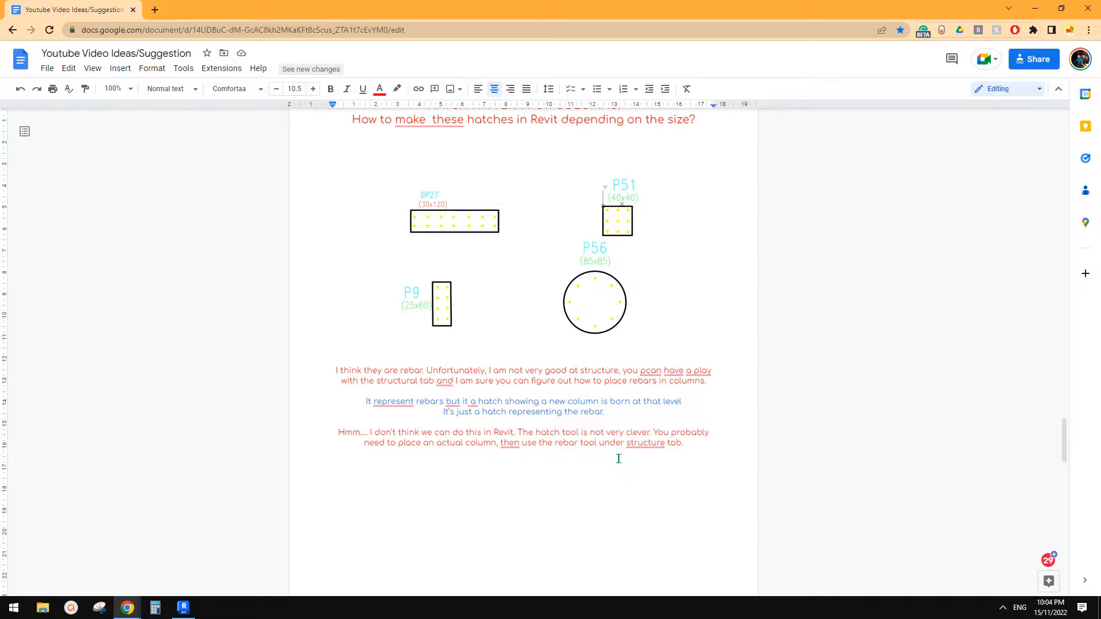
pyautogui.scroll(2, 618, 458)
pyautogui.scroll(-1, 622, 475)
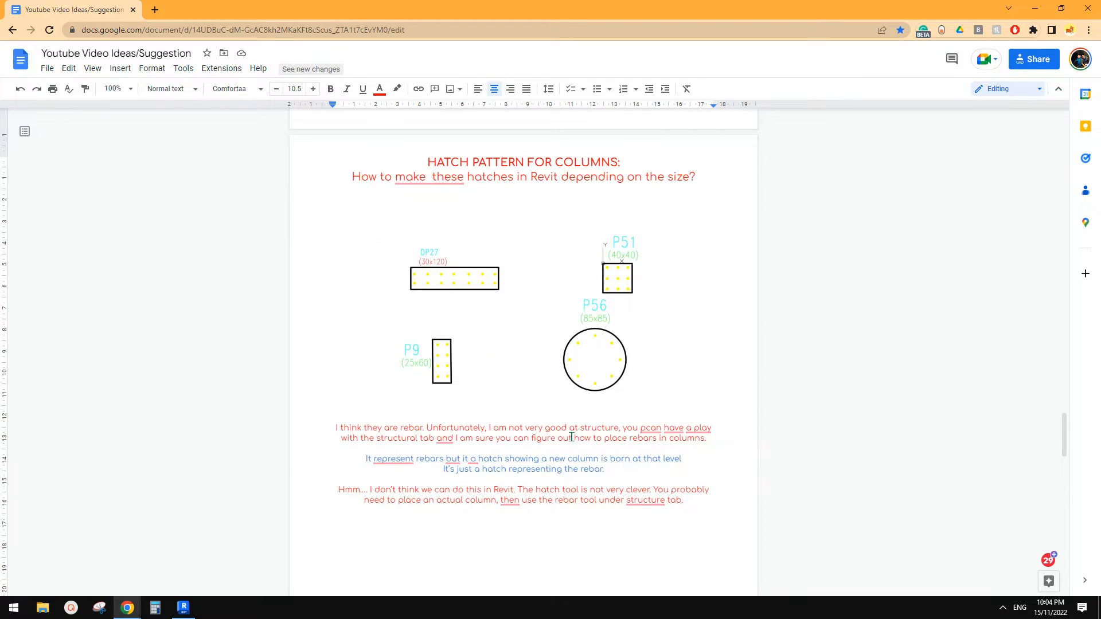
# Switch to Revit and create a new project from the Architectural Template.
pyautogui.click(194, 608)
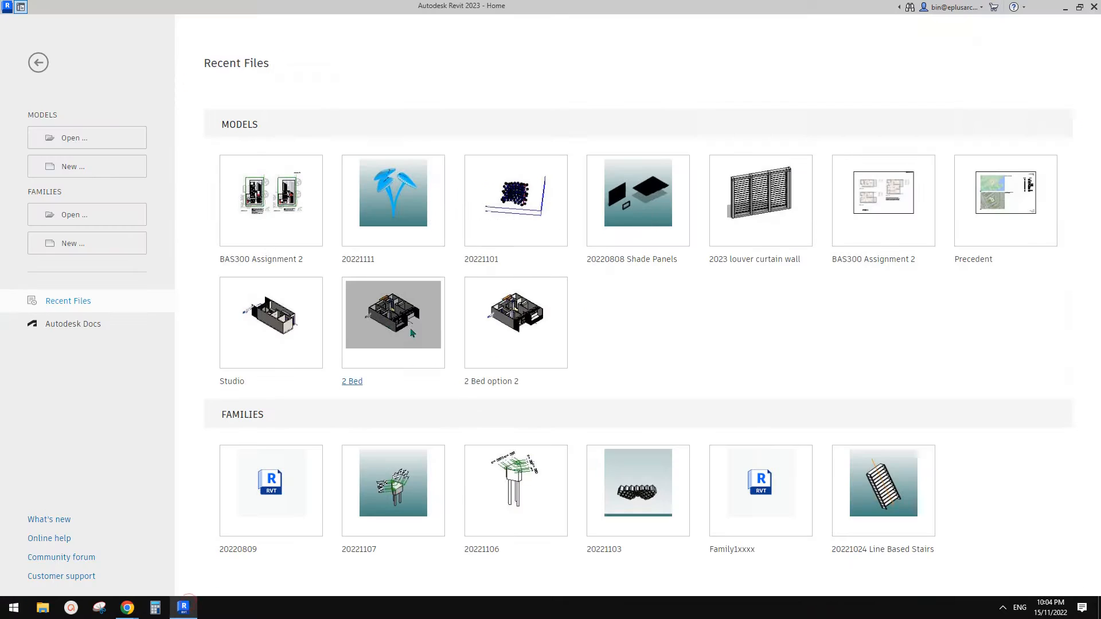
pyautogui.click(77, 171)
pyautogui.click(565, 276)
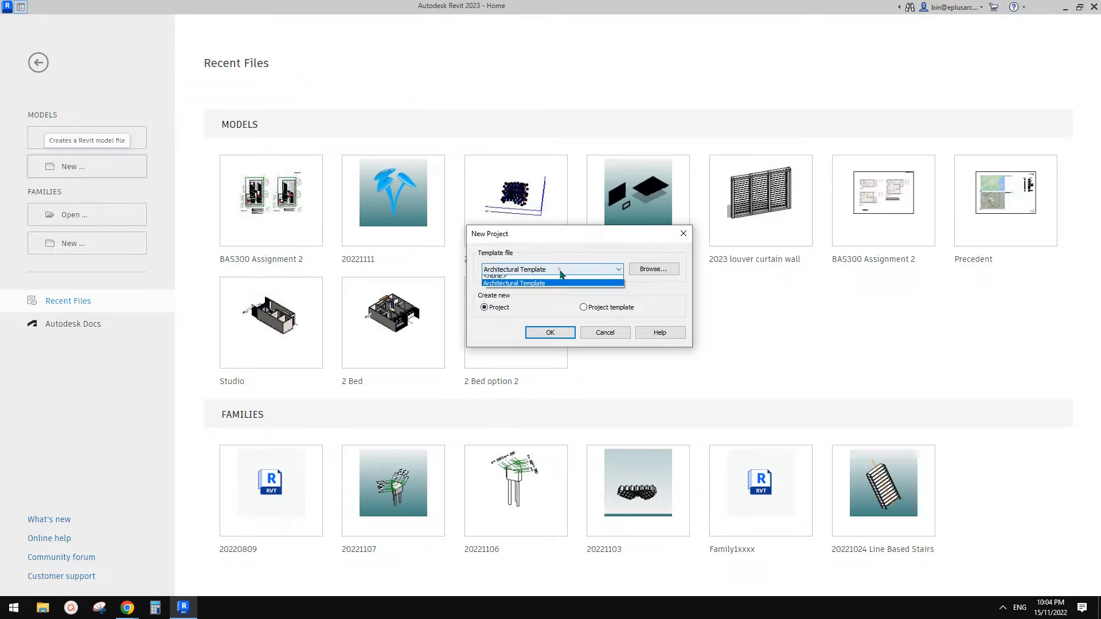
pyautogui.click(534, 285)
pyautogui.click(551, 331)
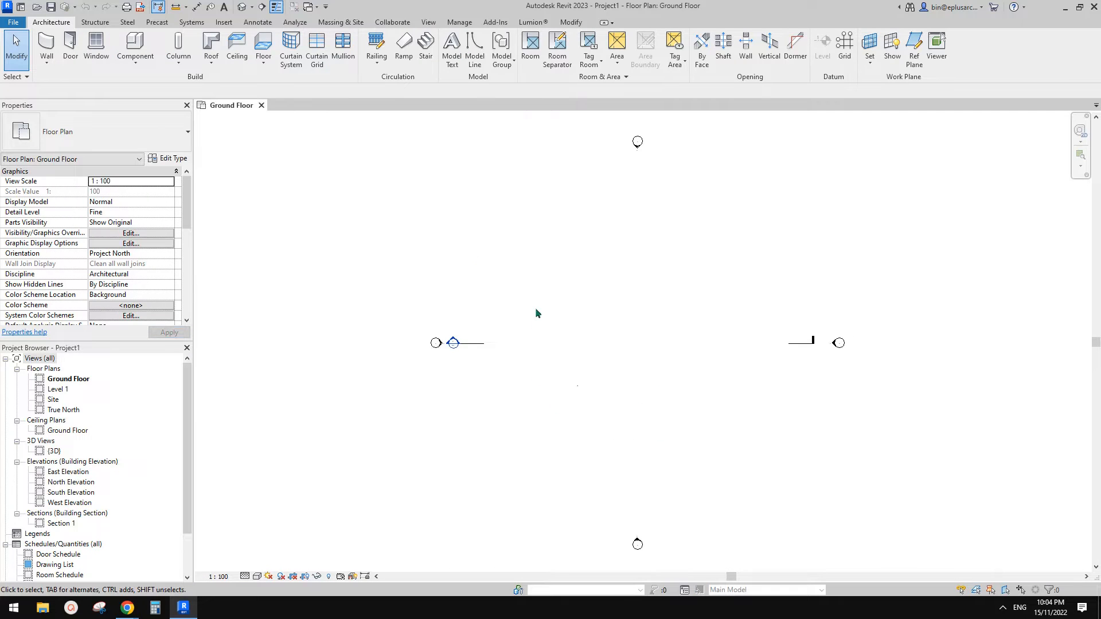
# Start a structural column and load the Concrete-Square-Column family from the Australia library's Structural Columns > Concrete folder.
pyautogui.click(95, 23)
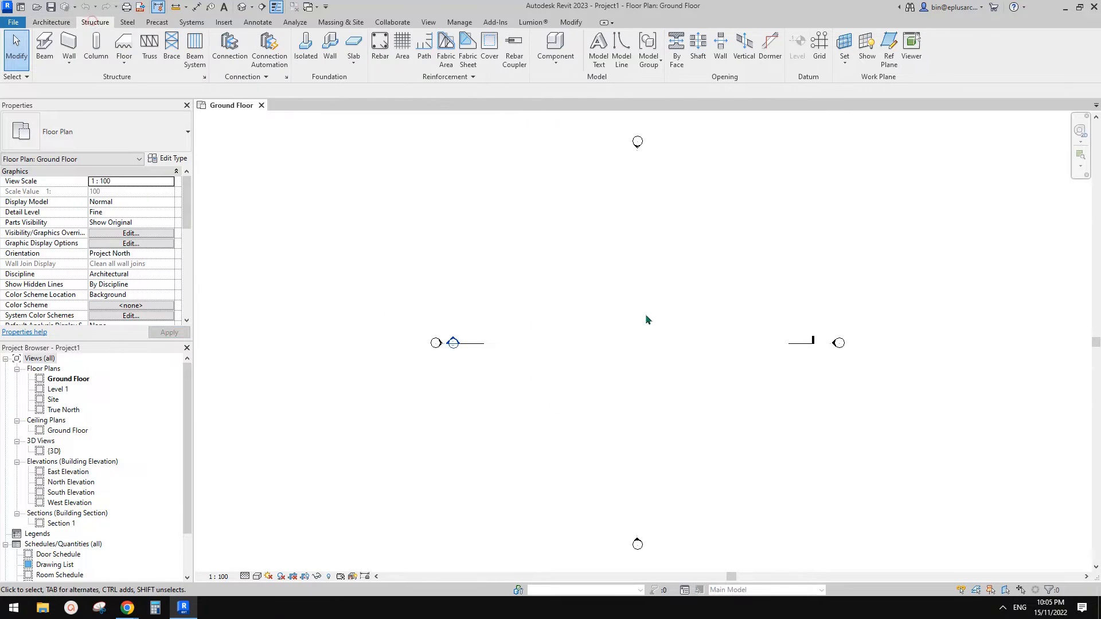
pyautogui.click(98, 52)
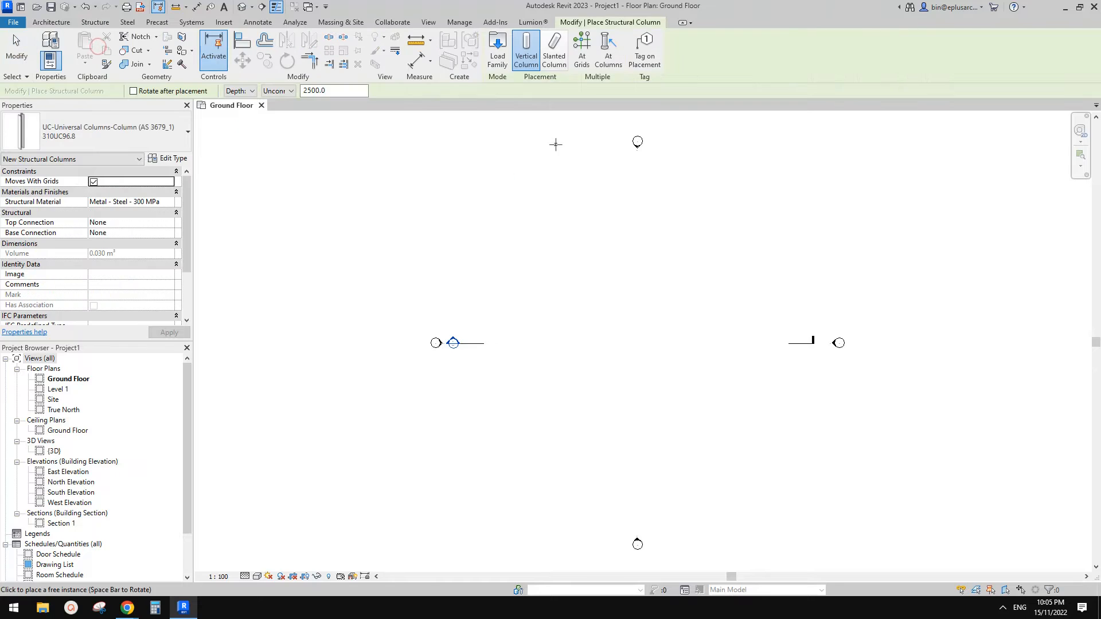
pyautogui.click(508, 57)
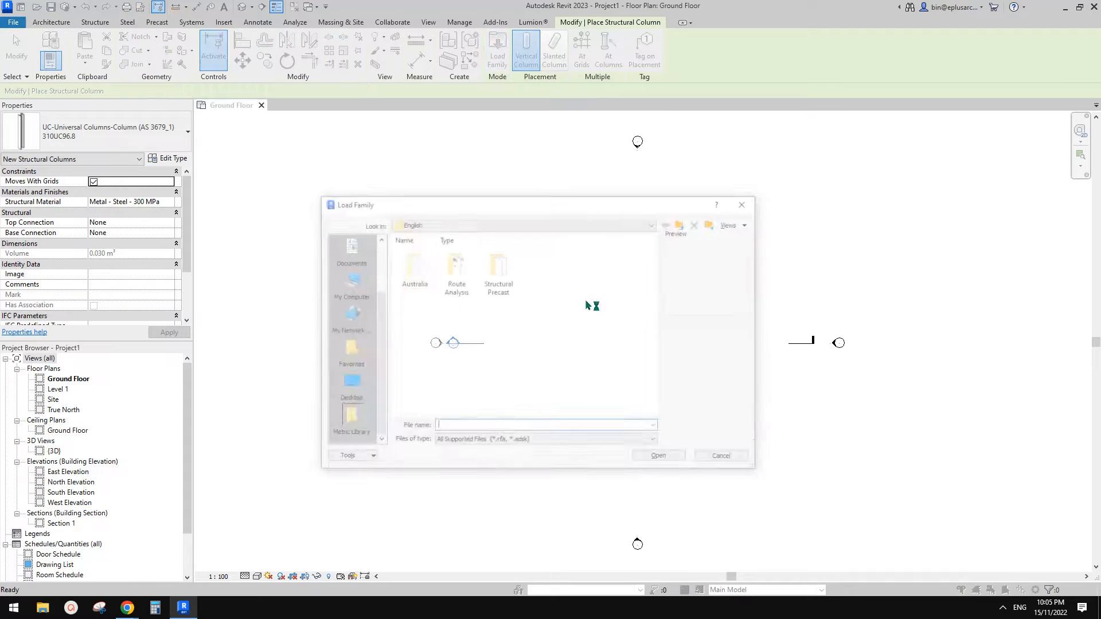
pyautogui.doubleClick(409, 274)
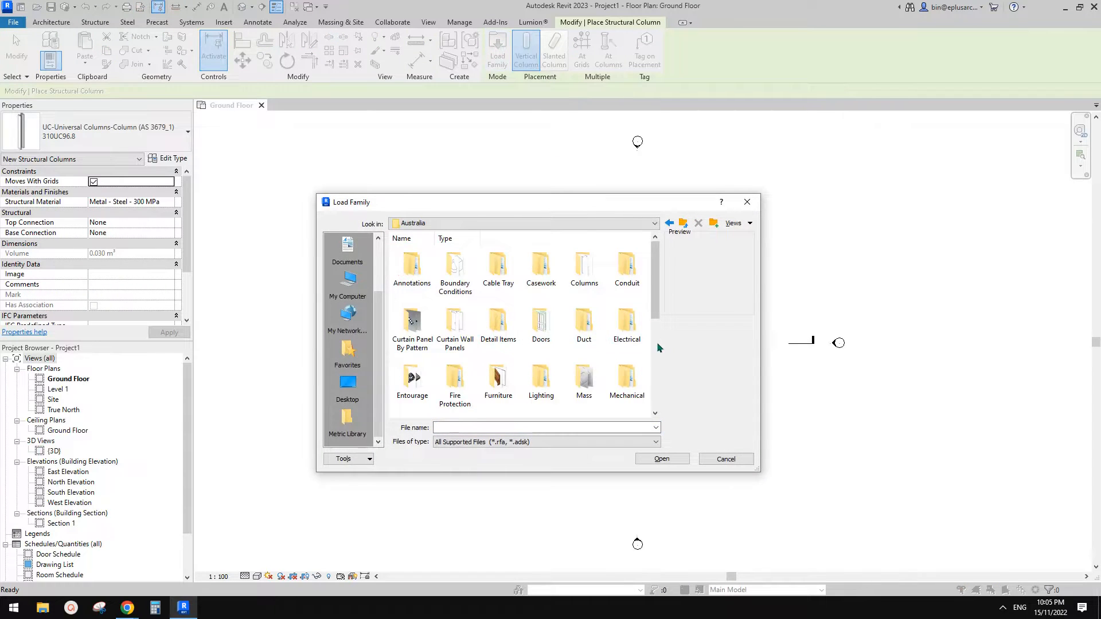
pyautogui.click(657, 352)
pyautogui.moveTo(657, 355); pyautogui.dragTo(657, 358)
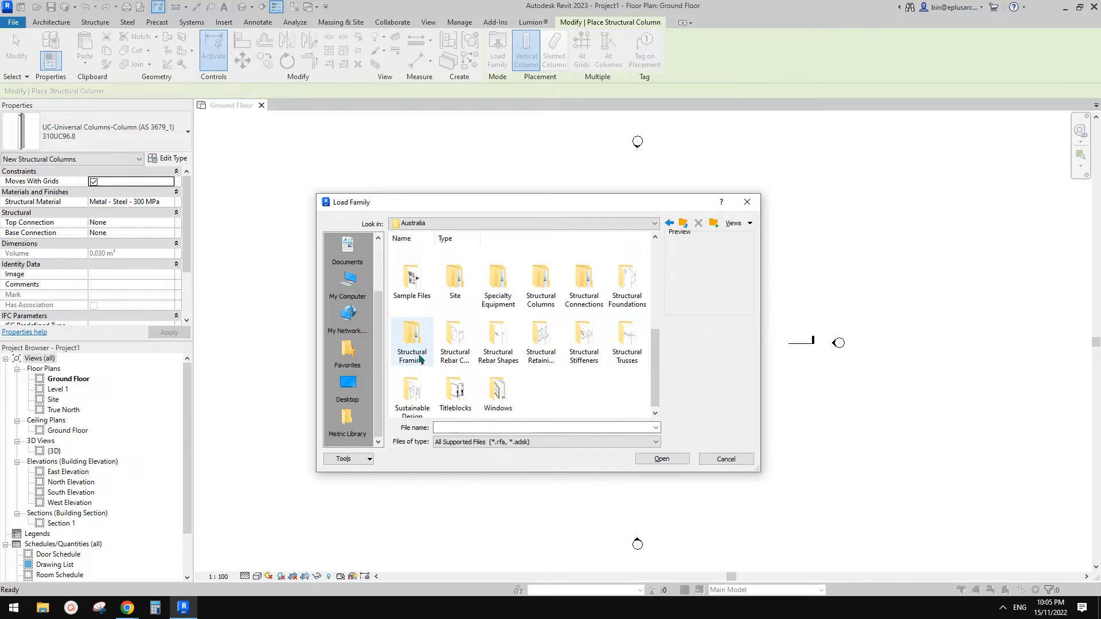
pyautogui.doubleClick(539, 285)
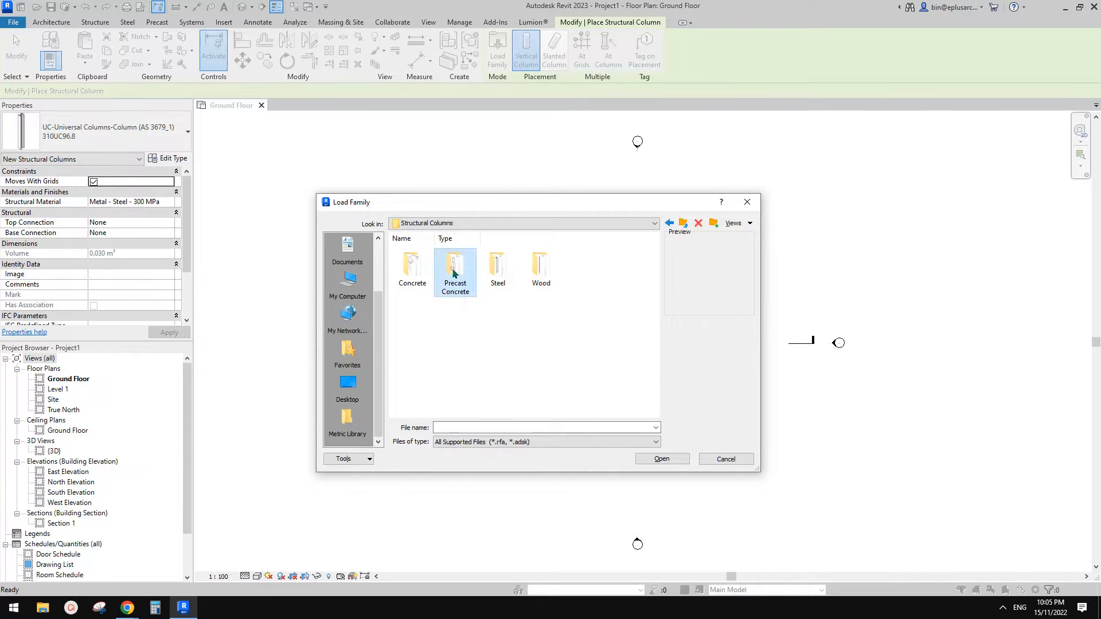
pyautogui.doubleClick(456, 275)
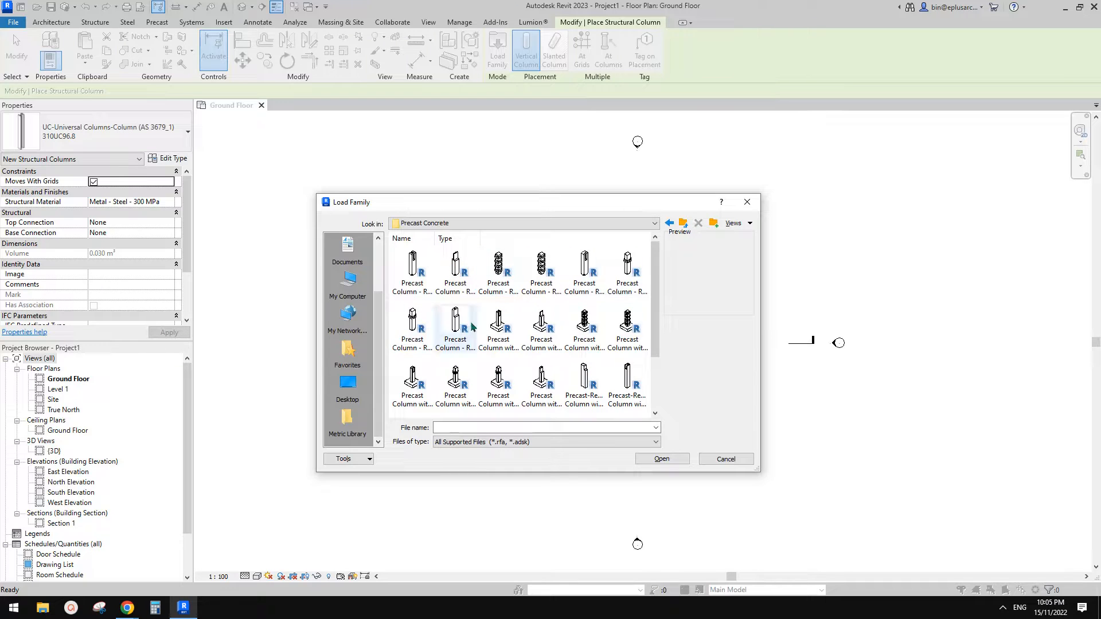
pyautogui.click(683, 225)
pyautogui.doubleClick(412, 267)
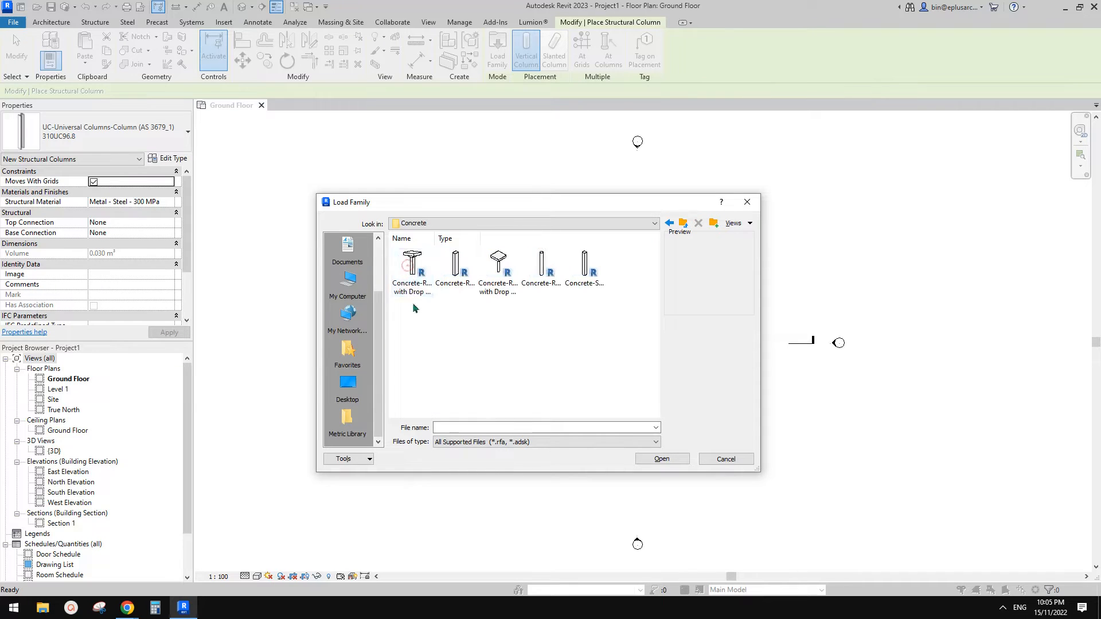
pyautogui.doubleClick(589, 273)
# Place one 300 x 300mm concrete square column near the middle of the Ground Floor plan and end the placement.
pyautogui.click(629, 334)
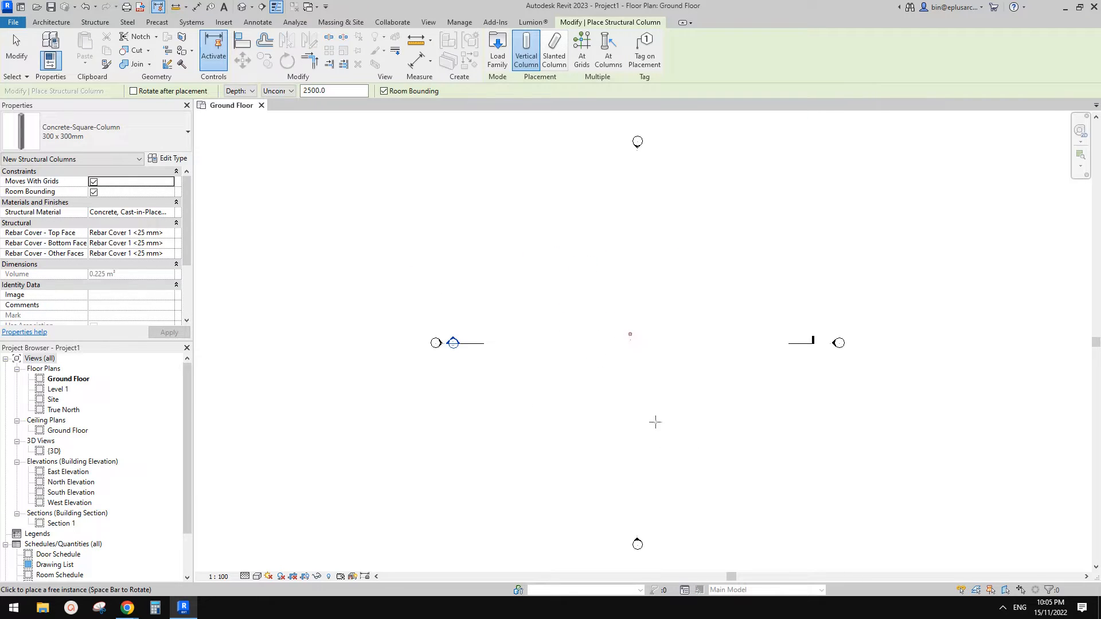
pyautogui.press('Escape')
pyautogui.moveTo(707, 305); pyautogui.dragTo(705, 307, button='middle')
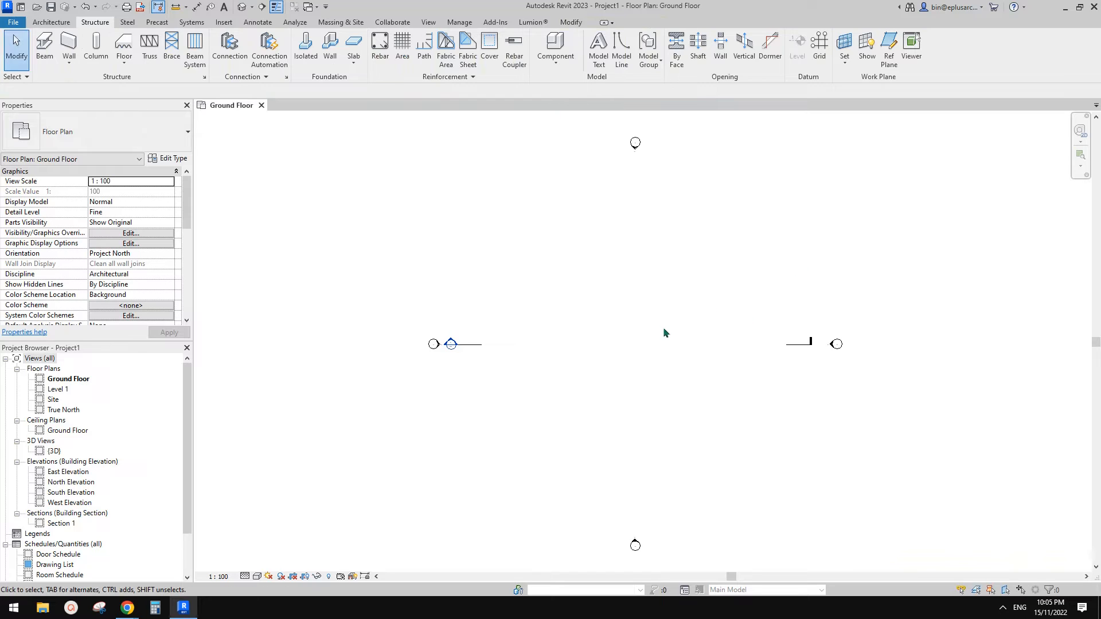
# Open the 3D view and set the concrete column's top offset to 3000.
pyautogui.click(242, 11)
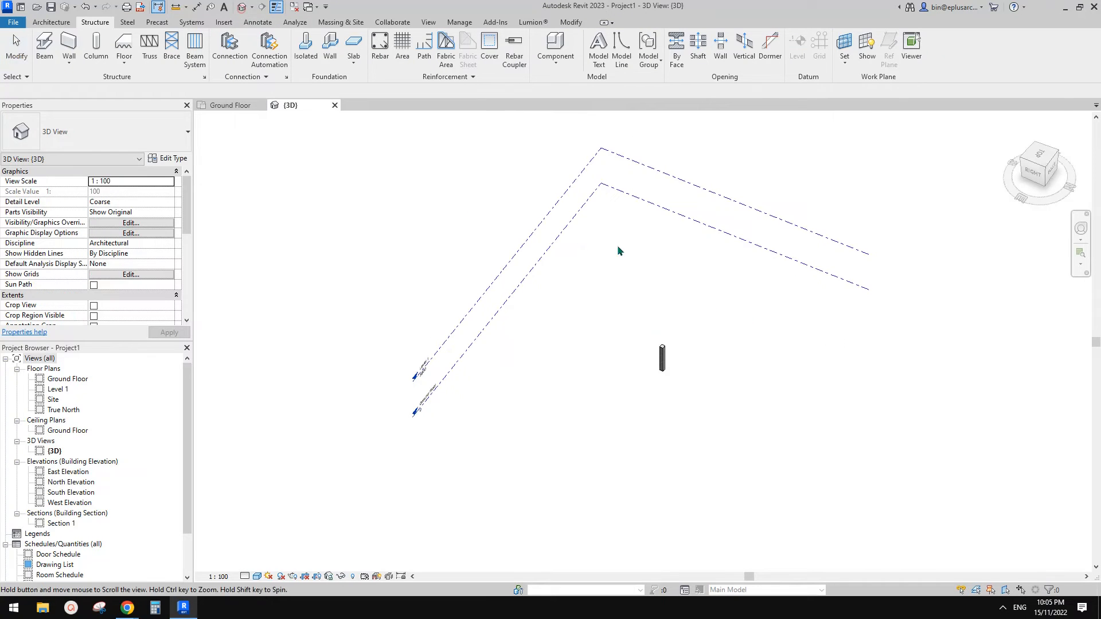
pyautogui.click(664, 364)
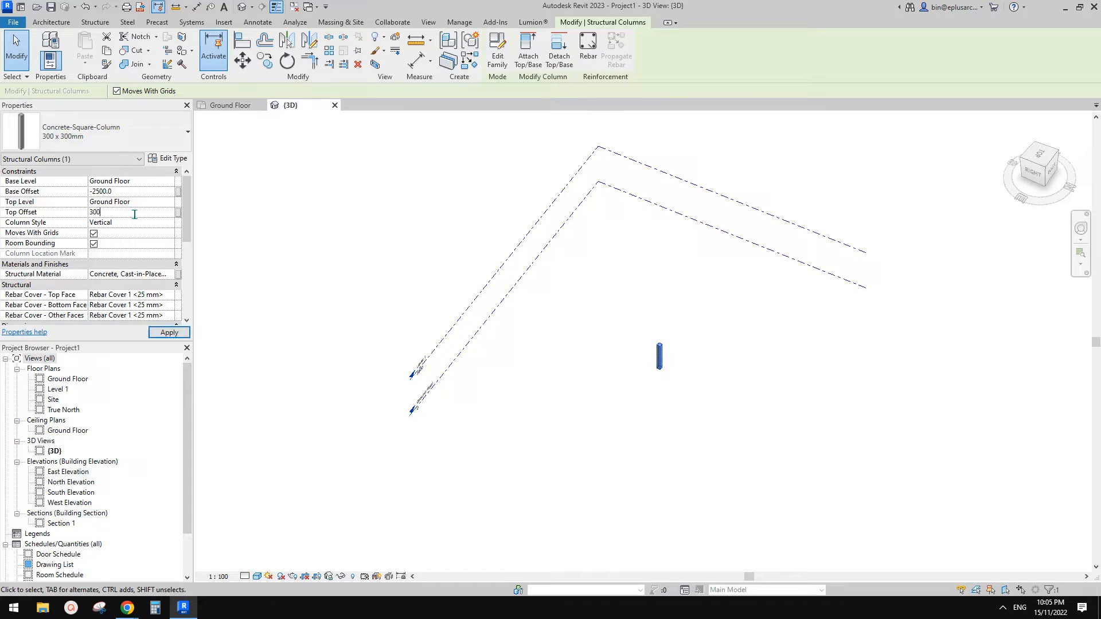
pyautogui.click(371, 243)
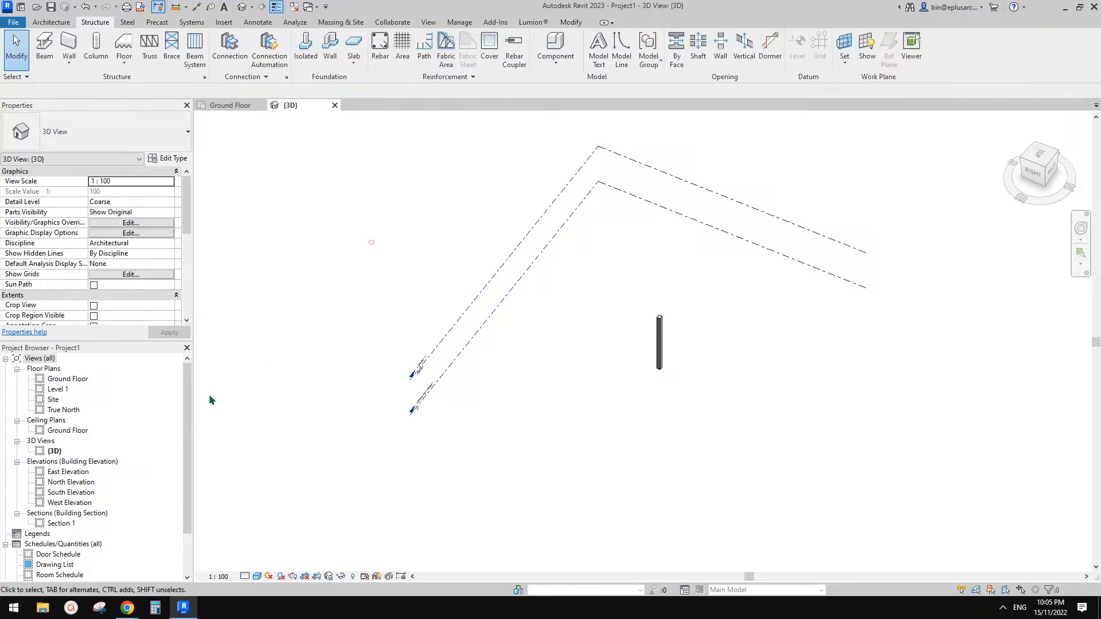
# Return to the Ground Floor plan and inspect the square concrete column up close.
pyautogui.doubleClick(64, 379)
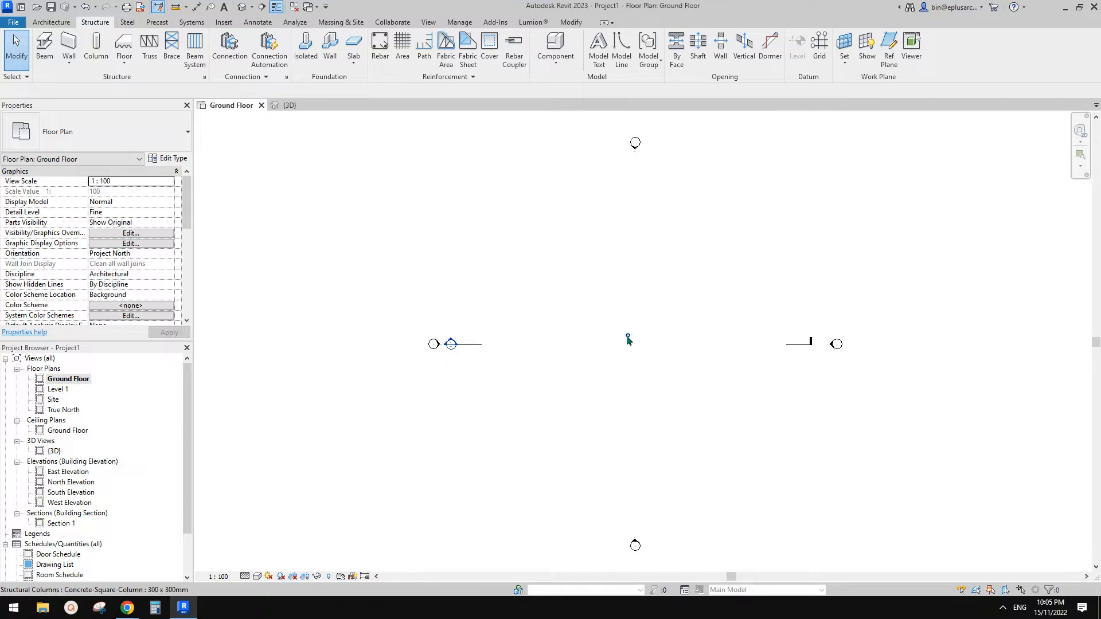
pyautogui.scroll(2, 628, 339)
pyautogui.scroll(5, 611, 353)
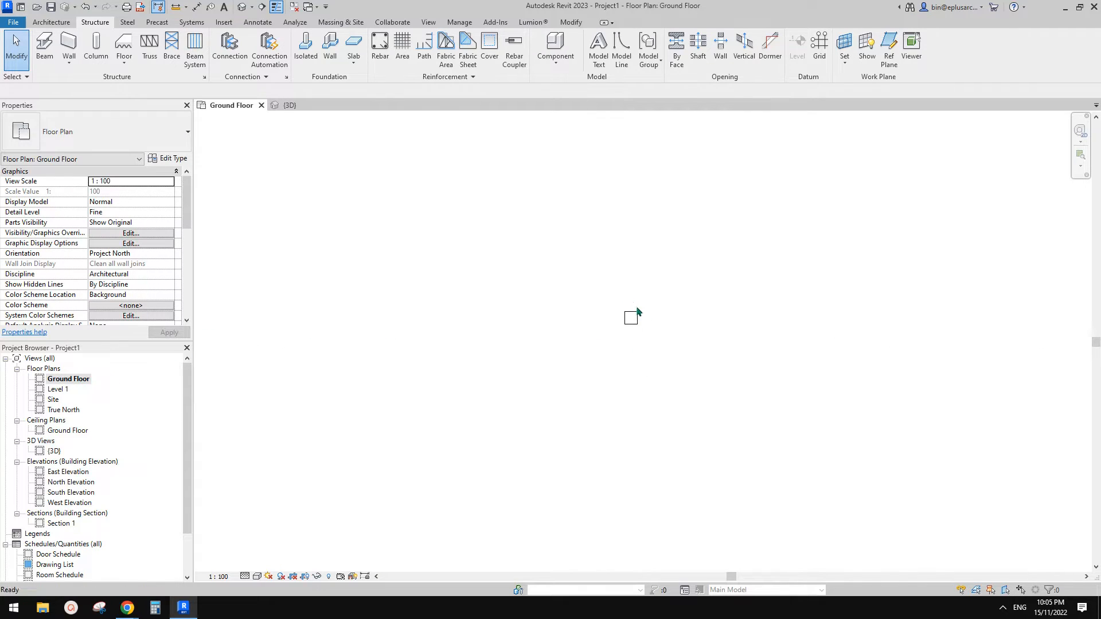
pyautogui.click(634, 320)
pyautogui.scroll(4, 608, 309)
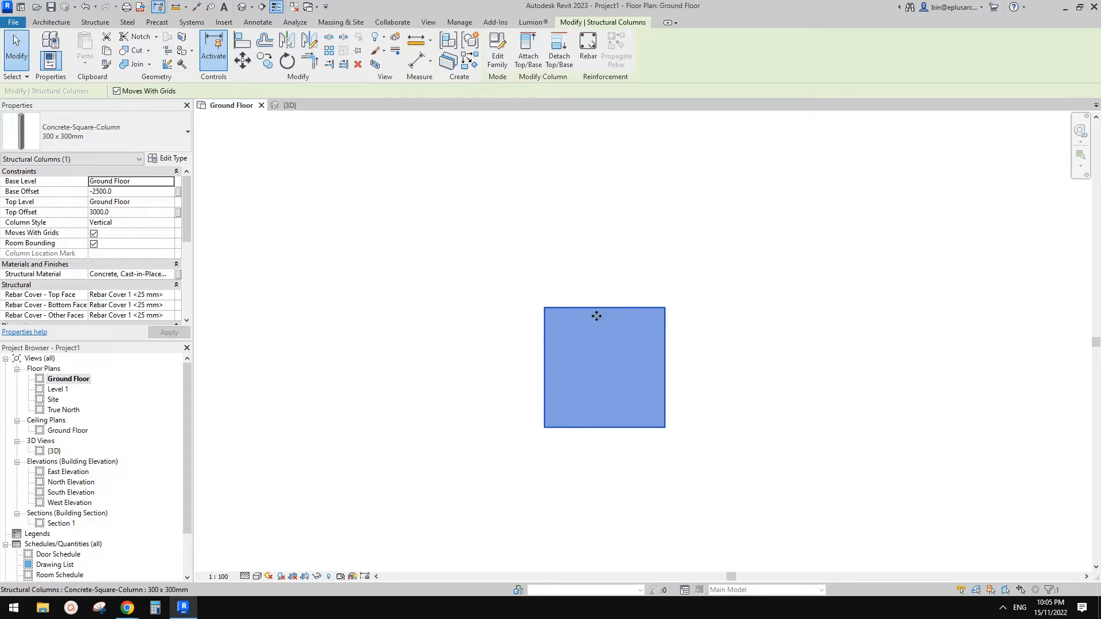
pyautogui.press('Escape')
# Start the structural Rebar command, accept the default shape definition options and agree to load a rebar shape family.
pyautogui.click(131, 23)
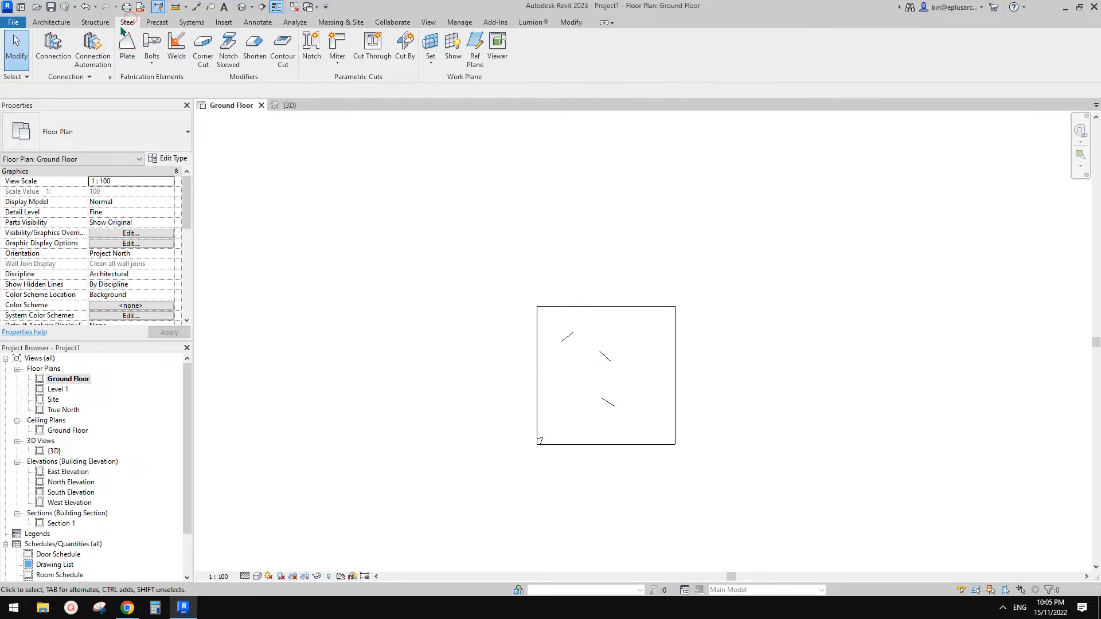
pyautogui.click(104, 23)
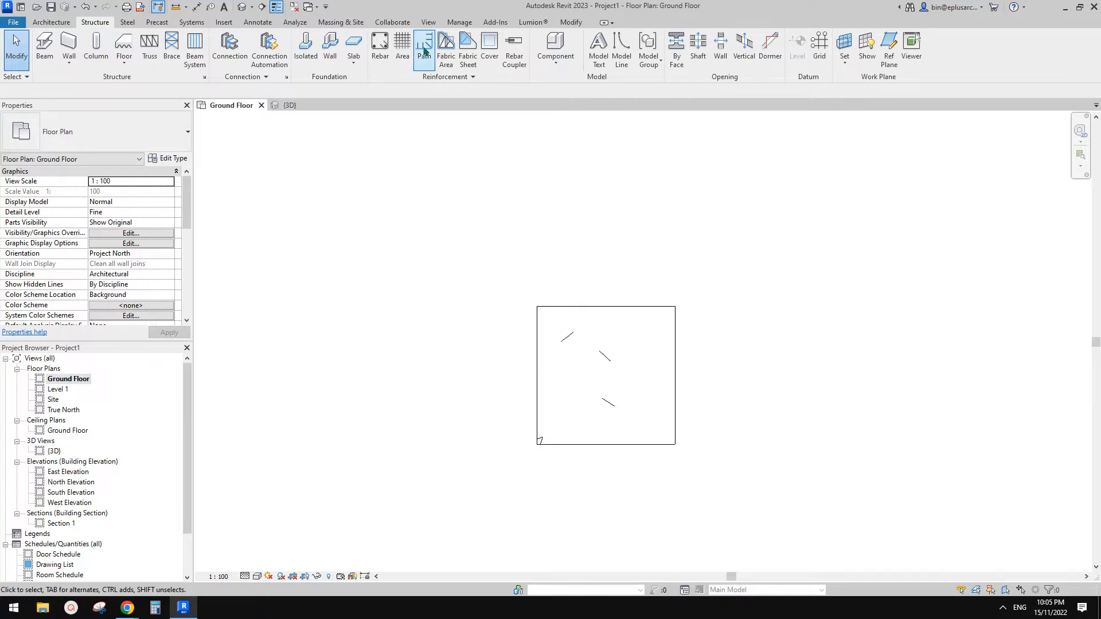
pyautogui.click(381, 52)
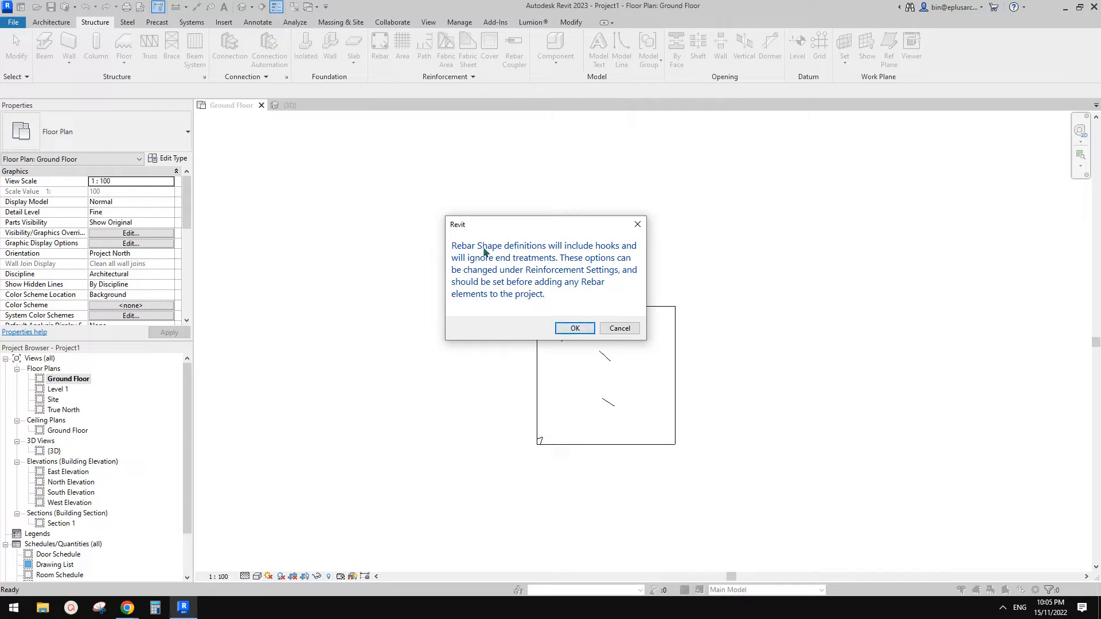
pyautogui.click(573, 328)
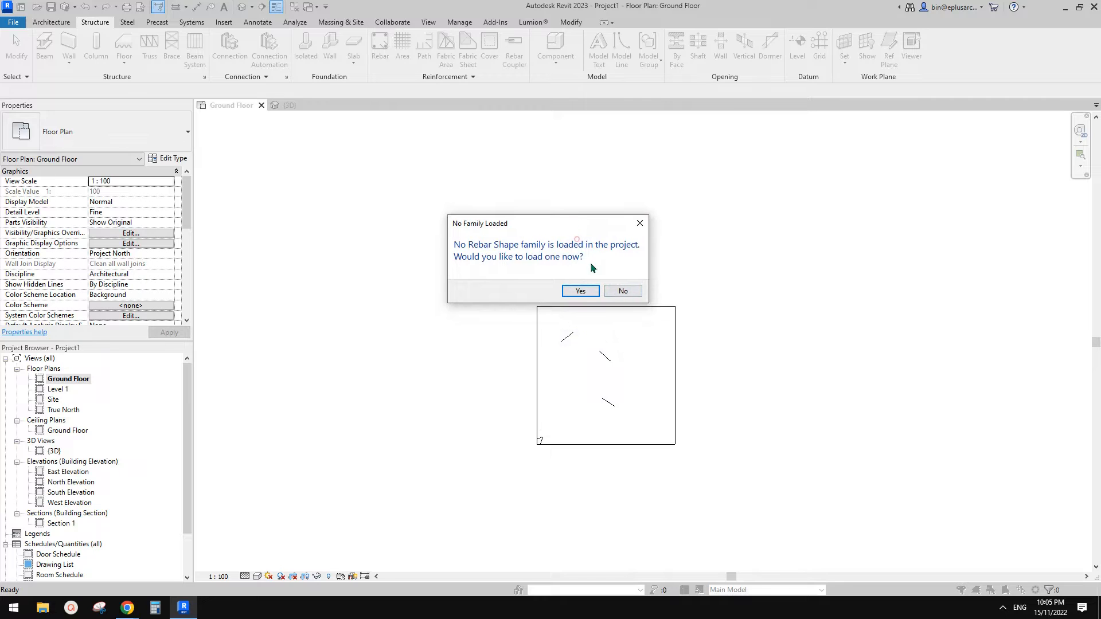
pyautogui.click(580, 292)
# Load the S.rfa rebar shape from the Australia library's Structural Rebar Shapes folder.
pyautogui.click(684, 224)
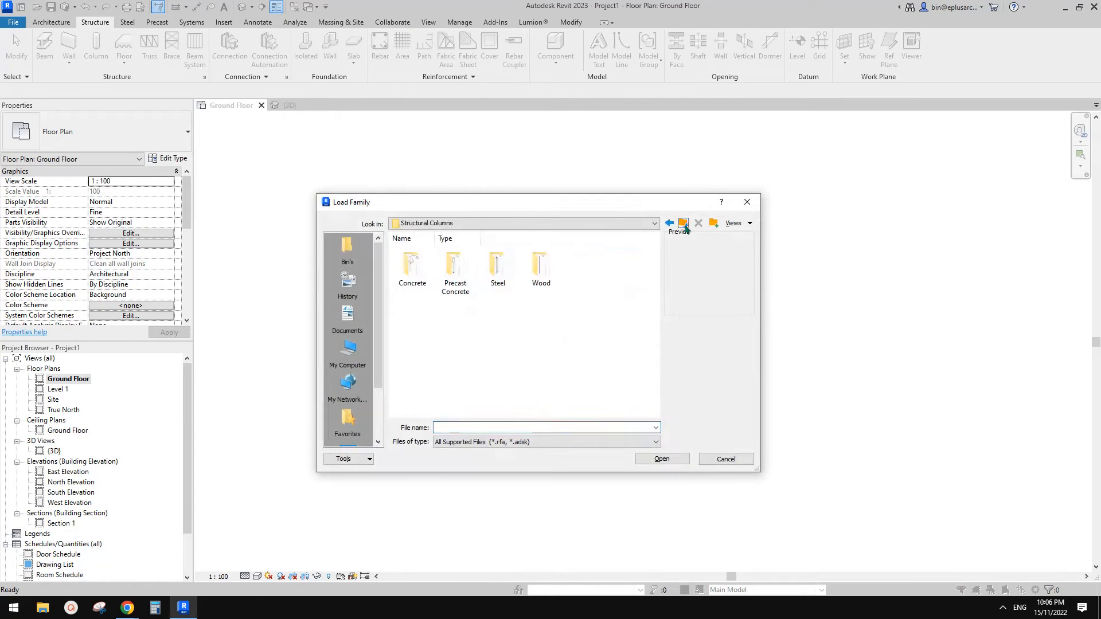
pyautogui.click(686, 227)
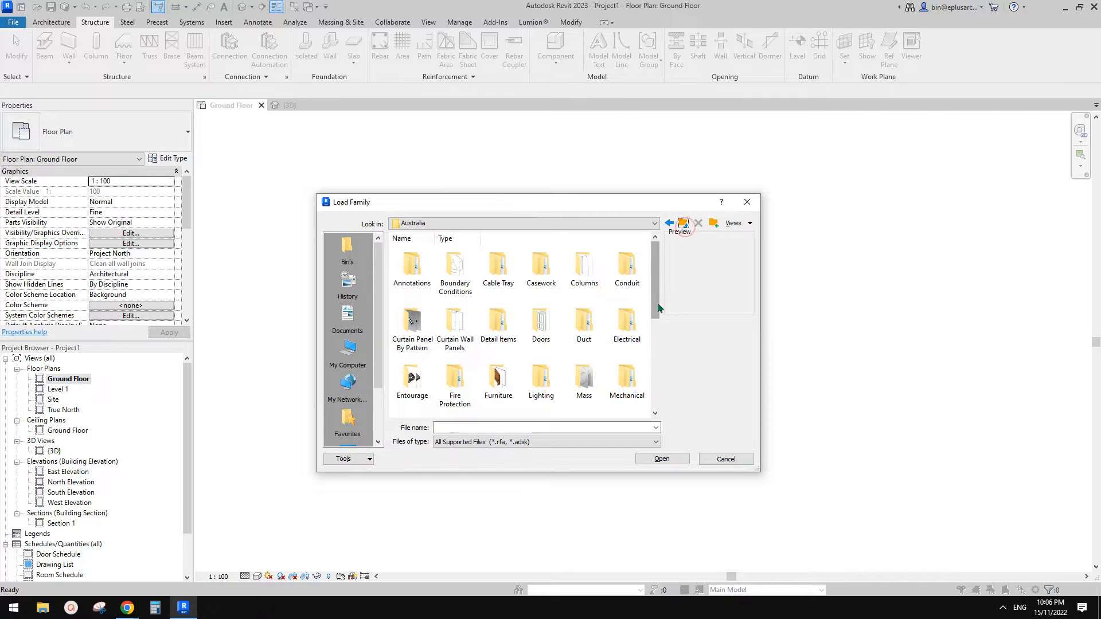
pyautogui.moveTo(655, 303); pyautogui.dragTo(660, 403)
pyautogui.click(455, 344)
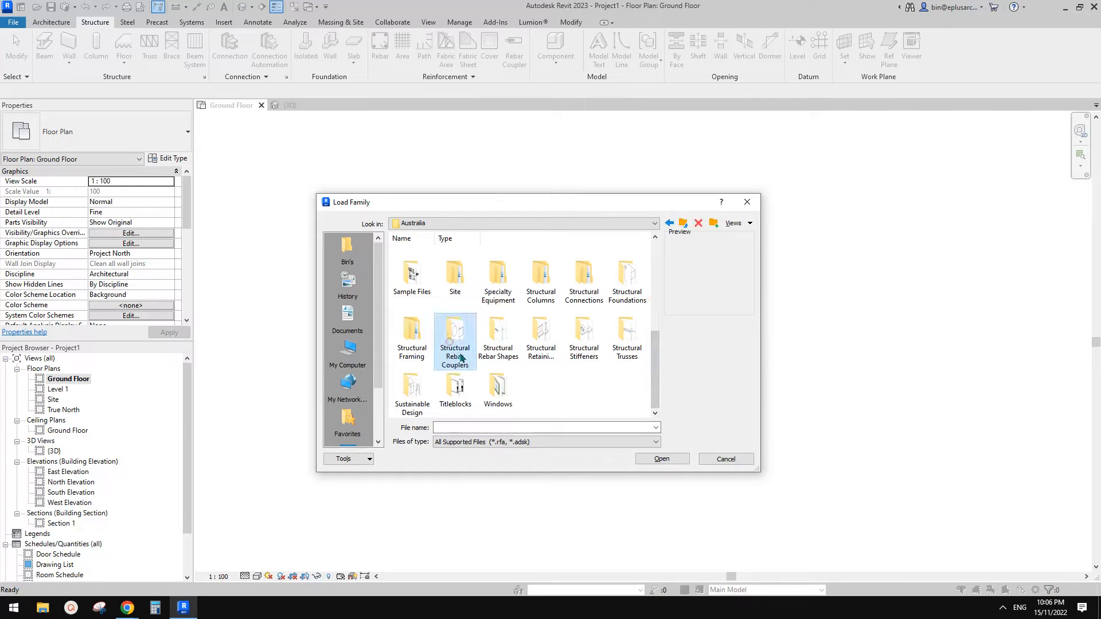
pyautogui.click(511, 340)
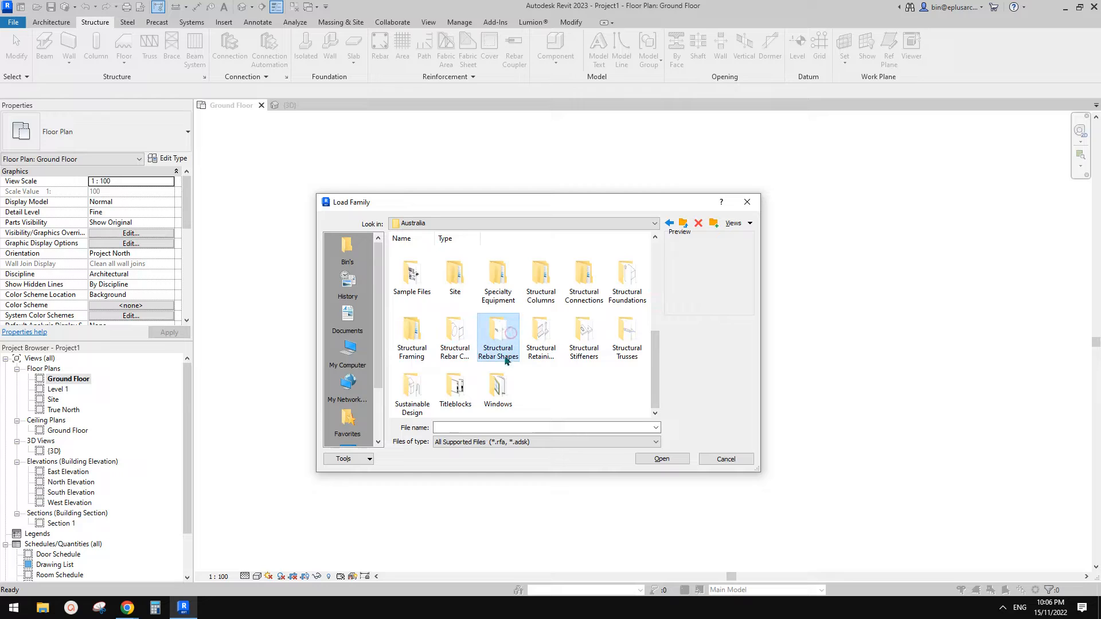
pyautogui.doubleClick(496, 332)
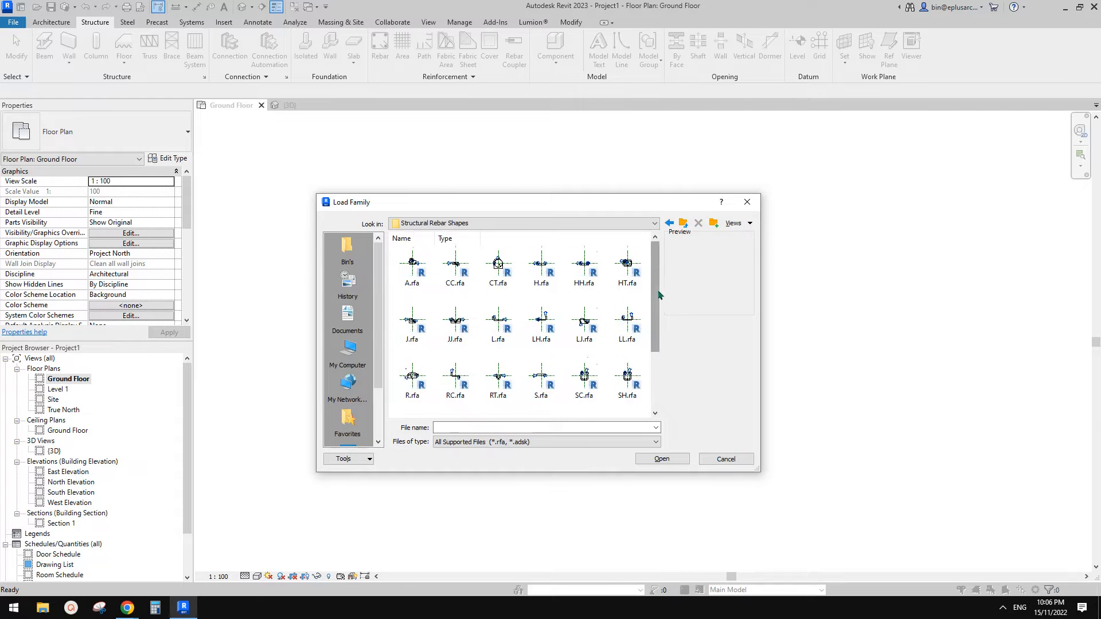
pyautogui.moveTo(659, 295); pyautogui.dragTo(669, 352)
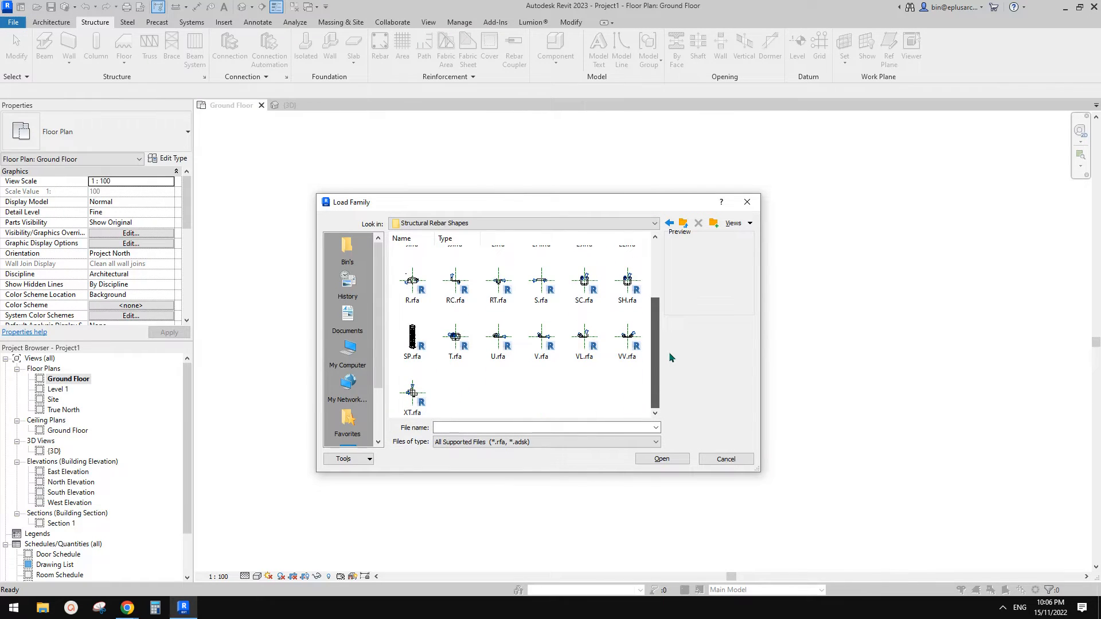
pyautogui.click(543, 293)
pyautogui.click(661, 459)
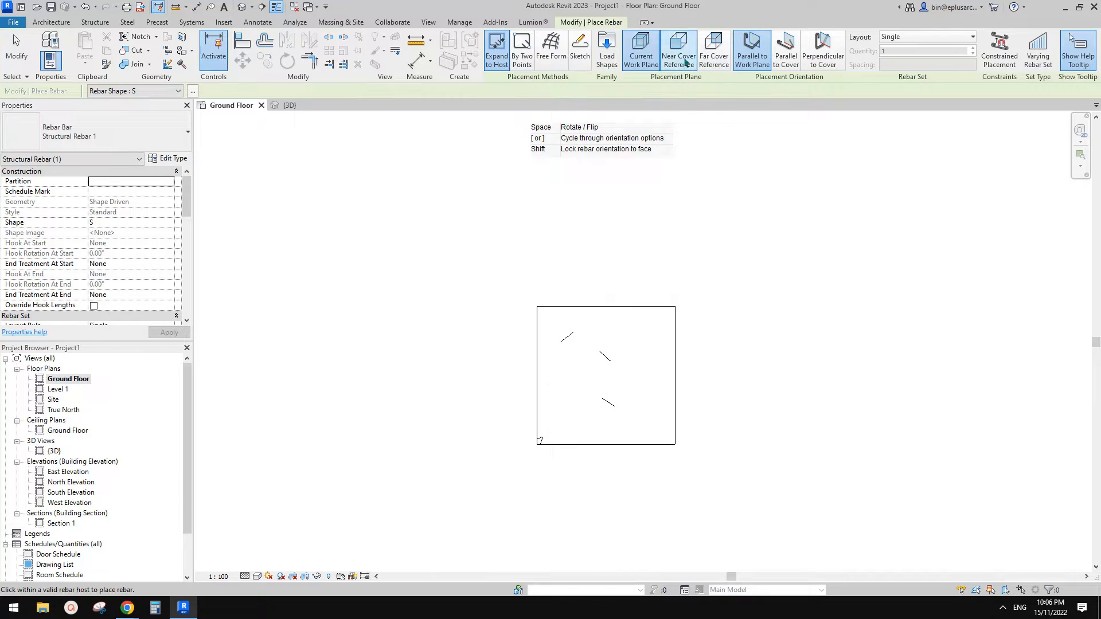
# Place straight rebar sets along two opposite column faces, at the near cover reference, parallel to cover, with maximum spacing of 100 mm.
pyautogui.click(679, 56)
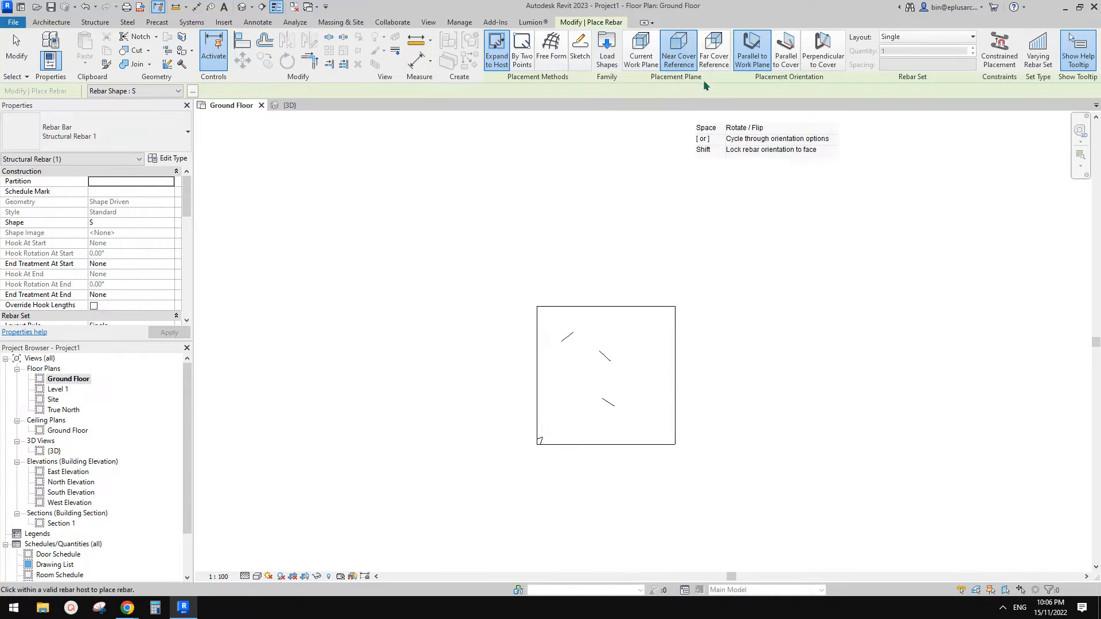
pyautogui.click(651, 65)
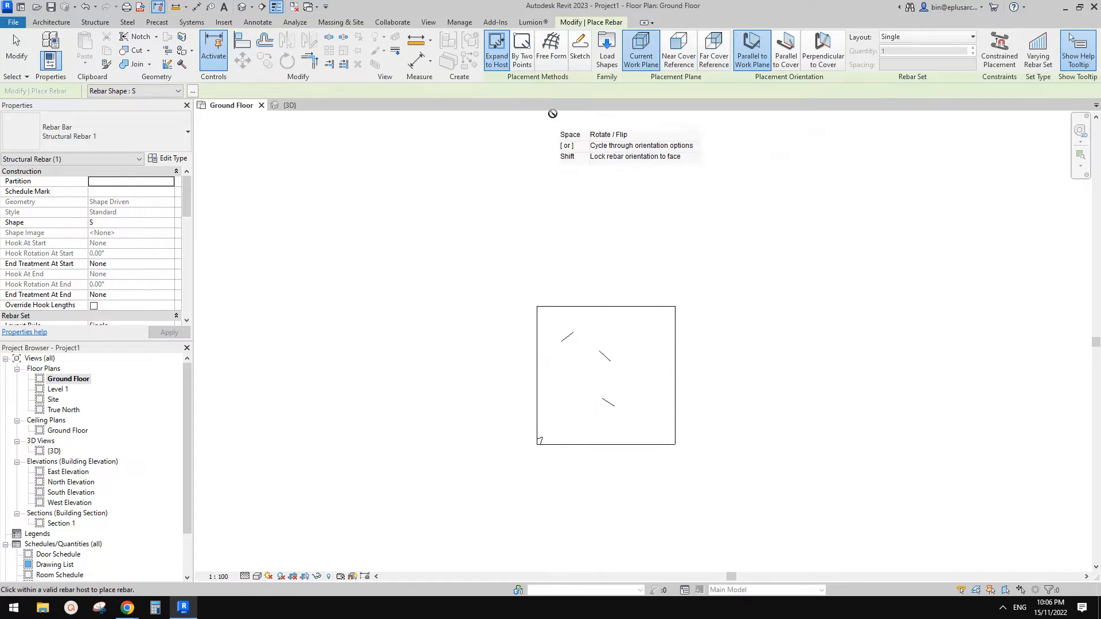
pyautogui.click(678, 58)
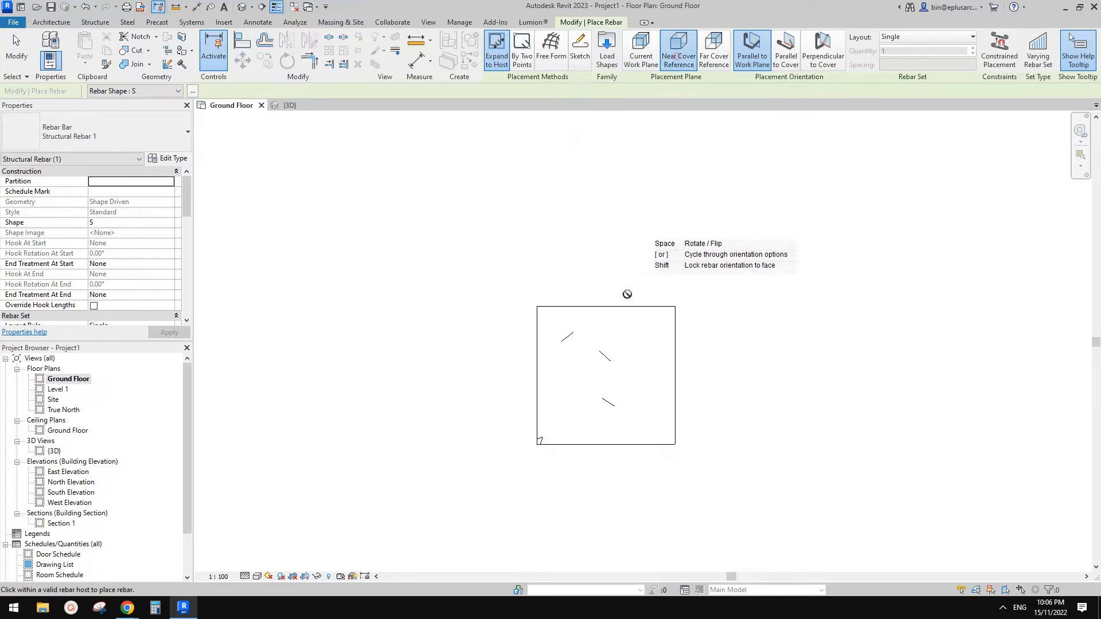
pyautogui.click(915, 37)
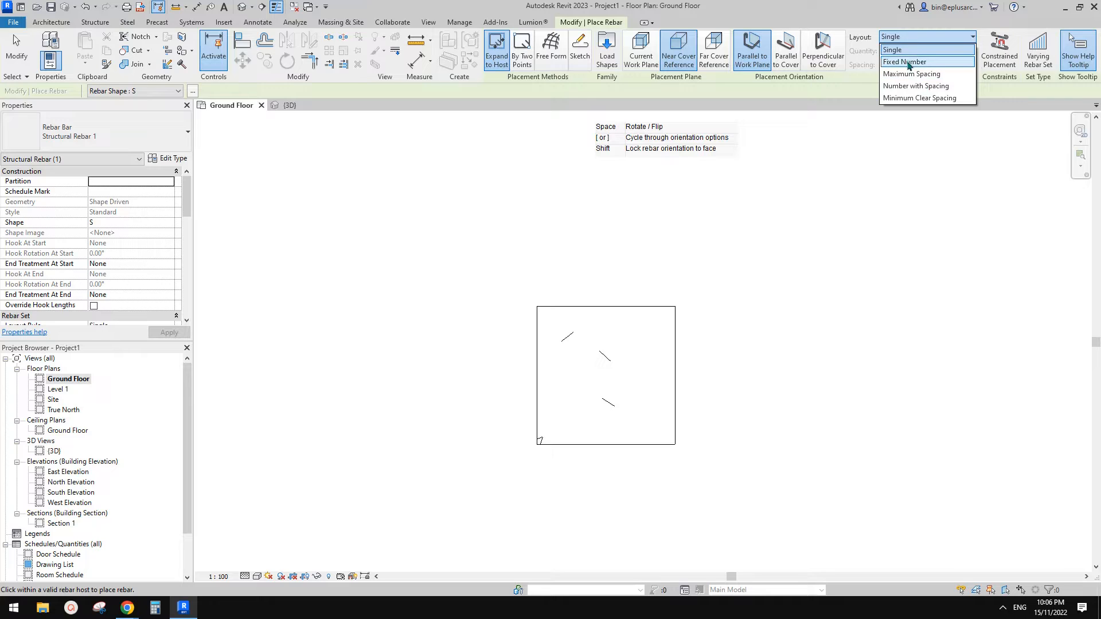
pyautogui.click(912, 74)
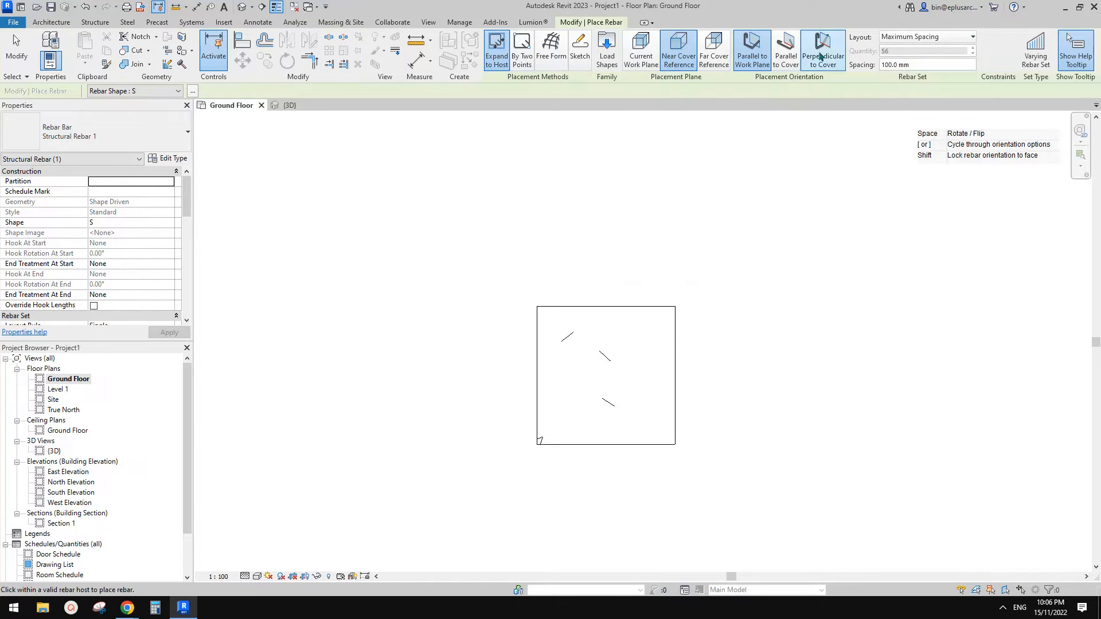
pyautogui.click(786, 53)
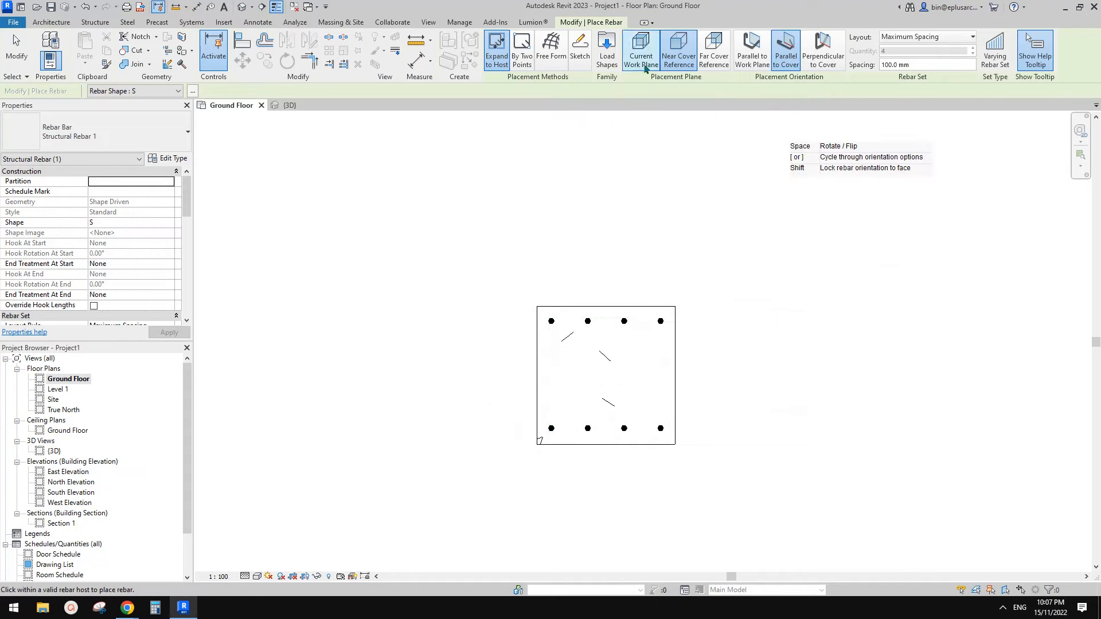
# Set rebar placement to the current work plane, orient it parallel to the work plane, and check the available rebar shapes.
pyautogui.click(641, 68)
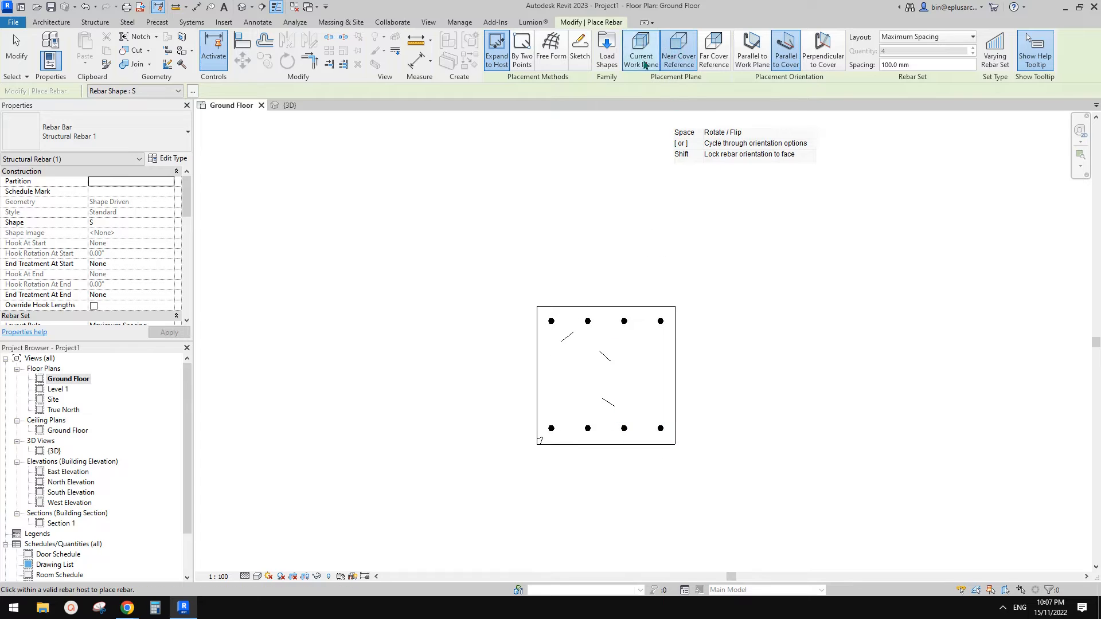
pyautogui.click(752, 57)
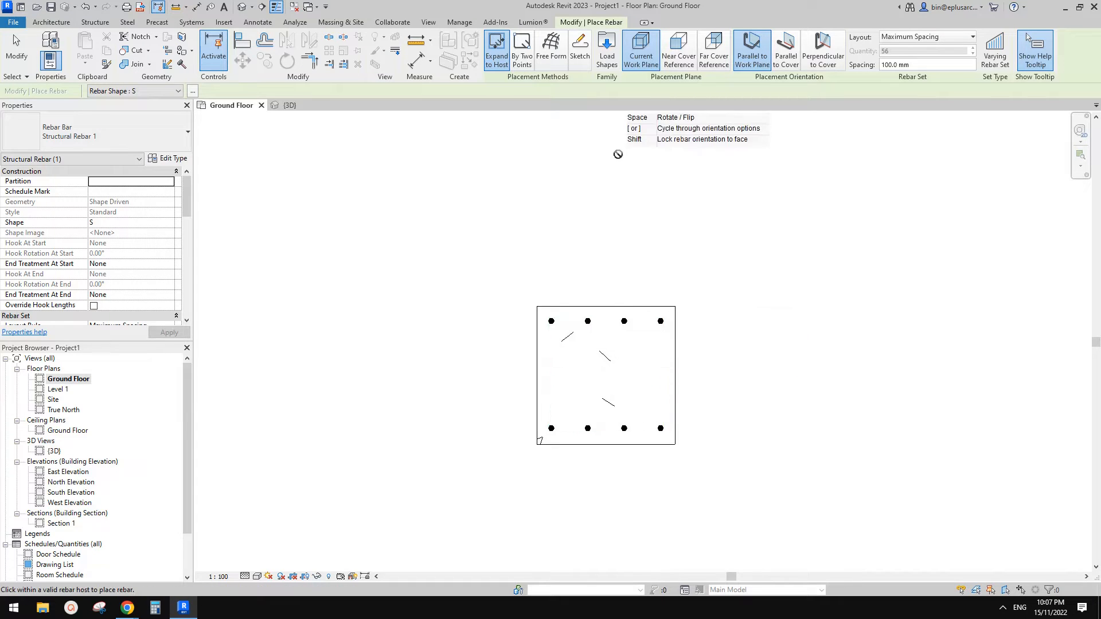
pyautogui.click(193, 91)
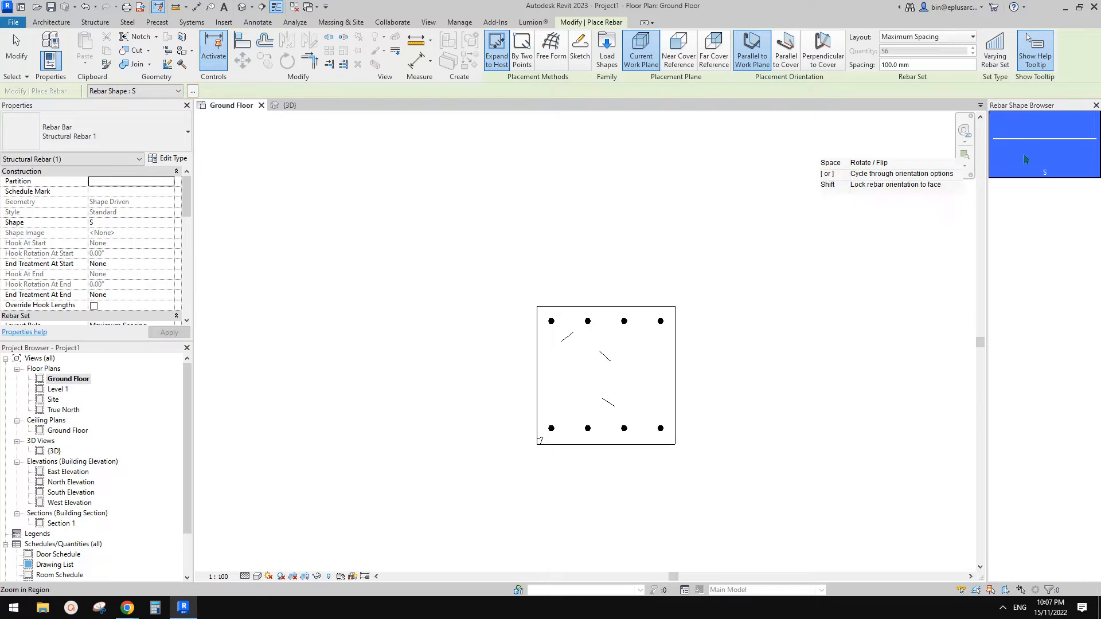
pyautogui.click(178, 92)
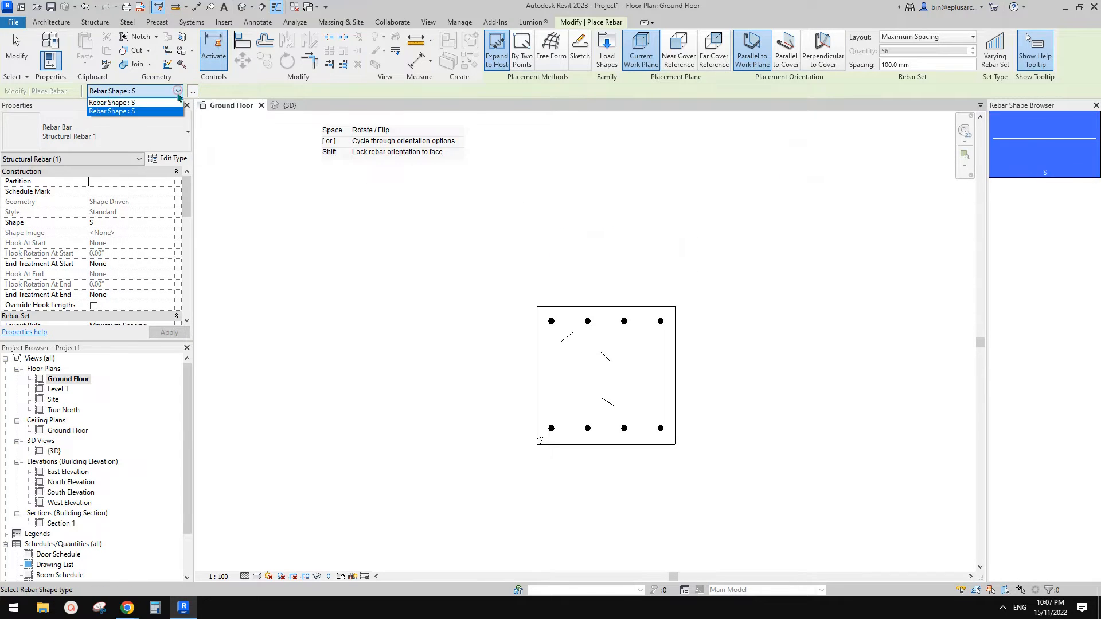
pyautogui.click(178, 91)
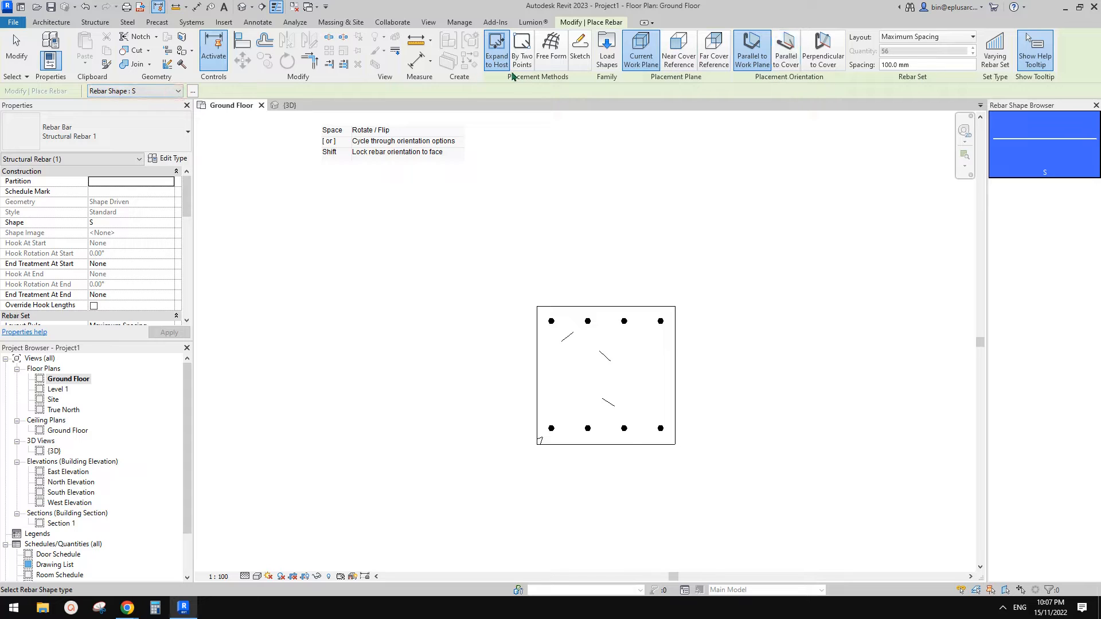
# Load the SH.rfa rebar shape family from the Structural Rebar Shapes folder.
pyautogui.click(606, 49)
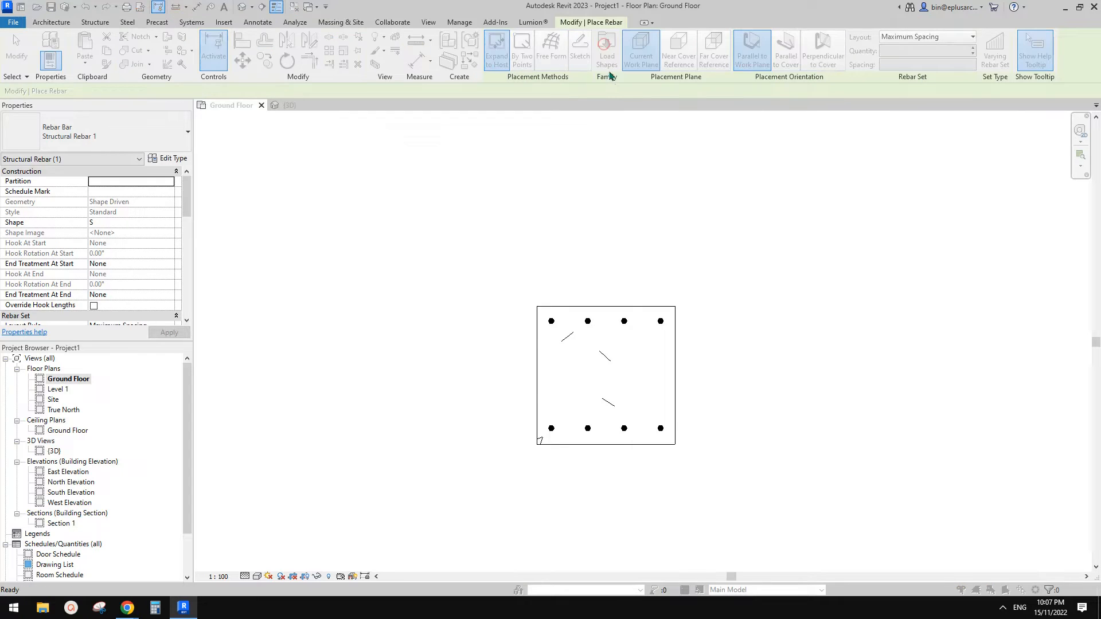
pyautogui.moveTo(653, 323); pyautogui.dragTo(662, 369)
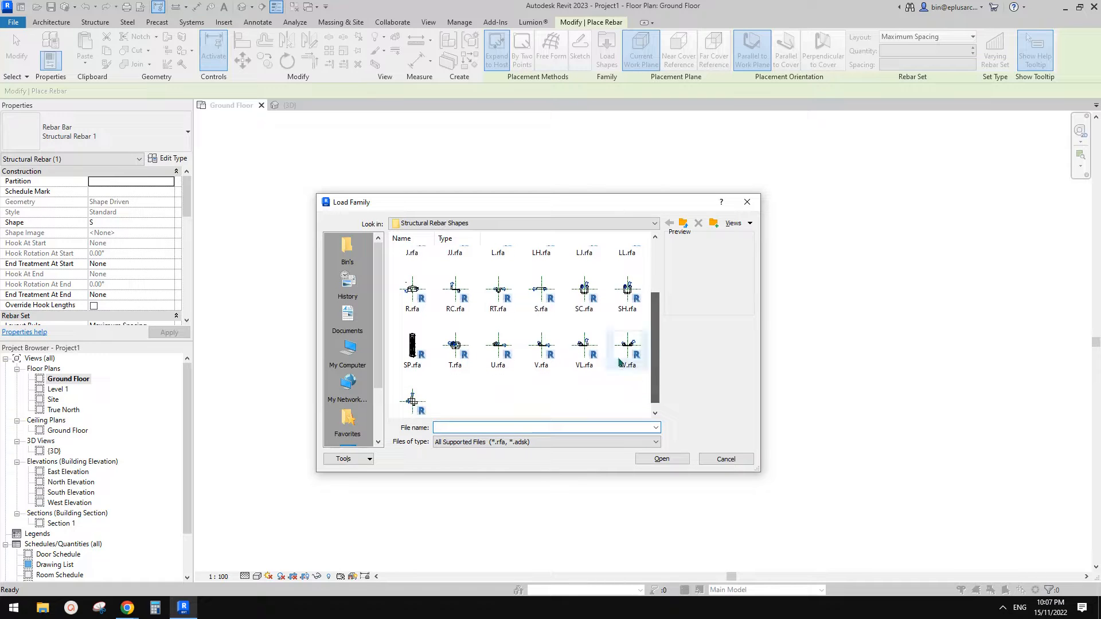
pyautogui.click(628, 310)
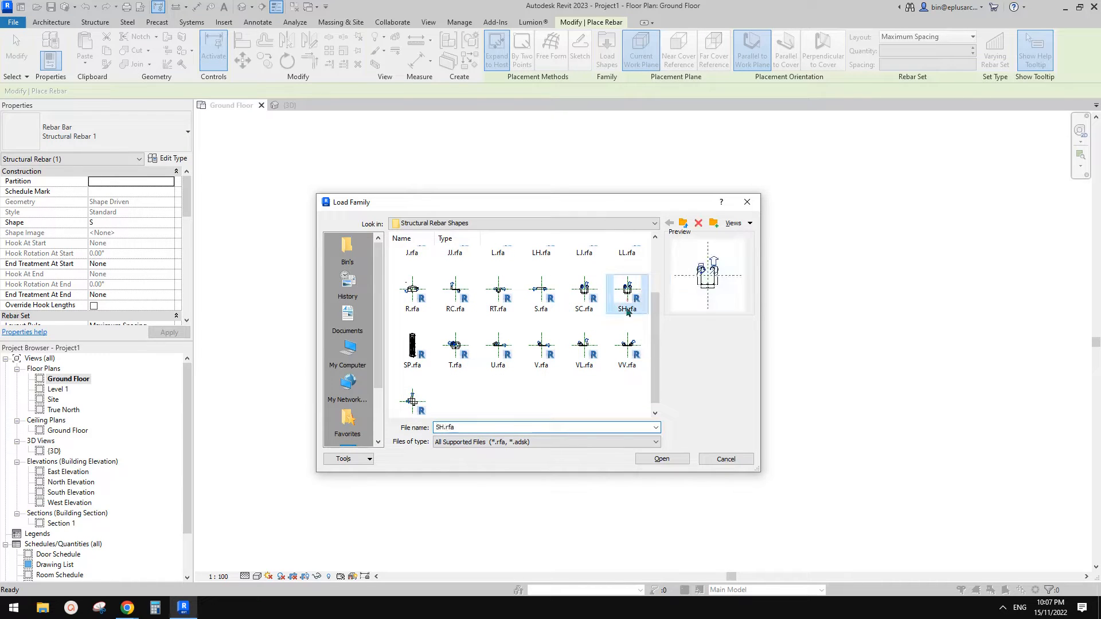
pyautogui.click(661, 458)
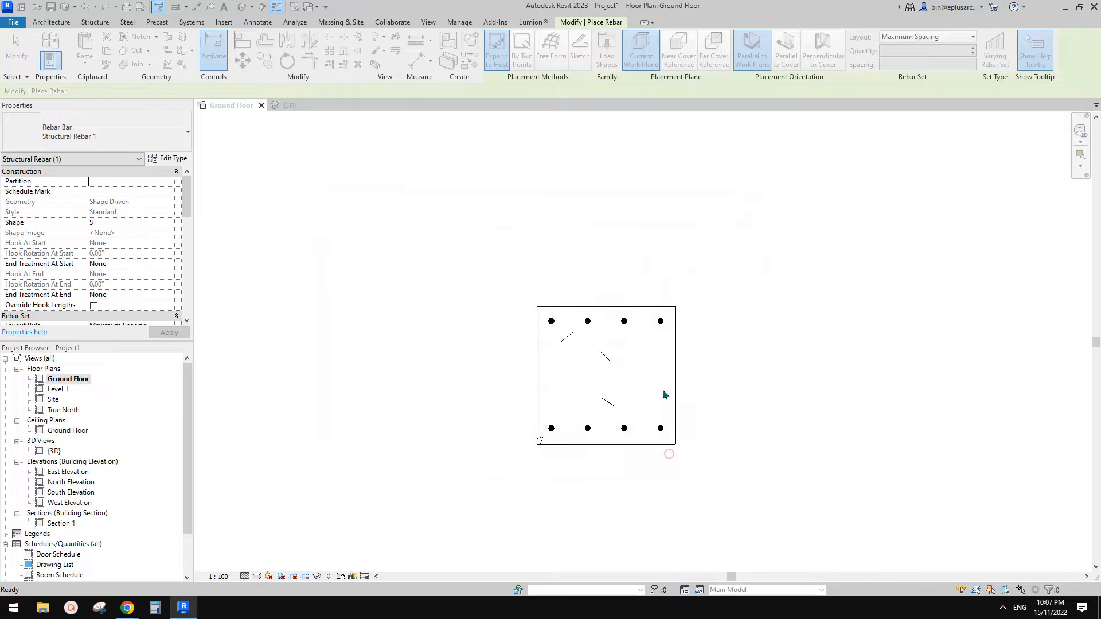
# Place SH-shape stirrups around the column's vertical bars at maximum spacing of 100 mm and end rebar placement.
pyautogui.click(1031, 219)
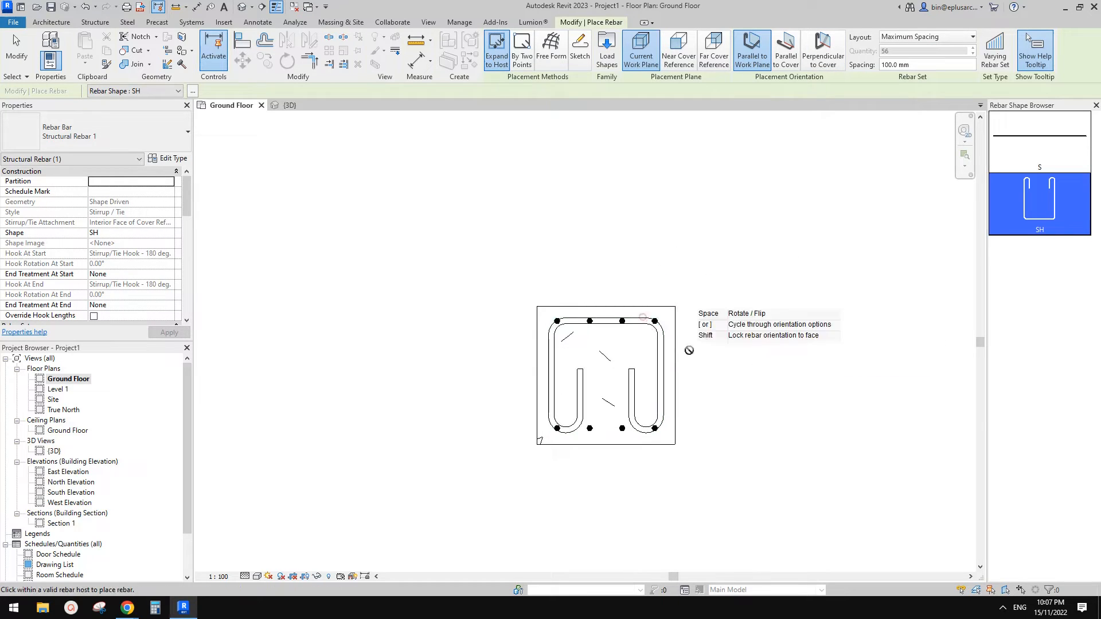
pyautogui.click(631, 330)
pyautogui.press('Escape')
pyautogui.press('Escape')
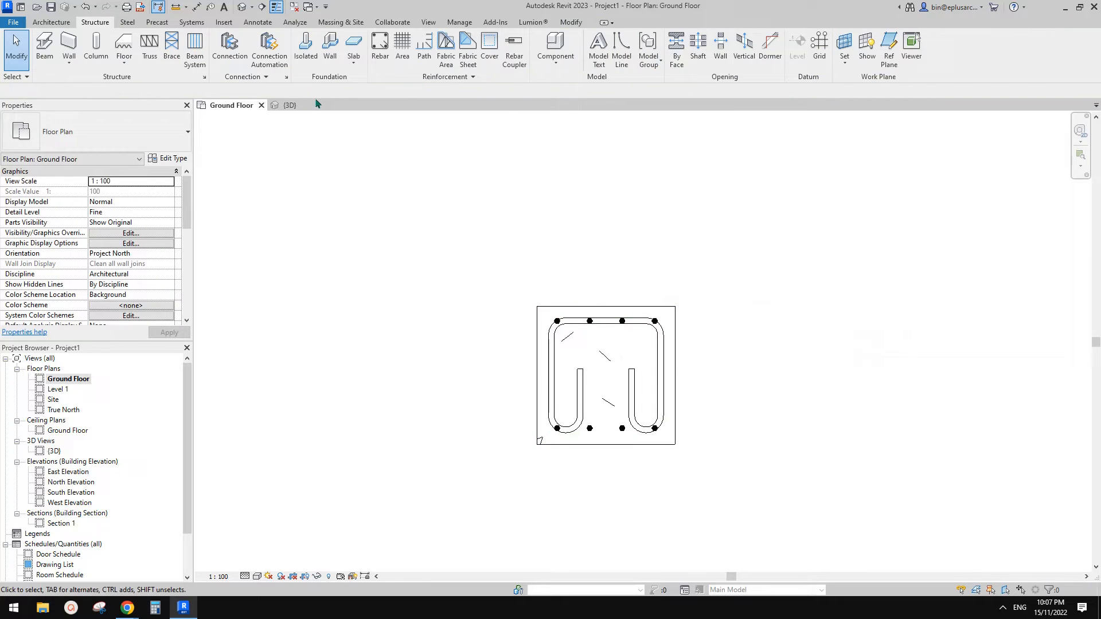
# Open the 3D view in wireframe and examine the rebar cage inside the column.
pyautogui.click(242, 6)
pyautogui.scroll(-5, 665, 343)
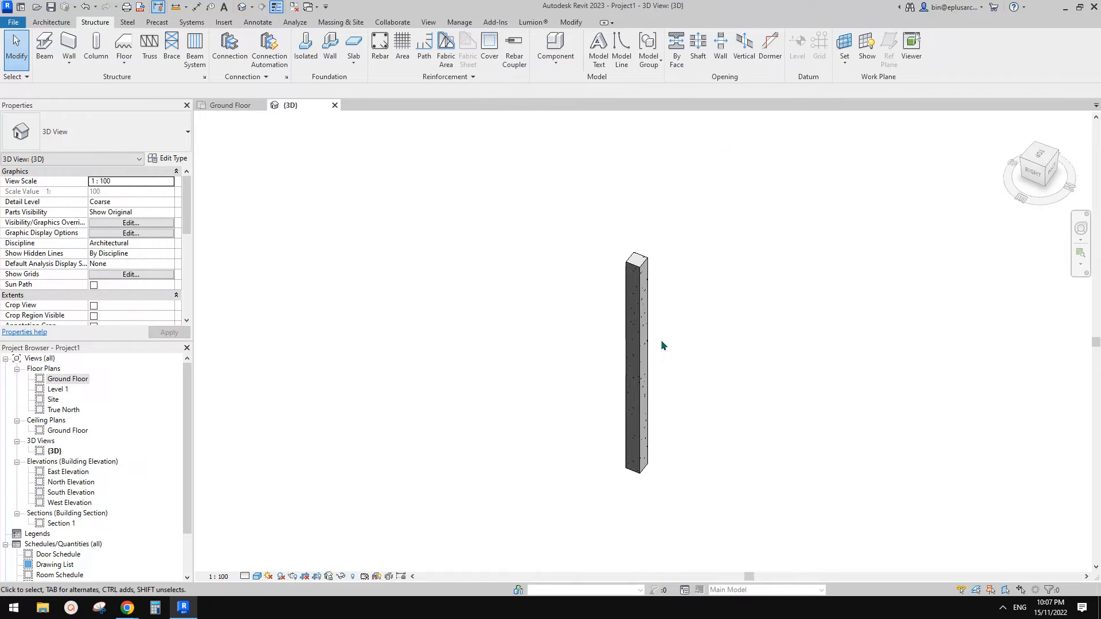
pyautogui.press('w')
pyautogui.press('f')
pyautogui.scroll(2, 665, 342)
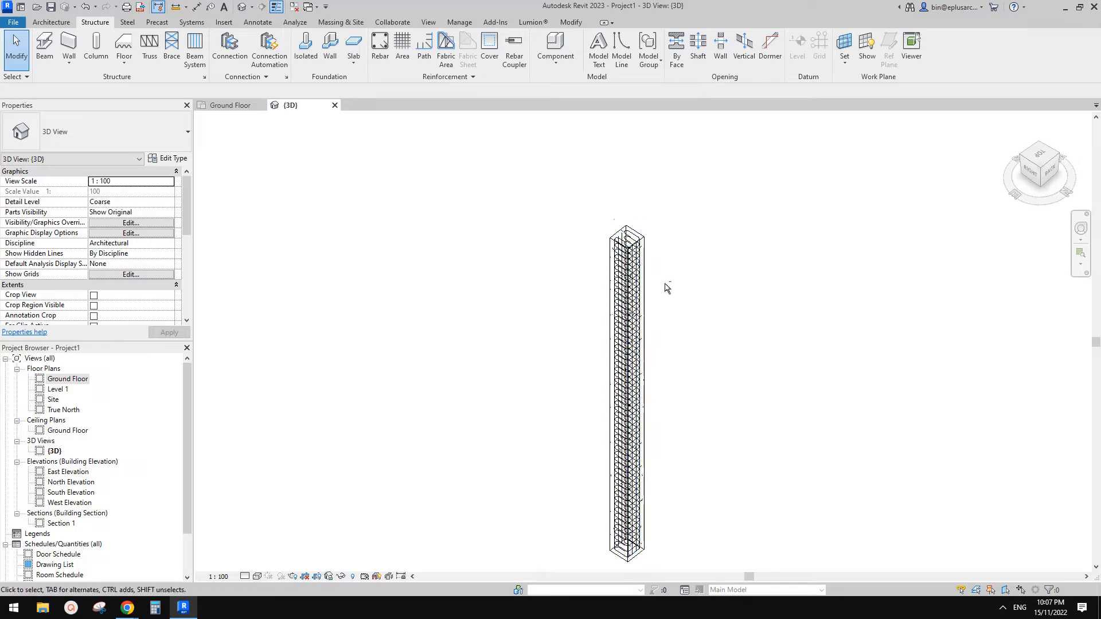
pyautogui.scroll(1, 665, 286)
pyautogui.click(630, 250)
pyautogui.moveTo(666, 365); pyautogui.dragTo(705, 367, button='middle')
pyautogui.click(801, 374)
pyautogui.moveTo(706, 367); pyautogui.dragTo(677, 400, button='middle')
pyautogui.scroll(1, 636, 350)
# Return to the Ground Floor plan and inspect the stirrup and vertical bars up close.
pyautogui.doubleClick(63, 381)
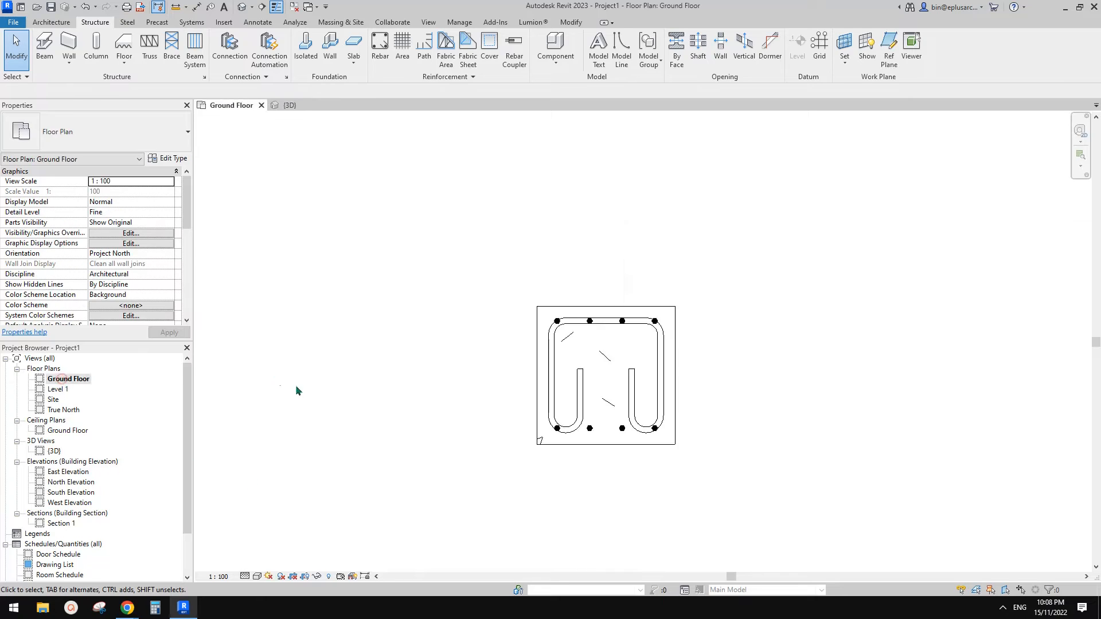
pyautogui.scroll(2, 623, 396)
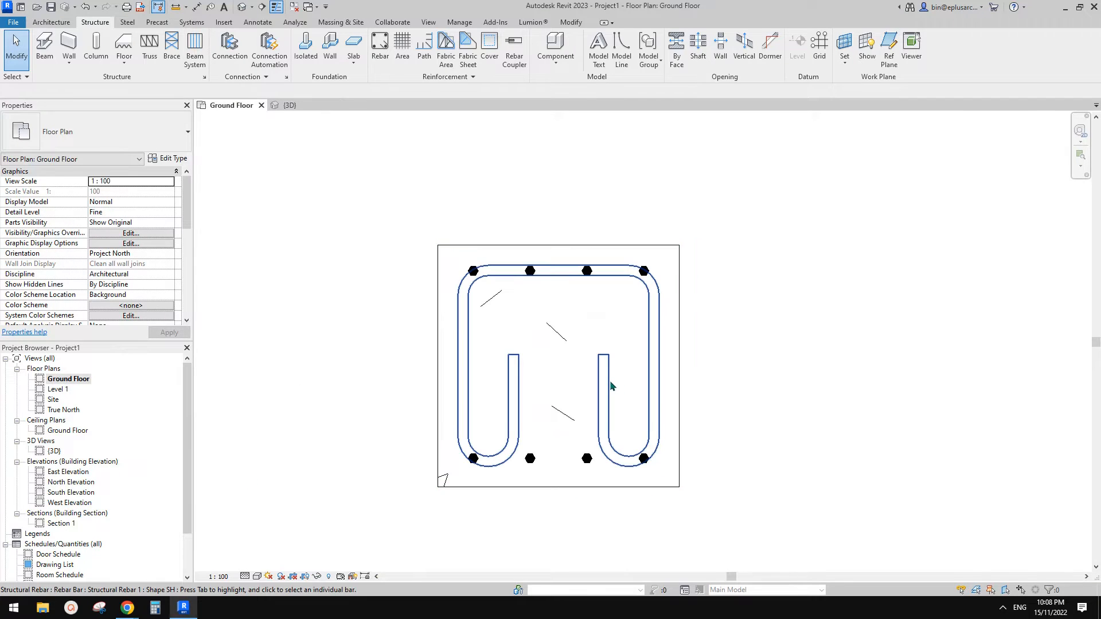
pyautogui.moveTo(614, 387); pyautogui.dragTo(617, 390, button='middle')
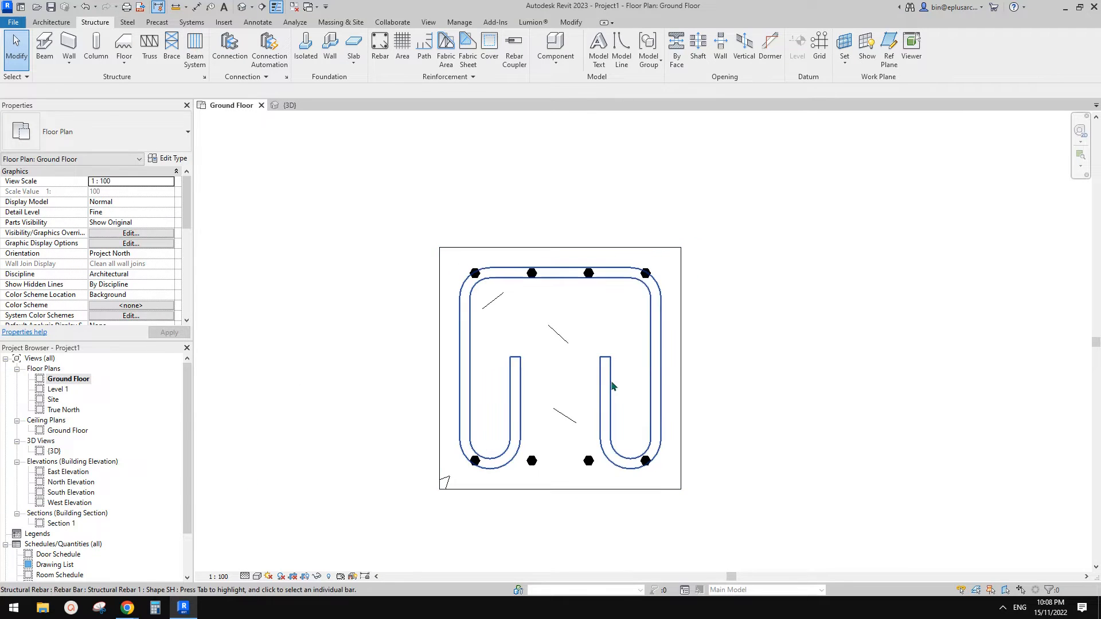
pyautogui.click(609, 382)
pyautogui.press('Escape')
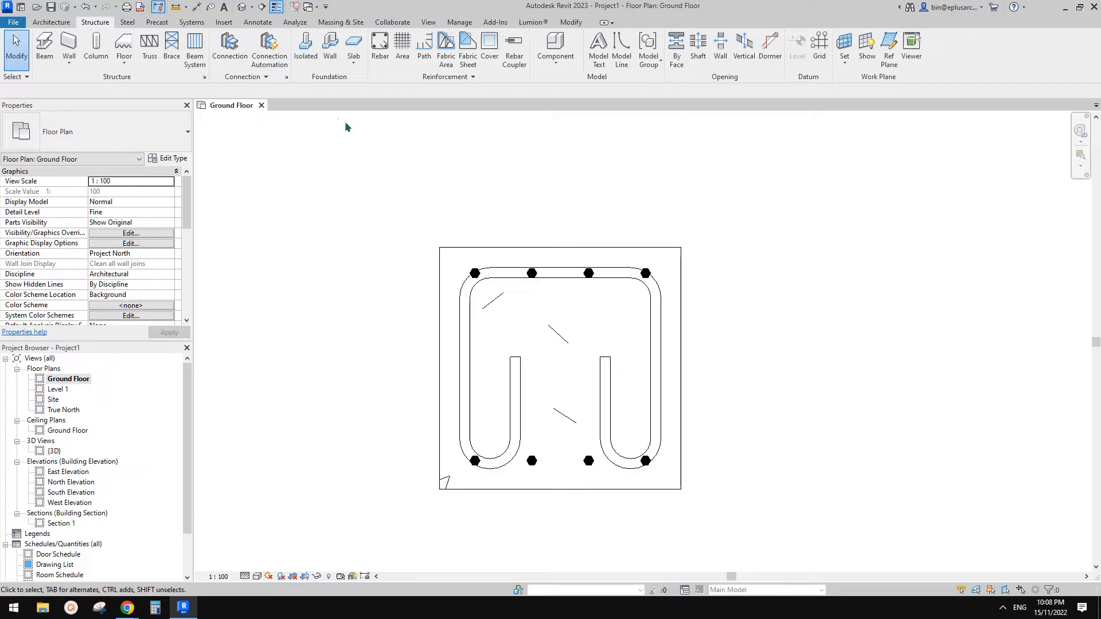
# Close the column project without saving its changes.
pyautogui.click(261, 105)
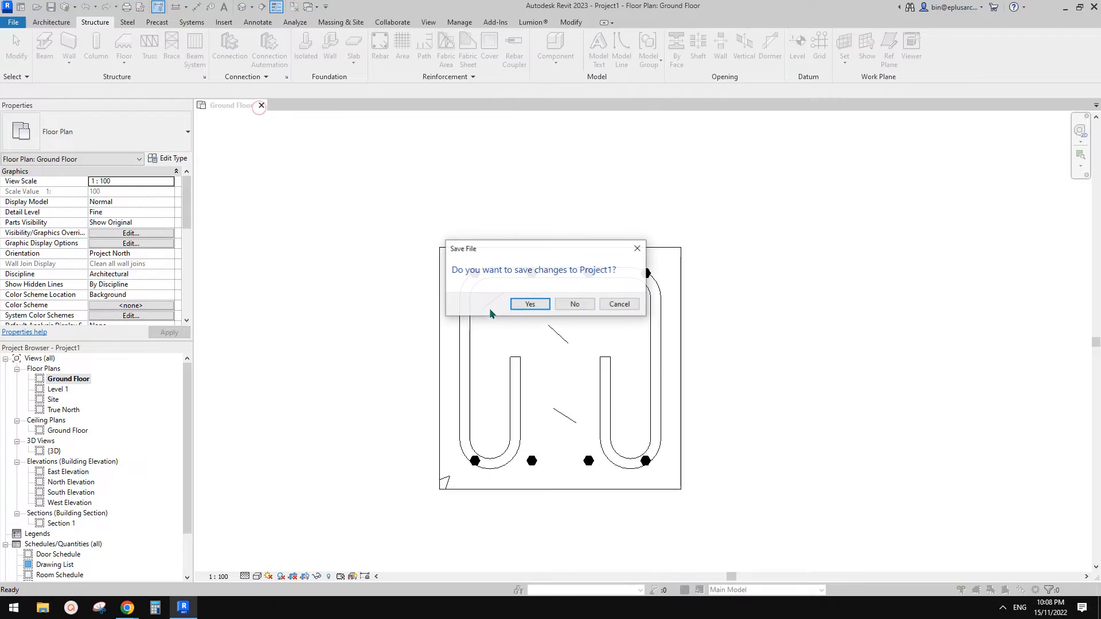
pyautogui.click(572, 304)
# Switch to Chrome, read the suggestion document's question on repeating adaptive frames around a twisted mass, and view the Day 366 video page.
pyautogui.moveTo(127, 607)
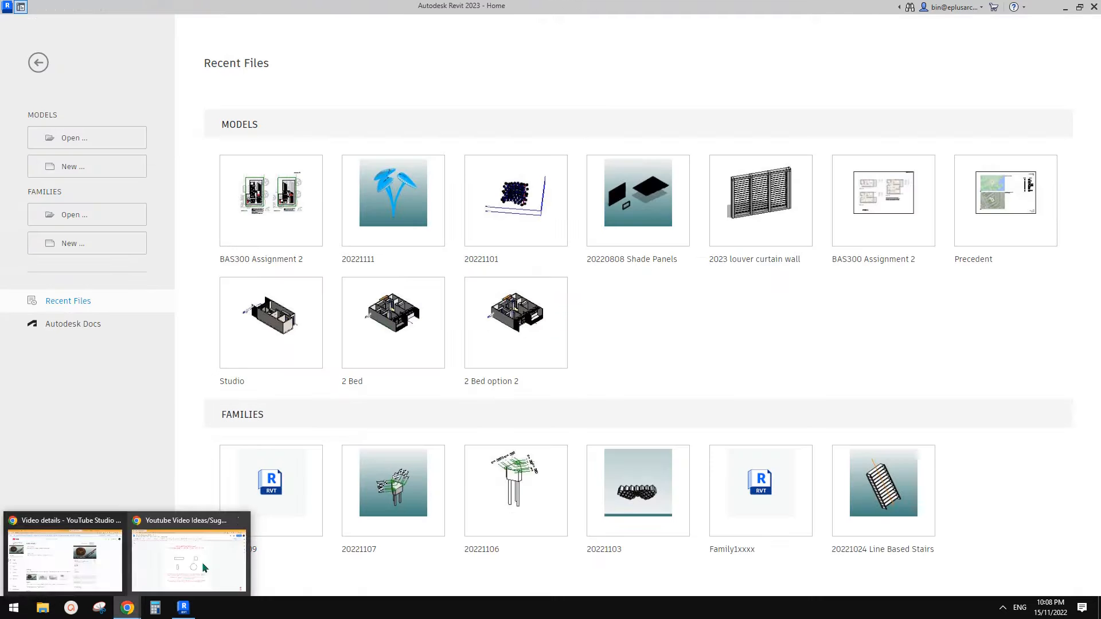
pyautogui.click(181, 560)
pyautogui.scroll(-9, 584, 381)
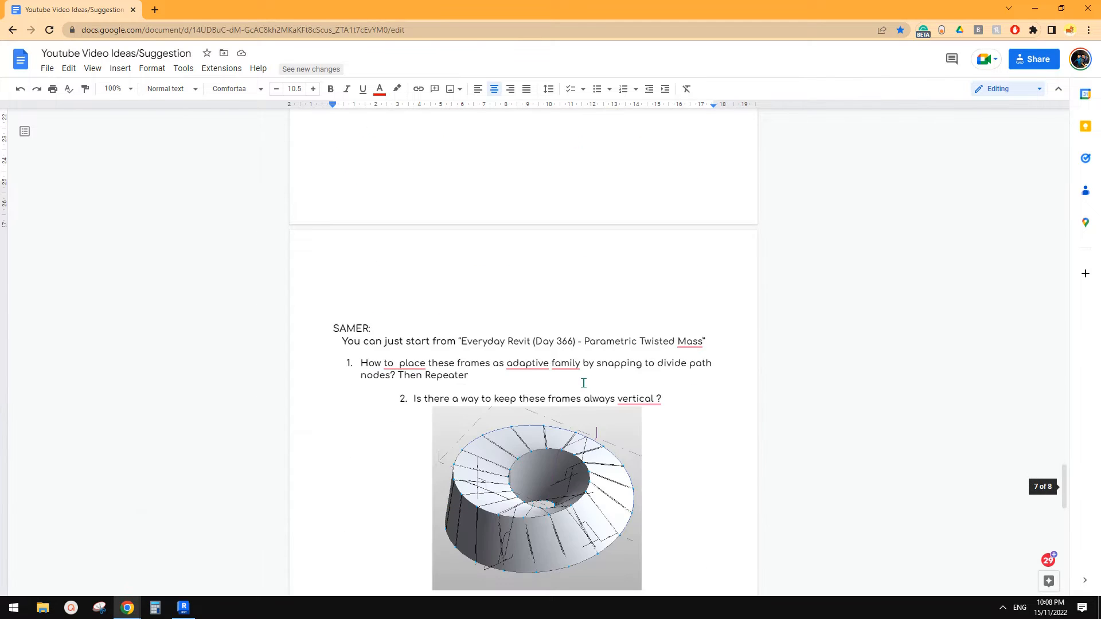
pyautogui.scroll(9, 582, 383)
pyautogui.scroll(-10, 582, 382)
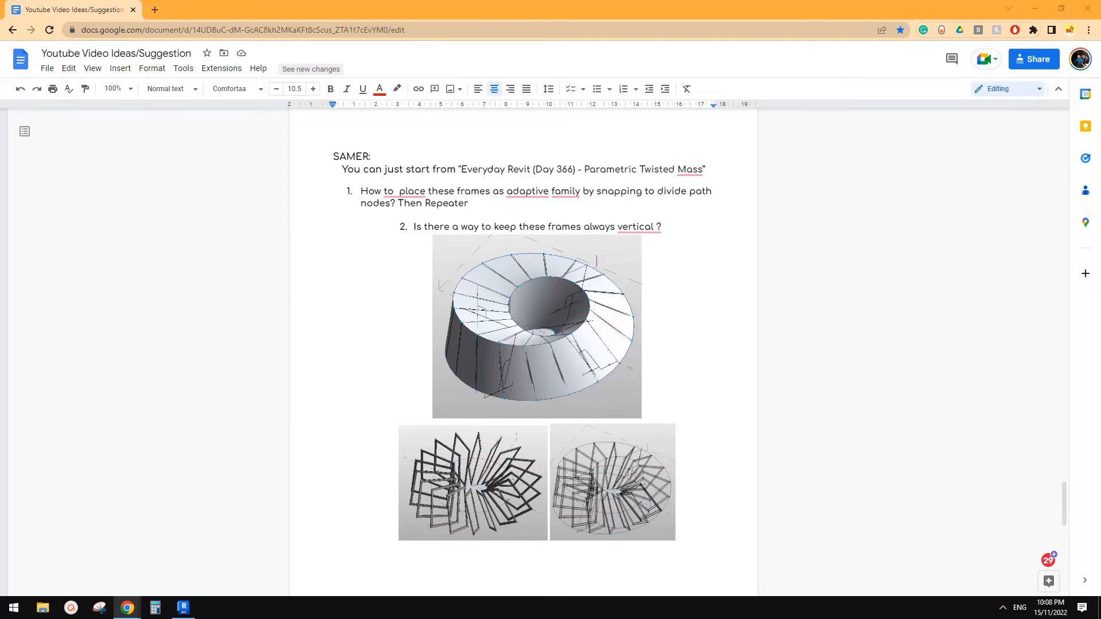
pyautogui.moveTo(1100, 270); pyautogui.dragTo(399, 11)
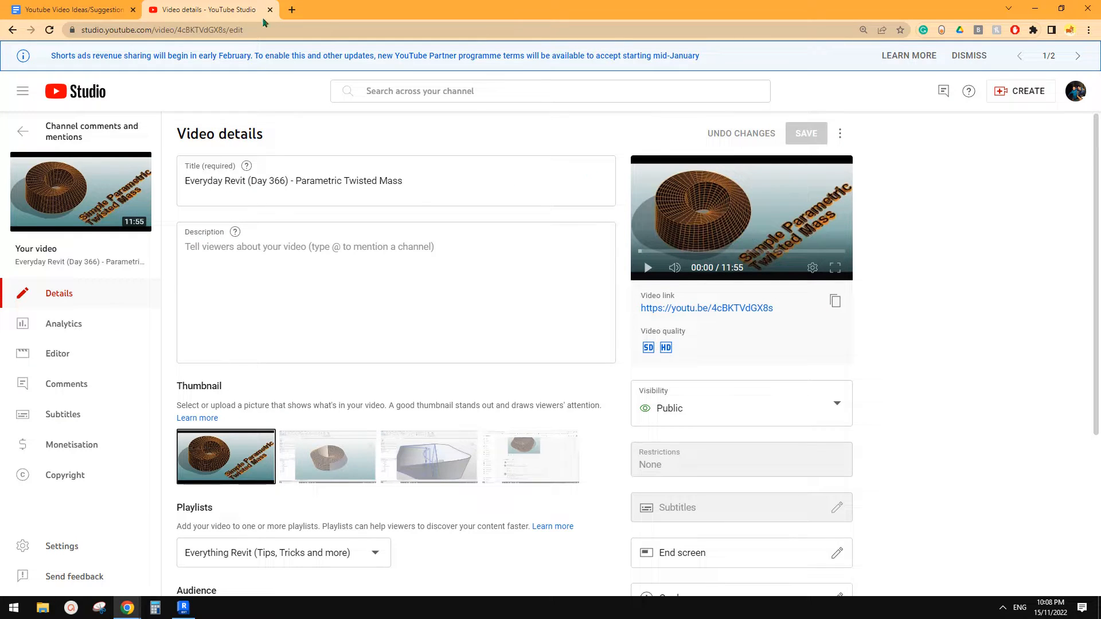
# Switch back to Revit and create a new project from the Architectural Template.
pyautogui.click(184, 609)
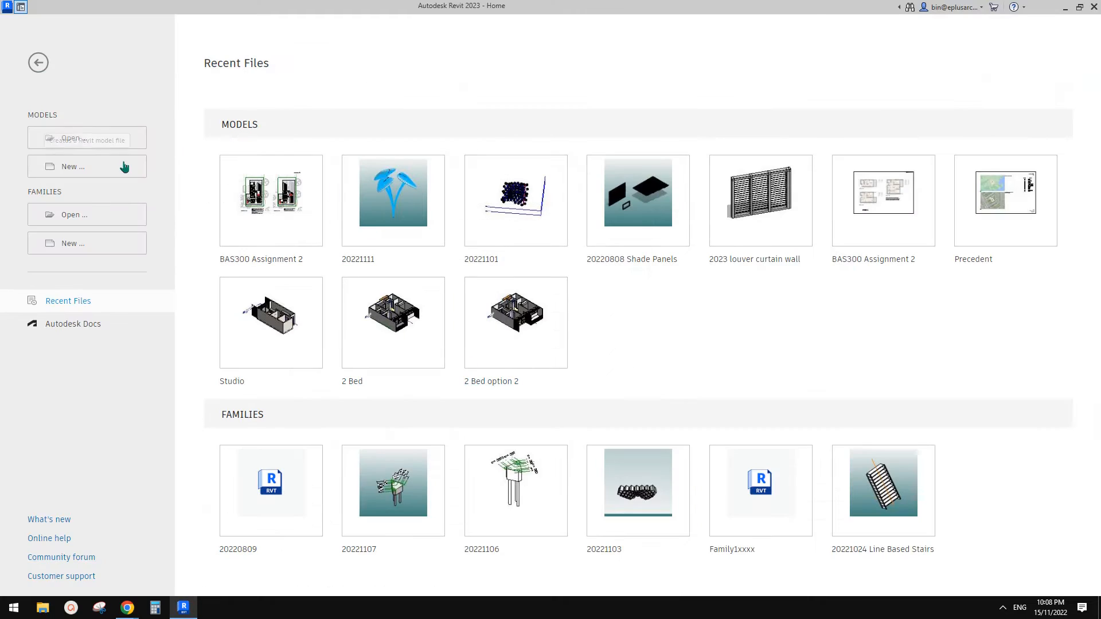
pyautogui.click(583, 267)
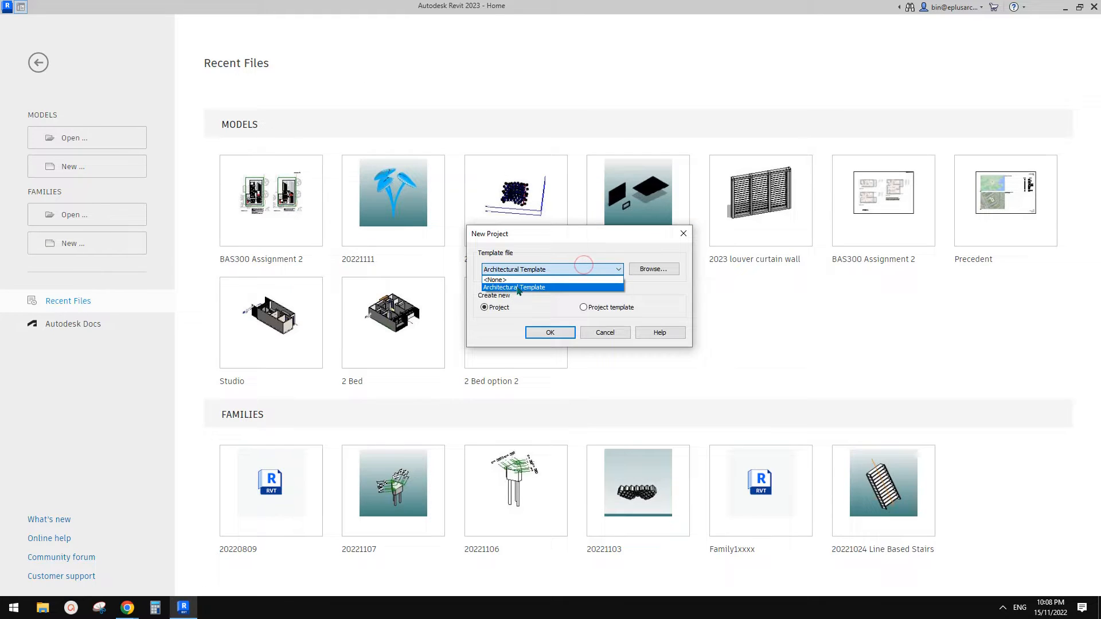
pyautogui.click(517, 287)
pyautogui.click(548, 332)
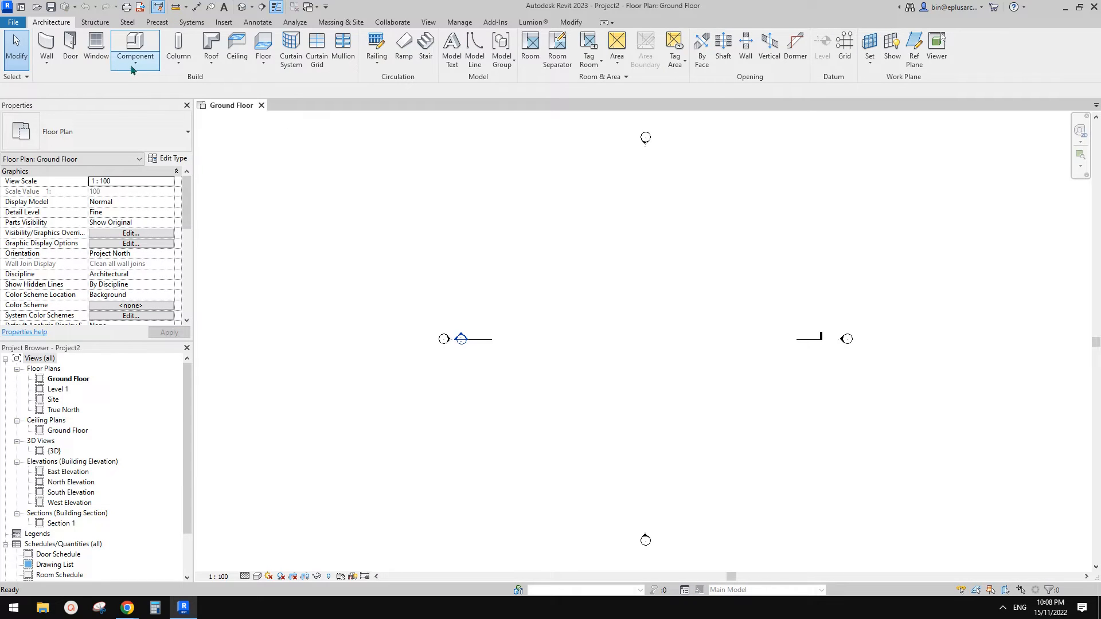
# Start an in-place model in the Mass category and accept the default name Mass 1.
pyautogui.click(132, 67)
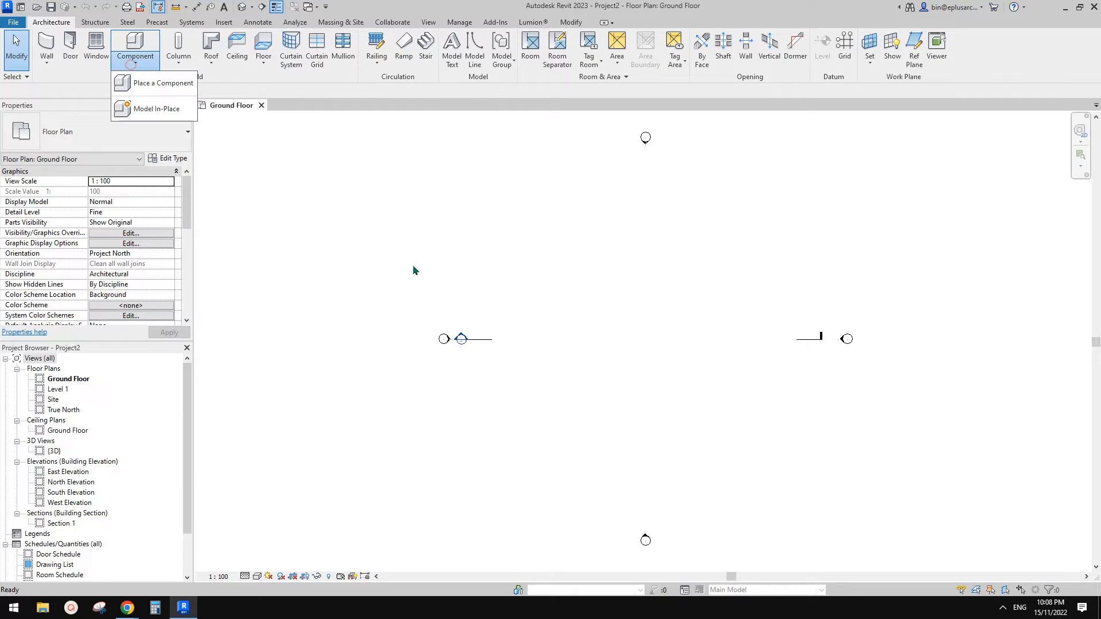
pyautogui.click(152, 108)
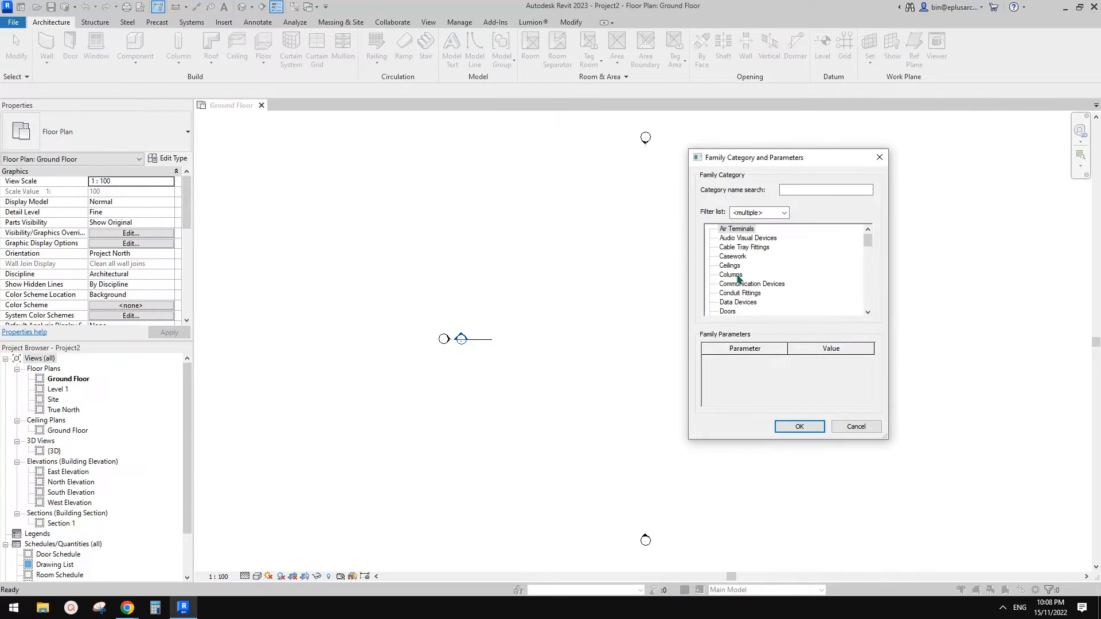
pyautogui.press('m')
pyautogui.click(802, 429)
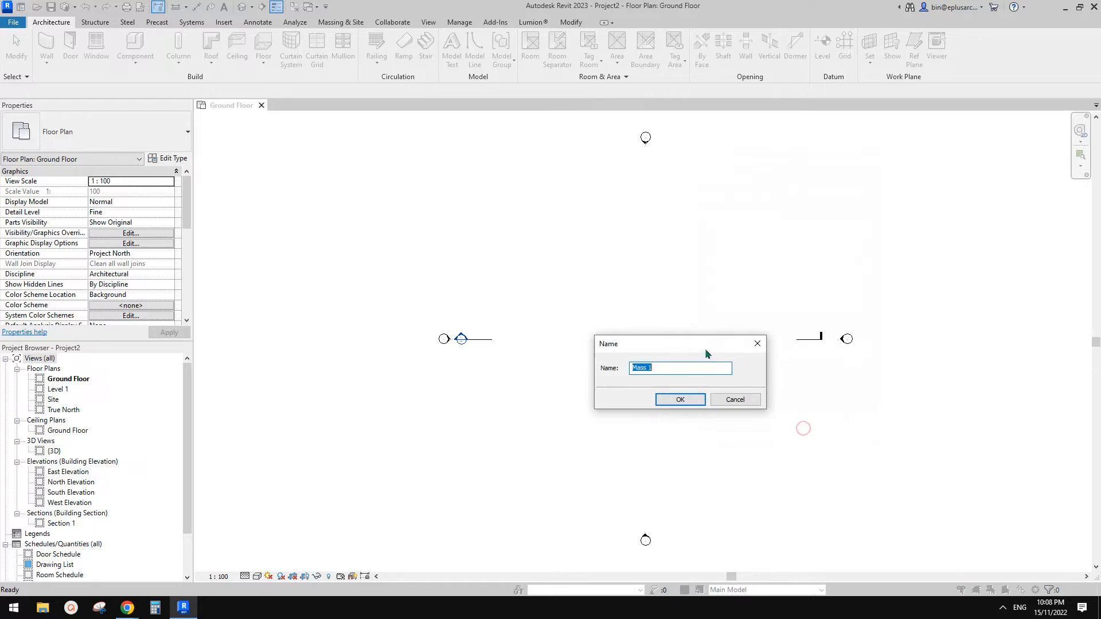
pyautogui.click(688, 399)
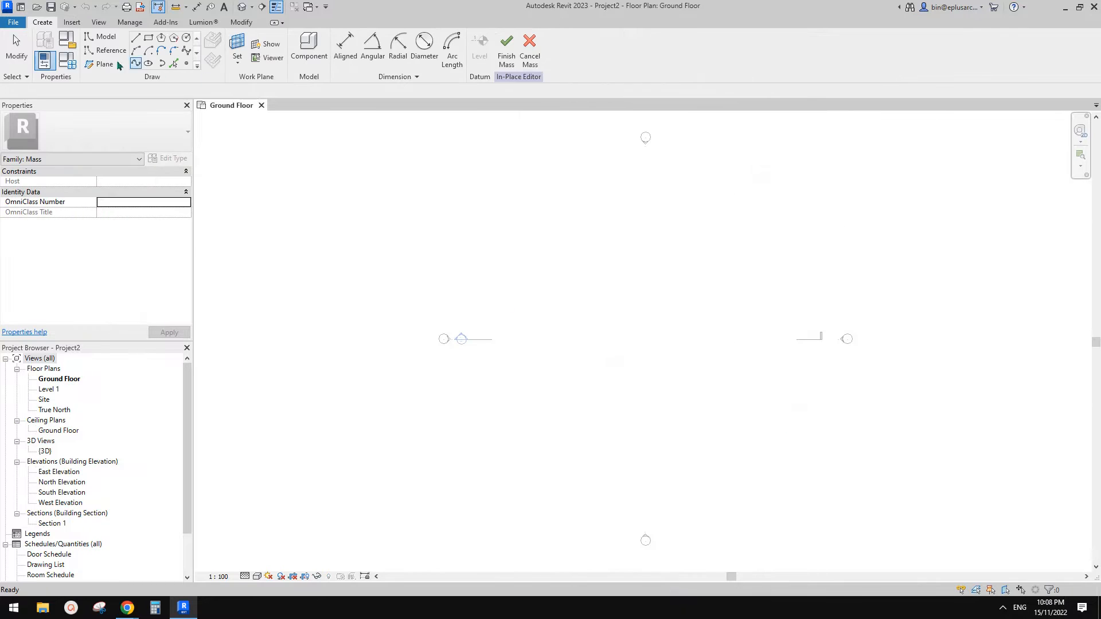
# Draw a reference-line circle of about 12277 mm radius centred between the elevation markers on the Ground Floor plan.
pyautogui.click(93, 52)
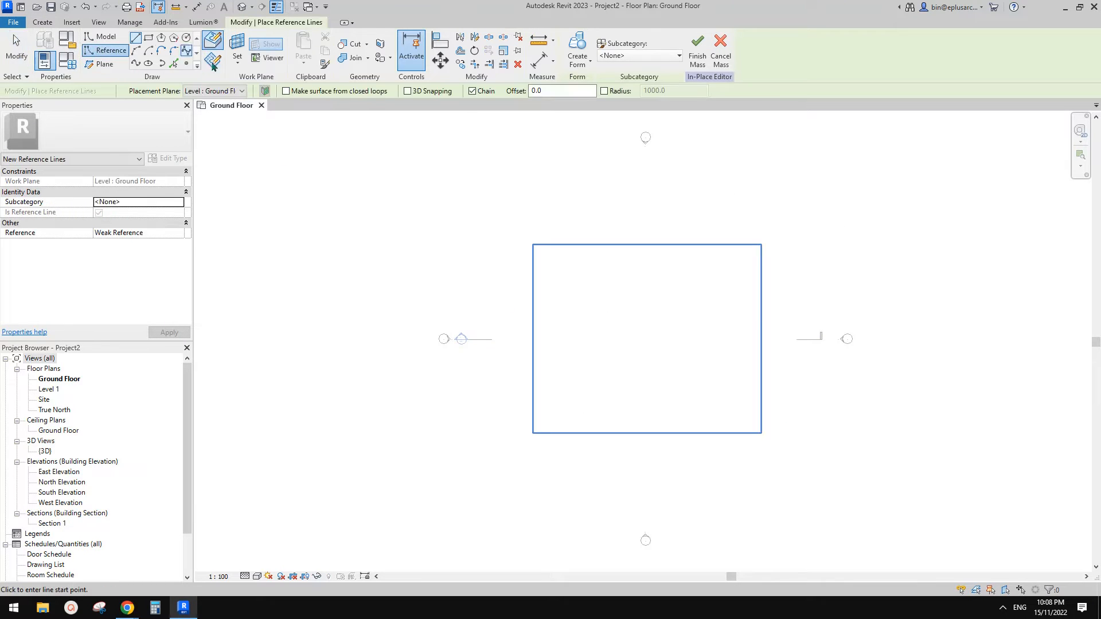
pyautogui.click(186, 37)
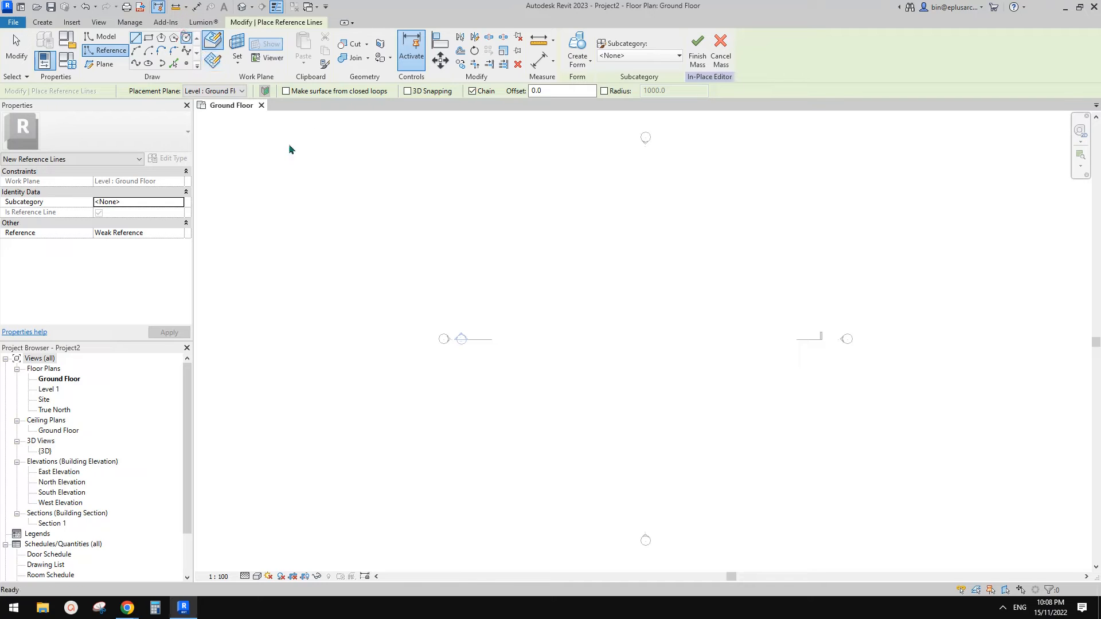
pyautogui.click(643, 344)
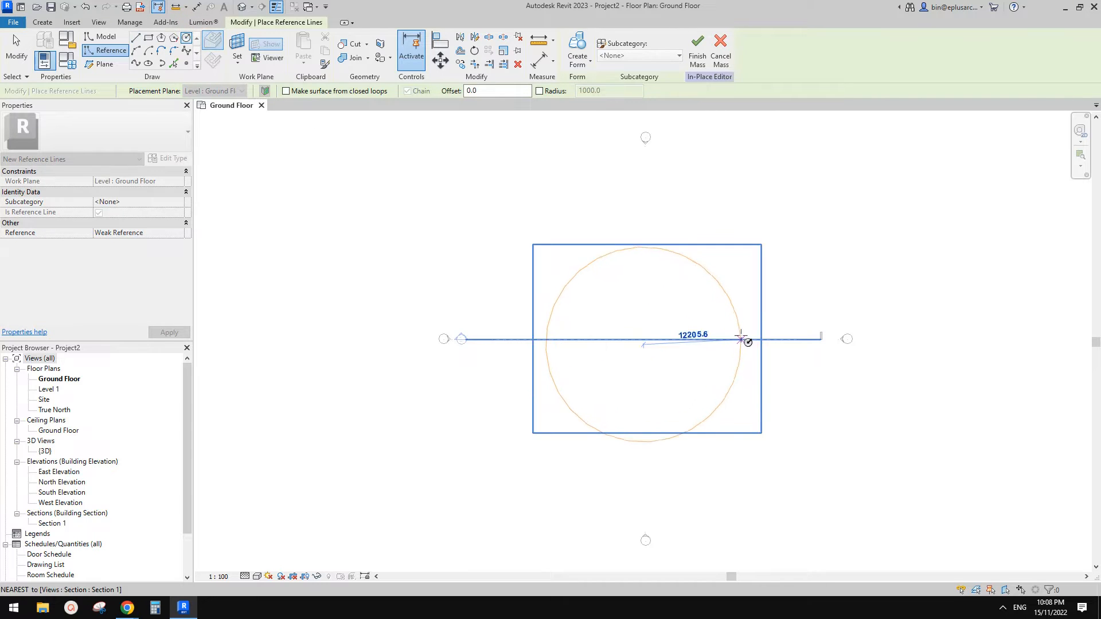
pyautogui.click(742, 339)
pyautogui.press('Escape')
pyautogui.press('Escape')
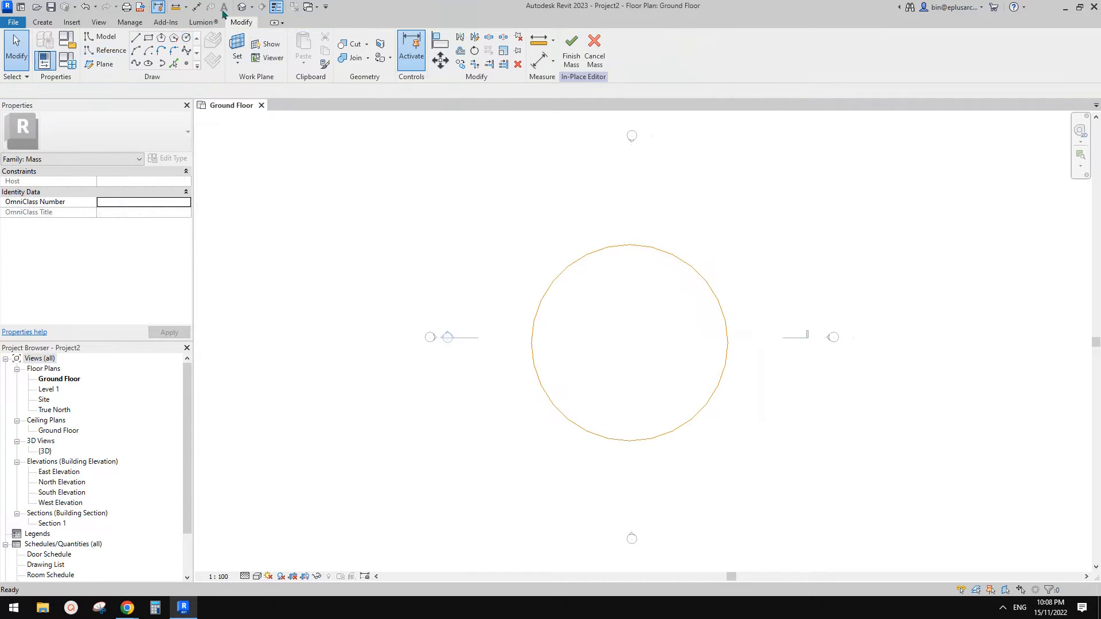
# Open the default 3D view and place a reference point on the near side of the circle.
pyautogui.click(243, 8)
pyautogui.scroll(2, 676, 362)
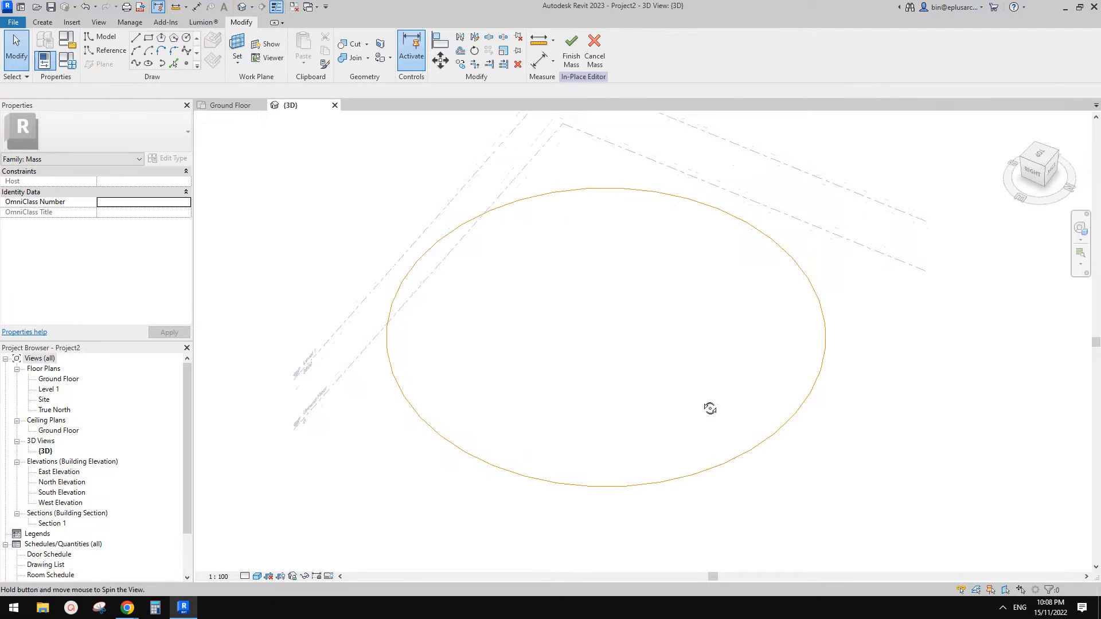
pyautogui.scroll(-2, 602, 336)
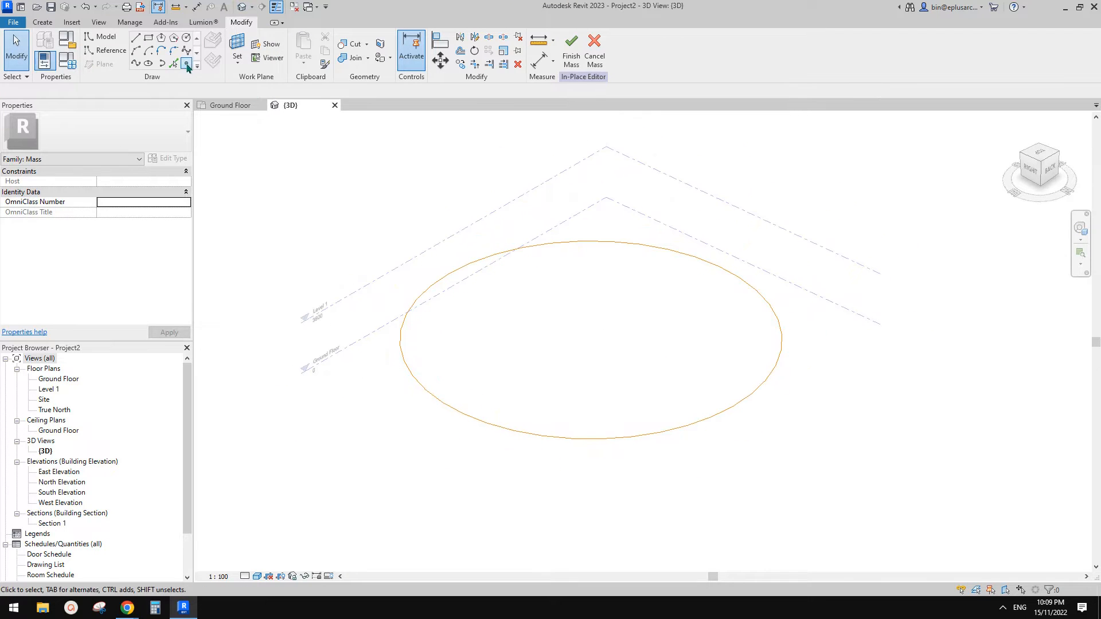
pyautogui.click(186, 64)
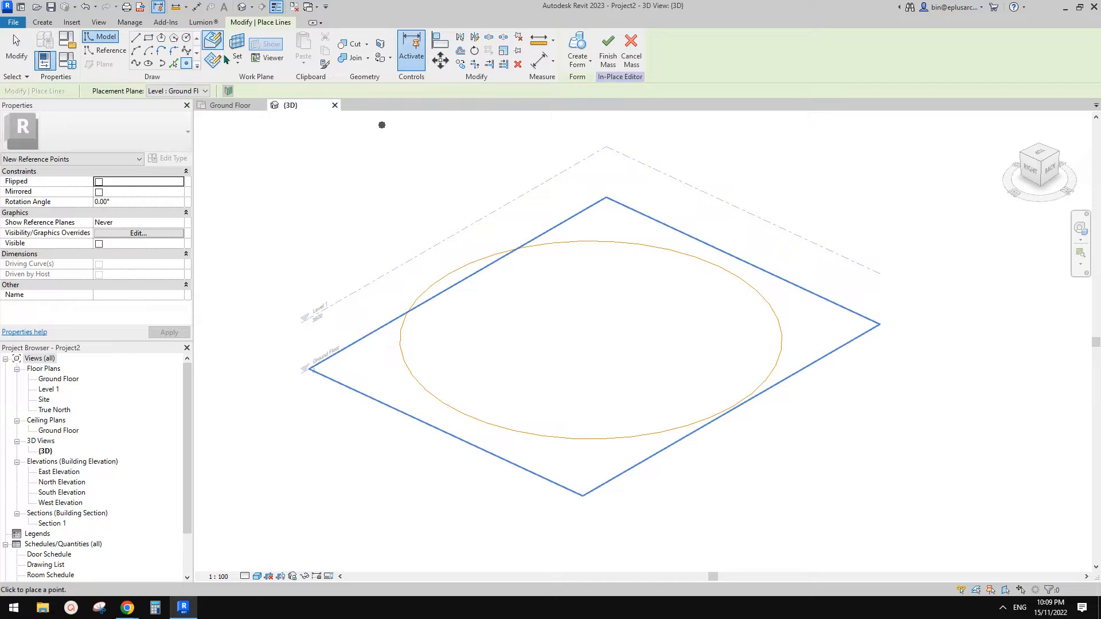
pyautogui.click(479, 414)
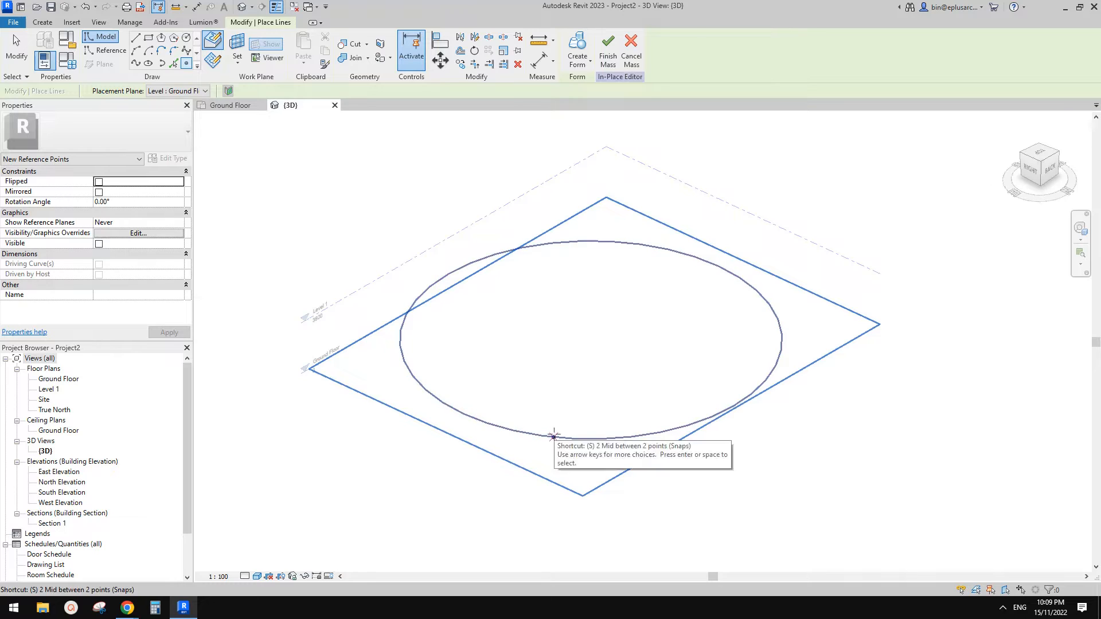
pyautogui.click(463, 413)
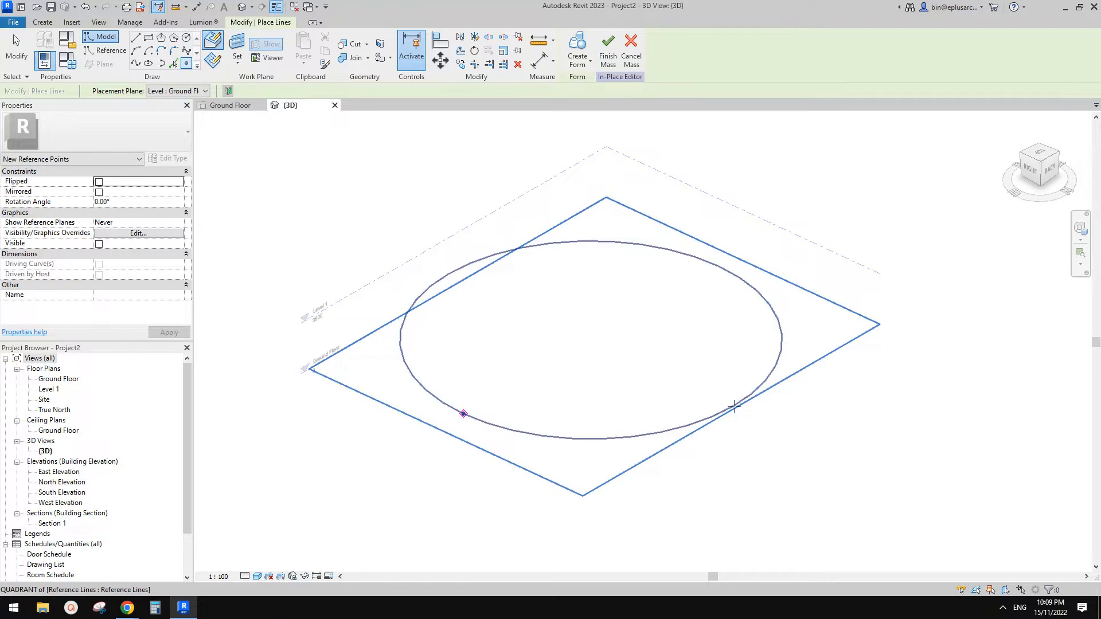
pyautogui.click(734, 406)
pyautogui.moveTo(723, 376); pyautogui.dragTo(641, 377, button='middle')
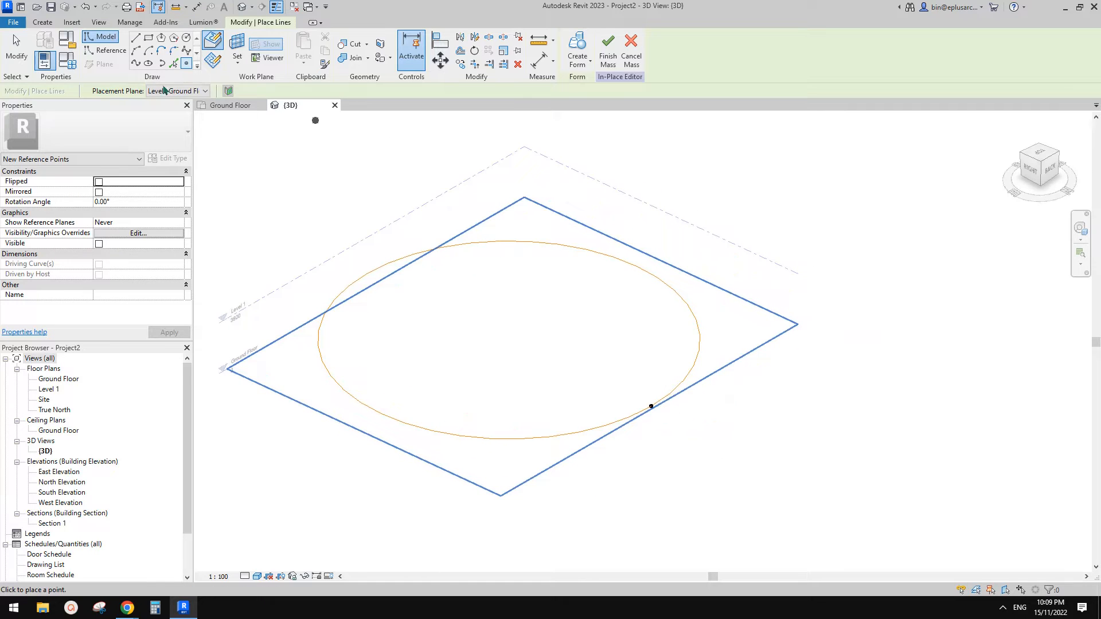
# Draw a six-sided inscribed polygon of reference lines, about 5000 mm radius, centred on the reference point in that point's vertical work plane.
pyautogui.click(106, 51)
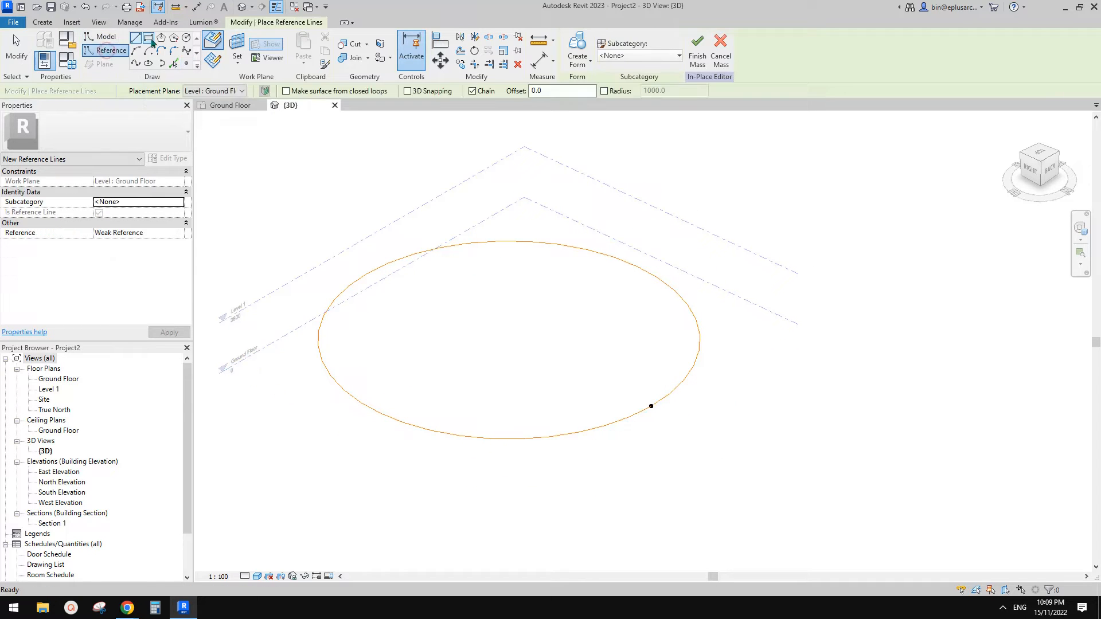
pyautogui.click(151, 40)
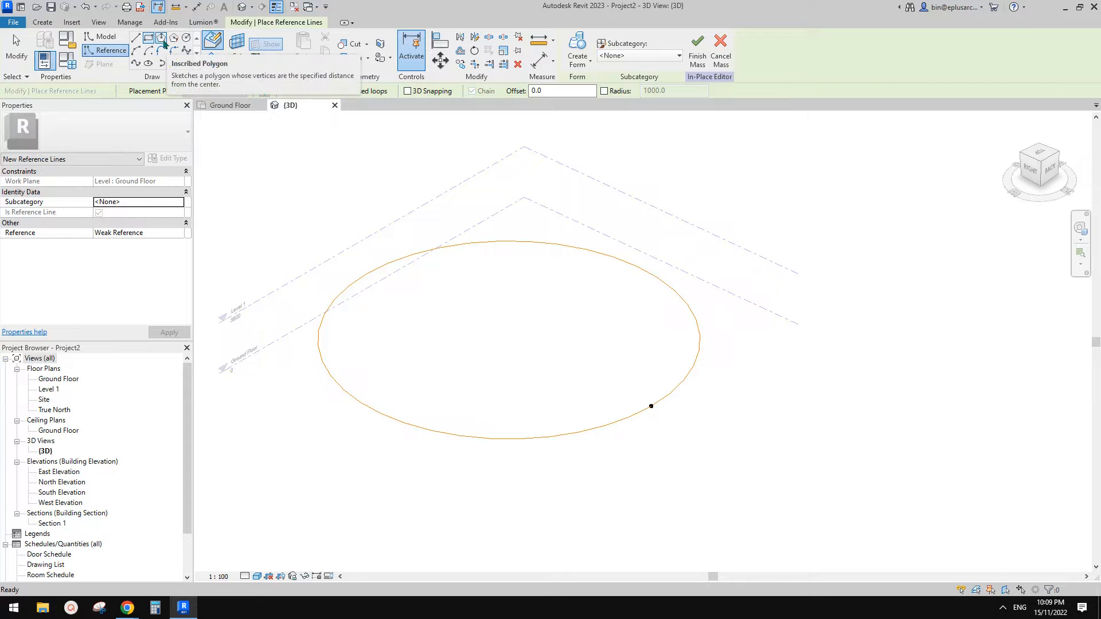
pyautogui.click(162, 42)
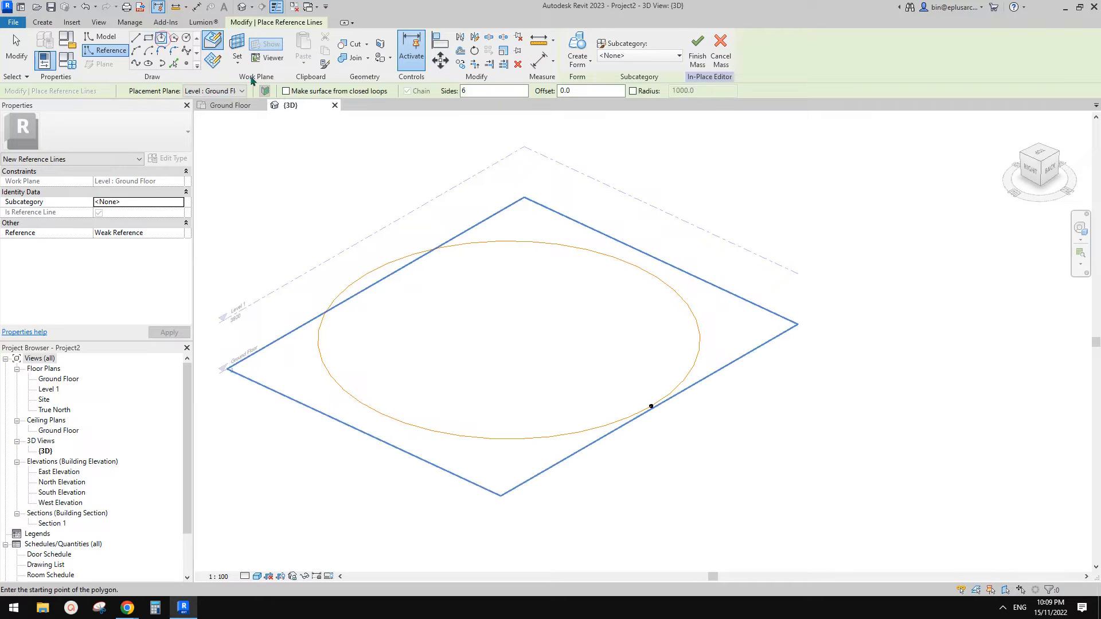
pyautogui.press('Escape')
pyautogui.press('Escape')
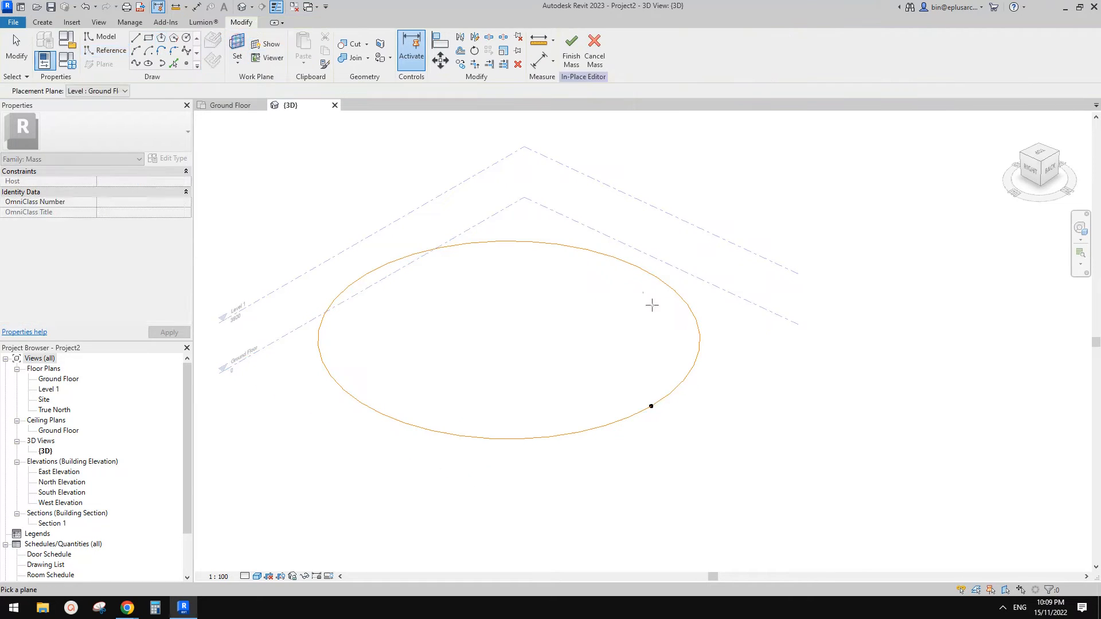
pyautogui.click(651, 408)
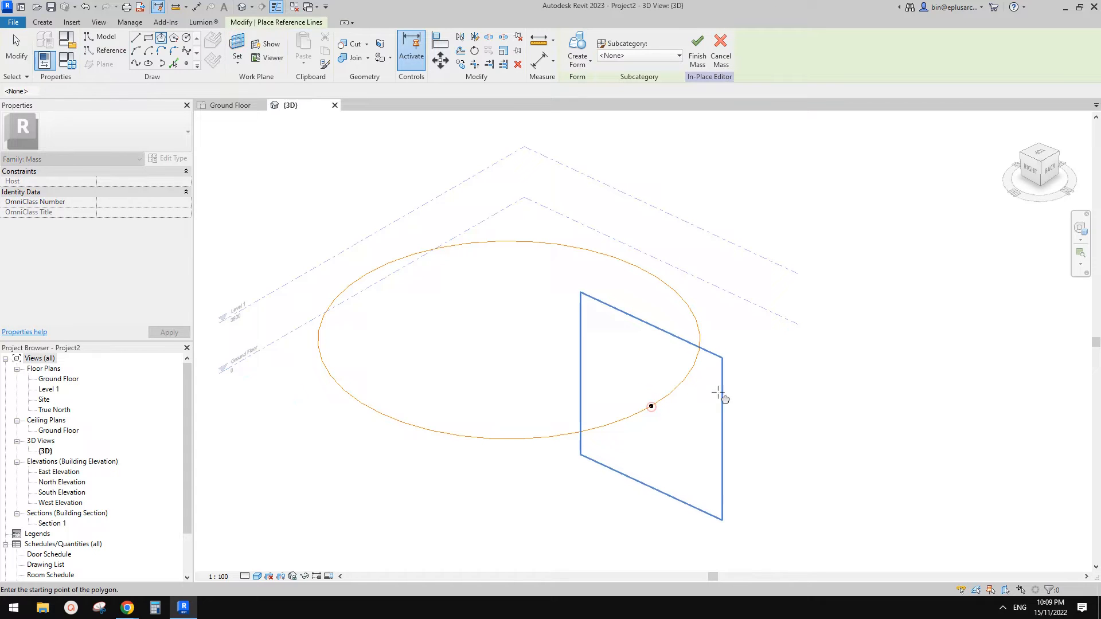
pyautogui.click(651, 406)
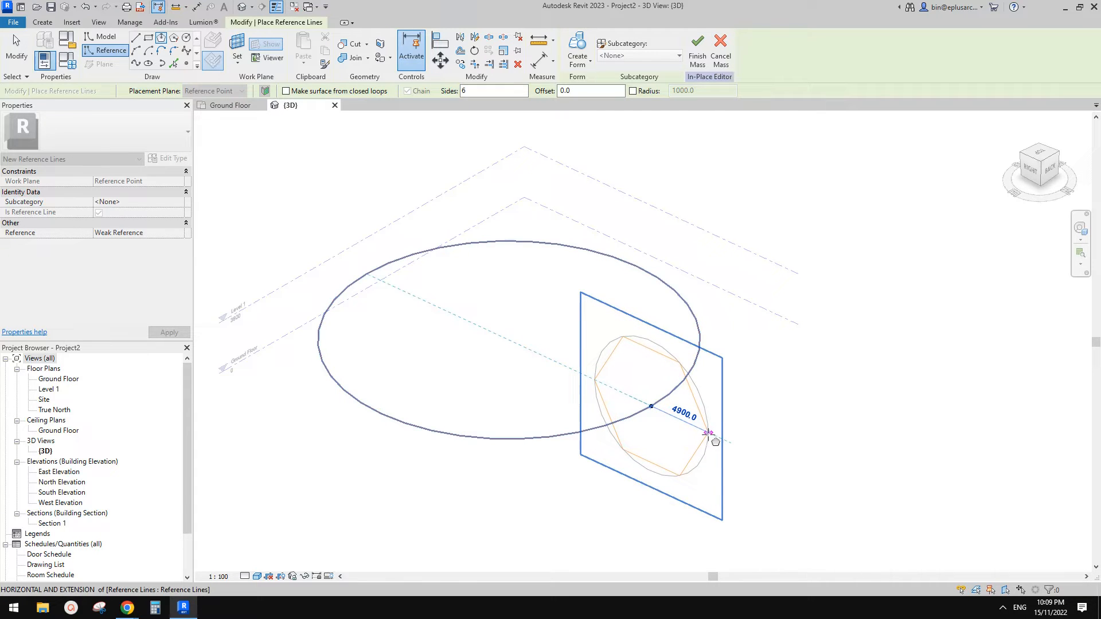
pyautogui.click(709, 437)
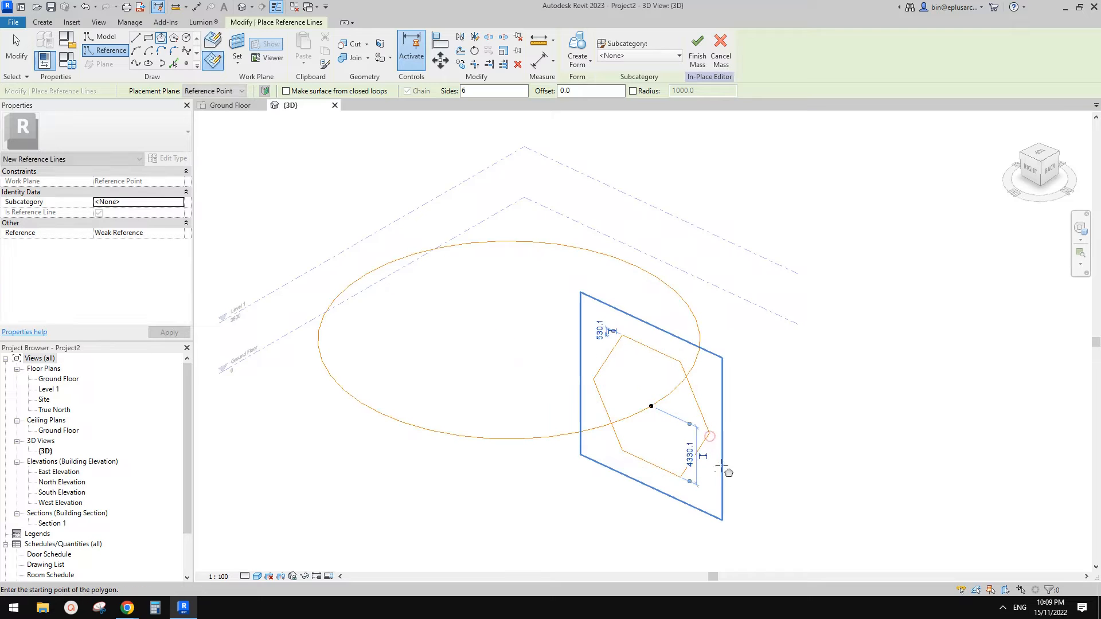
pyautogui.press('Escape')
pyautogui.press('Escape')
# Create a form from the hexagon and the circular path, inspect it in 3D, and undo it.
pyautogui.click(685, 434)
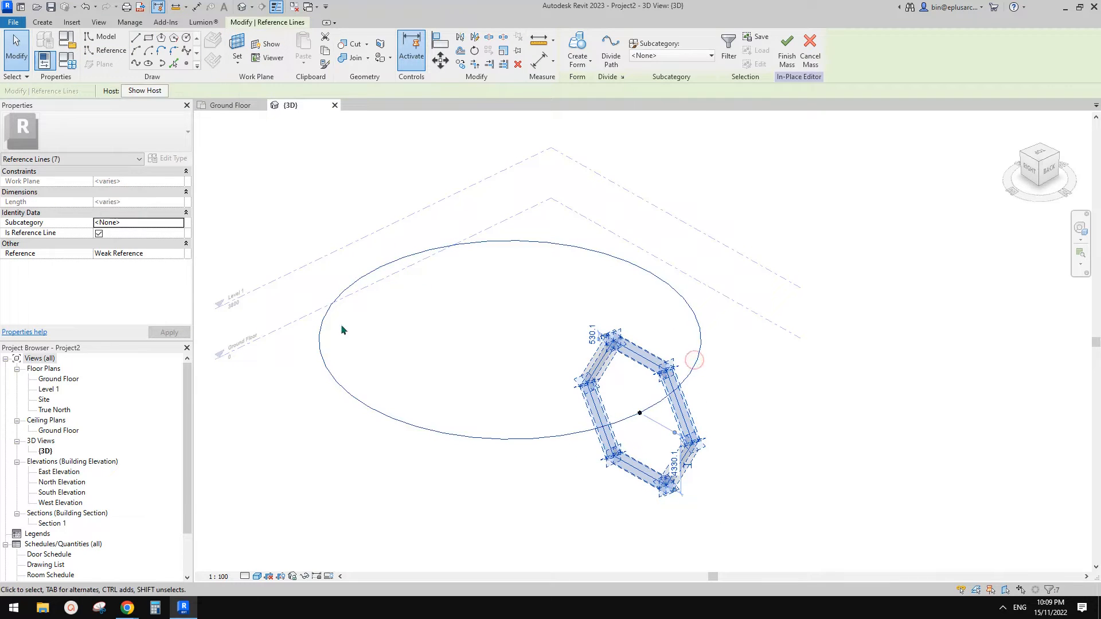
pyautogui.click(578, 46)
pyautogui.keyDown('shift'); pyautogui.moveTo(876, 358); pyautogui.dragTo(884, 401, button='middle'); pyautogui.keyUp('shift')
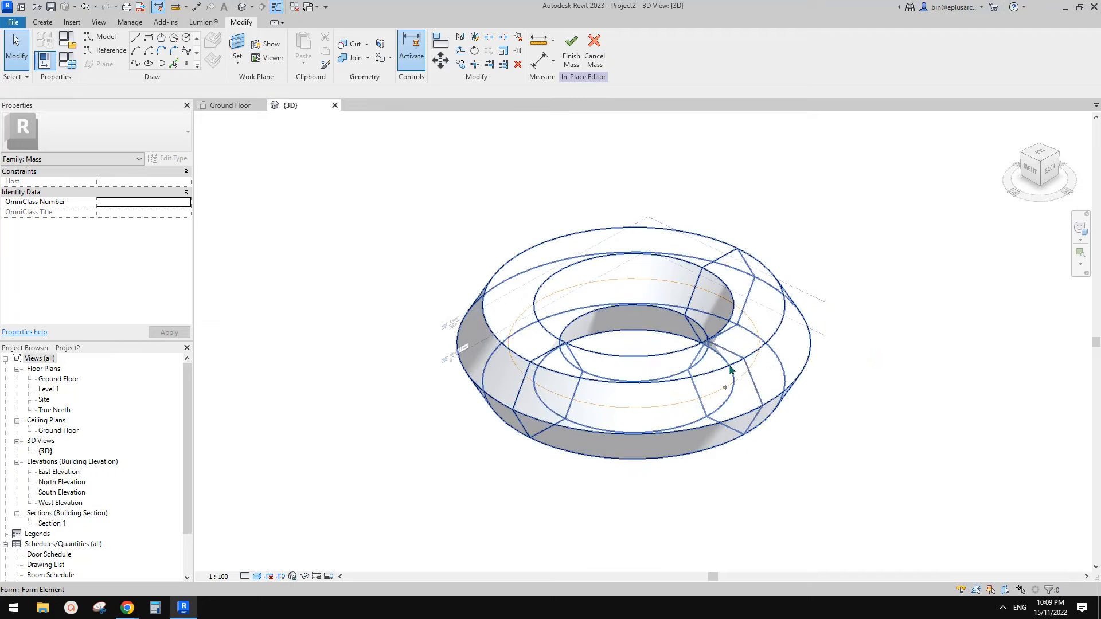
pyautogui.moveTo(734, 367); pyautogui.dragTo(737, 376, button='middle')
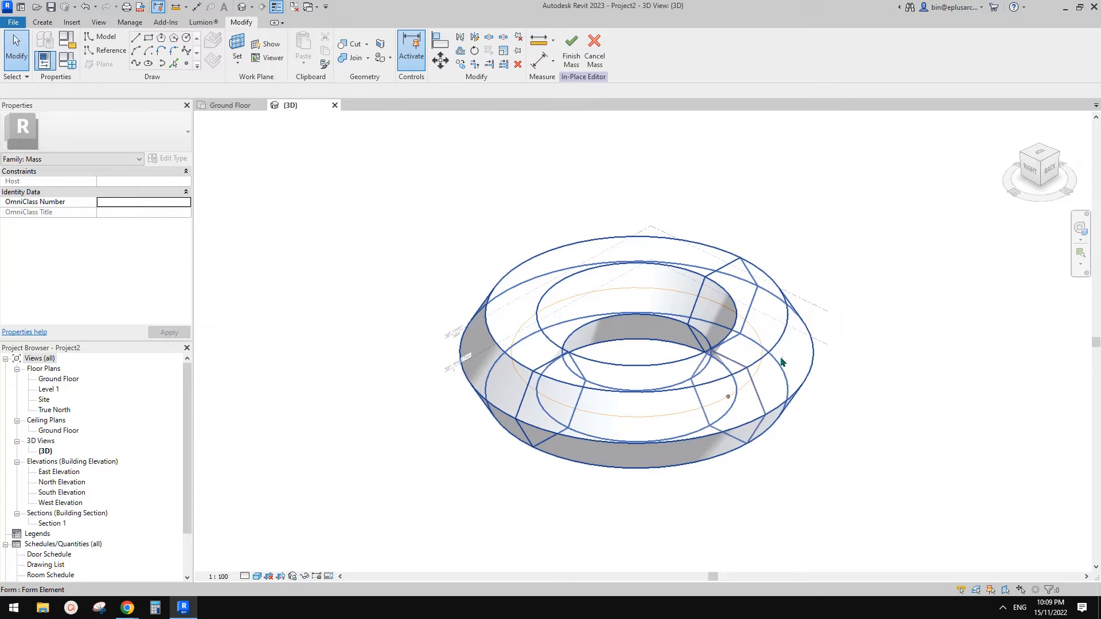
pyautogui.hotkey('ctrl', 'z')
pyautogui.moveTo(623, 433); pyautogui.dragTo(662, 423, button='middle')
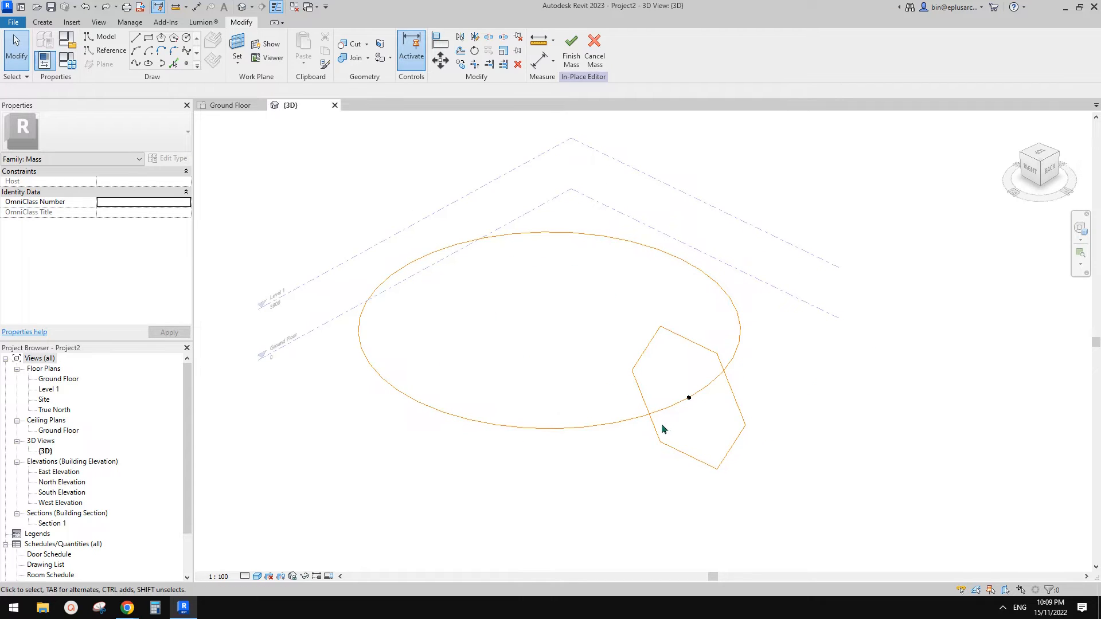
# Copy the hexagon together with its reference point to a spot inside the circle.
pyautogui.click(635, 419)
pyautogui.moveTo(588, 398); pyautogui.dragTo(589, 402, button='middle')
pyautogui.click(592, 401)
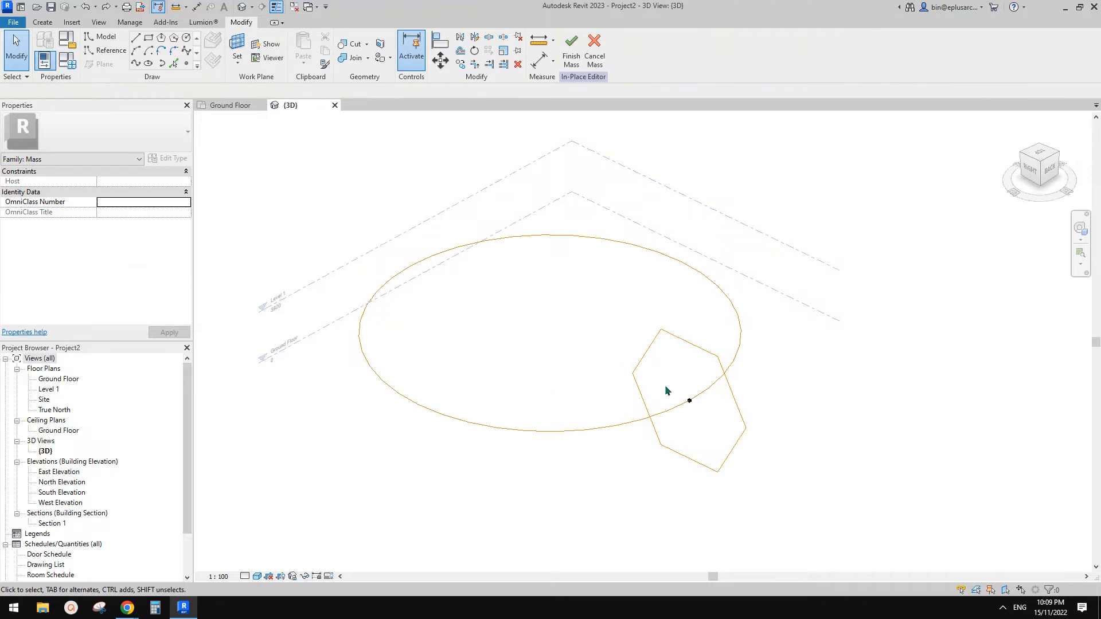
pyautogui.click(451, 251)
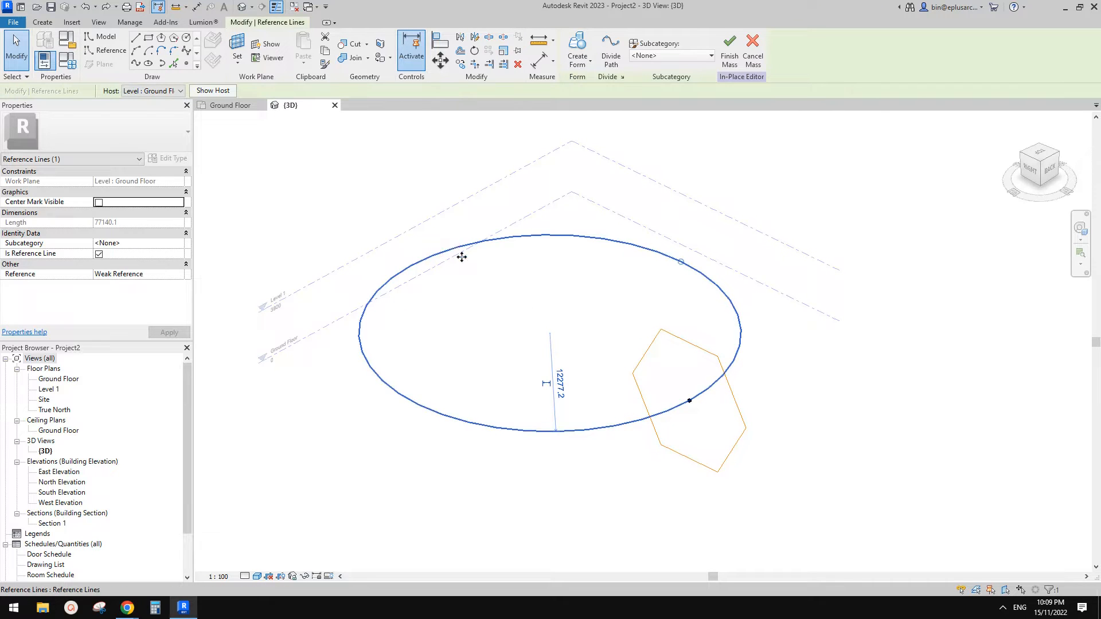
pyautogui.moveTo(604, 308); pyautogui.dragTo(795, 501)
pyautogui.press('c')
pyautogui.press('o')
pyautogui.click(807, 459)
pyautogui.click(583, 349)
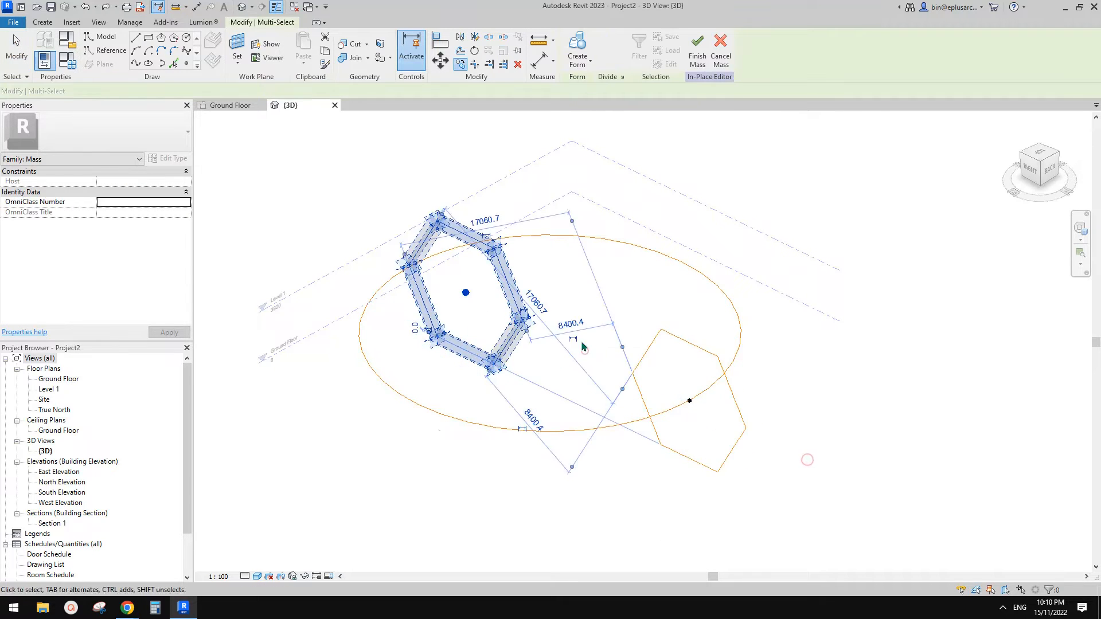
pyautogui.press('Escape')
# Rehost the copied reference point onto the circle, opposite the original hexagon.
pyautogui.click(466, 293)
pyautogui.click(613, 51)
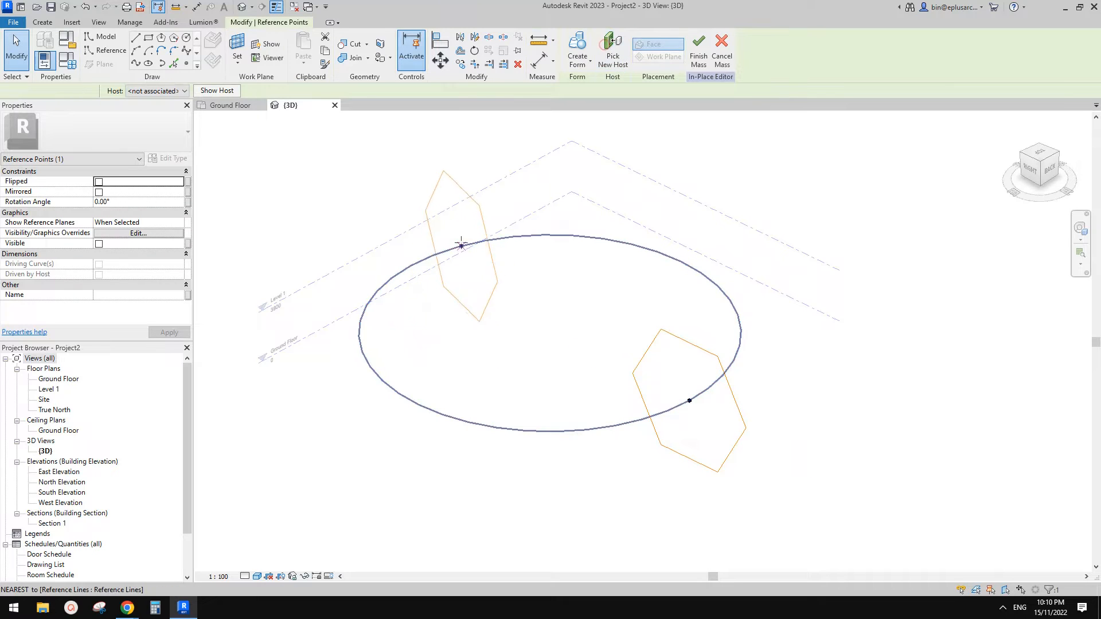
pyautogui.click(411, 267)
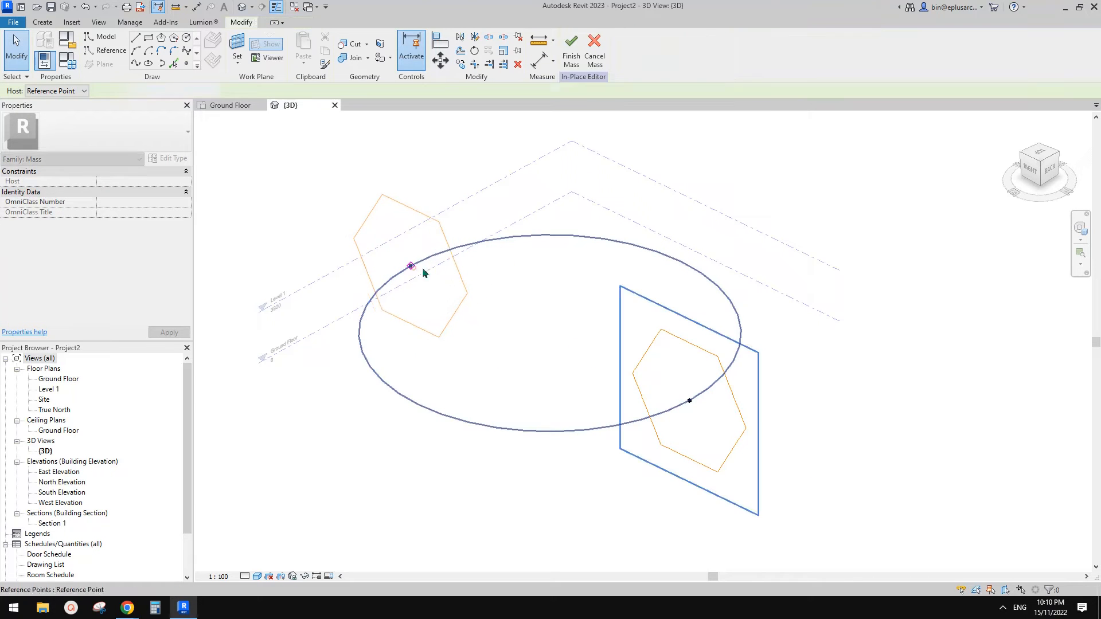
# Try to create a form from the two hexagons and the circular path.
pyautogui.keyDown('ctrl'); pyautogui.click(545, 234); pyautogui.keyUp('ctrl')
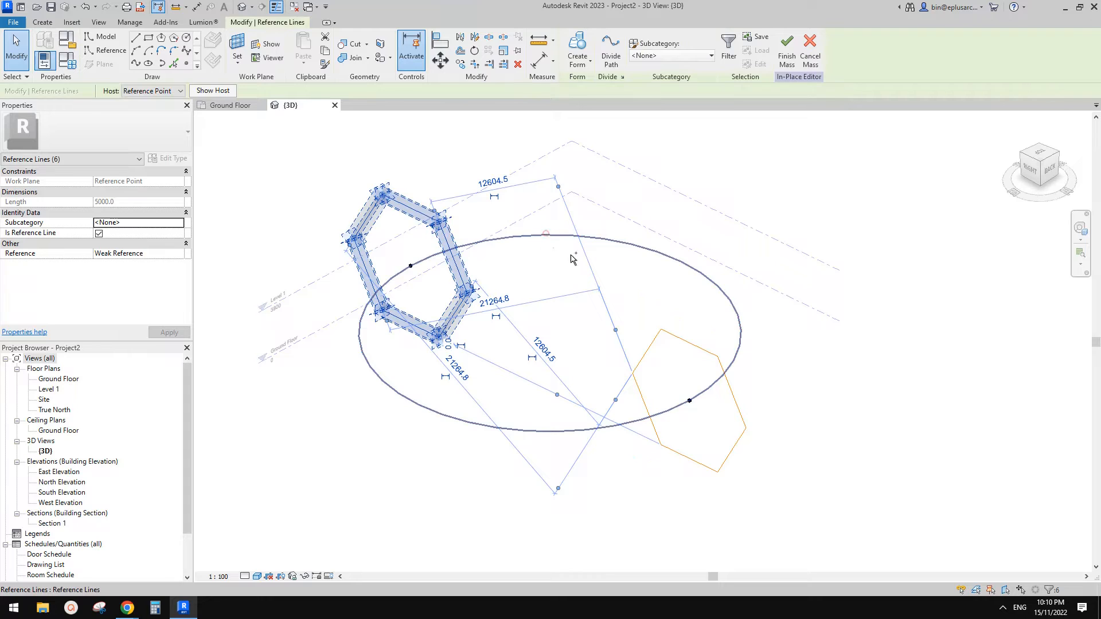
pyautogui.press('Tab')
pyautogui.keyDown('ctrl'); pyautogui.click(586, 263); pyautogui.keyUp('ctrl')
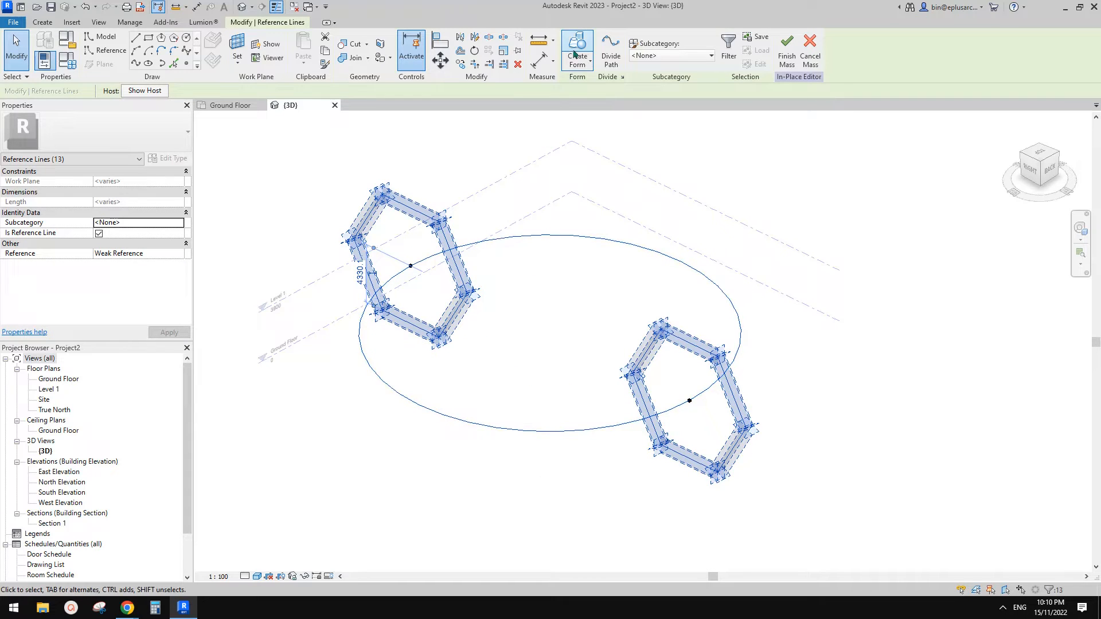
pyautogui.click(574, 53)
pyautogui.moveTo(959, 492); pyautogui.dragTo(631, 267)
pyautogui.click(755, 361)
# Copy the original hexagon with its reference point again and rehost the new point on the circle between the other two profiles.
pyautogui.moveTo(601, 301); pyautogui.dragTo(783, 490)
pyautogui.click(690, 402)
pyautogui.click(589, 326)
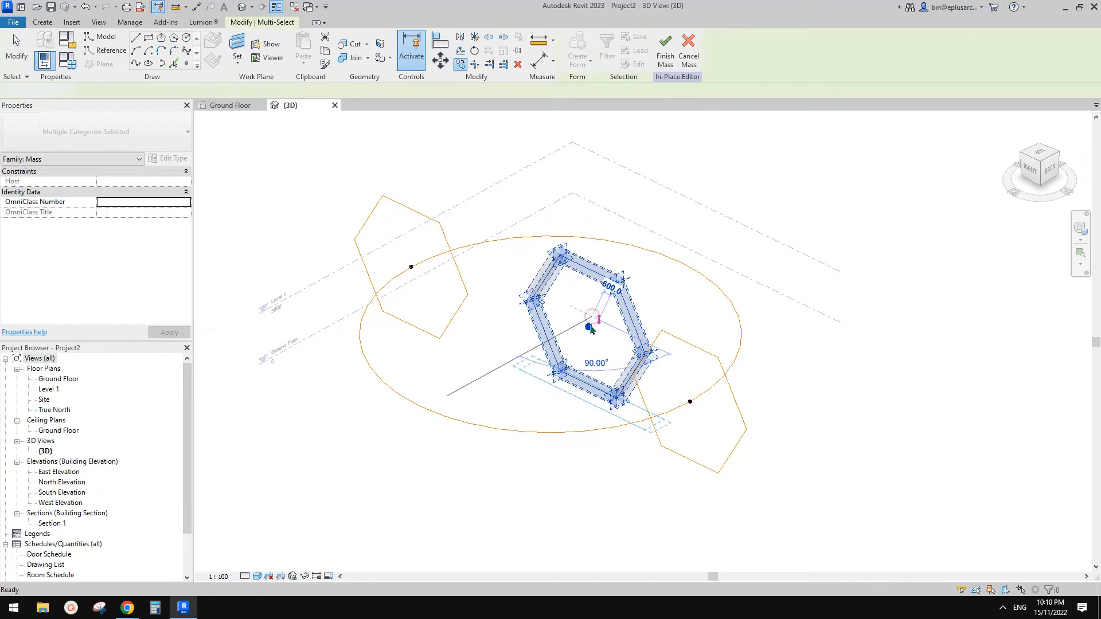
pyautogui.click(610, 56)
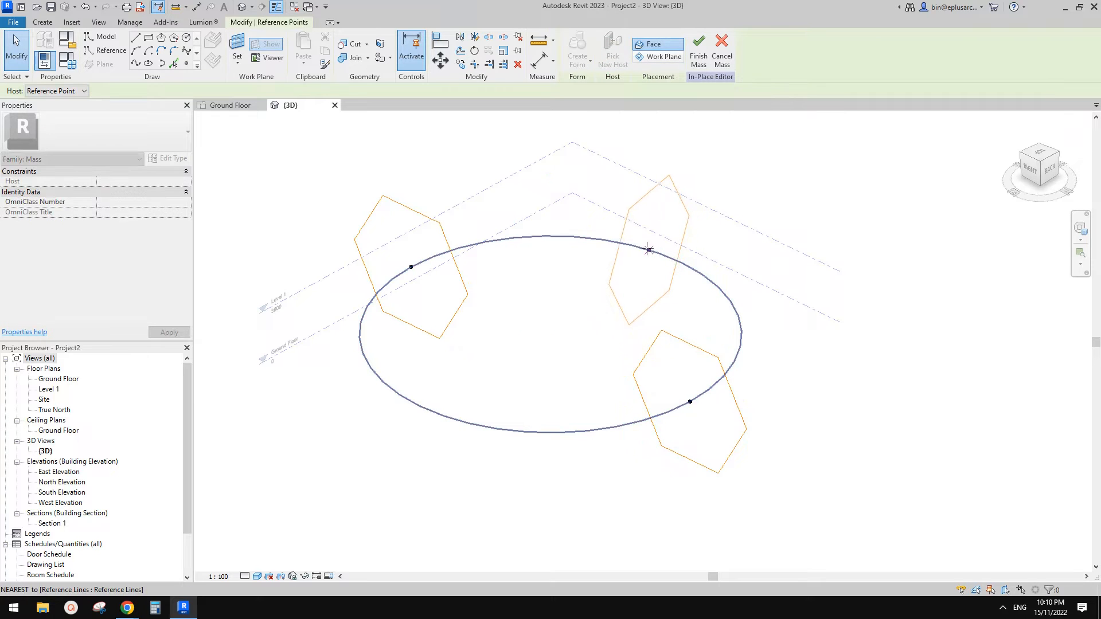
pyautogui.click(680, 262)
# Try to create a form from all three hexagons and the circular path.
pyautogui.click(707, 308)
pyautogui.press('Tab')
pyautogui.keyDown('ctrl'); pyautogui.click(723, 369); pyautogui.keyUp('ctrl')
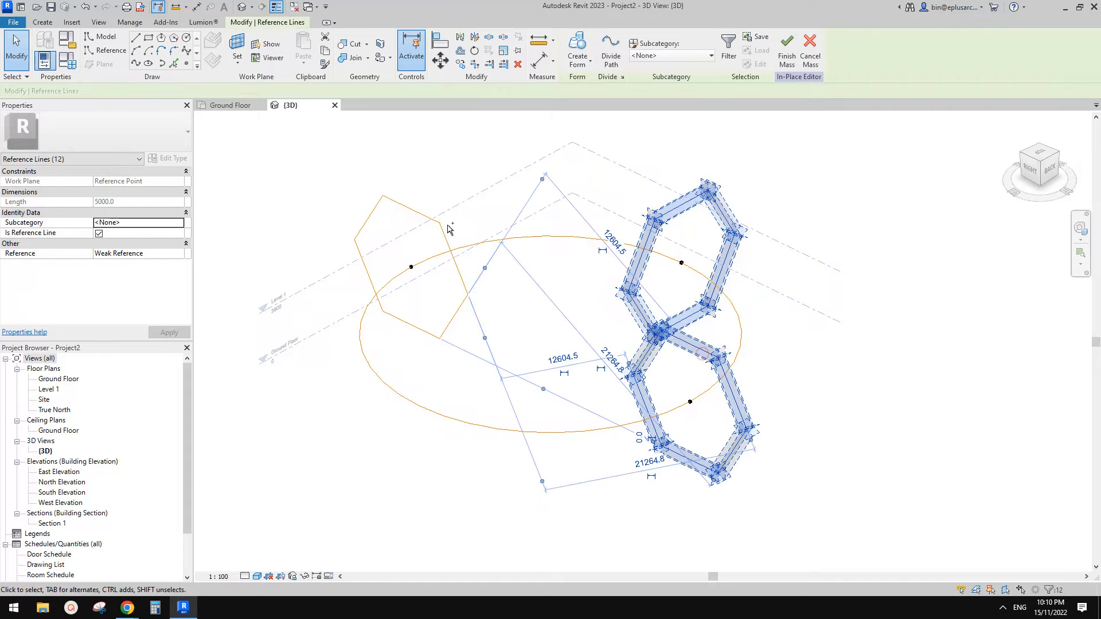
pyautogui.press('Tab')
pyautogui.keyDown('ctrl'); pyautogui.click(447, 229); pyautogui.keyUp('ctrl')
pyautogui.keyDown('ctrl'); pyautogui.click(493, 247); pyautogui.keyUp('ctrl')
pyautogui.click(577, 46)
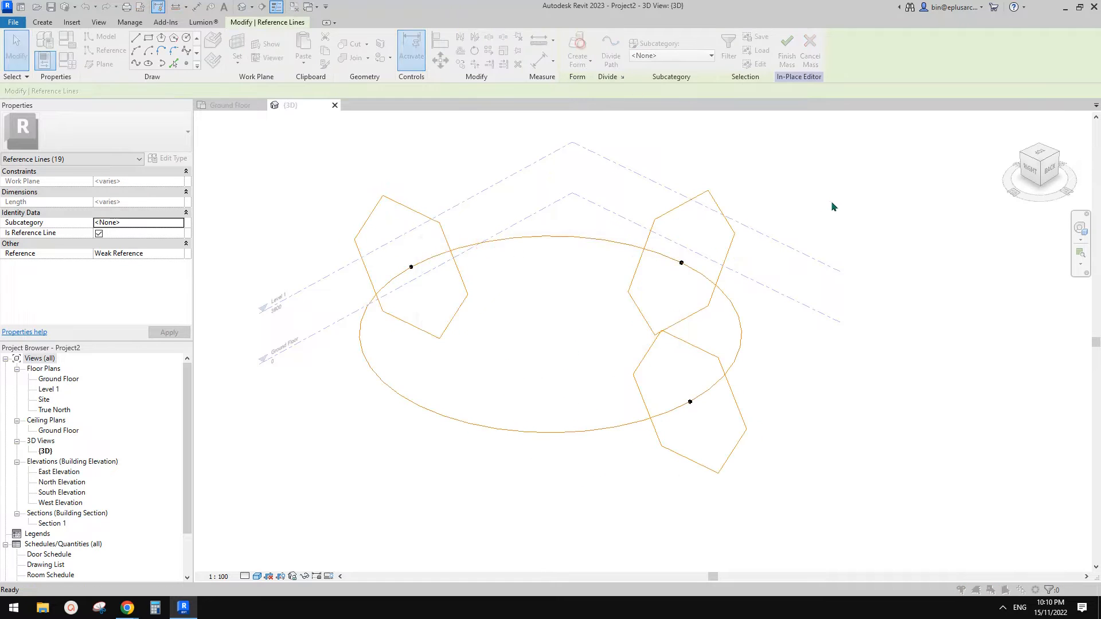
pyautogui.press('Escape')
pyautogui.press('Escape')
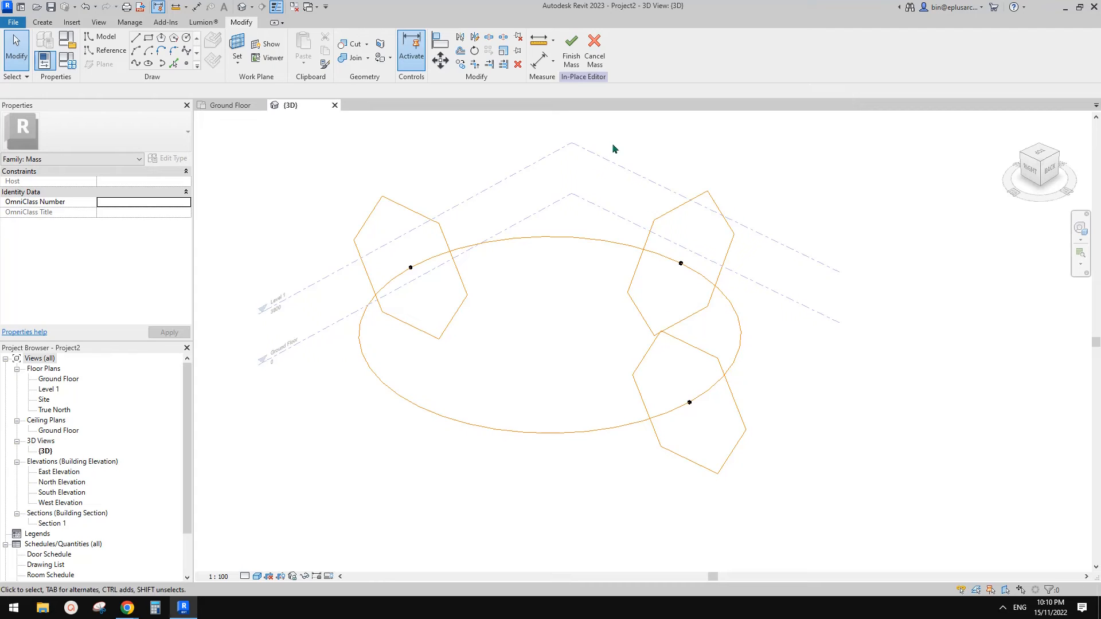
# Delete the third hexagon and its reference point.
pyautogui.moveTo(613, 144); pyautogui.dragTo(766, 339)
pyautogui.press('Delete')
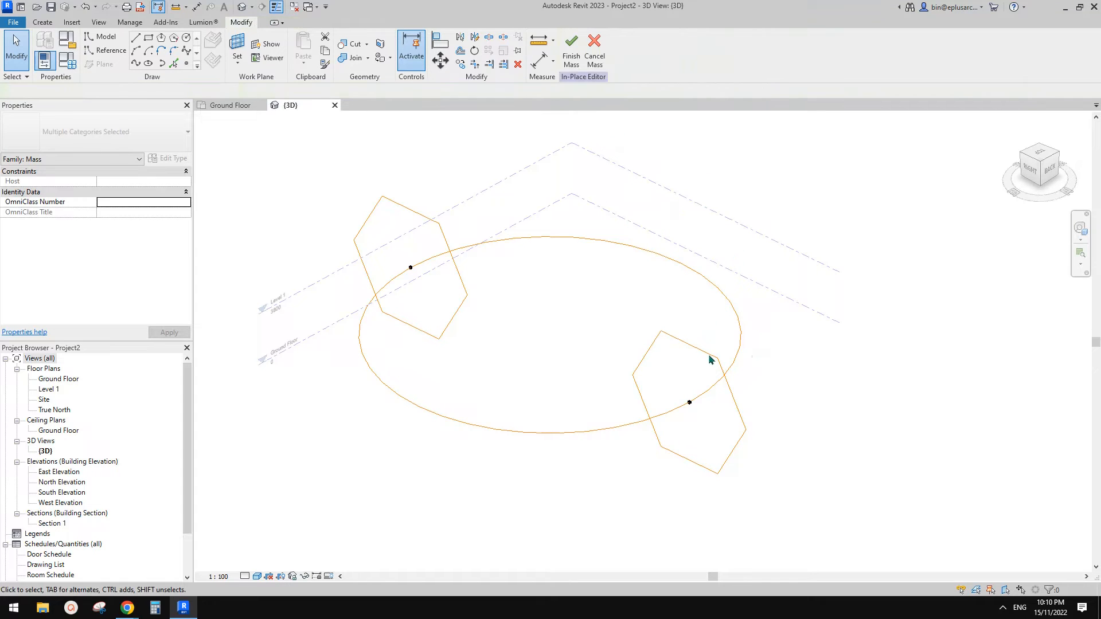
# Split the circular reference line into two arcs near the reference points of the two hexagons.
pyautogui.click(737, 350)
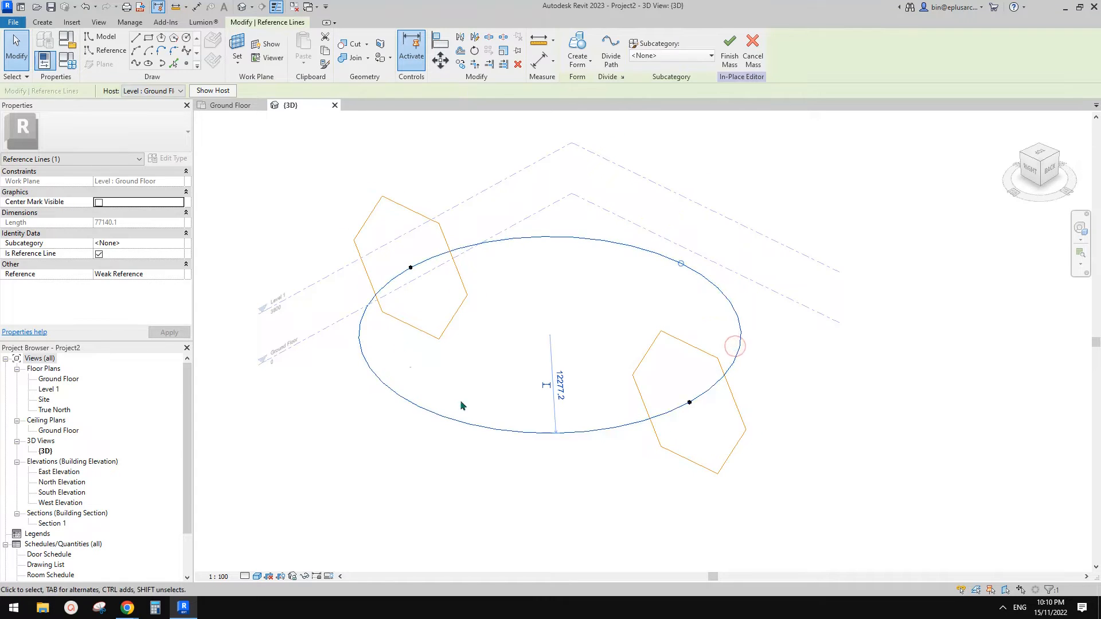
pyautogui.click(674, 288)
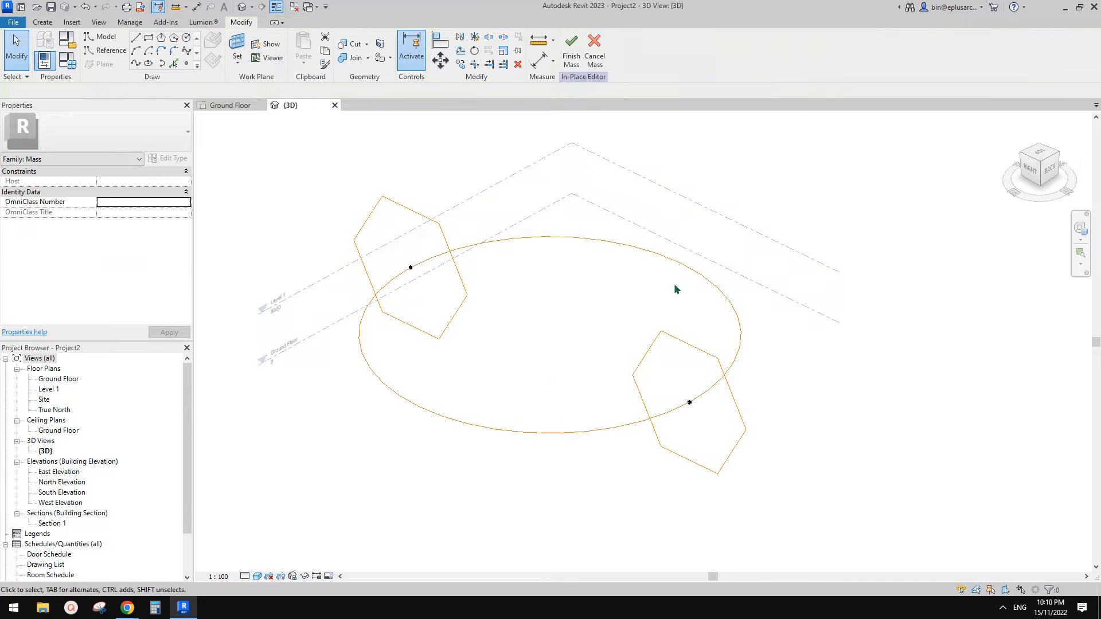
pyautogui.press('l')
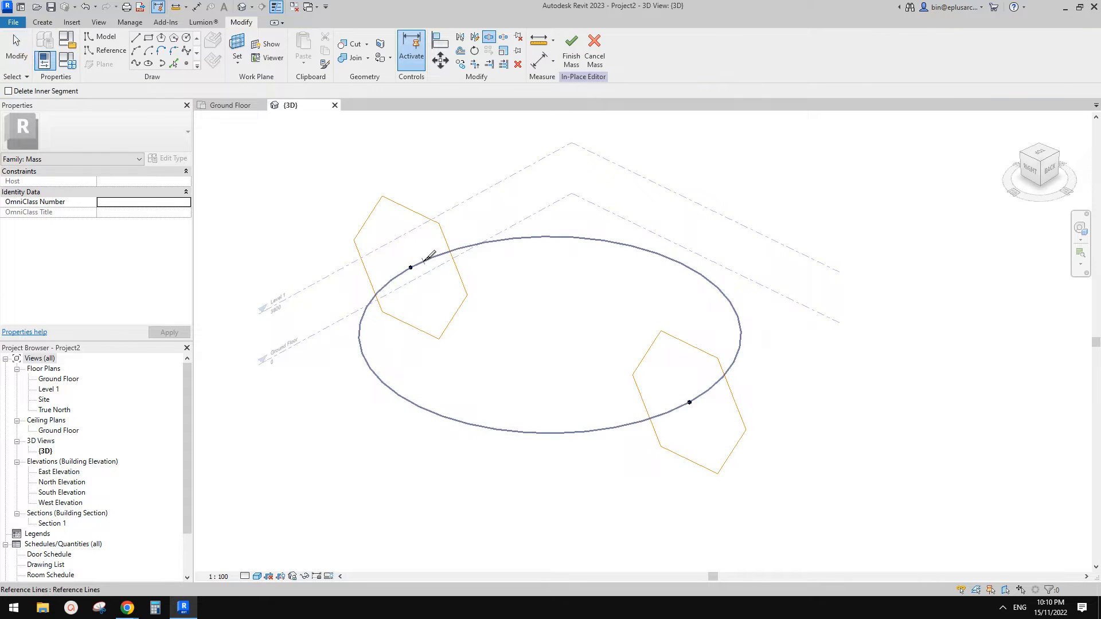
pyautogui.click(703, 393)
pyautogui.press('Escape')
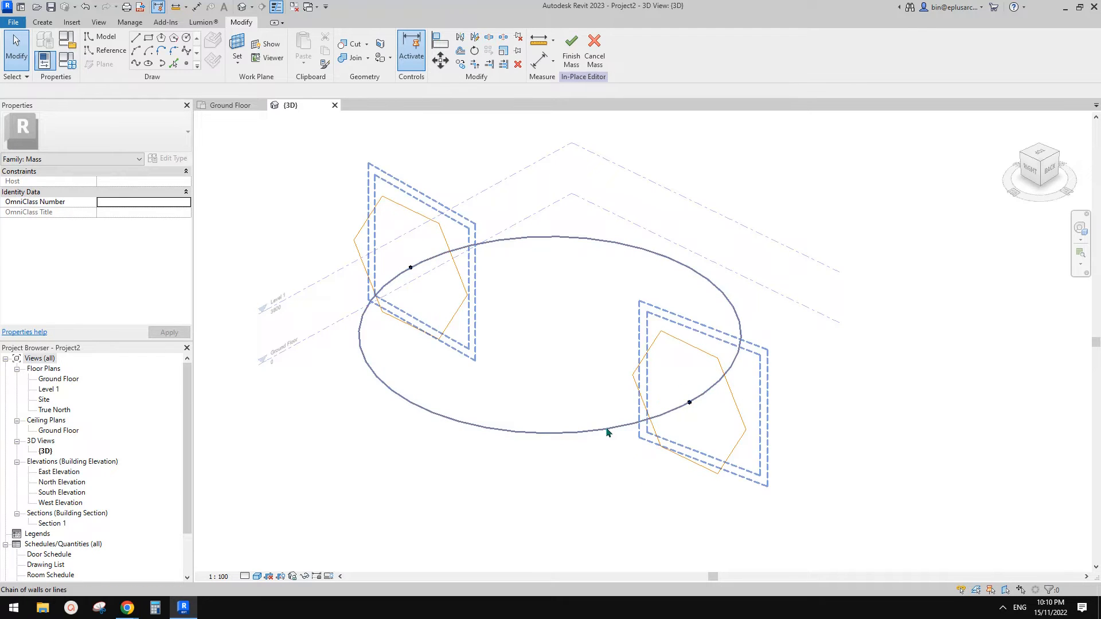
# Adjust both ends of the arc that carries the hexagons so it spans about 180°.
pyautogui.click(606, 428)
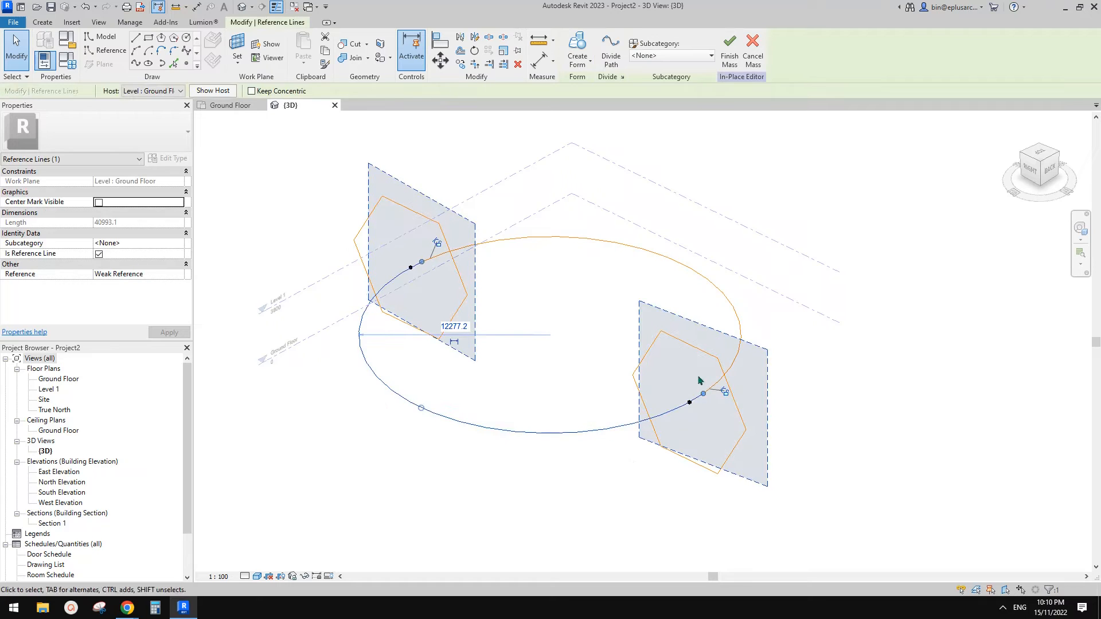
pyautogui.scroll(2, 695, 398)
pyautogui.moveTo(704, 398); pyautogui.dragTo(682, 410)
pyautogui.moveTo(464, 328); pyautogui.dragTo(605, 346, button='middle')
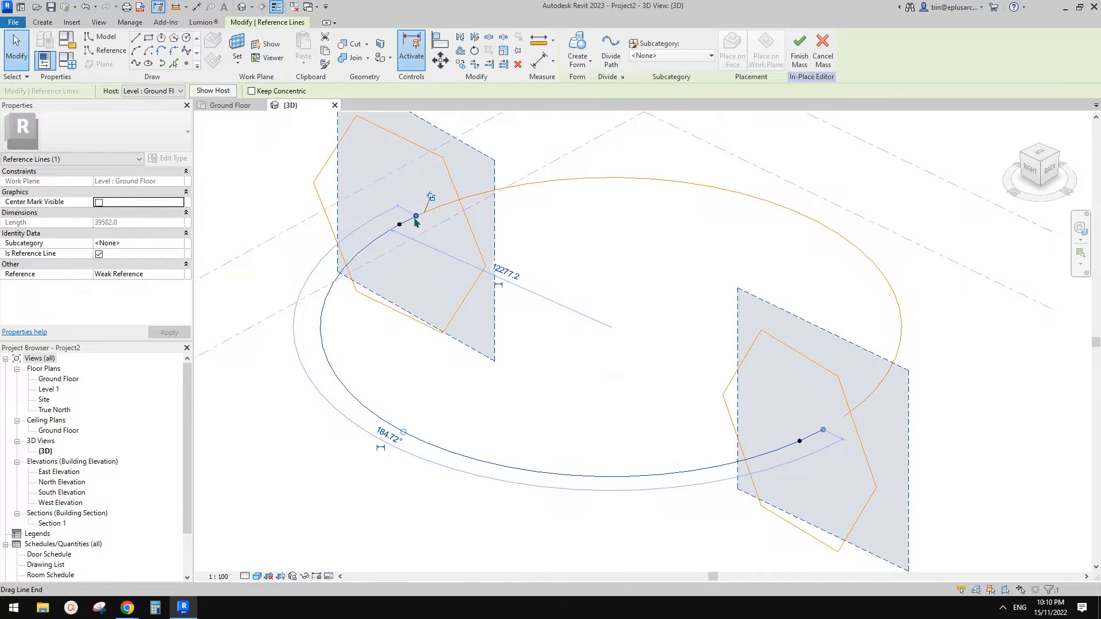
pyautogui.moveTo(416, 220); pyautogui.dragTo(399, 223)
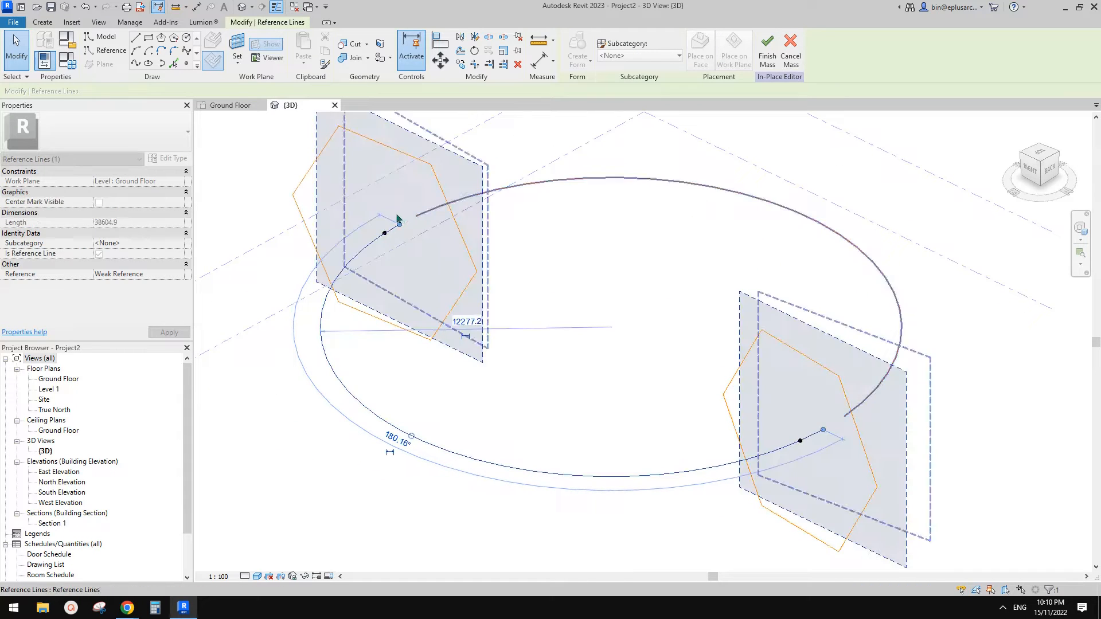
# Extend both ends of the other arc to meet the endpoints of the arc carrying the hexagons.
pyautogui.click(883, 391)
pyautogui.click(884, 378)
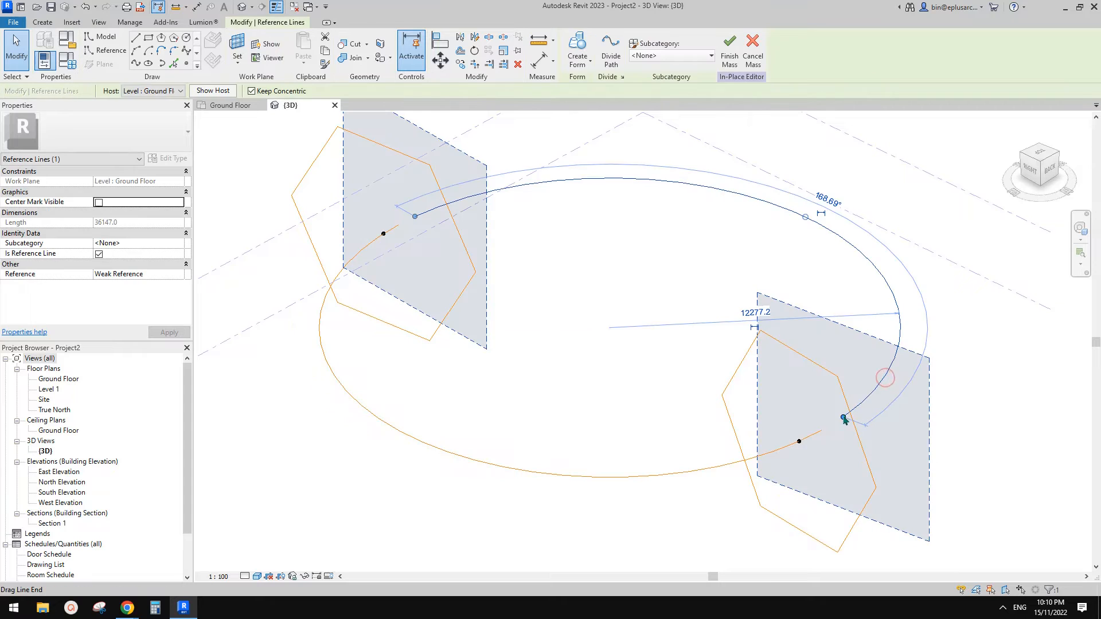
pyautogui.moveTo(842, 417); pyautogui.dragTo(821, 430)
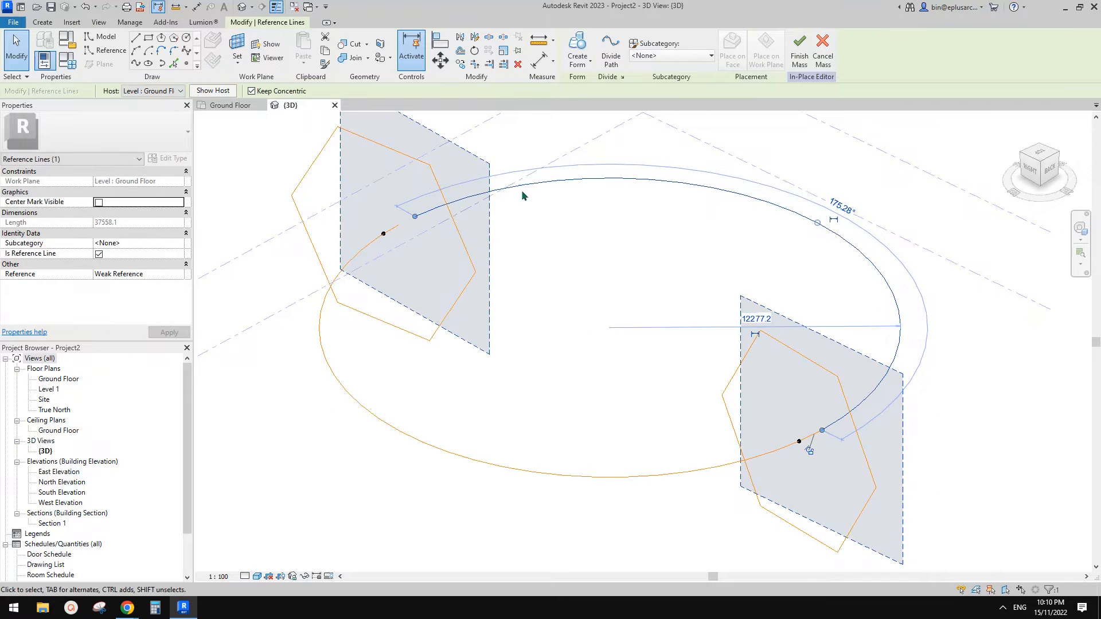
pyautogui.press('Escape')
pyautogui.press('Tab')
pyautogui.click(519, 187)
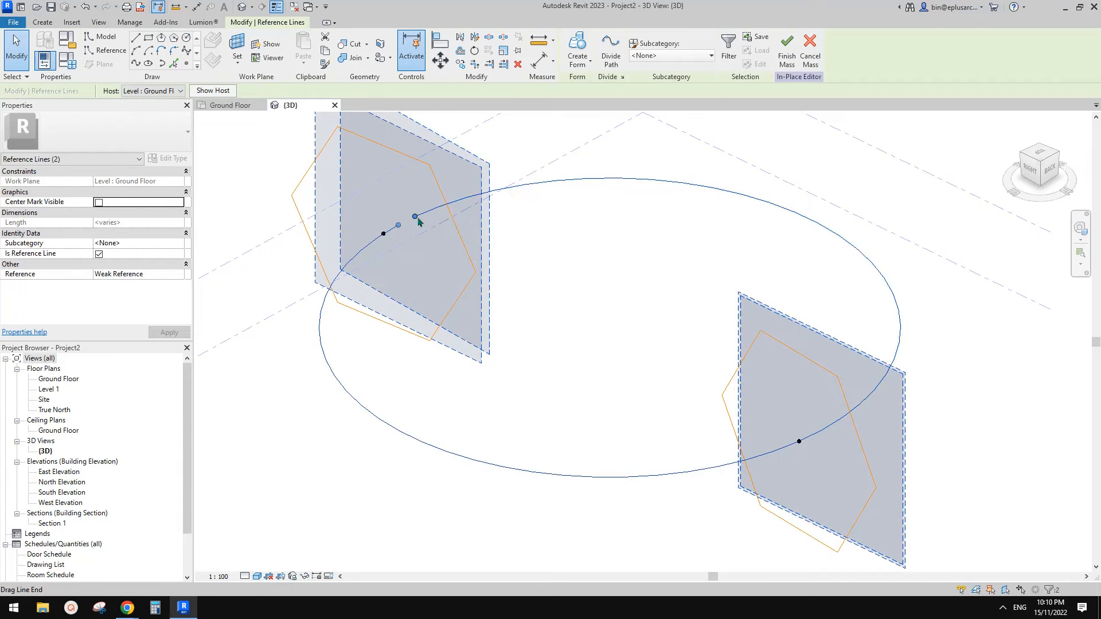
pyautogui.moveTo(415, 217); pyautogui.dragTo(399, 224)
pyautogui.press('Escape')
pyautogui.scroll(-3, 559, 287)
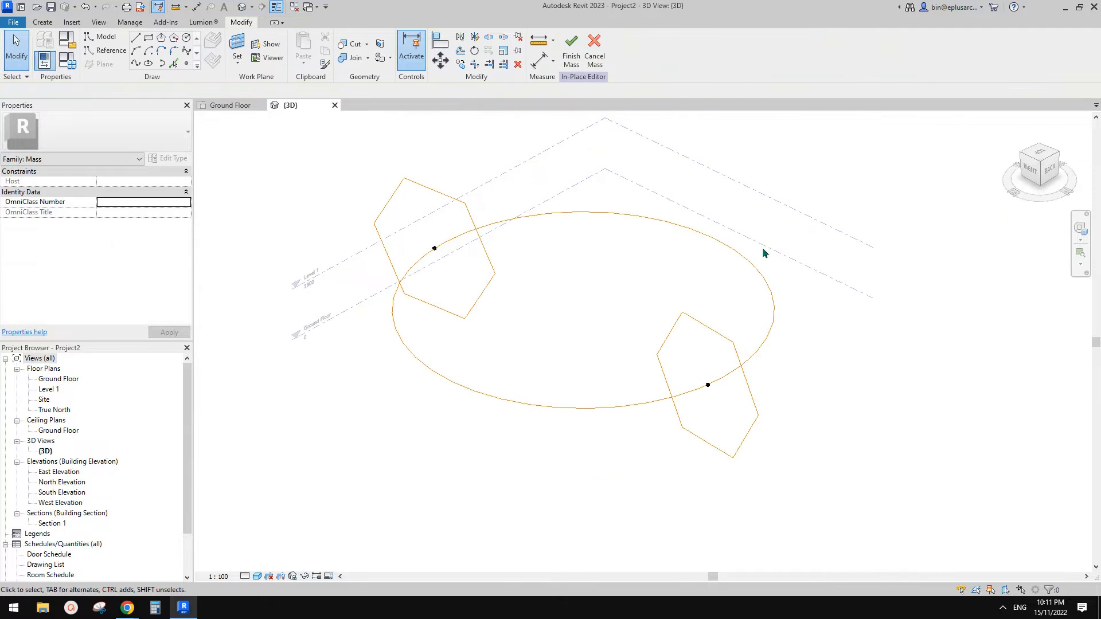
# Slide the reference points of both hexagons along their host arc to its two endpoints.
pyautogui.click(708, 385)
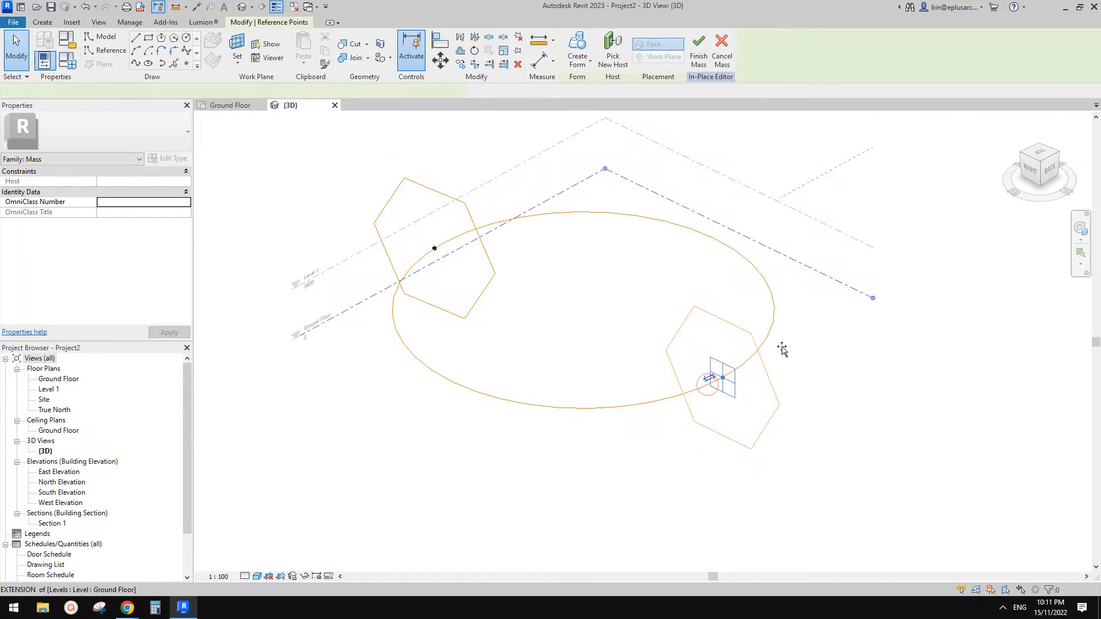
pyautogui.moveTo(710, 390); pyautogui.dragTo(637, 409)
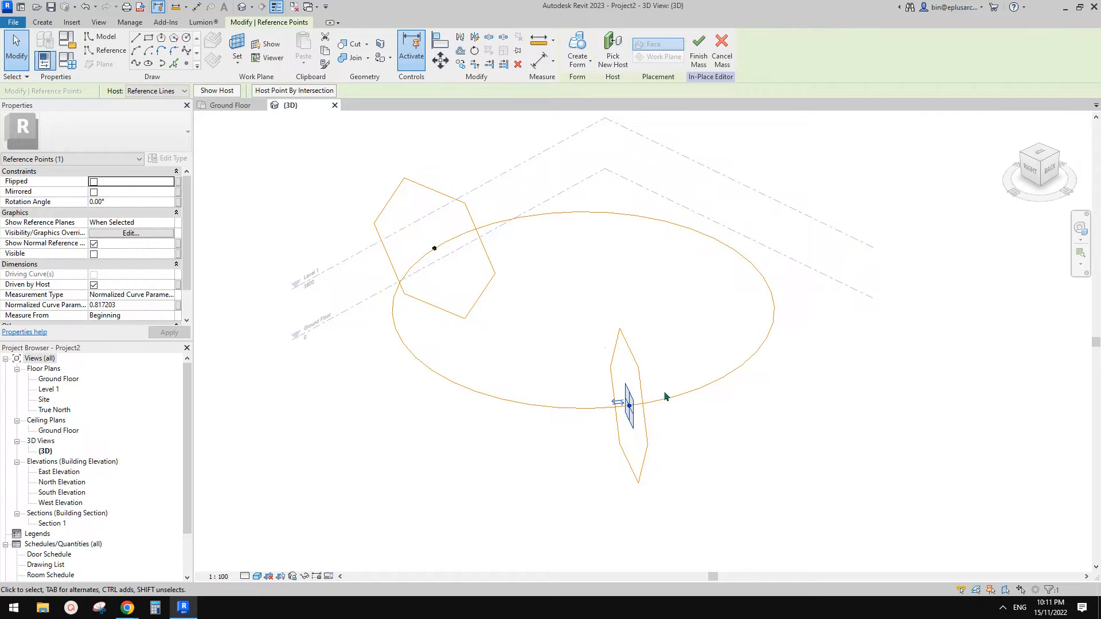
pyautogui.keyDown('ctrl'); pyautogui.moveTo(630, 407); pyautogui.dragTo(794, 395); pyautogui.keyUp('ctrl')
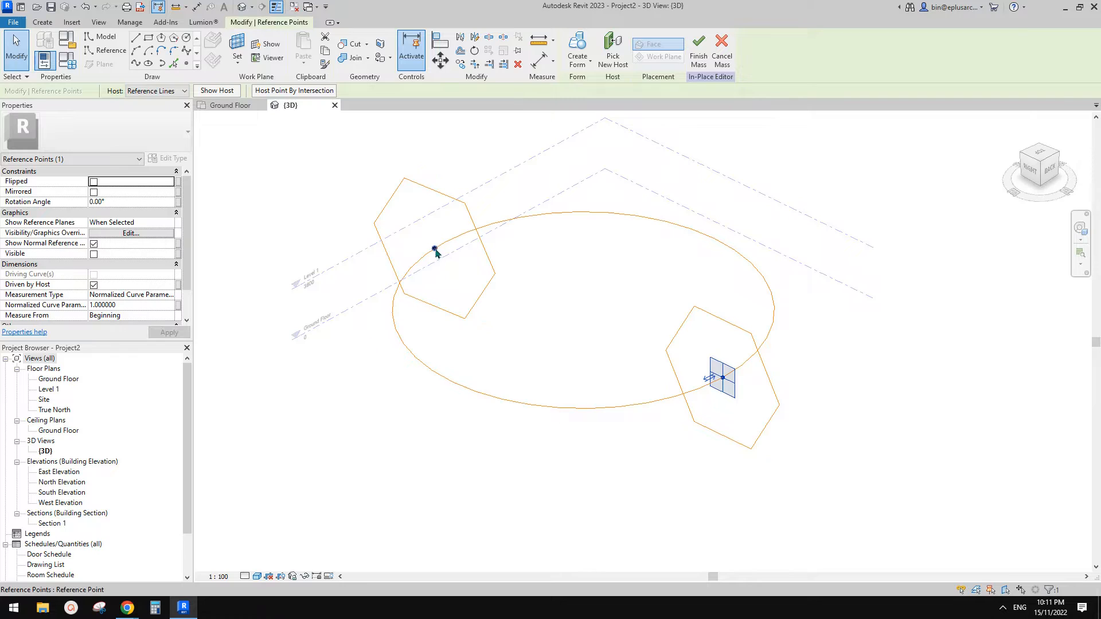
pyautogui.moveTo(435, 249); pyautogui.dragTo(481, 233)
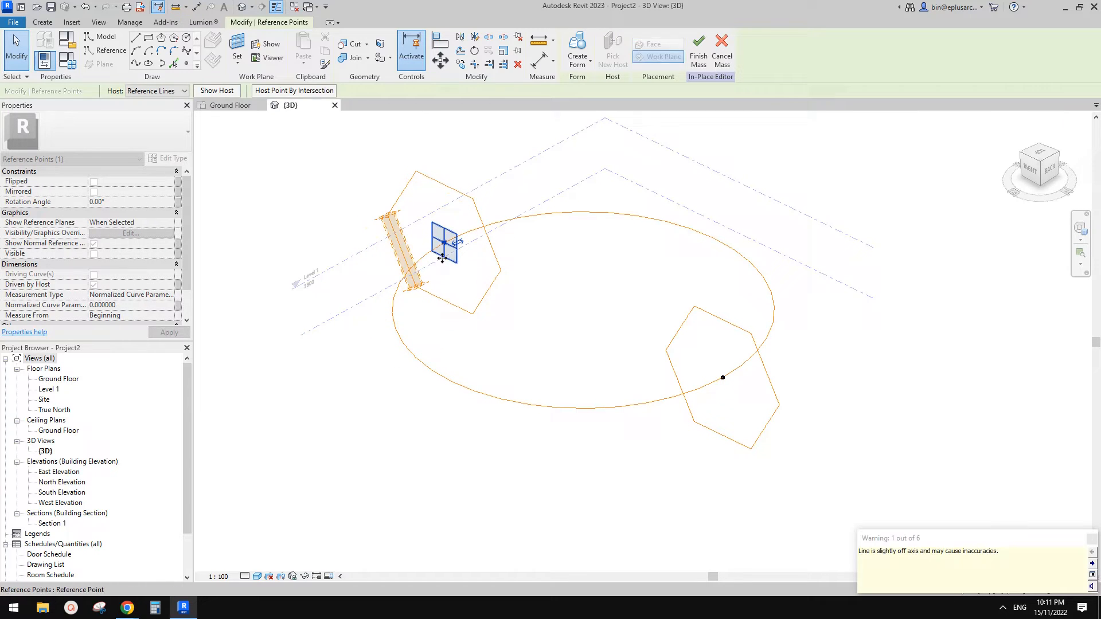
pyautogui.click(556, 258)
# Create a form from the two hexagon profiles and the arc that connects them.
pyautogui.press('Tab')
pyautogui.click(477, 211)
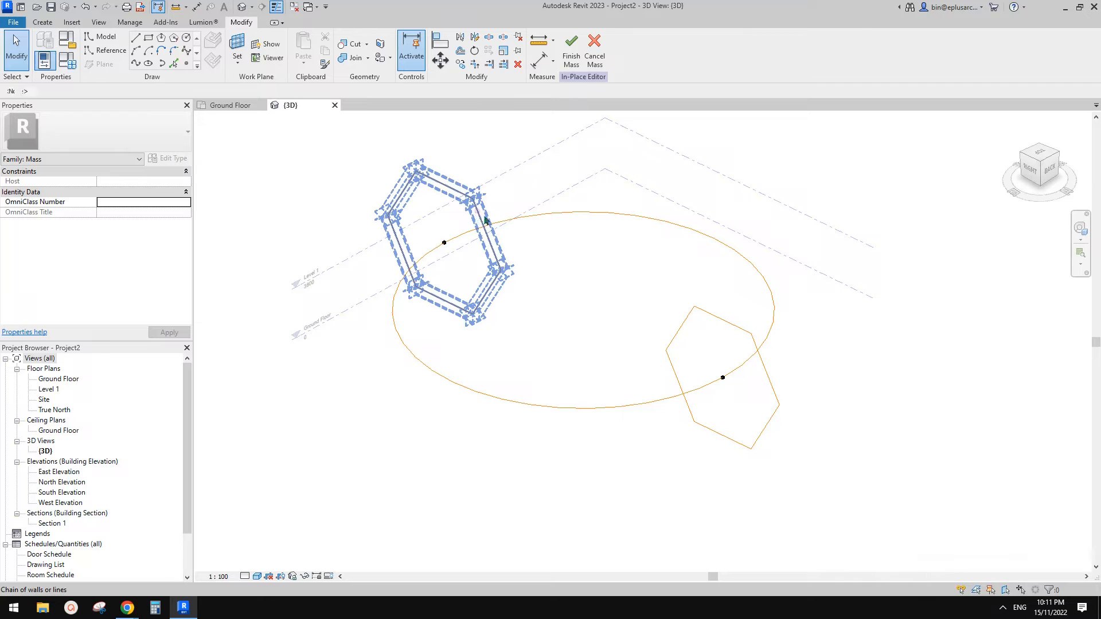
pyautogui.press('Tab')
pyautogui.keyDown('ctrl'); pyautogui.click(739, 325); pyautogui.keyUp('ctrl')
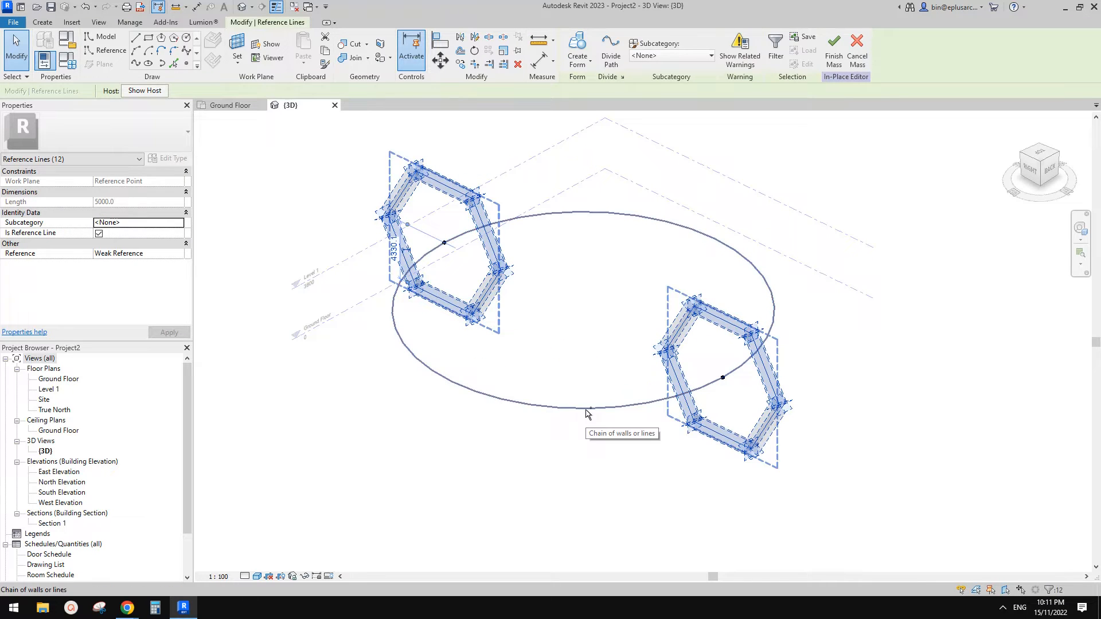
pyautogui.press('Tab')
pyautogui.keyDown('ctrl'); pyautogui.click(586, 410); pyautogui.keyUp('ctrl')
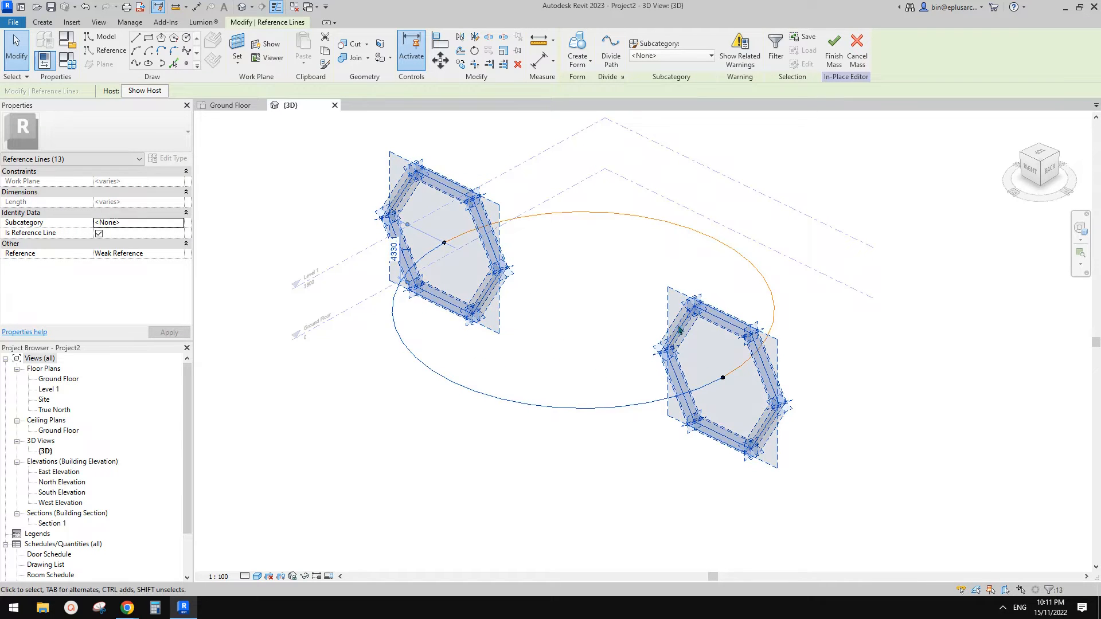
pyautogui.click(577, 49)
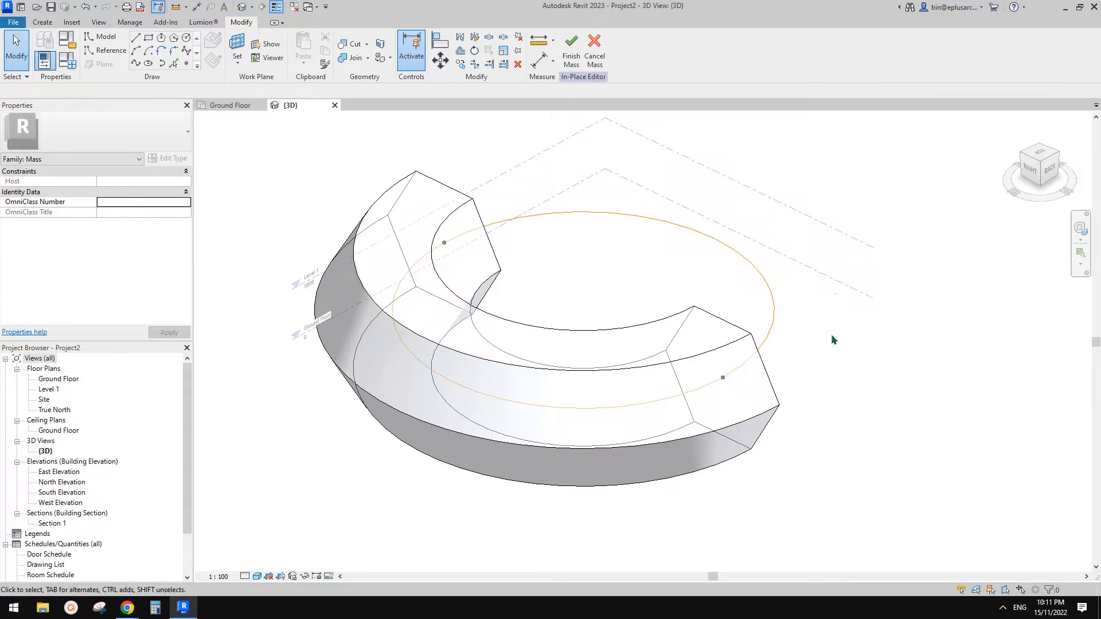
# Set the rotation angle of the reference point at the front end of the half-ring to 60°.
pyautogui.click(723, 378)
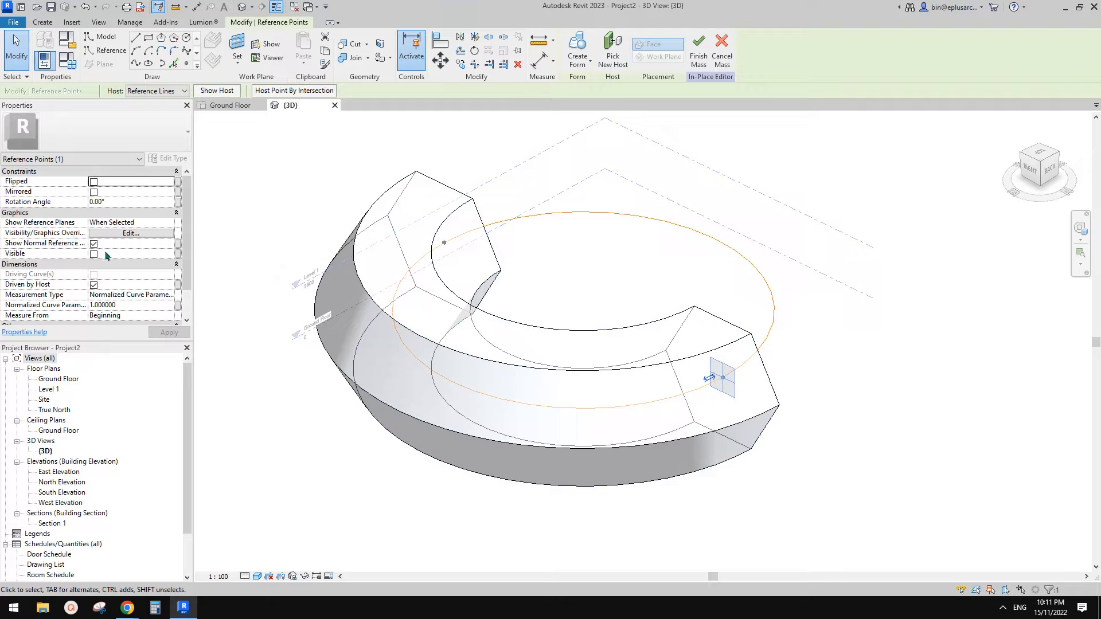
pyautogui.click(117, 202)
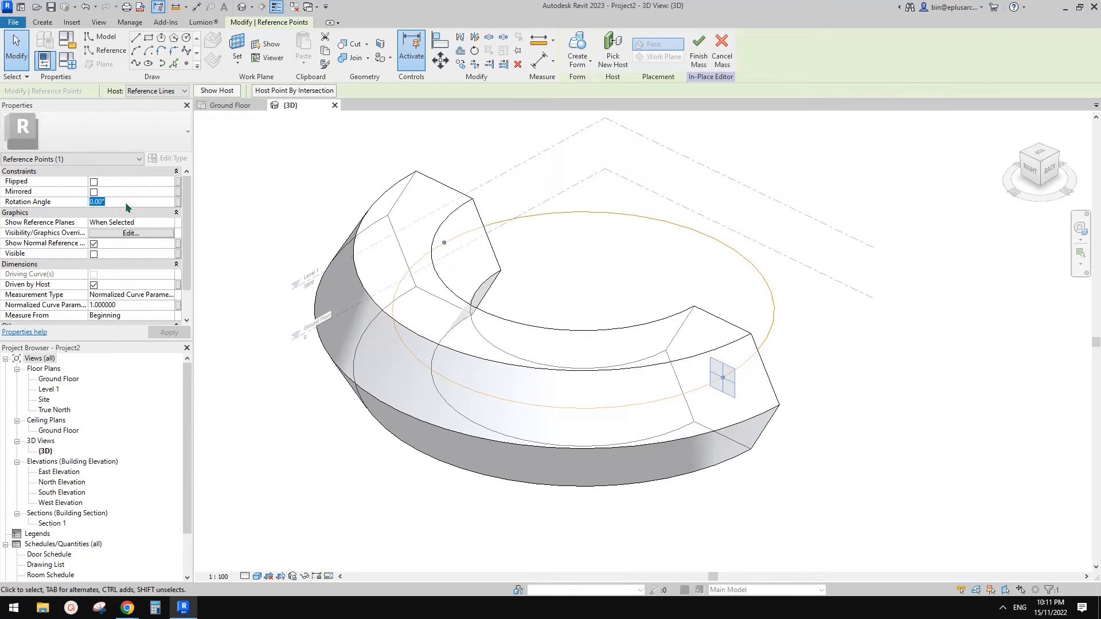
pyautogui.write('6')
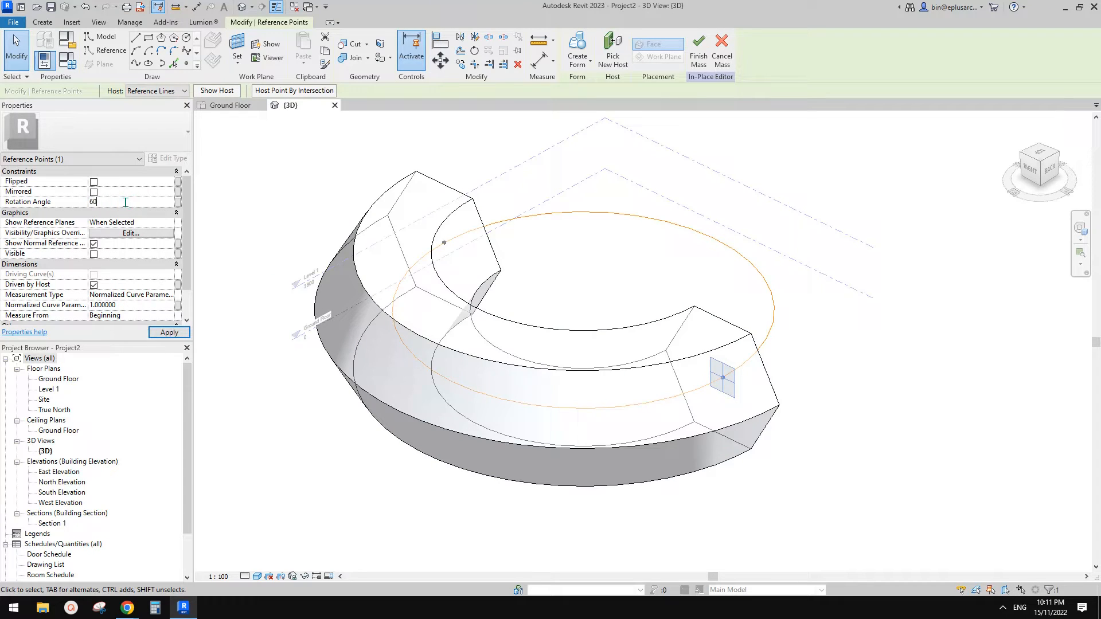
pyautogui.write('0')
pyautogui.press('Return')
# Examine the half-ring form and its two end profiles from several sides.
pyautogui.keyDown('shift'); pyautogui.moveTo(775, 368); pyautogui.dragTo(738, 239, button='middle'); pyautogui.keyUp('shift')
pyautogui.click(875, 235)
pyautogui.keyDown('shift'); pyautogui.moveTo(759, 324); pyautogui.dragTo(627, 352, button='middle'); pyautogui.keyUp('shift')
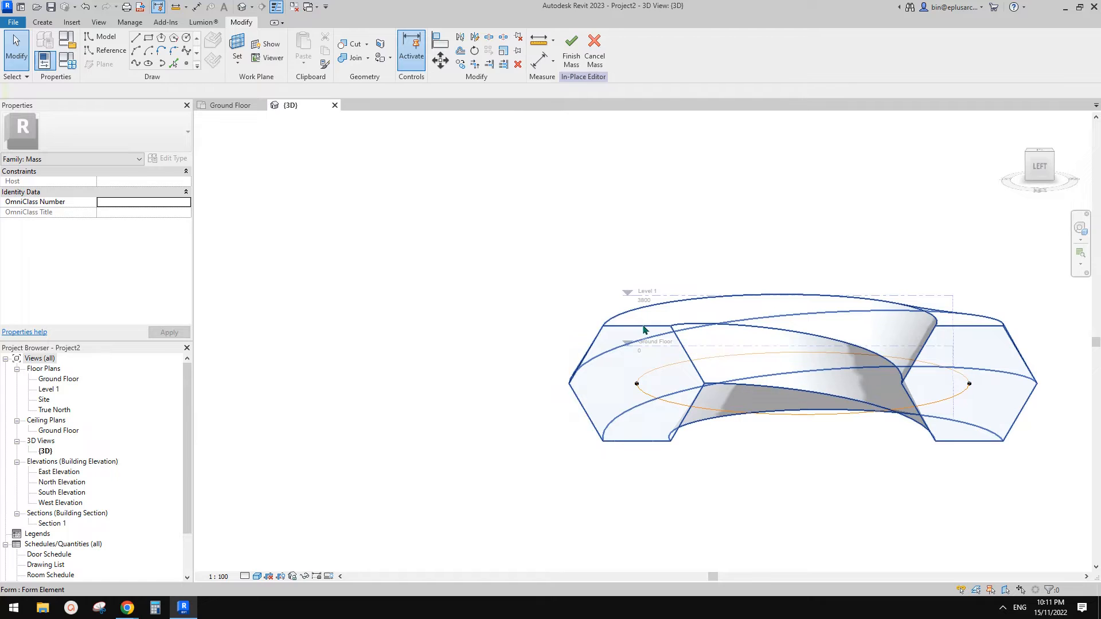
pyautogui.keyDown('shift'); pyautogui.moveTo(942, 354); pyautogui.dragTo(672, 377, button='middle'); pyautogui.keyUp('shift')
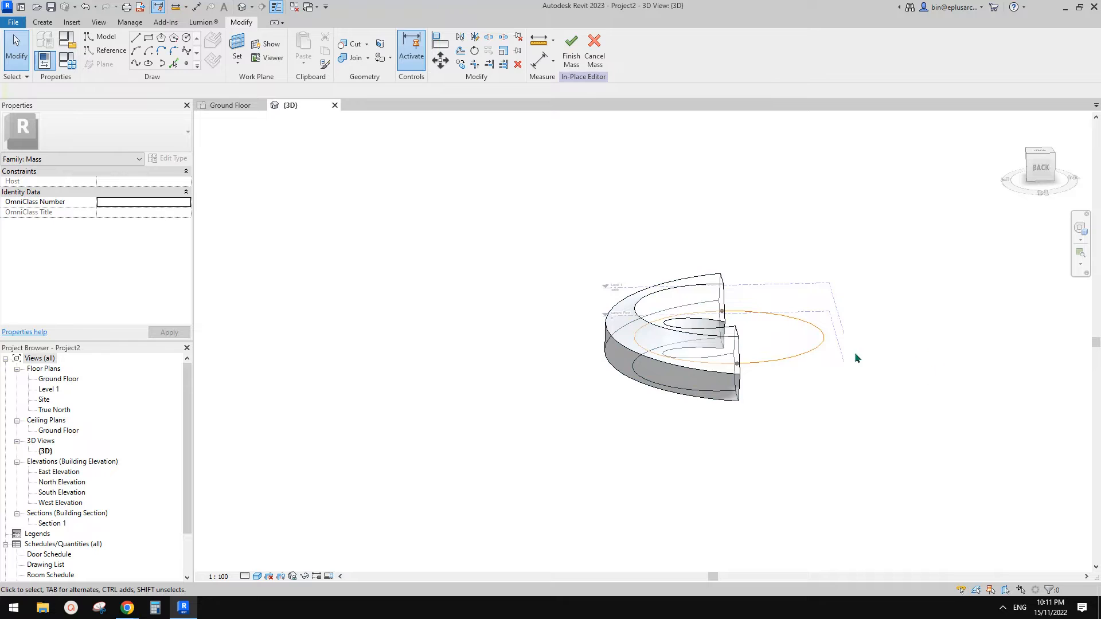
pyautogui.keyDown('shift'); pyautogui.moveTo(791, 367); pyautogui.dragTo(814, 462, button='middle'); pyautogui.keyUp('shift')
pyautogui.scroll(1, 742, 292)
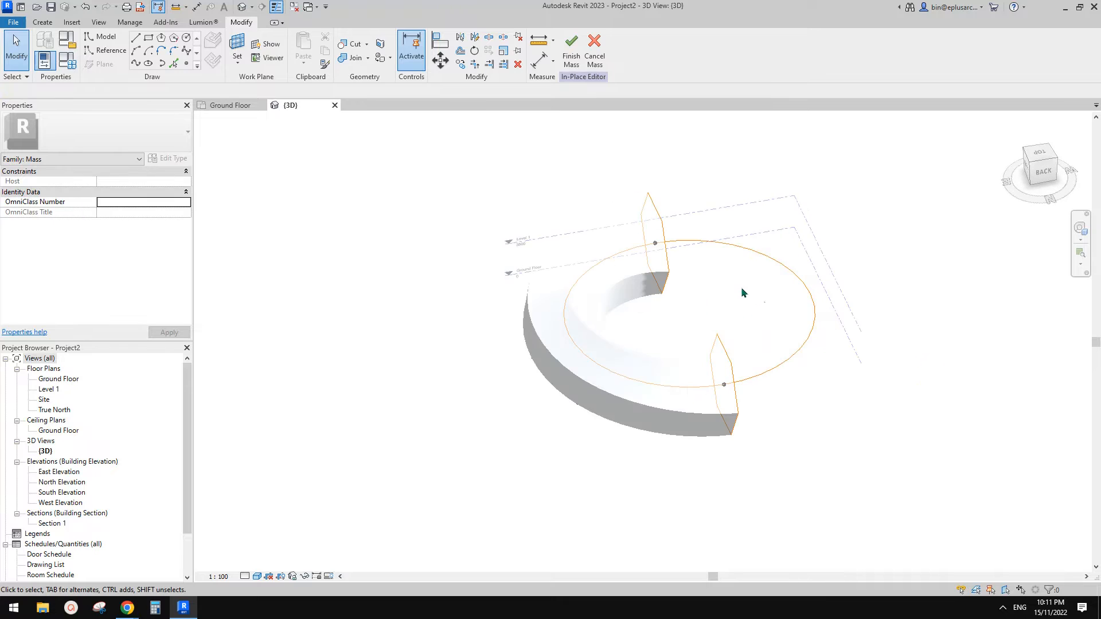
pyautogui.keyDown('shift'); pyautogui.moveTo(742, 291); pyautogui.dragTo(638, 275, button='middle'); pyautogui.keyUp('shift')
pyautogui.scroll(2, 731, 388)
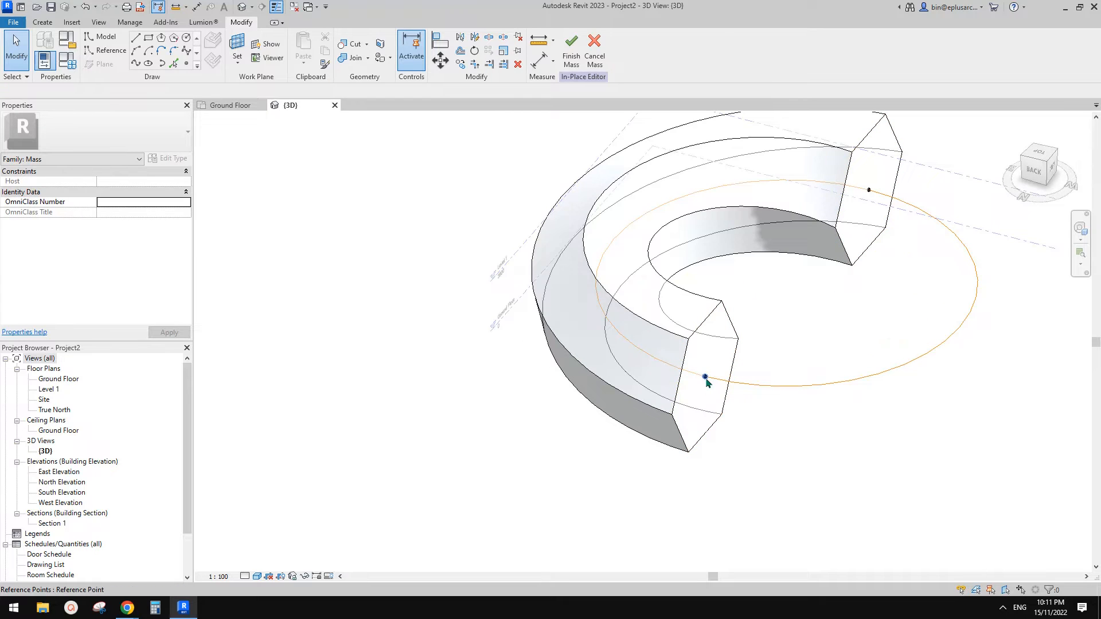
# Copy the 60° rotated hexagon with its reference point to a free spot outside the ring path.
pyautogui.click(705, 378)
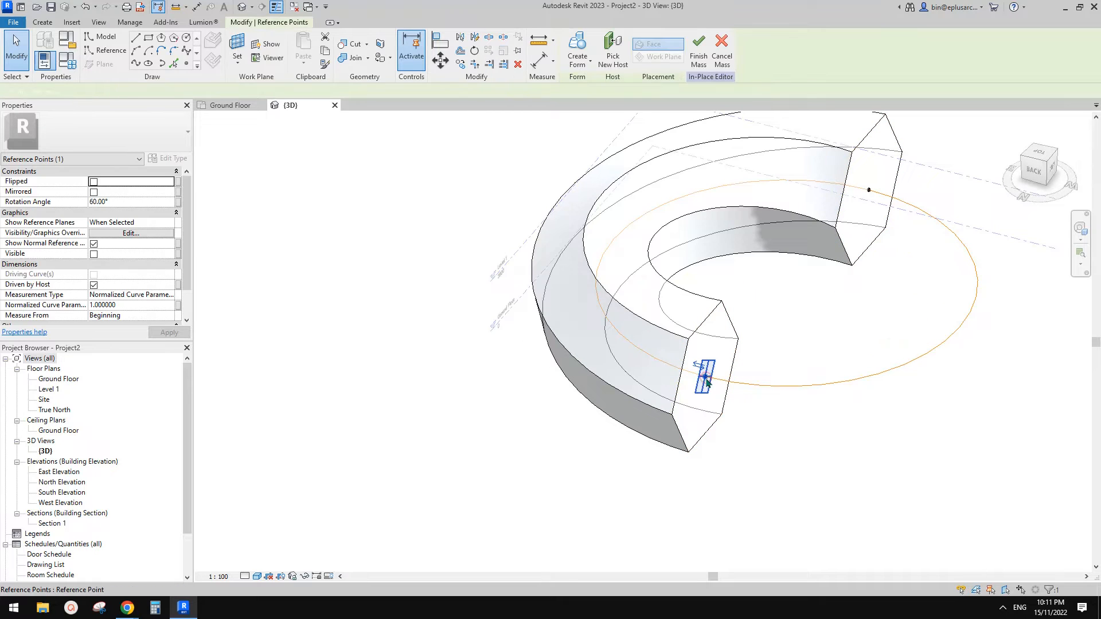
pyautogui.keyDown('ctrl'); pyautogui.click(731, 324); pyautogui.keyUp('ctrl')
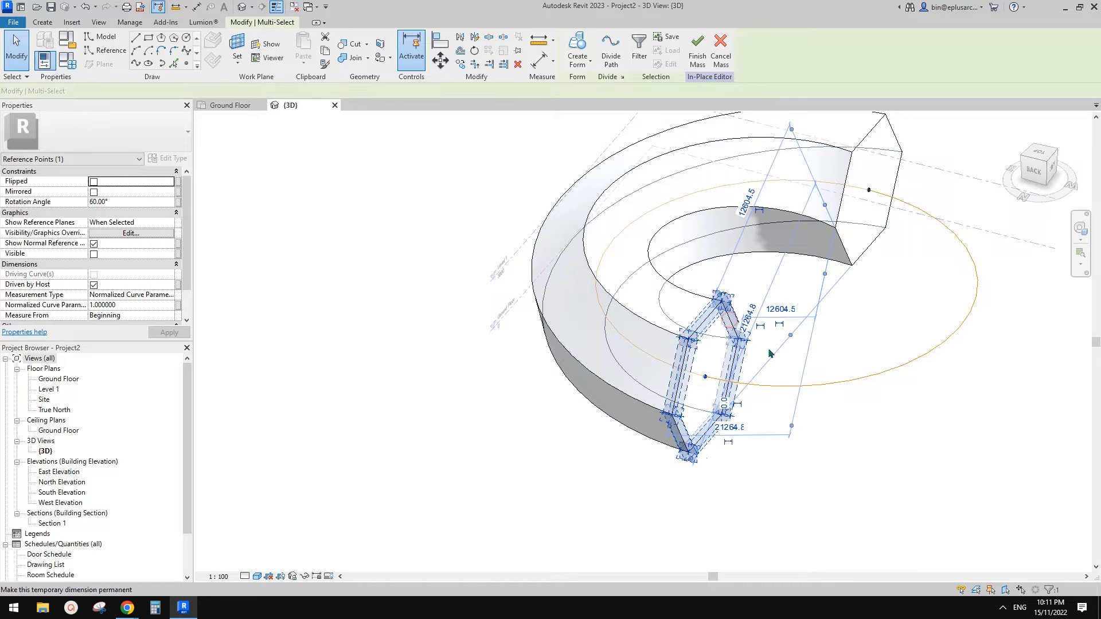
pyautogui.scroll(-2, 746, 363)
pyautogui.moveTo(697, 373); pyautogui.dragTo(651, 383, button='middle')
pyautogui.press('m')
pyautogui.press('v')
pyautogui.click(699, 390)
pyautogui.click(798, 433)
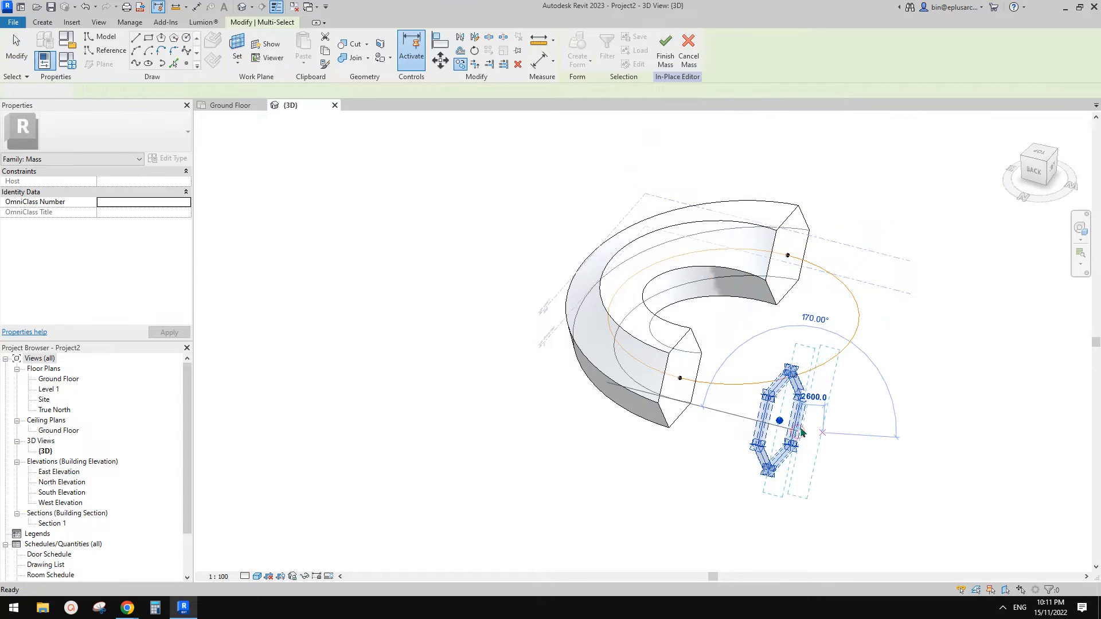
pyautogui.press('Escape')
# Copy the new free-standing hexagon and its reference point once more, placing the duplicate beside it.
pyautogui.moveTo(736, 350); pyautogui.dragTo(842, 528)
pyautogui.press('c')
pyautogui.press('o')
pyautogui.click(808, 413)
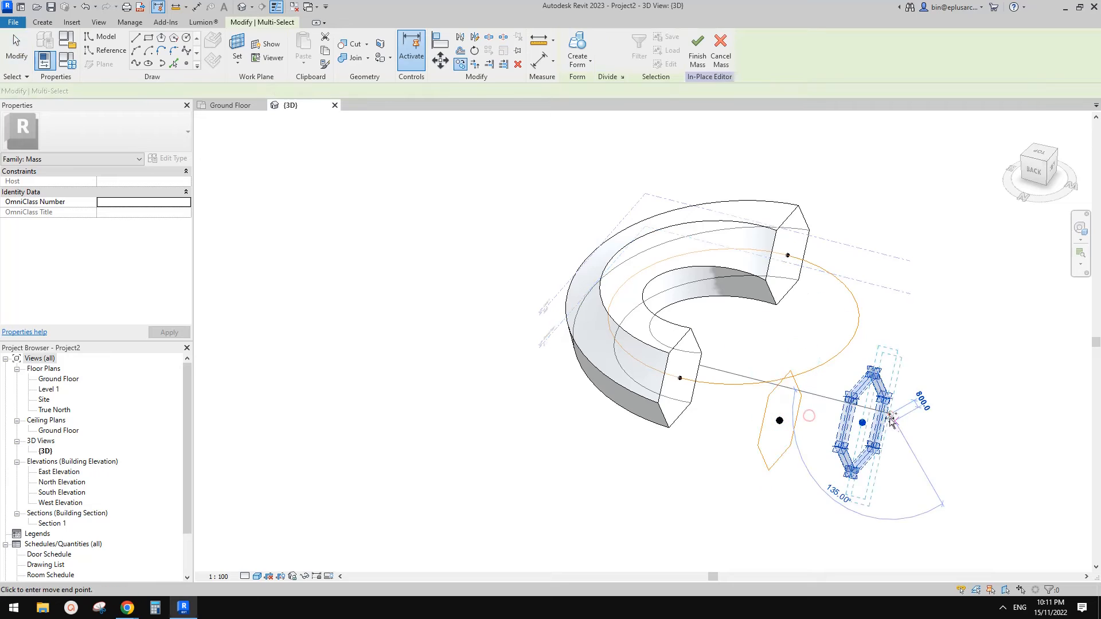
pyautogui.click(890, 415)
pyautogui.click(865, 420)
# Temporarily hide the half-ring form with its arc and reference points, keeping the other arc and the copied hexagons.
pyautogui.scroll(-1, 768, 356)
pyautogui.moveTo(768, 355); pyautogui.dragTo(861, 405, button='middle')
pyautogui.moveTo(516, 167); pyautogui.dragTo(803, 466)
pyautogui.press('h')
# Rehost the reference point of the first copied hexagon onto the near endpoint of the remaining arc, accepting the identical points.
pyautogui.moveTo(868, 368); pyautogui.dragTo(773, 379, button='middle')
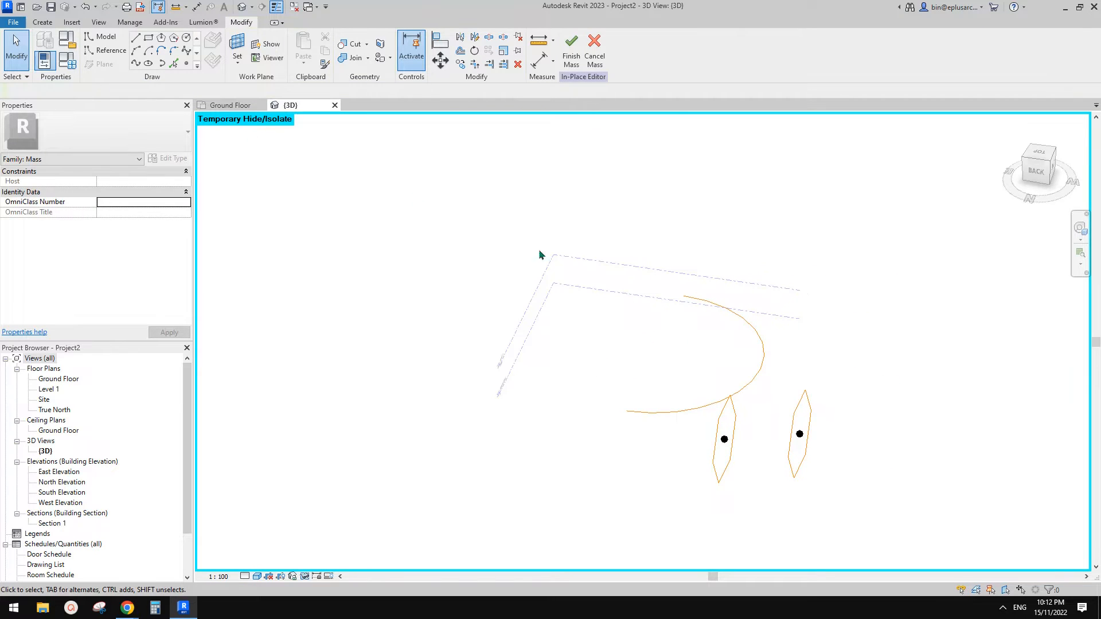
pyautogui.moveTo(733, 348); pyautogui.dragTo(720, 456, button='middle')
pyautogui.click(718, 458)
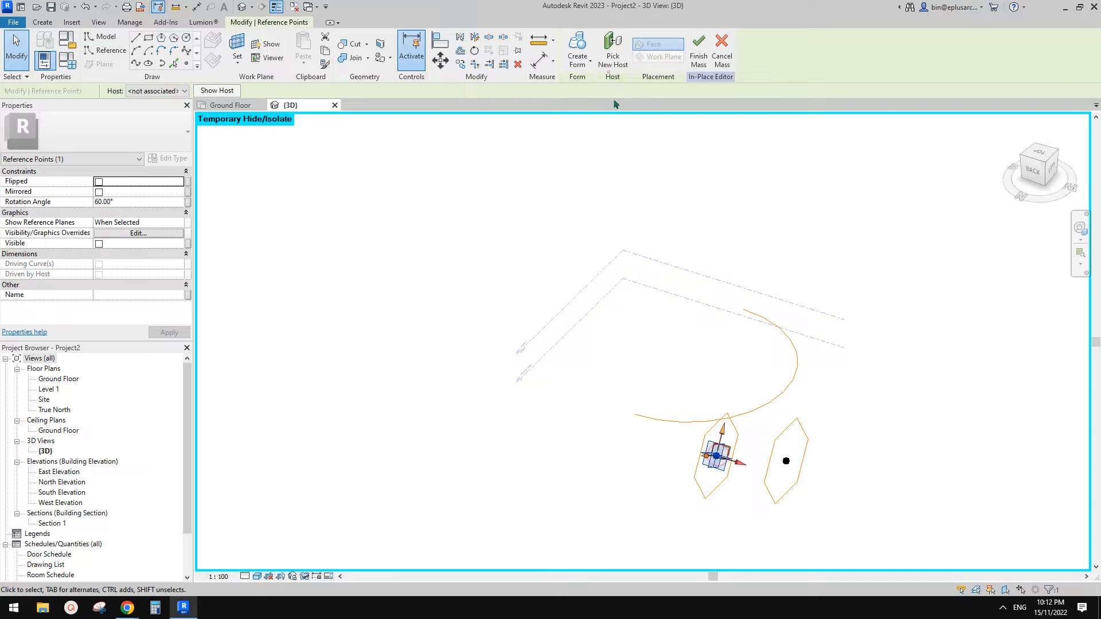
pyautogui.click(612, 58)
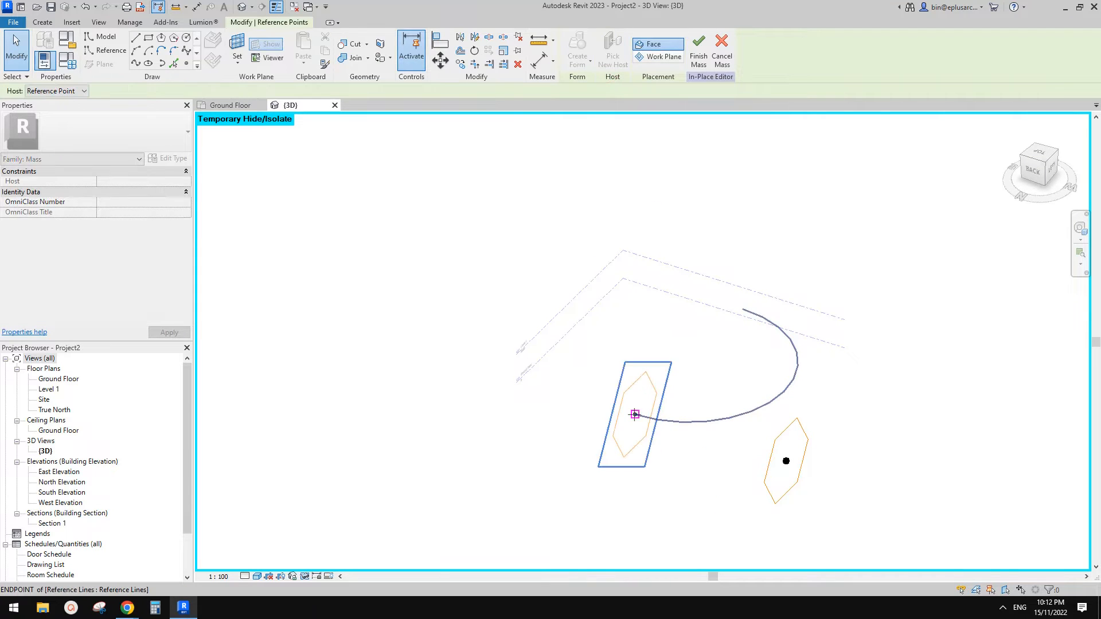
pyautogui.click(635, 414)
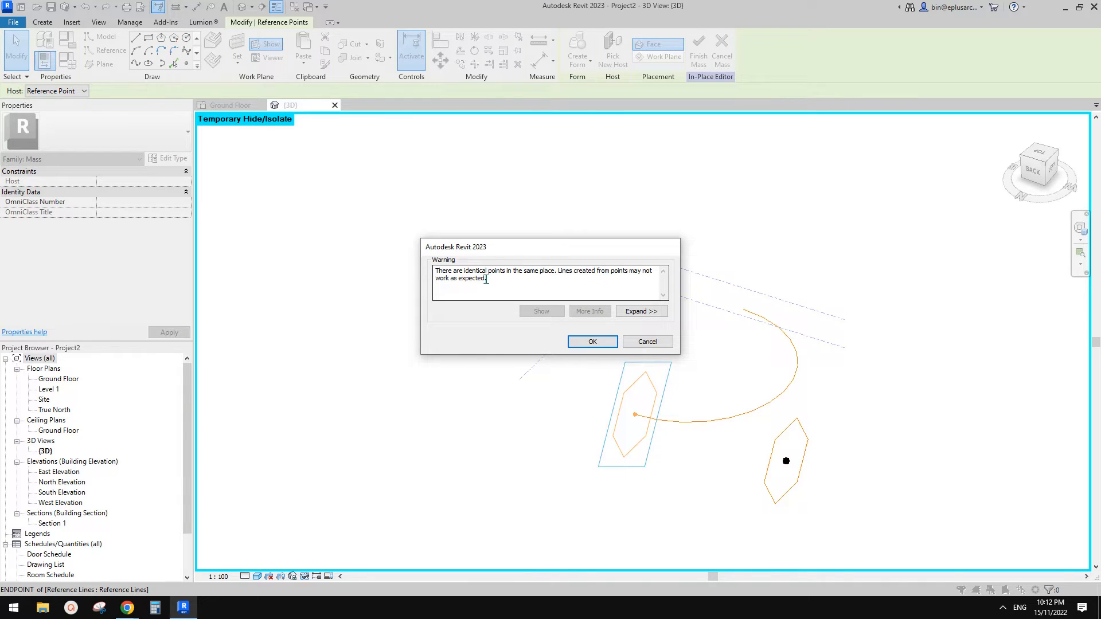
pyautogui.click(593, 341)
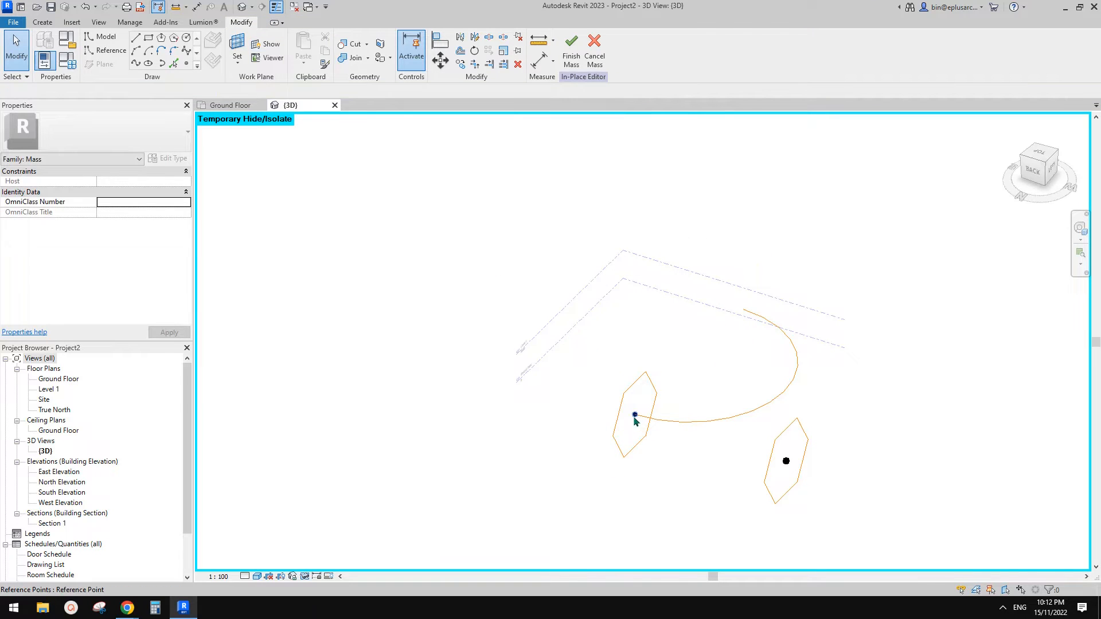
# Rehost the second copied hexagon's reference point onto the far endpoint of the remaining arc, accepting the off-axis line warnings.
pyautogui.click(786, 461)
pyautogui.click(613, 57)
pyautogui.click(743, 310)
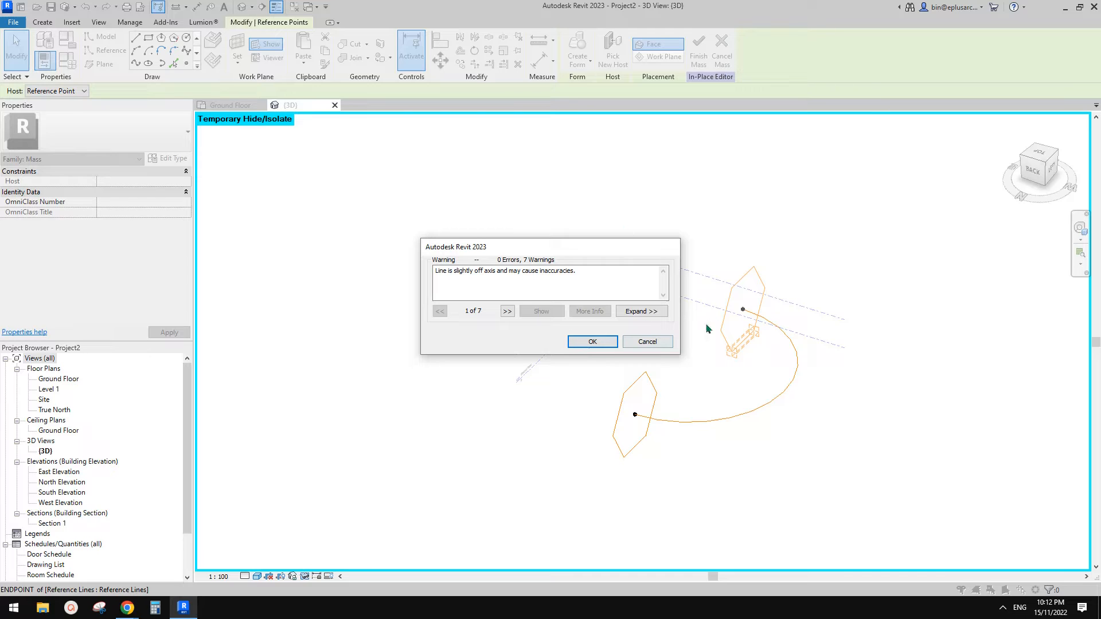
pyautogui.click(610, 343)
pyautogui.scroll(2, 747, 345)
pyautogui.moveTo(747, 345); pyautogui.dragTo(772, 359, button='middle')
pyautogui.click(778, 335)
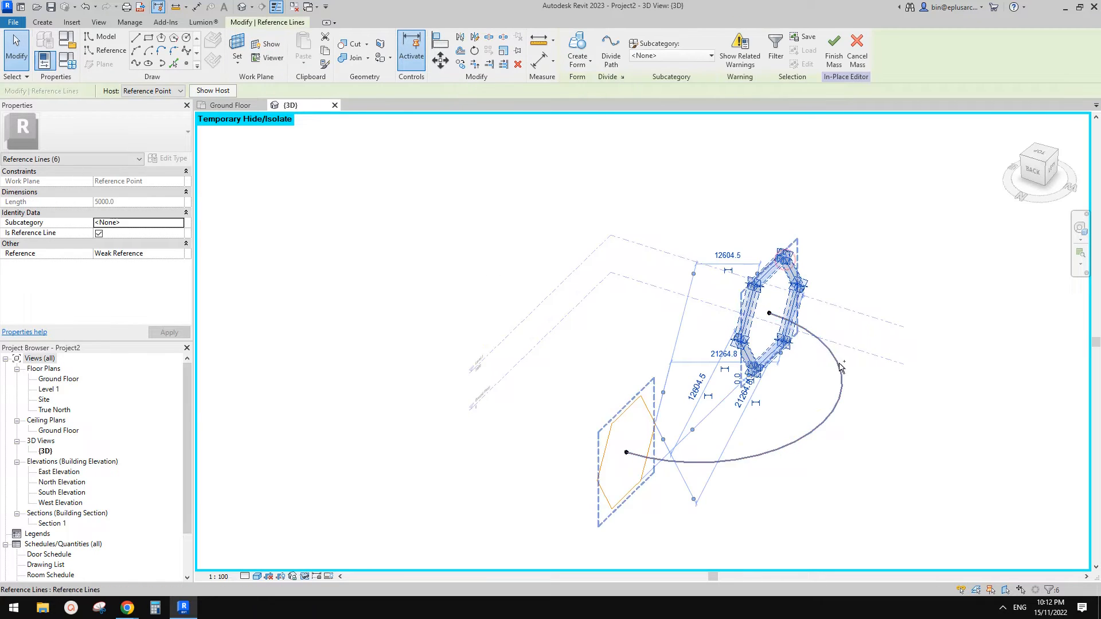
pyautogui.keyDown('ctrl'); pyautogui.click(635, 416); pyautogui.keyUp('ctrl')
pyautogui.click(883, 452)
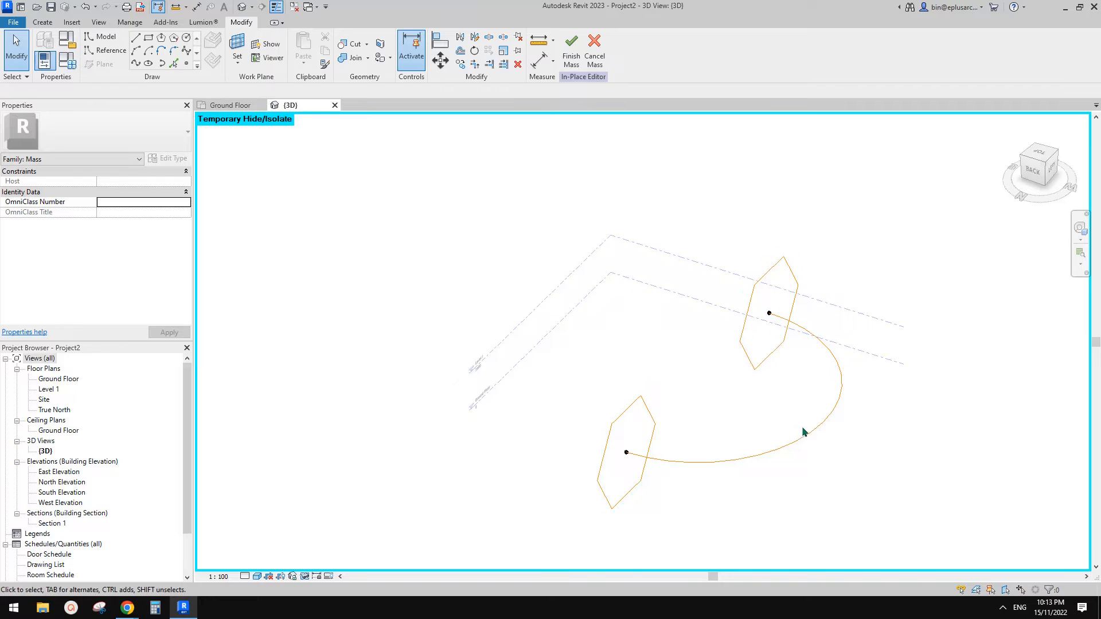
pyautogui.scroll(1, 815, 431)
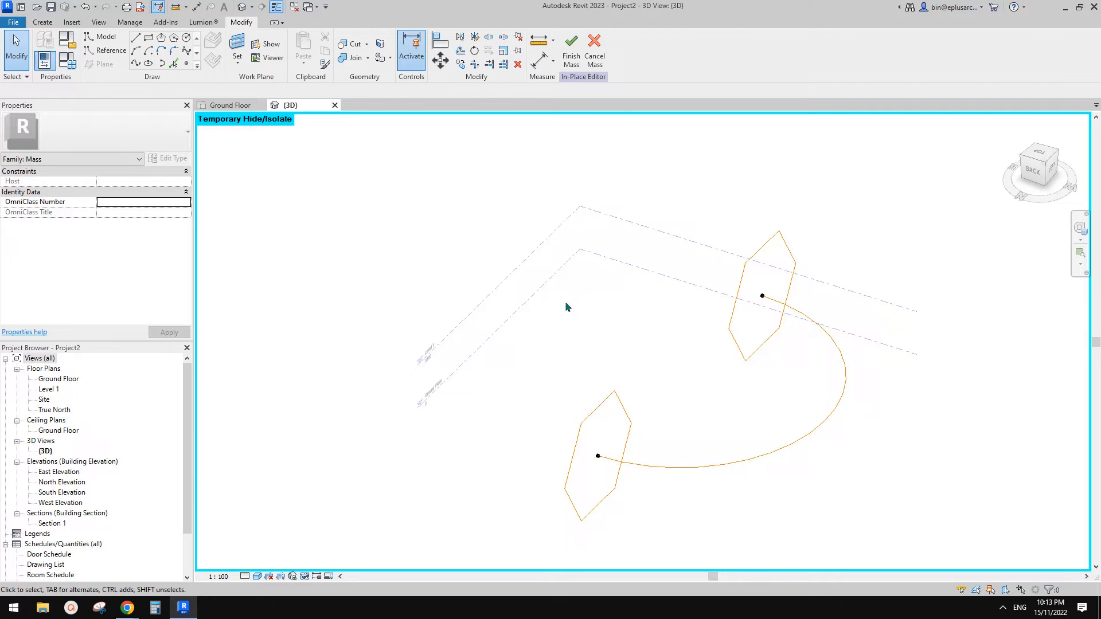
# Create a solid form from the arc and the two hexagons at its ends to make the second half ring.
pyautogui.click(818, 433)
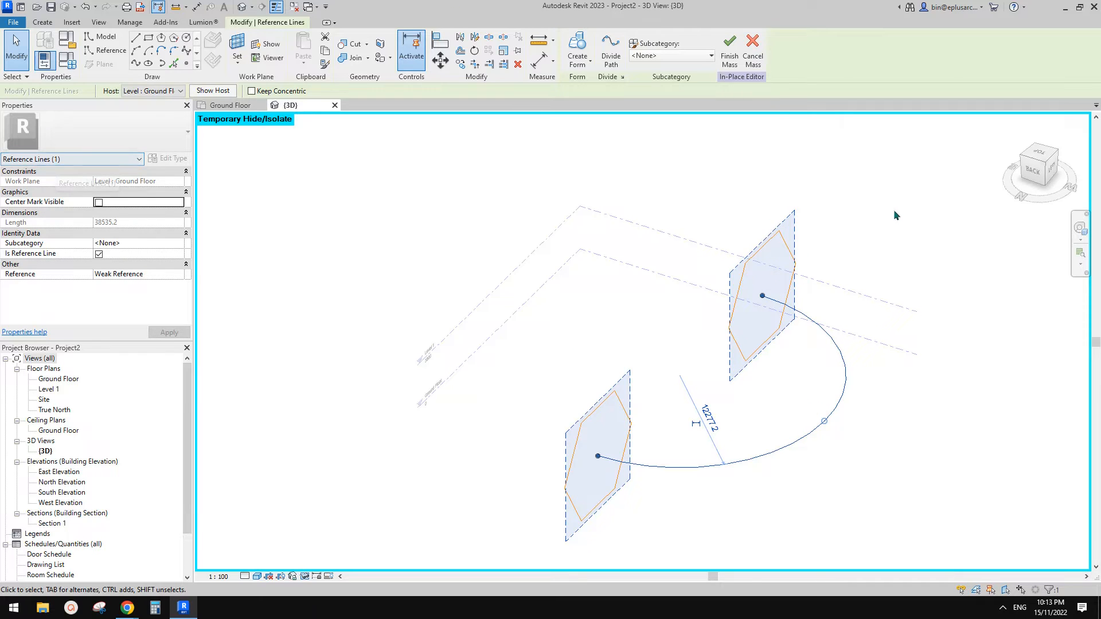
pyautogui.click(789, 292)
pyautogui.keyDown('ctrl'); pyautogui.click(615, 402); pyautogui.keyUp('ctrl')
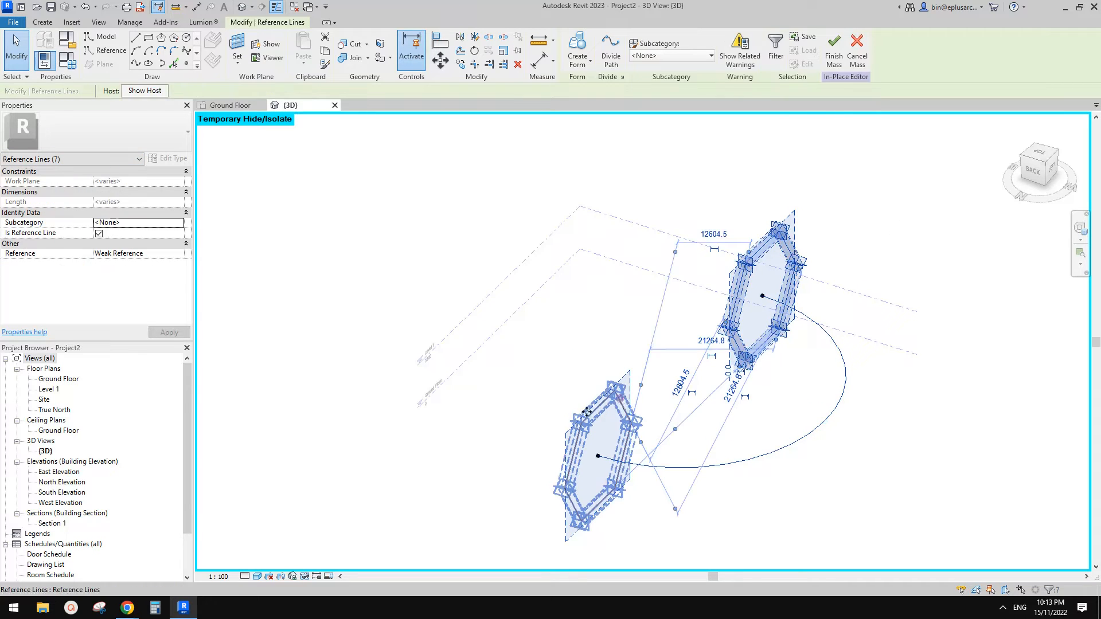
pyautogui.click(577, 49)
pyautogui.scroll(-1, 961, 260)
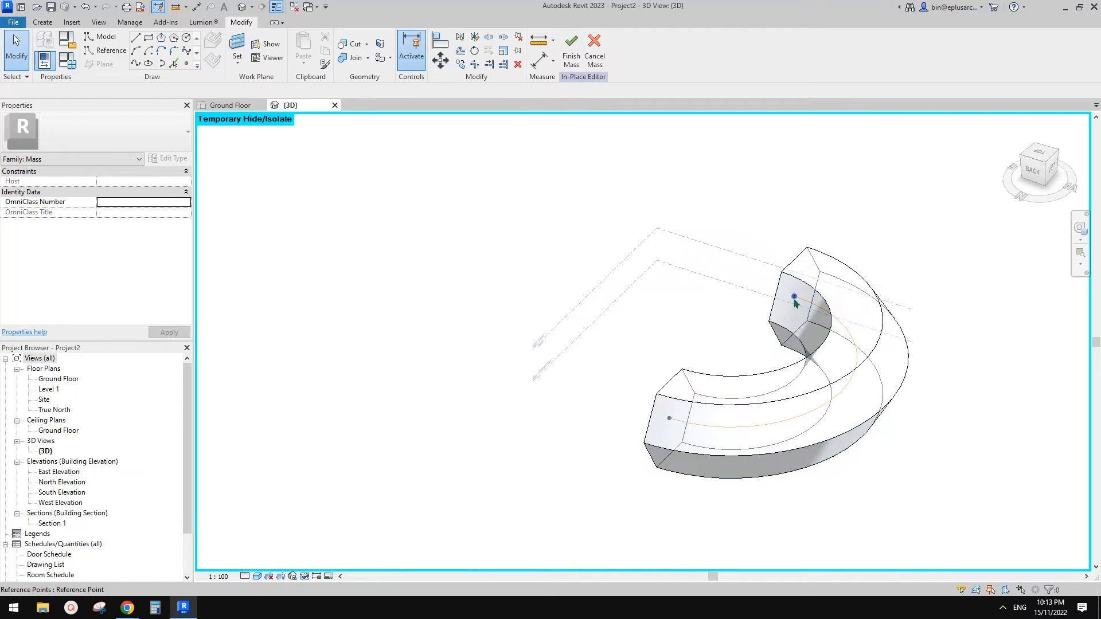
# Set the rotation angle of the reference point at the second half ring's near end to 0°.
pyautogui.click(794, 298)
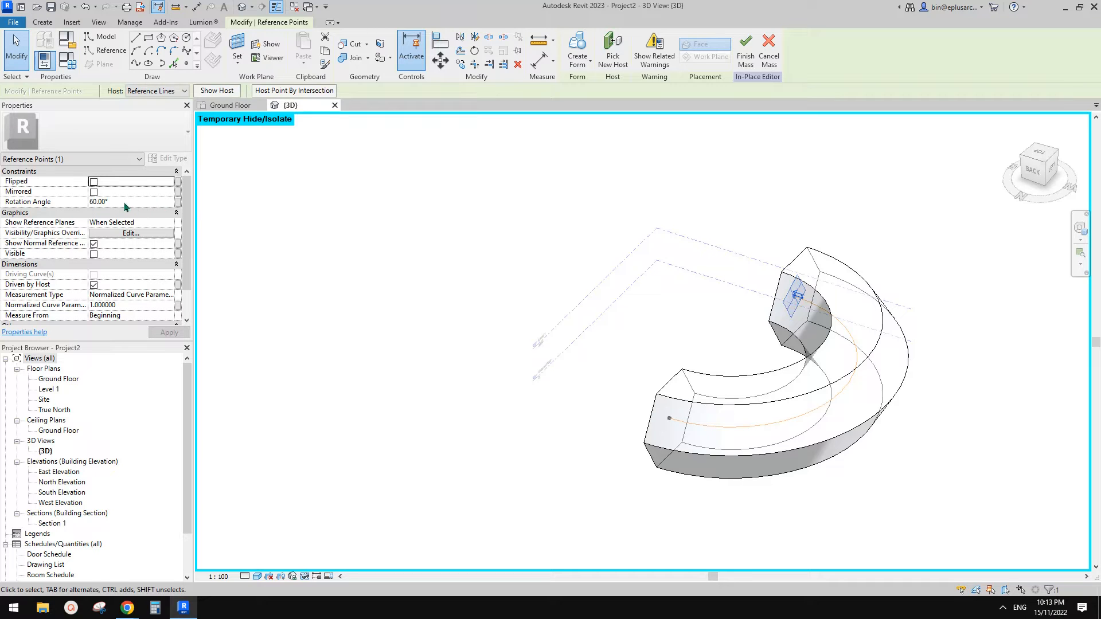
pyautogui.click(669, 418)
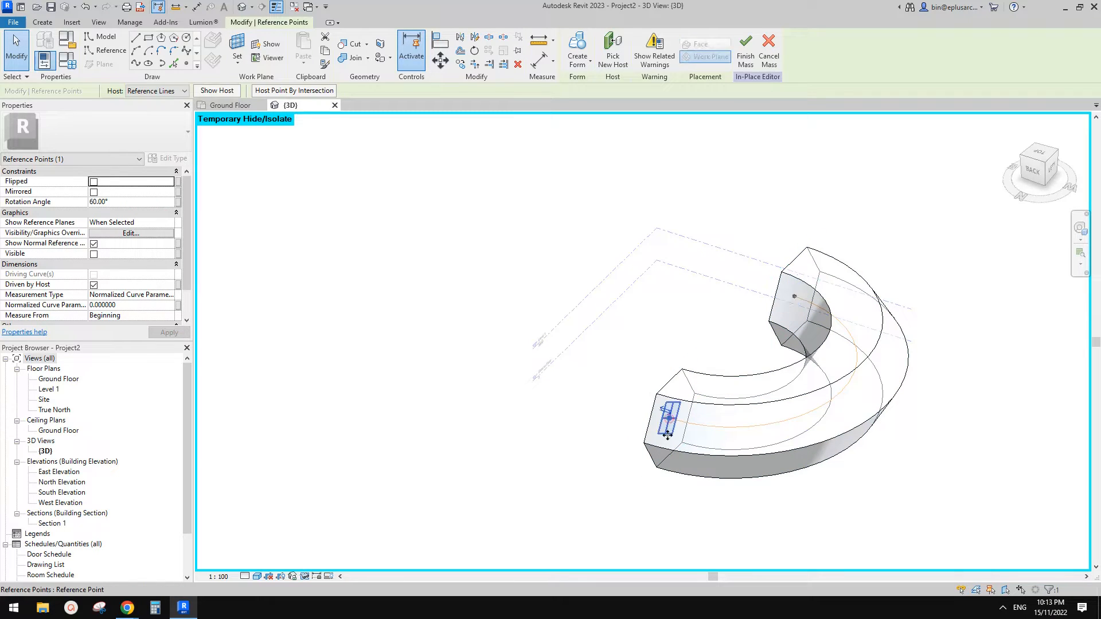
pyautogui.click(131, 202)
pyautogui.write('0')
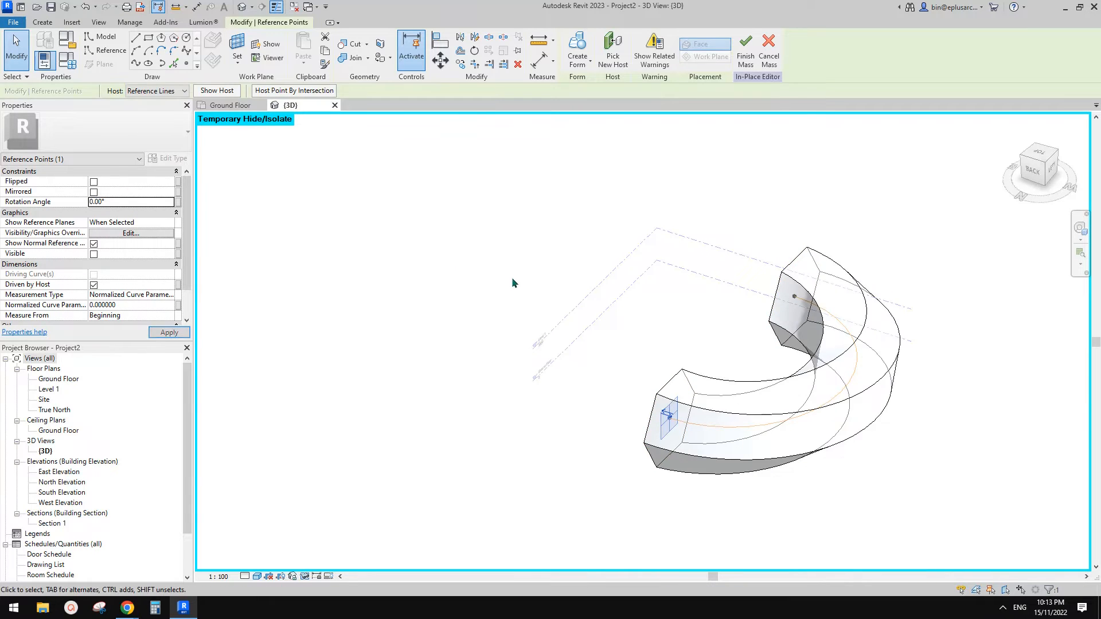
pyautogui.click(564, 288)
# Reset the temporary hide to restore the first half ring and show the complete twisted ring.
pyautogui.keyDown('shift'); pyautogui.moveTo(715, 329); pyautogui.dragTo(711, 327, button='middle'); pyautogui.keyUp('shift')
pyautogui.press('h')
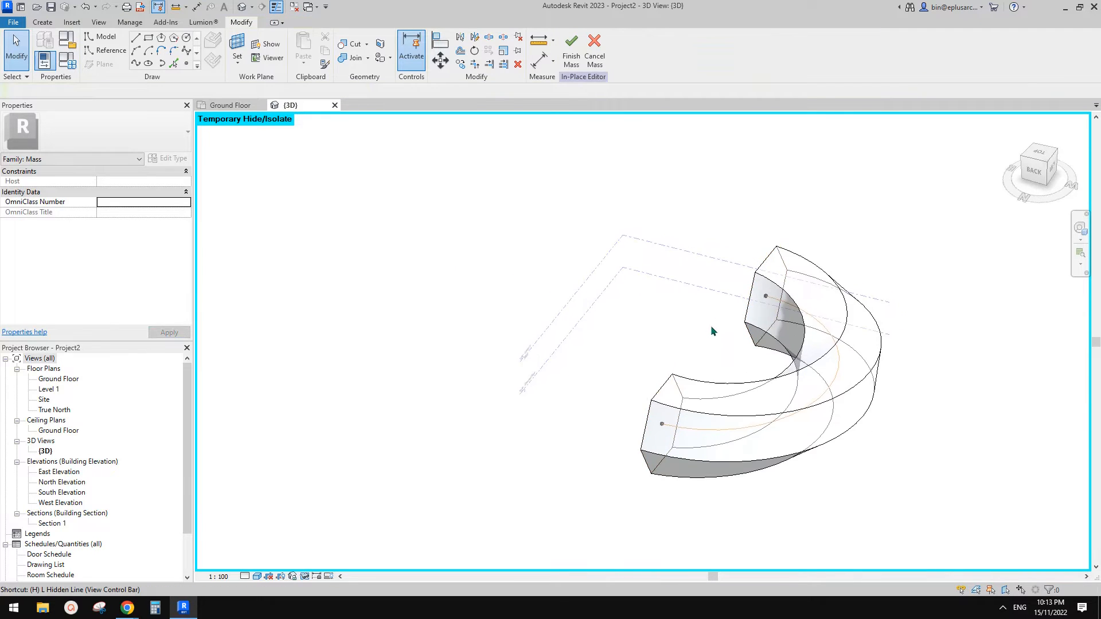
pyautogui.press('r')
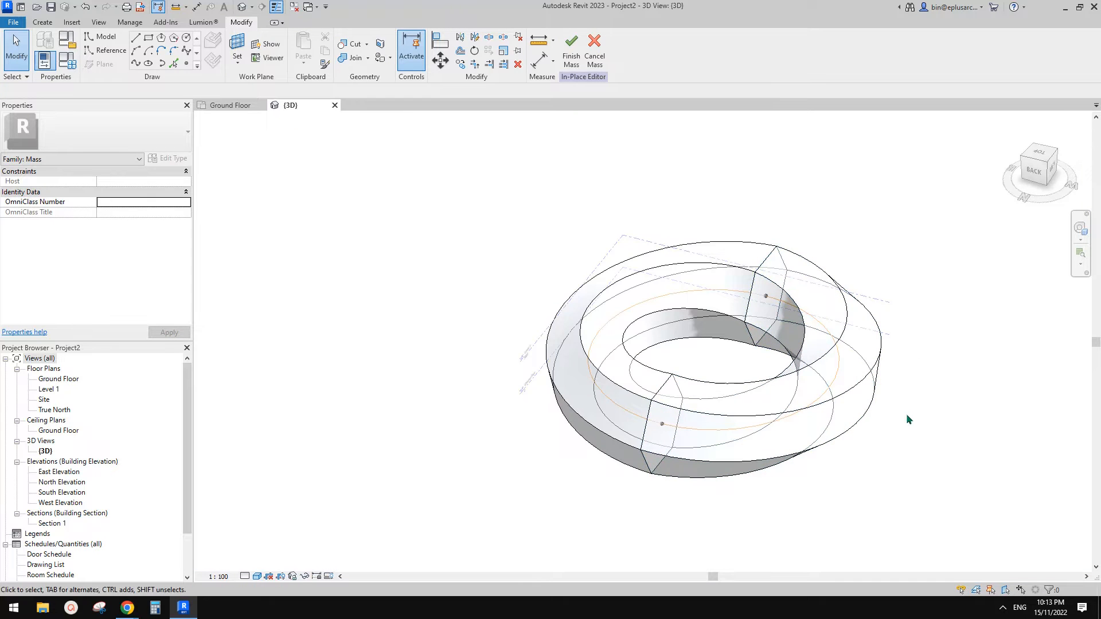
pyautogui.keyDown('shift'); pyautogui.moveTo(906, 420); pyautogui.dragTo(828, 494, button='middle'); pyautogui.keyUp('shift')
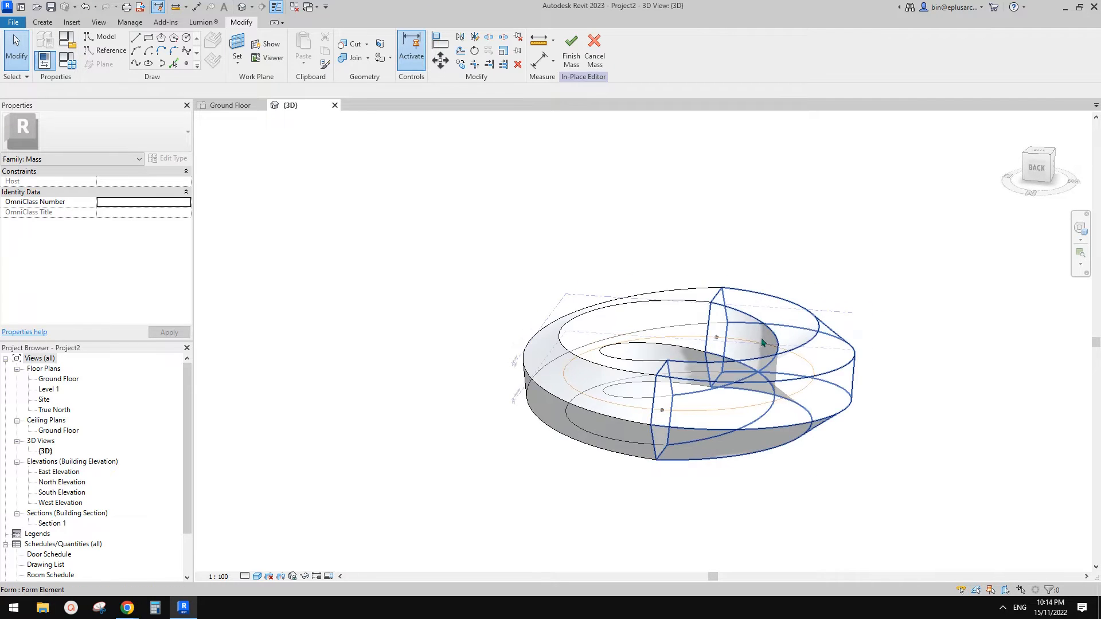
pyautogui.keyDown('shift'); pyautogui.moveTo(764, 343); pyautogui.dragTo(796, 342, button='middle'); pyautogui.keyUp('shift')
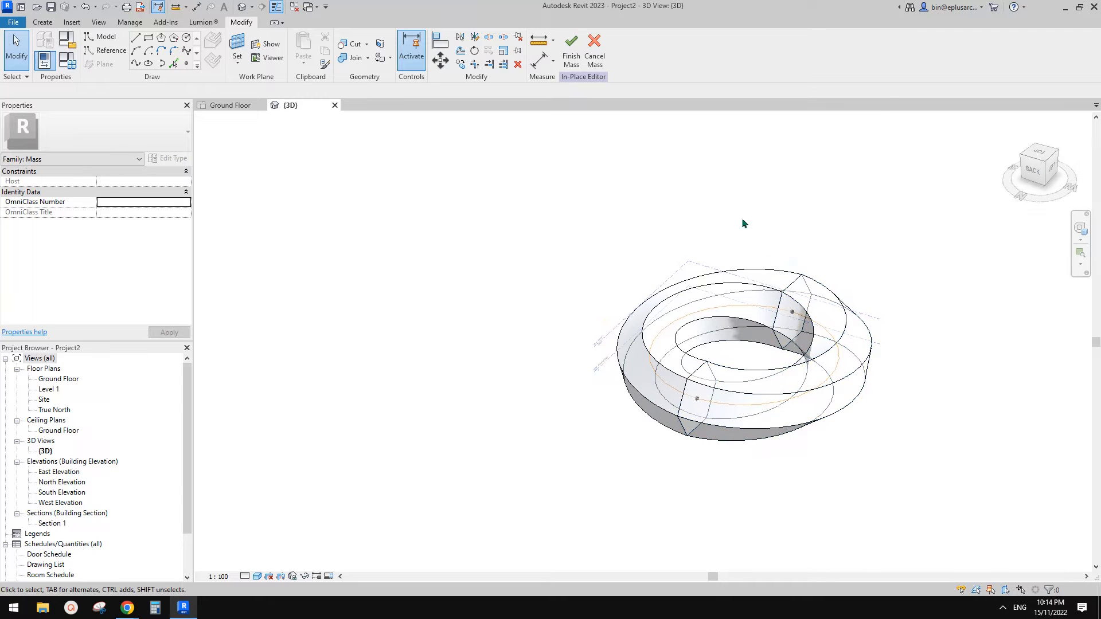
# Delete both half-ring forms together with their reference points, keeping only the two arcs of the path.
pyautogui.moveTo(742, 220); pyautogui.dragTo(930, 460)
pyautogui.press('Delete')
pyautogui.moveTo(504, 238); pyautogui.dragTo(771, 491)
pyautogui.press('Delete')
pyautogui.keyDown('shift'); pyautogui.moveTo(736, 383); pyautogui.dragTo(731, 377, button='middle'); pyautogui.keyUp('shift')
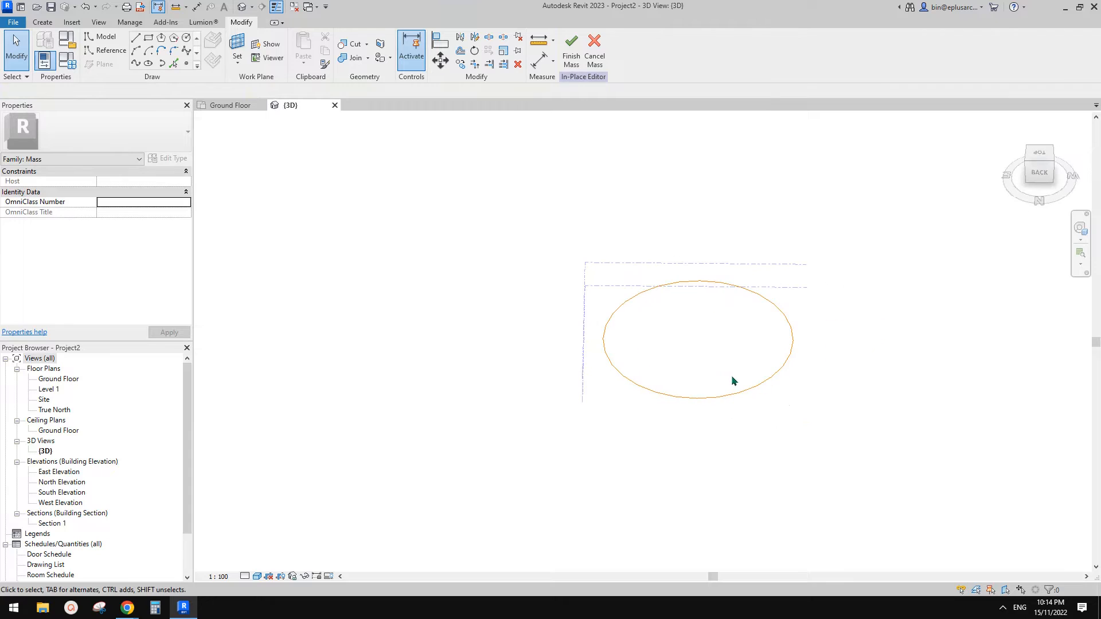
# Inspect the two remaining arcs from above, both as a chain and individually, to check how their ends meet.
pyautogui.click(652, 293)
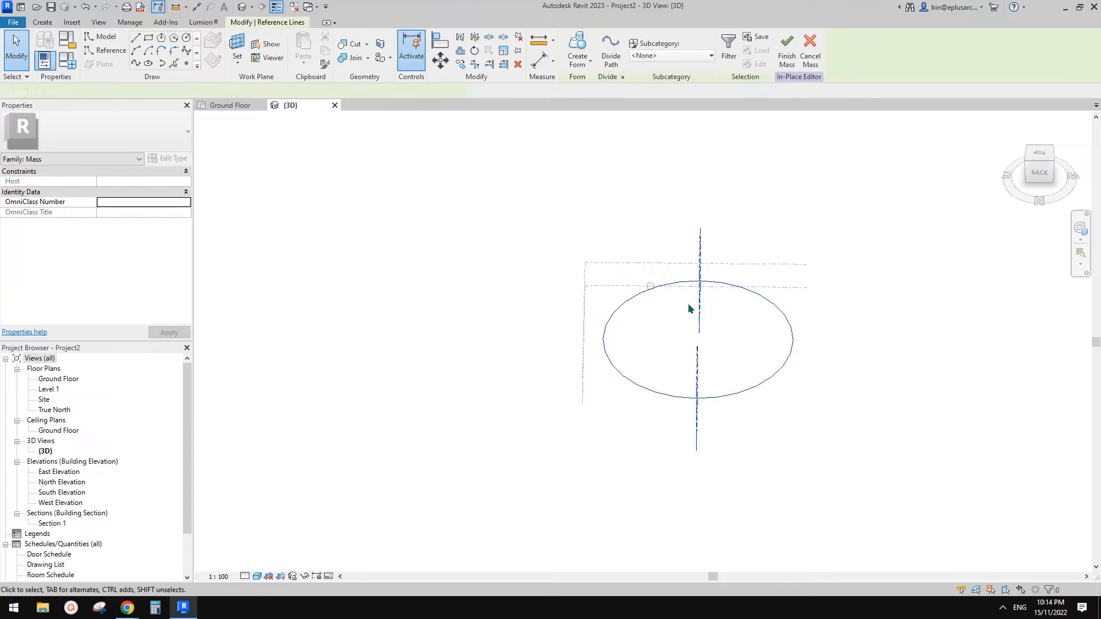
pyautogui.click(1042, 155)
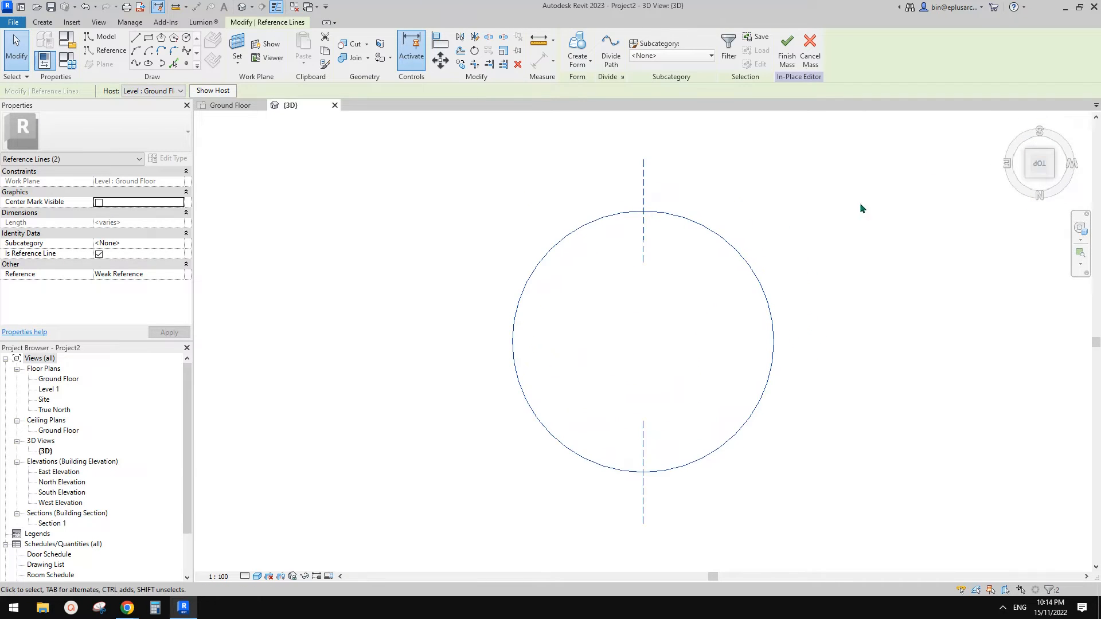
pyautogui.click(632, 277)
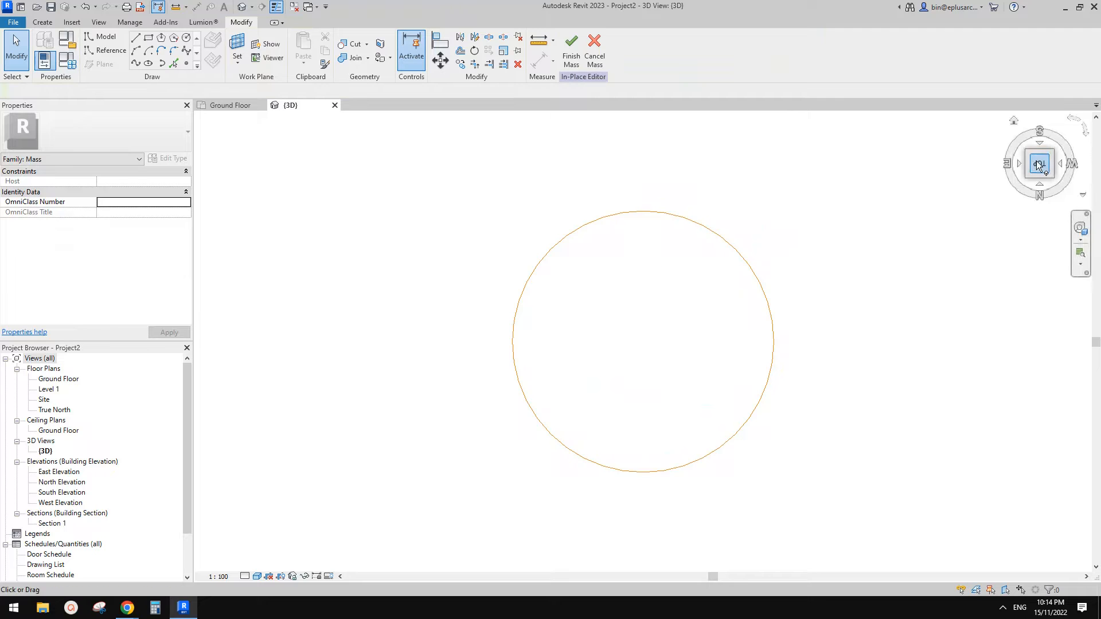
pyautogui.click(592, 234)
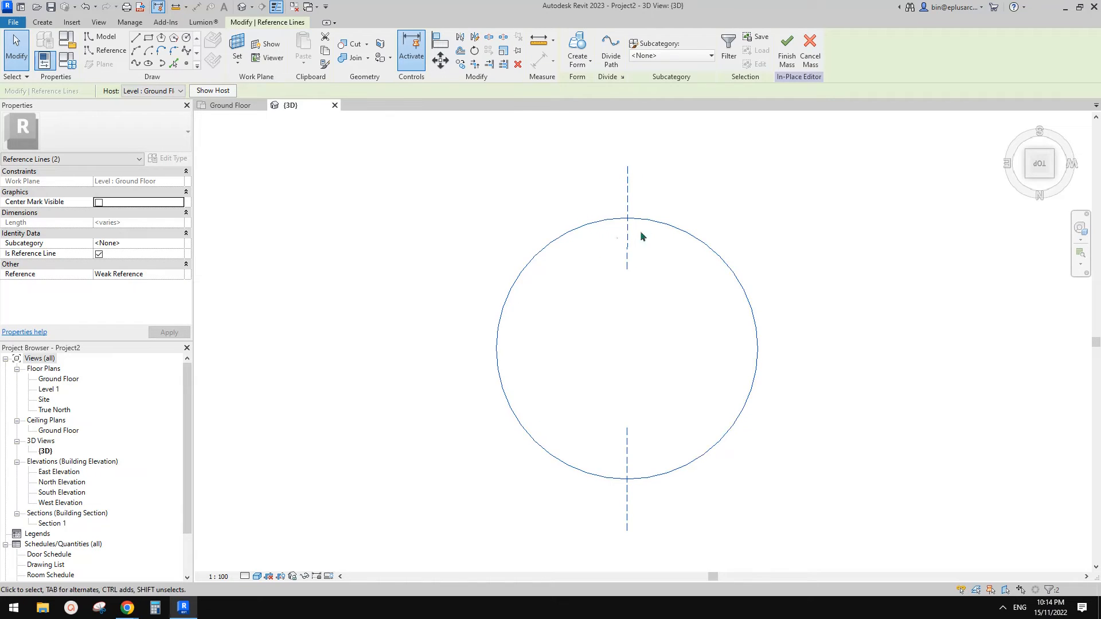
pyautogui.press('Escape')
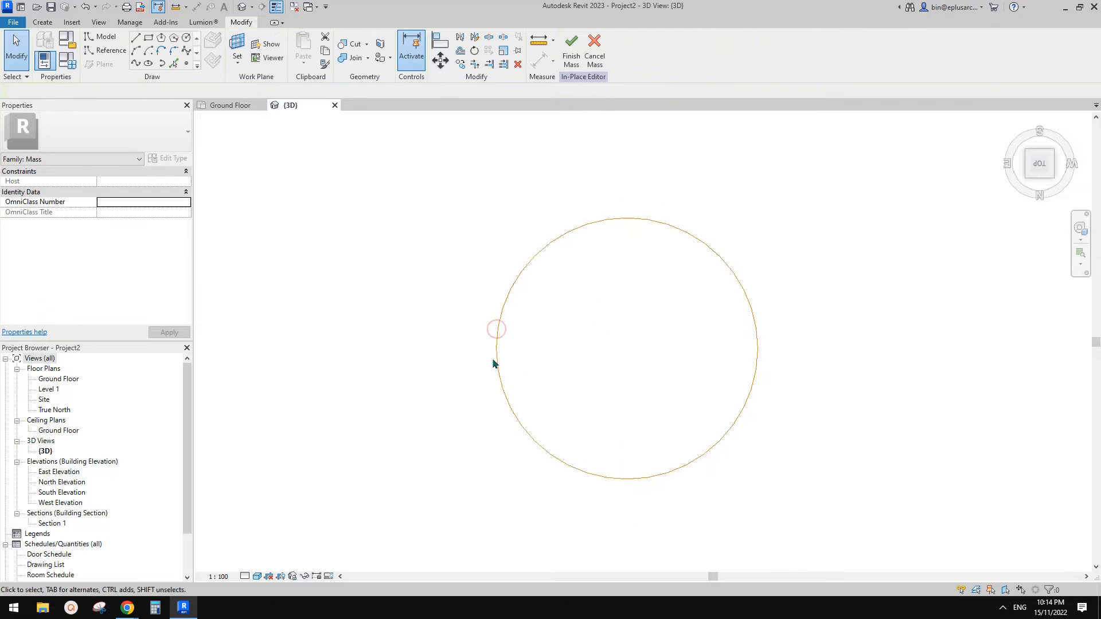
pyautogui.click(498, 363)
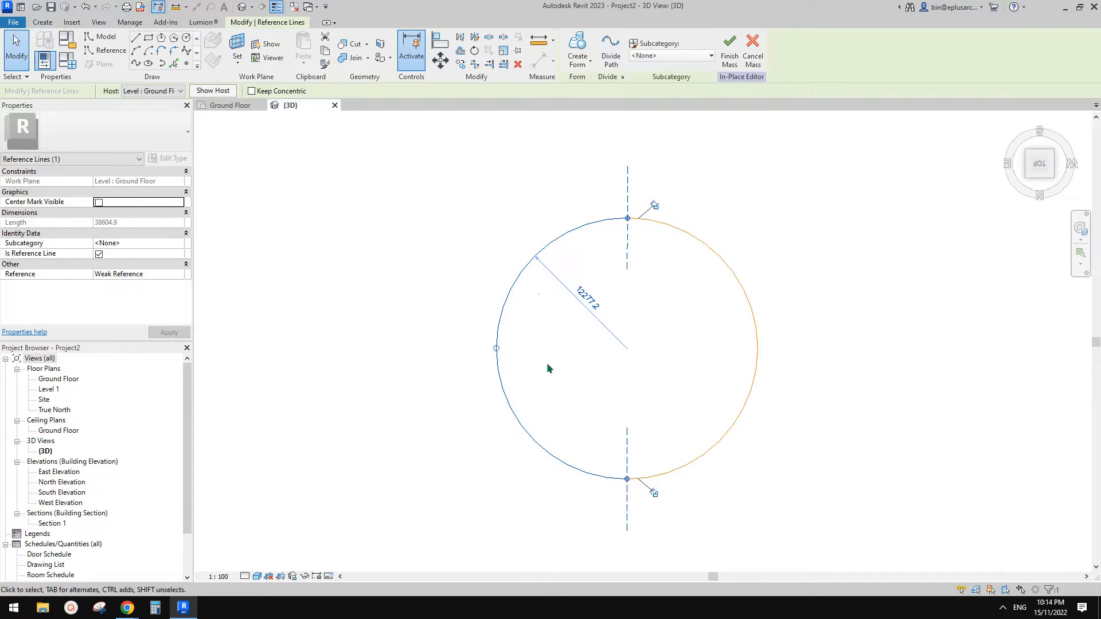
pyautogui.press('Escape')
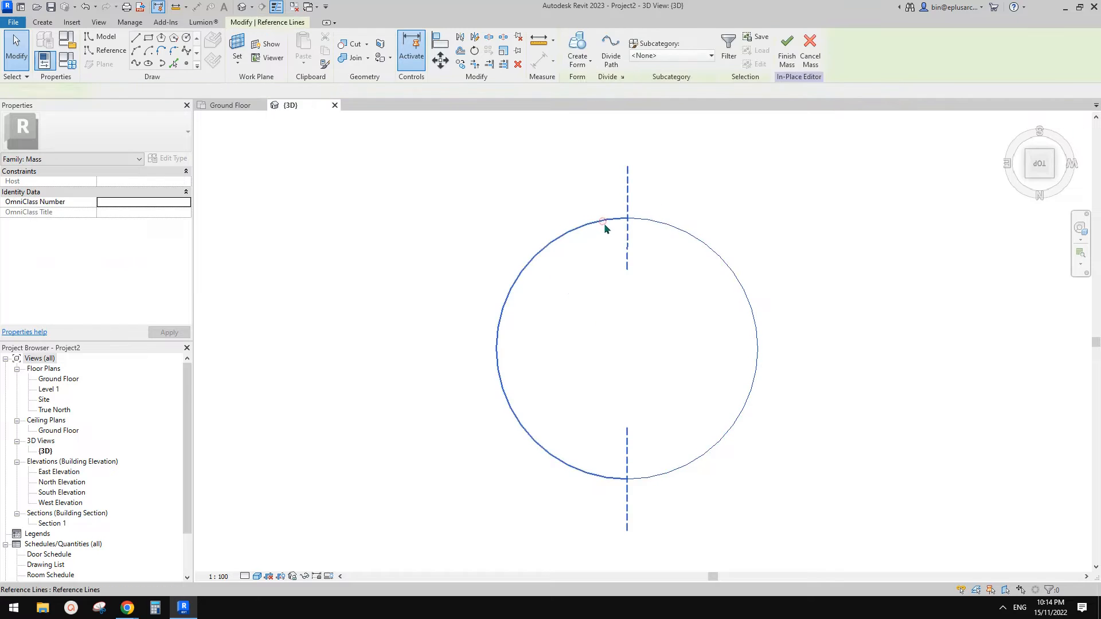
# Adjust the end of each arc where the two meet so that both span a full 180° half-circle.
pyautogui.click(582, 228)
pyautogui.moveTo(627, 218)
pyautogui.mouseDown()
pyautogui.moveTo(594, 223)
pyautogui.moveTo(622, 234)
pyautogui.mouseUp()
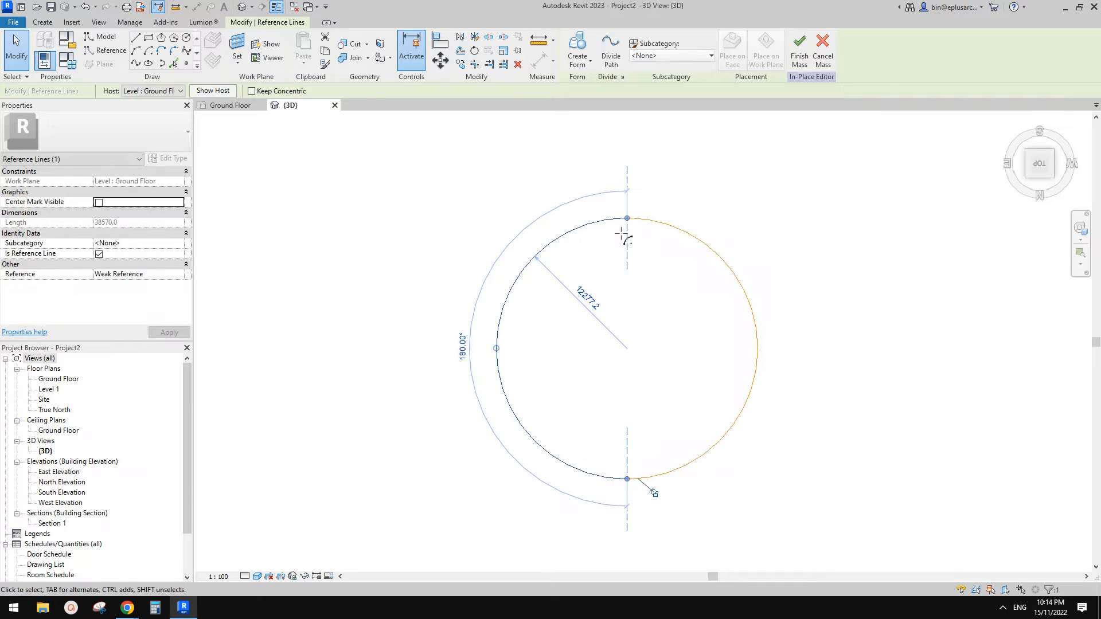
pyautogui.click(740, 251)
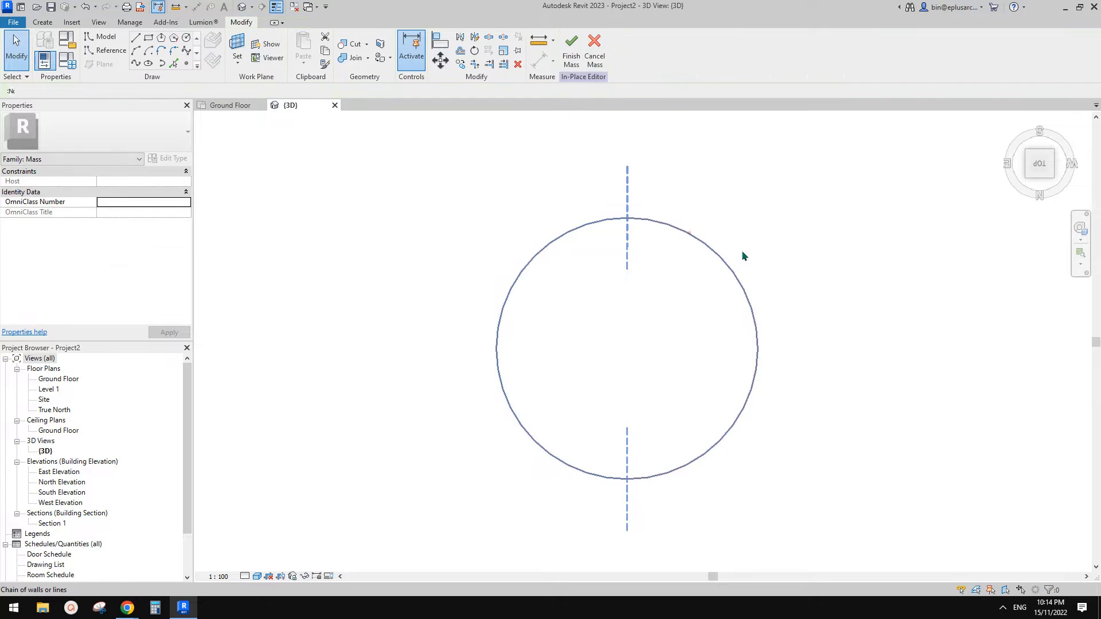
pyautogui.moveTo(740, 251); pyautogui.dragTo(689, 234)
pyautogui.click(740, 251)
pyautogui.click(736, 279)
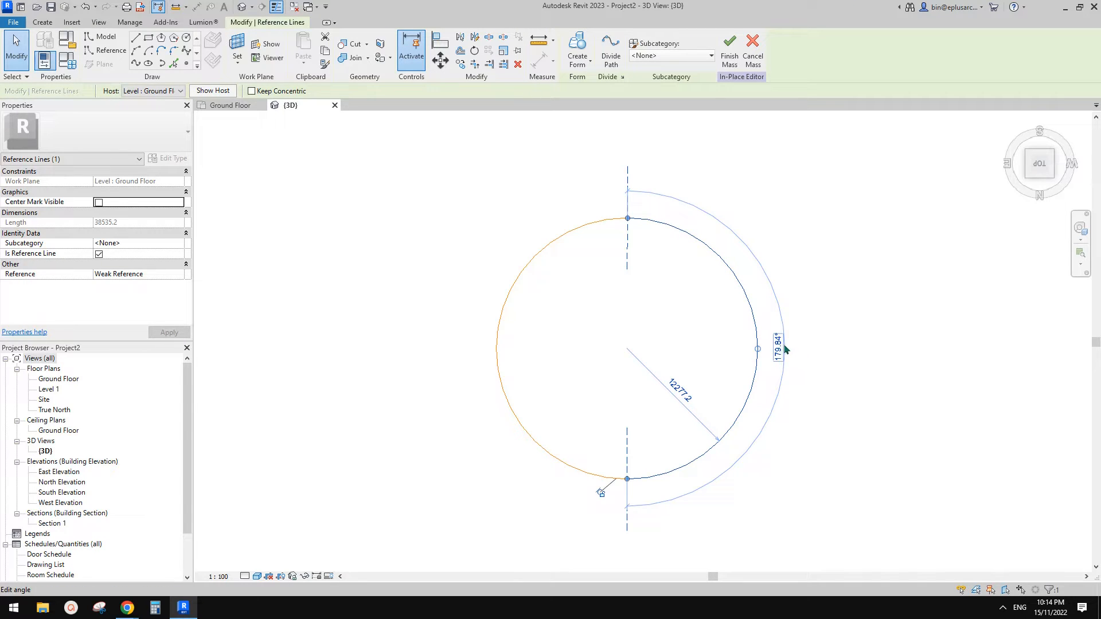
pyautogui.moveTo(628, 225)
pyautogui.mouseDown()
pyautogui.moveTo(676, 255)
pyautogui.moveTo(695, 239)
pyautogui.moveTo(631, 241)
pyautogui.mouseUp()
pyautogui.click(714, 236)
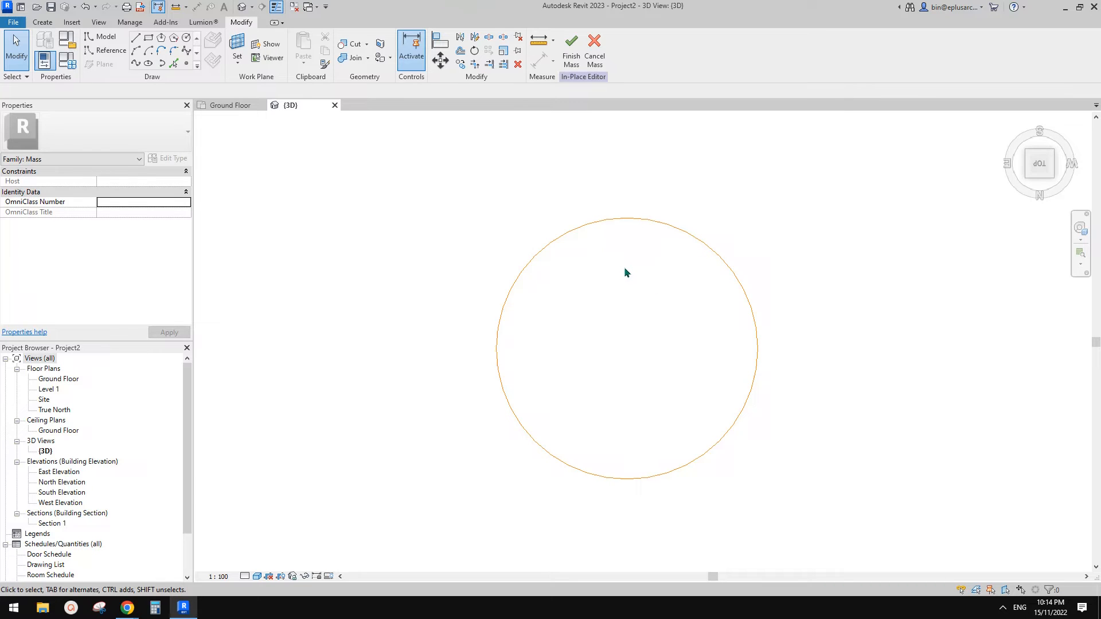
# Check the two adjusted arcs together as one connected chain.
pyautogui.moveTo(625, 268); pyautogui.dragTo(628, 279, button='middle')
pyautogui.moveTo(667, 317); pyautogui.dragTo(664, 321, button='middle')
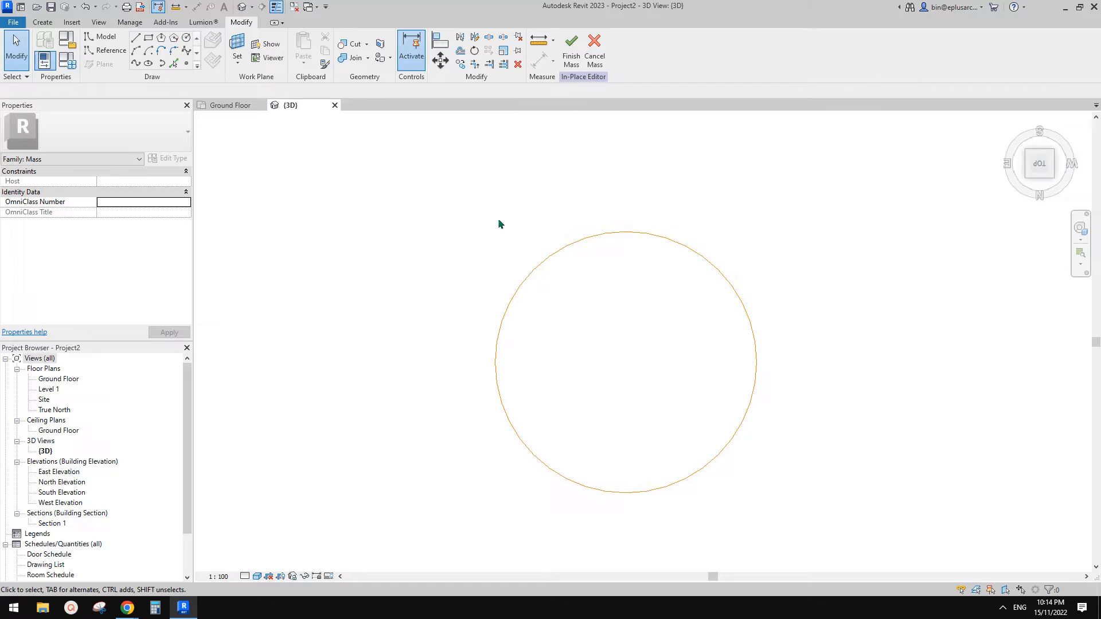
pyautogui.press('Tab')
pyautogui.click(607, 245)
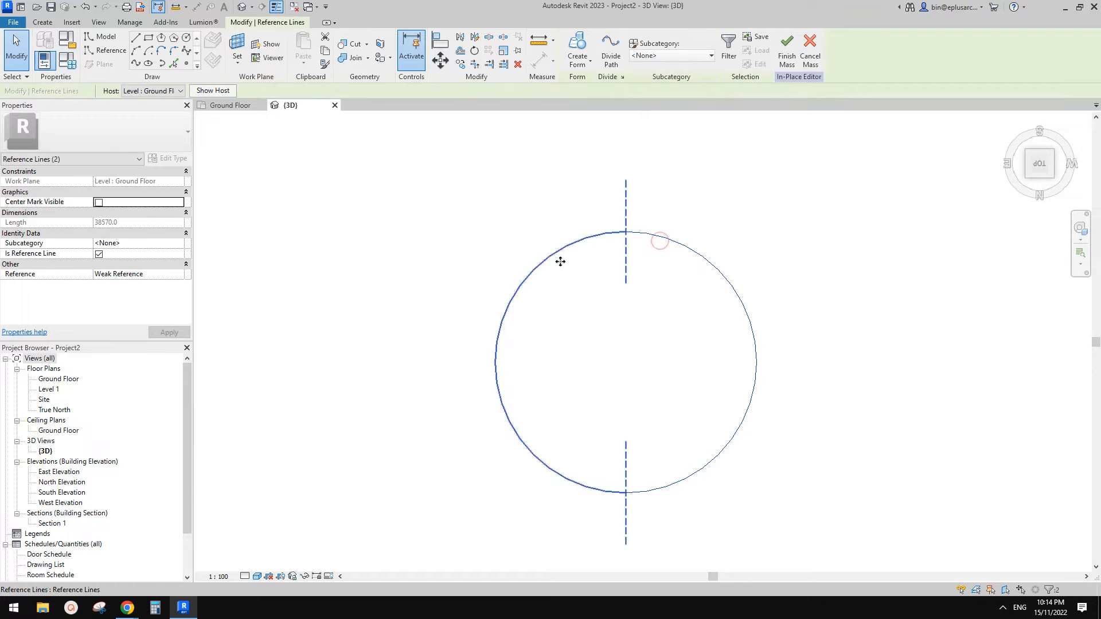
pyautogui.moveTo(632, 261); pyautogui.dragTo(631, 253, button='middle')
pyautogui.press('Escape')
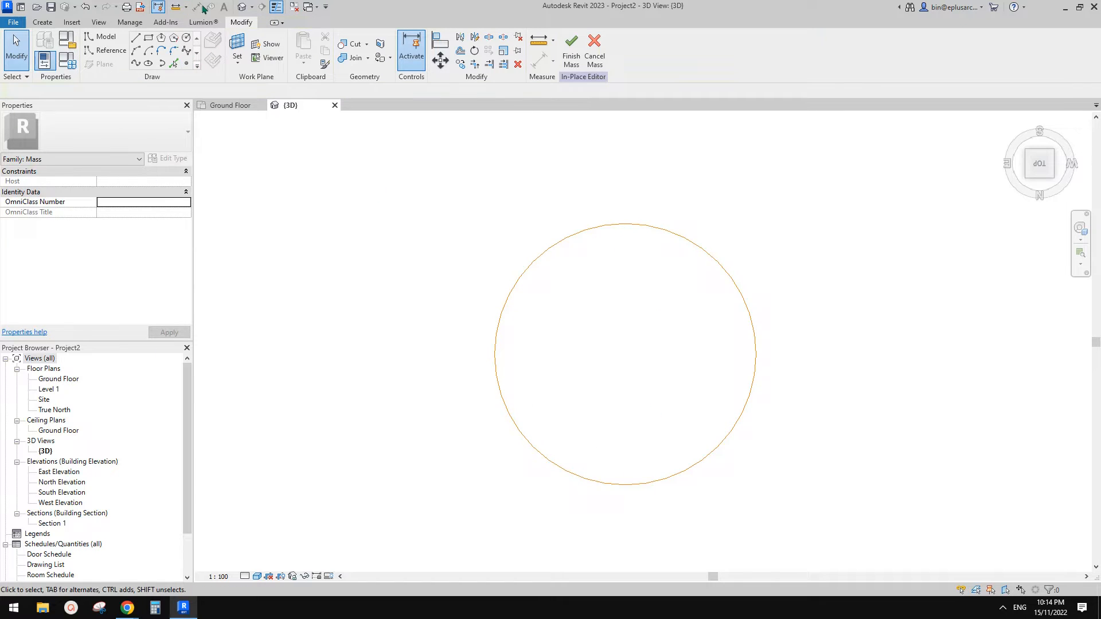
# Place a new reference point on one of the arcs of the circular path.
pyautogui.keyDown('shift'); pyautogui.moveTo(544, 333); pyautogui.dragTo(673, 241, button='middle'); pyautogui.keyUp('shift')
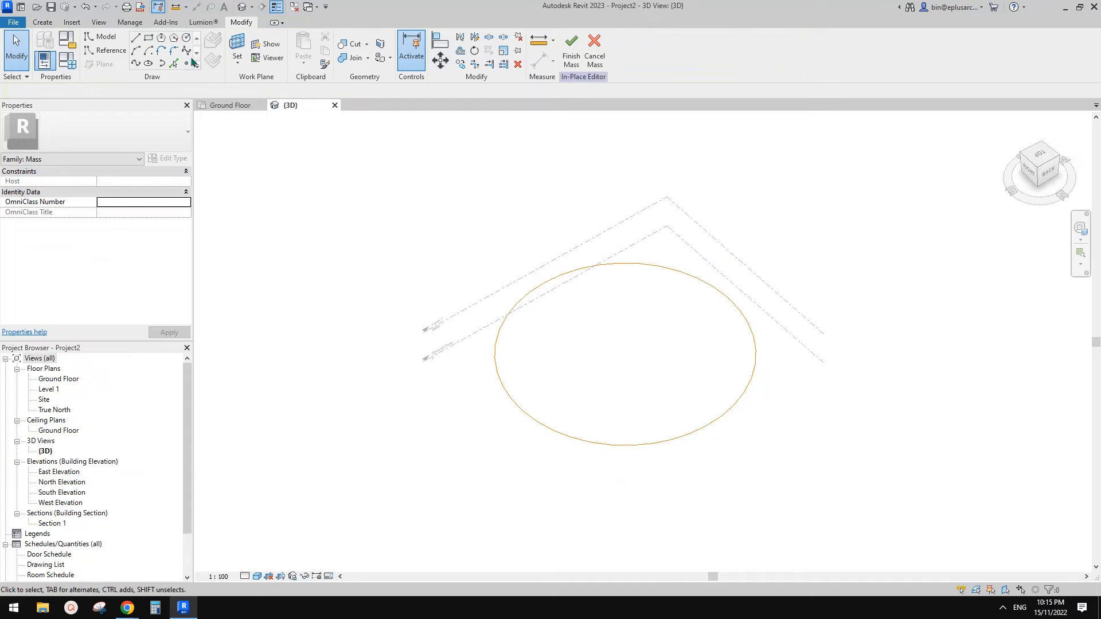
pyautogui.click(186, 63)
pyautogui.scroll(2, 662, 284)
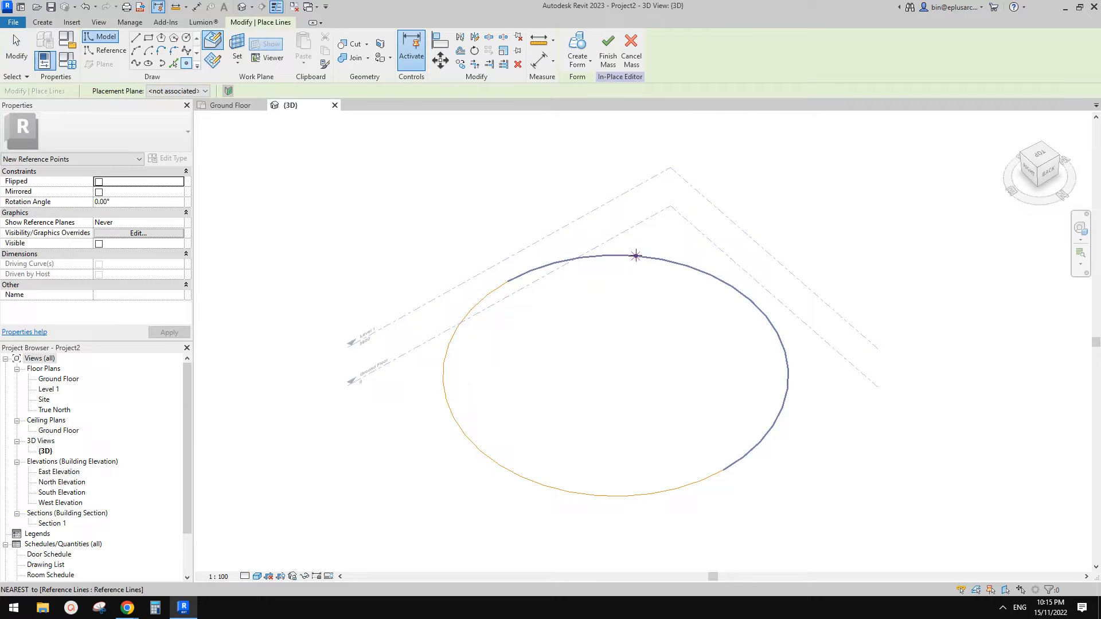
# Draw a rectangle of reference lines around the new point, using the reference point's own vertical plane as work plane.
pyautogui.click(110, 50)
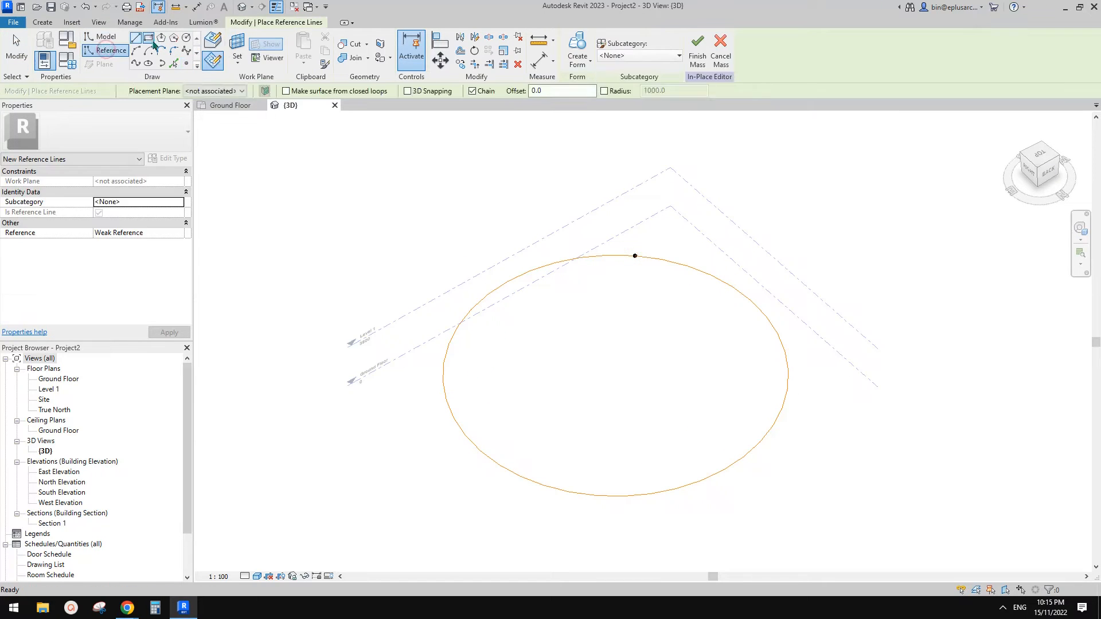
pyautogui.click(149, 37)
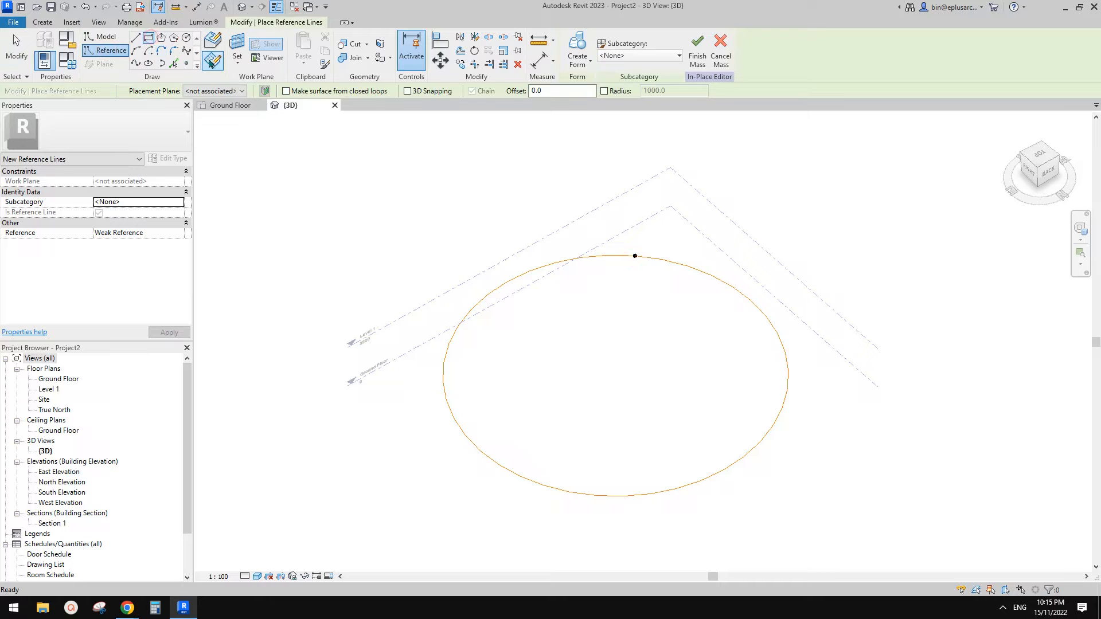
pyautogui.click(236, 45)
pyautogui.moveTo(644, 283); pyautogui.dragTo(806, 293, button='middle')
pyautogui.scroll(5, 562, 337)
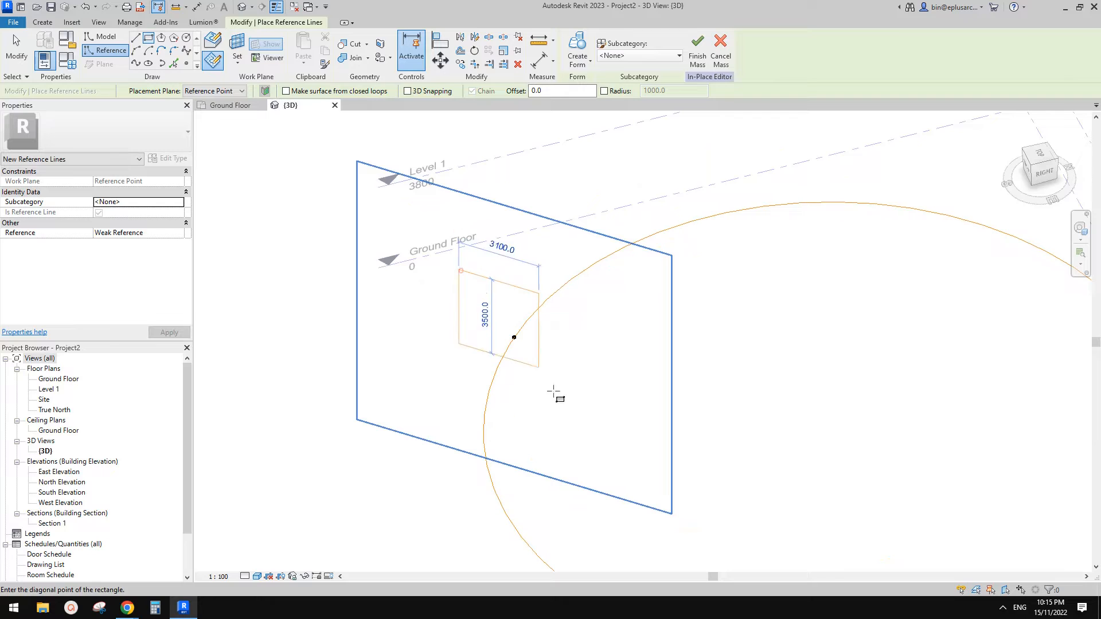
pyautogui.click(584, 405)
pyautogui.press('Escape')
pyautogui.press('Escape')
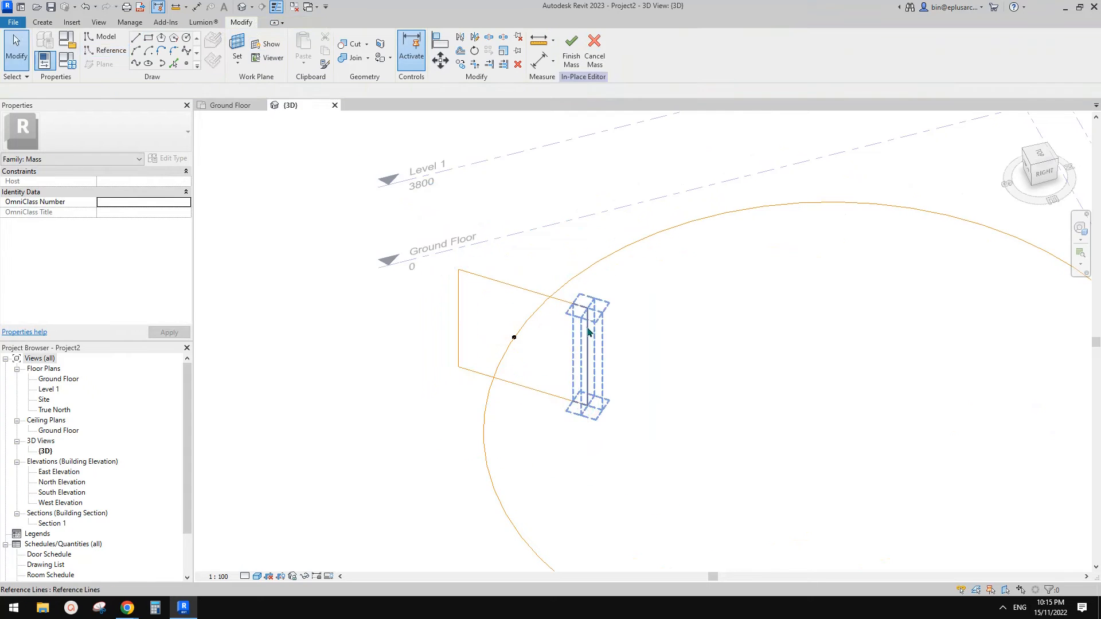
# Set the rectangle's vertical side inside the circular path 3000 mm away from the reference point.
pyautogui.click(588, 331)
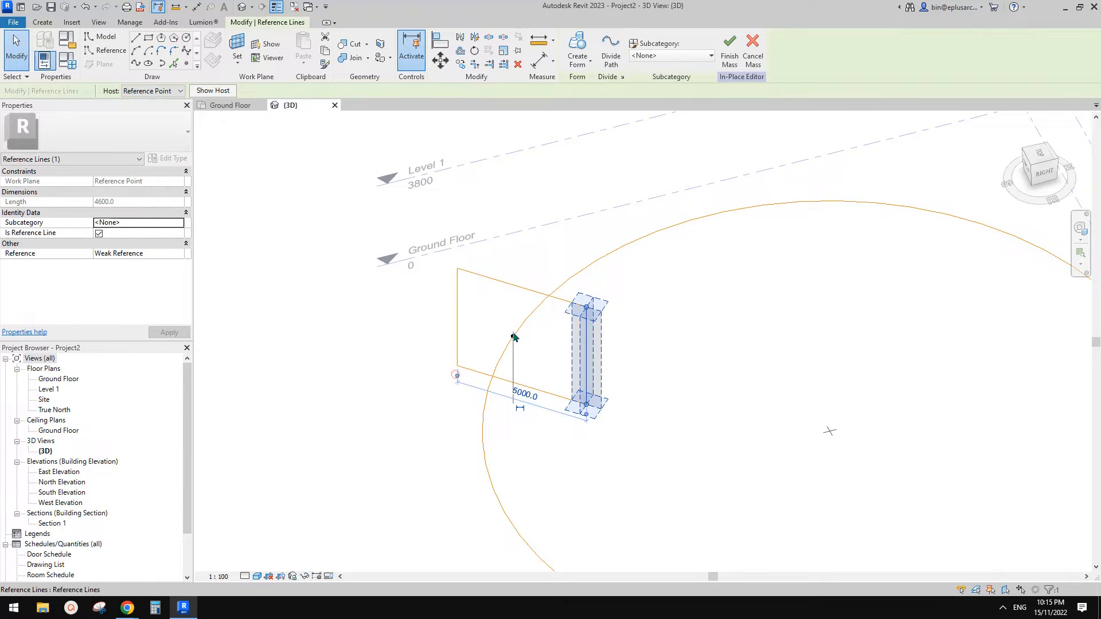
pyautogui.moveTo(654, 363); pyautogui.dragTo(654, 363, button='middle')
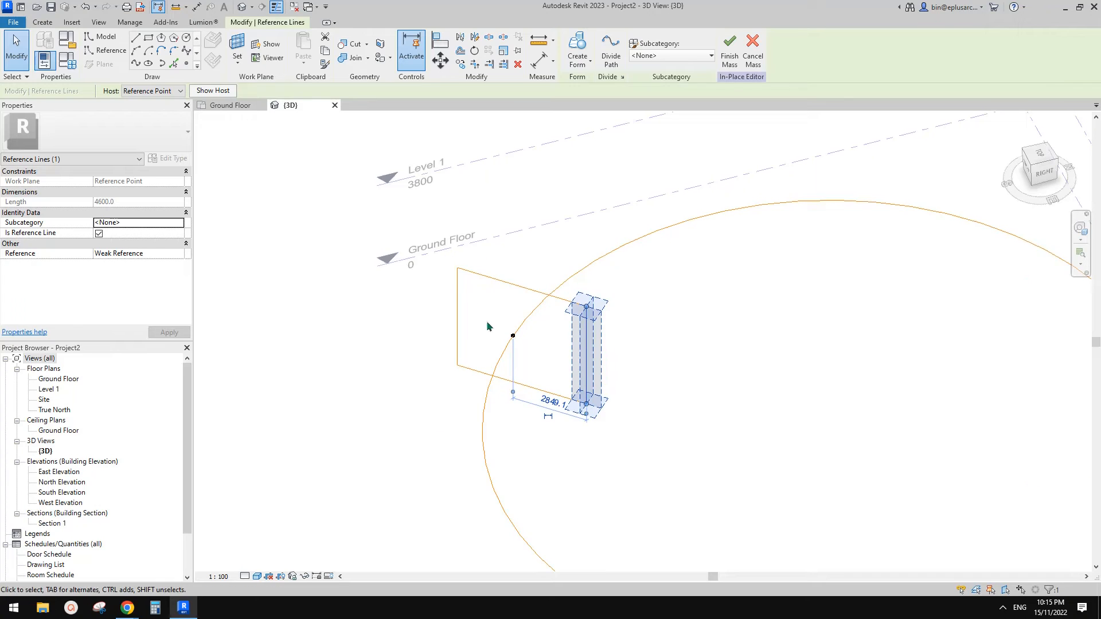
pyautogui.moveTo(585, 354); pyautogui.dragTo(584, 348, button='middle')
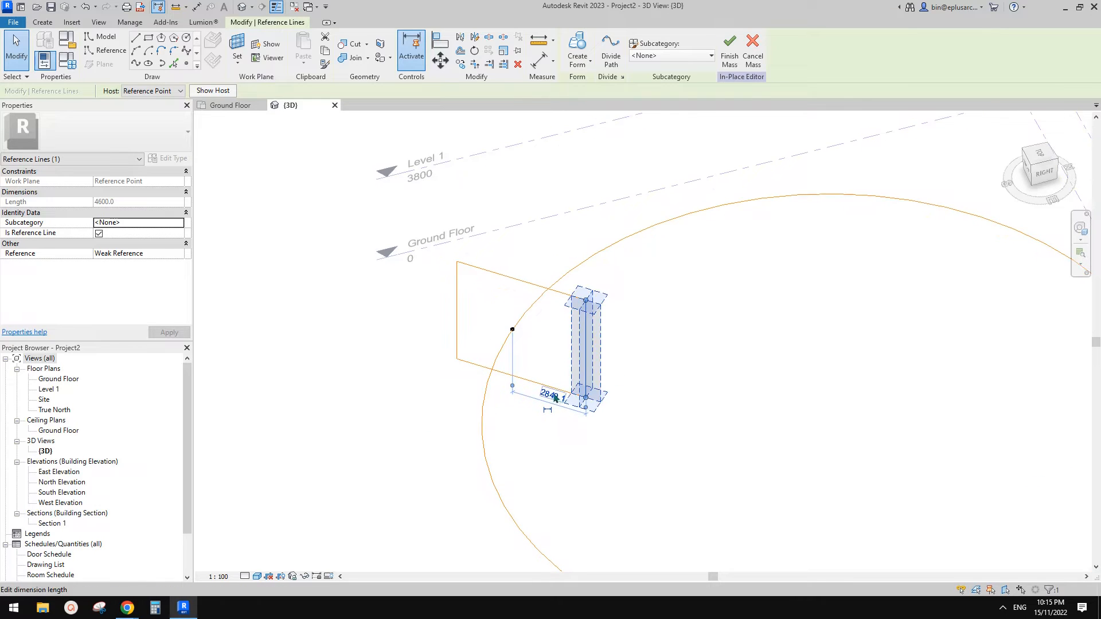
pyautogui.click(555, 398)
pyautogui.write('3000')
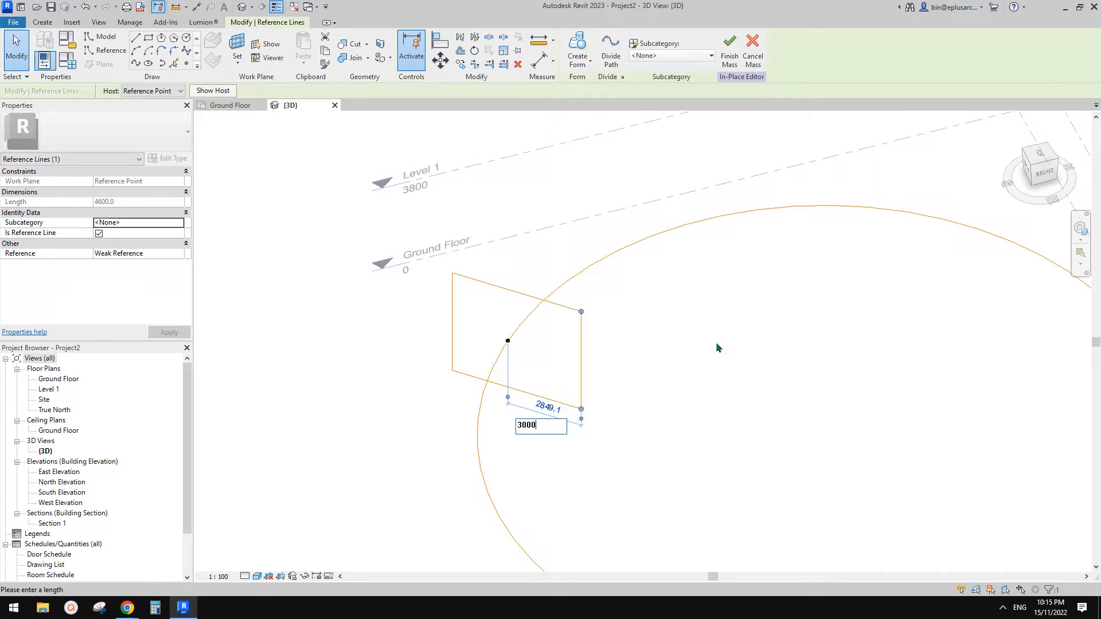
pyautogui.press('Return')
pyautogui.click(662, 351)
# Set the rectangle's vertical side outside the circular path 3000 mm away from the reference point.
pyautogui.click(453, 313)
pyautogui.moveTo(532, 352); pyautogui.dragTo(531, 352, button='middle')
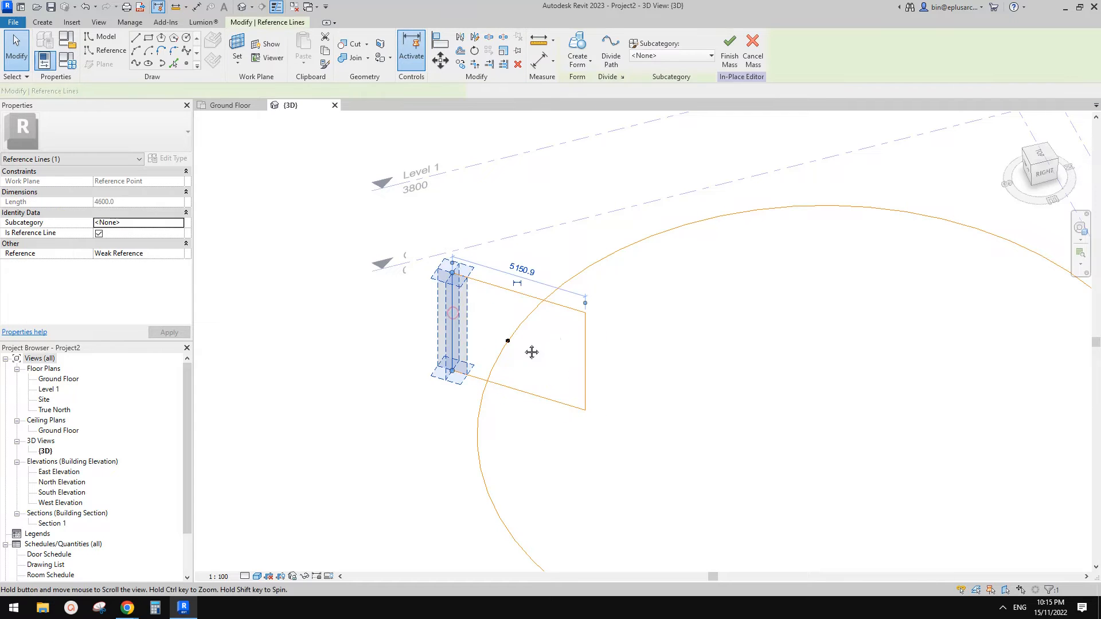
pyautogui.click(508, 342)
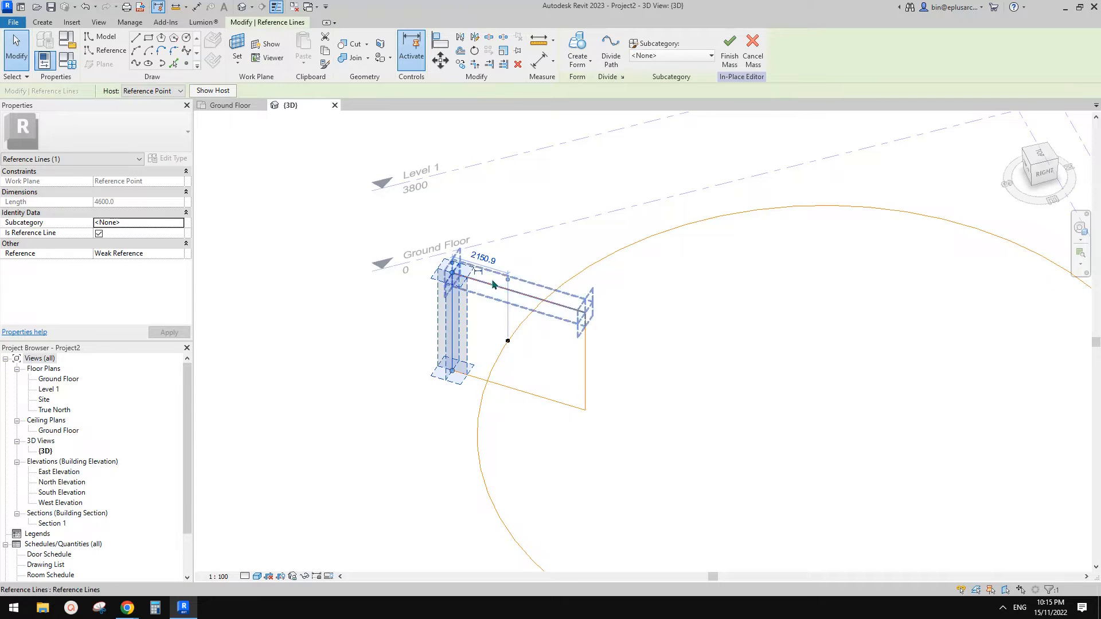
pyautogui.press('Return')
pyautogui.click(548, 229)
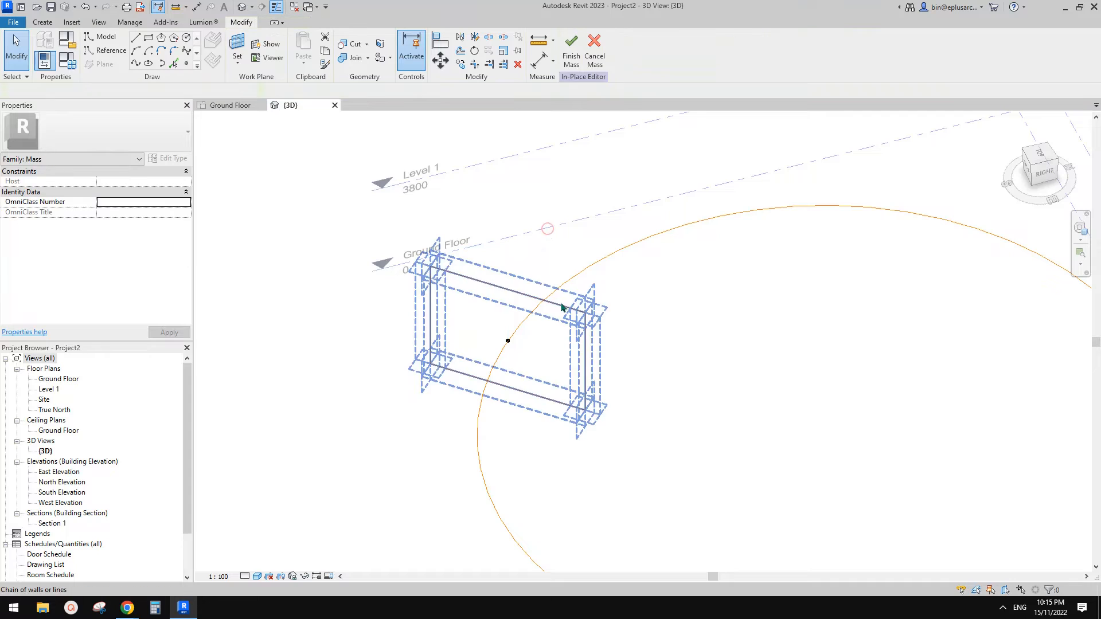
# Set the rectangle's upper edge 3000 mm above the reference point.
pyautogui.press('Tab')
pyautogui.click(564, 304)
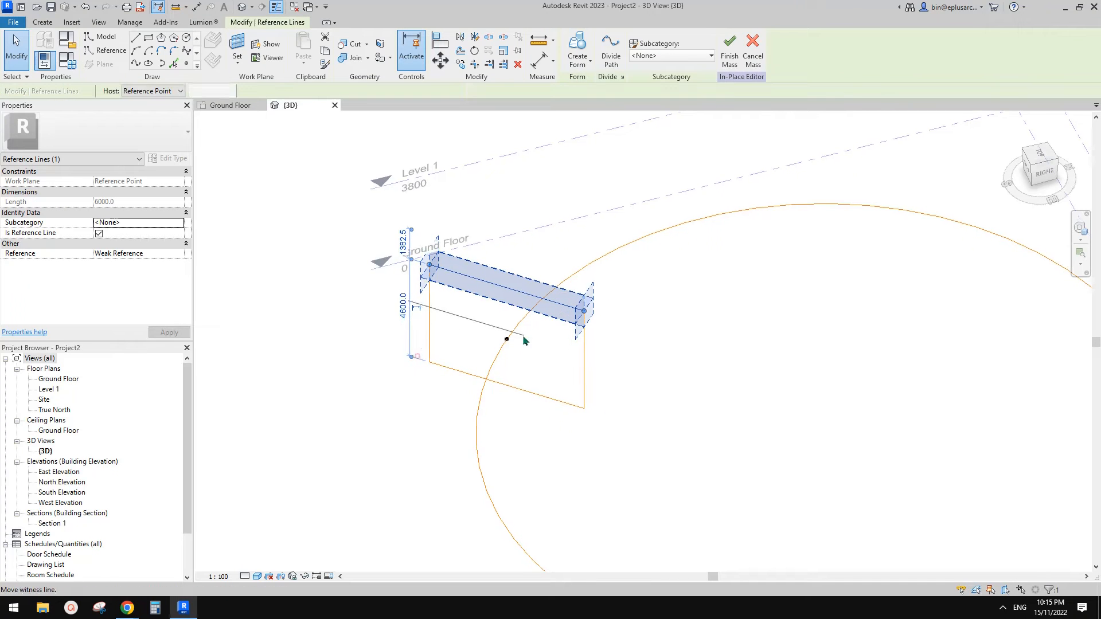
pyautogui.write('2000')
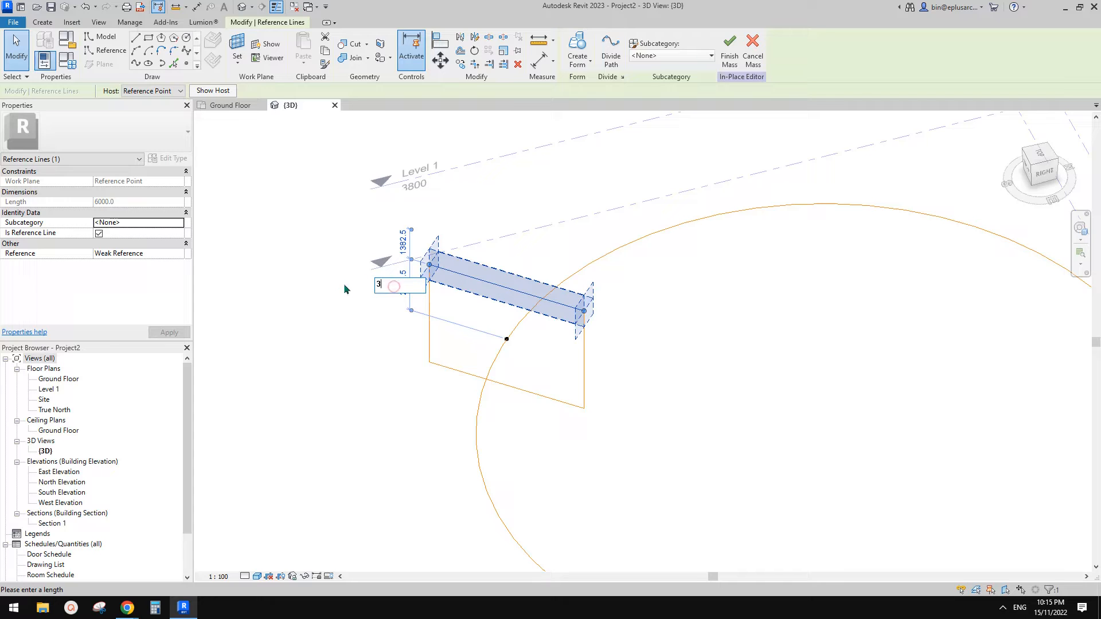
pyautogui.press('Return')
pyautogui.click(509, 182)
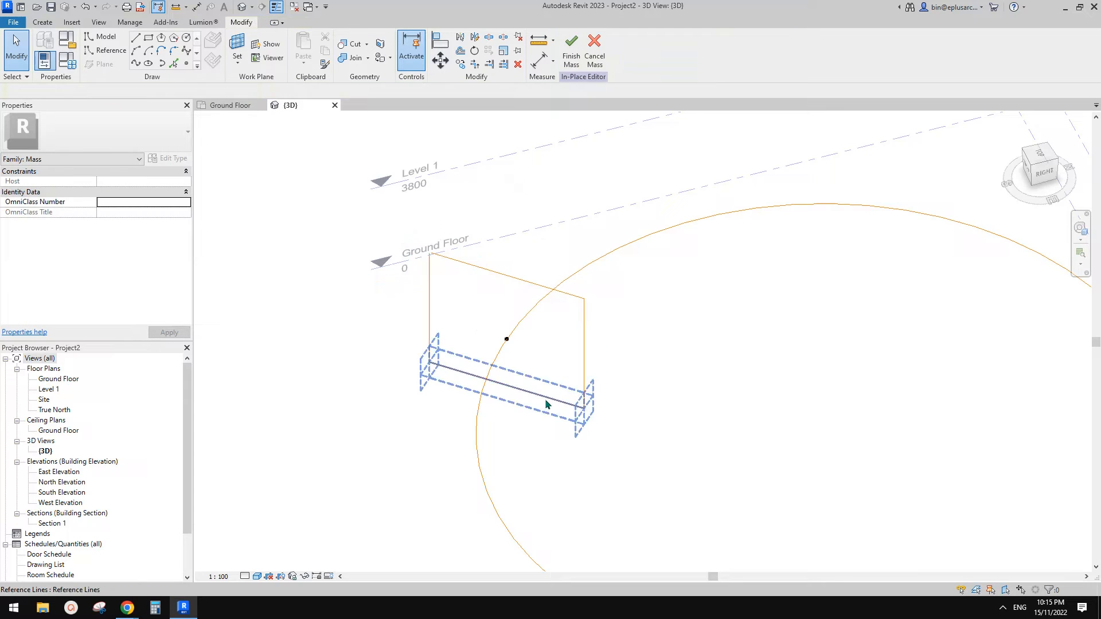
# Set the rectangle's lower edge 3000 mm below the reference point.
pyautogui.click(545, 397)
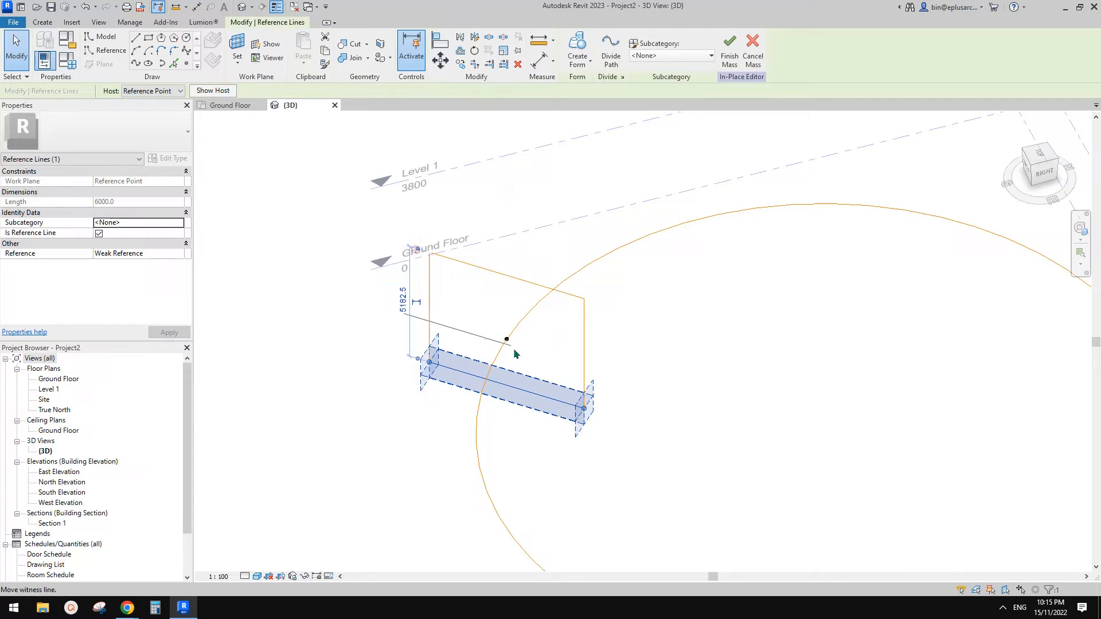
pyautogui.moveTo(514, 349); pyautogui.dragTo(507, 340)
pyautogui.moveTo(439, 345); pyautogui.dragTo(431, 344, button='middle')
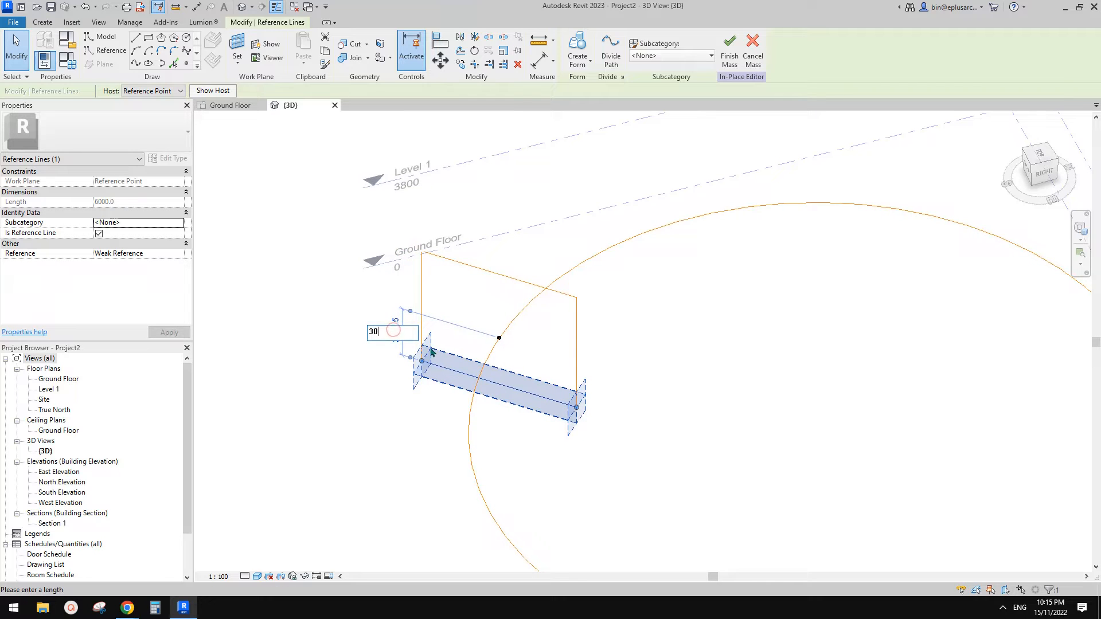
pyautogui.press('Return')
pyautogui.click(515, 297)
pyautogui.scroll(-3, 550, 317)
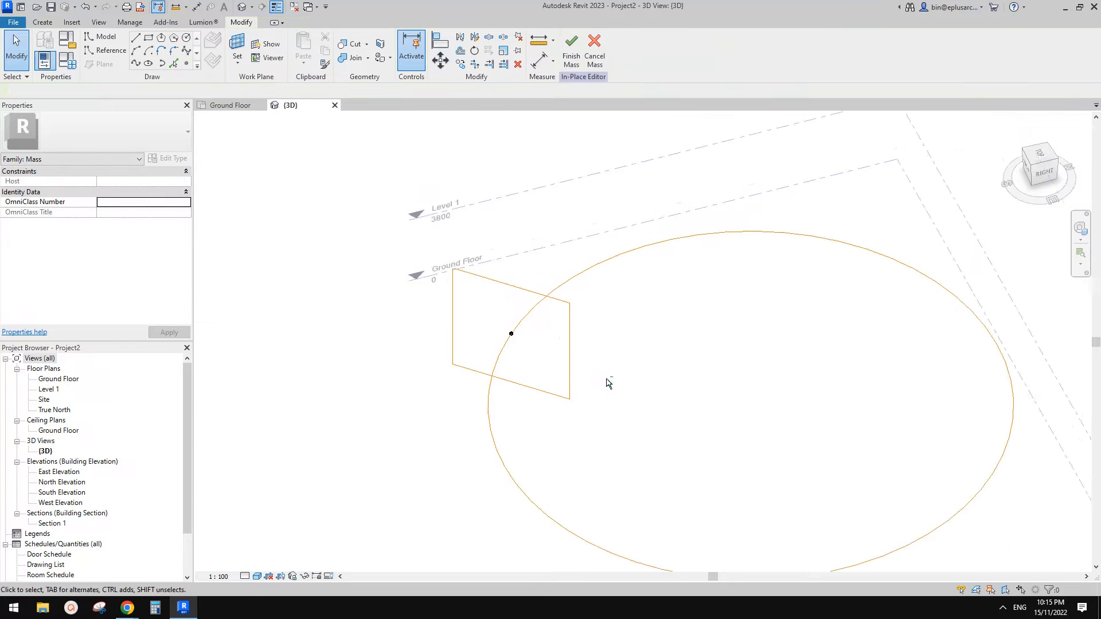
# Copy the profile together with its reference point and rehost the copied point on the same arc.
pyautogui.keyDown('shift'); pyautogui.moveTo(606, 380); pyautogui.dragTo(585, 377, button='middle'); pyautogui.keyUp('shift')
pyautogui.scroll(-2, 584, 373)
pyautogui.scroll(-2, 592, 325)
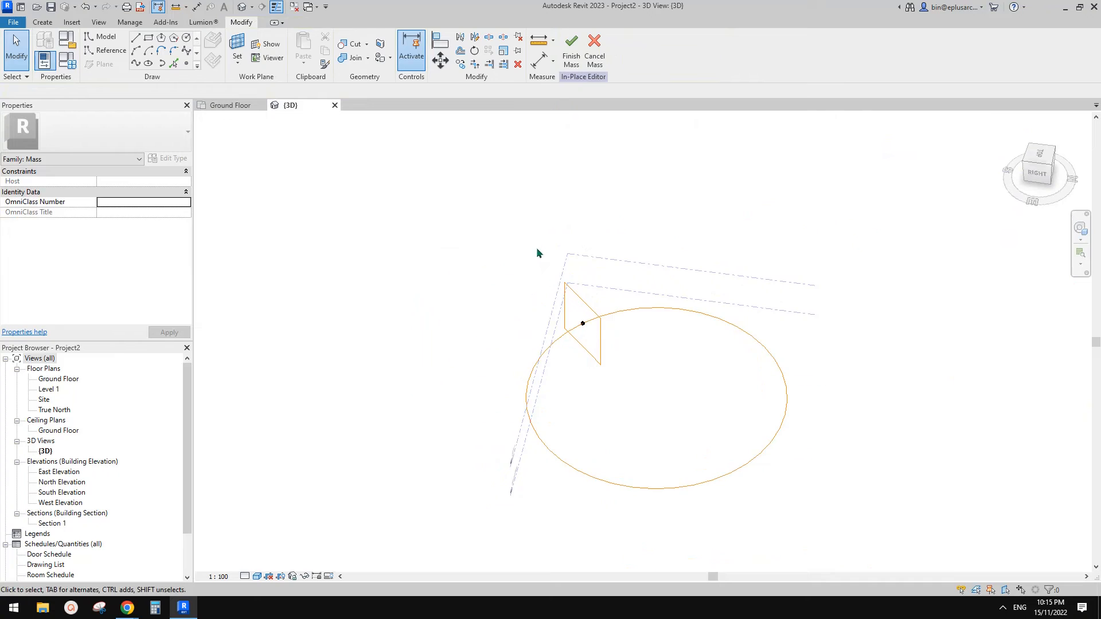
pyautogui.moveTo(536, 240); pyautogui.dragTo(754, 342)
pyautogui.press('c')
pyautogui.press('o')
pyautogui.click(639, 336)
pyautogui.click(704, 373)
pyautogui.press('Escape')
pyautogui.press('Escape')
pyautogui.click(647, 360)
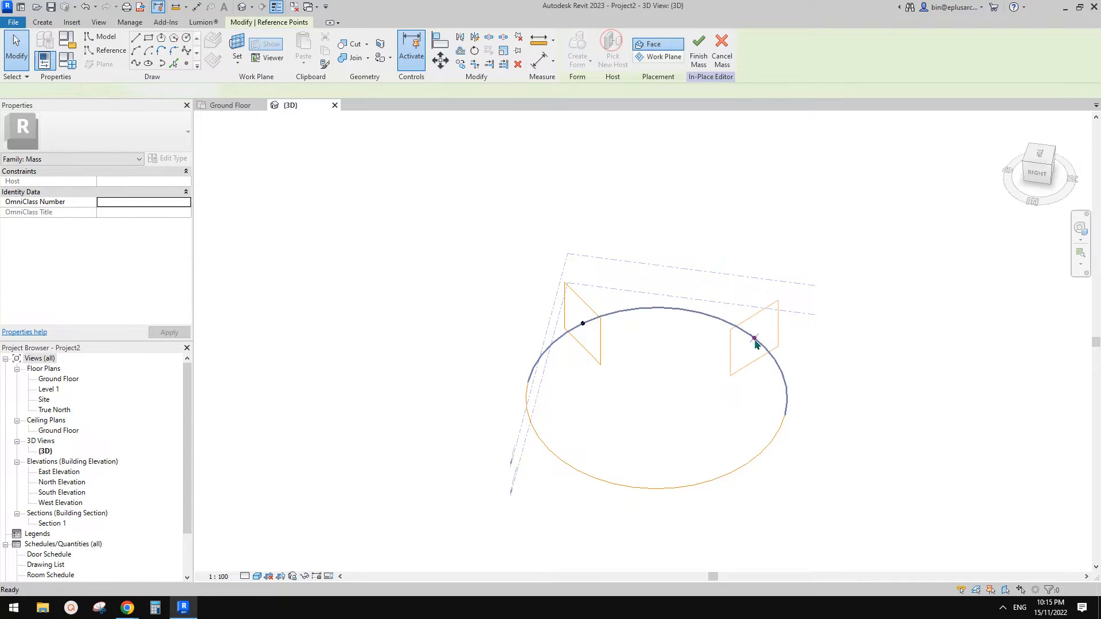
pyautogui.click(754, 338)
# Make two more copies of the original profile and its reference point outside the circular path.
pyautogui.moveTo(512, 240); pyautogui.dragTo(652, 416)
pyautogui.press('c')
pyautogui.press('o')
pyautogui.click(575, 323)
pyautogui.click(481, 375)
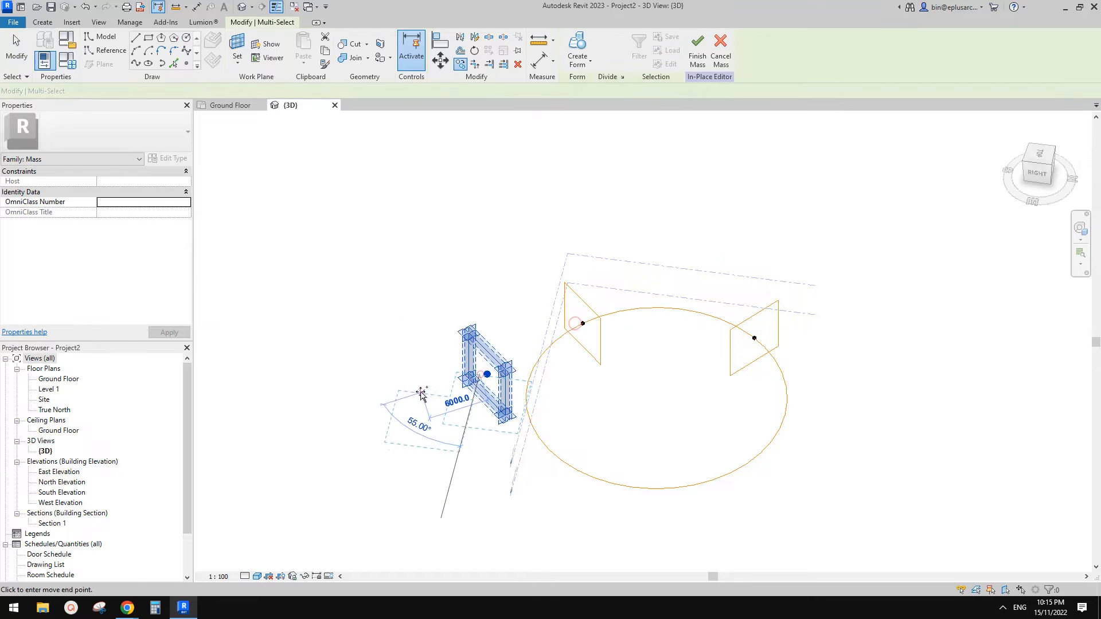
pyautogui.click(378, 397)
pyautogui.press('Escape')
pyautogui.press('Escape')
# Rehost the reference points of the two loose profile copies on the other half-circle arc.
pyautogui.click(487, 374)
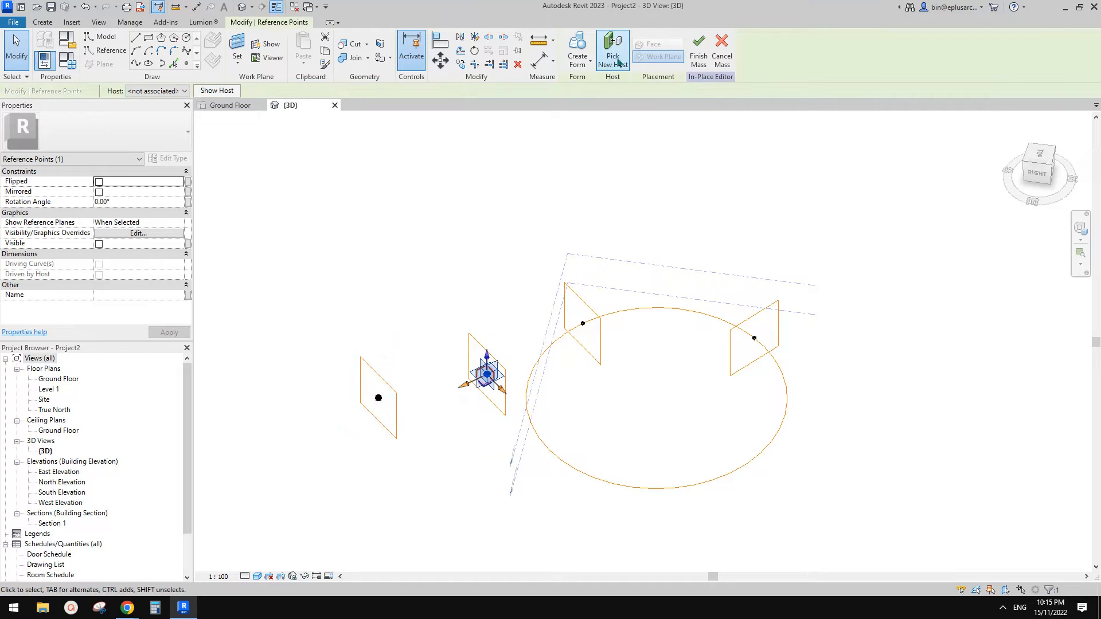
pyautogui.click(549, 449)
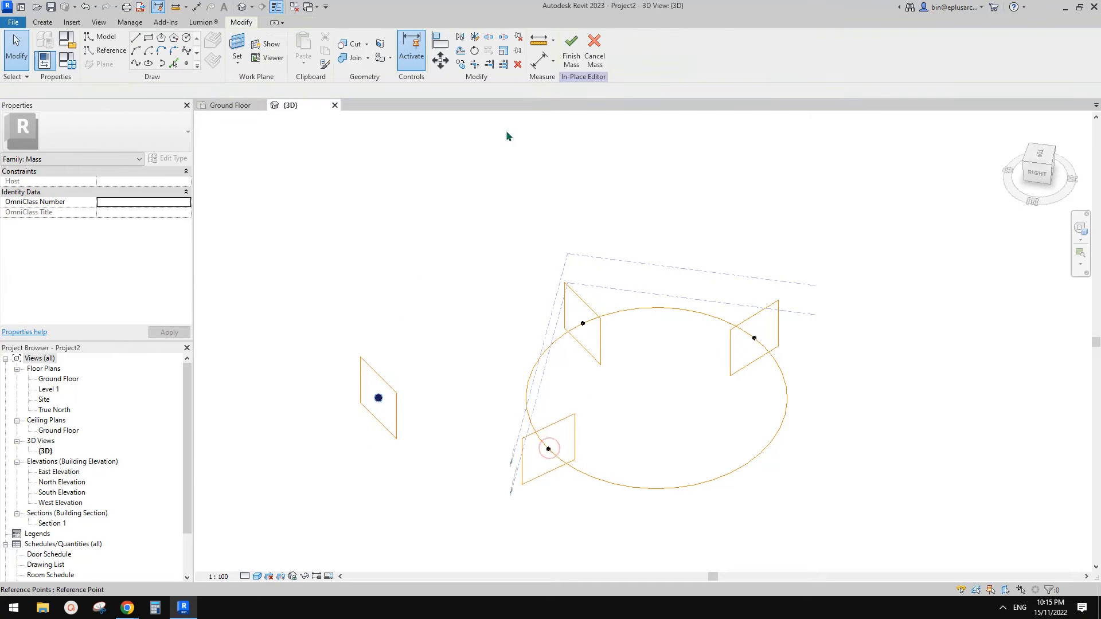
pyautogui.click(378, 397)
pyautogui.click(745, 465)
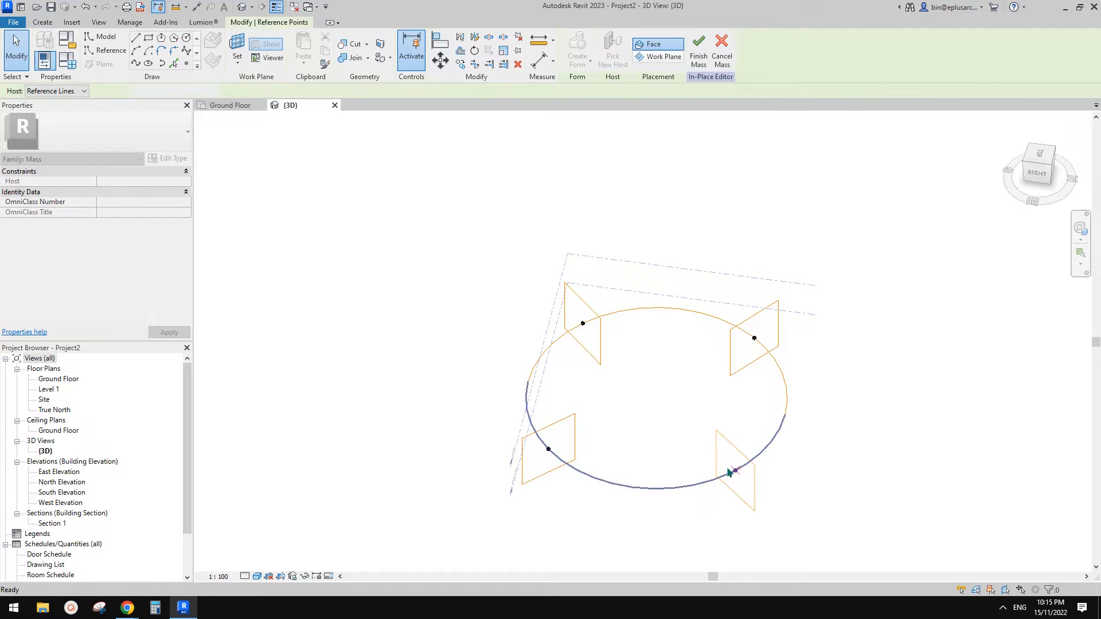
pyautogui.scroll(2, 579, 425)
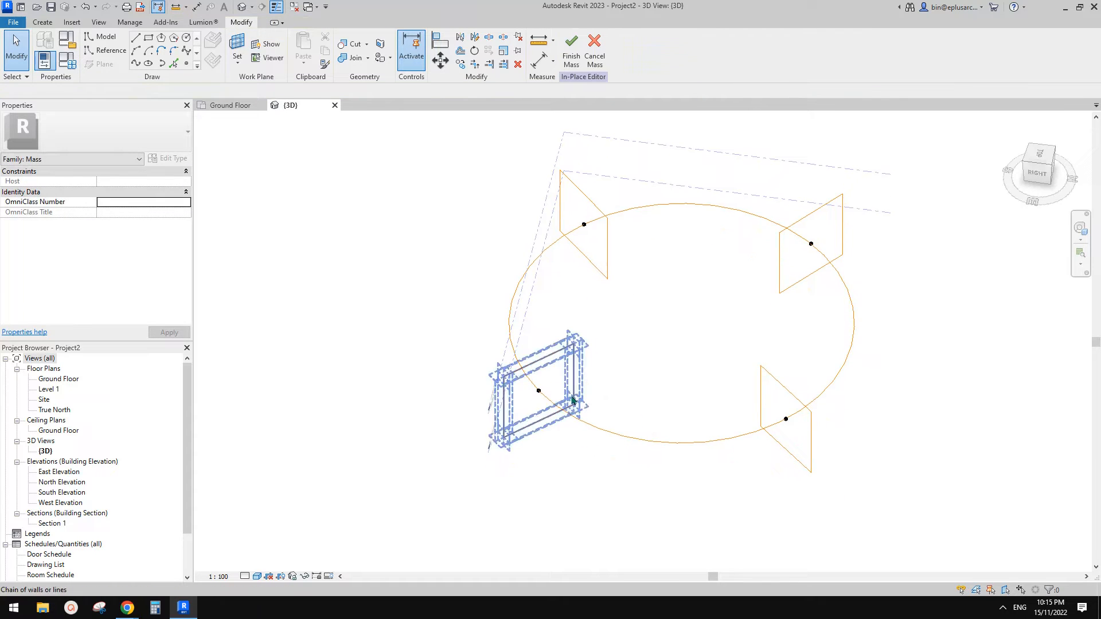
# Move the two profile points on the second arc to its opposite ends.
pyautogui.click(539, 391)
pyautogui.press('Escape')
pyautogui.click(546, 359)
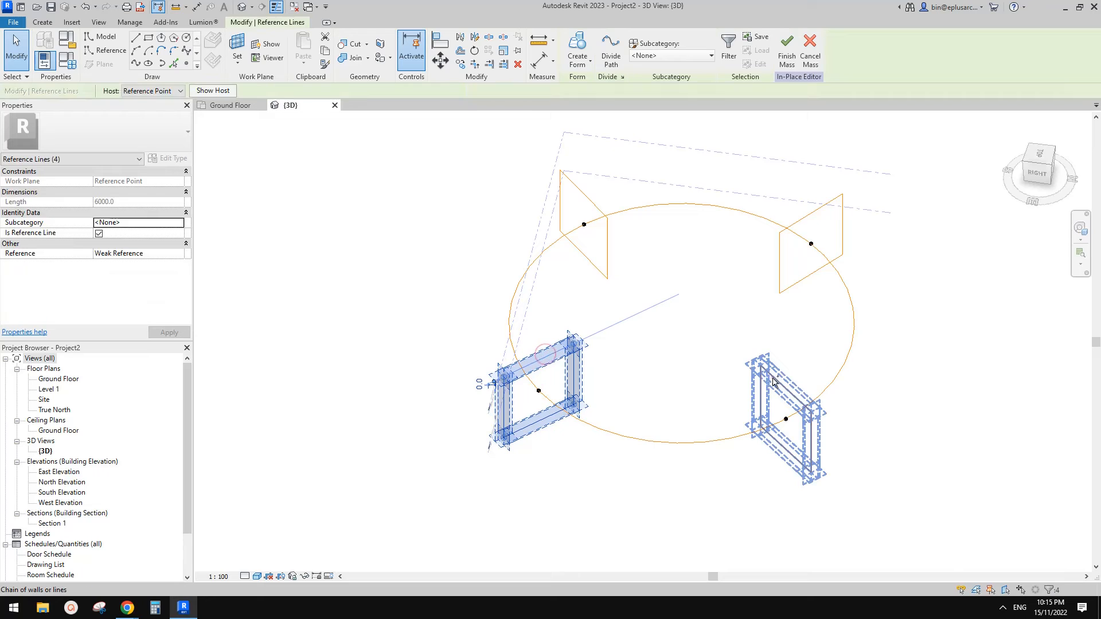
pyautogui.press('Escape')
pyautogui.moveTo(539, 392); pyautogui.dragTo(484, 246)
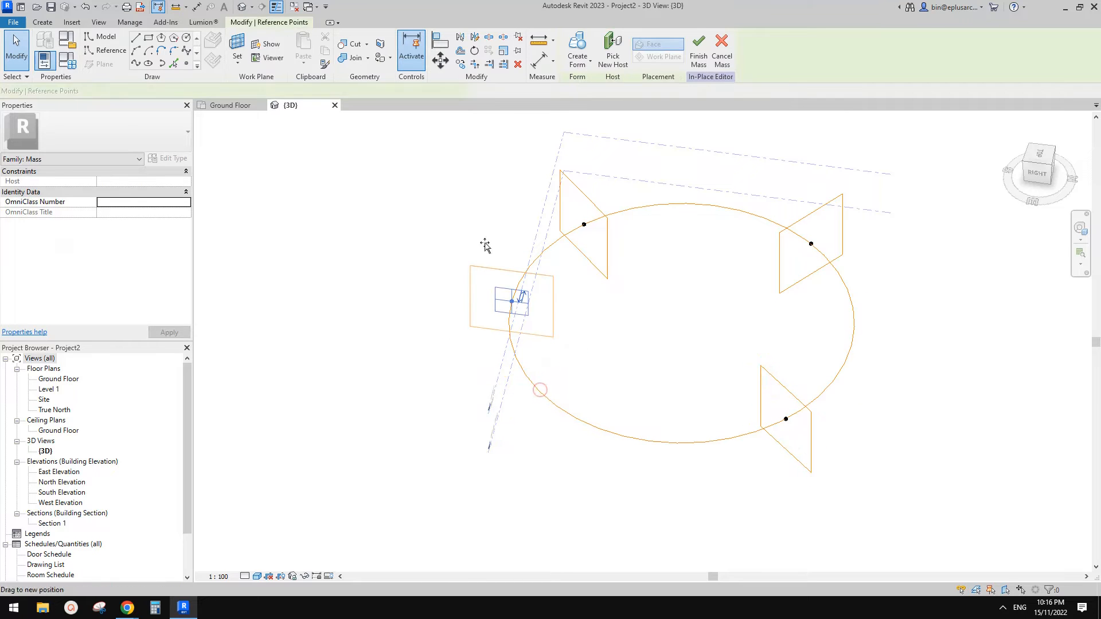
pyautogui.moveTo(786, 419); pyautogui.dragTo(879, 317)
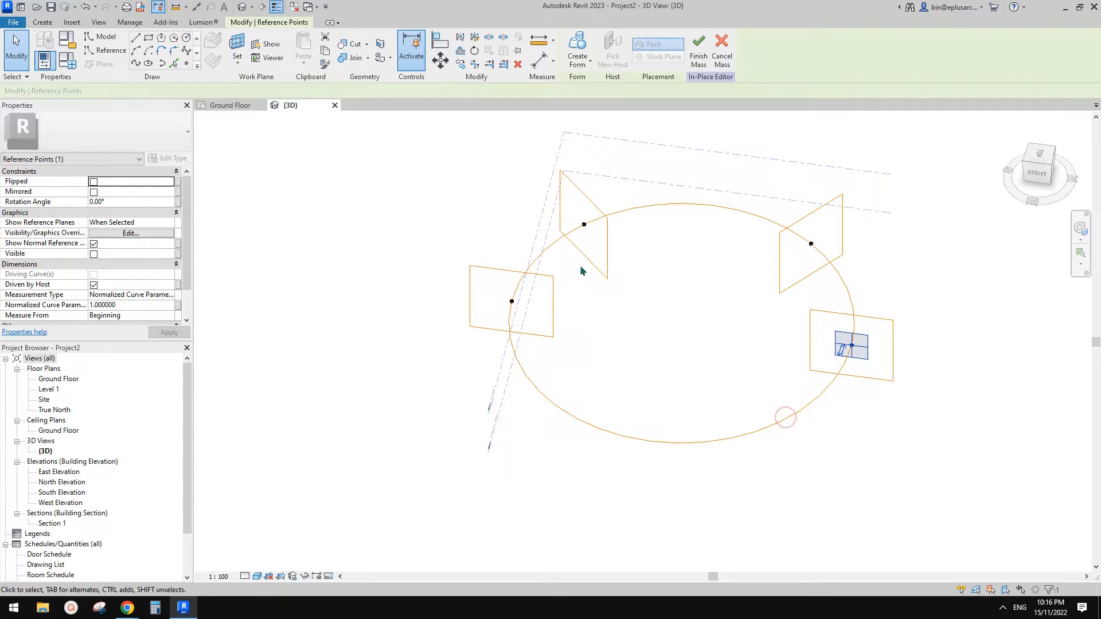
pyautogui.press('Escape')
# Create a solid form from the two end profiles and the half-circle arc between them.
pyautogui.click(546, 275)
pyautogui.keyDown('ctrl'); pyautogui.click(817, 312); pyautogui.keyUp('ctrl')
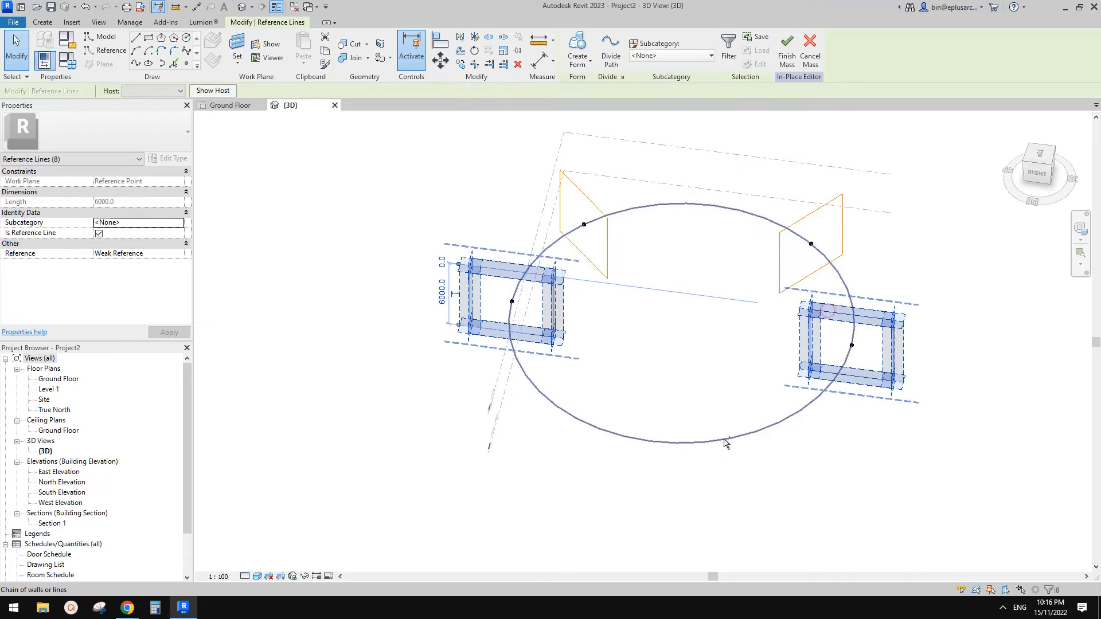
pyautogui.keyDown('ctrl'); pyautogui.click(725, 444); pyautogui.keyUp('ctrl')
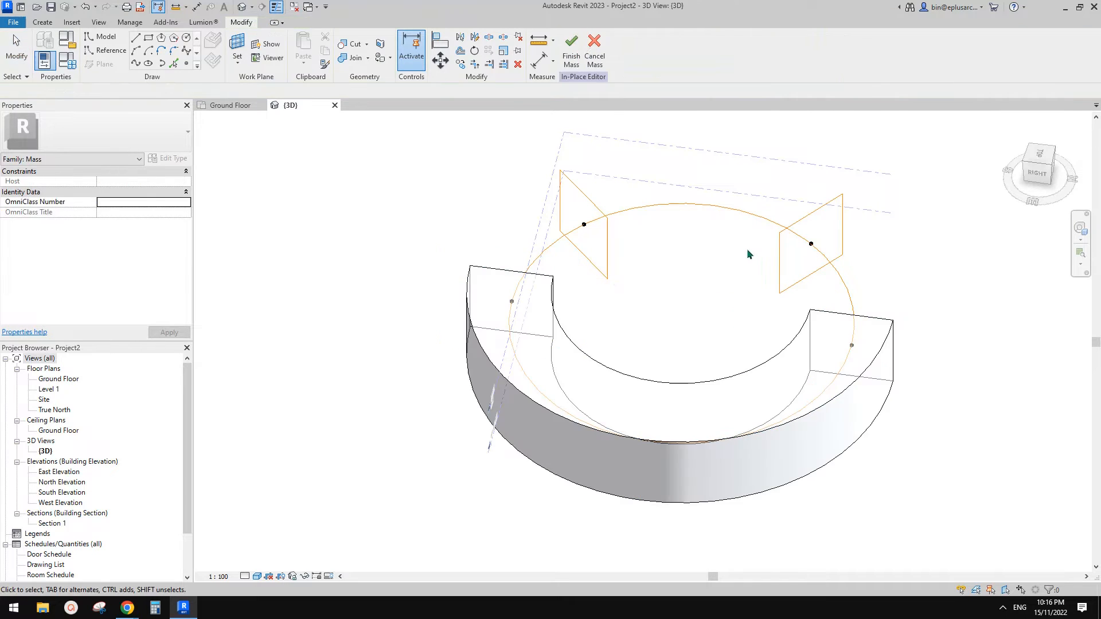
# Temporarily hide the half-ring form with its arc and points, leaving the other arc and its two profiles displayed.
pyautogui.keyDown('shift'); pyautogui.moveTo(747, 250); pyautogui.dragTo(595, 307, button='middle'); pyautogui.keyUp('shift')
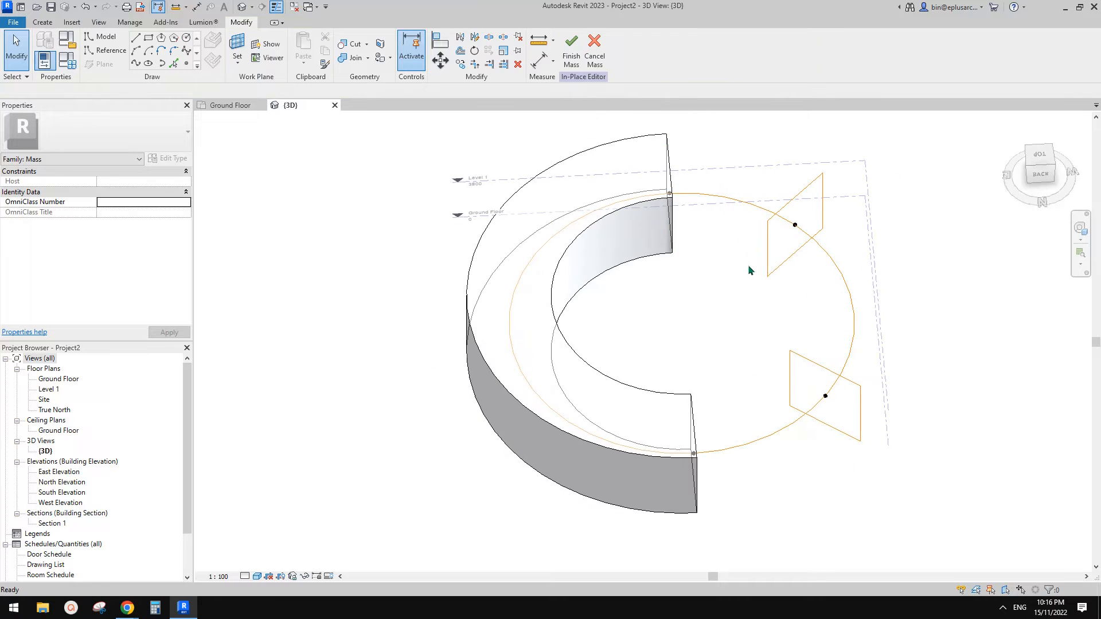
pyautogui.click(794, 227)
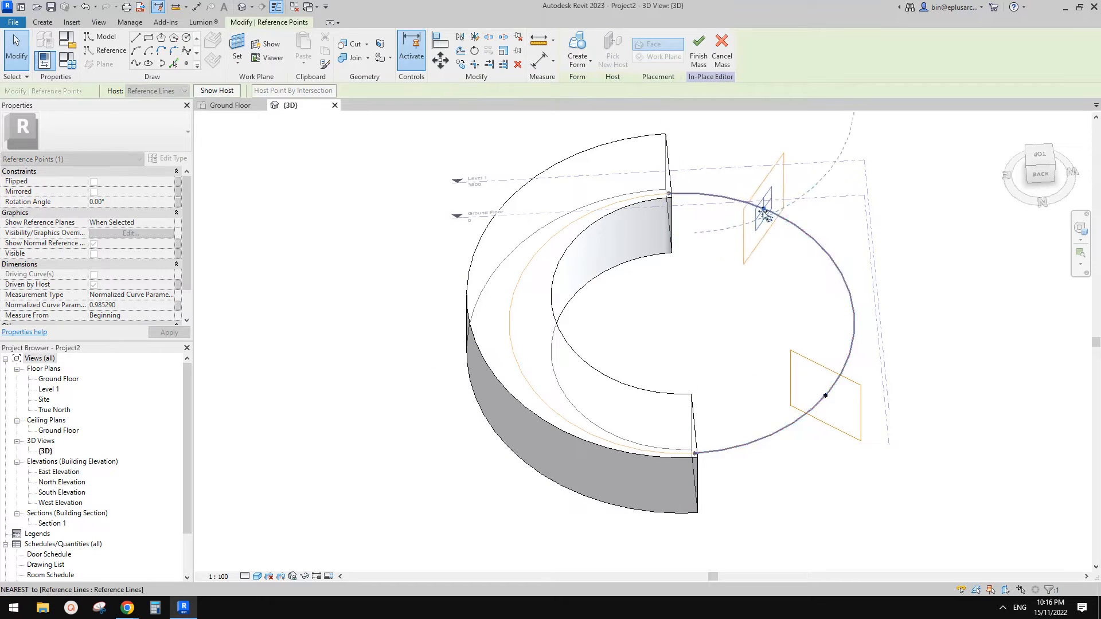
pyautogui.keyDown('shift'); pyautogui.moveTo(794, 227); pyautogui.dragTo(660, 241, button='middle'); pyautogui.keyUp('shift')
pyautogui.moveTo(546, 158); pyautogui.dragTo(706, 383)
pyautogui.press('h')
pyautogui.press('h')
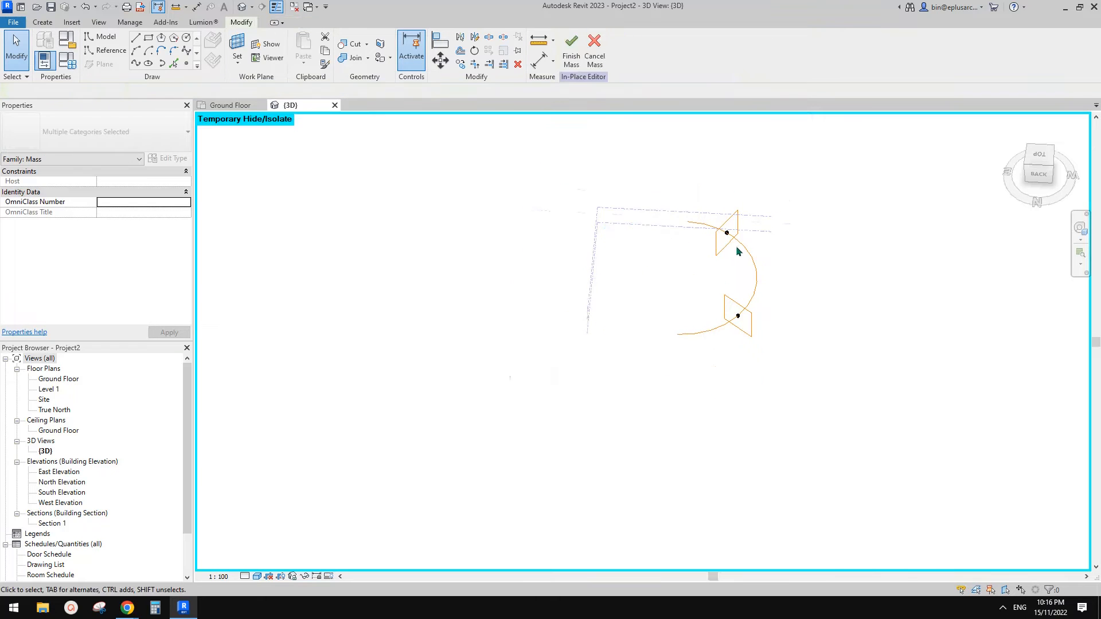
# Move the two profile points on the remaining arc to its opposite ends.
pyautogui.scroll(2, 724, 227)
pyautogui.moveTo(723, 228); pyautogui.dragTo(664, 211)
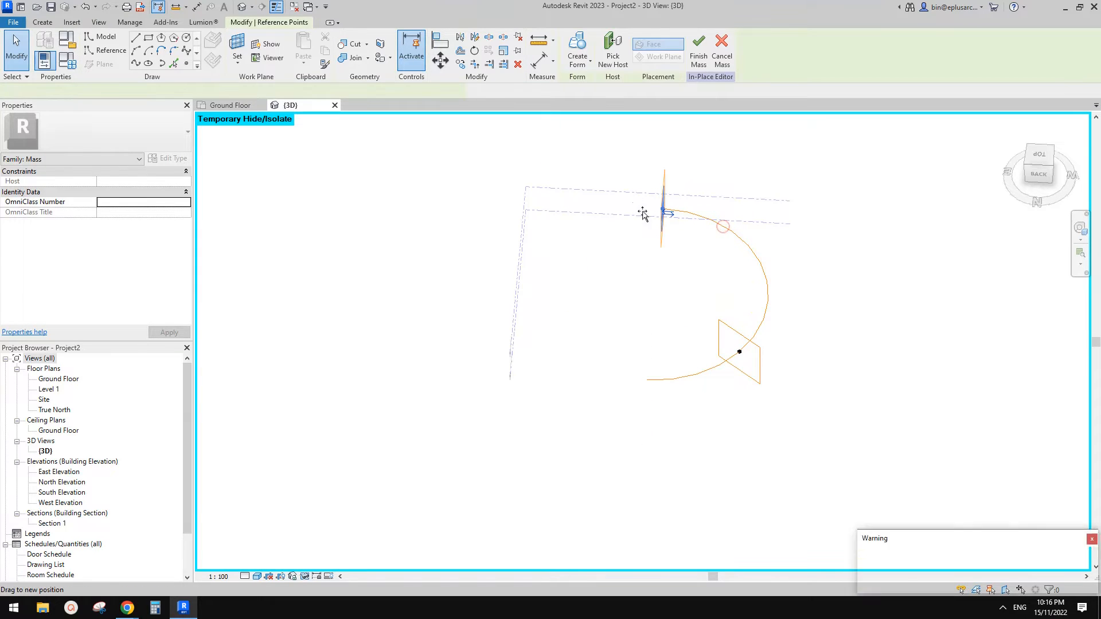
pyautogui.moveTo(740, 354); pyautogui.dragTo(641, 392)
# Create a second half-ring solid form from the remaining two end profiles and their arc.
pyautogui.keyDown('shift'); pyautogui.moveTo(740, 312); pyautogui.dragTo(671, 286, button='middle'); pyautogui.keyUp('shift')
pyautogui.press('Tab')
pyautogui.click(809, 255)
pyautogui.press('Tab')
pyautogui.keyDown('ctrl'); pyautogui.click(663, 352); pyautogui.keyUp('ctrl')
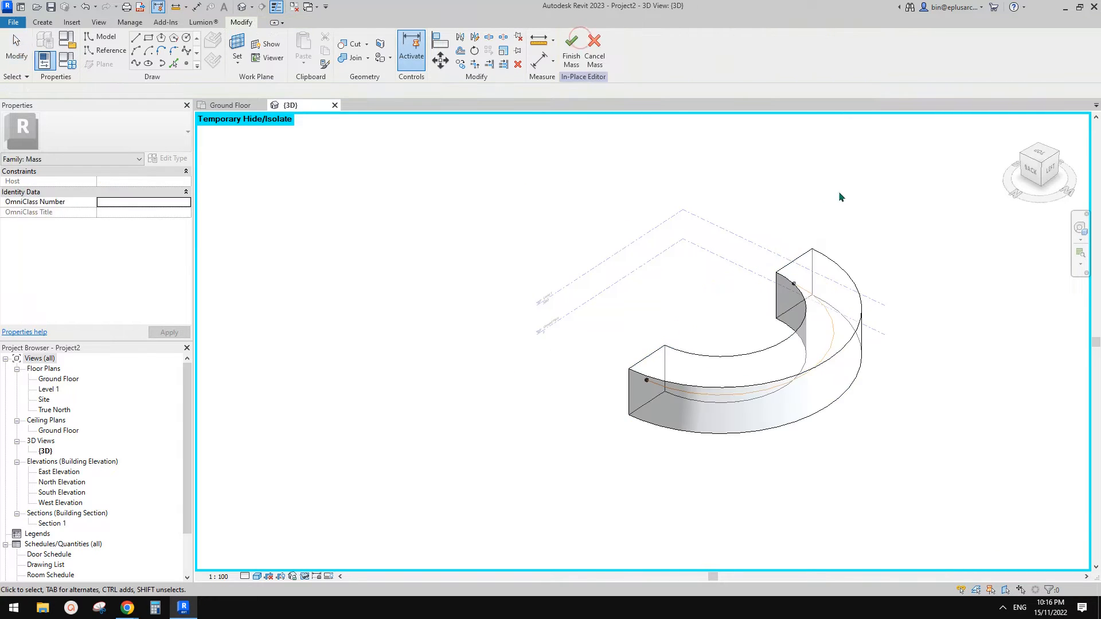
# Reset the temporary hide so both half rings are displayed, and inspect where they meet.
pyautogui.scroll(-1, 777, 226)
pyautogui.moveTo(766, 242); pyautogui.dragTo(781, 258, button='middle')
pyautogui.press('h')
pyautogui.press('r')
pyautogui.keyDown('shift'); pyautogui.moveTo(816, 294); pyautogui.dragTo(863, 315, button='middle'); pyautogui.keyUp('shift')
pyautogui.scroll(2, 708, 256)
pyautogui.keyDown('shift'); pyautogui.moveTo(707, 255); pyautogui.dragTo(671, 273, button='middle'); pyautogui.keyUp('shift')
pyautogui.scroll(2, 843, 273)
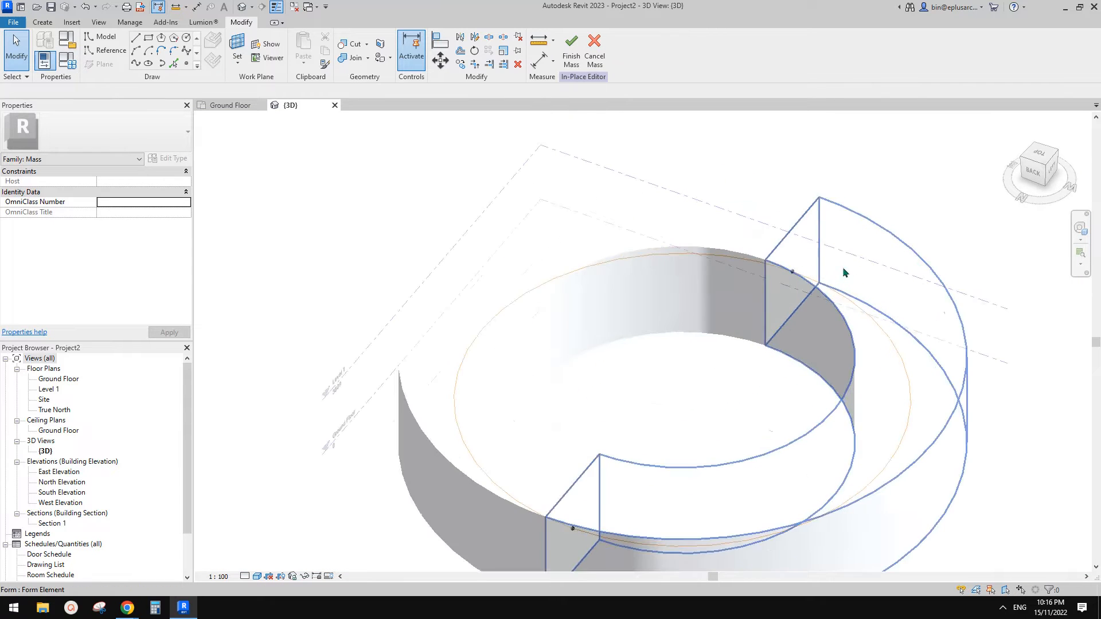
pyautogui.keyDown('shift'); pyautogui.moveTo(804, 279); pyautogui.dragTo(793, 301, button='middle'); pyautogui.keyUp('shift')
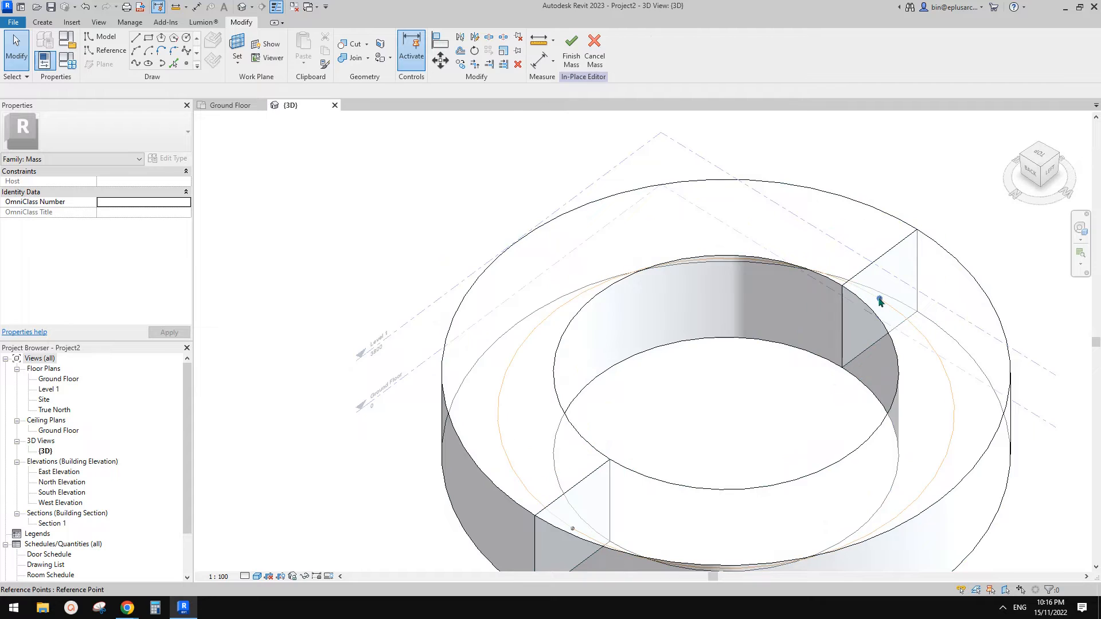
# Set the rotation angle of a profile's reference point at one joint between the half rings to 90° and inspect the twist.
pyautogui.click(879, 297)
pyautogui.moveTo(879, 314); pyautogui.dragTo(754, 293, button='middle')
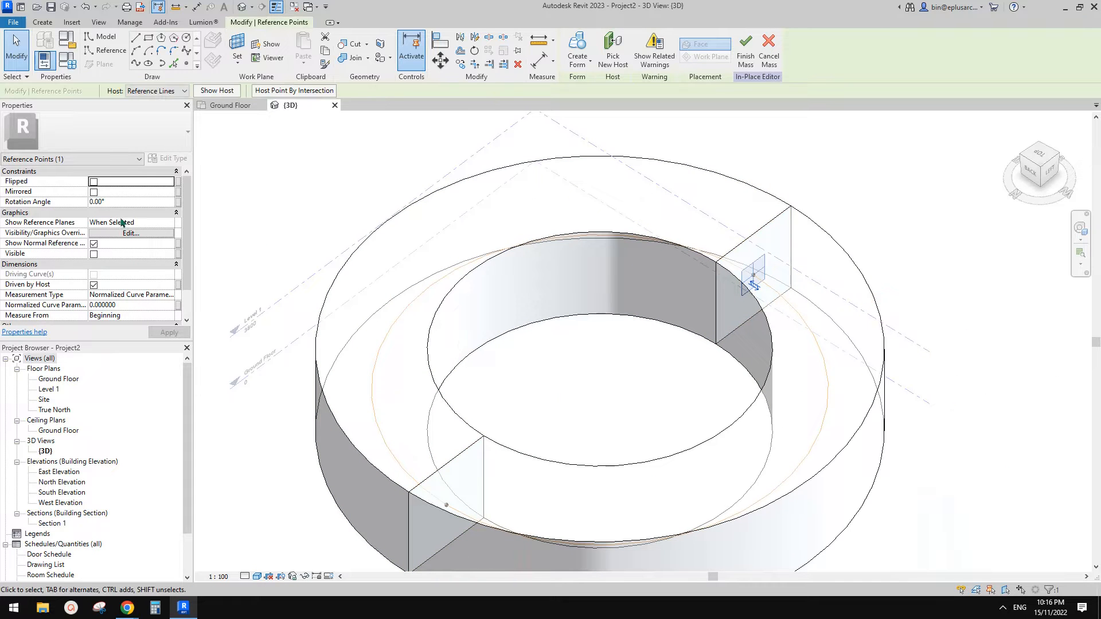
pyautogui.click(129, 202)
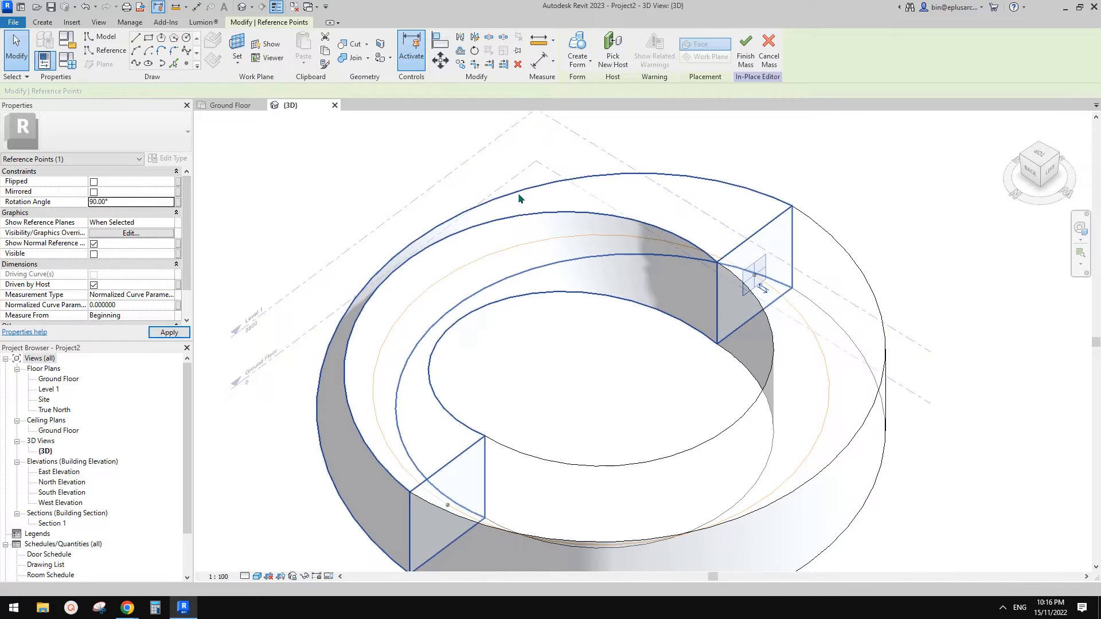
pyautogui.keyDown('shift'); pyautogui.moveTo(518, 193); pyautogui.dragTo(708, 229, button='middle'); pyautogui.keyUp('shift')
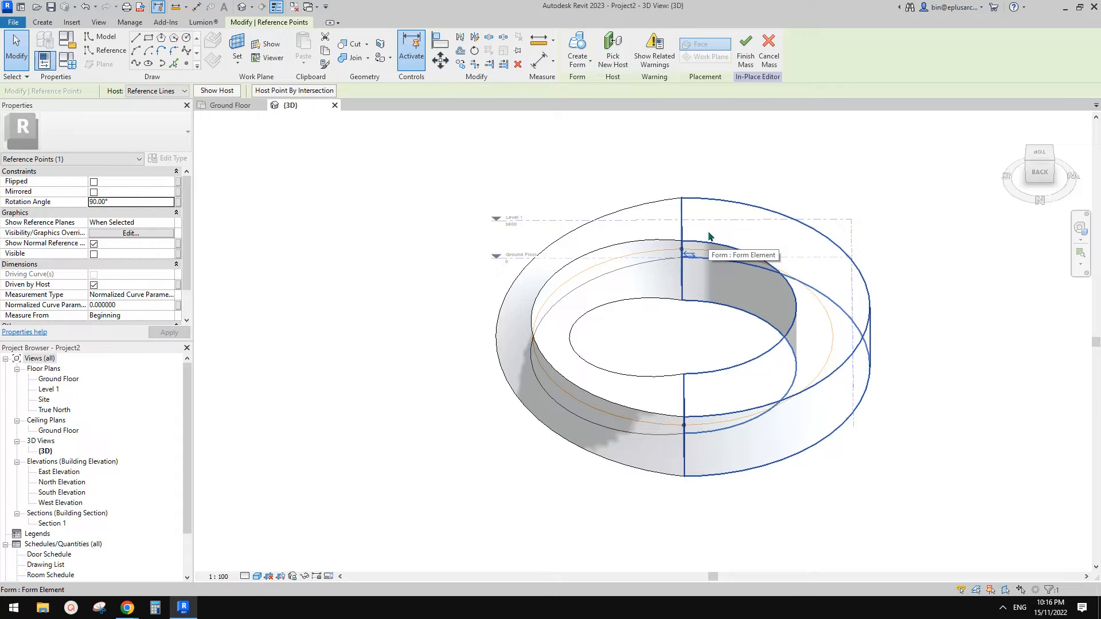
# Delete both half-ring solid forms, leaving their square profiles, reference points and half-circle paths in place.
pyautogui.click(601, 254)
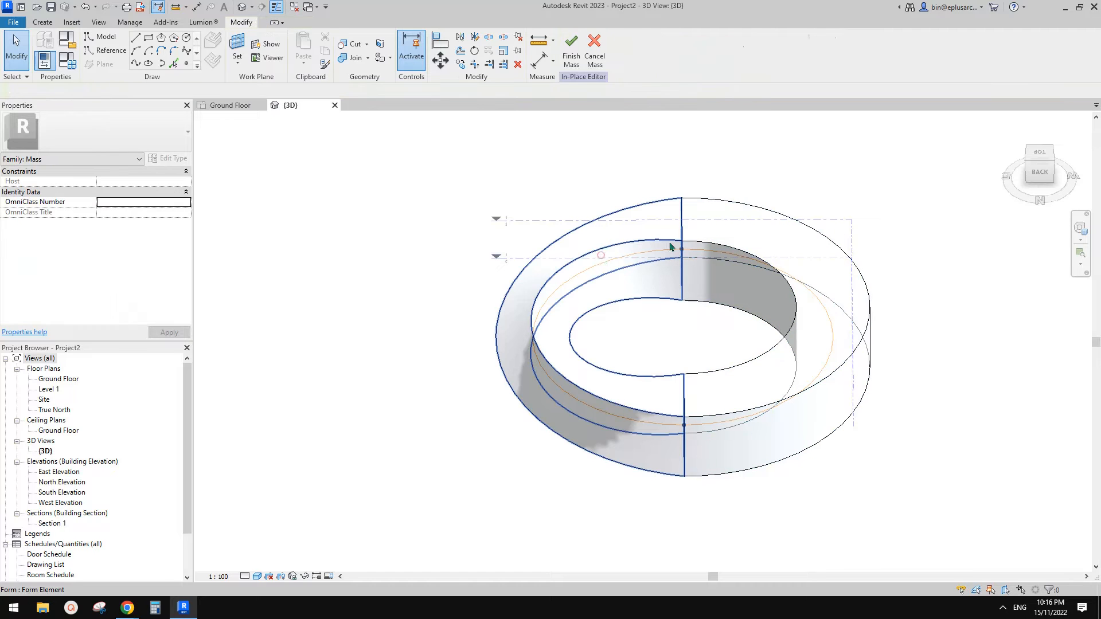
pyautogui.press('Delete')
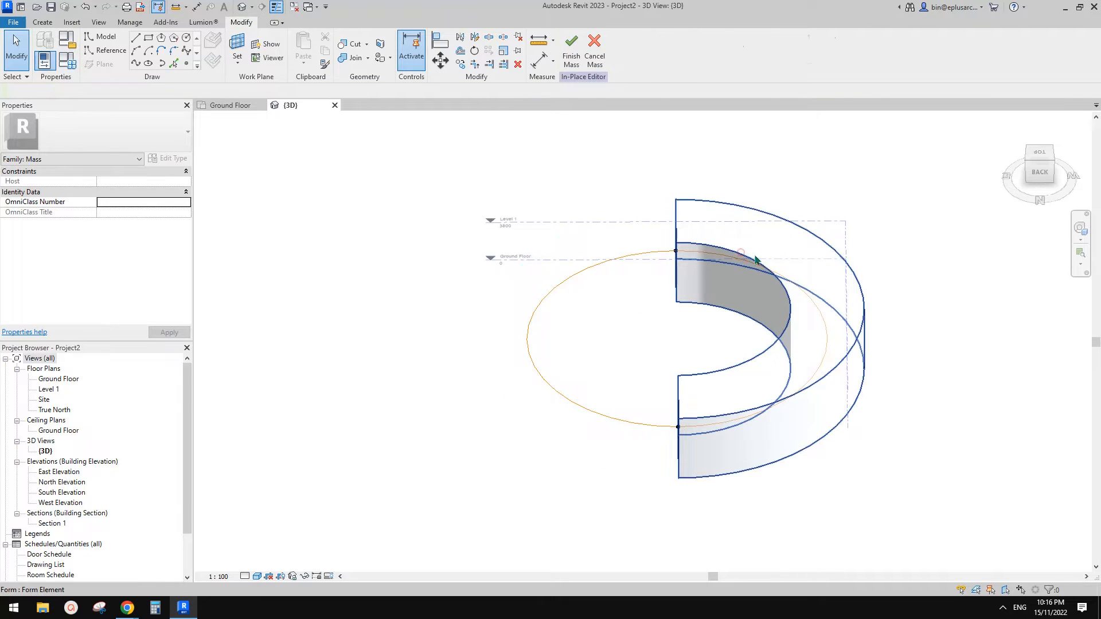
pyautogui.click(755, 259)
pyautogui.press('Delete')
pyautogui.keyDown('shift'); pyautogui.moveTo(697, 236); pyautogui.dragTo(794, 287, button='middle'); pyautogui.keyUp('shift')
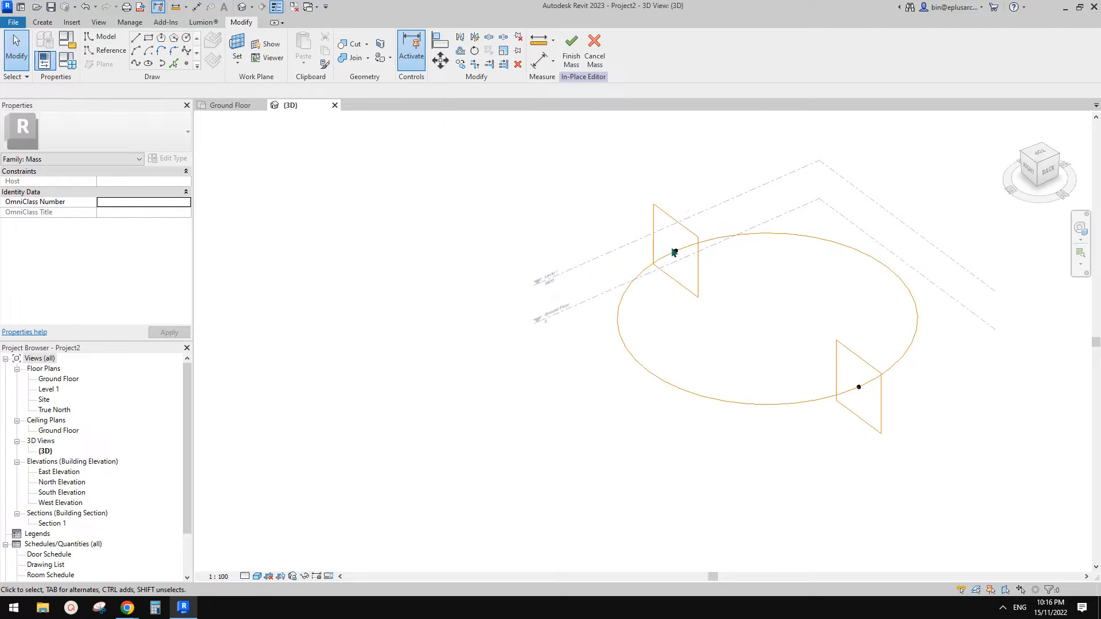
# Slide one of the two coinciding profile points at the near joint a short way along its own half-circle arc.
pyautogui.keyDown('shift'); pyautogui.moveTo(674, 253); pyautogui.dragTo(771, 283, button='middle'); pyautogui.keyUp('shift')
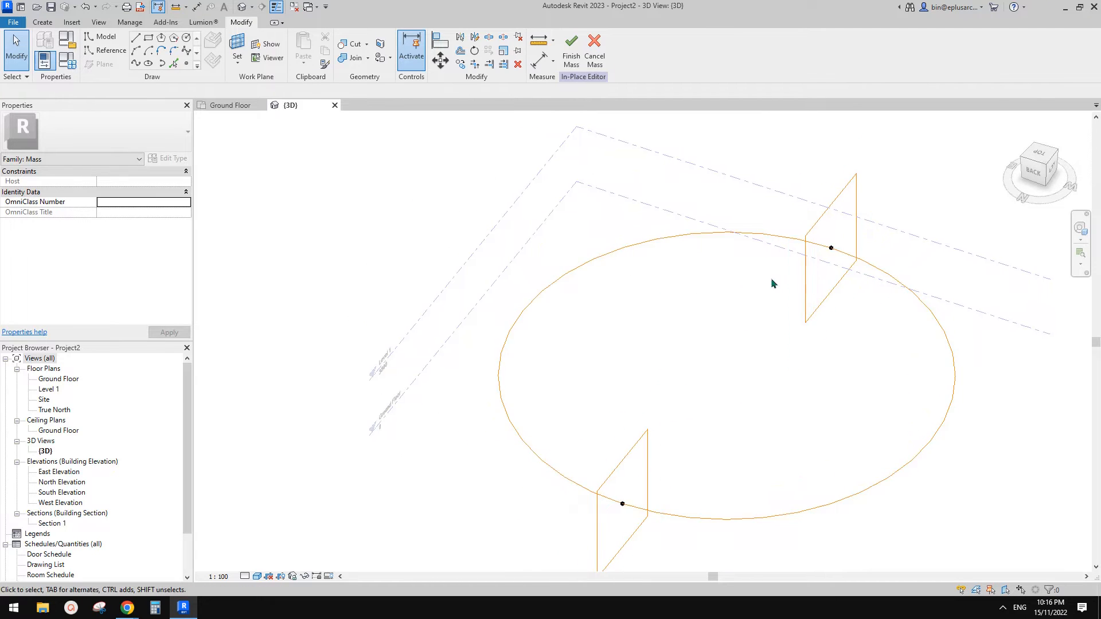
pyautogui.moveTo(679, 411); pyautogui.dragTo(675, 273, button='middle')
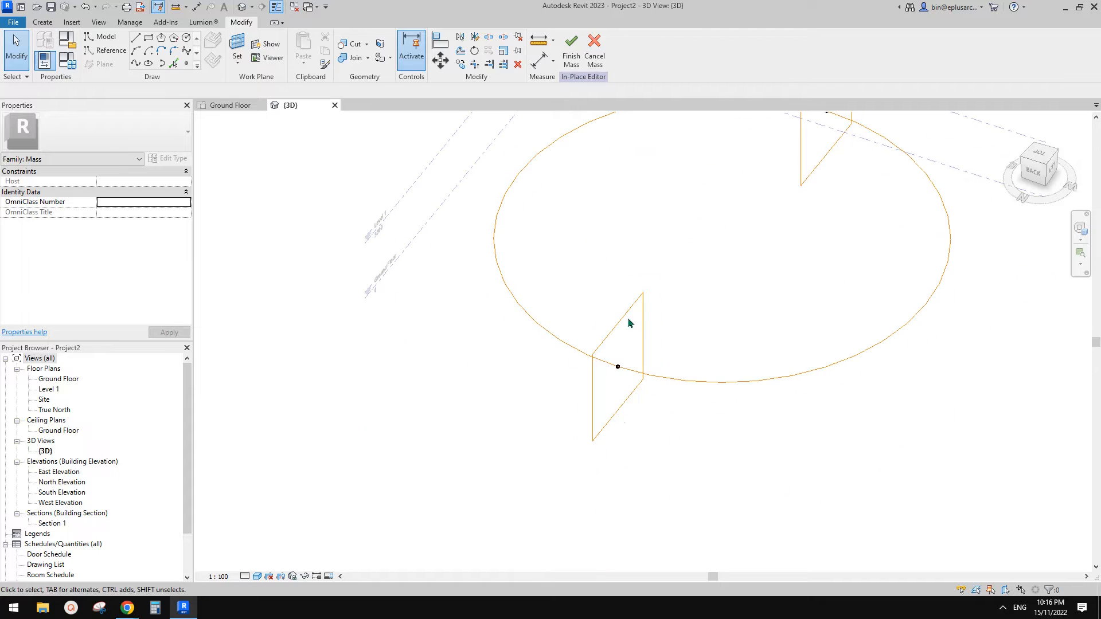
pyautogui.click(618, 368)
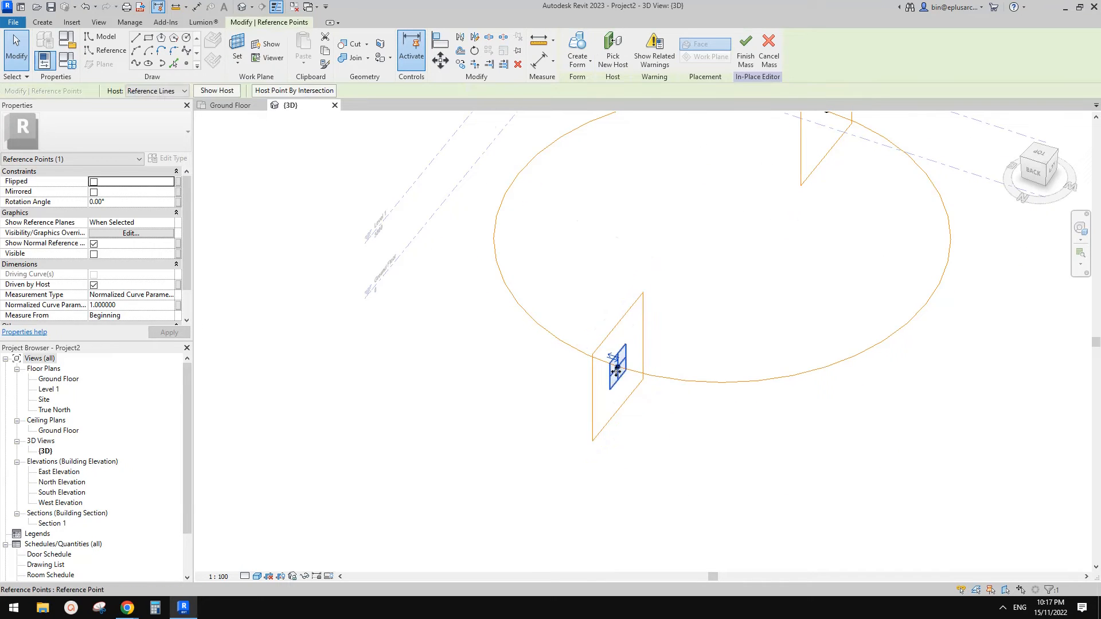
pyautogui.keyDown('ctrl'); pyautogui.moveTo(617, 370); pyautogui.dragTo(541, 327); pyautogui.keyUp('ctrl')
pyautogui.click(592, 255)
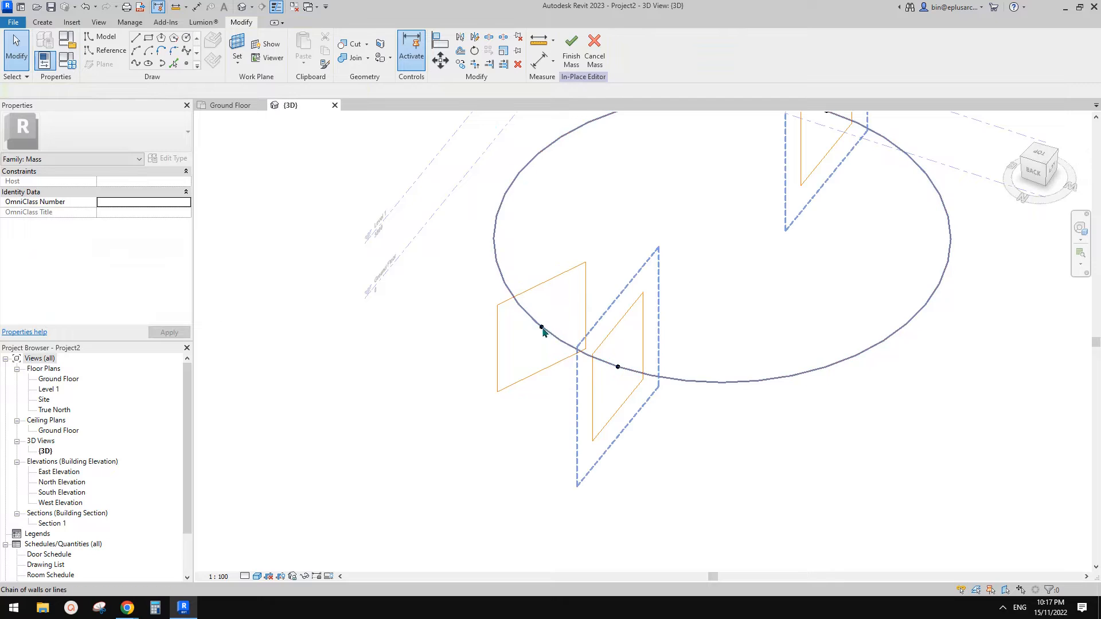
# Copy the separated square profile with its reference point and rehost the copy at the midpoint of the same arc.
pyautogui.click(542, 328)
pyautogui.keyDown('ctrl'); pyautogui.click(548, 282); pyautogui.keyUp('ctrl')
pyautogui.scroll(-1, 549, 281)
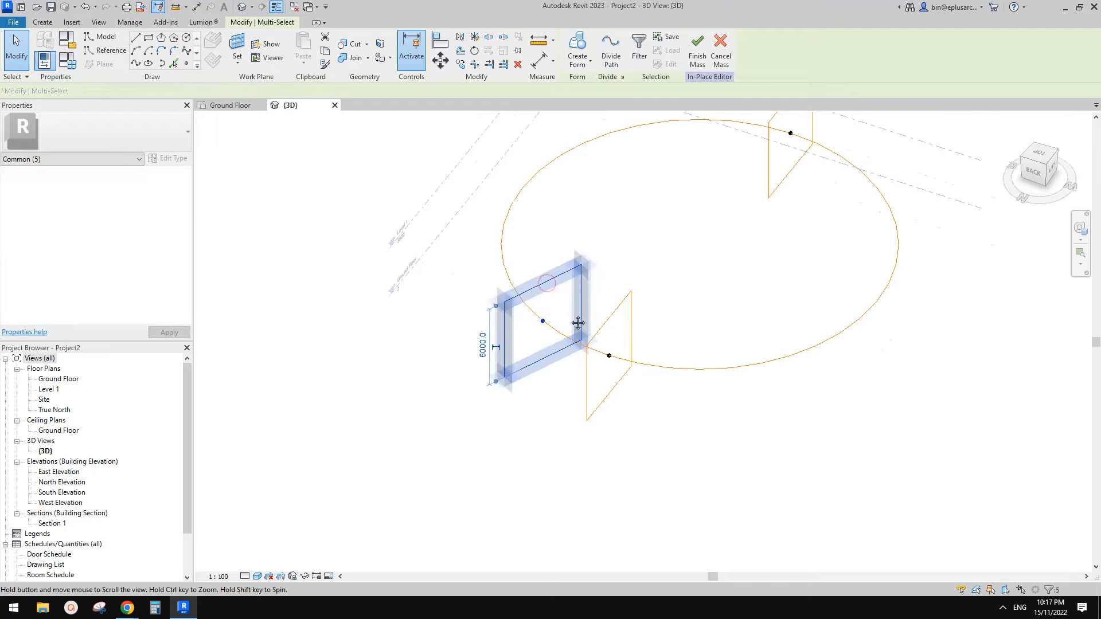
pyautogui.moveTo(577, 322); pyautogui.dragTo(595, 364, button='middle')
pyautogui.keyDown('ctrl'); pyautogui.moveTo(589, 322); pyautogui.dragTo(460, 228); pyautogui.keyUp('ctrl')
pyautogui.click(459, 230)
pyautogui.click(433, 271)
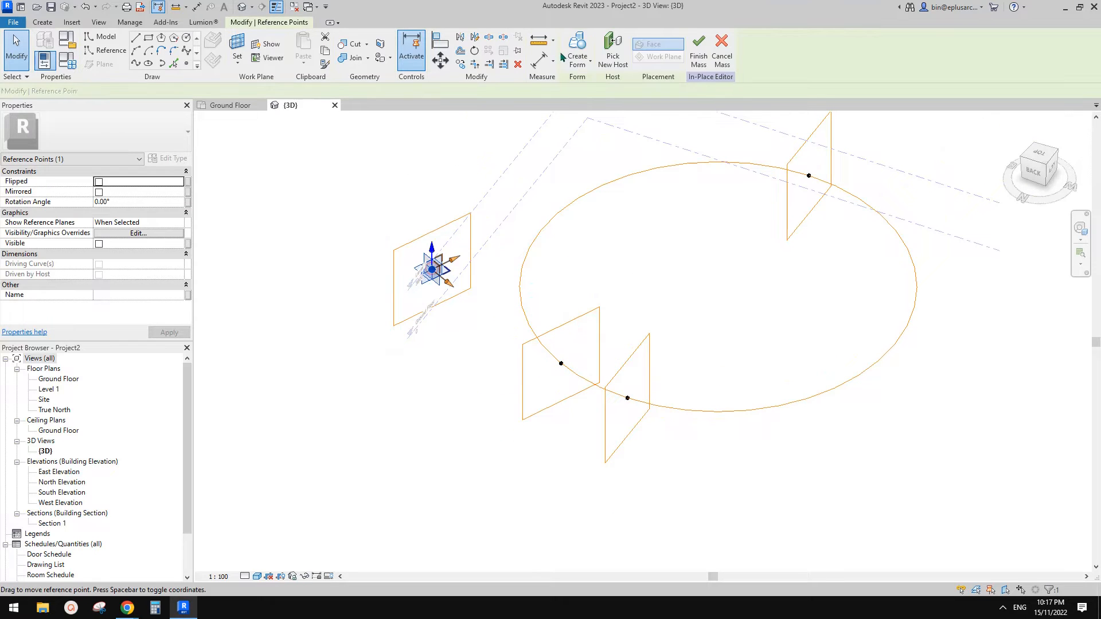
pyautogui.moveTo(432, 271); pyautogui.dragTo(541, 230)
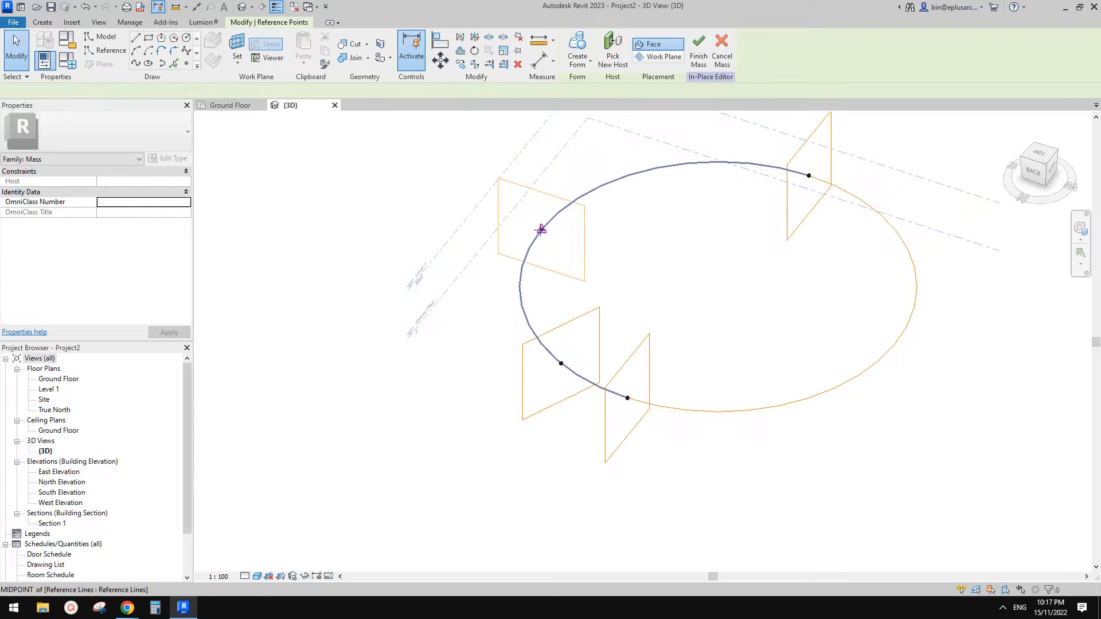
pyautogui.click(541, 230)
# Copy the new mid-arc profile with its point and rehost the copy at the middle of the opposite half-circle arc.
pyautogui.moveTo(440, 154); pyautogui.dragTo(624, 289)
pyautogui.keyDown('ctrl'); pyautogui.moveTo(594, 270); pyautogui.dragTo(630, 243); pyautogui.keyUp('ctrl')
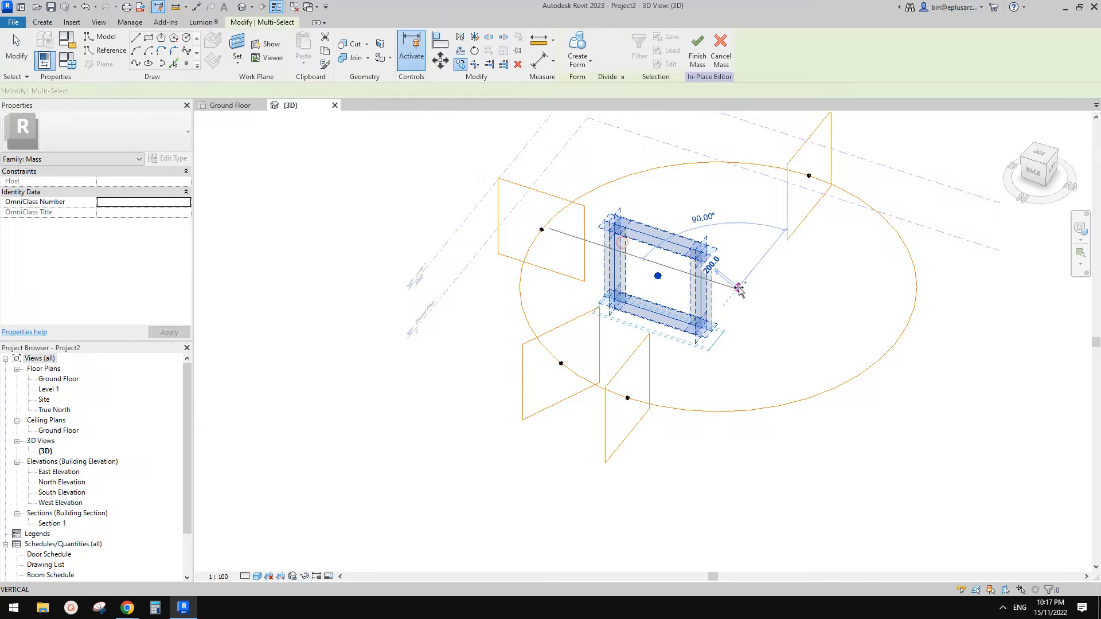
pyautogui.click(737, 287)
pyautogui.click(738, 287)
pyautogui.click(659, 275)
pyautogui.click(610, 55)
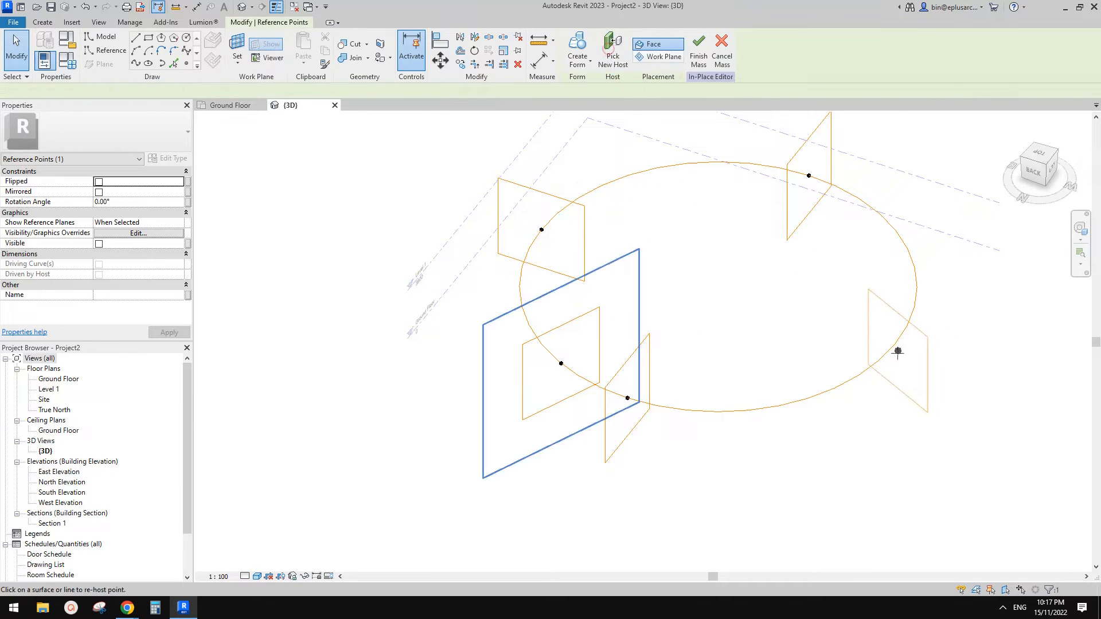
pyautogui.click(894, 344)
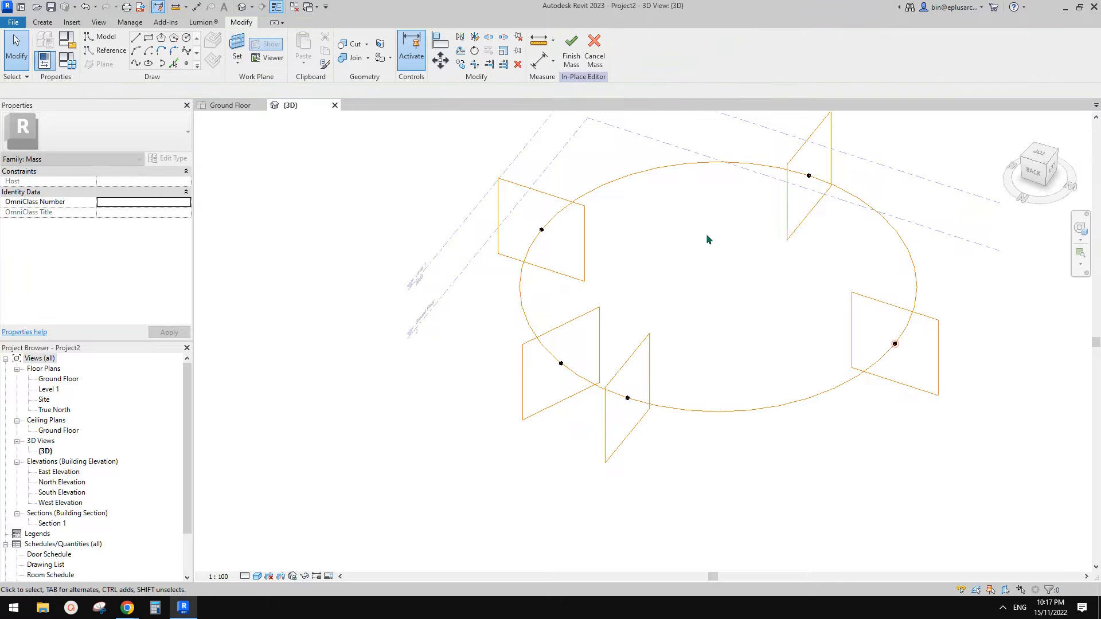
# Slide one coinciding profile point at the far joint along its arc so the two end profiles there are separated.
pyautogui.keyDown('shift'); pyautogui.moveTo(708, 239); pyautogui.dragTo(720, 323, button='middle'); pyautogui.keyUp('shift')
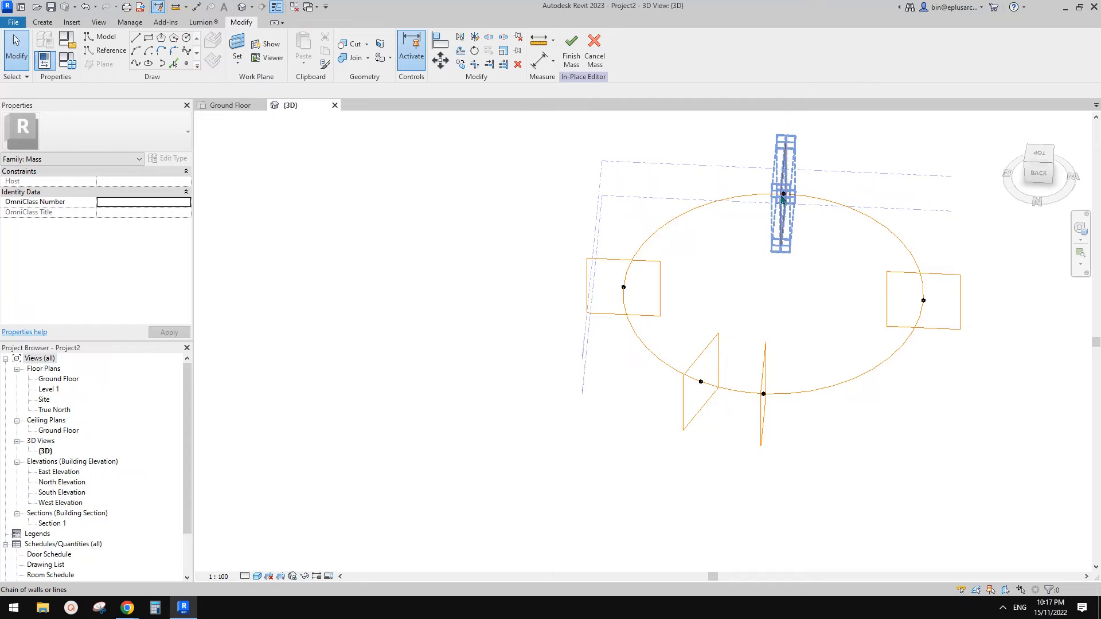
pyautogui.moveTo(780, 203)
pyautogui.keyDown('shift'); pyautogui.mouseDown(button='middle')
pyautogui.moveTo(784, 219)
pyautogui.moveTo(784, 197)
pyautogui.mouseUp(button='middle'); pyautogui.keyUp('shift')
pyautogui.keyDown('ctrl'); pyautogui.moveTo(782, 196); pyautogui.dragTo(749, 208); pyautogui.keyUp('ctrl')
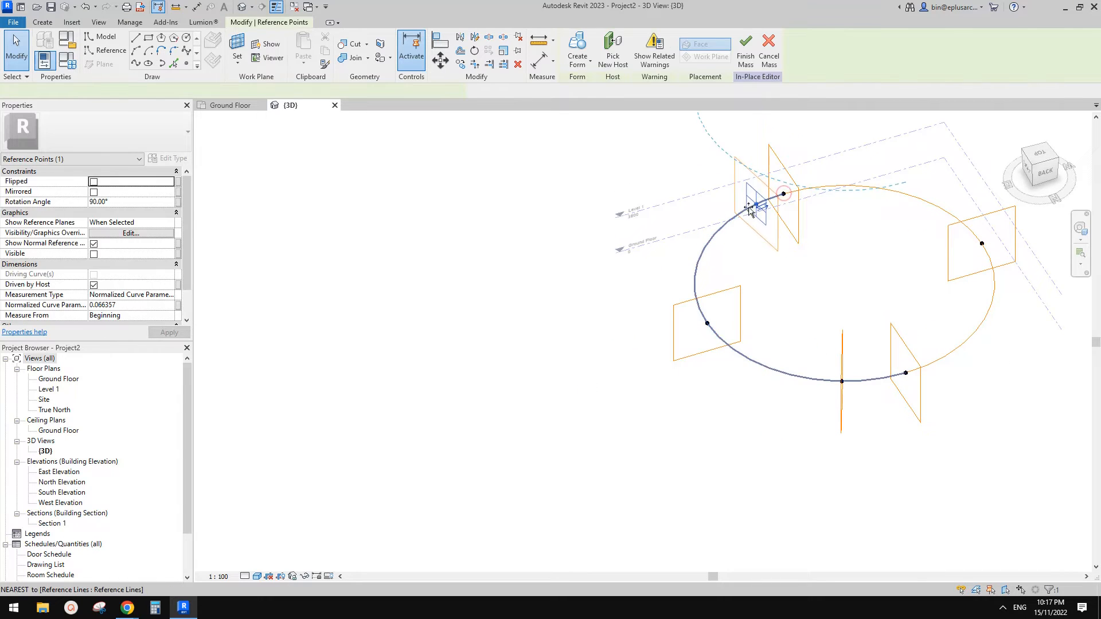
pyautogui.keyDown('shift'); pyautogui.moveTo(837, 273); pyautogui.dragTo(1000, 337, button='middle'); pyautogui.keyUp('shift')
pyautogui.click(768, 262)
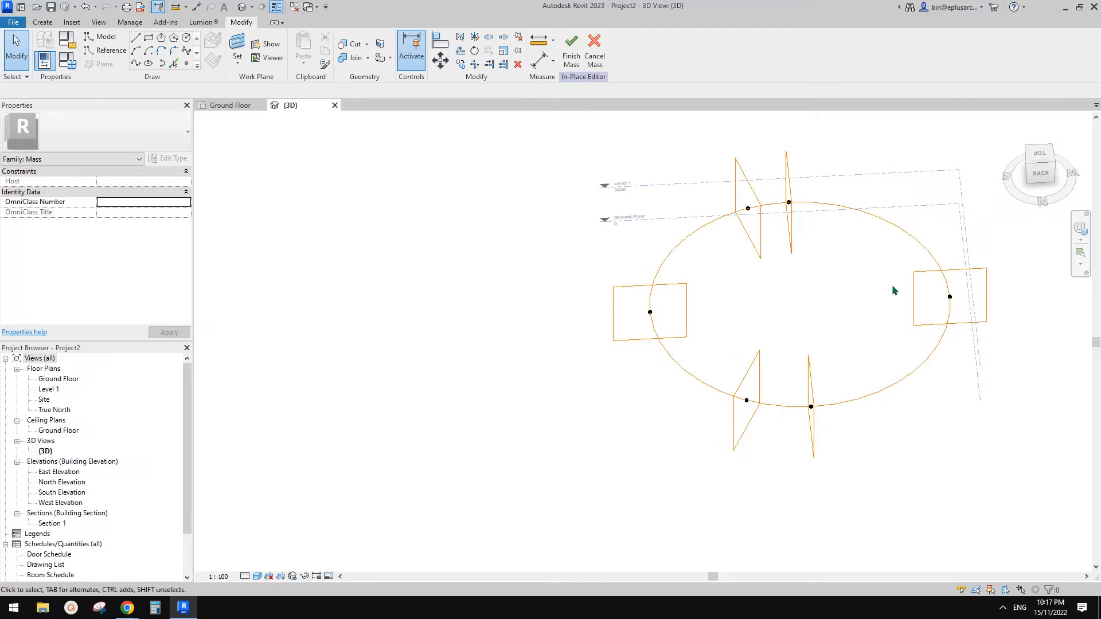
# Create a half-ring solid form from the two end profiles, the middle profile and the arc with profiles still at its ends.
pyautogui.keyDown('shift'); pyautogui.moveTo(892, 287); pyautogui.dragTo(694, 332, button='middle'); pyautogui.keyUp('shift')
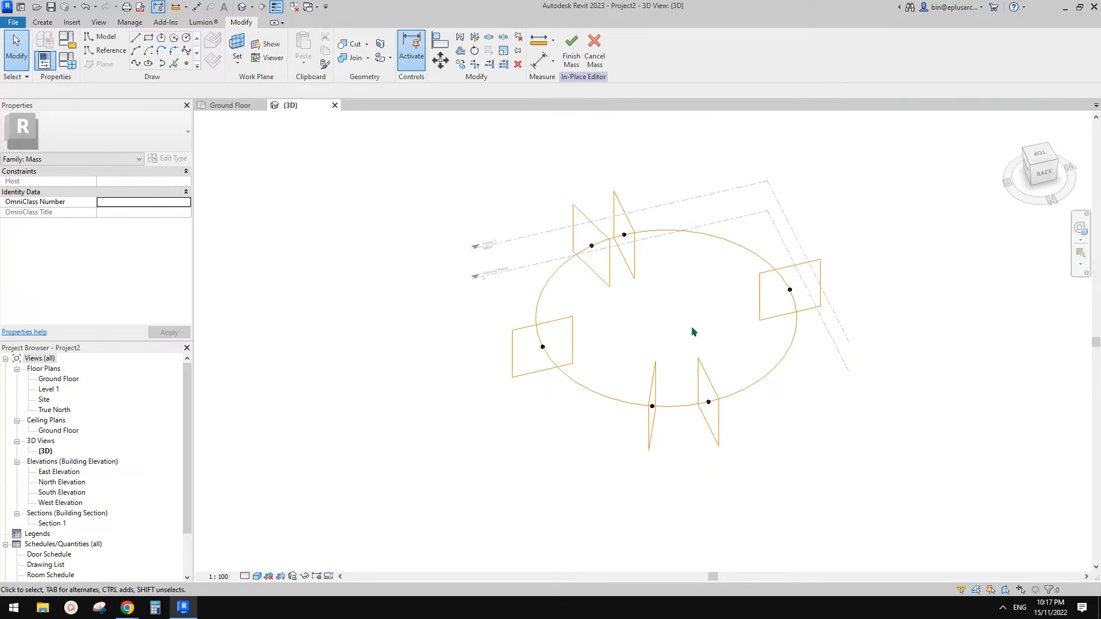
pyautogui.click(628, 216)
pyautogui.keyDown('ctrl'); pyautogui.click(803, 262); pyautogui.keyUp('ctrl')
pyautogui.keyDown('ctrl'); pyautogui.click(716, 429); pyautogui.keyUp('ctrl')
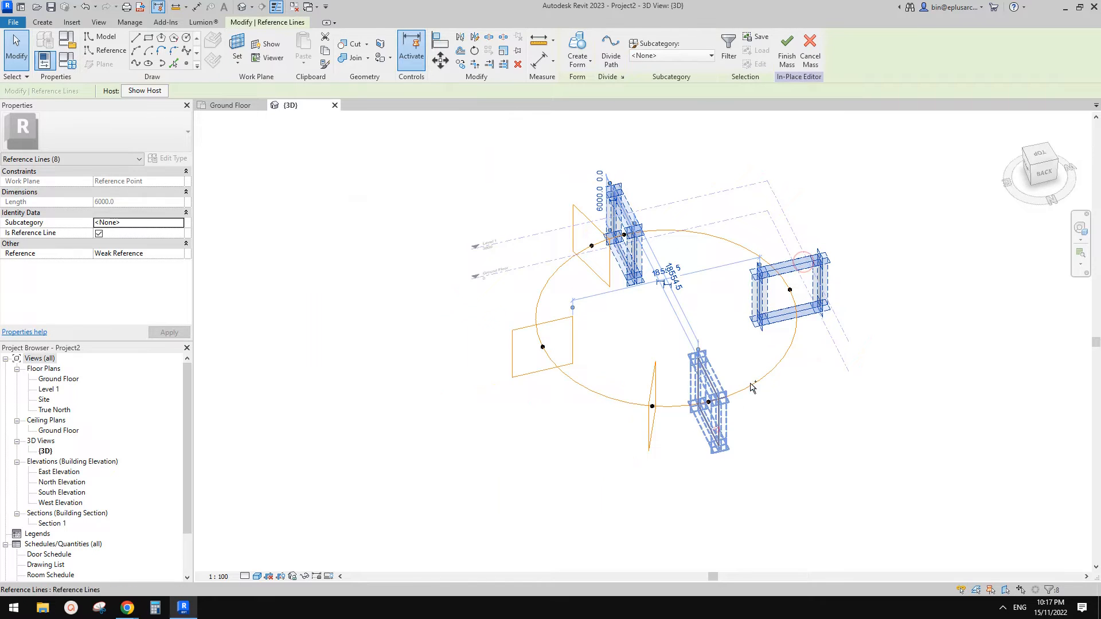
pyautogui.keyDown('ctrl'); pyautogui.click(763, 384); pyautogui.keyUp('ctrl')
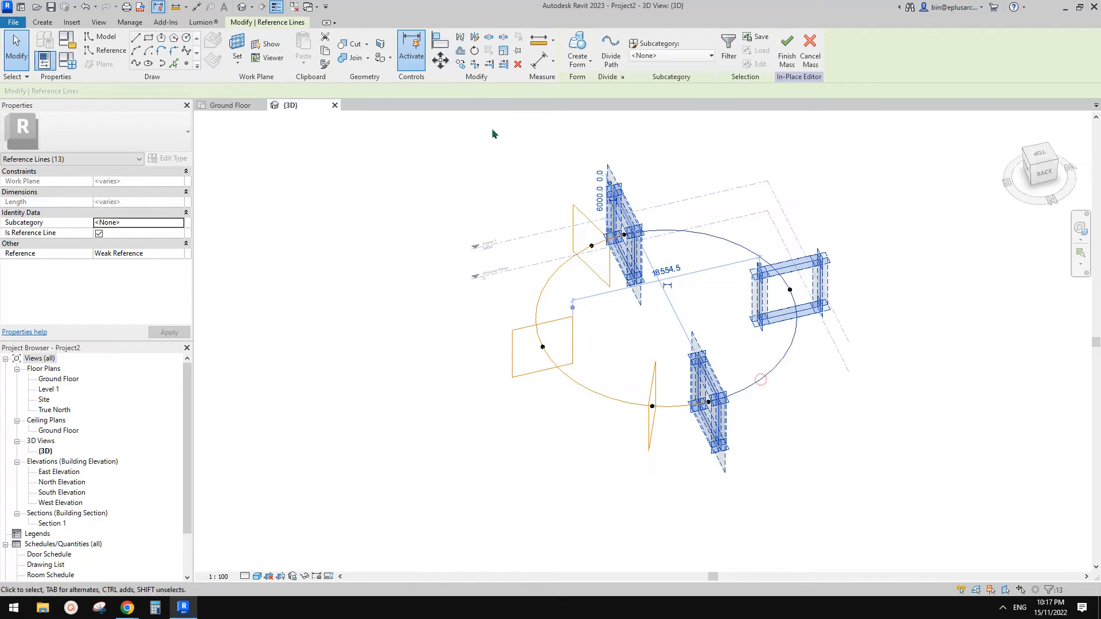
pyautogui.click(573, 43)
pyautogui.scroll(2, 826, 274)
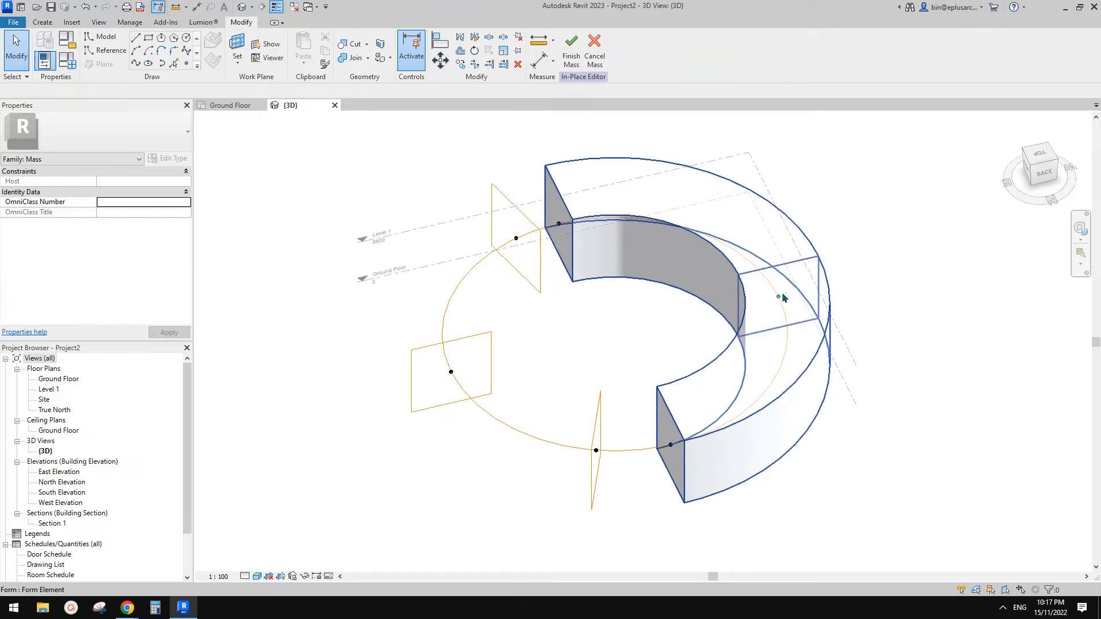
# Set the rotation angle of the half ring's near-end reference point to 90°, and rotate its middle profile's point.
pyautogui.click(598, 450)
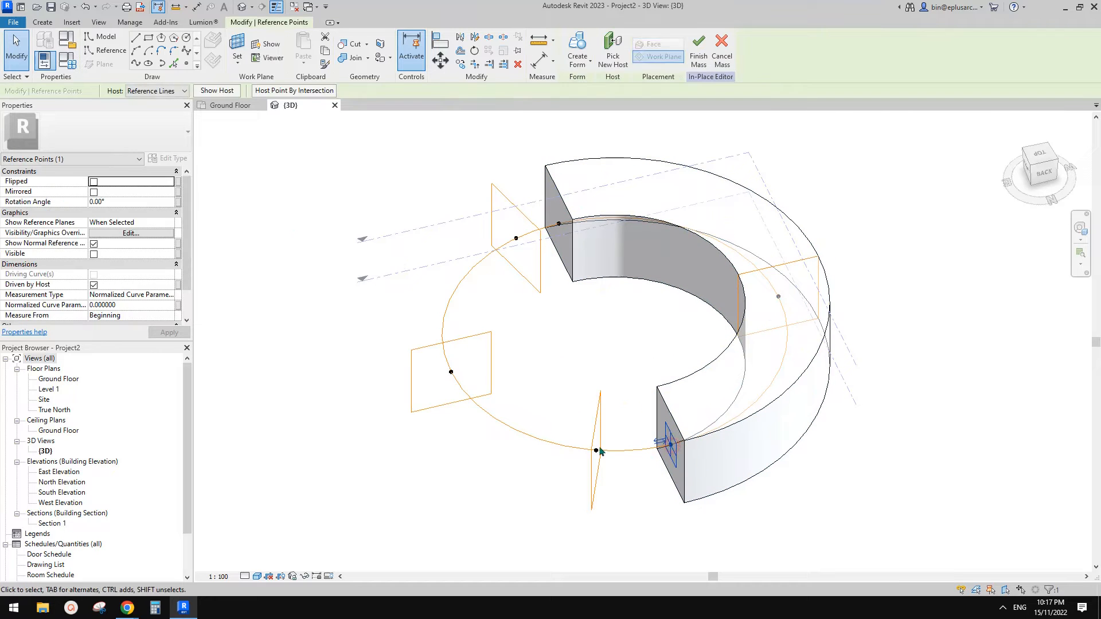
pyautogui.press('Return')
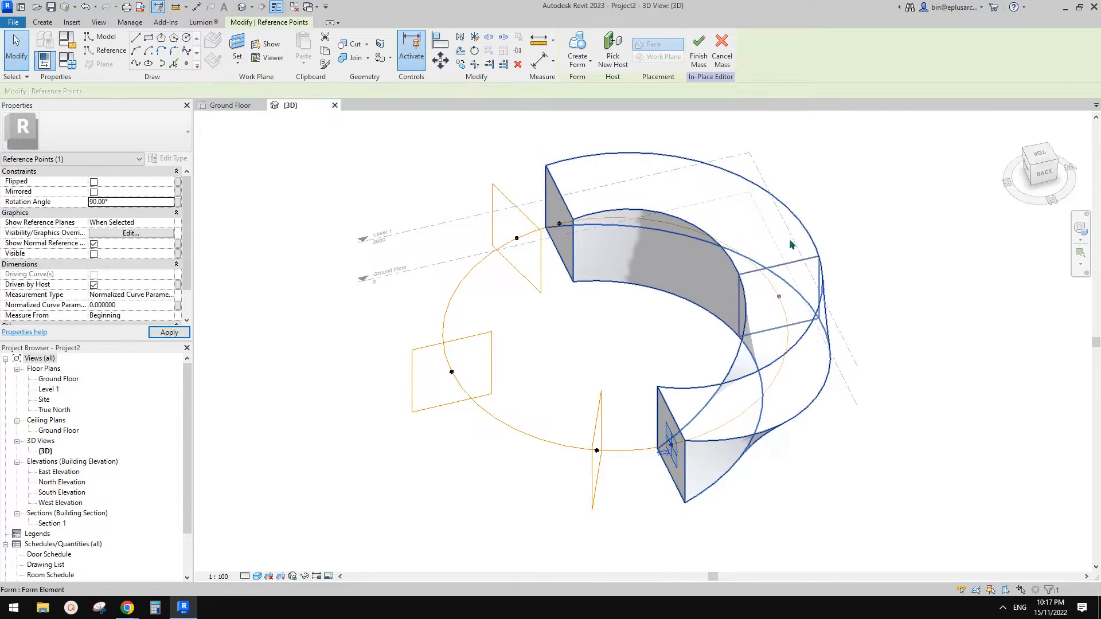
pyautogui.click(778, 296)
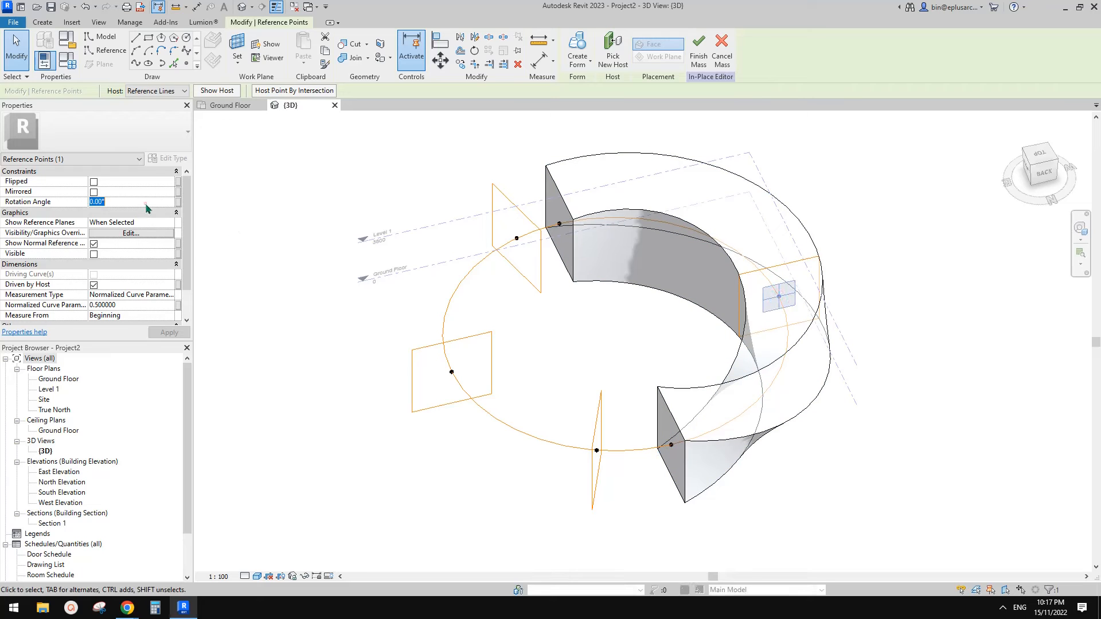
pyautogui.click(823, 214)
pyautogui.keyDown('shift'); pyautogui.moveTo(871, 298); pyautogui.dragTo(850, 306, button='middle'); pyautogui.keyUp('shift')
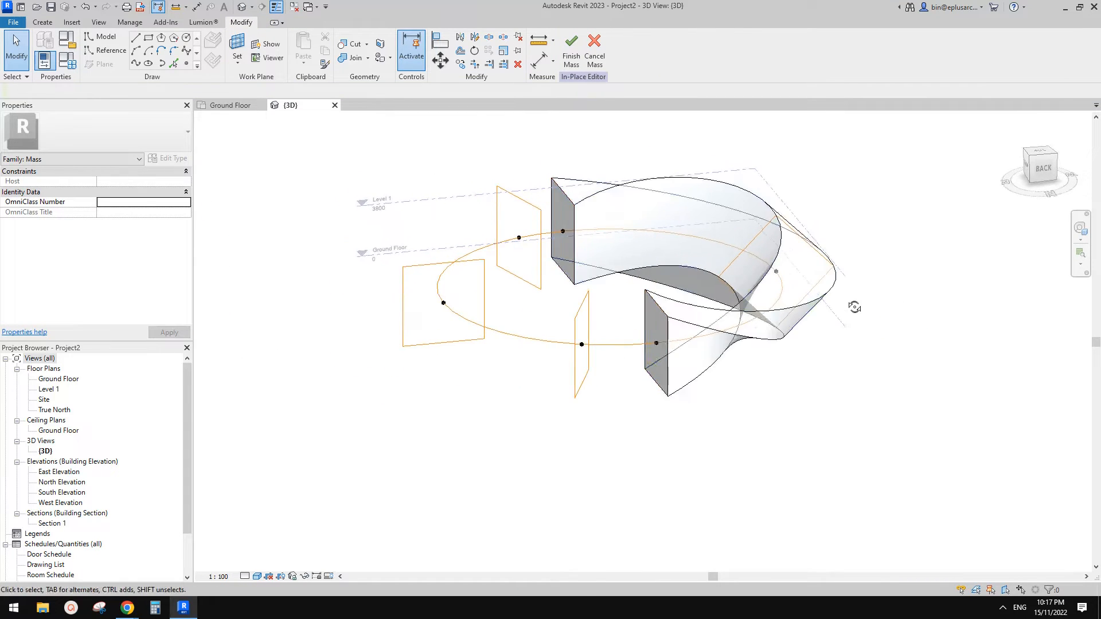
# Change the middle profile point's rotation to a negative angle and inspect the half ring's twist.
pyautogui.click(777, 273)
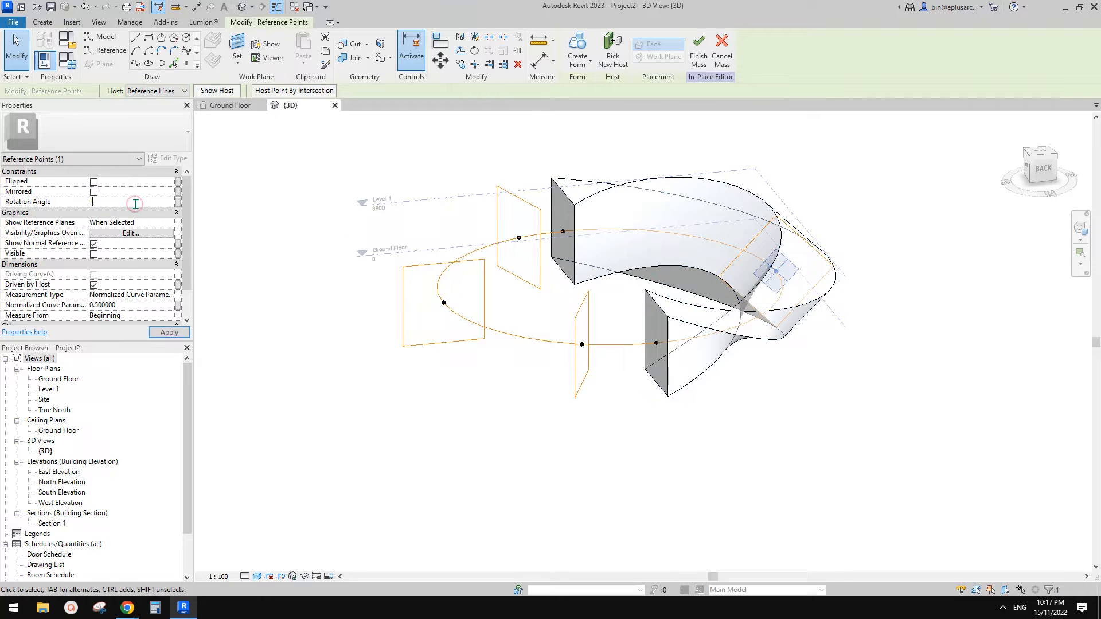
pyautogui.middleClick(822, 228)
pyautogui.scroll(-1, 849, 270)
pyautogui.keyDown('shift'); pyautogui.moveTo(932, 300); pyautogui.dragTo(891, 349, button='middle'); pyautogui.keyUp('shift')
pyautogui.click(996, 324)
pyautogui.keyDown('shift'); pyautogui.moveTo(764, 411); pyautogui.dragTo(670, 378, button='middle'); pyautogui.keyUp('shift')
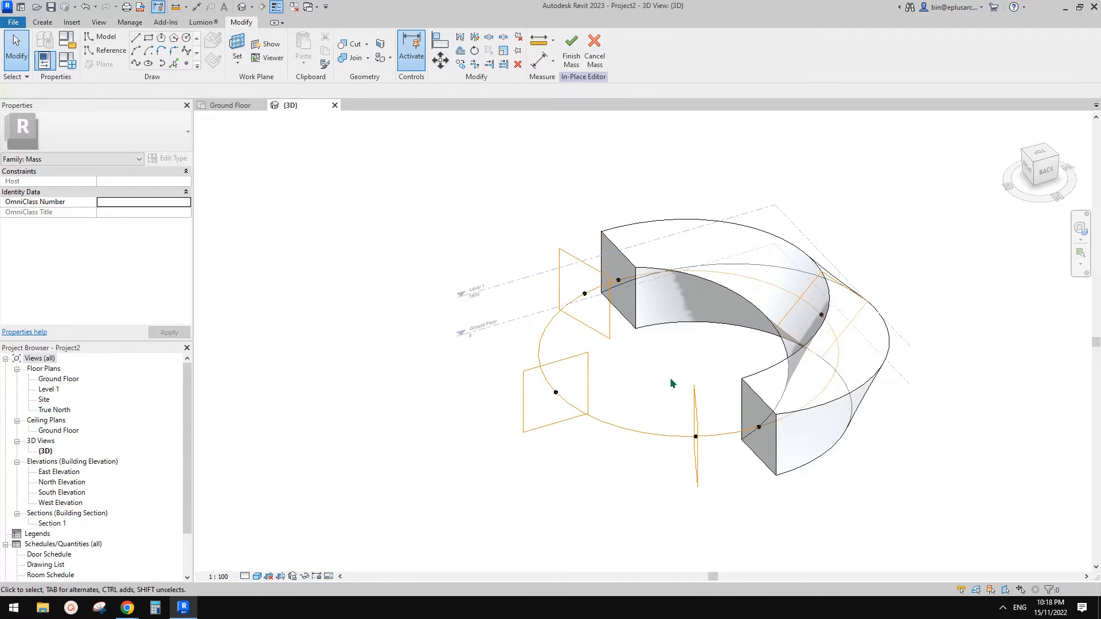
# Create the second half-ring solid form from the remaining two end profiles, the middle profile and their arc.
pyautogui.keyDown('shift'); pyautogui.moveTo(700, 422); pyautogui.dragTo(754, 431, button='middle'); pyautogui.keyUp('shift')
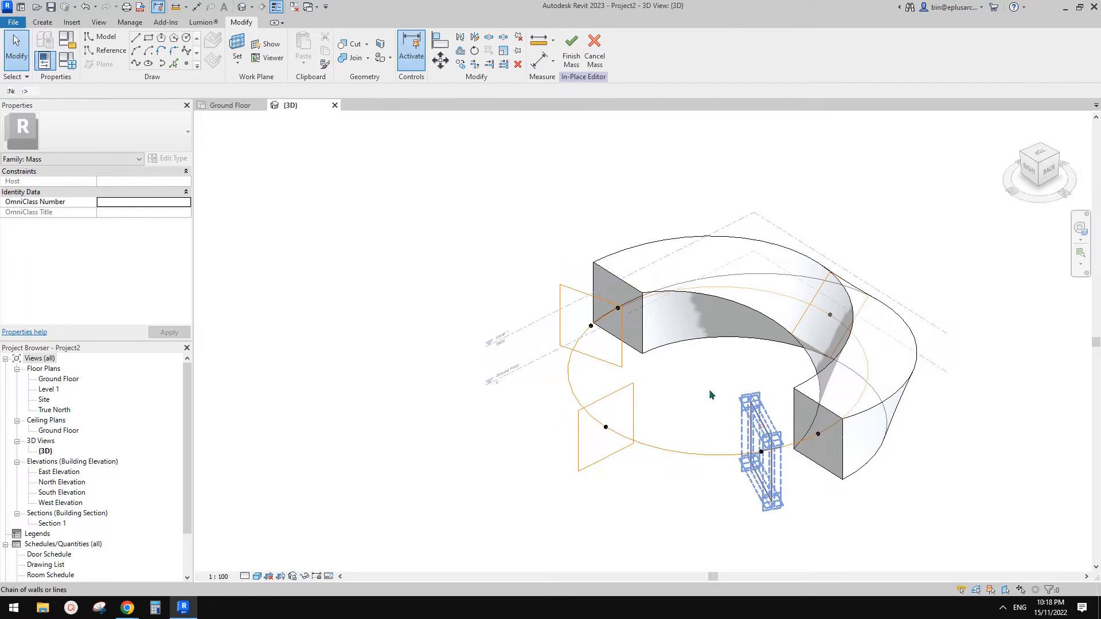
pyautogui.press('Tab')
pyautogui.keyDown('ctrl'); pyautogui.click(583, 294); pyautogui.keyUp('ctrl')
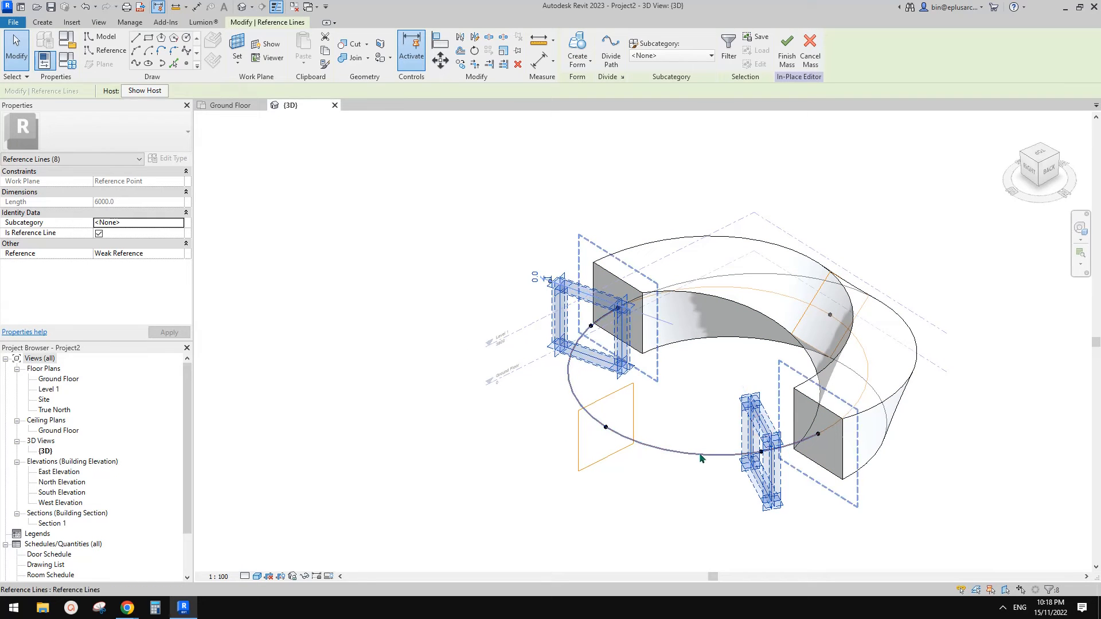
pyautogui.keyDown('ctrl'); pyautogui.click(700, 454); pyautogui.keyUp('ctrl')
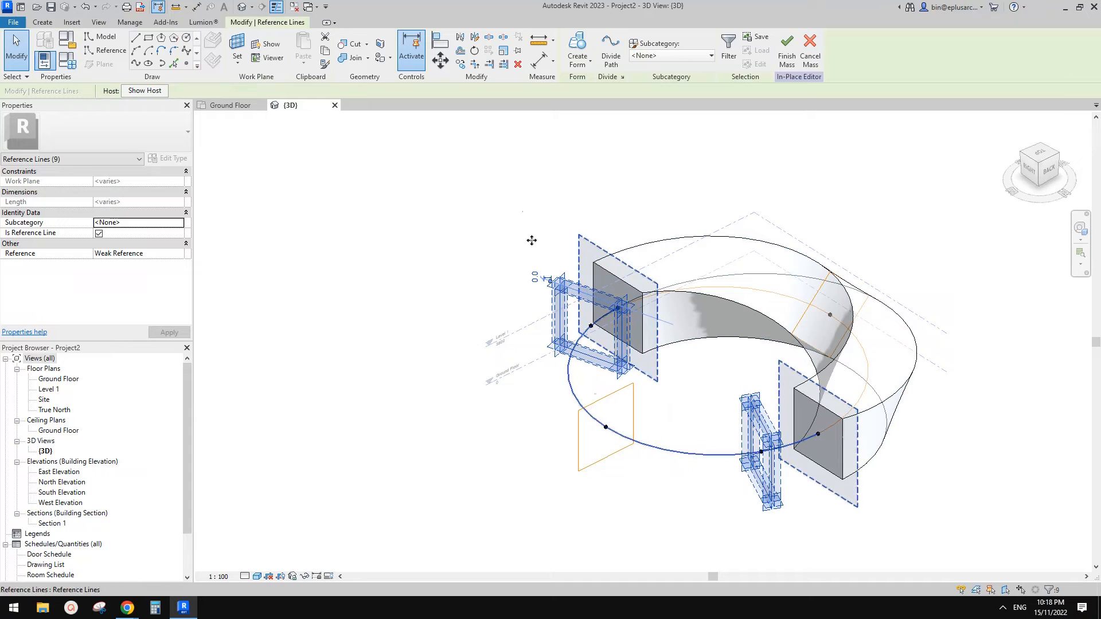
pyautogui.keyDown('shift'); pyautogui.moveTo(725, 296); pyautogui.dragTo(666, 330, button='middle'); pyautogui.keyUp('shift')
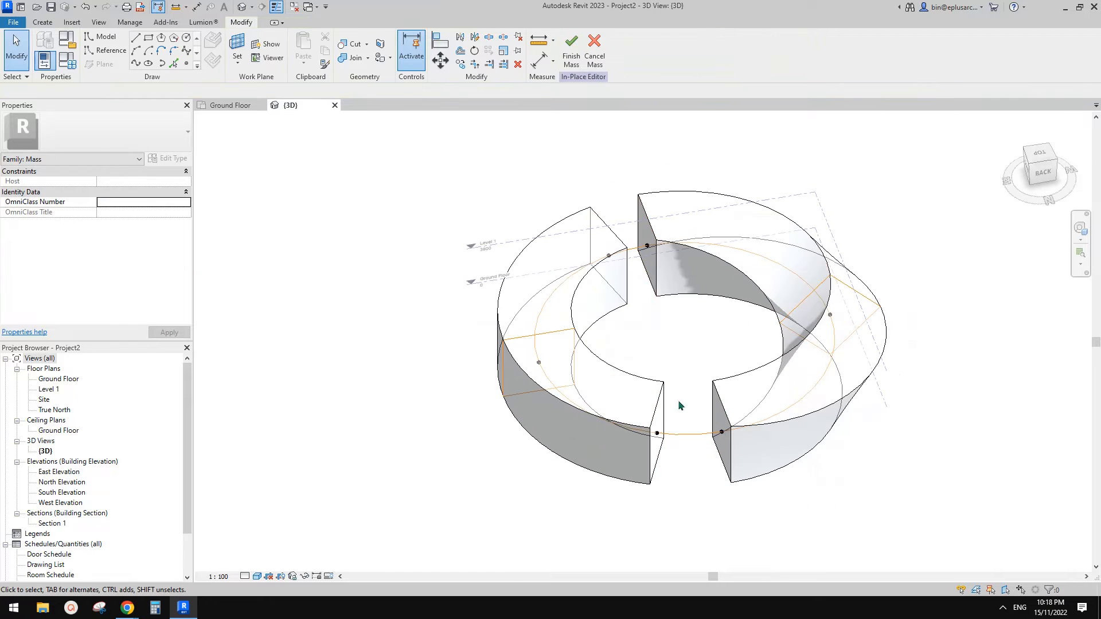
# Move the second half ring's near-end profile point onto the joint and set its rotation angle to 90°.
pyautogui.press('Tab')
pyautogui.moveTo(657, 435); pyautogui.dragTo(722, 433)
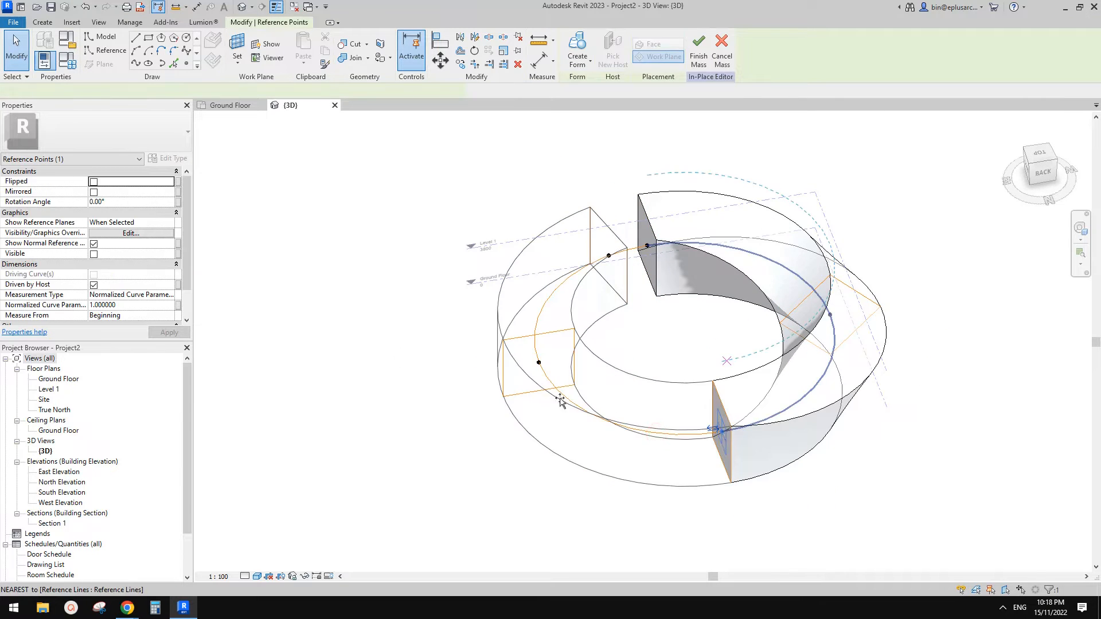
pyautogui.click(133, 205)
pyautogui.write('90')
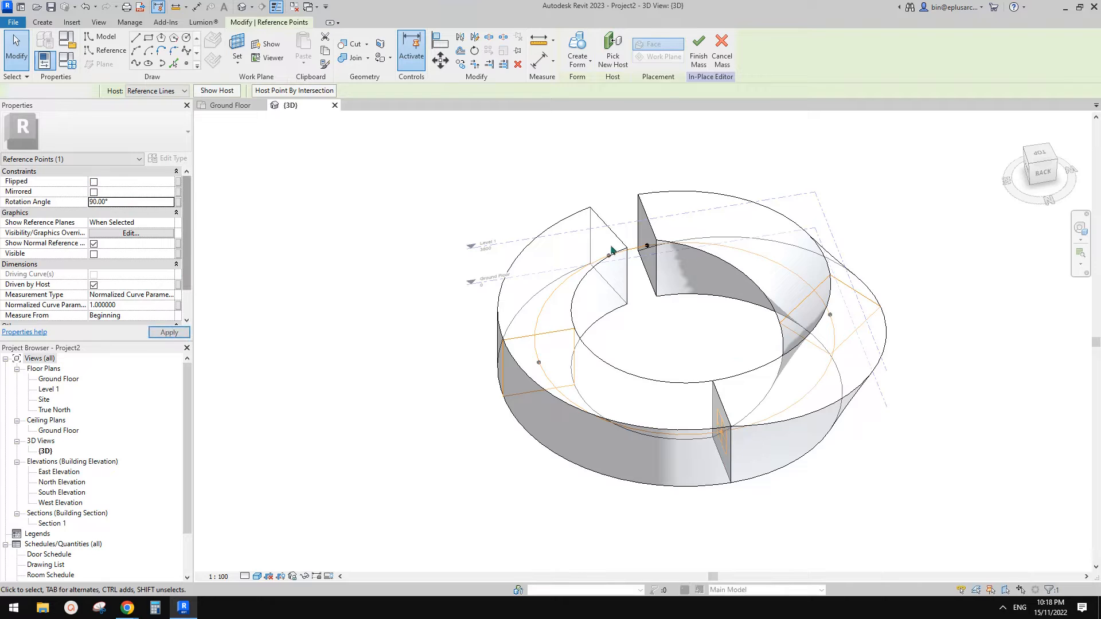
pyautogui.press('Escape')
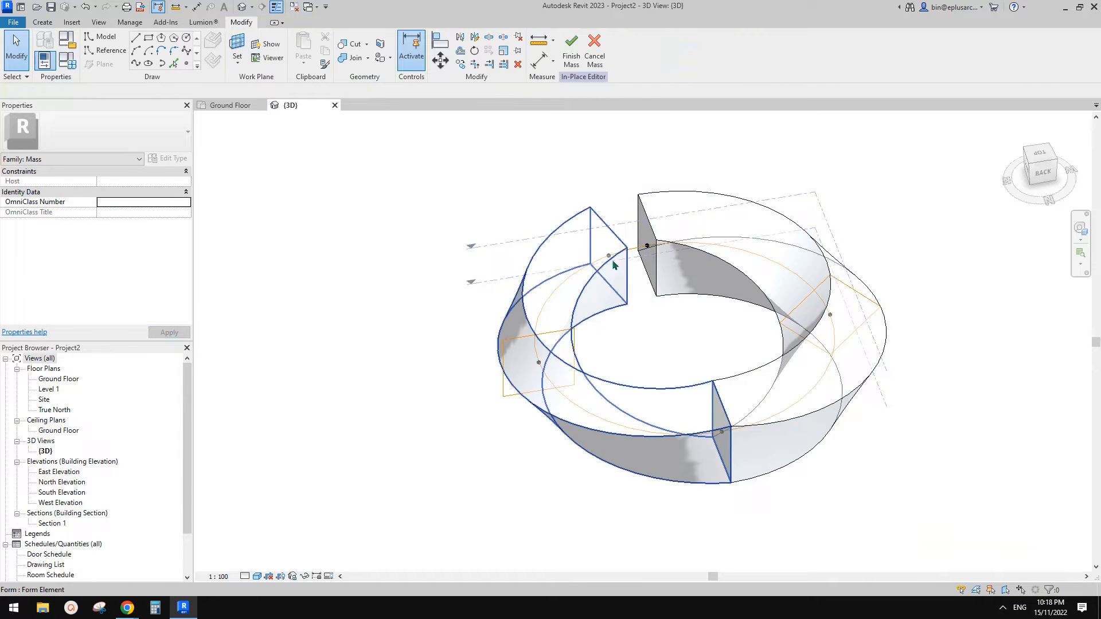
# Move the second half ring's far-end profile point onto the joint to close the ring, and inspect both middle twists.
pyautogui.click(609, 256)
pyautogui.keyDown('shift'); pyautogui.moveTo(611, 258); pyautogui.dragTo(793, 300, button='middle'); pyautogui.keyUp('shift')
pyautogui.press('Escape')
pyautogui.keyDown('shift'); pyautogui.moveTo(825, 341); pyautogui.dragTo(872, 310, button='middle'); pyautogui.keyUp('shift')
pyautogui.keyDown('shift'); pyautogui.moveTo(696, 313); pyautogui.dragTo(718, 325, button='middle'); pyautogui.keyUp('shift')
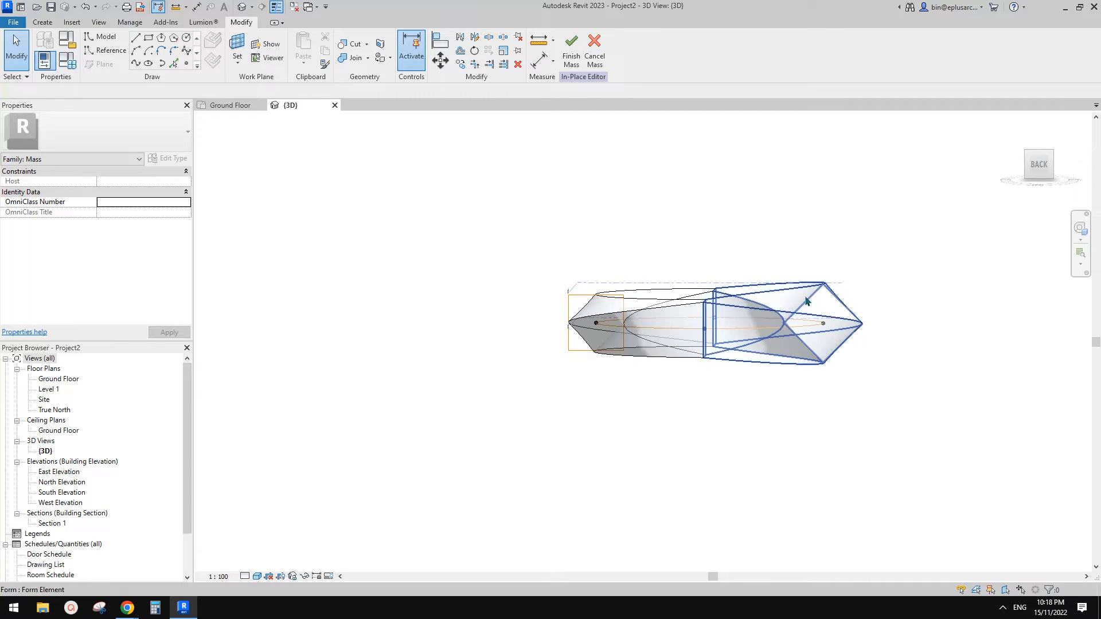
pyautogui.keyDown('shift'); pyautogui.moveTo(805, 301); pyautogui.dragTo(573, 331, button='middle'); pyautogui.keyUp('shift')
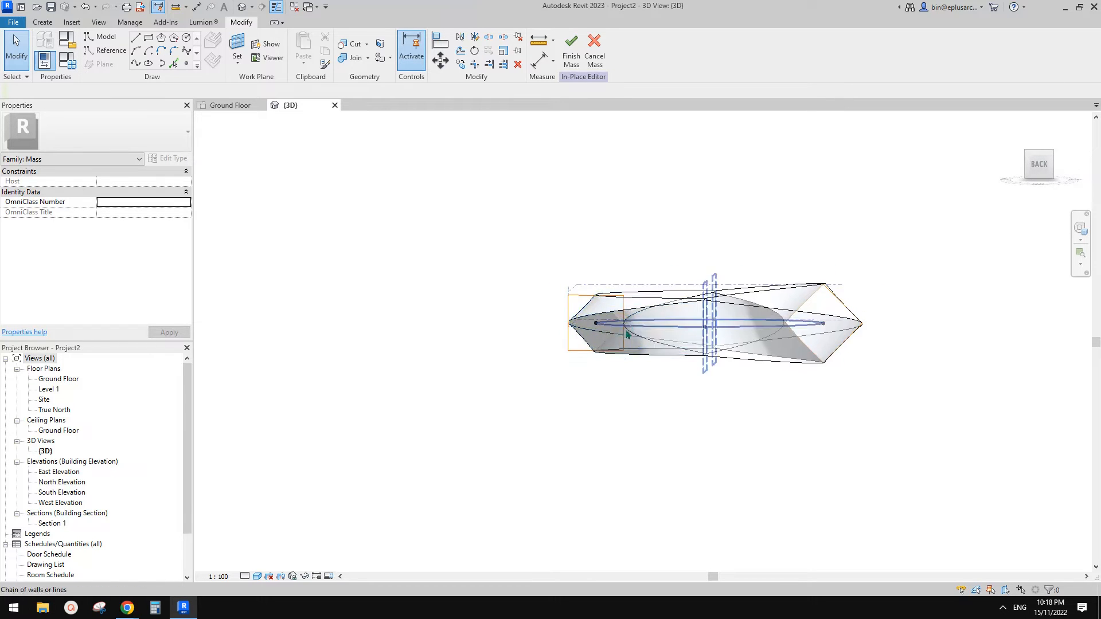
# Delete the second half-ring form and move its two end profile points along the arc away from the joints.
pyautogui.keyDown('shift'); pyautogui.moveTo(602, 298); pyautogui.dragTo(756, 419, button='middle'); pyautogui.keyUp('shift')
pyautogui.click(669, 356)
pyautogui.press('Delete')
pyautogui.scroll(2, 695, 371)
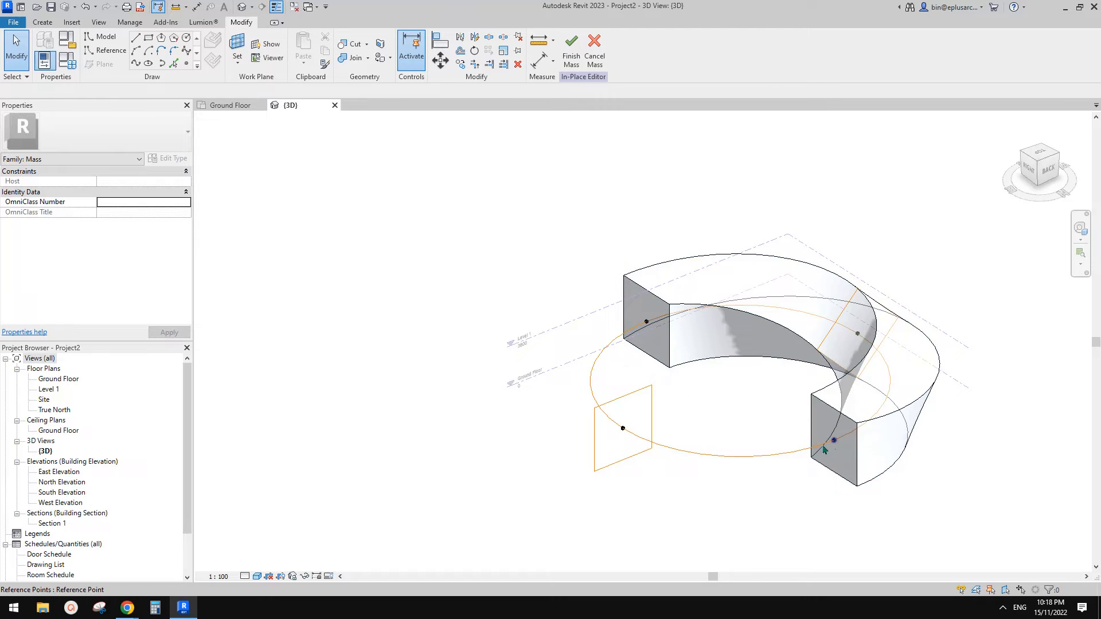
pyautogui.moveTo(824, 450); pyautogui.dragTo(782, 455)
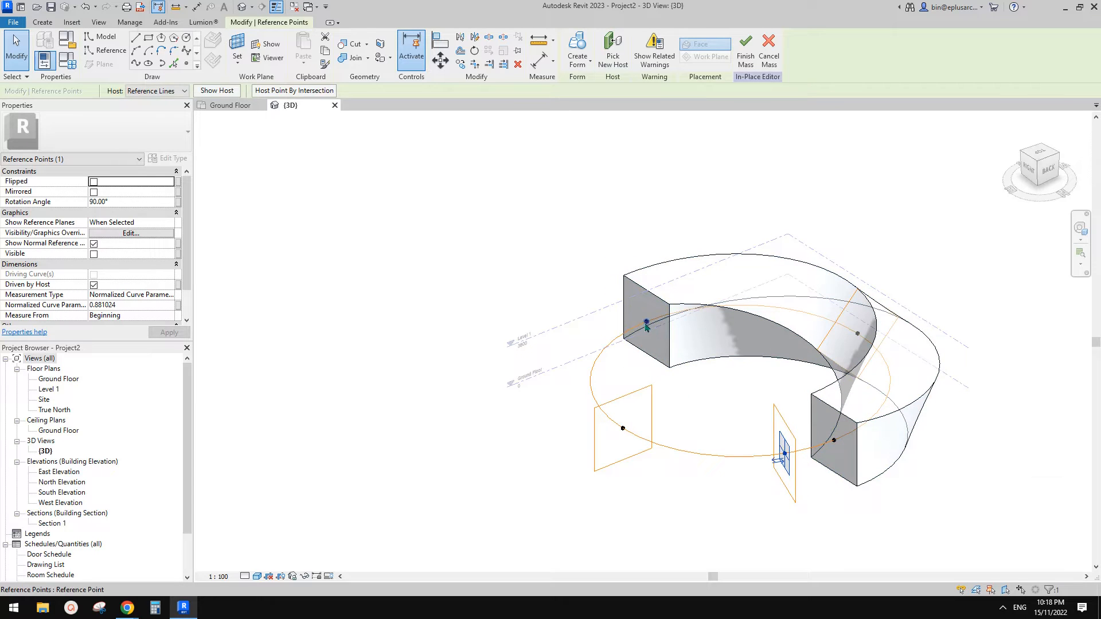
pyautogui.keyDown('shift'); pyautogui.moveTo(640, 356); pyautogui.dragTo(700, 390, button='middle'); pyautogui.keyUp('shift')
pyautogui.click(727, 432)
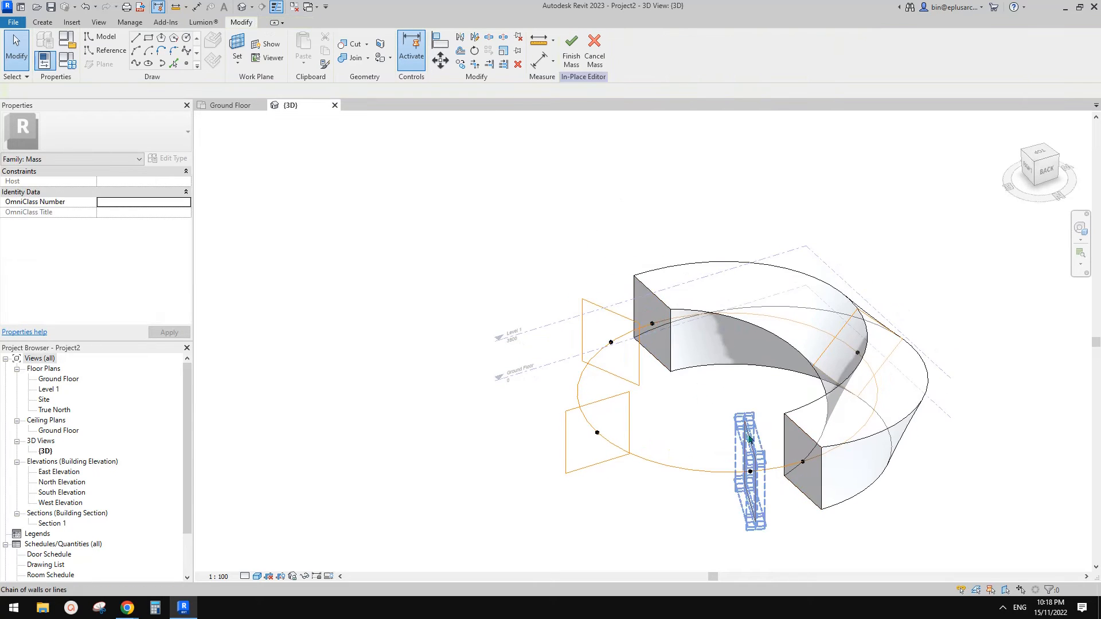
# Create a solid form from the second half's two end profiles, middle profile and half-circle arc.
pyautogui.click(748, 436)
pyautogui.keyDown('ctrl'); pyautogui.click(614, 310); pyautogui.keyUp('ctrl')
pyautogui.keyDown('ctrl'); pyautogui.click(619, 394); pyautogui.keyUp('ctrl')
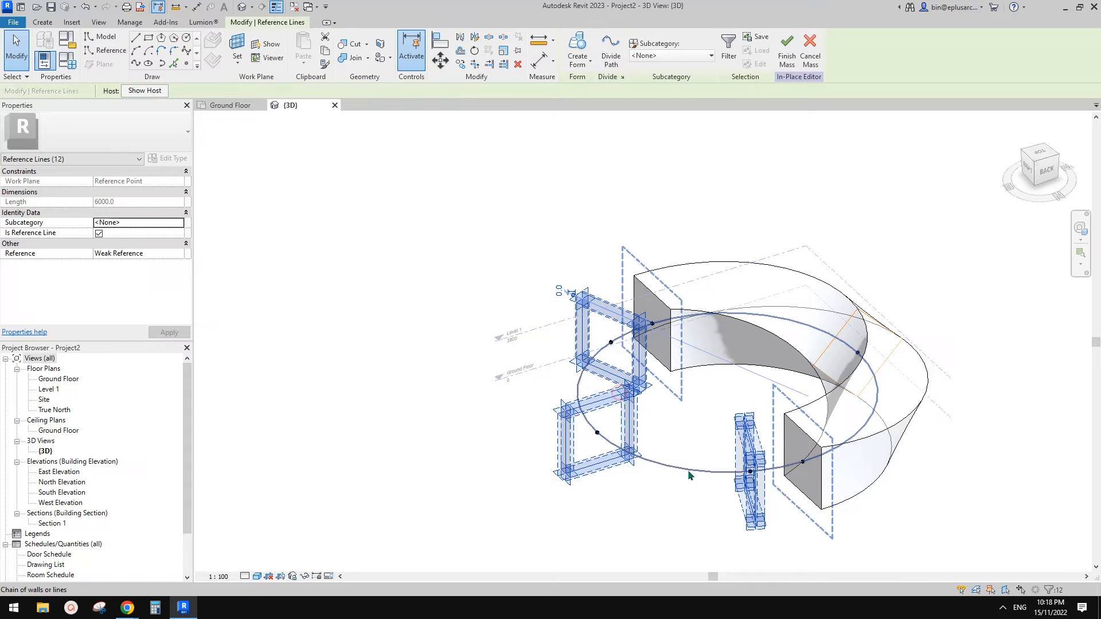
pyautogui.keyDown('ctrl'); pyautogui.click(690, 473); pyautogui.keyUp('ctrl')
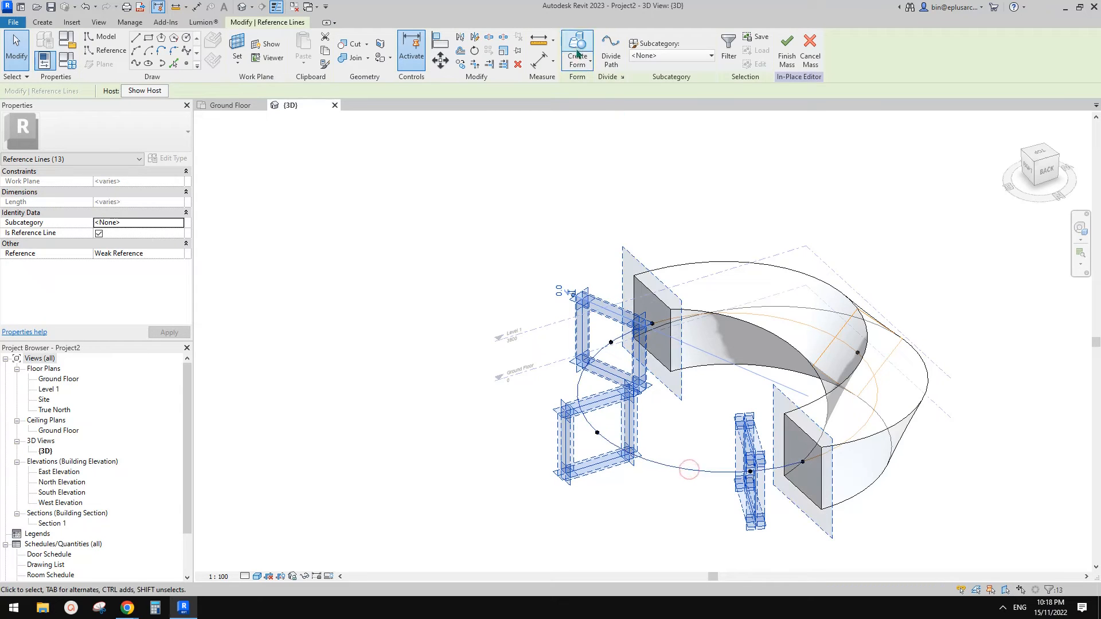
pyautogui.click(578, 48)
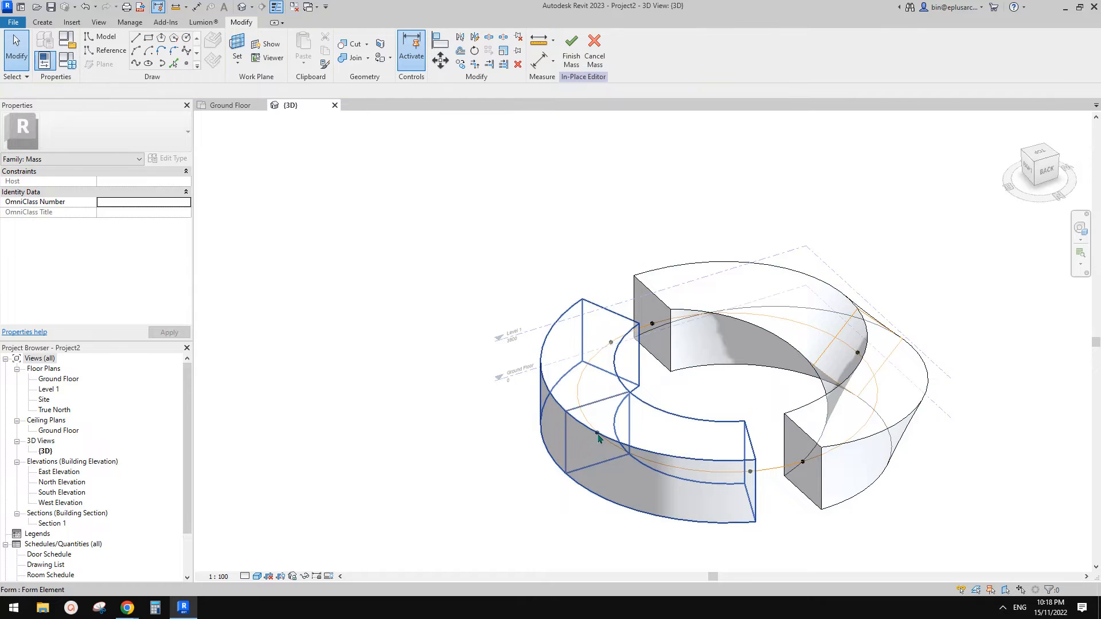
# Check the near-end profile point's rotation angle and set the second half's middle profile point rotation to 45°.
pyautogui.click(750, 473)
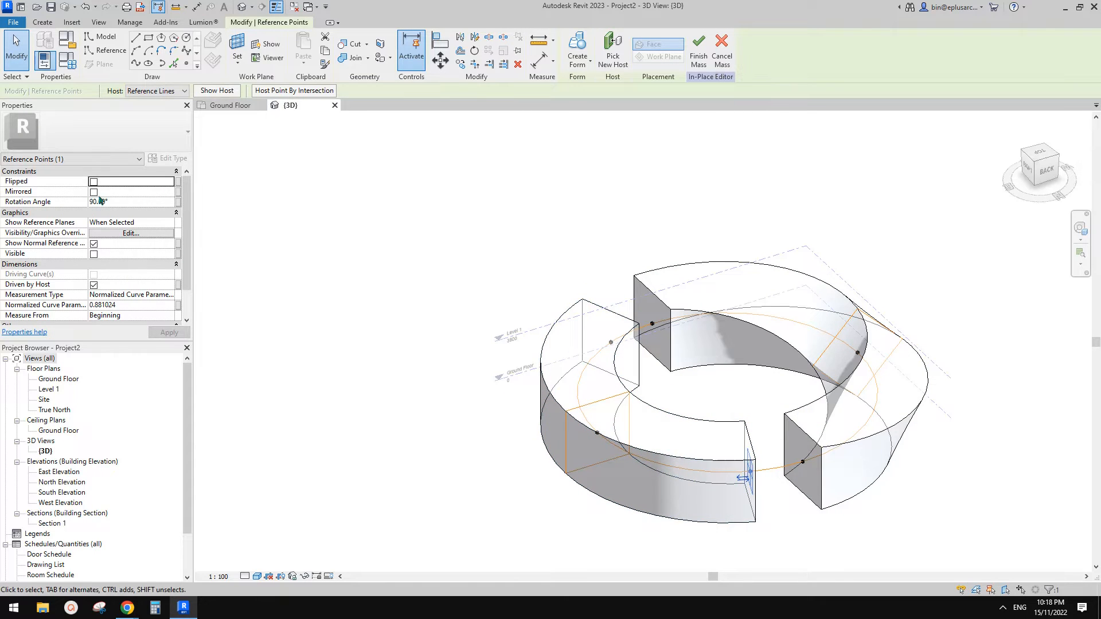
pyautogui.press('Escape')
pyautogui.scroll(2, 595, 429)
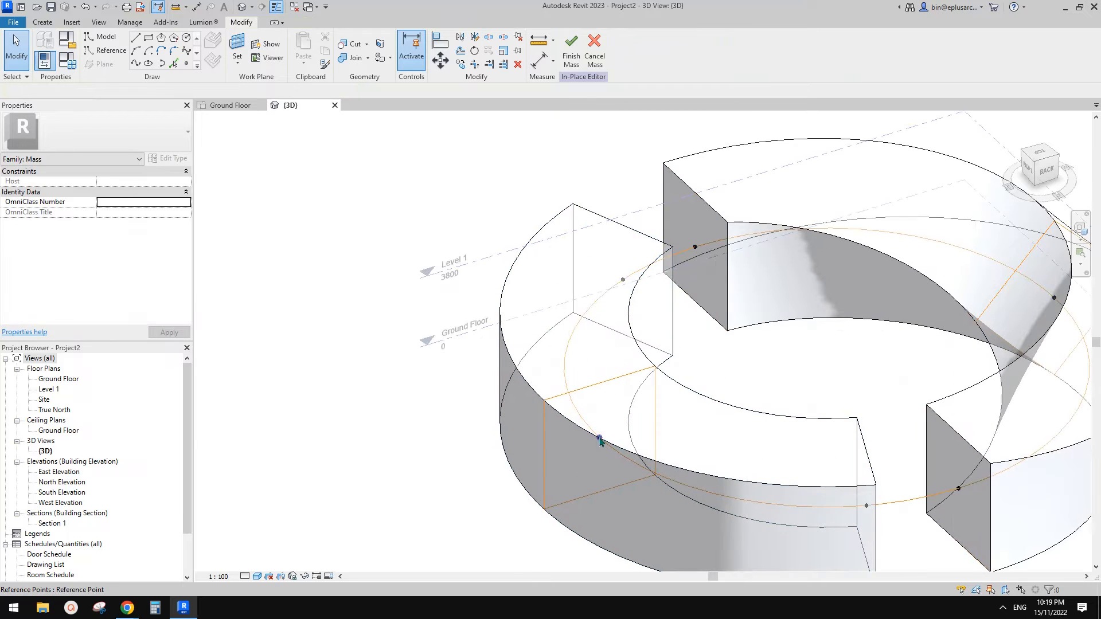
pyautogui.click(599, 440)
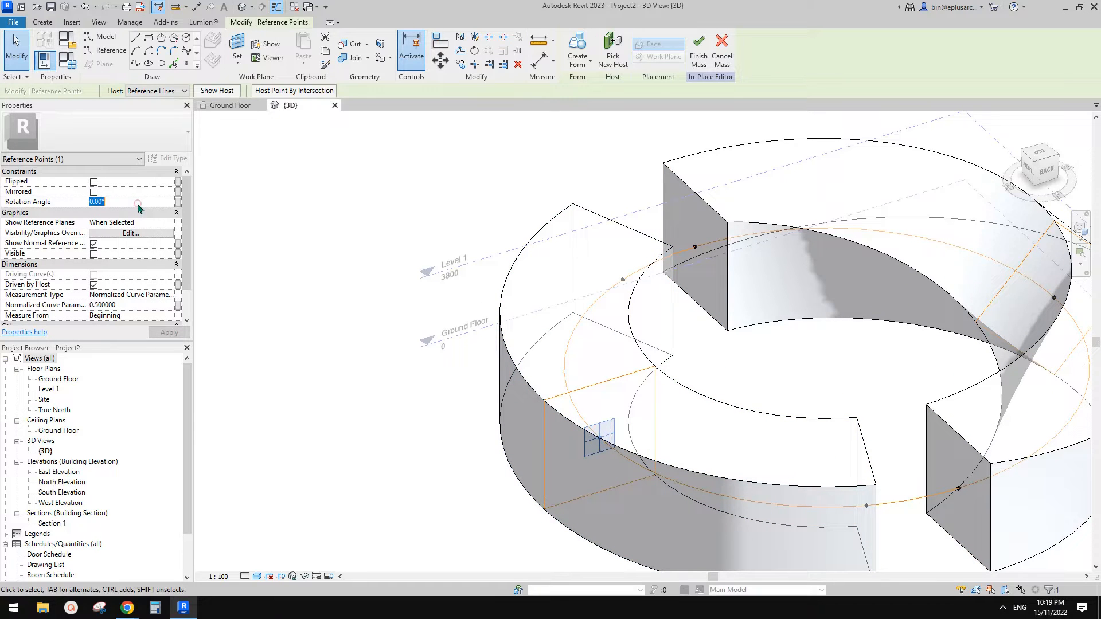
pyautogui.keyDown('shift'); pyautogui.moveTo(800, 321); pyautogui.dragTo(917, 537, button='middle'); pyautogui.keyUp('shift')
pyautogui.scroll(3, 588, 357)
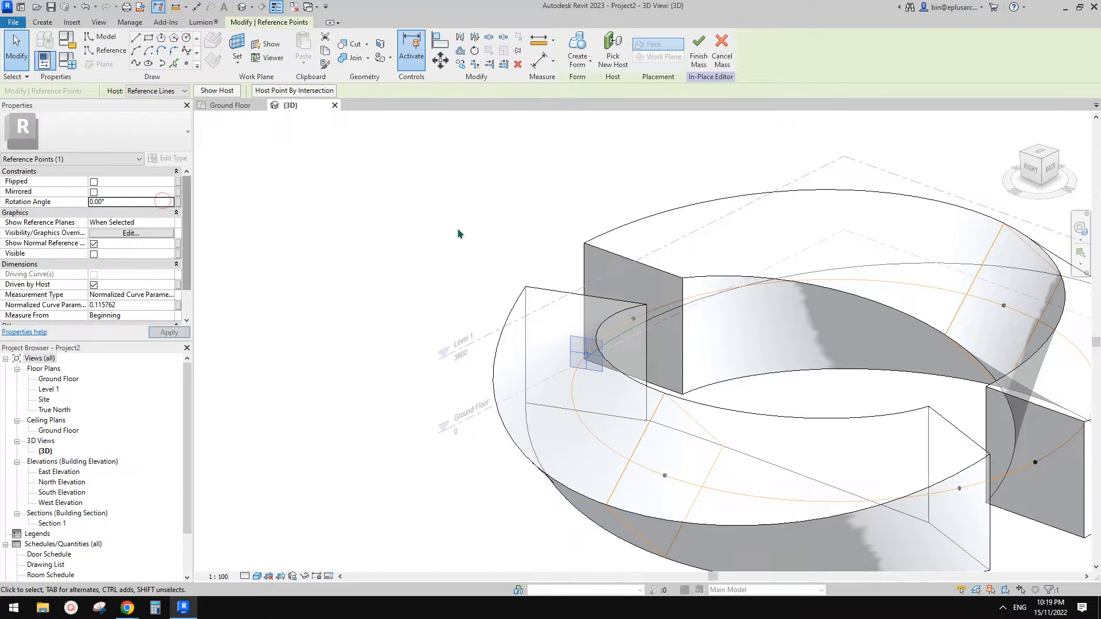
# Move both end profile points of the second half ring onto the joints to close the ring.
pyautogui.keyDown('shift'); pyautogui.moveTo(459, 233); pyautogui.dragTo(782, 455, button='middle'); pyautogui.keyUp('shift')
pyautogui.press('Escape')
pyautogui.scroll(3, 632, 429)
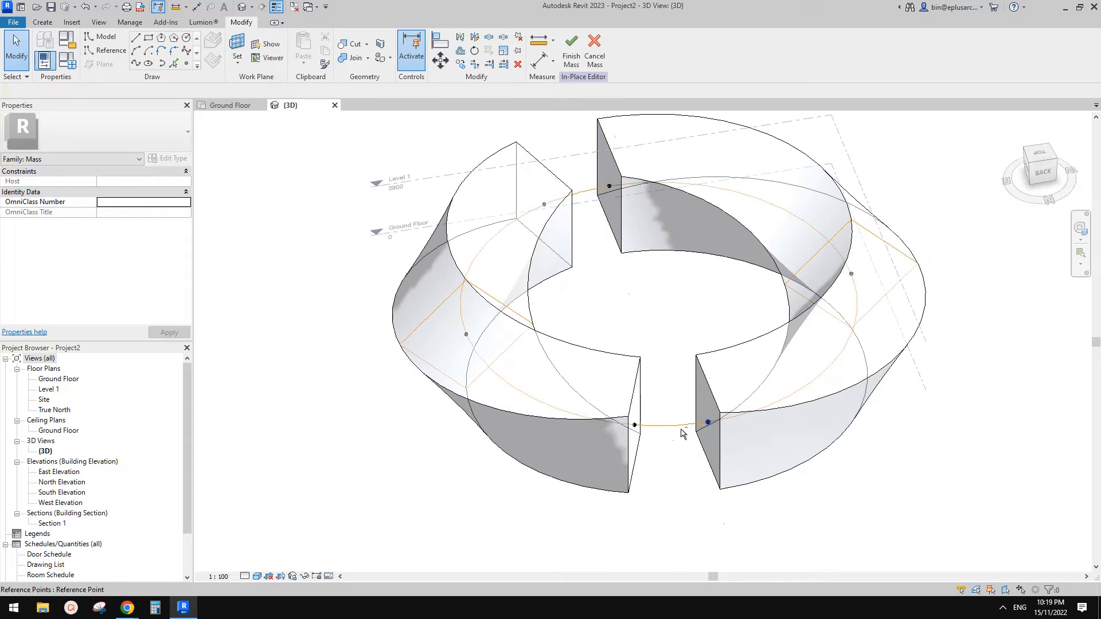
pyautogui.click(634, 426)
pyautogui.scroll(-5, 644, 358)
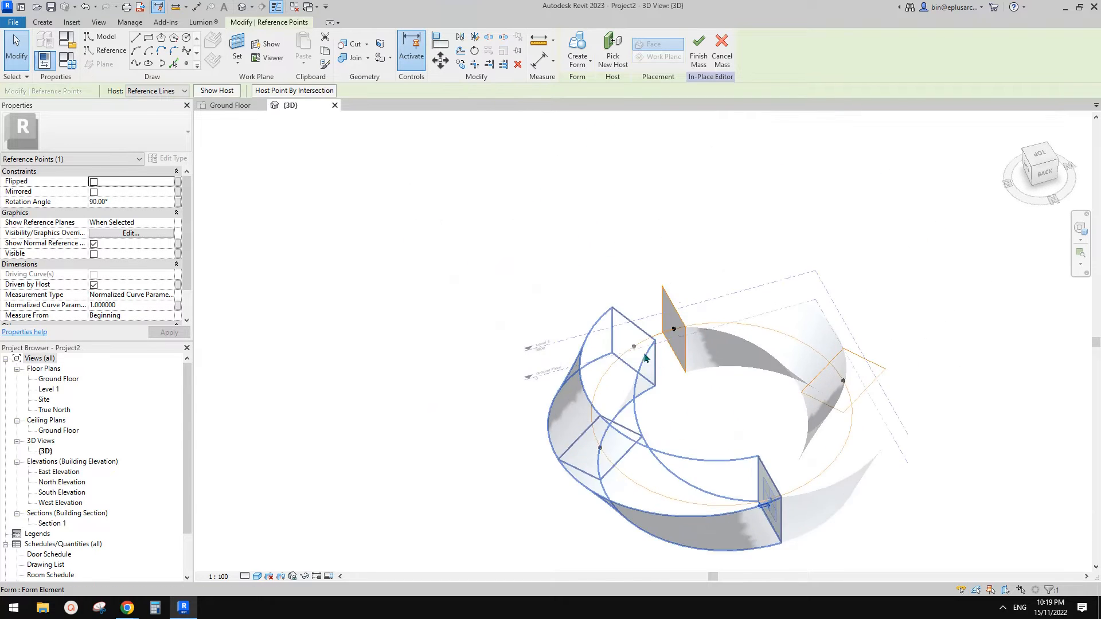
pyautogui.moveTo(686, 331); pyautogui.dragTo(788, 328)
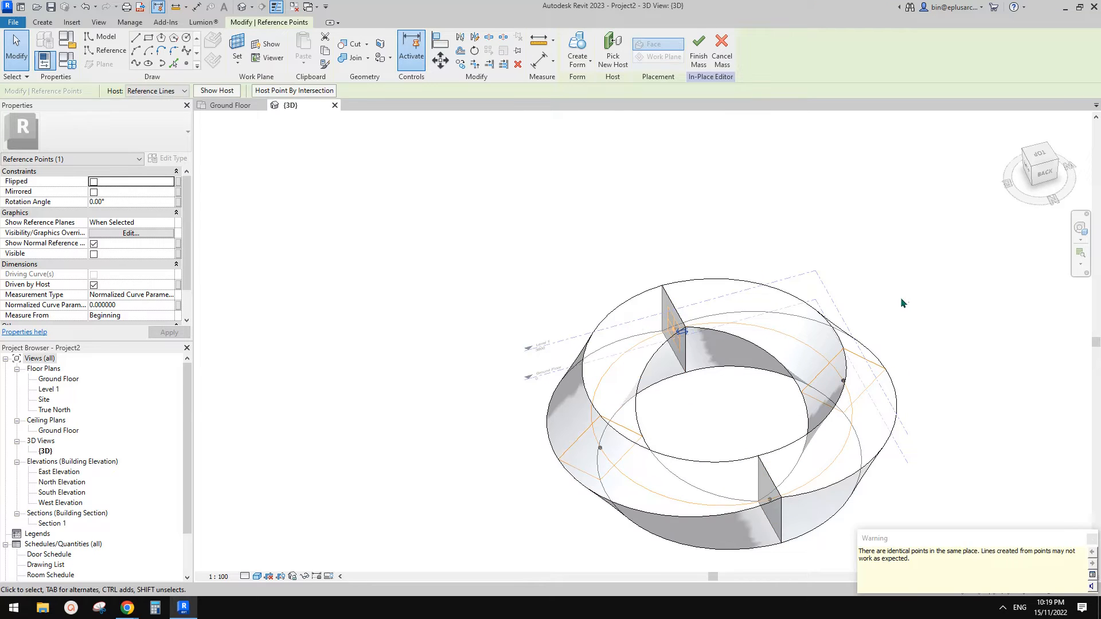
pyautogui.click(934, 277)
# Assign the Aluminium material to the second half-ring form.
pyautogui.keyDown('shift'); pyautogui.moveTo(854, 291); pyautogui.dragTo(903, 431, button='middle'); pyautogui.keyUp('shift')
pyautogui.scroll(3, 756, 444)
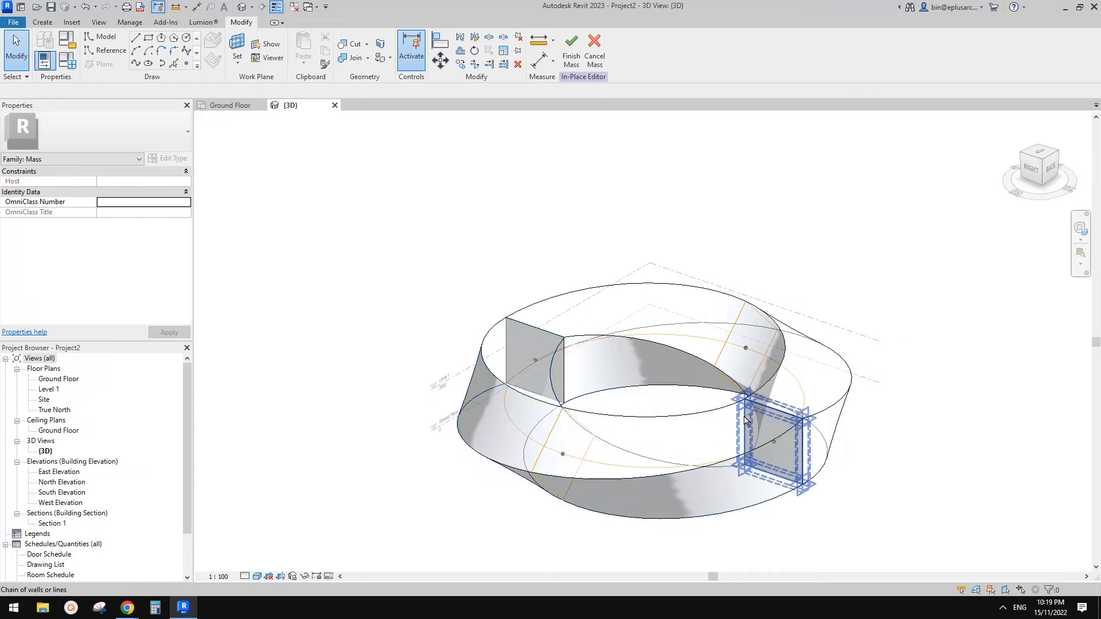
pyautogui.keyDown('shift'); pyautogui.moveTo(747, 422); pyautogui.dragTo(734, 438, button='middle'); pyautogui.keyUp('shift')
pyautogui.click(694, 432)
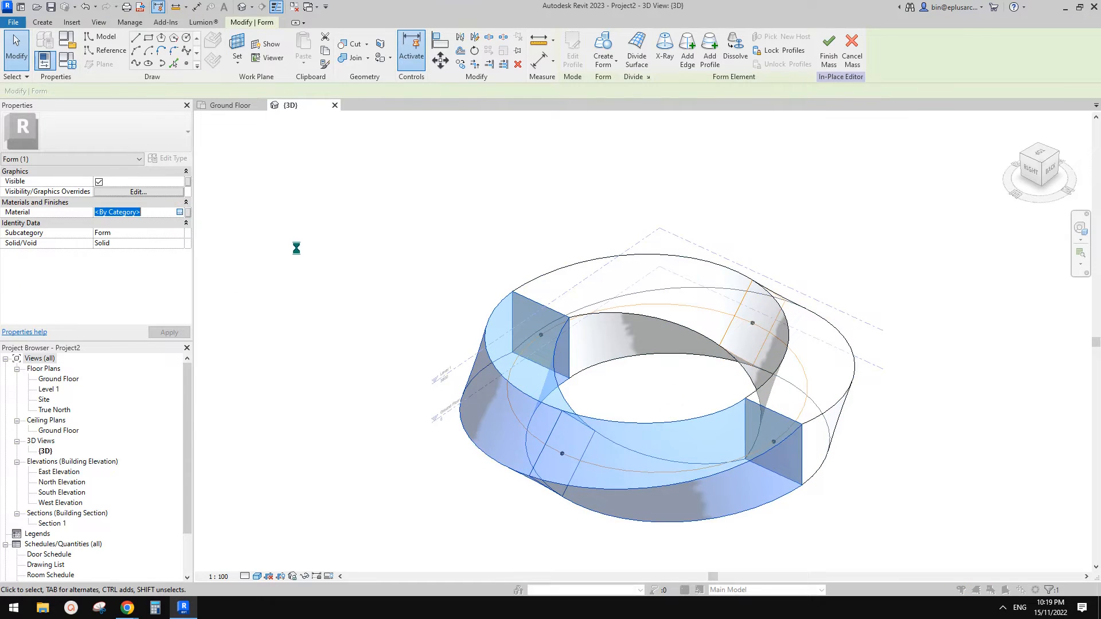
pyautogui.click(180, 212)
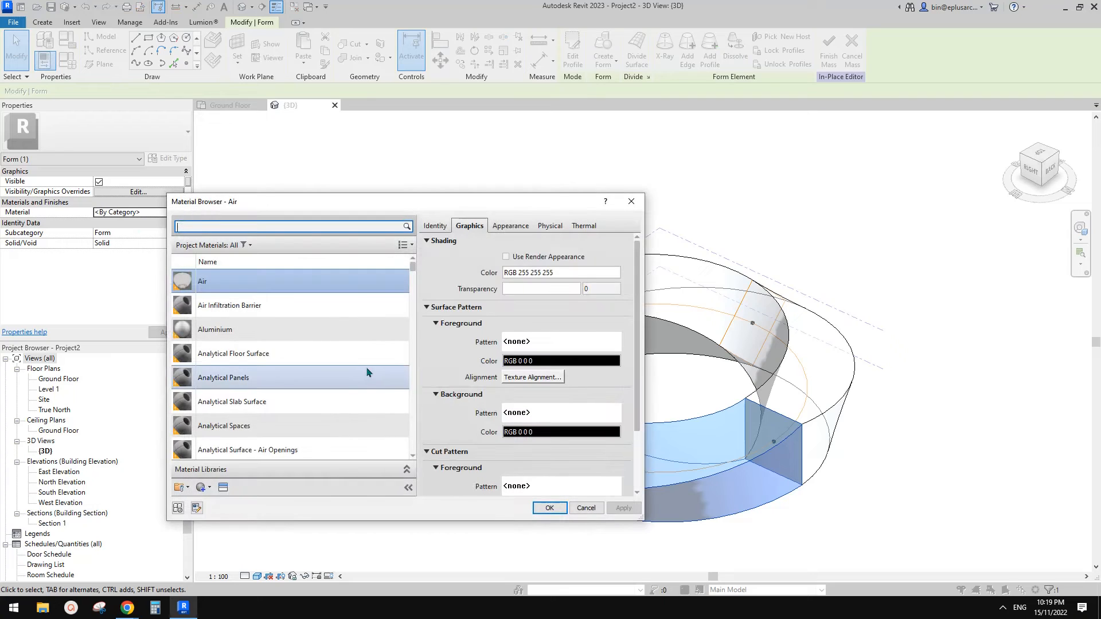
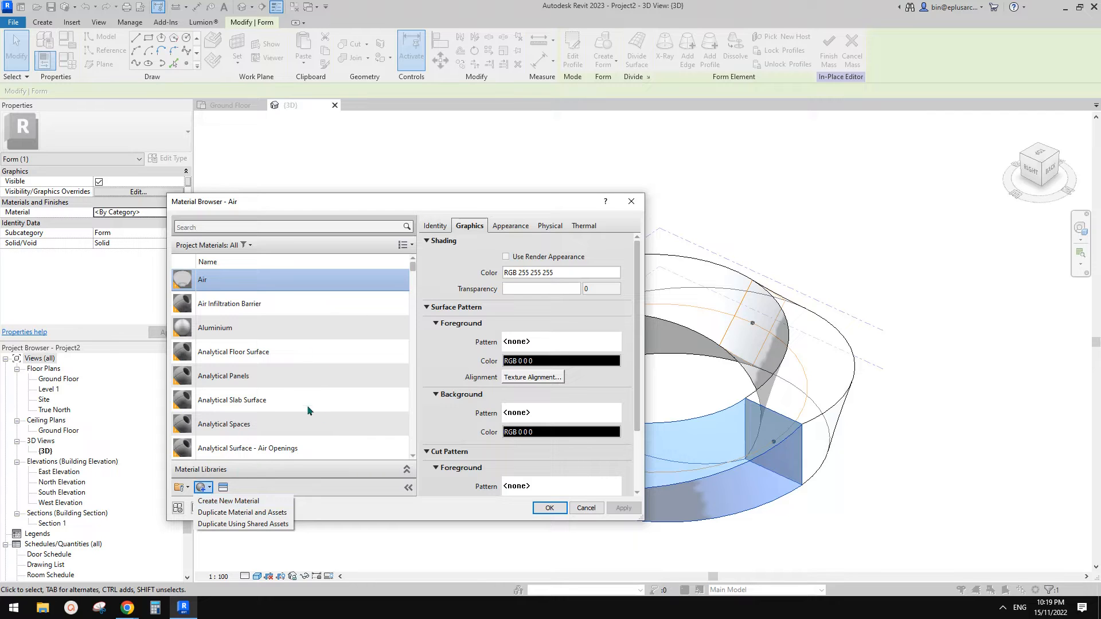
pyautogui.click(261, 336)
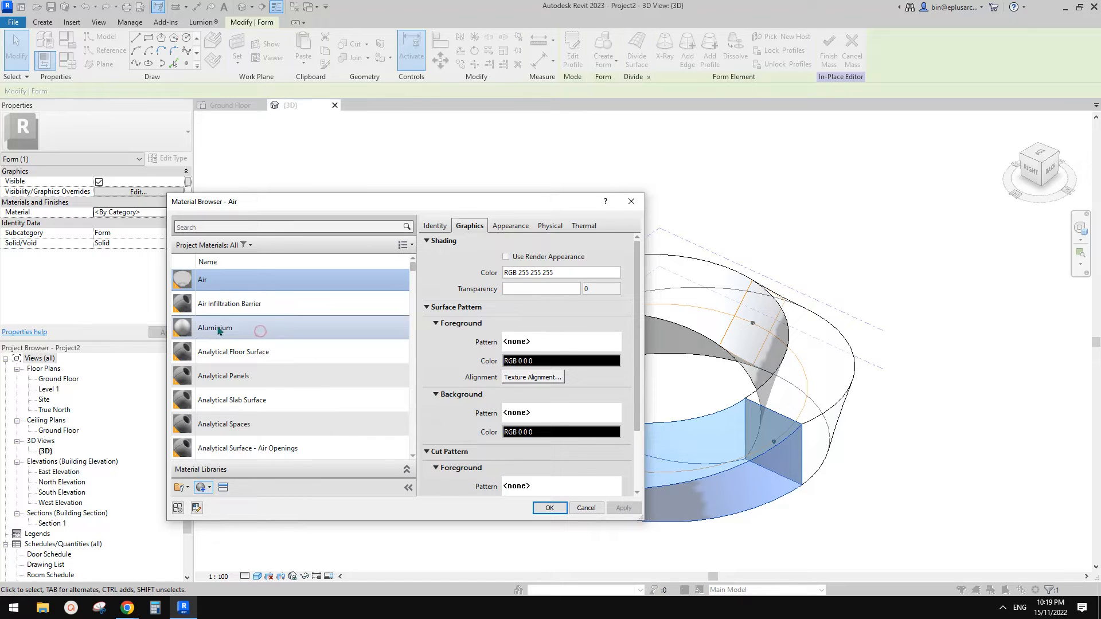
pyautogui.click(223, 333)
pyautogui.click(549, 509)
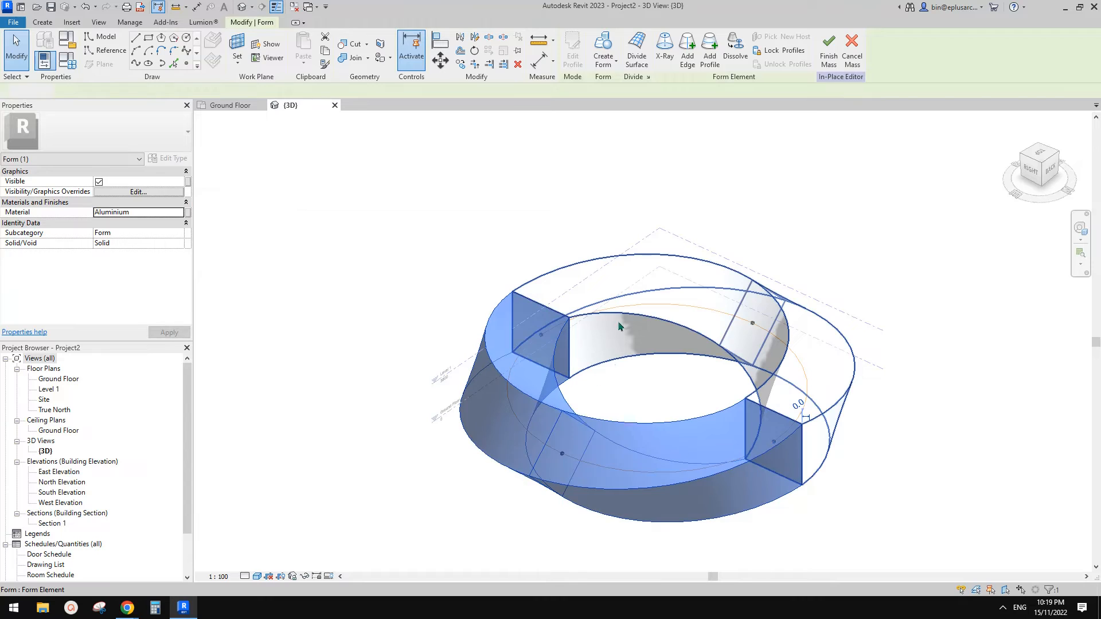
# Assign the Aluminium material to the first half-ring form as well and inspect the closed ring.
pyautogui.click(600, 281)
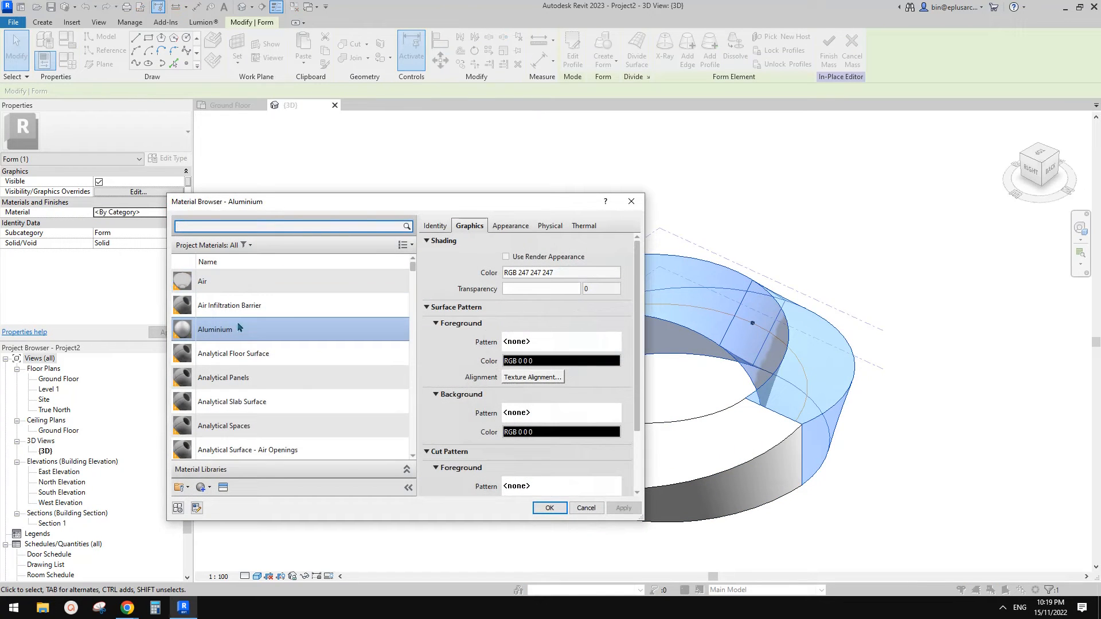
pyautogui.click(548, 508)
pyautogui.click(915, 390)
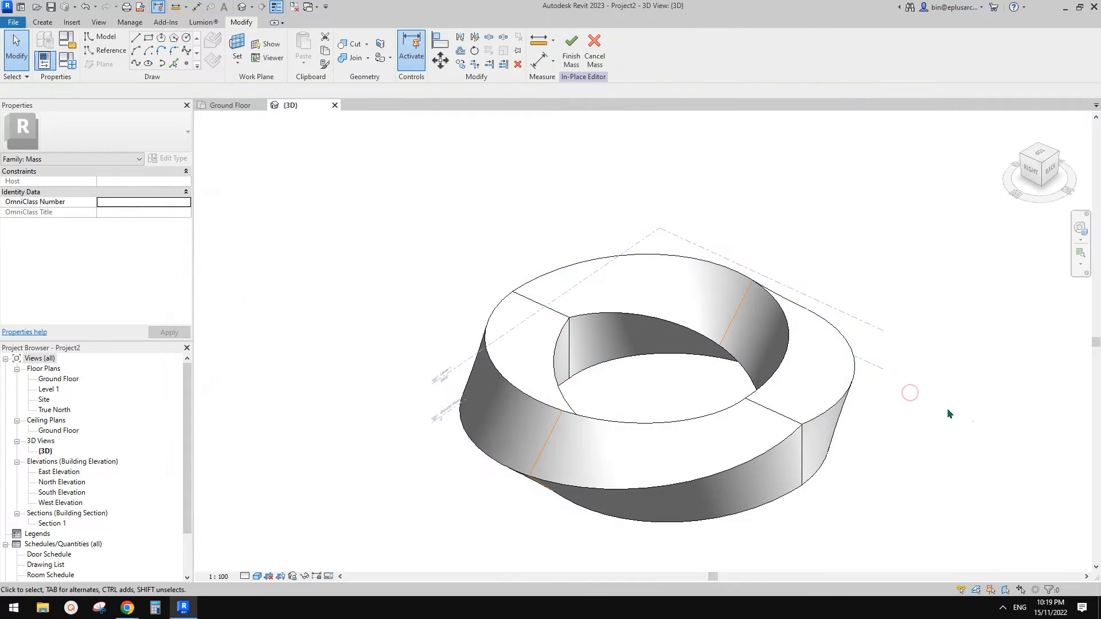
pyautogui.keyDown('shift'); pyautogui.moveTo(947, 408); pyautogui.dragTo(808, 353, button='middle'); pyautogui.keyUp('shift')
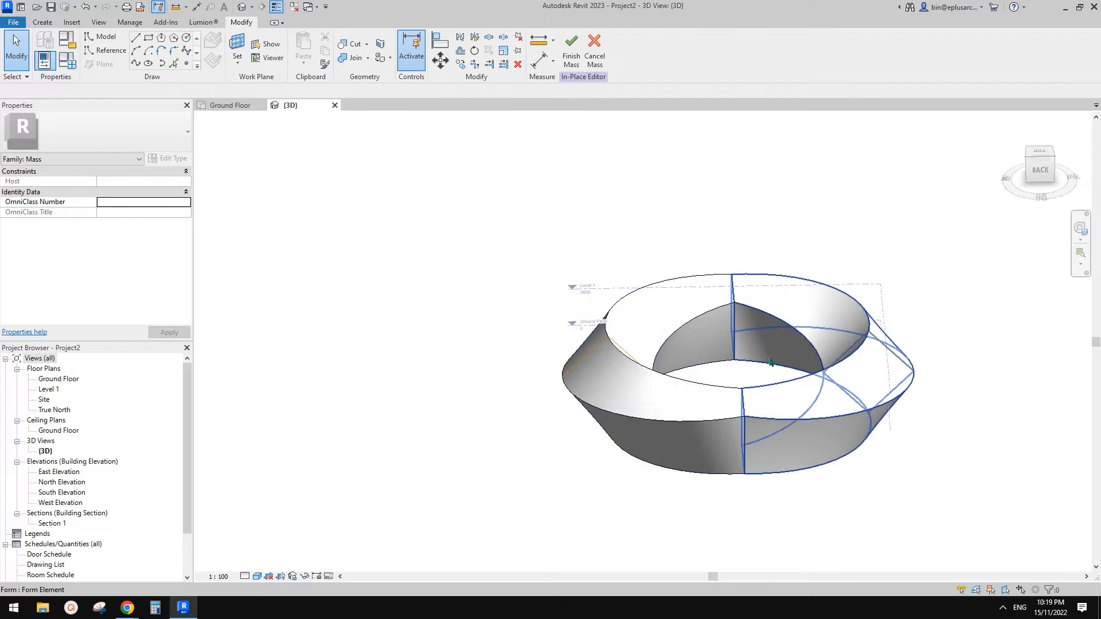
# Temporarily hide the second half ring, try a -45° rotation on its middle profile point, and restore the hidden form.
pyautogui.keyDown('shift'); pyautogui.moveTo(739, 367); pyautogui.dragTo(634, 414, button='middle'); pyautogui.keyUp('shift')
pyautogui.click(600, 414)
pyautogui.press('h')
pyautogui.press('h')
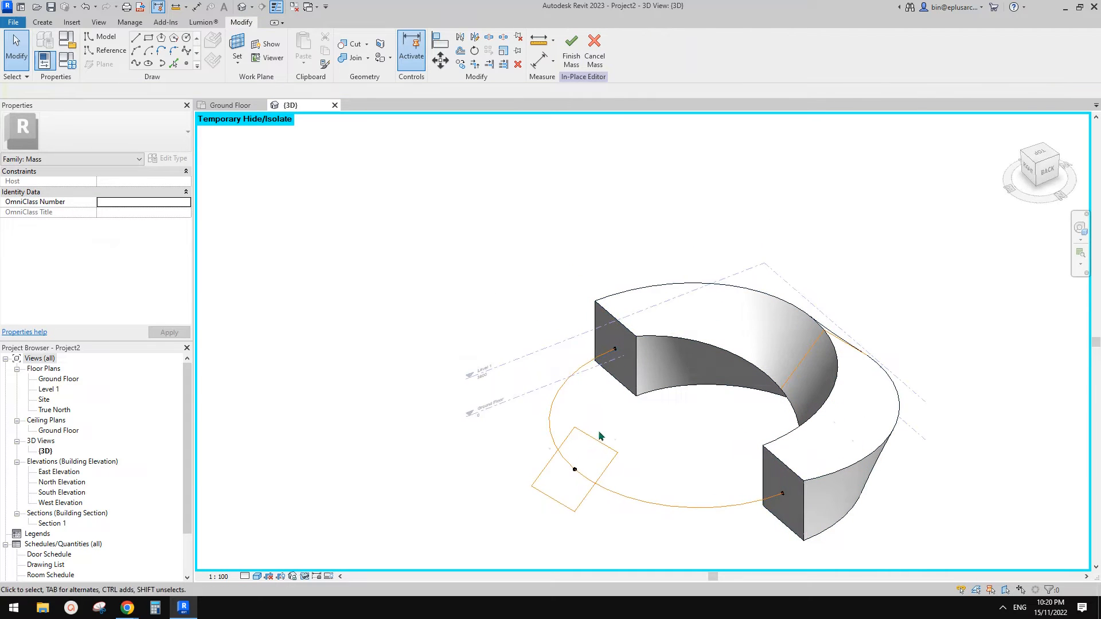
pyautogui.click(575, 470)
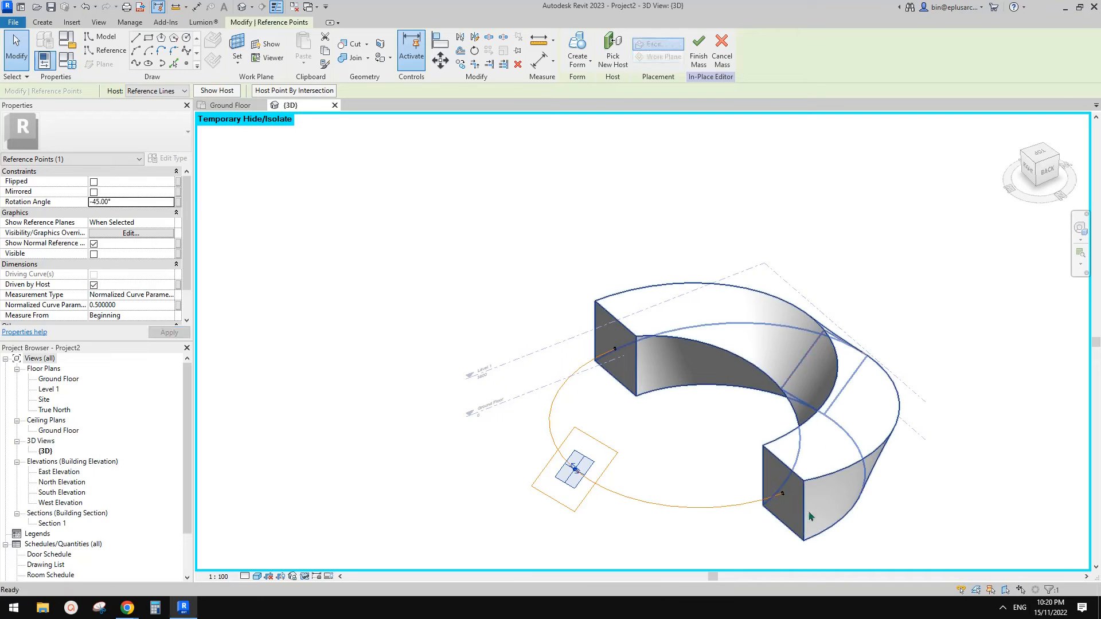
pyautogui.press('Escape')
pyautogui.press('h')
pyautogui.press('r')
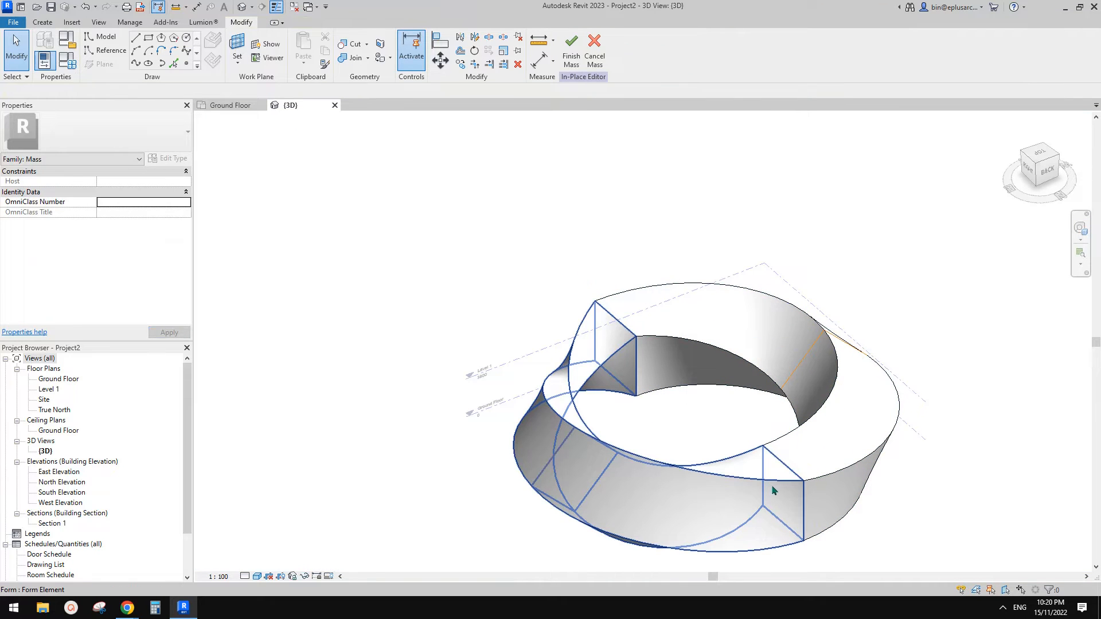
# Temporarily hide the second half ring, try a -90° rotation on its near-end profile point, and restore the hidden form.
pyautogui.click(775, 500)
pyautogui.press('h')
pyautogui.press('h')
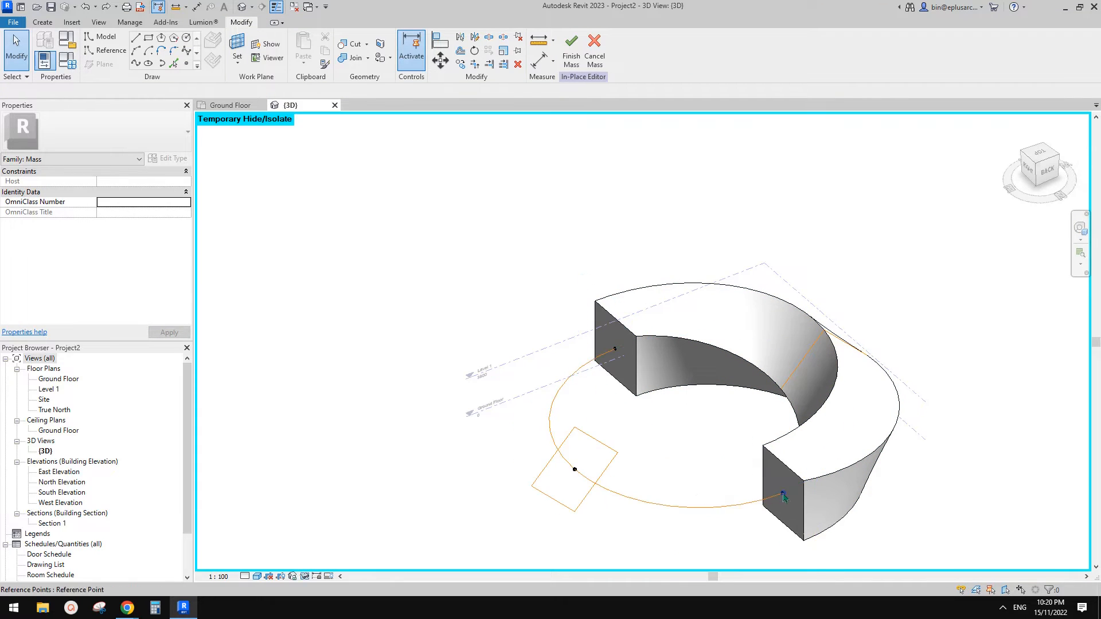
pyautogui.click(784, 497)
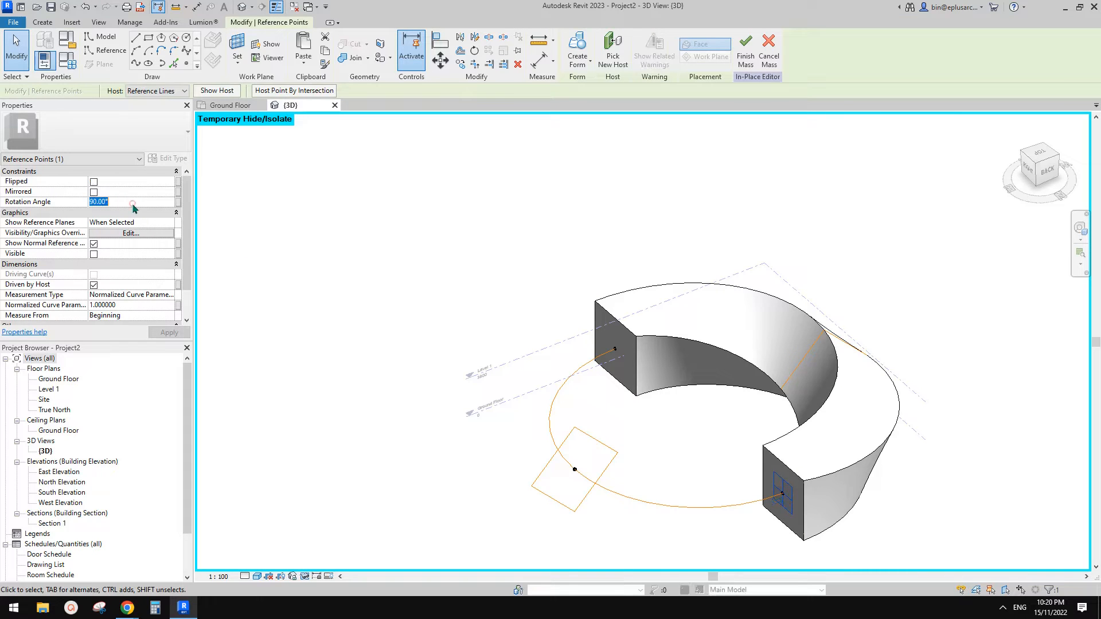
pyautogui.press('Return')
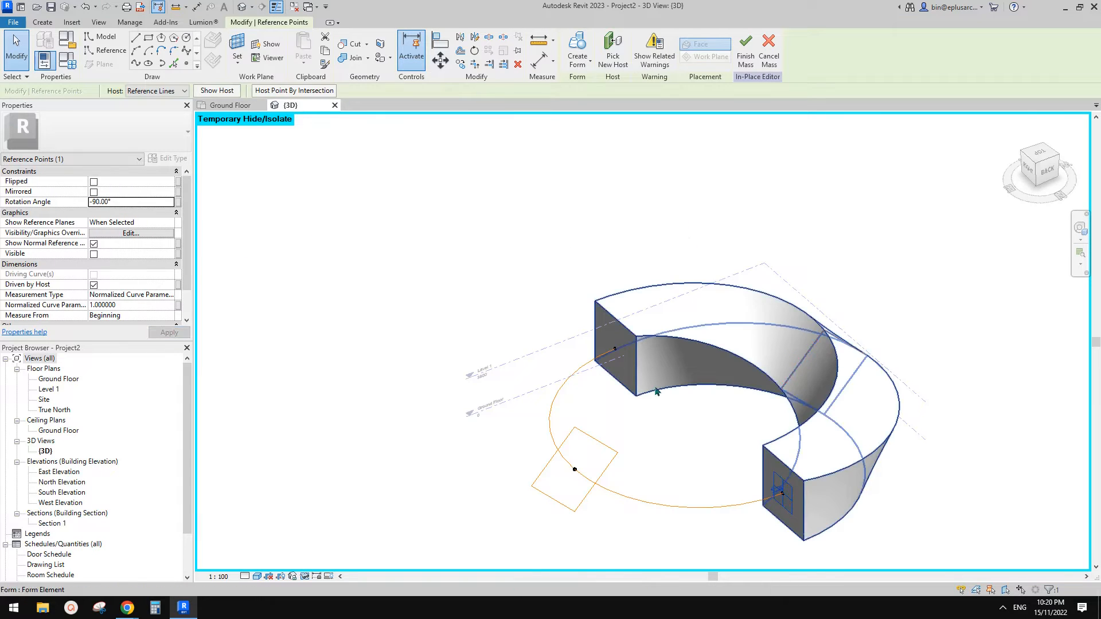
pyautogui.press('h')
pyautogui.press('r')
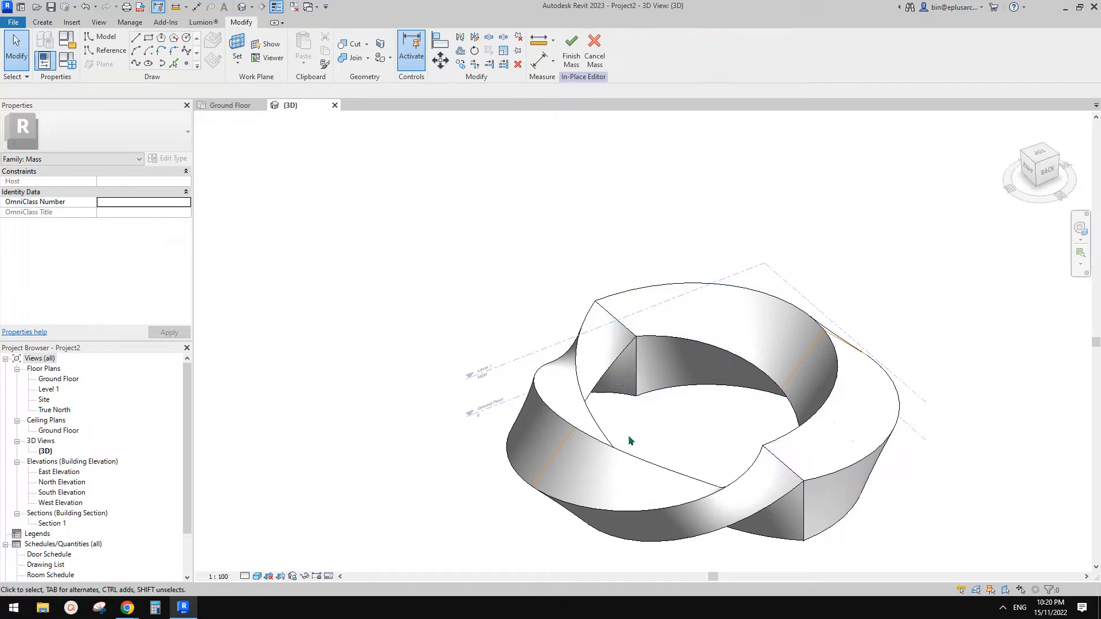
# Switch the view to wireframe and set the second half's middle profile point rotation back to 45°.
pyautogui.press('f')
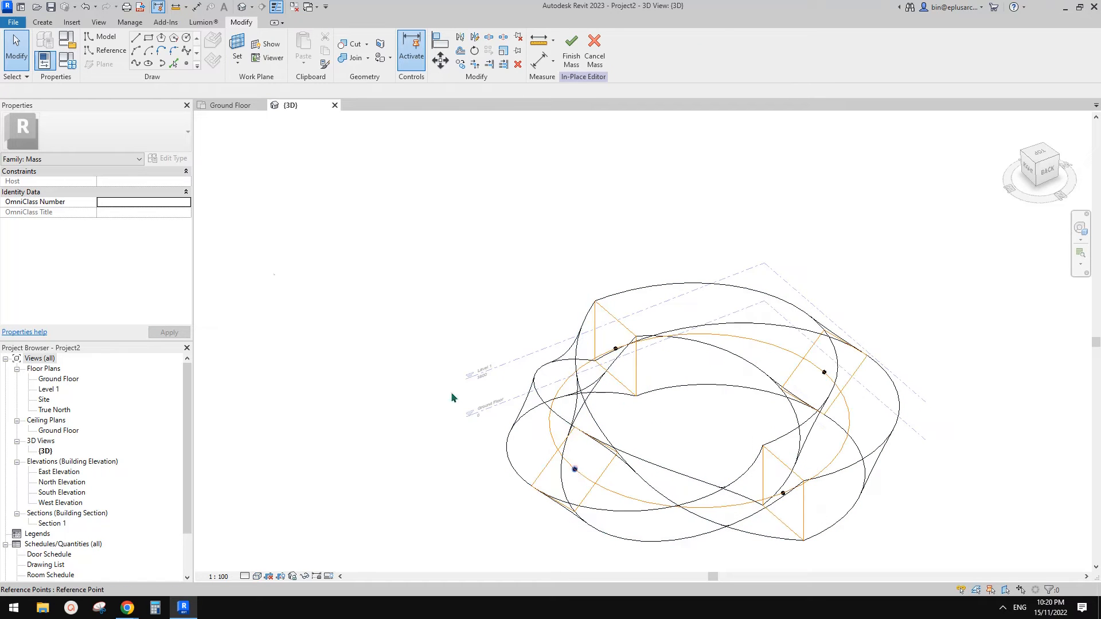
pyautogui.click(574, 469)
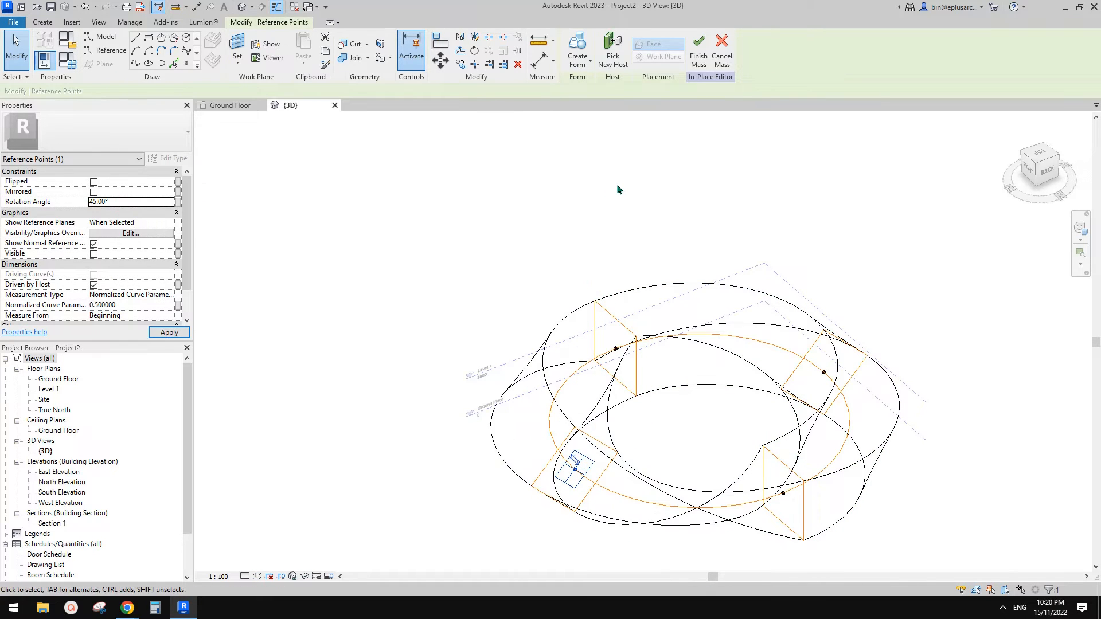
pyautogui.click(637, 202)
pyautogui.scroll(-2, 711, 247)
# Display the ring shaded and set the second half's near-end profile point rotation back to 90°.
pyautogui.keyDown('shift'); pyautogui.moveTo(760, 313); pyautogui.dragTo(813, 363, button='middle'); pyautogui.keyUp('shift')
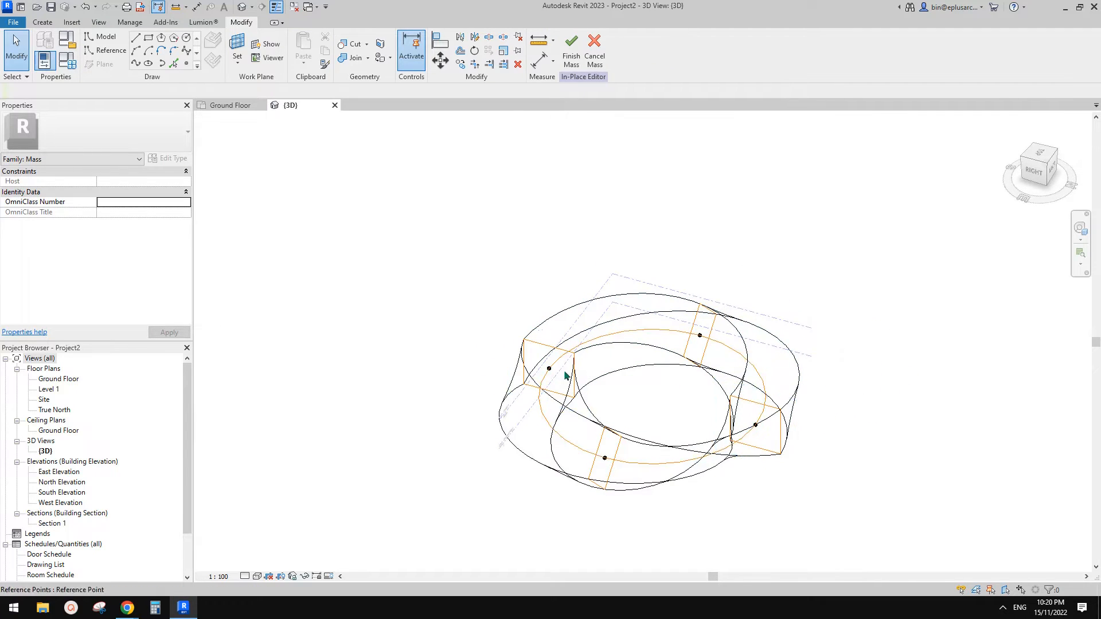
pyautogui.keyDown('shift'); pyautogui.moveTo(564, 376); pyautogui.dragTo(757, 419, button='middle'); pyautogui.keyUp('shift')
pyautogui.scroll(3, 757, 431)
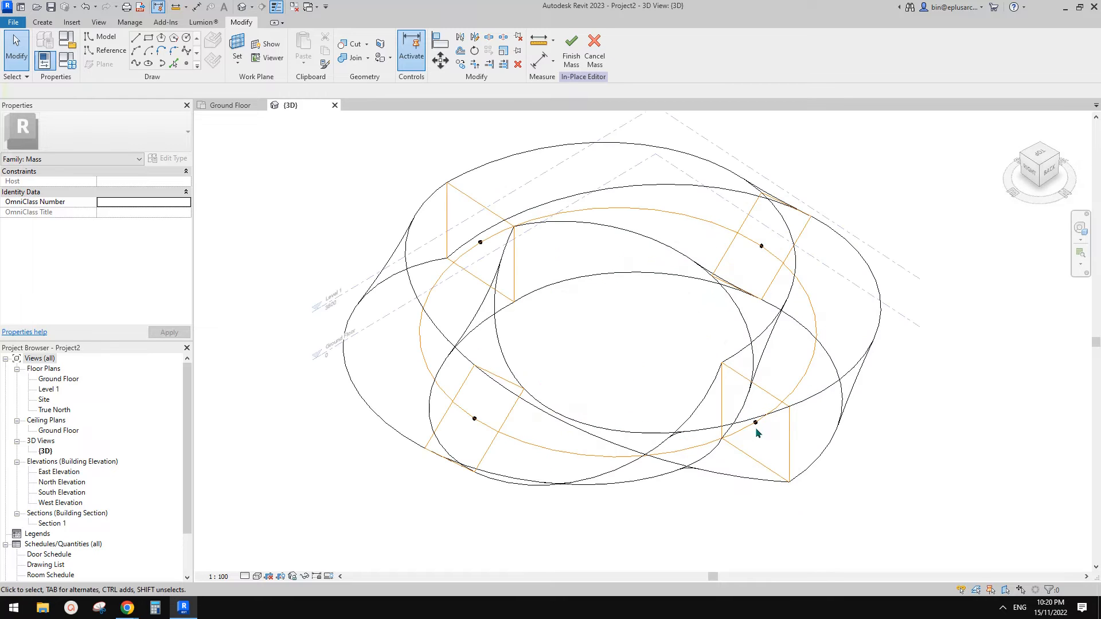
pyautogui.click(755, 423)
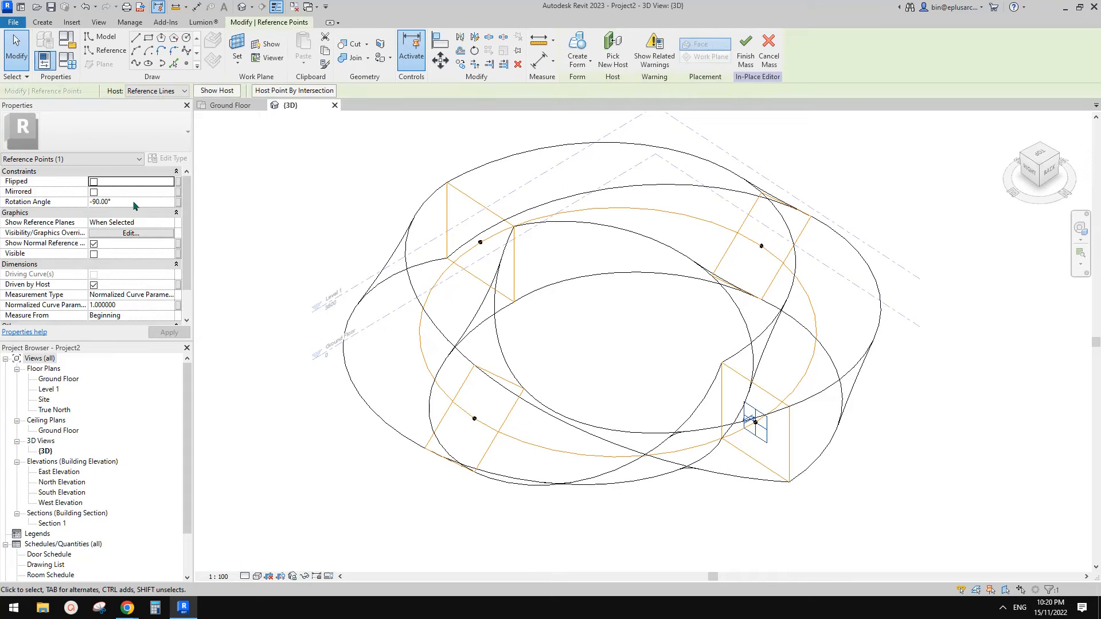
pyautogui.scroll(-2, 738, 260)
pyautogui.moveTo(738, 262)
pyautogui.keyDown('shift'); pyautogui.mouseDown(button='middle')
pyautogui.moveTo(656, 265)
pyautogui.moveTo(637, 238)
pyautogui.mouseUp(button='middle'); pyautogui.keyUp('shift')
pyautogui.press('s')
pyautogui.press('d')
pyautogui.moveTo(883, 341)
pyautogui.keyDown('shift'); pyautogui.mouseDown(button='middle')
pyautogui.moveTo(898, 345)
pyautogui.moveTo(904, 384)
pyautogui.moveTo(767, 373)
pyautogui.moveTo(855, 401)
pyautogui.mouseUp(button='middle'); pyautogui.keyUp('shift')
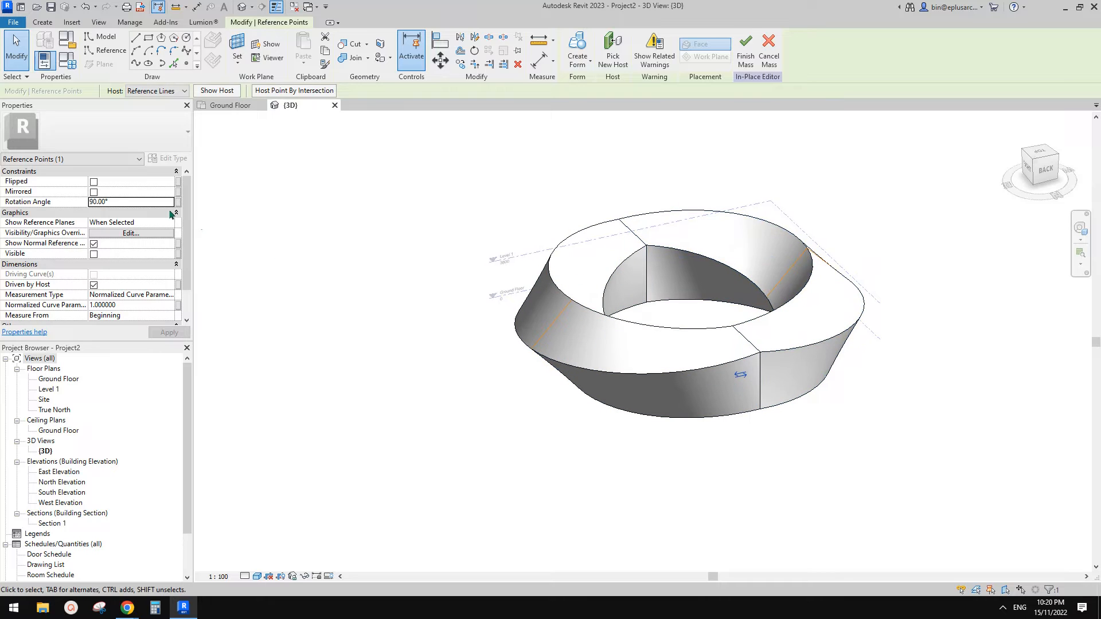
# Temporarily hide the second half ring, check the rotation angle of its far-end profile point, and restore the hidden form.
pyautogui.keyDown('shift'); pyautogui.moveTo(732, 273); pyautogui.dragTo(749, 328, button='middle'); pyautogui.keyUp('shift')
pyautogui.click(695, 317)
pyautogui.press('h')
pyautogui.press('h')
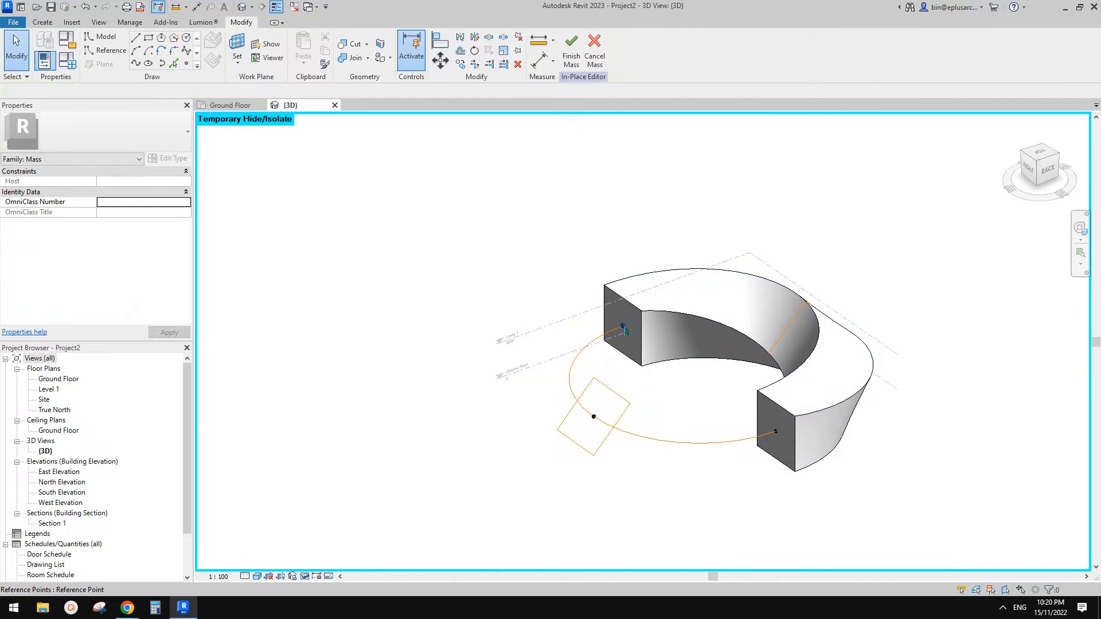
pyautogui.click(624, 328)
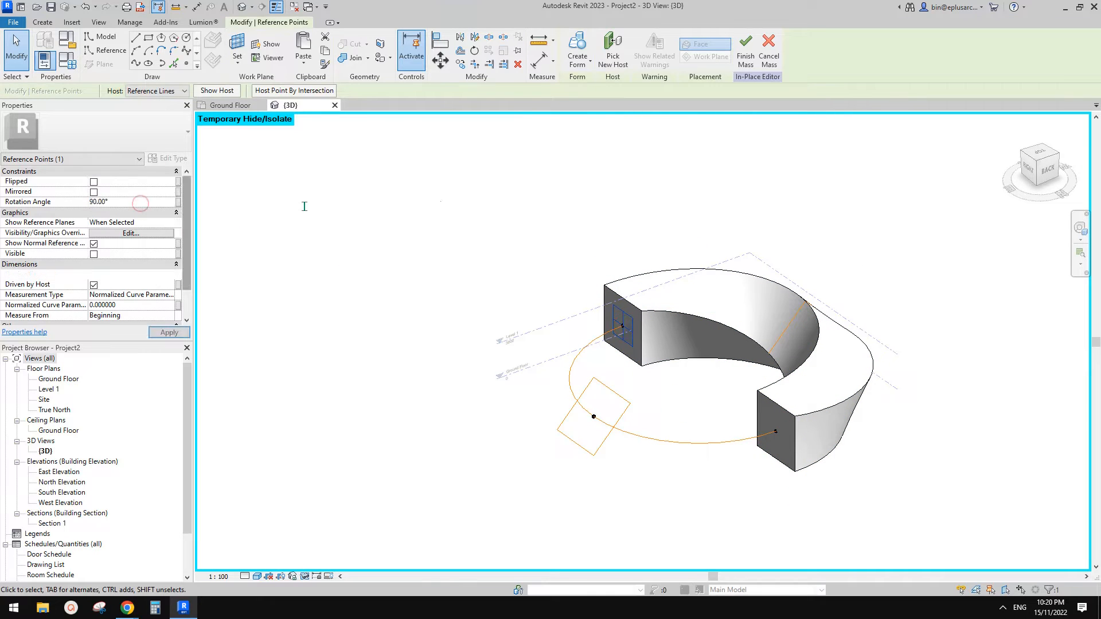
pyautogui.press('h')
pyautogui.press('r')
pyautogui.keyDown('shift'); pyautogui.moveTo(794, 248); pyautogui.dragTo(640, 351, button='middle'); pyautogui.keyUp('shift')
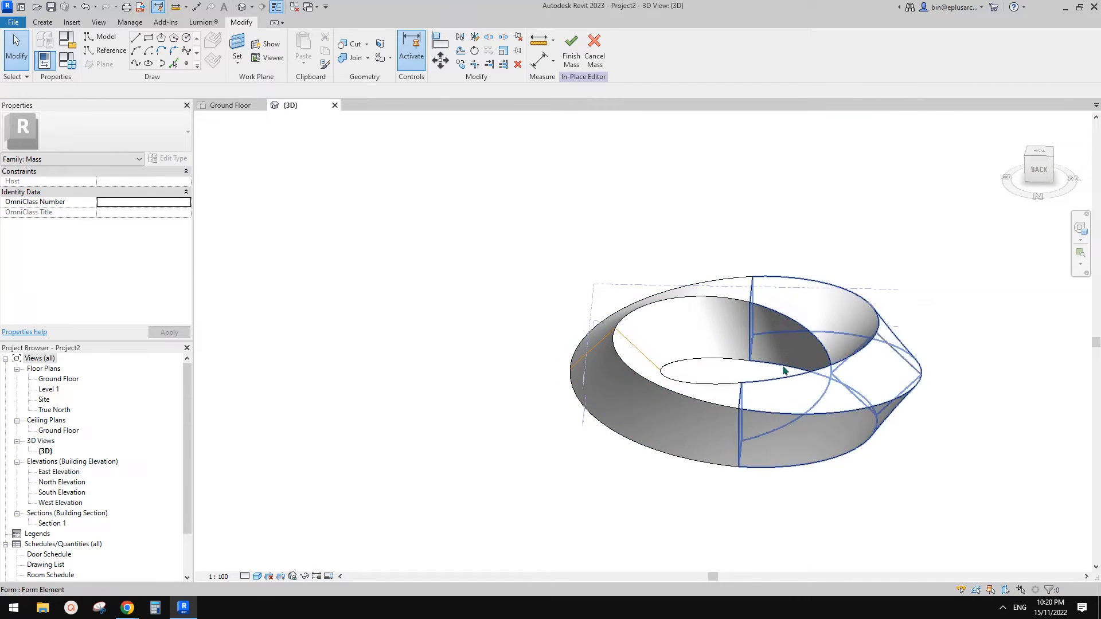
# Temporarily isolate both half-ring forms and examine the complete twisted ring from several angles.
pyautogui.keyDown('shift'); pyautogui.moveTo(784, 370); pyautogui.dragTo(803, 422, button='middle'); pyautogui.keyUp('shift')
pyautogui.keyDown('shift'); pyautogui.moveTo(892, 477); pyautogui.dragTo(809, 380, button='middle'); pyautogui.keyUp('shift')
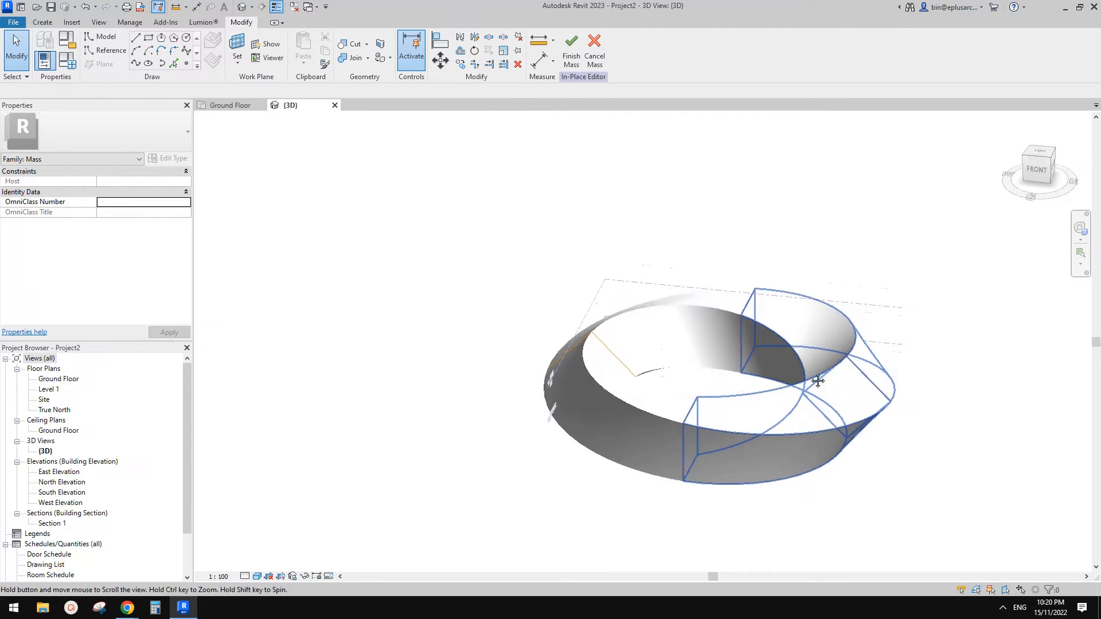
pyautogui.click(733, 409)
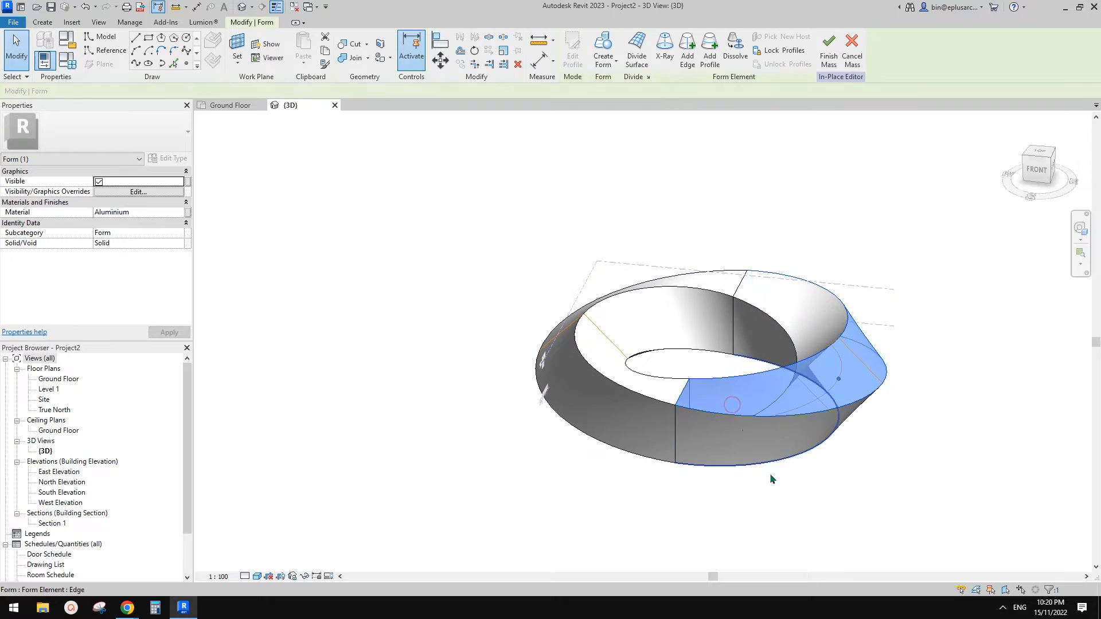
pyautogui.click(724, 423)
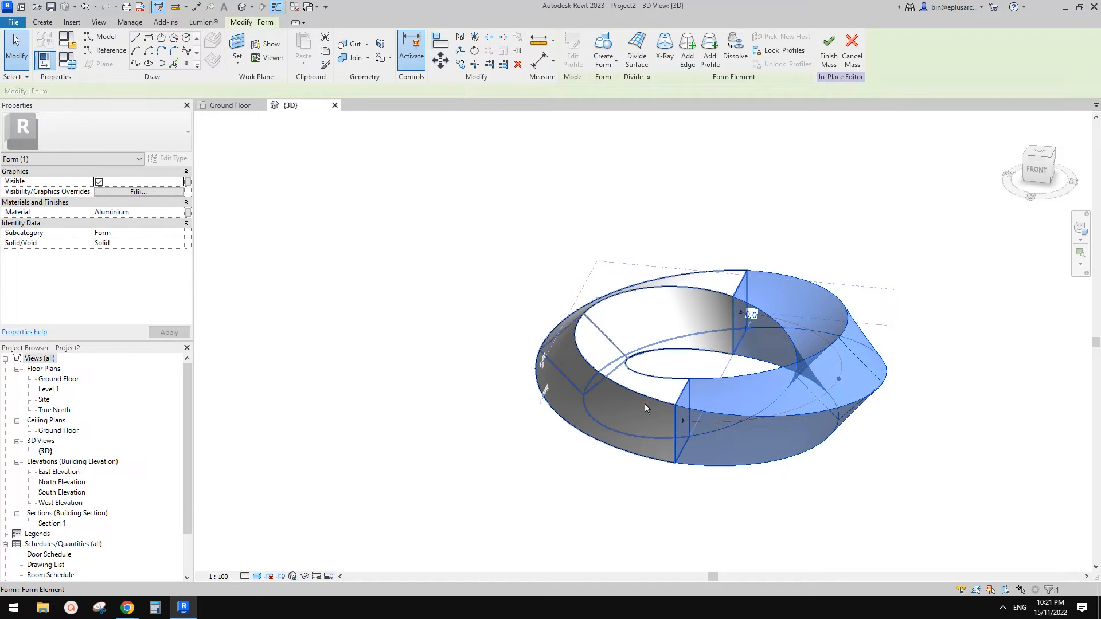
pyautogui.keyDown('ctrl'); pyautogui.click(644, 403); pyautogui.keyUp('ctrl')
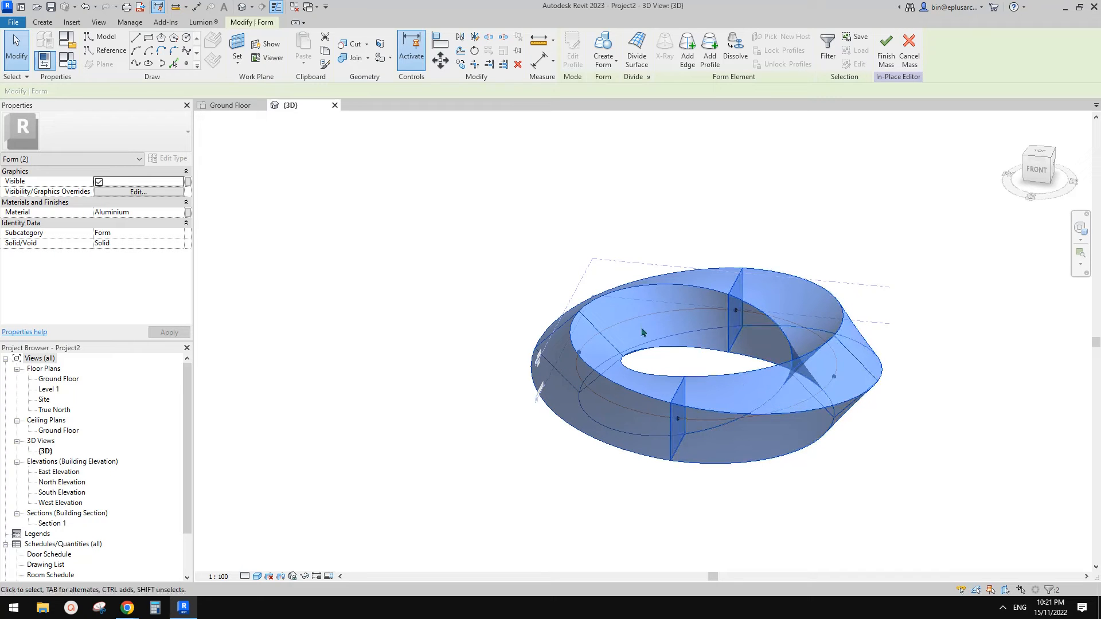
pyautogui.moveTo(647, 344); pyautogui.dragTo(640, 366, button='middle')
pyautogui.press('h')
pyautogui.press('i')
pyautogui.click(840, 441)
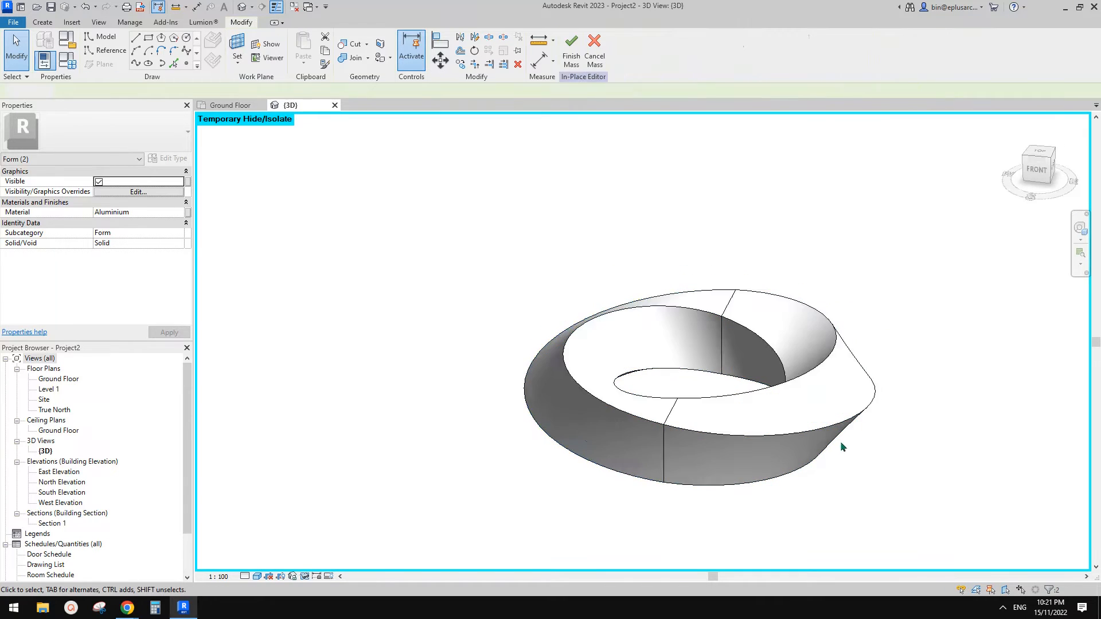
pyautogui.scroll(3, 860, 453)
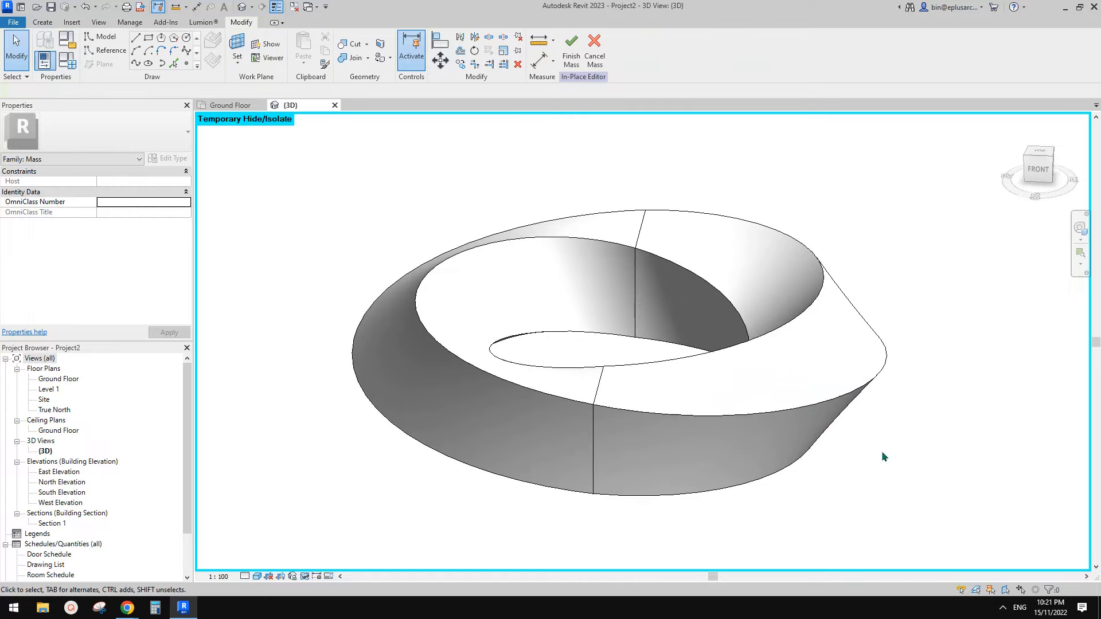
pyautogui.keyDown('shift'); pyautogui.moveTo(882, 455); pyautogui.dragTo(858, 439, button='middle'); pyautogui.keyUp('shift')
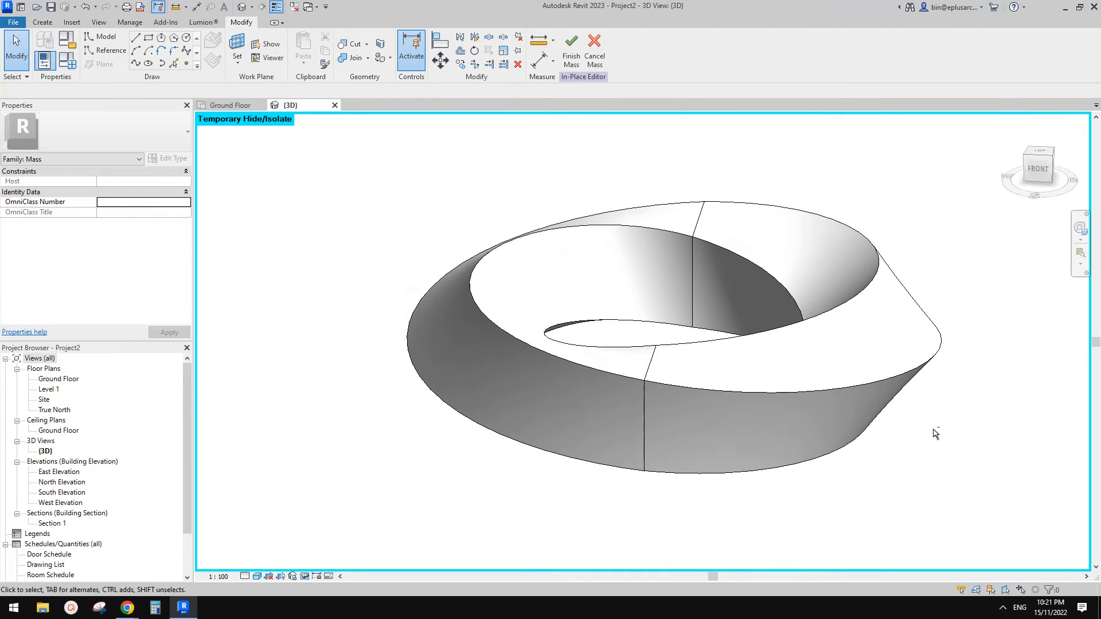
pyautogui.keyDown('shift'); pyautogui.moveTo(936, 434); pyautogui.dragTo(917, 459, button='middle'); pyautogui.keyUp('shift')
pyautogui.keyDown('shift'); pyautogui.moveTo(941, 314); pyautogui.dragTo(961, 293, button='middle'); pyautogui.keyUp('shift')
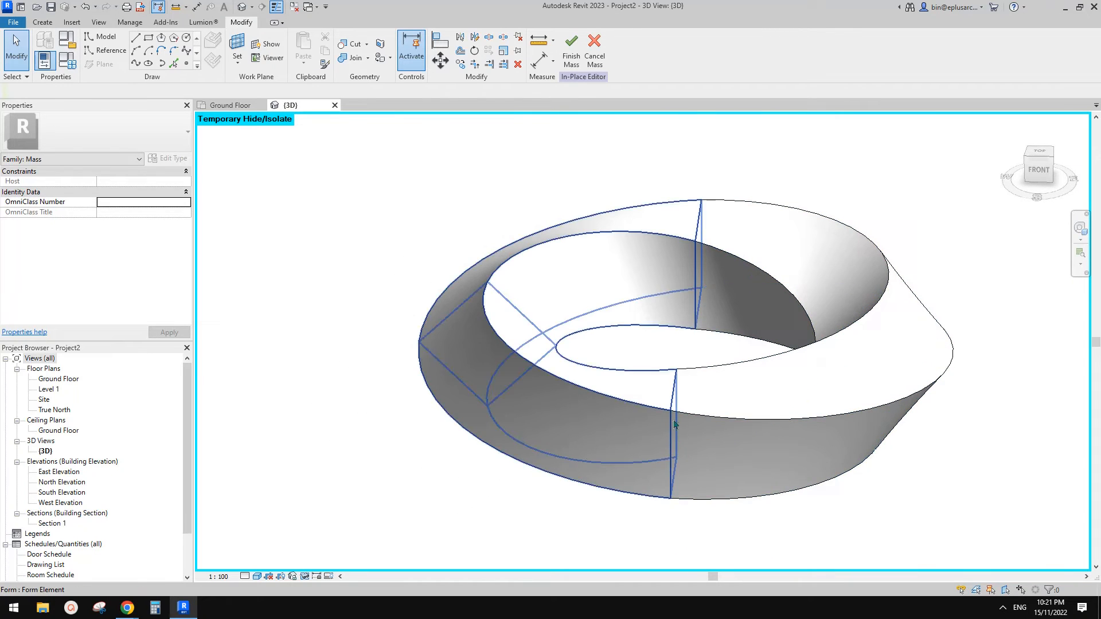
pyautogui.keyDown('shift'); pyautogui.moveTo(674, 425); pyautogui.dragTo(745, 442, button='middle'); pyautogui.keyUp('shift')
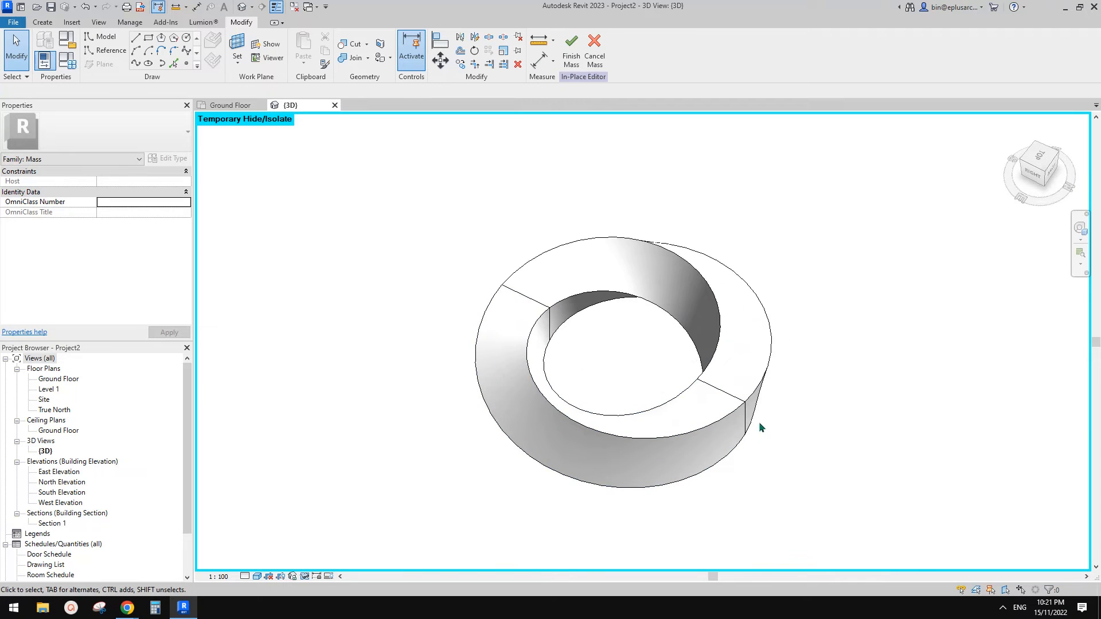
# Switch to Chrome and review the twisted-mass frame questions and reference images in the Youtube Video Ideas/Suggestion document.
pyautogui.moveTo(138, 614)
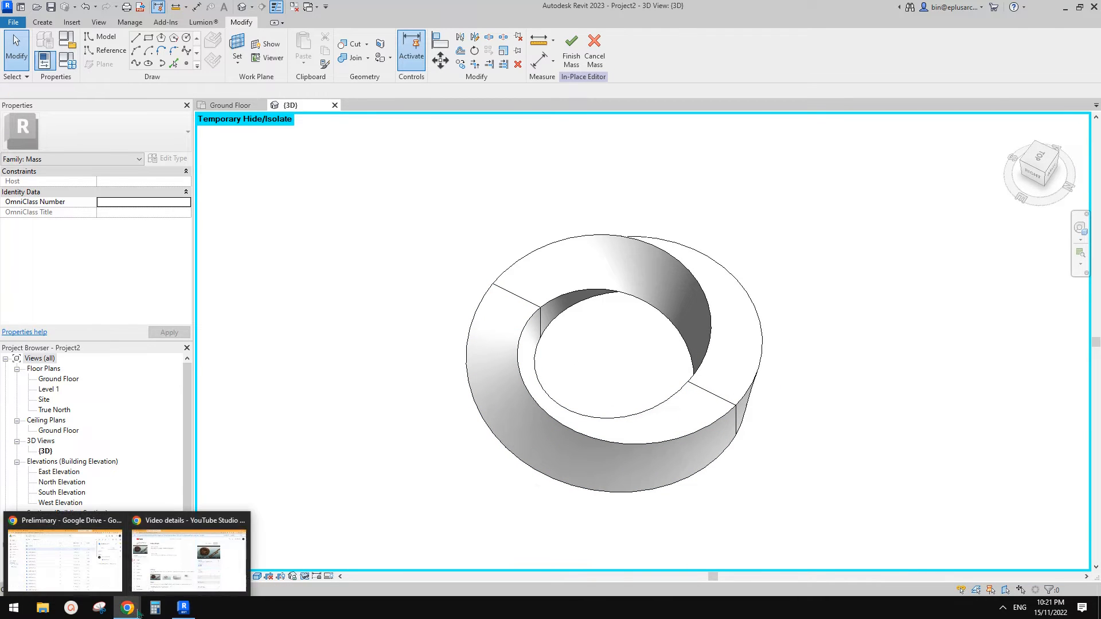
pyautogui.click(187, 570)
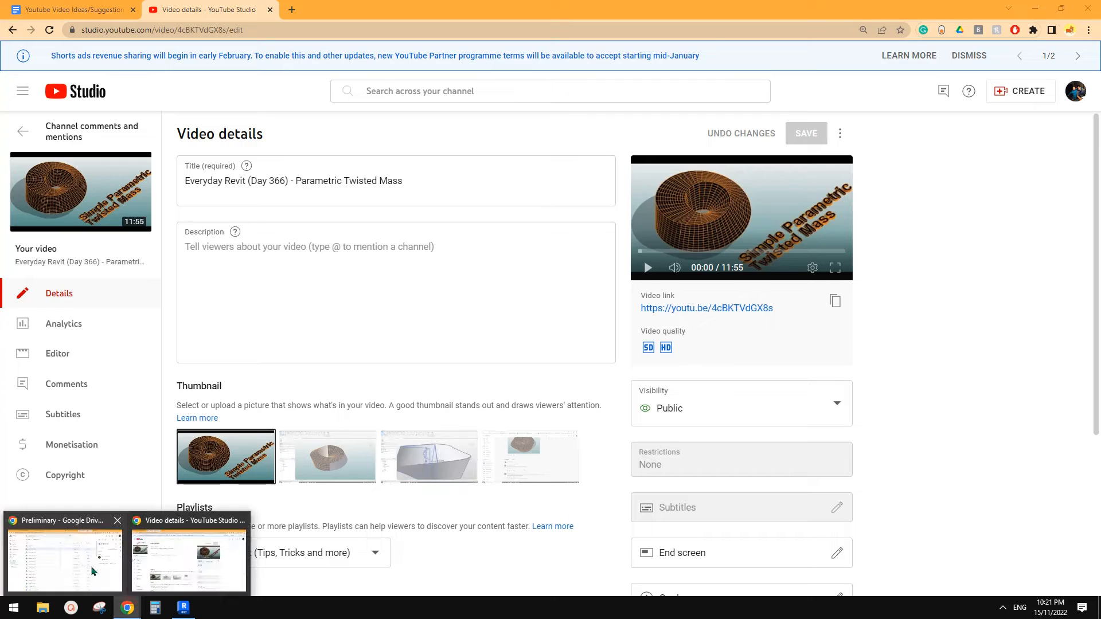
pyautogui.moveTo(127, 609)
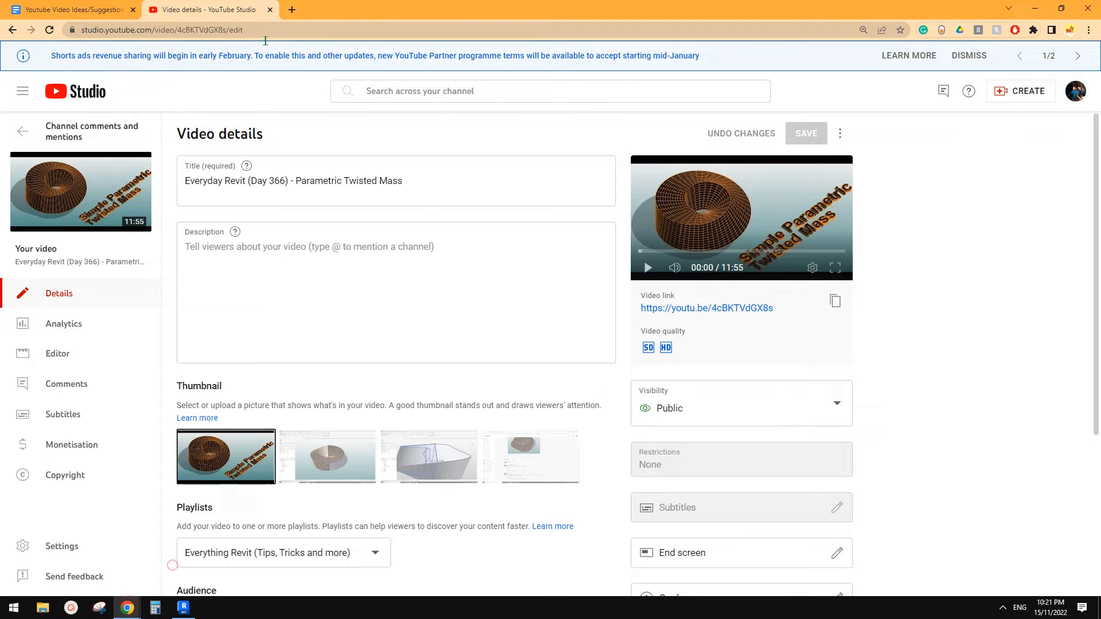
pyautogui.click(109, 10)
pyautogui.scroll(-1, 593, 401)
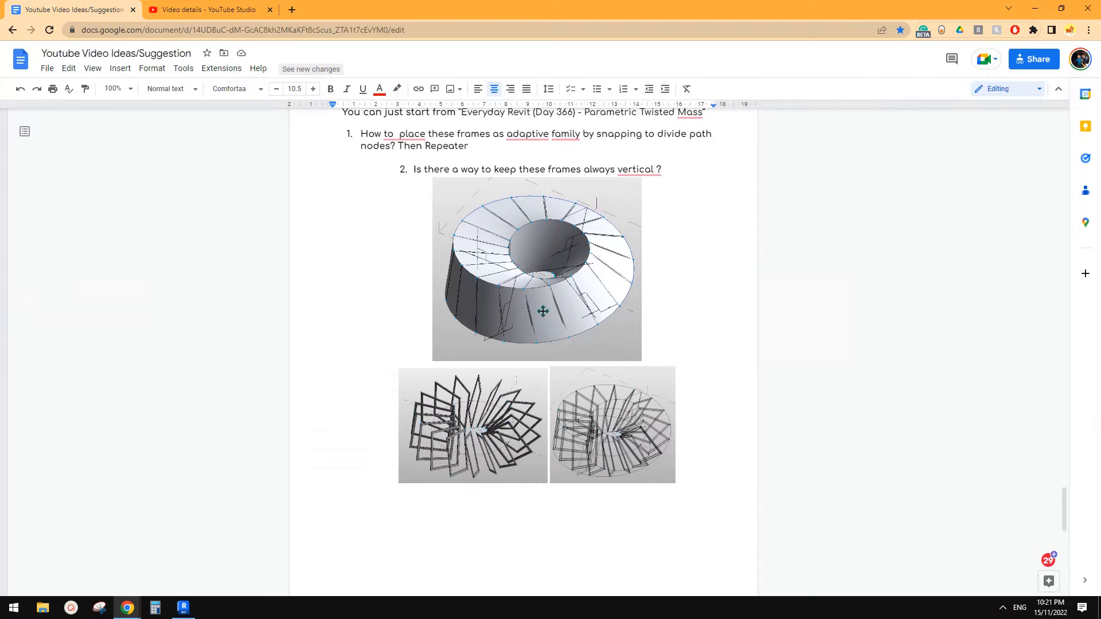
pyautogui.scroll(1, 545, 231)
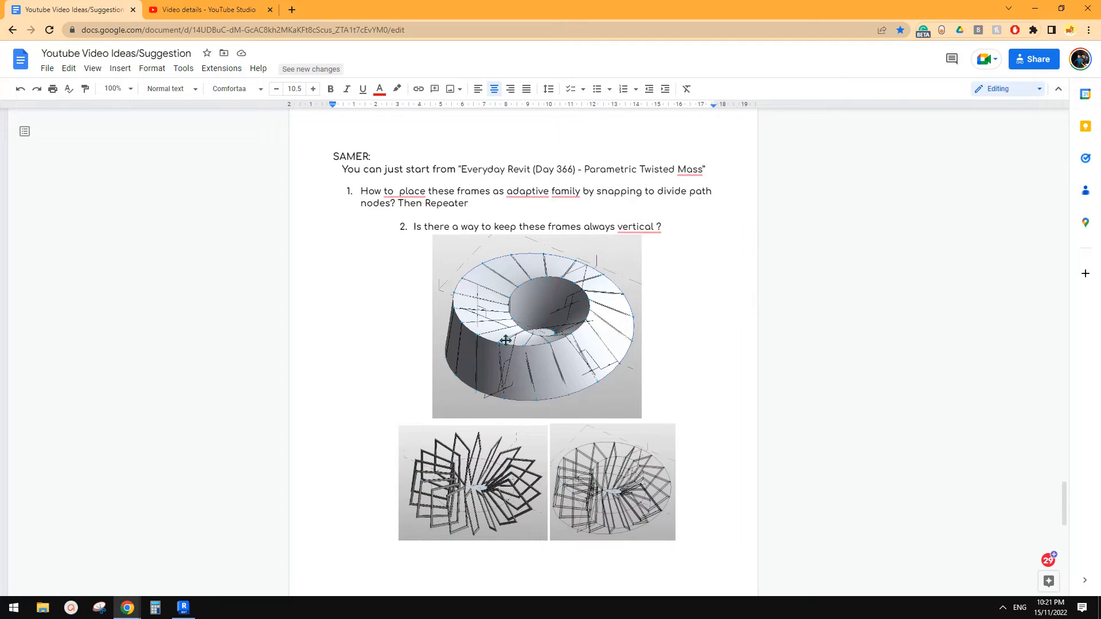
pyautogui.scroll(-3, 542, 340)
pyautogui.scroll(-3, 547, 346)
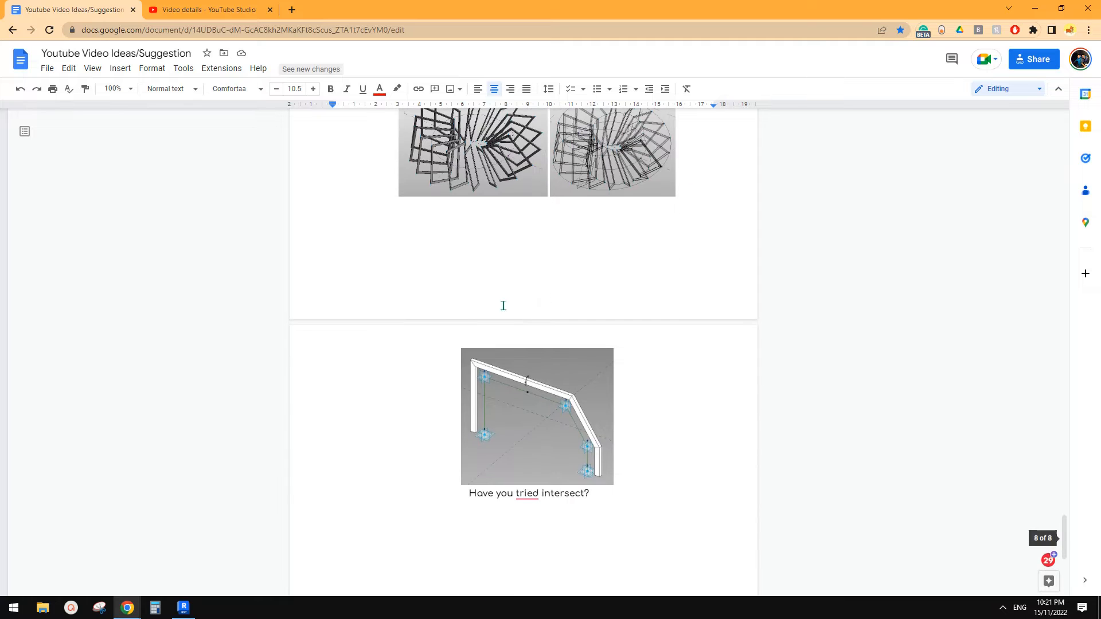
pyautogui.scroll(3, 487, 229)
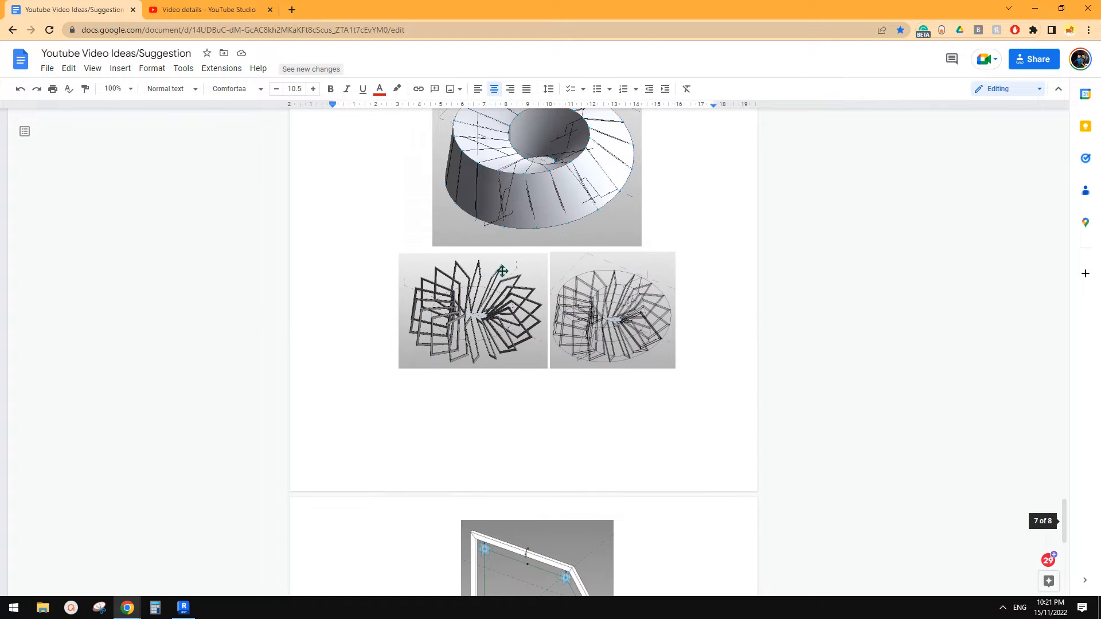
# Switch back to Revit, divide the surfaces of the second half-ring form, and reset the temporary isolation.
pyautogui.click(196, 611)
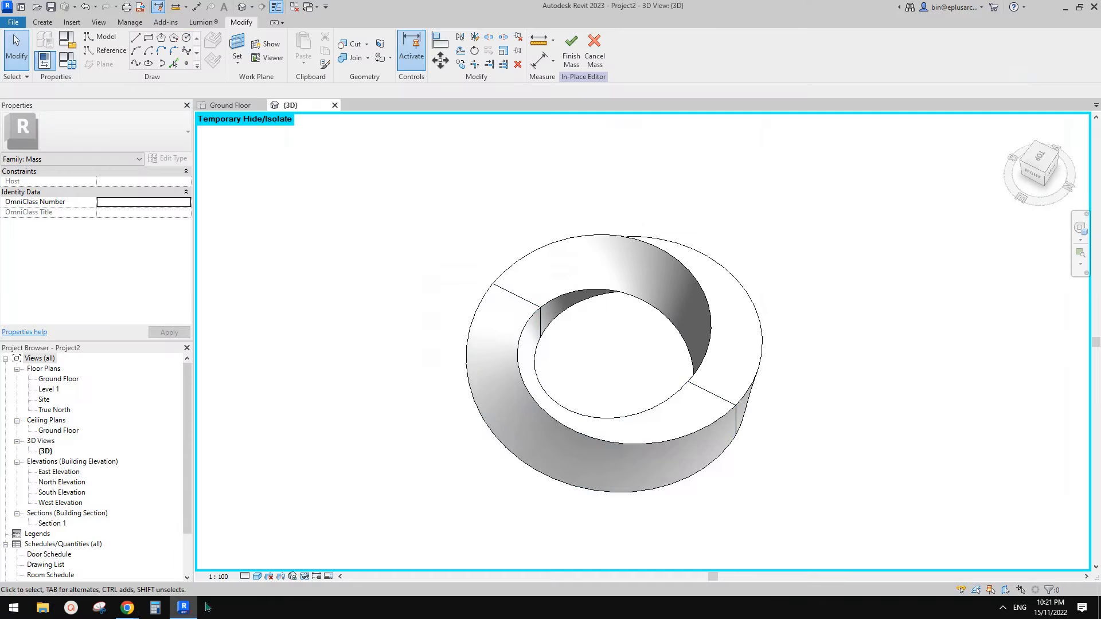
pyautogui.scroll(-1, 609, 388)
pyautogui.scroll(2, 682, 418)
pyautogui.scroll(2, 640, 459)
pyautogui.click(620, 450)
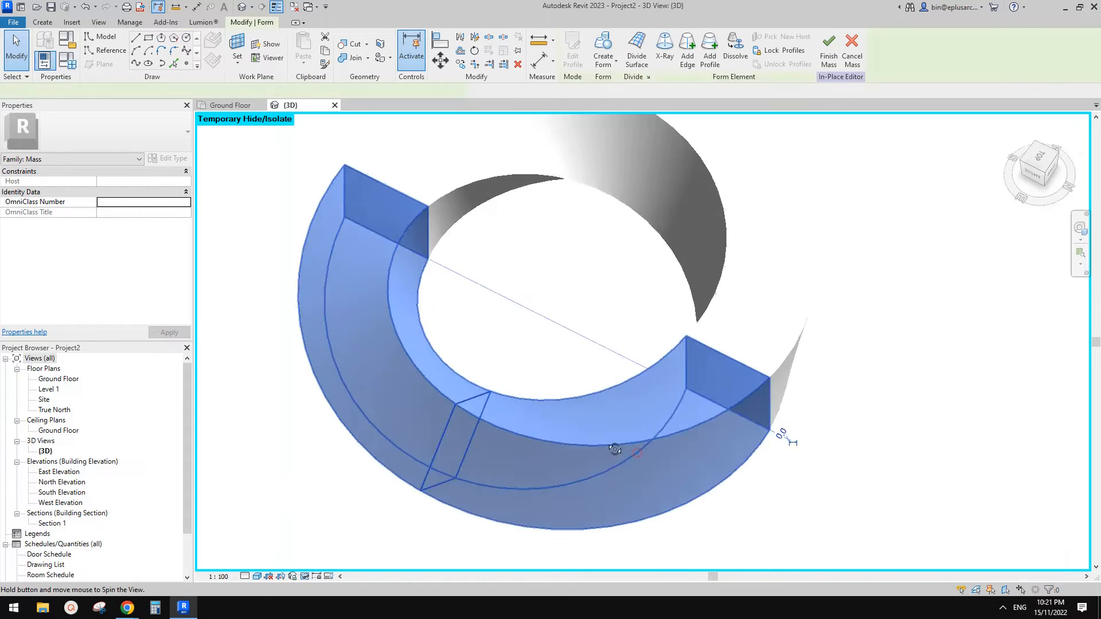
pyautogui.keyDown('shift'); pyautogui.moveTo(614, 447); pyautogui.dragTo(599, 402, button='middle'); pyautogui.keyUp('shift')
pyautogui.click(574, 378)
pyautogui.click(535, 448)
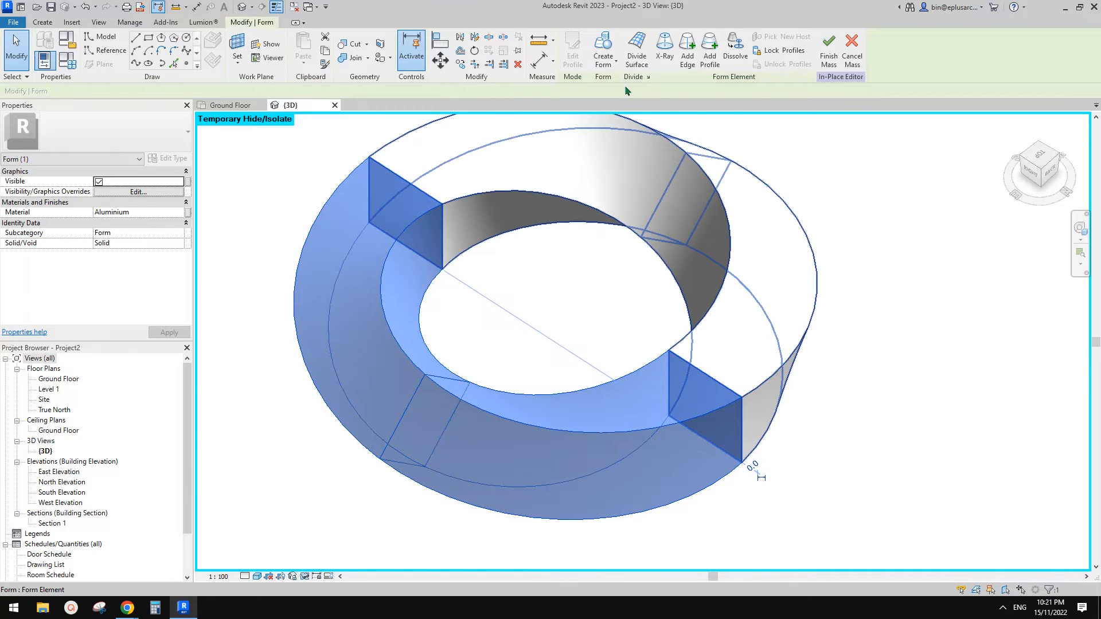
pyautogui.click(637, 47)
pyautogui.press('h')
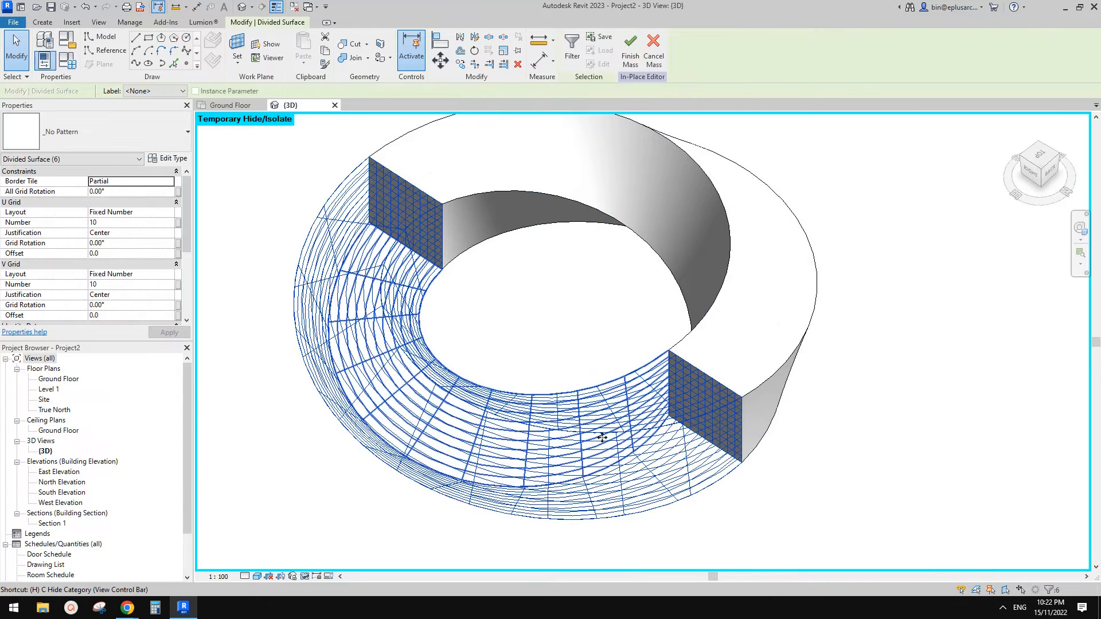
pyautogui.press('r')
# Examine the U and V grid pattern on the second half ring's divided surfaces from several angles.
pyautogui.scroll(-2, 422, 421)
pyautogui.keyDown('shift'); pyautogui.moveTo(423, 421); pyautogui.dragTo(730, 428, button='middle'); pyautogui.keyUp('shift')
pyautogui.scroll(2, 607, 357)
pyautogui.keyDown('shift'); pyautogui.moveTo(607, 357); pyautogui.dragTo(672, 348, button='middle'); pyautogui.keyUp('shift')
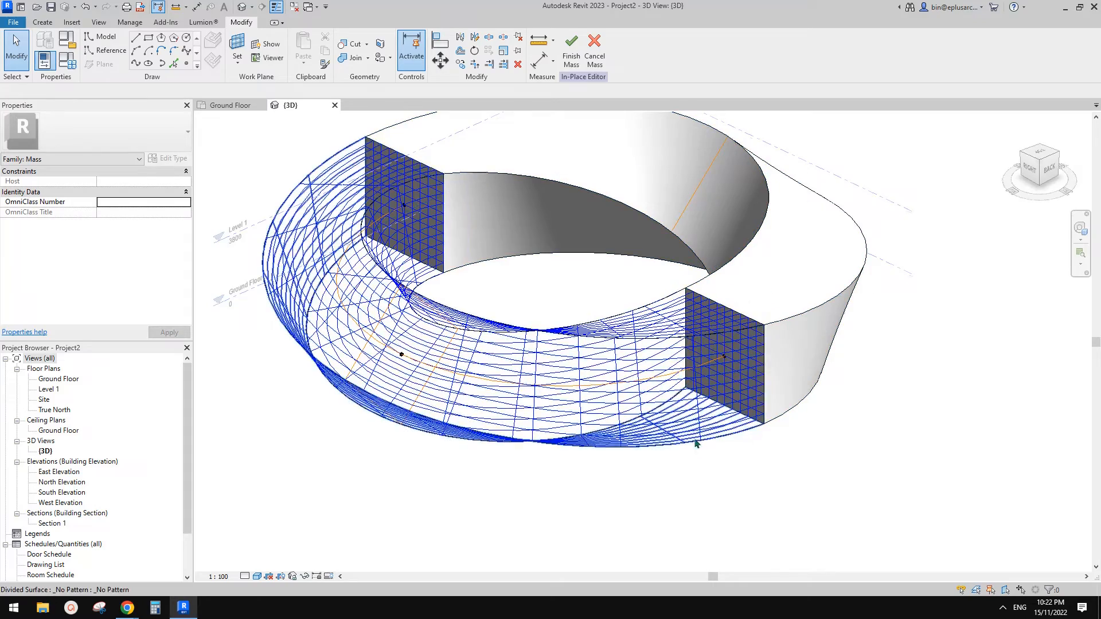
pyautogui.keyDown('shift'); pyautogui.moveTo(696, 444); pyautogui.dragTo(696, 390, button='middle'); pyautogui.keyUp('shift')
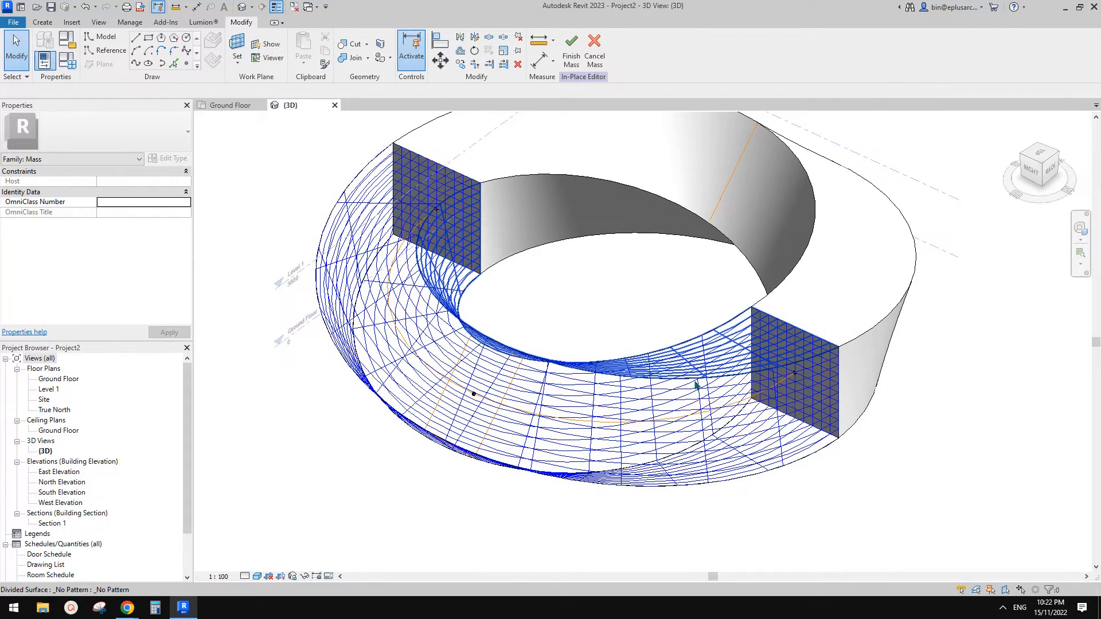
pyautogui.scroll(-1, 695, 386)
pyautogui.keyDown('shift'); pyautogui.moveTo(695, 386); pyautogui.dragTo(652, 382, button='middle'); pyautogui.keyUp('shift')
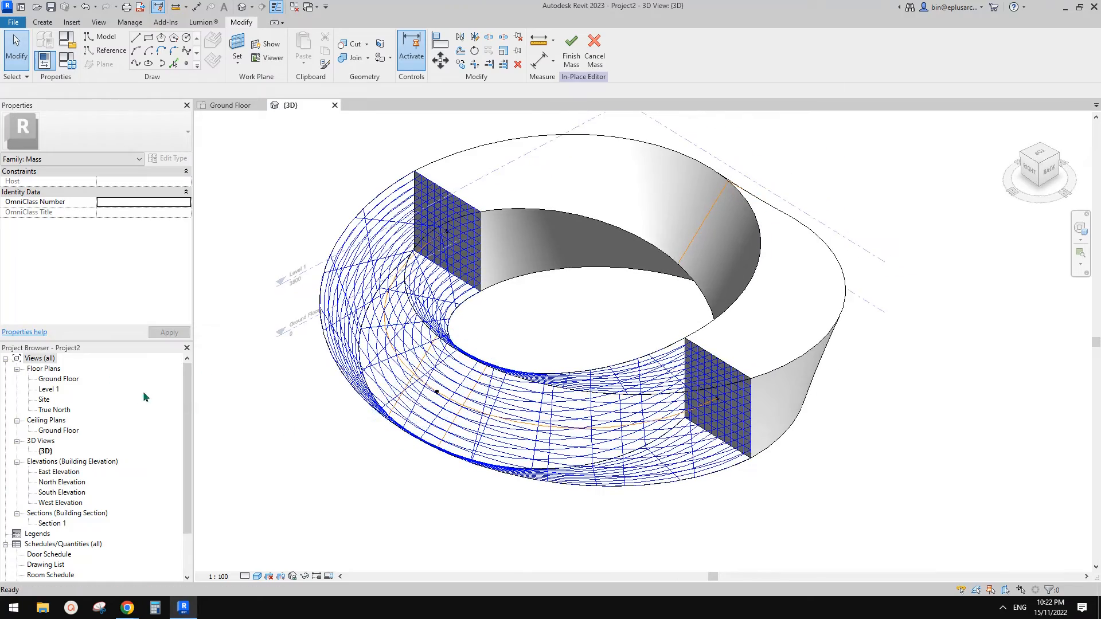
# Turn off both the U and V grids on one divided surface of the second half ring.
pyautogui.scroll(-1, 143, 391)
pyautogui.click(688, 429)
pyautogui.scroll(2, 688, 429)
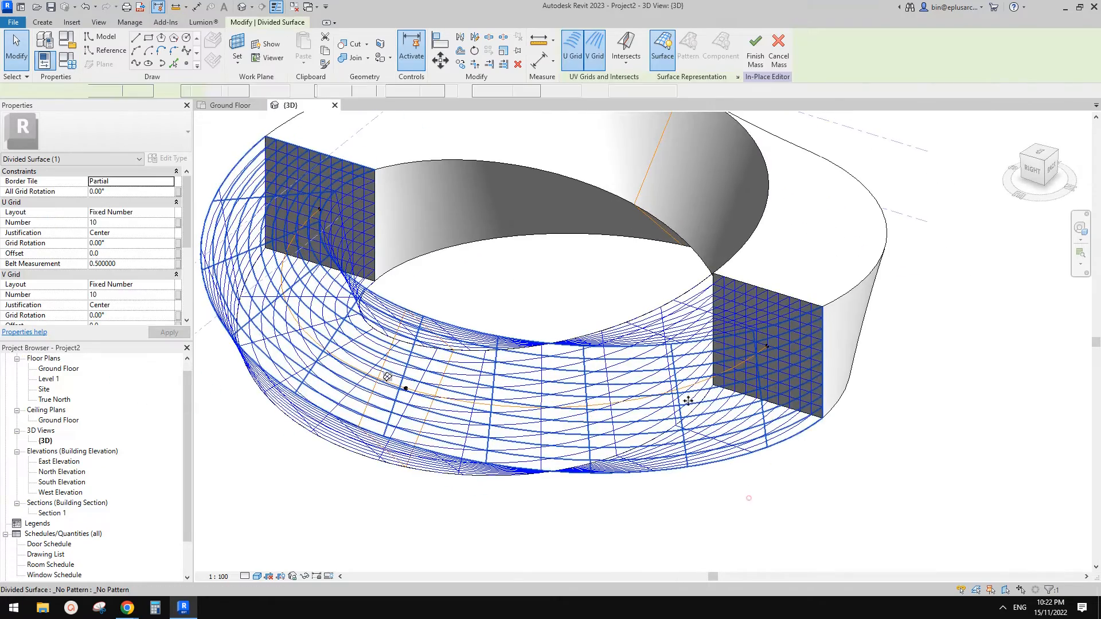
pyautogui.press('Escape')
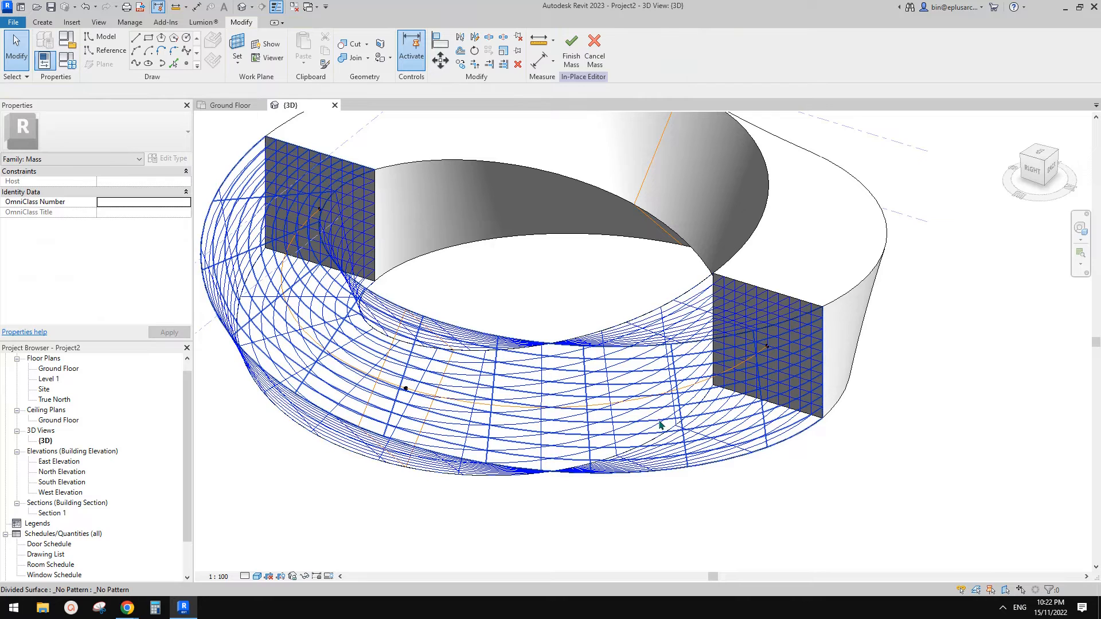
pyautogui.click(661, 425)
pyautogui.moveTo(625, 417); pyautogui.dragTo(582, 419, button='middle')
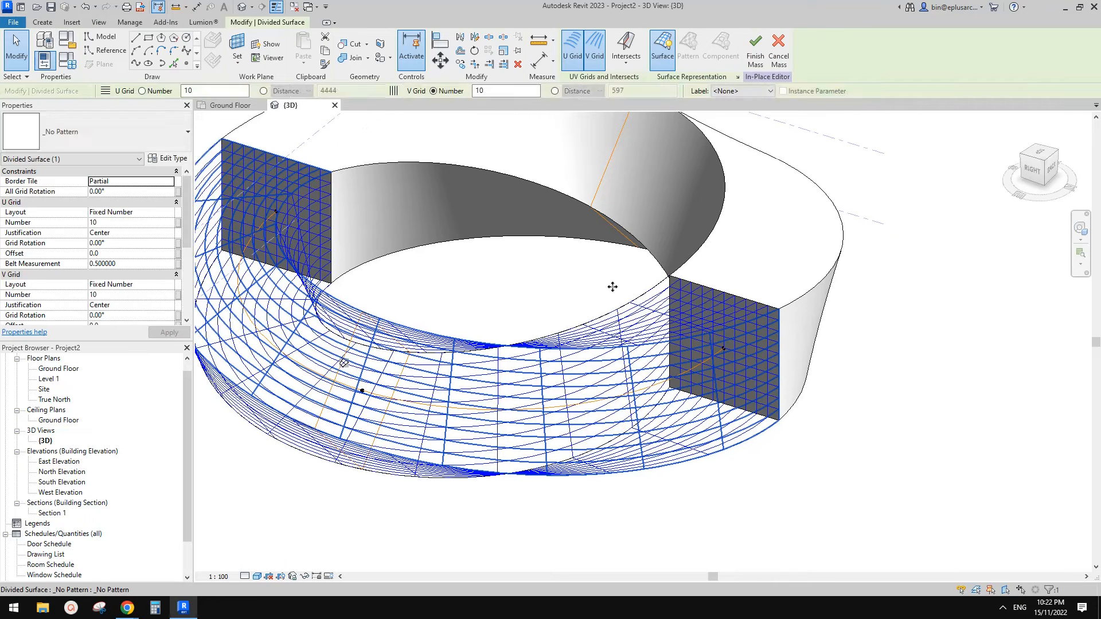
pyautogui.click(596, 49)
pyautogui.click(573, 49)
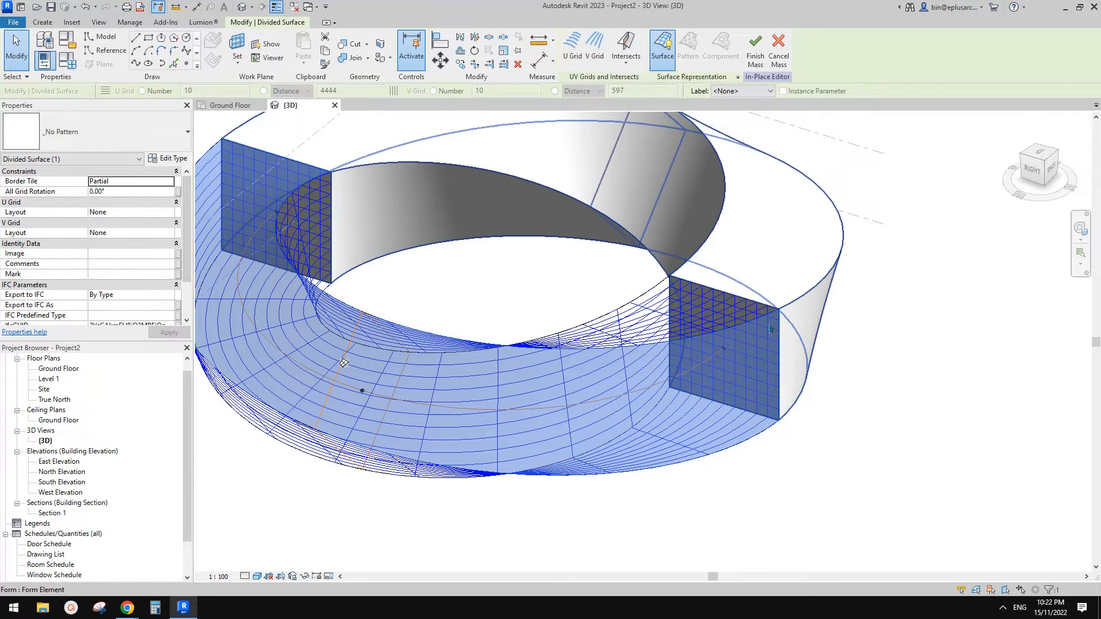
pyautogui.click(882, 427)
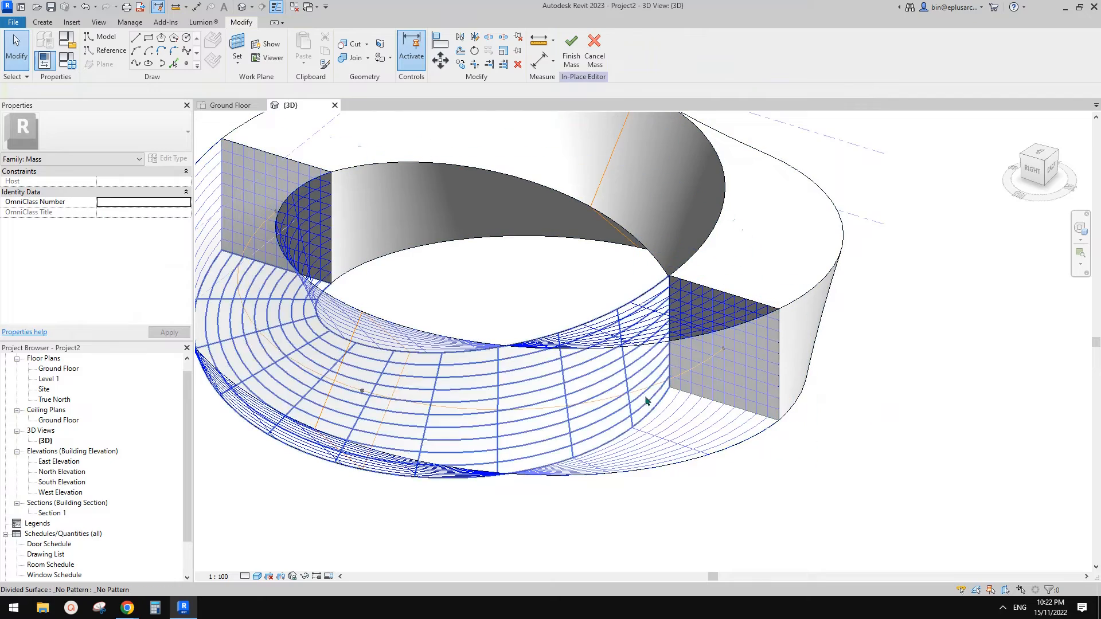
# Reselect the divided surface without grids, look at its Intersects options, and deselect it.
pyautogui.click(668, 417)
pyautogui.moveTo(668, 418); pyautogui.dragTo(654, 396, button='middle')
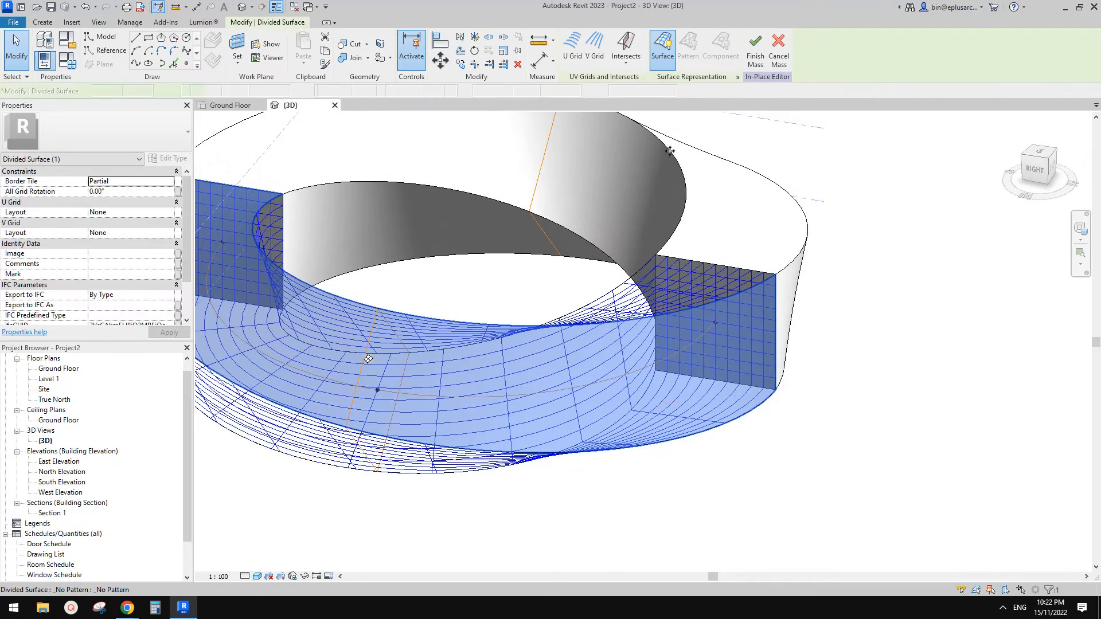
pyautogui.click(626, 67)
pyautogui.click(954, 243)
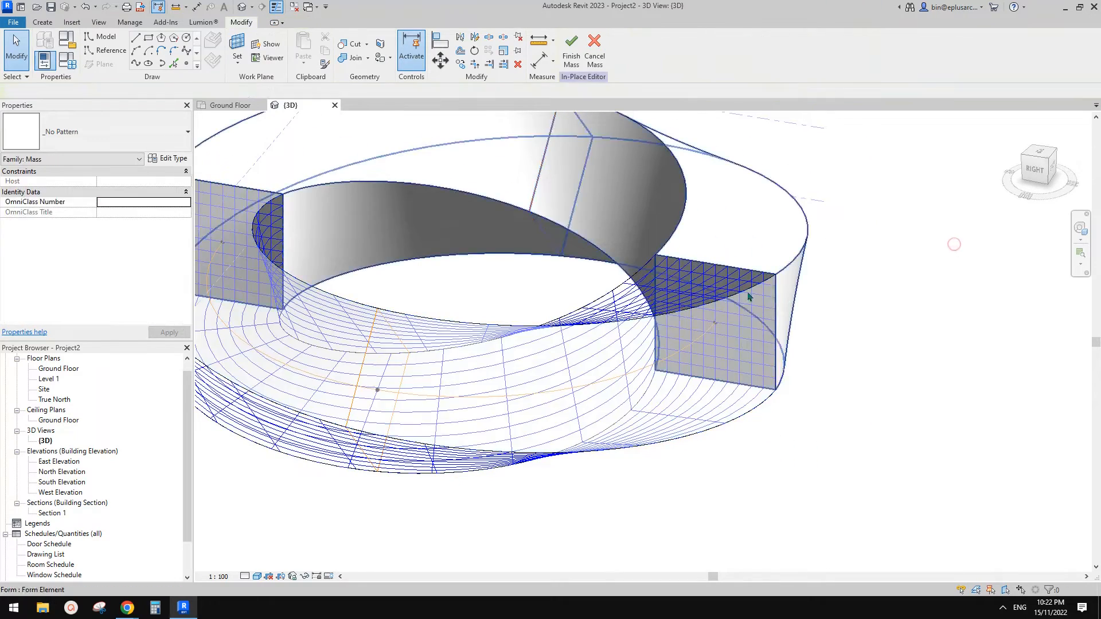
pyautogui.keyDown('shift'); pyautogui.moveTo(749, 294); pyautogui.dragTo(648, 330, button='middle'); pyautogui.keyUp('shift')
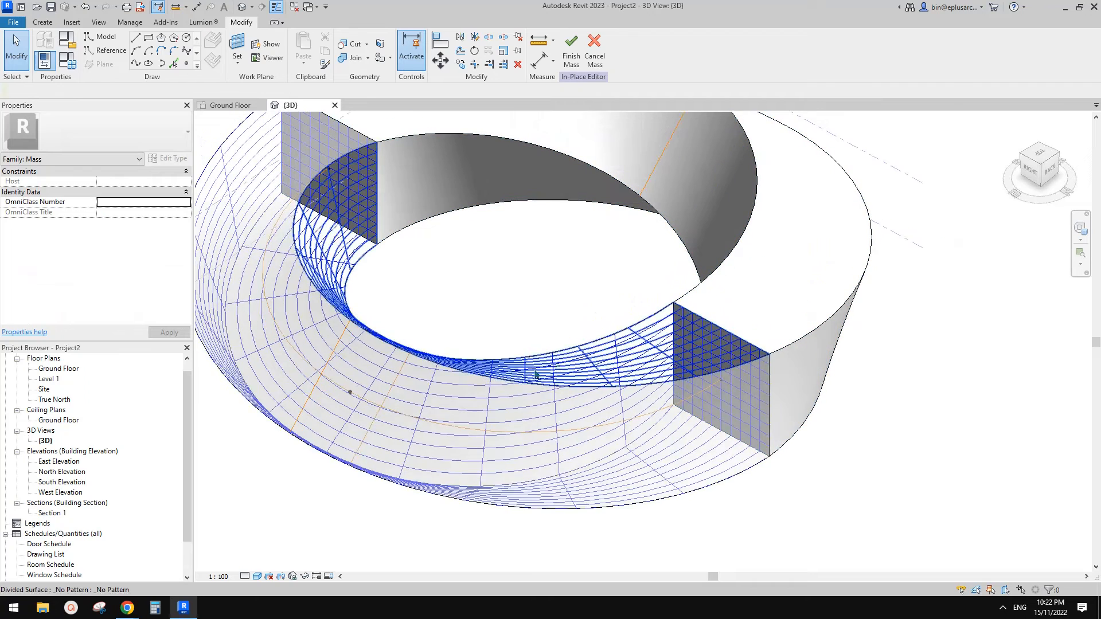
# Open the Ground Floor plan and centre the ring mass in view.
pyautogui.doubleClick(61, 373)
pyautogui.scroll(1, 687, 358)
pyautogui.scroll(-1, 673, 336)
pyautogui.moveTo(634, 339); pyautogui.dragTo(595, 332, button='middle')
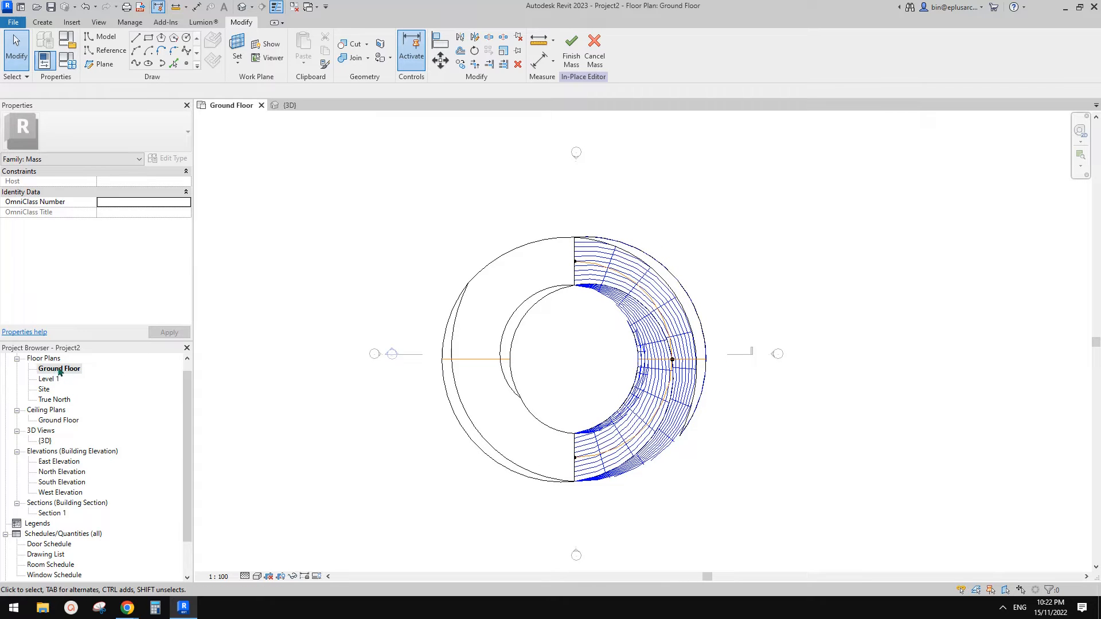
# Draw a vertical reference plane from the ring's centre to just beyond its upper outer edge.
pyautogui.scroll(2, 582, 368)
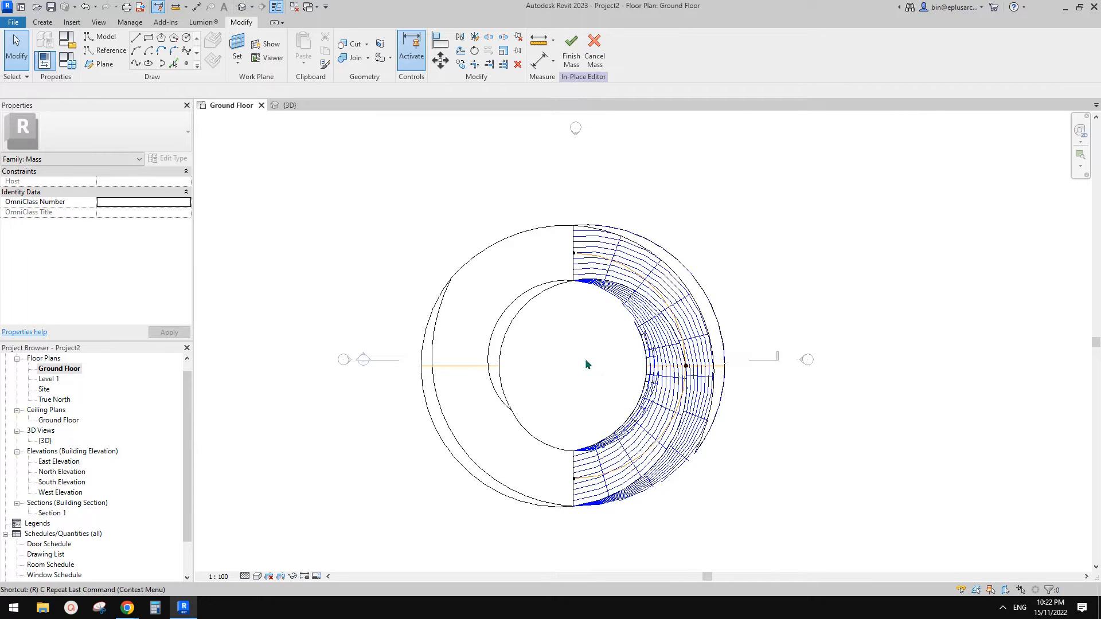
pyautogui.press('p')
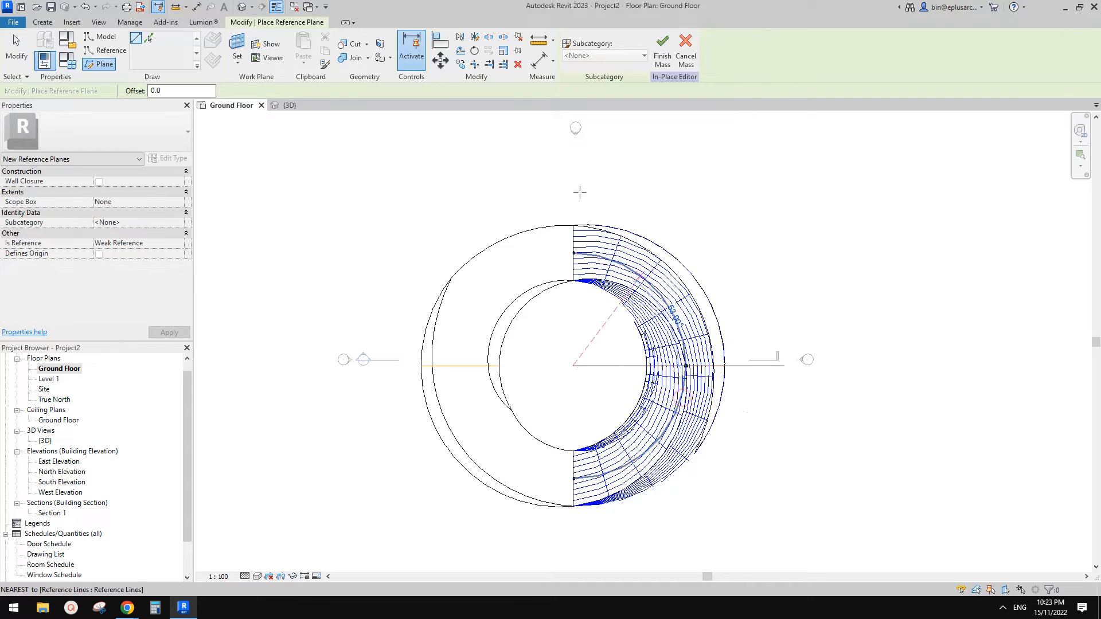
pyautogui.click(572, 165)
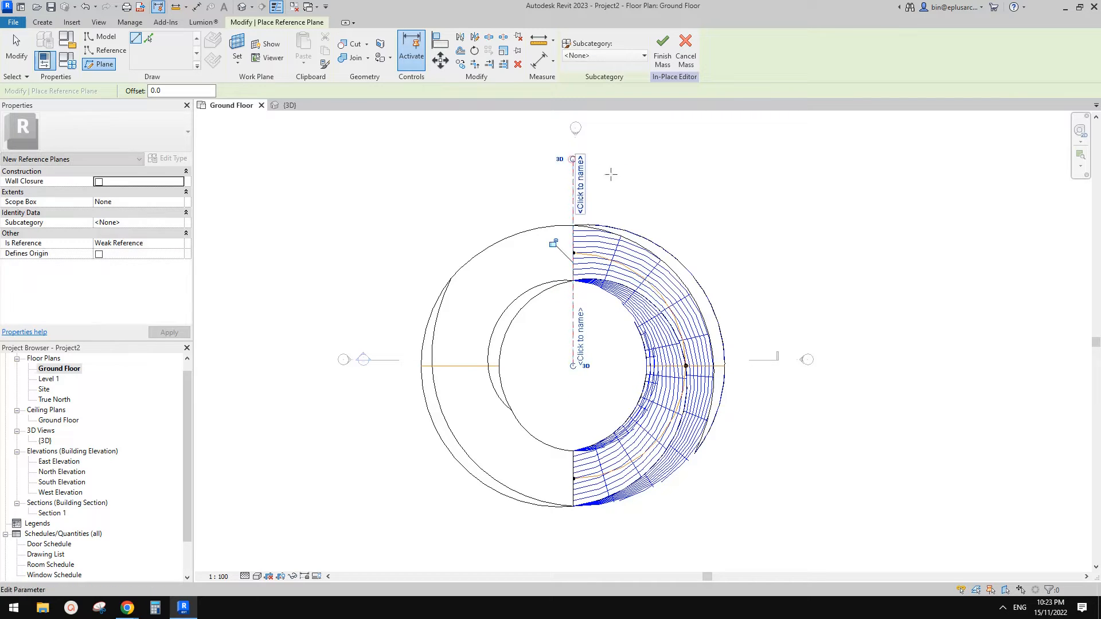
pyautogui.press('Escape')
pyautogui.press('Escape')
# Extend the reference plane's lower end past the ring's lower edge so it crosses the whole ring.
pyautogui.click(574, 189)
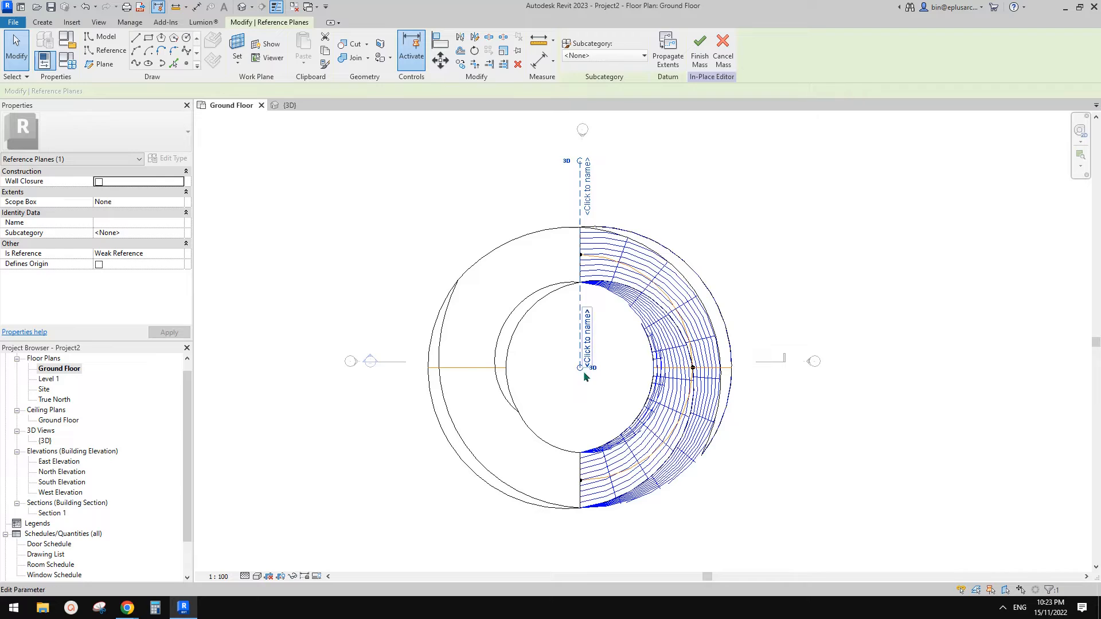
pyautogui.scroll(-1, 584, 376)
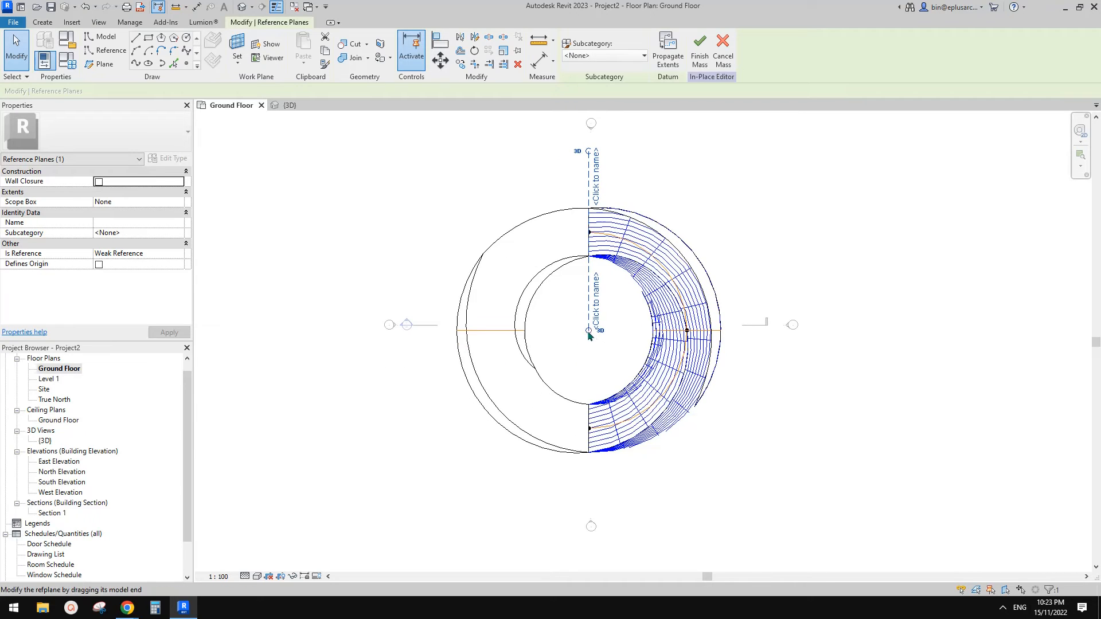
pyautogui.moveTo(588, 331); pyautogui.dragTo(587, 444)
pyautogui.moveTo(588, 488); pyautogui.dragTo(588, 493)
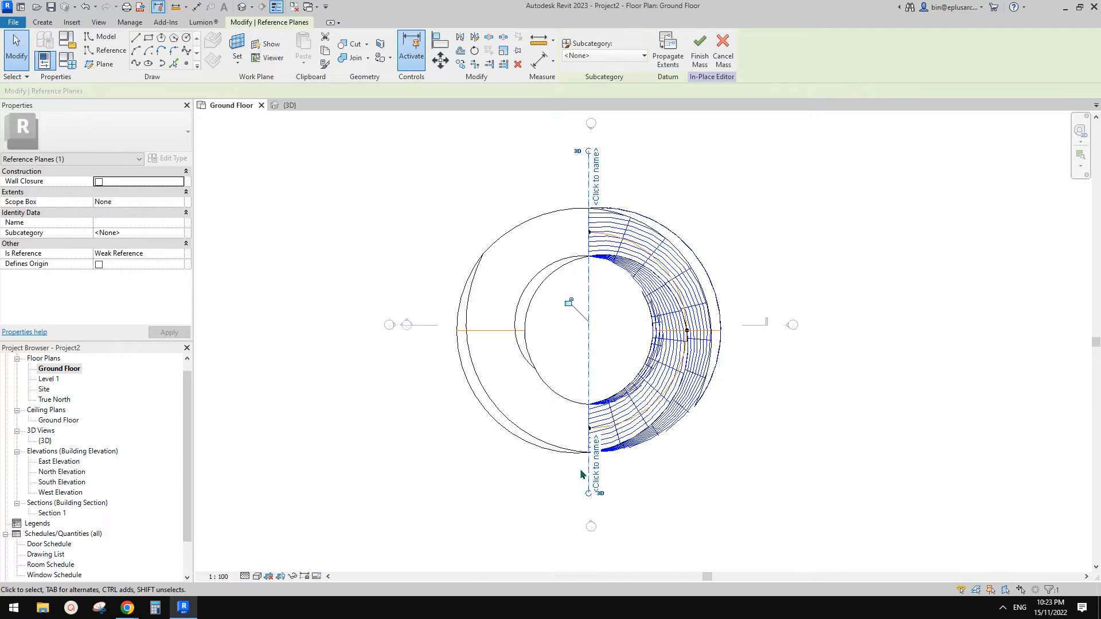
pyautogui.moveTo(598, 475); pyautogui.dragTo(605, 362, button='middle')
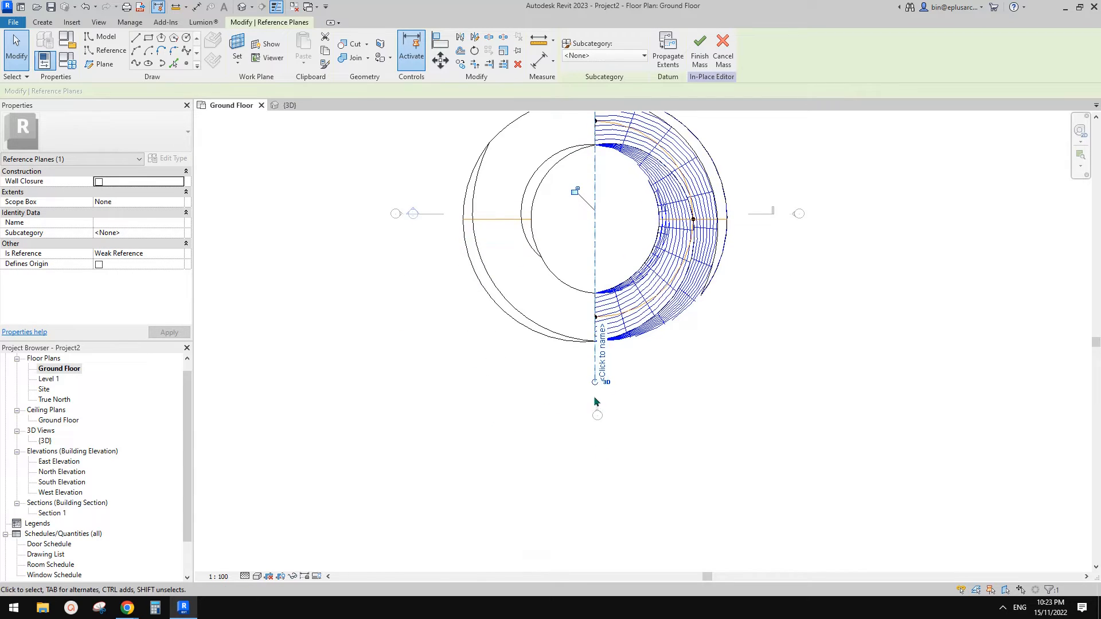
pyautogui.scroll(-2, 595, 400)
pyautogui.moveTo(606, 432); pyautogui.dragTo(616, 375, button='middle')
pyautogui.scroll(-2, 609, 392)
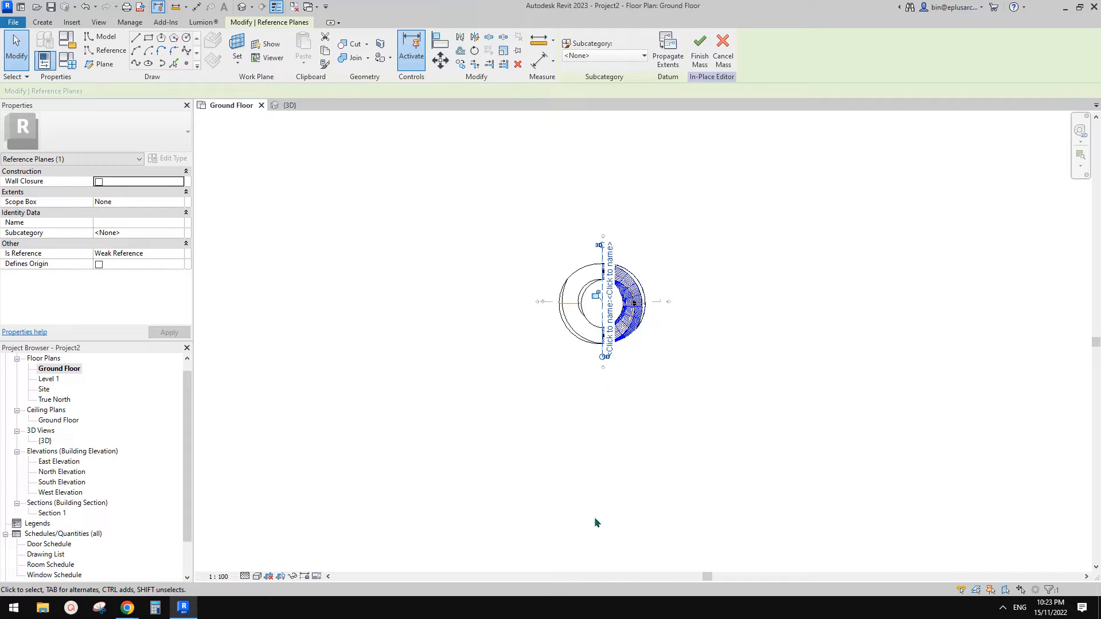
pyautogui.scroll(5, 611, 302)
pyautogui.press('Escape')
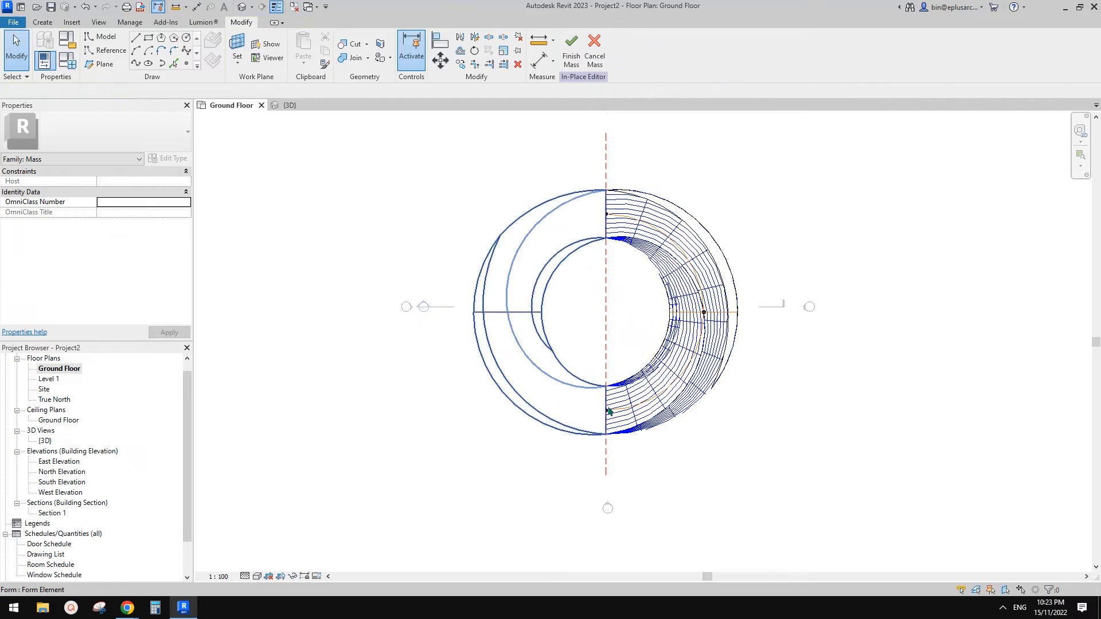
# Rotate a copy of the vertical reference plane, using the ring's centre as the centre of rotation.
pyautogui.moveTo(638, 368); pyautogui.dragTo(632, 401, button='middle')
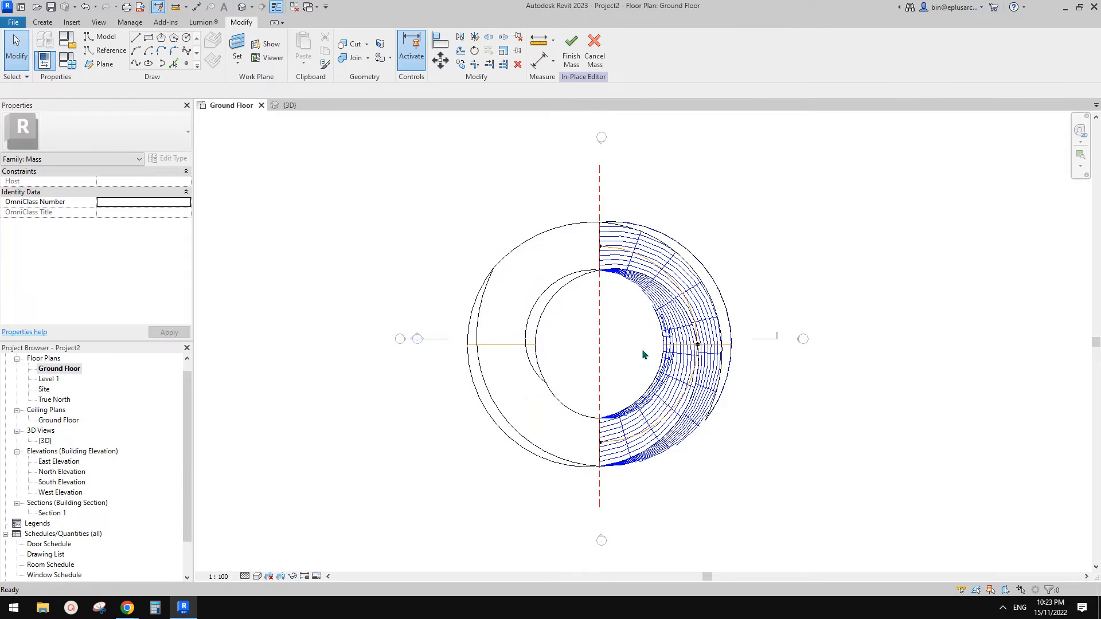
pyautogui.click(601, 355)
pyautogui.moveTo(640, 353); pyautogui.dragTo(617, 363, button='middle')
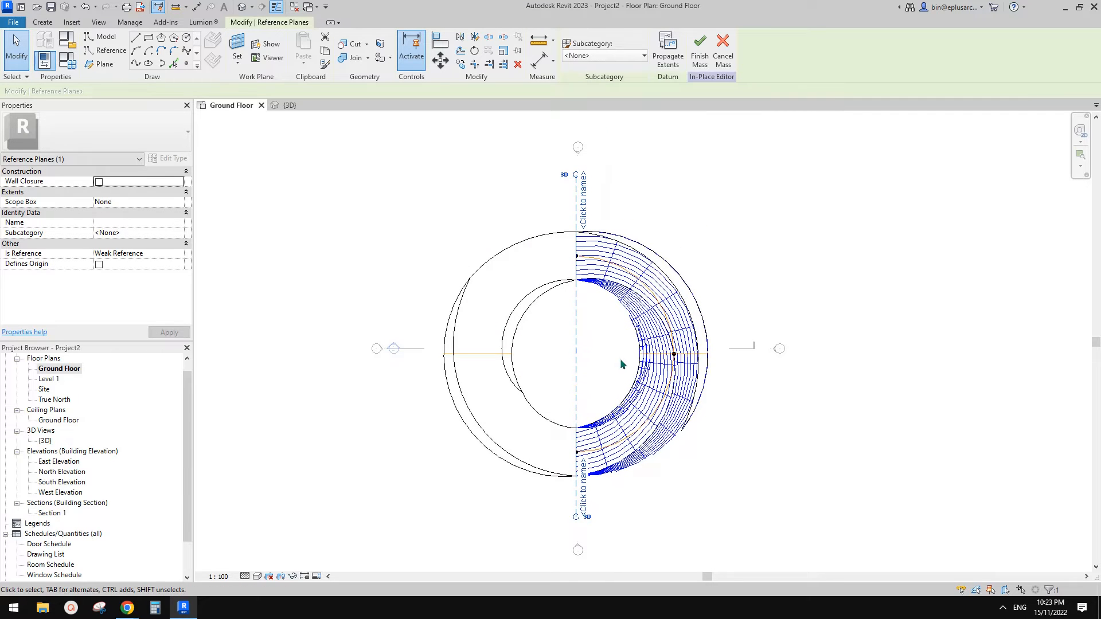
pyautogui.press('o')
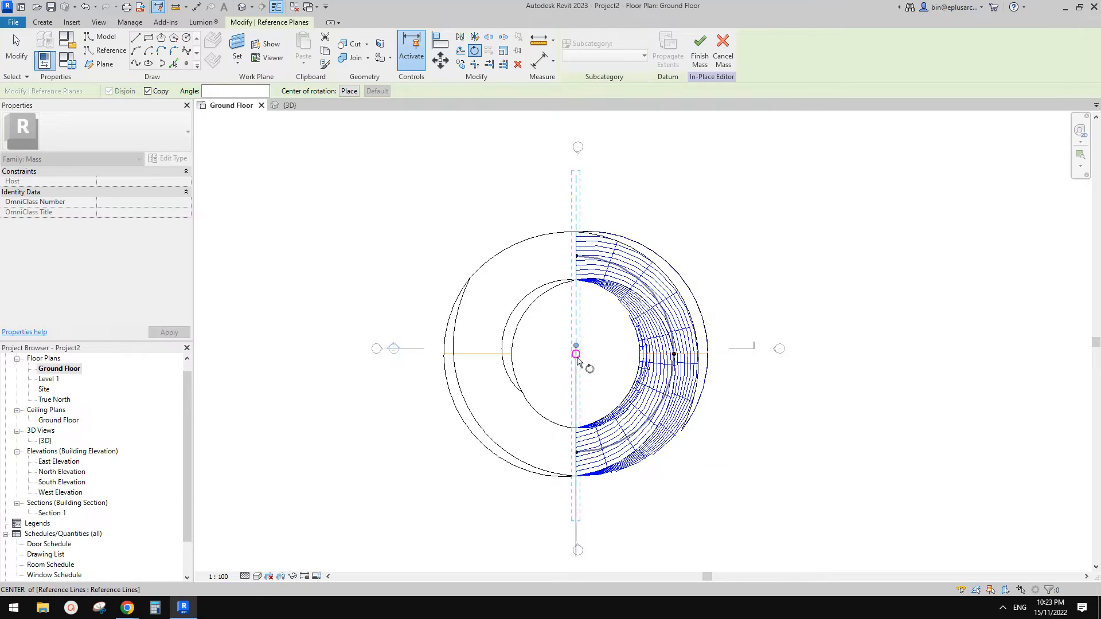
pyautogui.press('space')
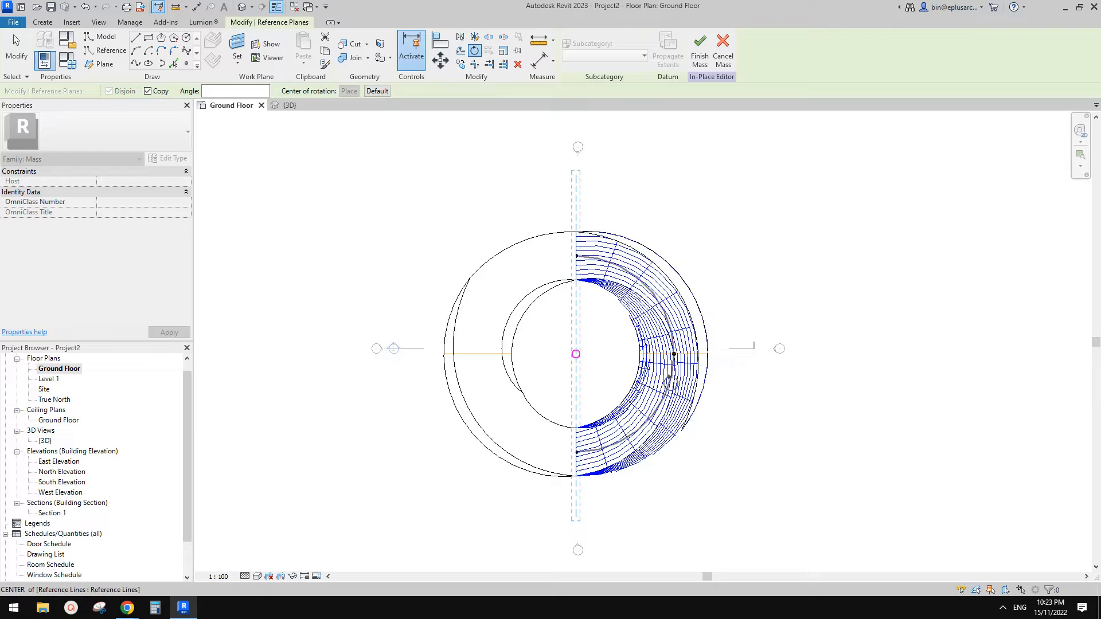
# Rotate a copy of the vertical reference plane 5° clockwise about the ring's centre.
pyautogui.click(576, 354)
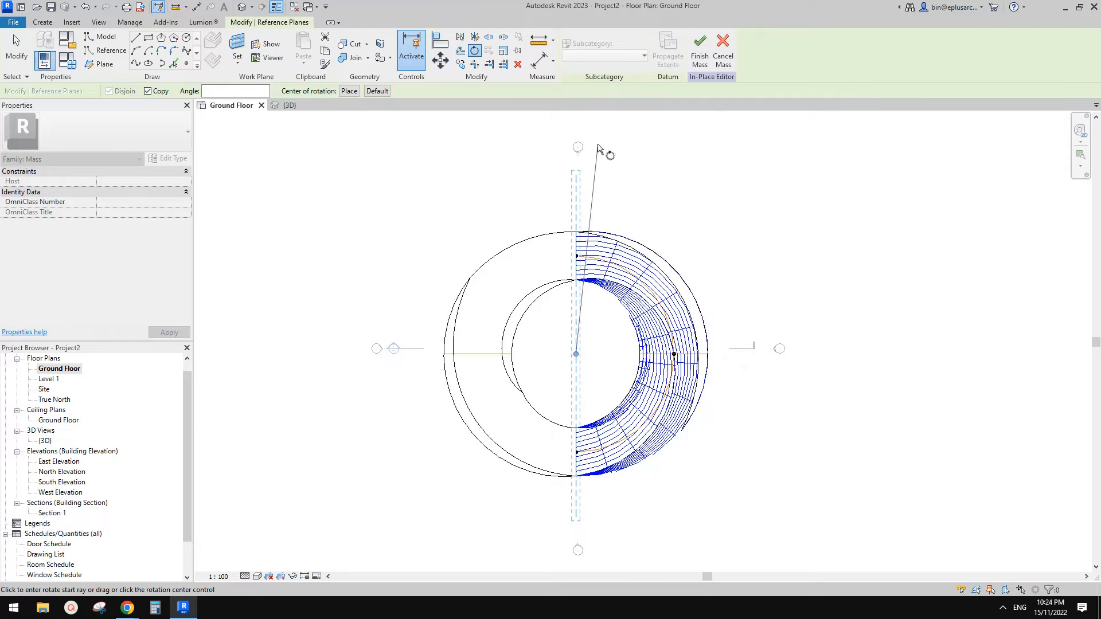
pyautogui.click(632, 142)
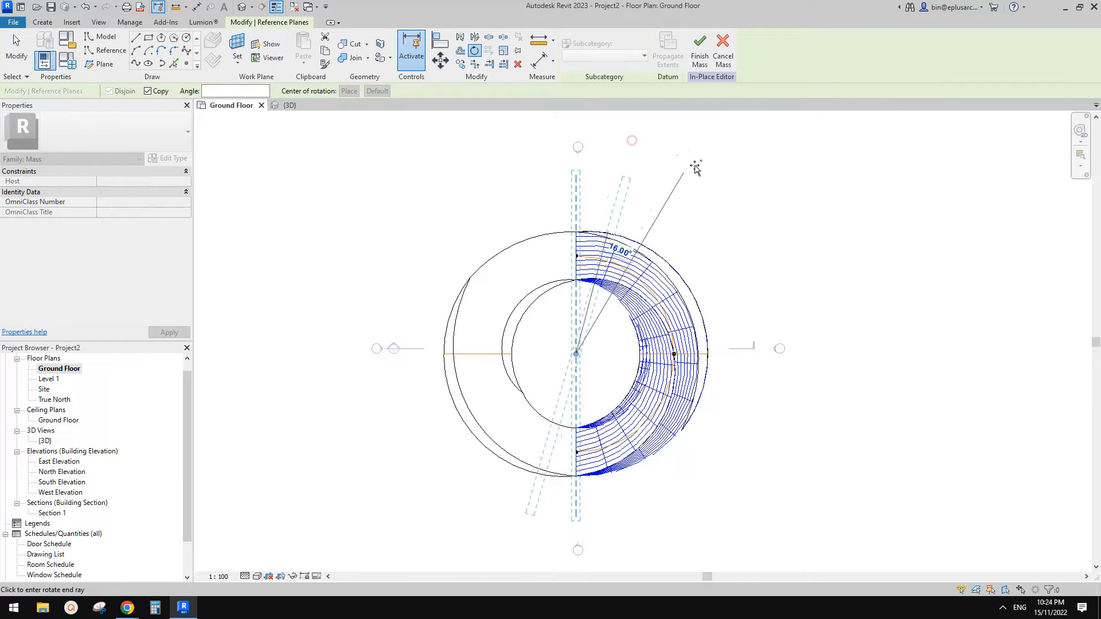
pyautogui.click(148, 91)
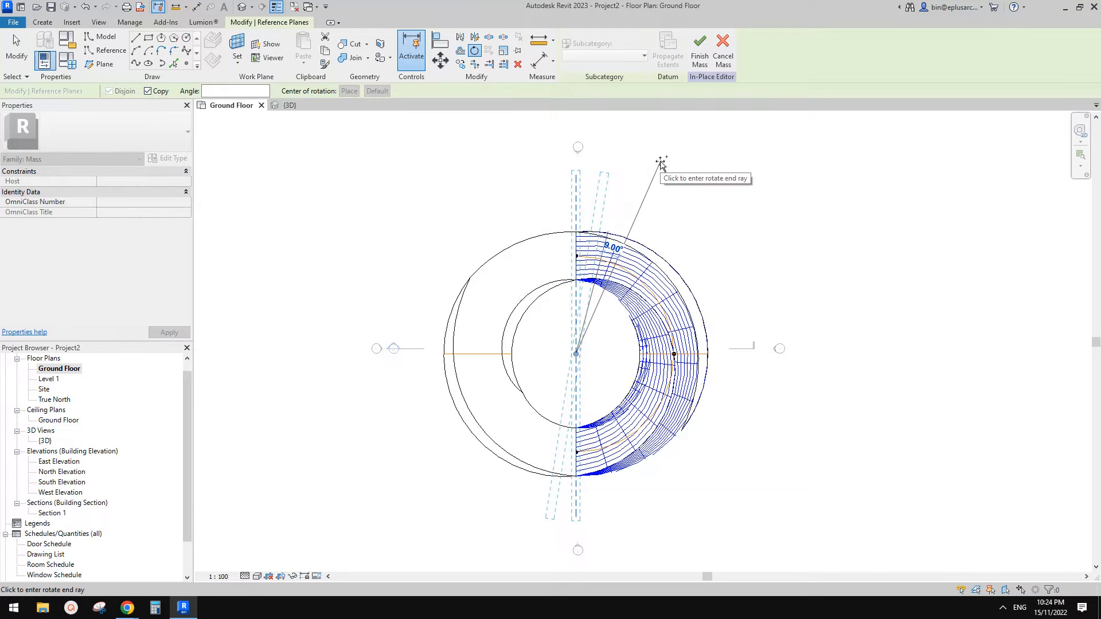
pyautogui.write('5')
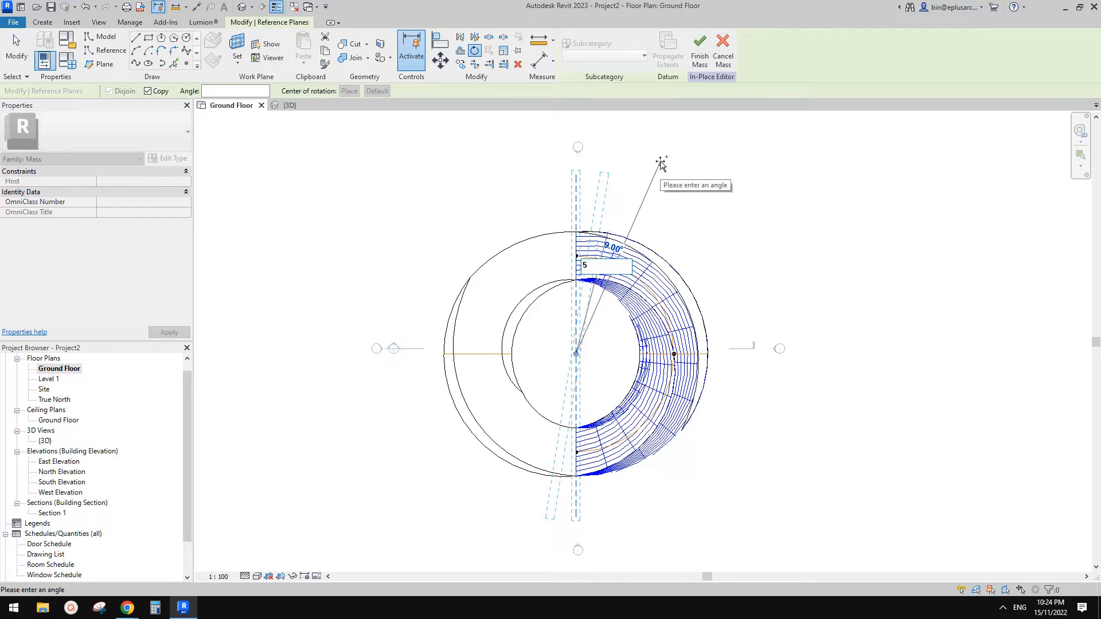
pyautogui.press('Return')
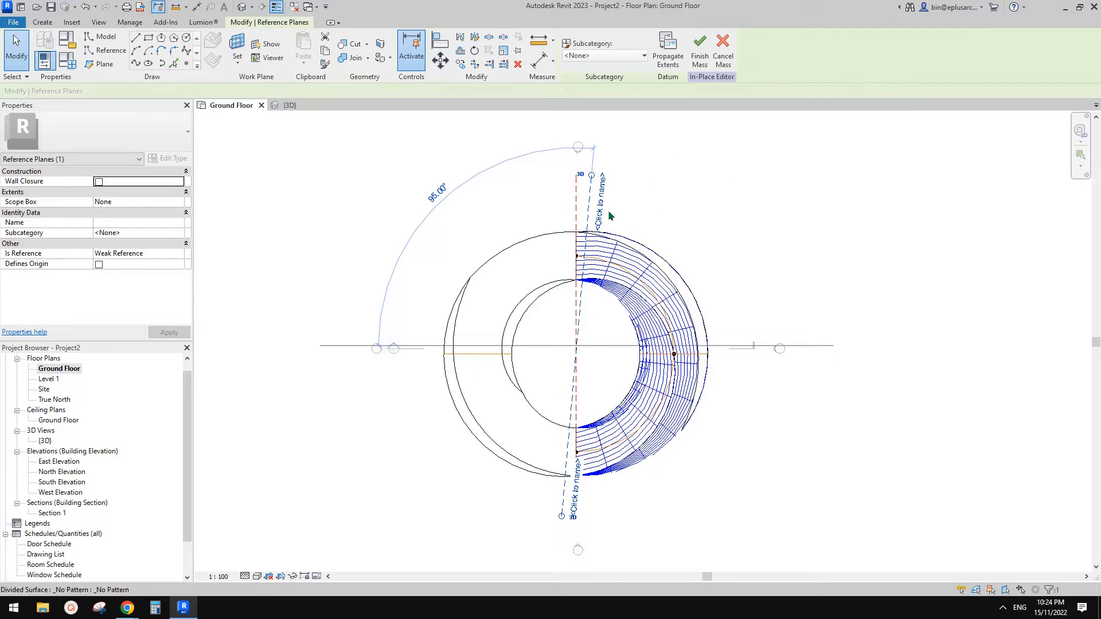
pyautogui.click(669, 194)
pyautogui.scroll(1, 590, 192)
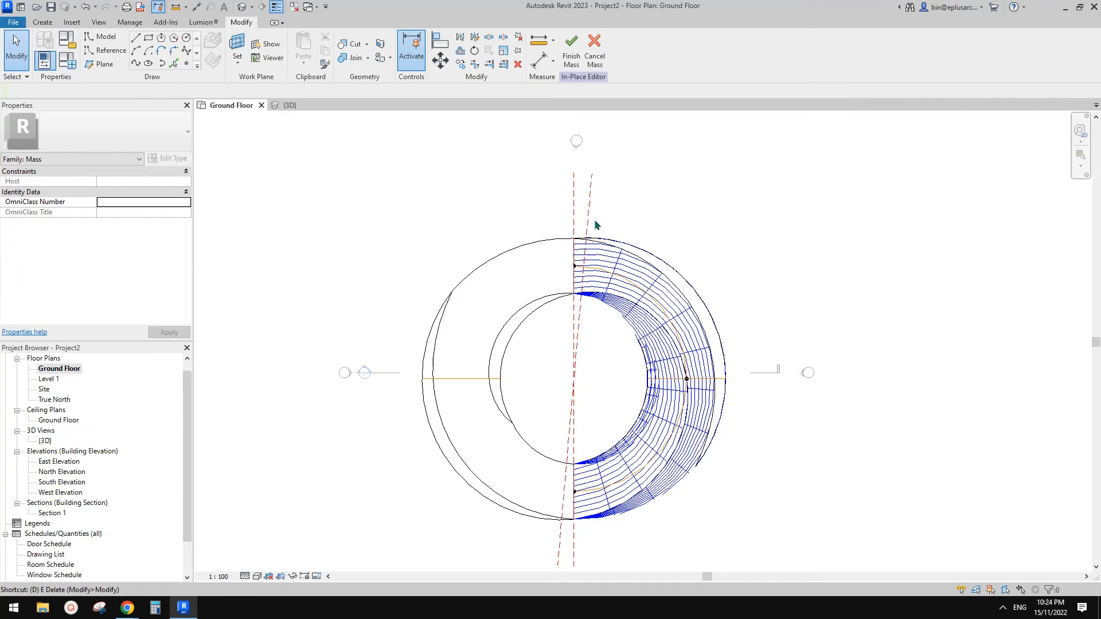
# Place an angular dimension between the vertical reference plane and its rotated copy above the ring.
pyautogui.press('d')
pyautogui.press('i')
pyautogui.click(573, 203)
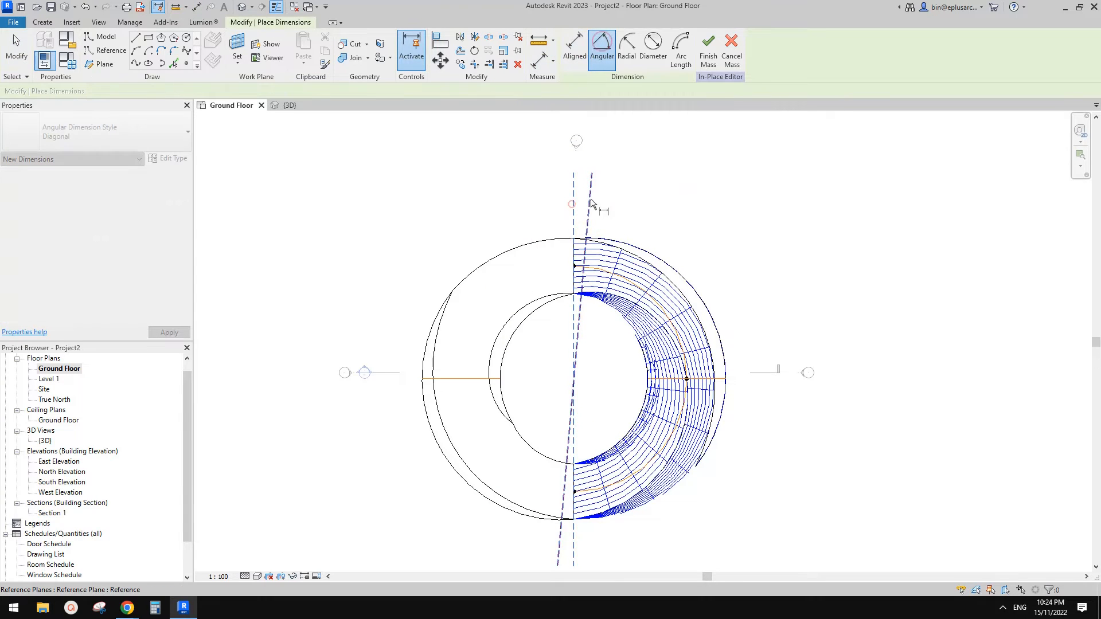
pyautogui.click(589, 202)
pyautogui.scroll(2, 581, 190)
pyautogui.click(579, 202)
pyautogui.scroll(1, 656, 228)
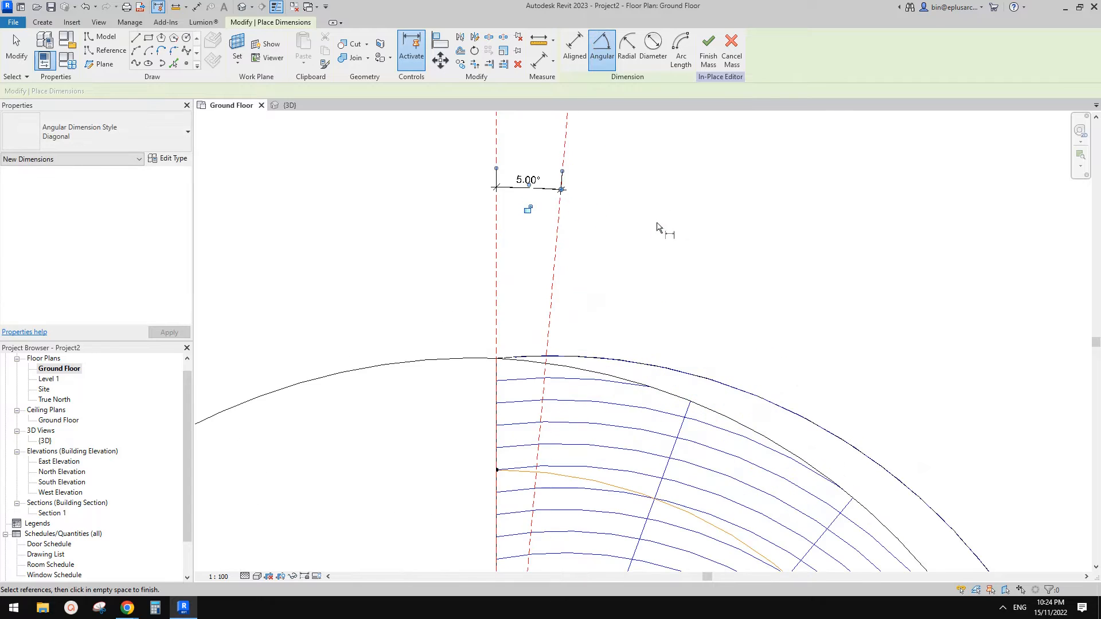
pyautogui.scroll(-3, 631, 241)
pyautogui.press('Escape')
# Mirror a copy of the vertical reference plane about the 5° rotated plane to make a third radial plane.
pyautogui.scroll(3, 599, 258)
pyautogui.click(597, 263)
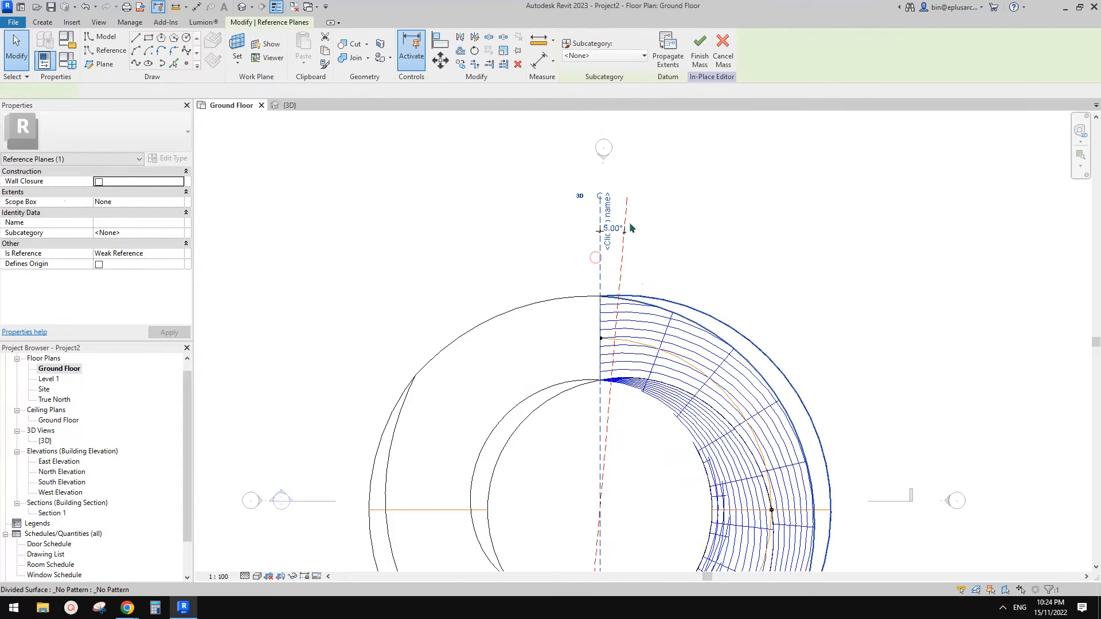
pyautogui.scroll(-2, 631, 190)
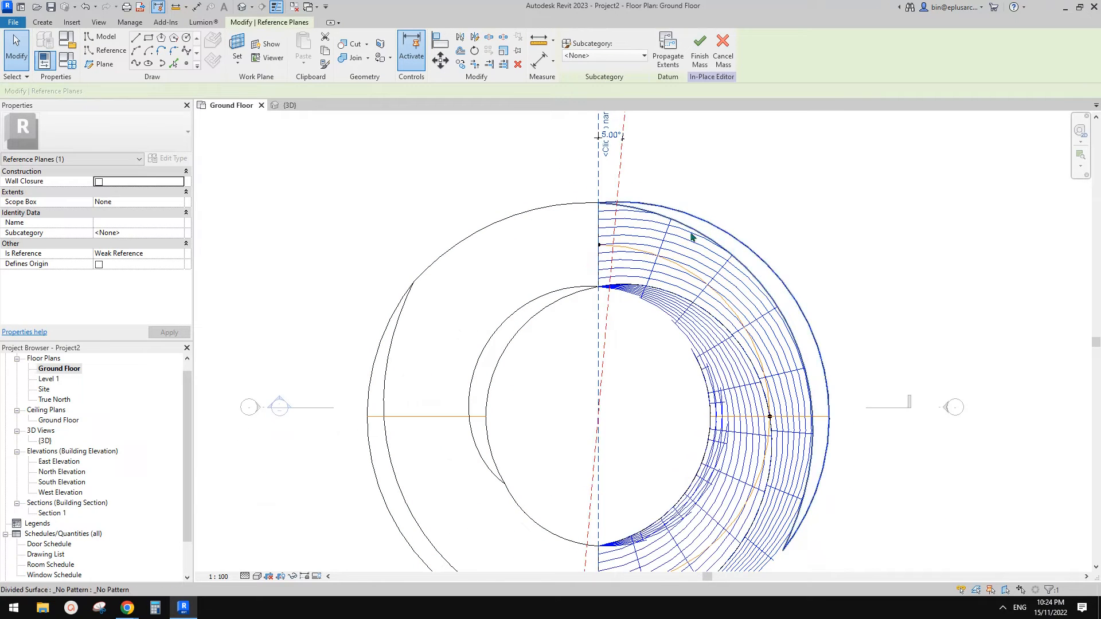
pyautogui.moveTo(654, 222); pyautogui.dragTo(629, 226, button='middle')
pyautogui.press('m')
pyautogui.press('m')
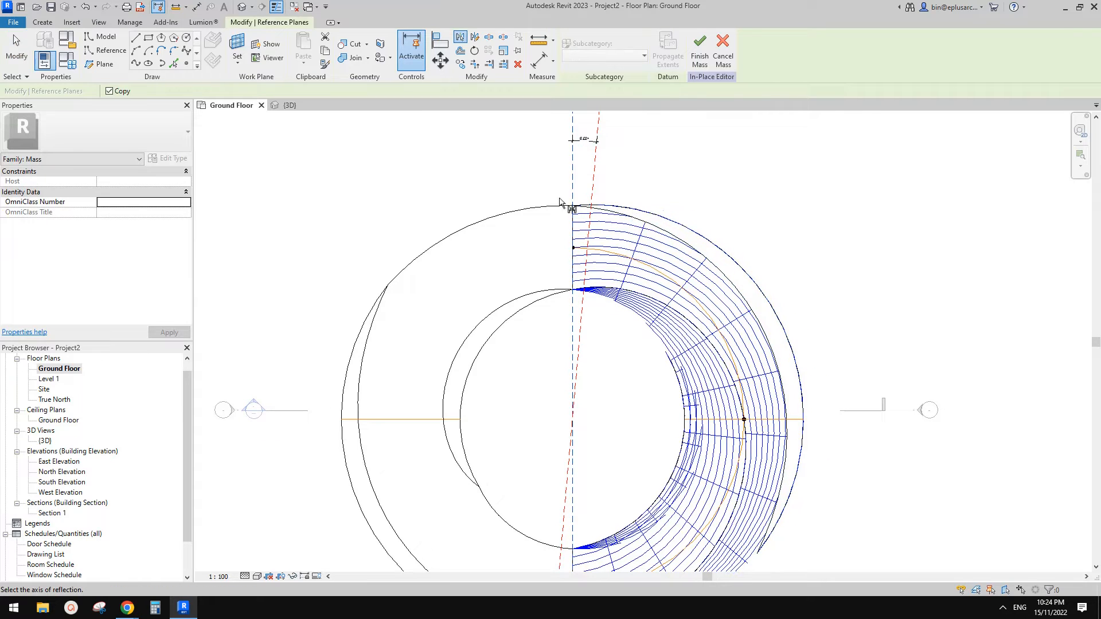
pyautogui.click(592, 191)
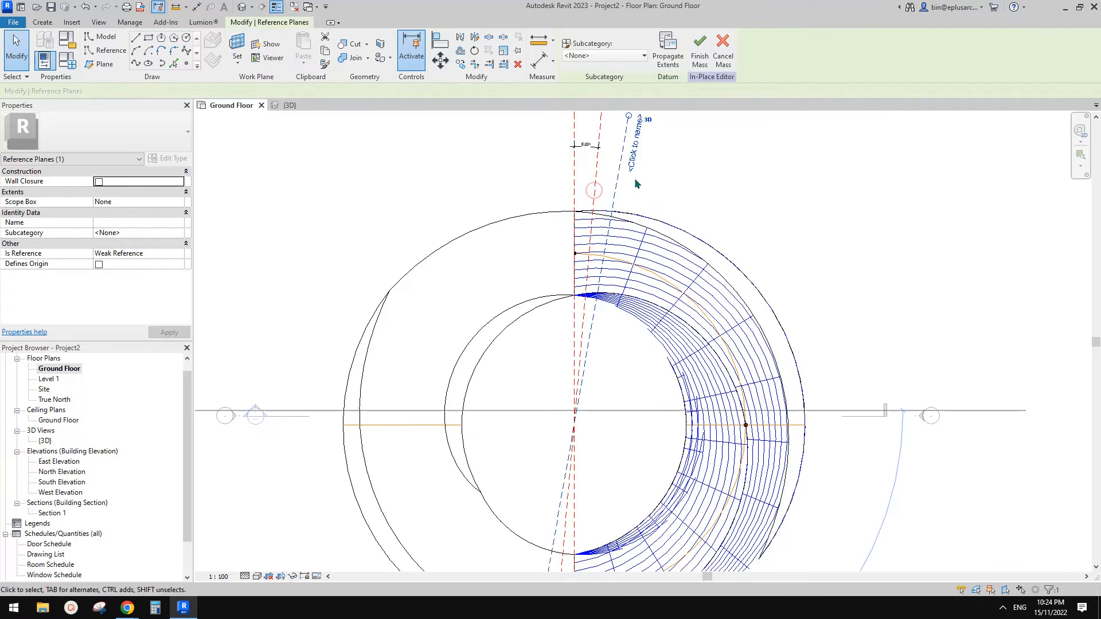
pyautogui.press('Escape')
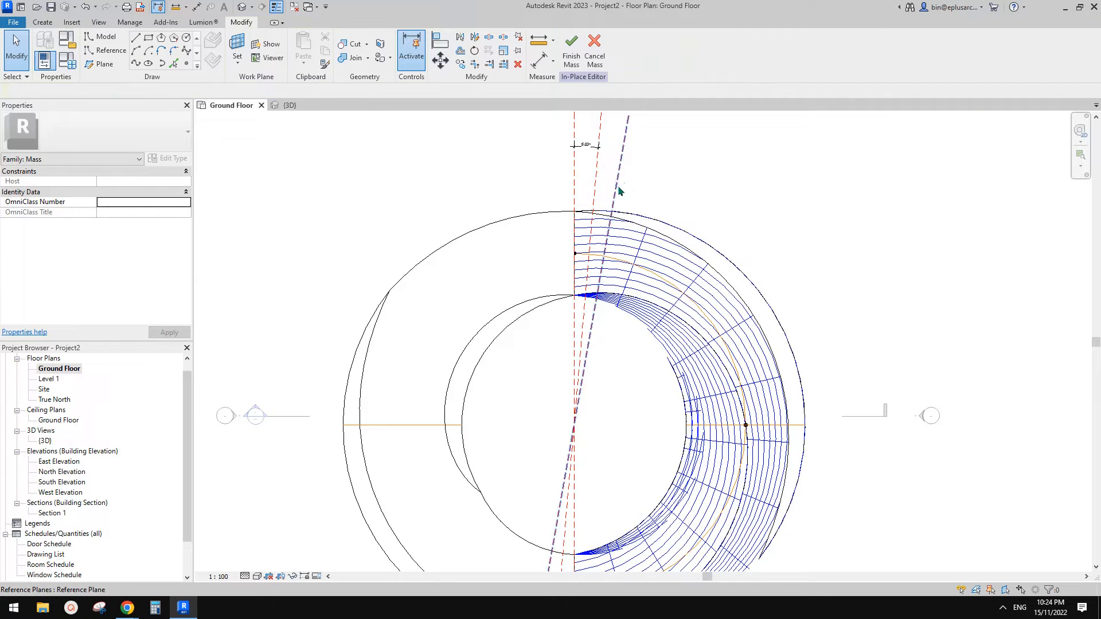
# Mirror copies of the first two reference planes about the third plane, continuing the fan clockwise.
pyautogui.click(617, 189)
pyautogui.scroll(3, 625, 198)
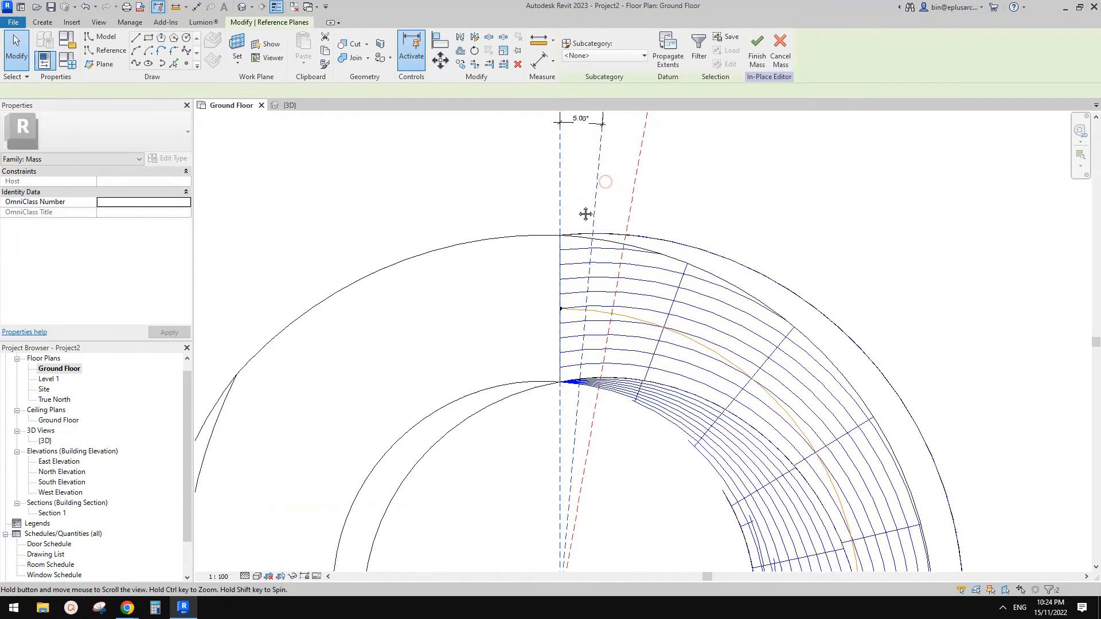
pyautogui.click(636, 203)
# Mirror copies of the first four reference planes about the fifth plane to extend the radial fan clockwise.
pyautogui.moveTo(686, 199); pyautogui.dragTo(531, 199)
pyautogui.moveTo(720, 234); pyautogui.dragTo(621, 226, button='middle')
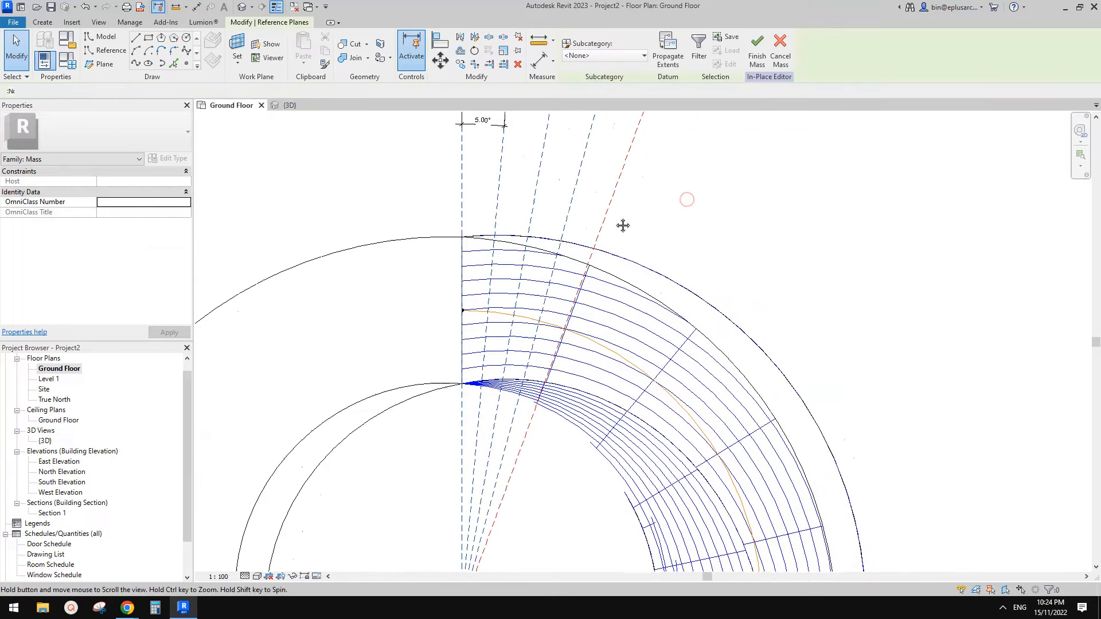
pyautogui.press('m')
pyautogui.press('m')
pyautogui.click(615, 197)
# Mirror copies of the first eight reference planes about the ninth, outermost plane of the fan.
pyautogui.moveTo(772, 213); pyautogui.dragTo(417, 181)
pyautogui.moveTo(699, 266); pyautogui.dragTo(631, 241, button='middle')
pyautogui.press('m')
pyautogui.press('m')
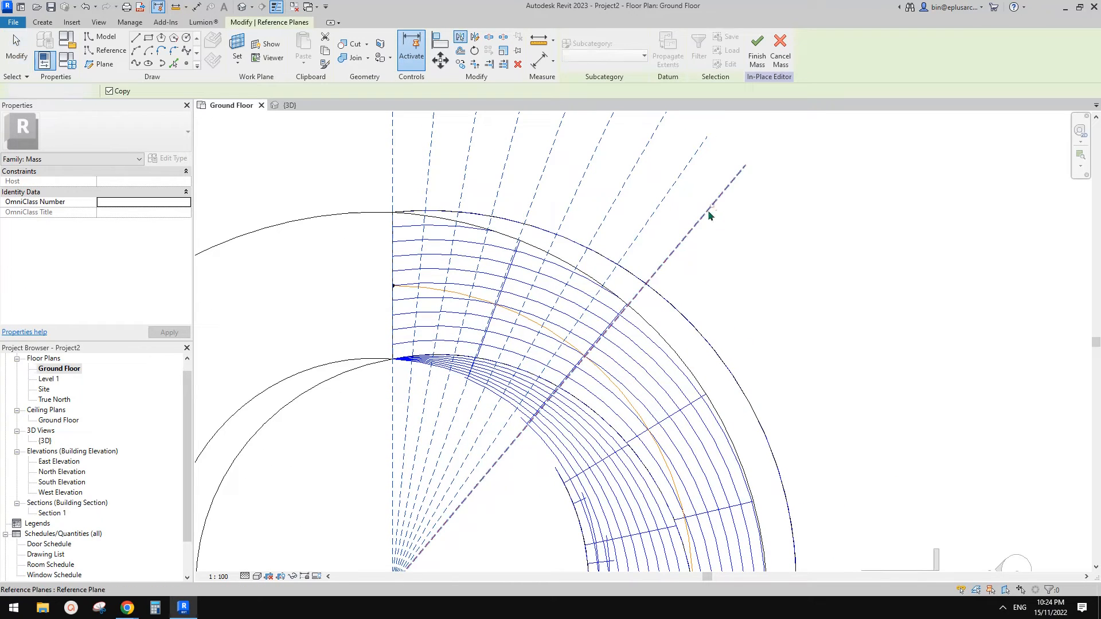
pyautogui.click(712, 206)
# Mirror copies of all the preceding reference planes about the furthest clockwise plane, so they radiate around almost the whole ring.
pyautogui.scroll(-1, 710, 220)
pyautogui.moveTo(703, 270); pyautogui.dragTo(725, 265, button='middle')
pyautogui.scroll(-4, 742, 275)
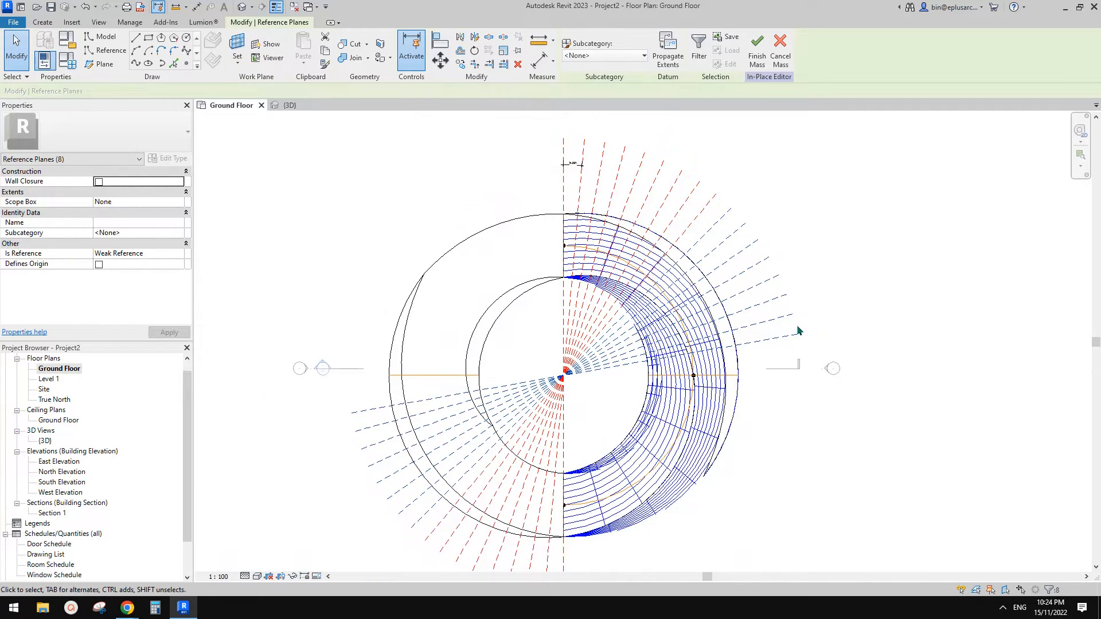
pyautogui.moveTo(796, 312); pyautogui.dragTo(781, 332, button='middle')
pyautogui.moveTo(795, 340); pyautogui.dragTo(728, 190)
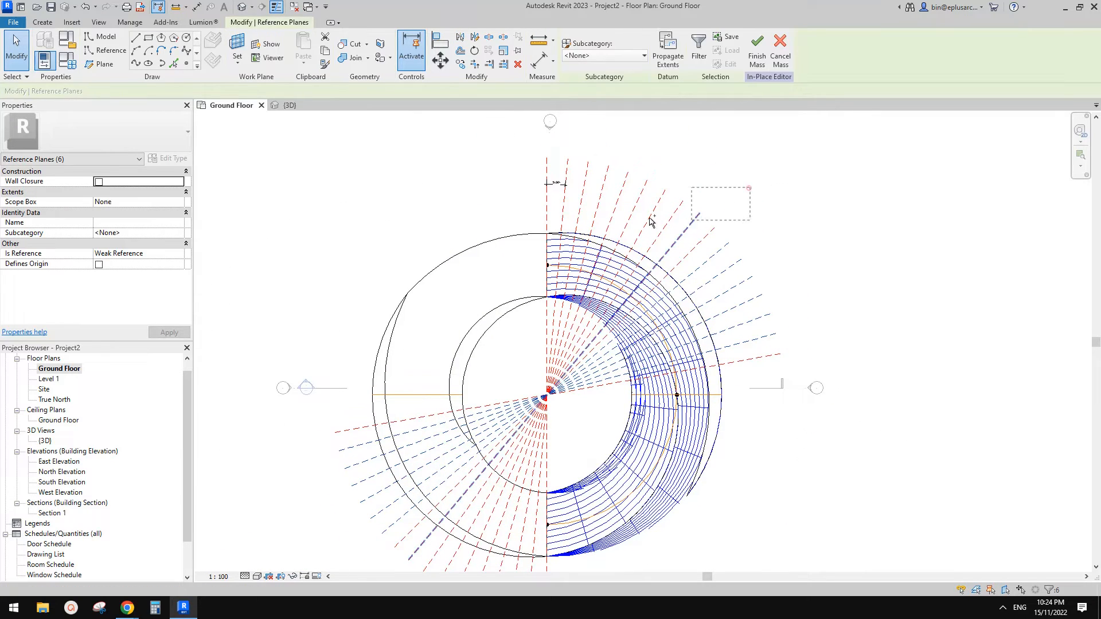
pyautogui.keyDown('ctrl'); pyautogui.click(703, 240); pyautogui.keyUp('ctrl')
pyautogui.keyDown('ctrl'); pyautogui.click(689, 226); pyautogui.keyUp('ctrl')
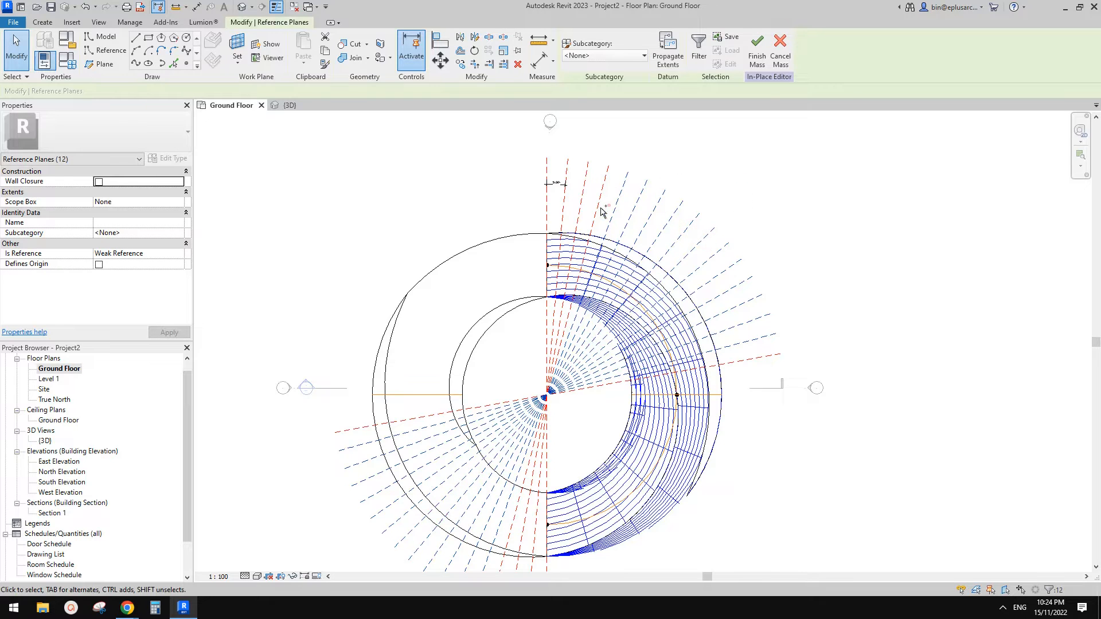
pyautogui.keyDown('ctrl'); pyautogui.moveTo(601, 208); pyautogui.dragTo(537, 226); pyautogui.keyUp('ctrl')
pyautogui.moveTo(704, 286); pyautogui.dragTo(644, 256, button='middle')
pyautogui.press('m')
pyautogui.press('m')
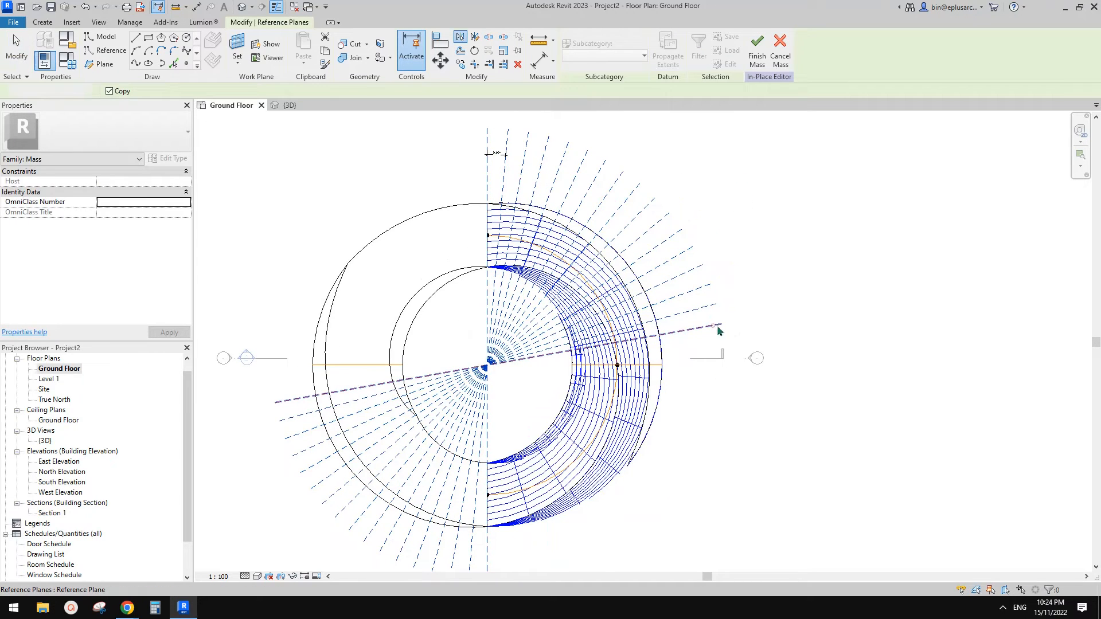
pyautogui.click(717, 331)
pyautogui.scroll(4, 756, 309)
pyautogui.press('Escape')
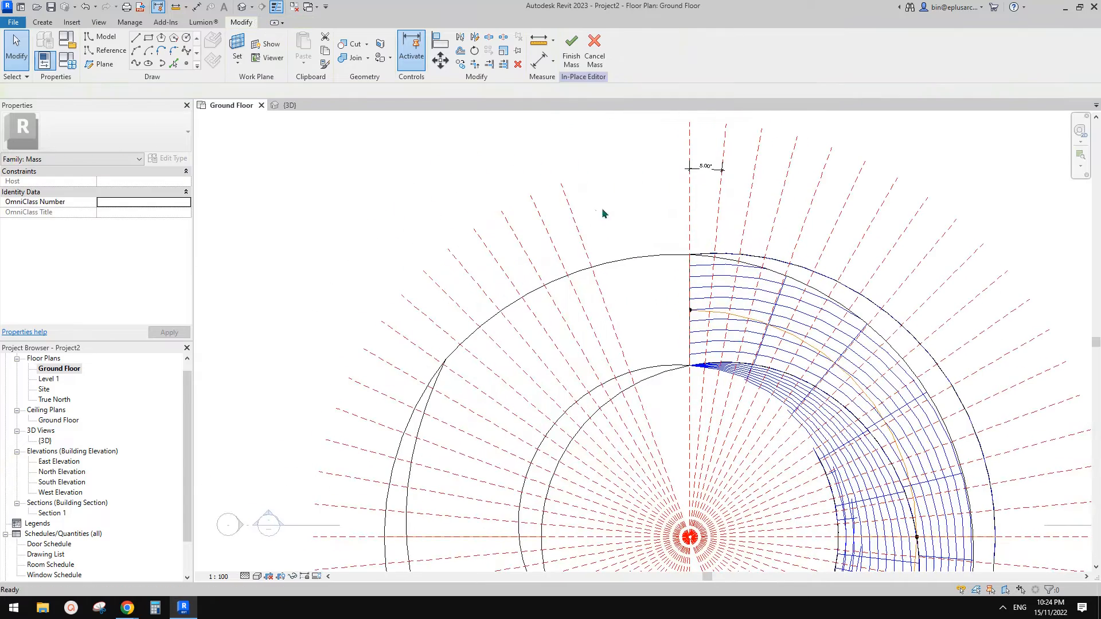
# Mirror three reference planes about the plane bordering the remaining gap to complete the radial pattern around the ring.
pyautogui.moveTo(549, 188); pyautogui.dragTo(476, 246)
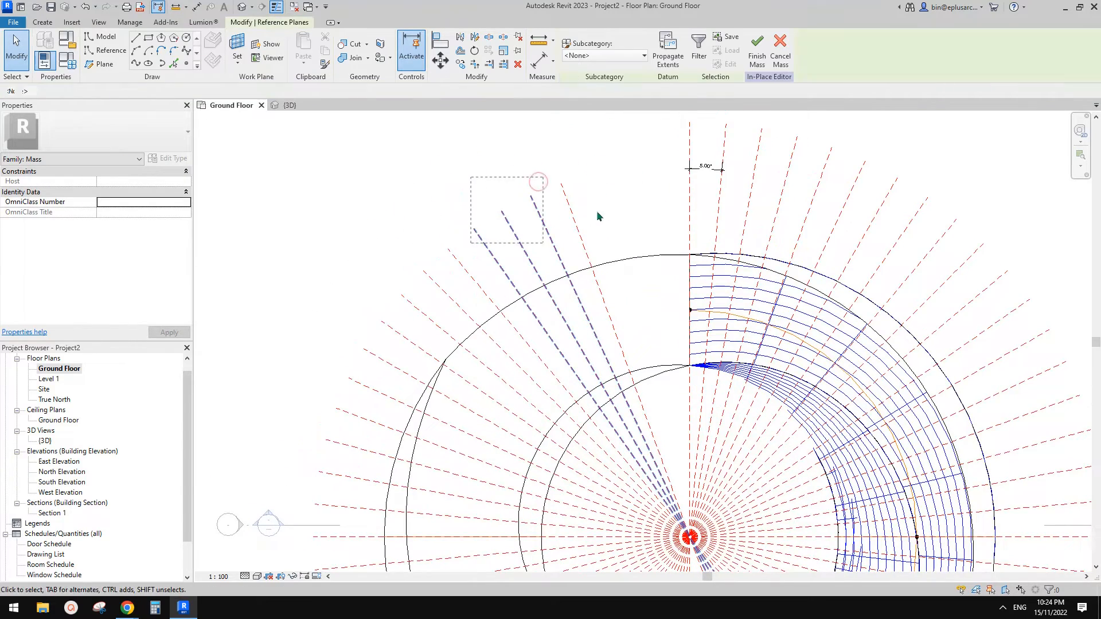
pyautogui.moveTo(597, 216); pyautogui.dragTo(570, 225, button='middle')
pyautogui.press('m')
pyautogui.press('m')
pyautogui.click(552, 218)
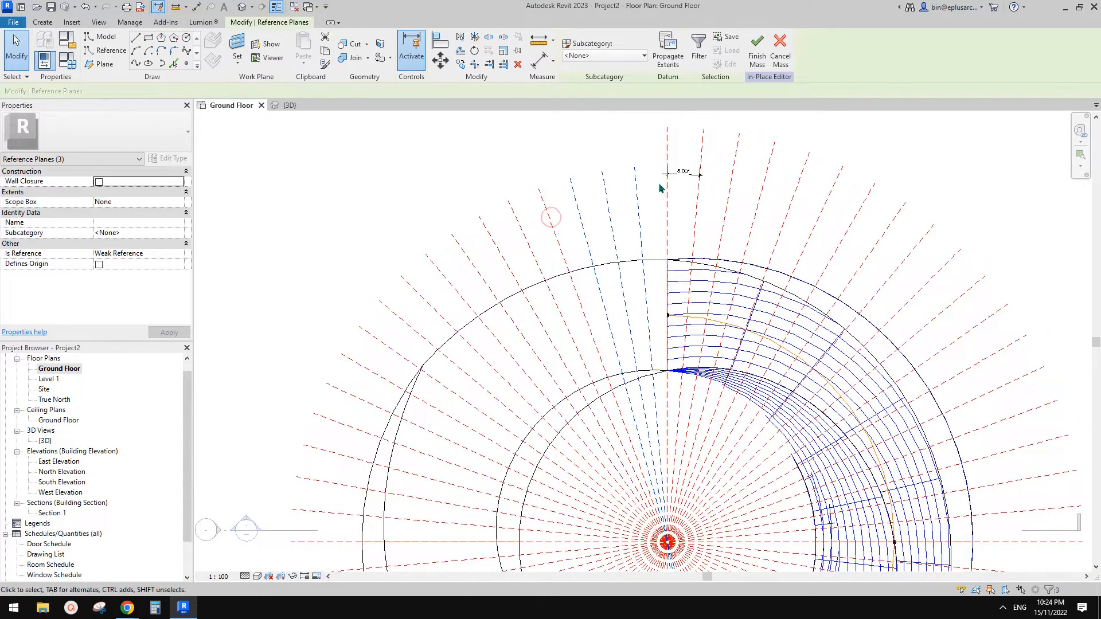
pyautogui.press('Escape')
pyautogui.scroll(-3, 660, 185)
pyautogui.moveTo(661, 182); pyautogui.dragTo(609, 130, button='middle')
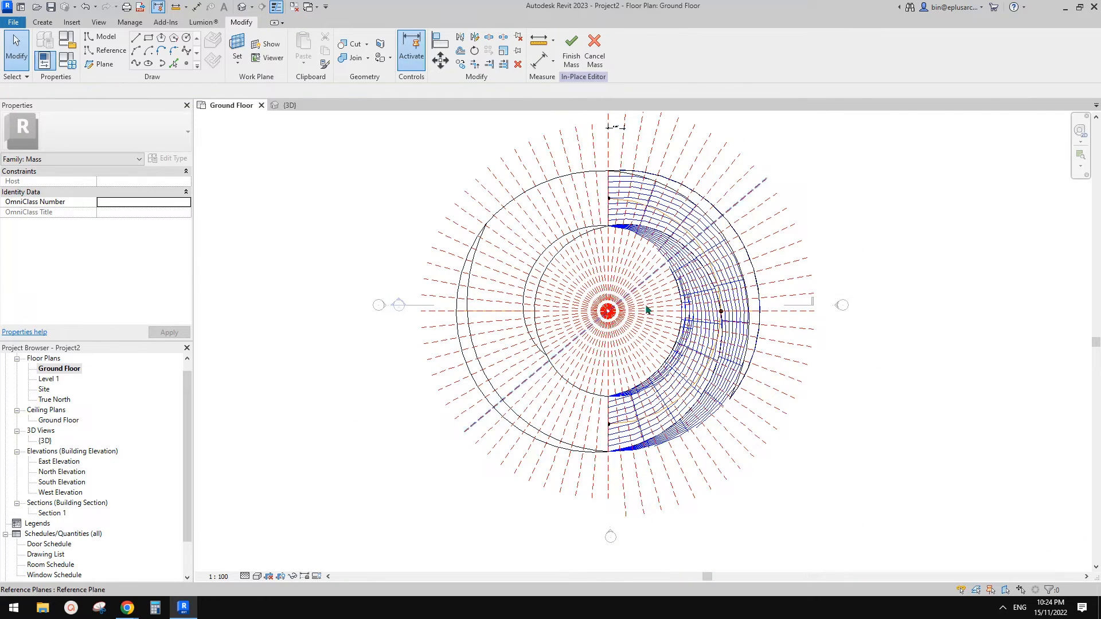
# Examine individual radial reference planes and where they cross the ring's divided surface.
pyautogui.moveTo(646, 277); pyautogui.dragTo(644, 283, button='middle')
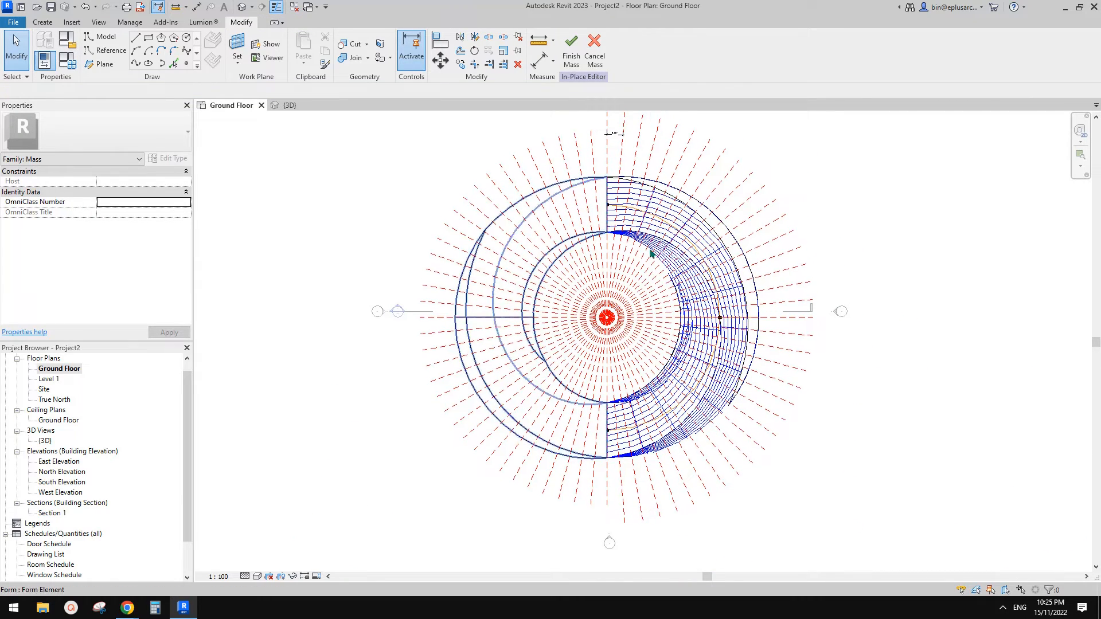
pyautogui.click(707, 174)
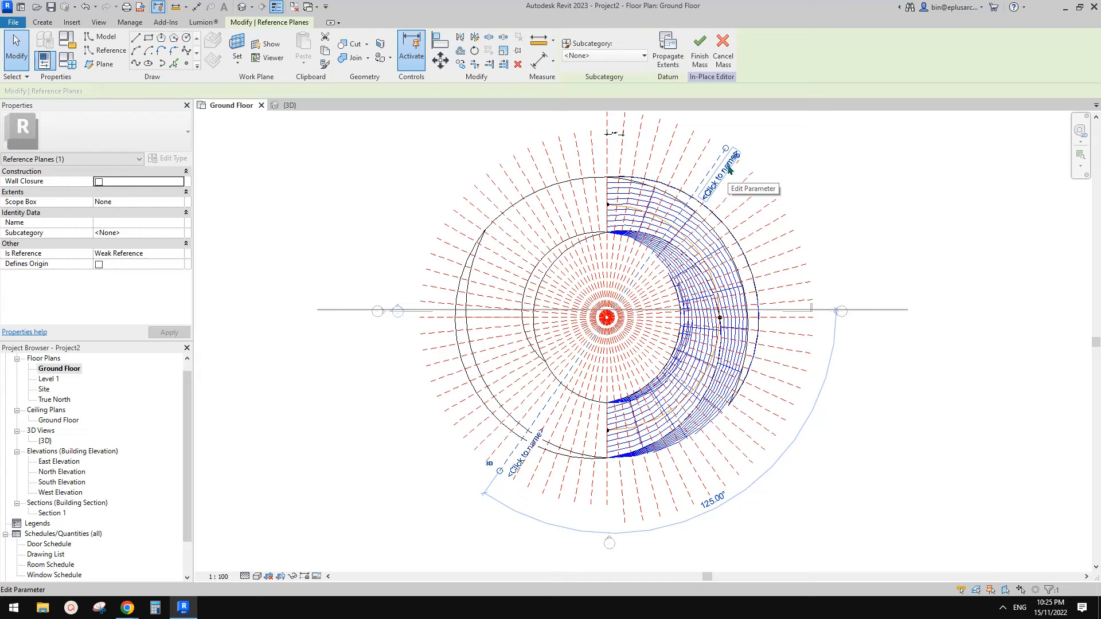
pyautogui.moveTo(731, 178); pyautogui.dragTo(730, 181, button='middle')
pyautogui.press('Escape')
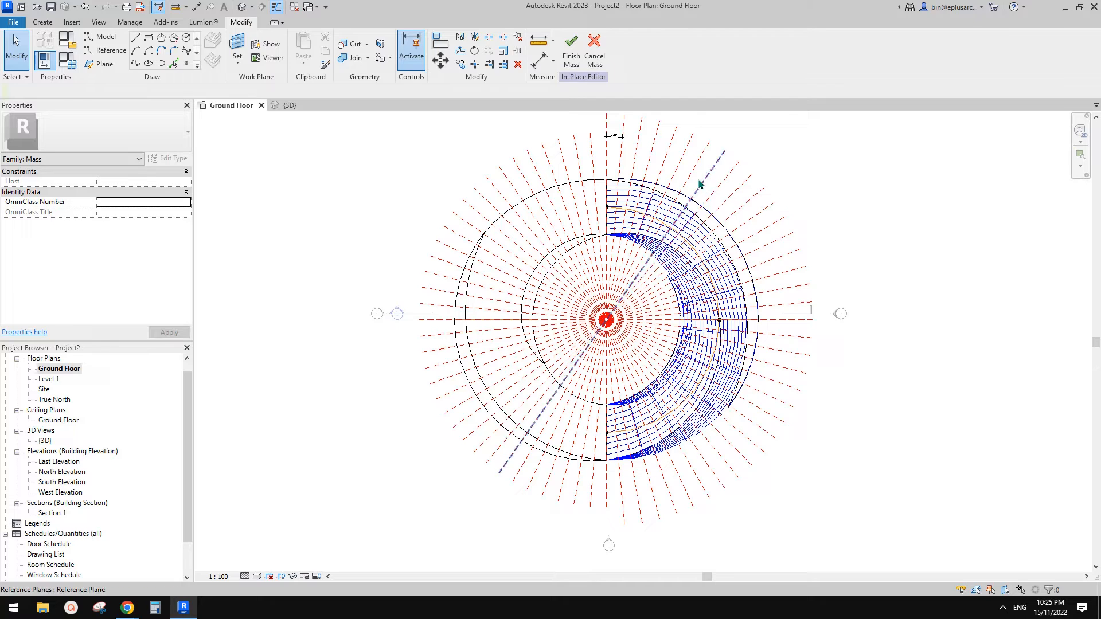
pyautogui.click(609, 160)
pyautogui.moveTo(608, 159); pyautogui.dragTo(611, 177, button='middle')
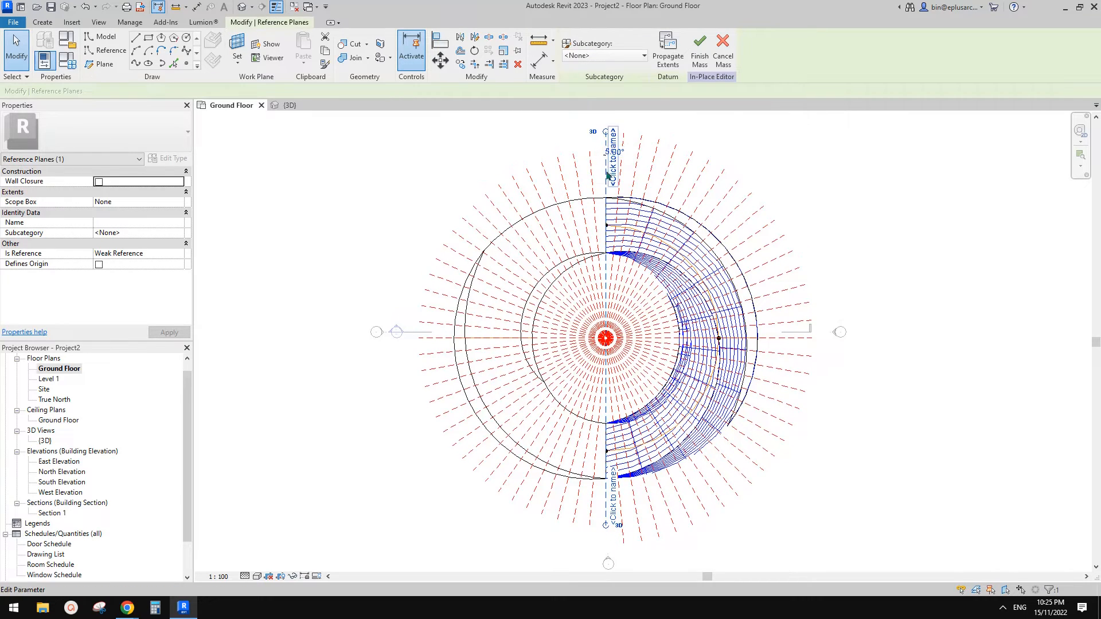
pyautogui.click(683, 179)
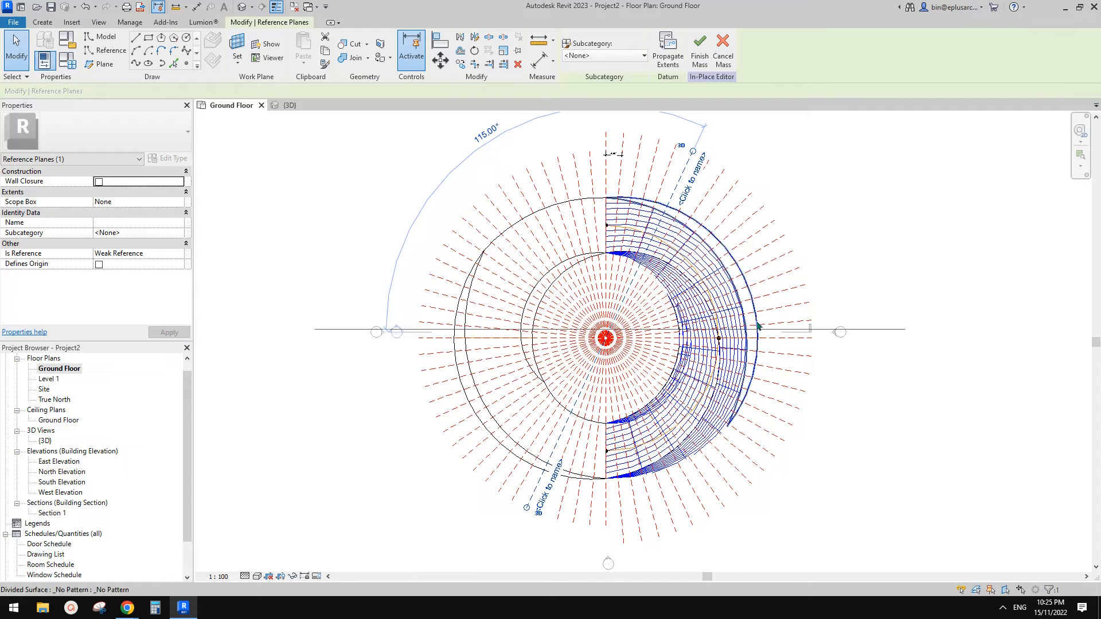
pyautogui.moveTo(789, 302); pyautogui.dragTo(787, 303, button='middle')
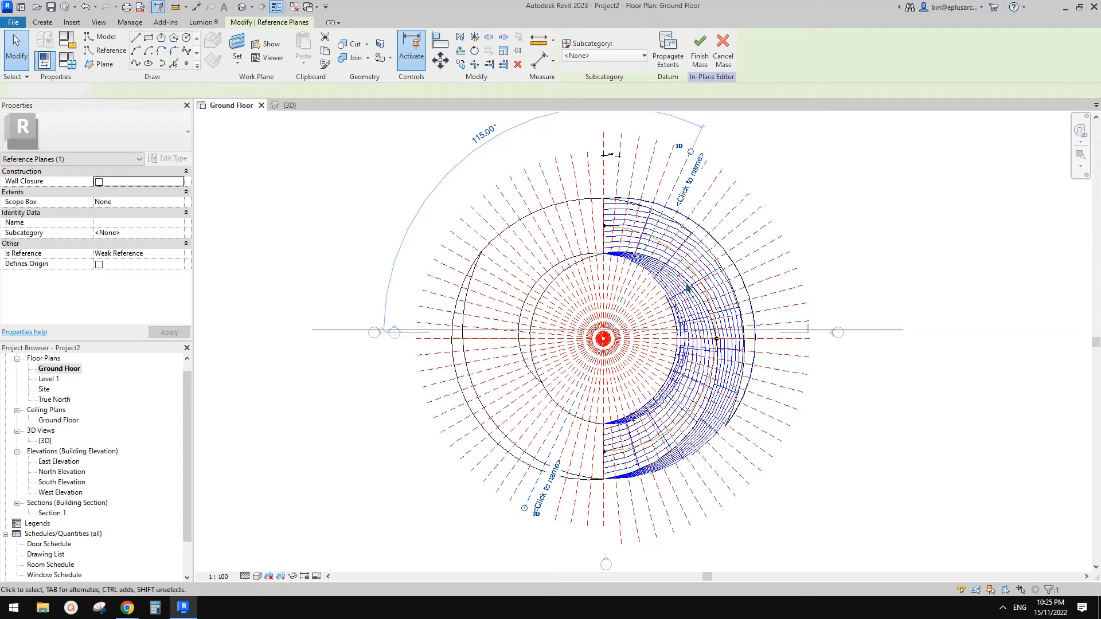
pyautogui.click(210, 385)
pyautogui.moveTo(442, 288); pyautogui.dragTo(436, 293, button='middle')
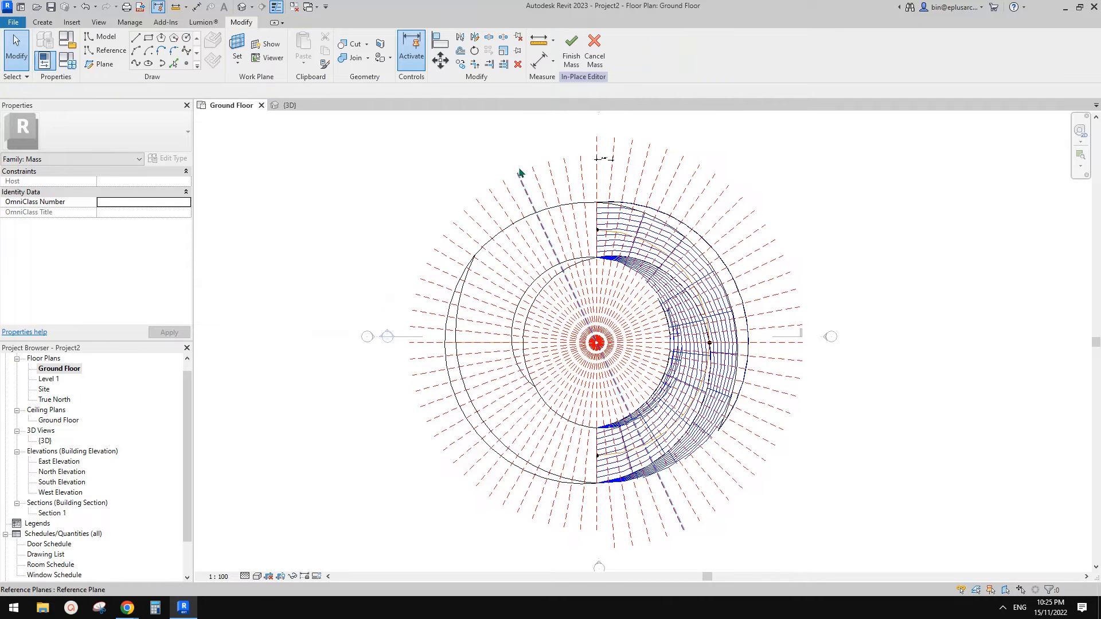
pyautogui.moveTo(463, 148); pyautogui.dragTo(450, 152, button='middle')
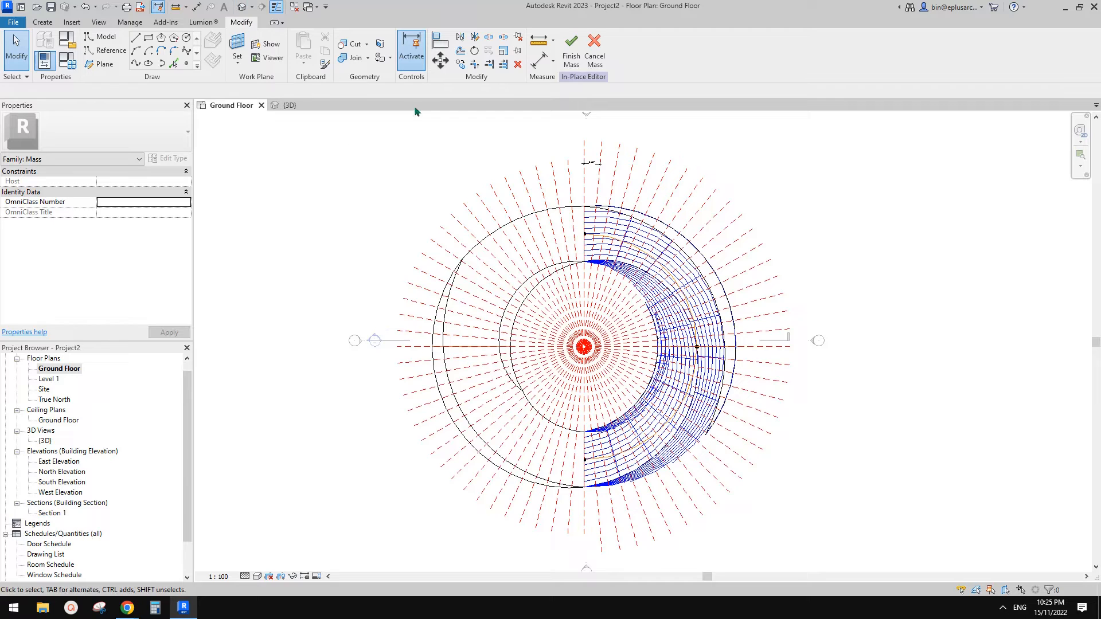
# Open the 3D view and examine the ring mass with its divided surfaces from different angles.
pyautogui.click(241, 6)
pyautogui.scroll(-5, 557, 342)
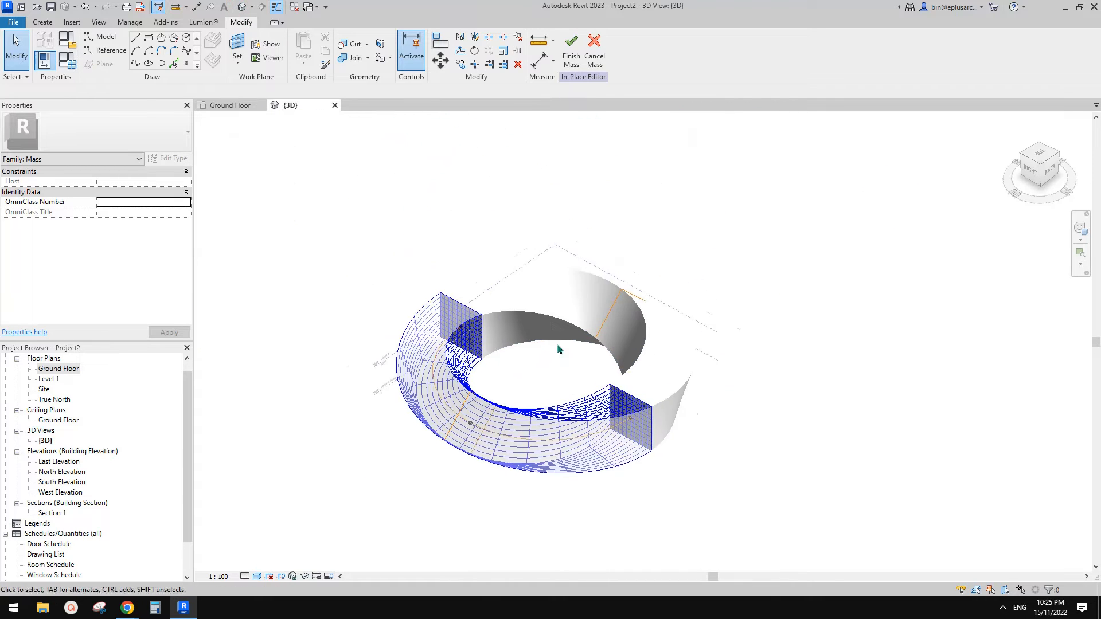
pyautogui.keyDown('shift'); pyautogui.moveTo(556, 343); pyautogui.dragTo(574, 273, button='middle'); pyautogui.keyUp('shift')
pyautogui.scroll(-6, 556, 375)
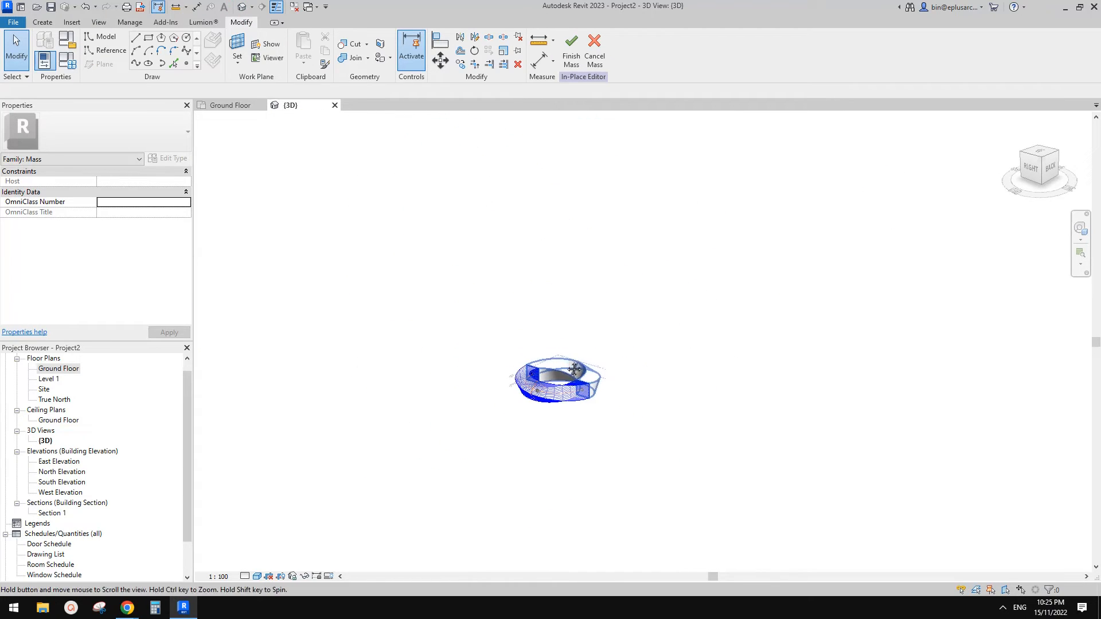
pyautogui.scroll(5, 556, 376)
pyautogui.keyDown('shift'); pyautogui.moveTo(556, 376); pyautogui.dragTo(597, 356, button='middle'); pyautogui.keyUp('shift')
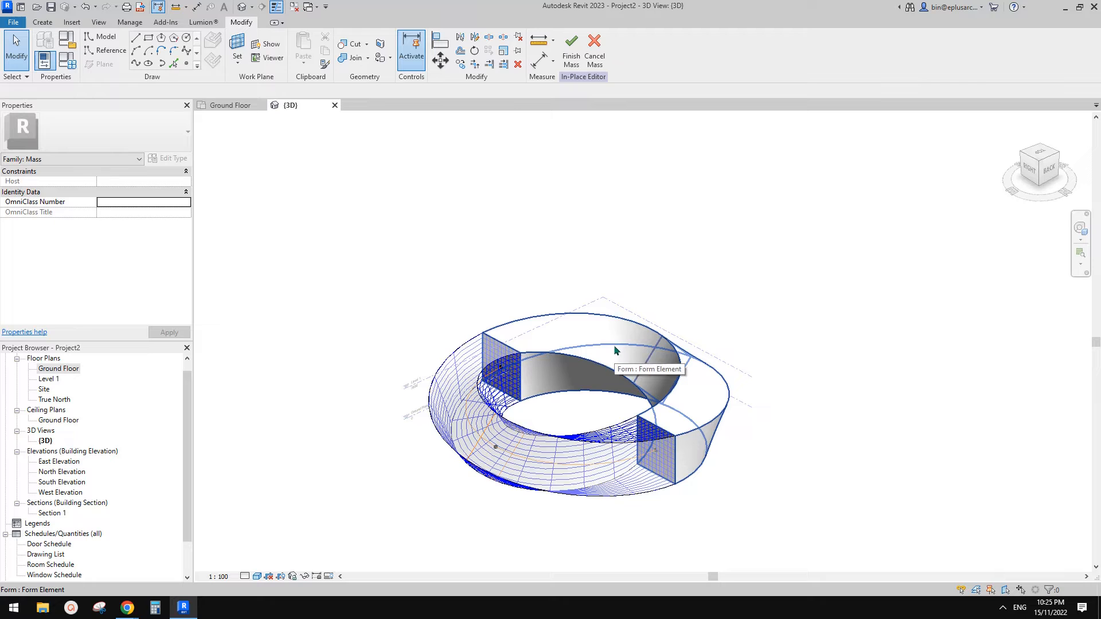
# Return to the Ground Floor plan and examine how the radial reference planes cross the ring's divided surfaces.
pyautogui.doubleClick(59, 369)
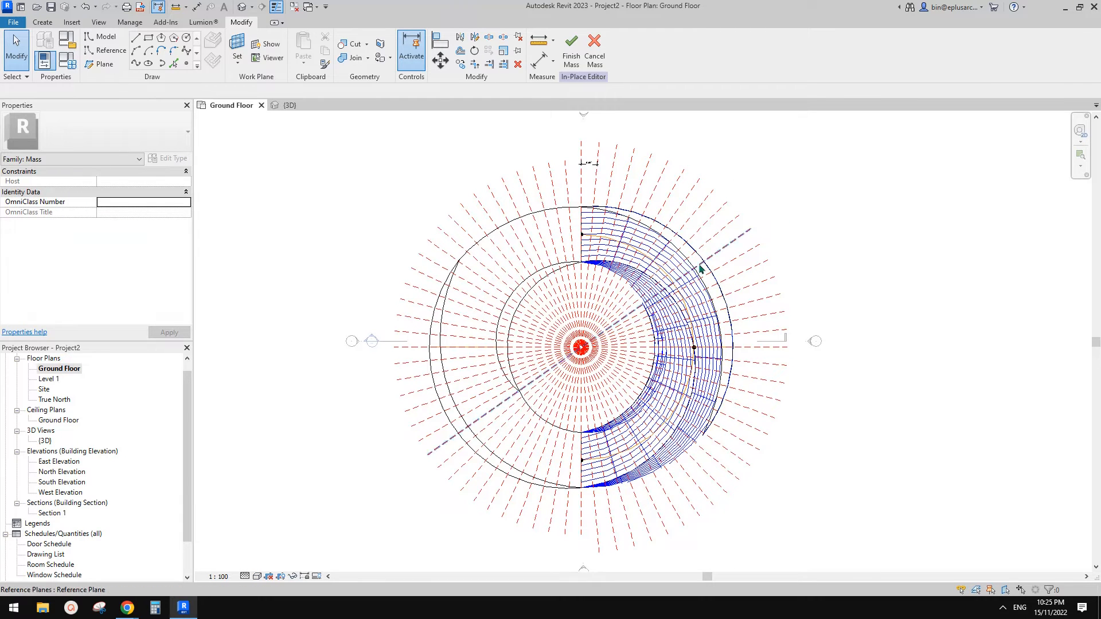
pyautogui.moveTo(726, 309); pyautogui.dragTo(717, 311, button='middle')
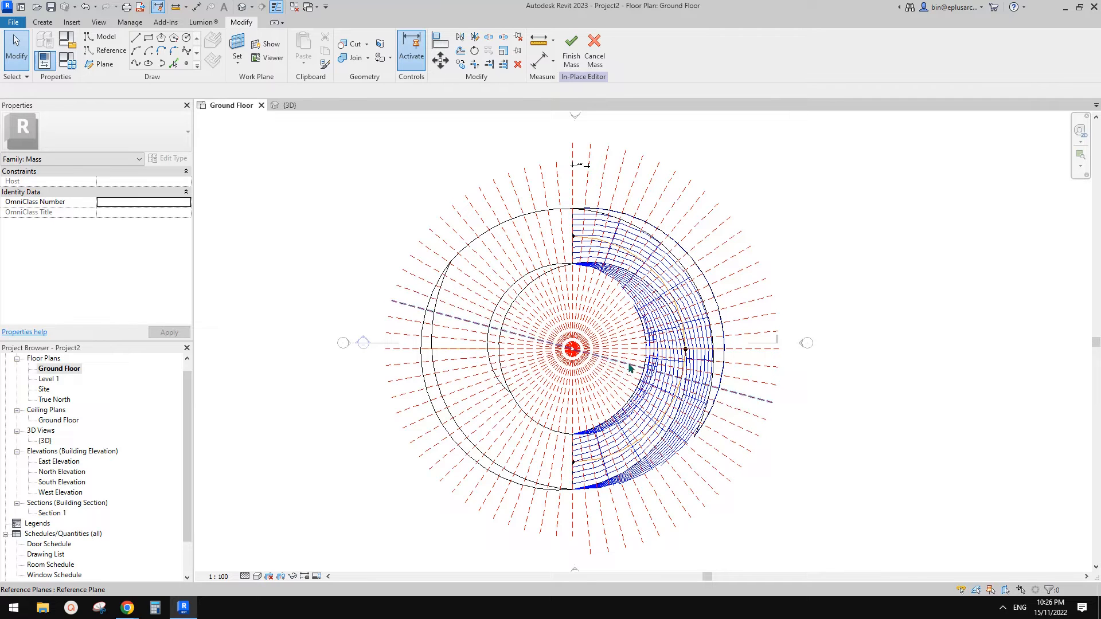
pyautogui.moveTo(630, 367); pyautogui.dragTo(634, 347, button='middle')
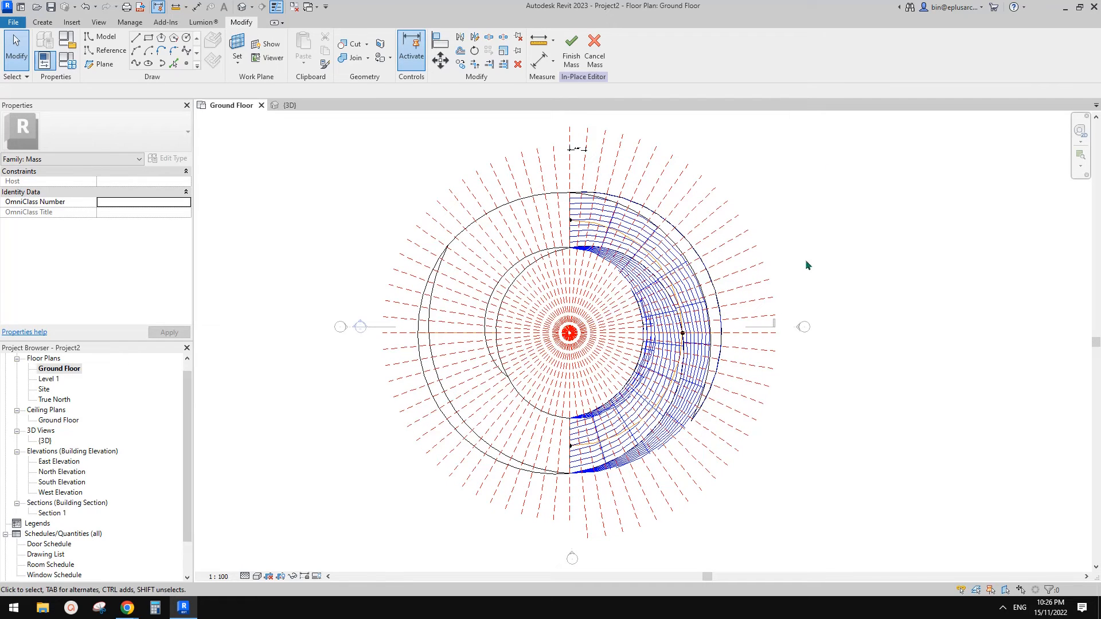
pyautogui.moveTo(752, 281); pyautogui.dragTo(755, 288, button='middle')
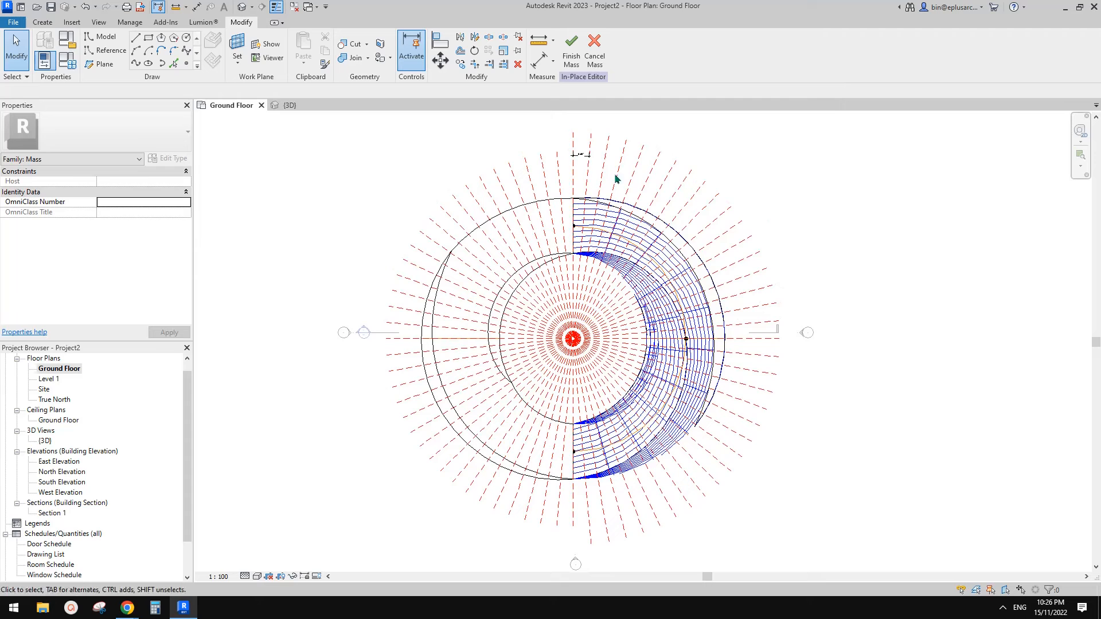
pyautogui.click(576, 175)
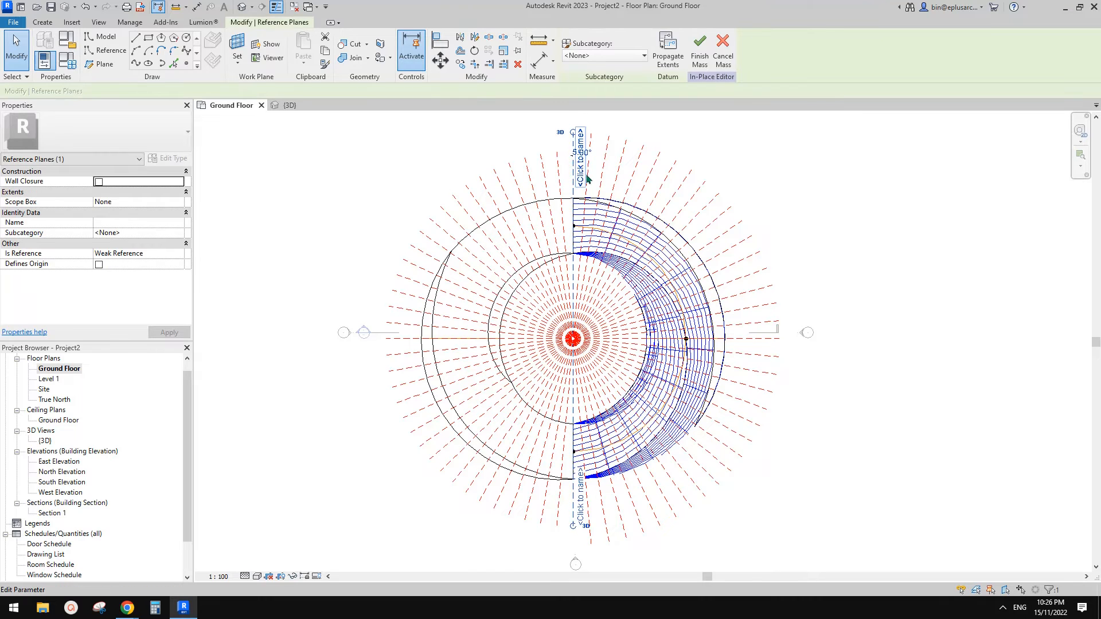
pyautogui.scroll(2, 586, 179)
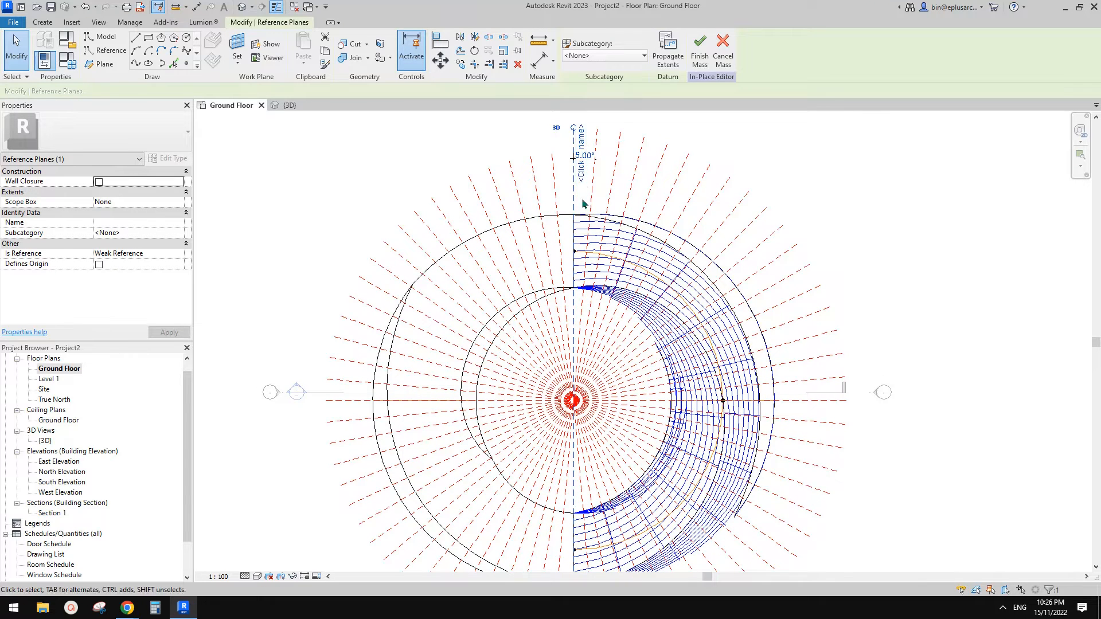
pyautogui.press('Escape')
pyautogui.moveTo(678, 440); pyautogui.dragTo(659, 335, button='middle')
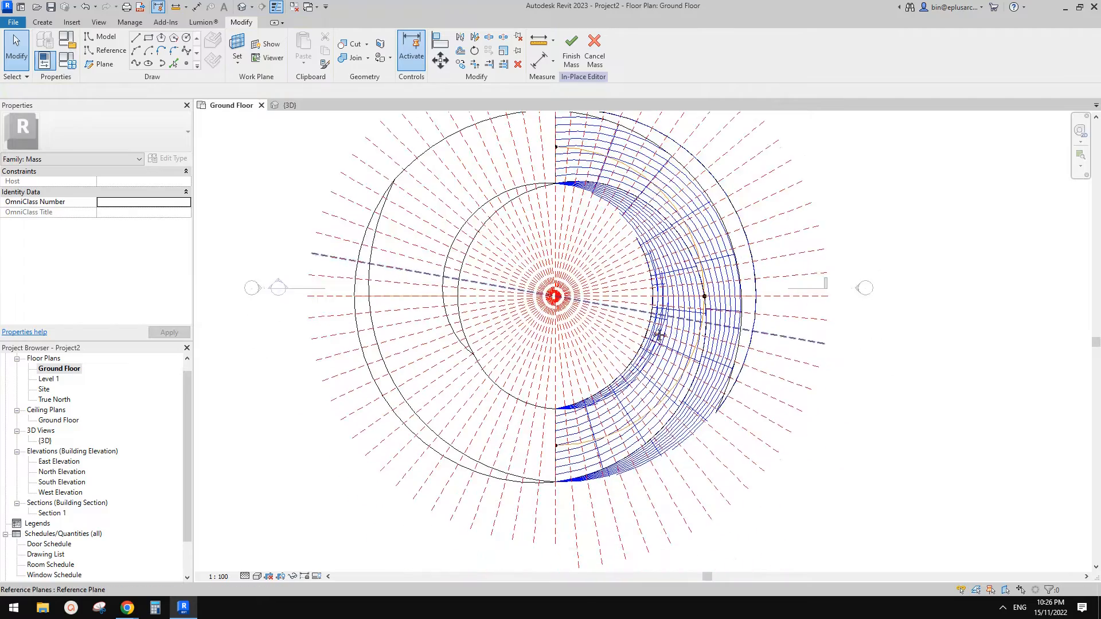
pyautogui.scroll(5, 660, 409)
pyautogui.scroll(-4, 663, 422)
pyautogui.moveTo(672, 395); pyautogui.dragTo(663, 425, button='middle')
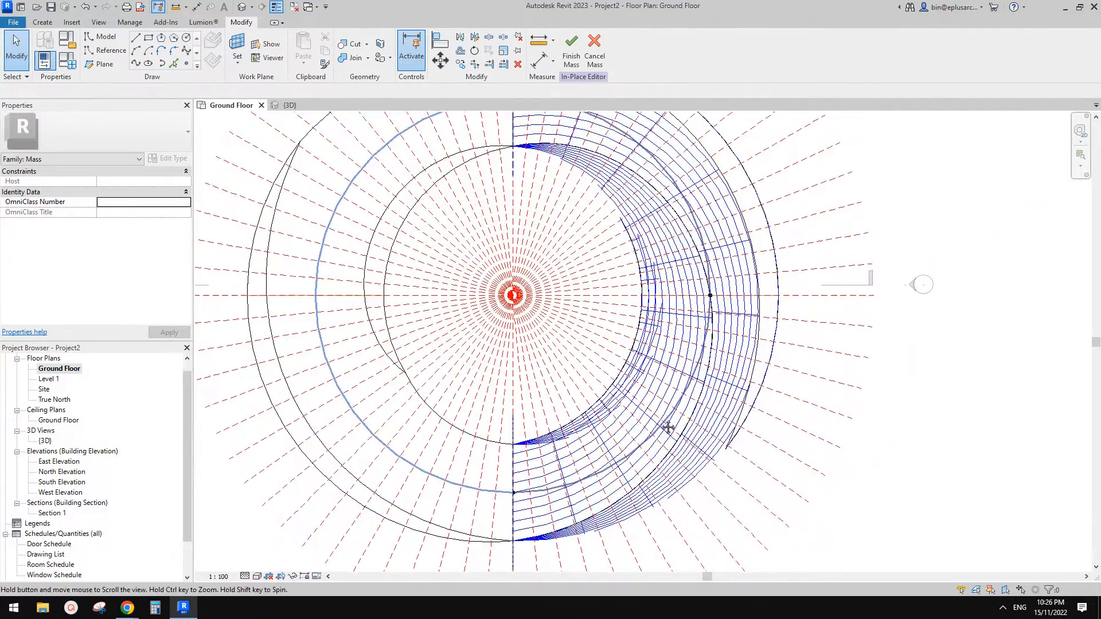
pyautogui.scroll(1, 691, 200)
pyautogui.moveTo(688, 197); pyautogui.dragTo(741, 341, button='middle')
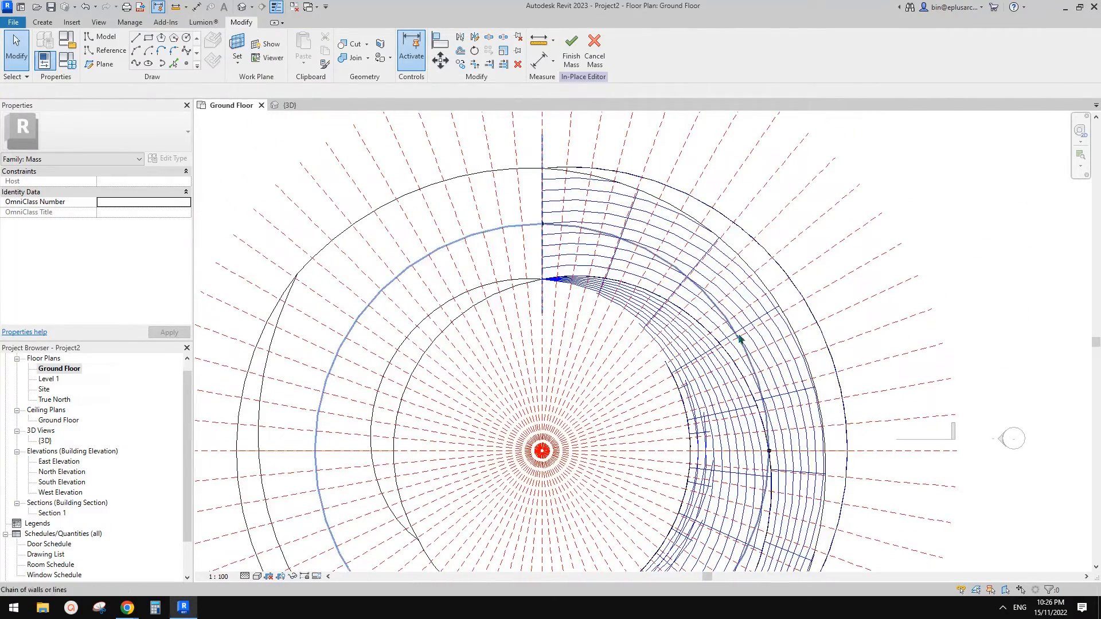
# Select the ring's outer side divided surface and check which named references its Intersects List offers.
pyautogui.click(721, 227)
pyautogui.scroll(-2, 721, 226)
pyautogui.scroll(1, 717, 235)
pyautogui.moveTo(715, 238); pyautogui.dragTo(662, 312, button='middle')
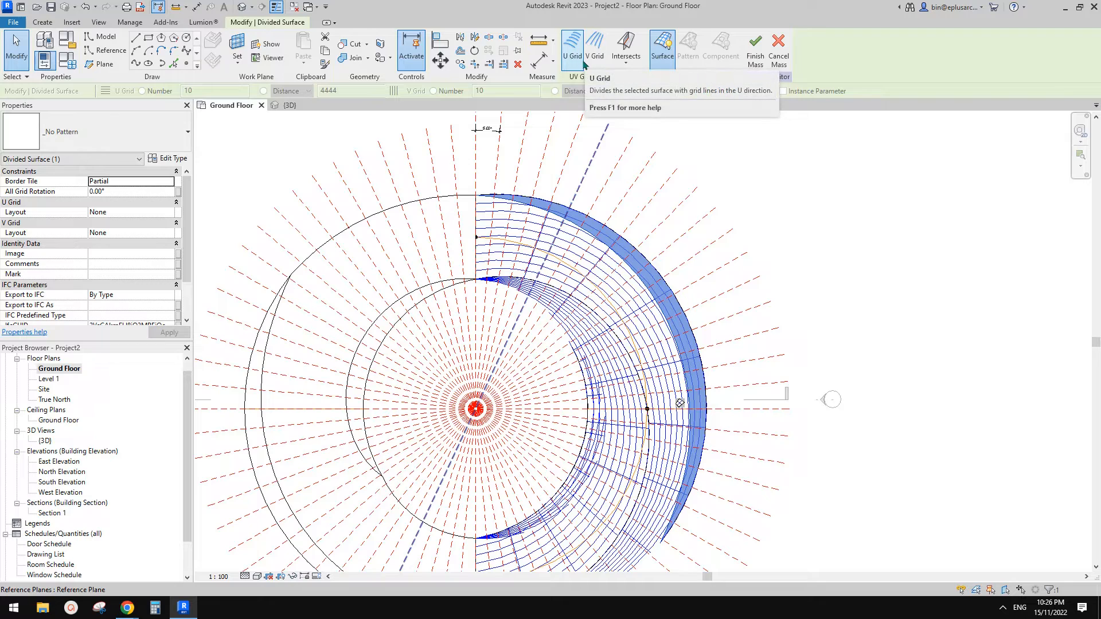
pyautogui.moveTo(622, 148); pyautogui.dragTo(607, 149, button='middle')
pyautogui.click(626, 63)
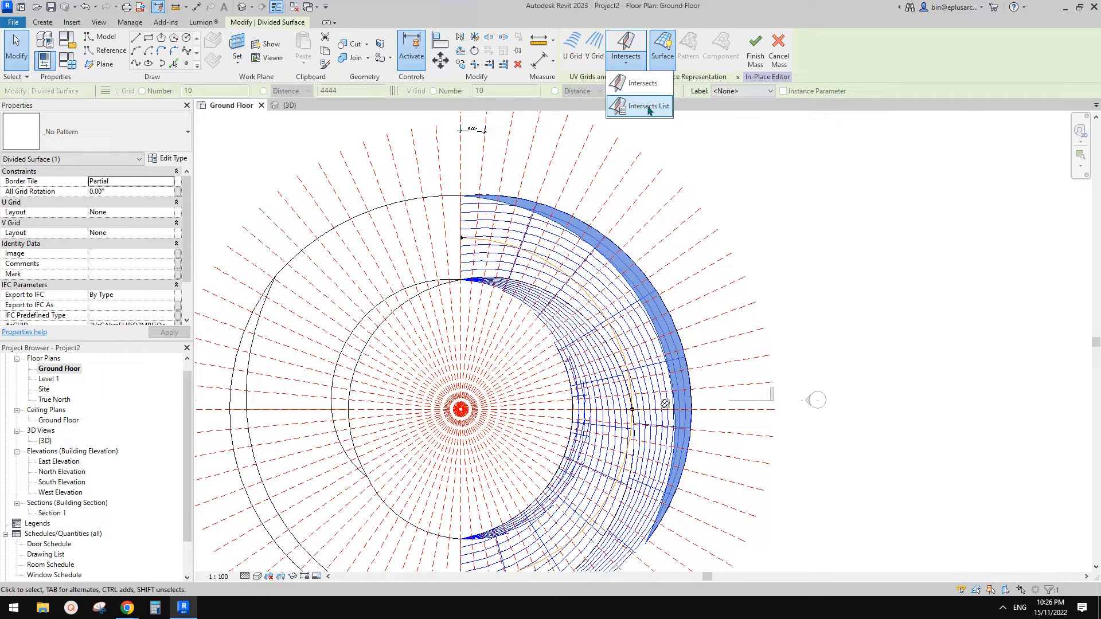
pyautogui.click(650, 108)
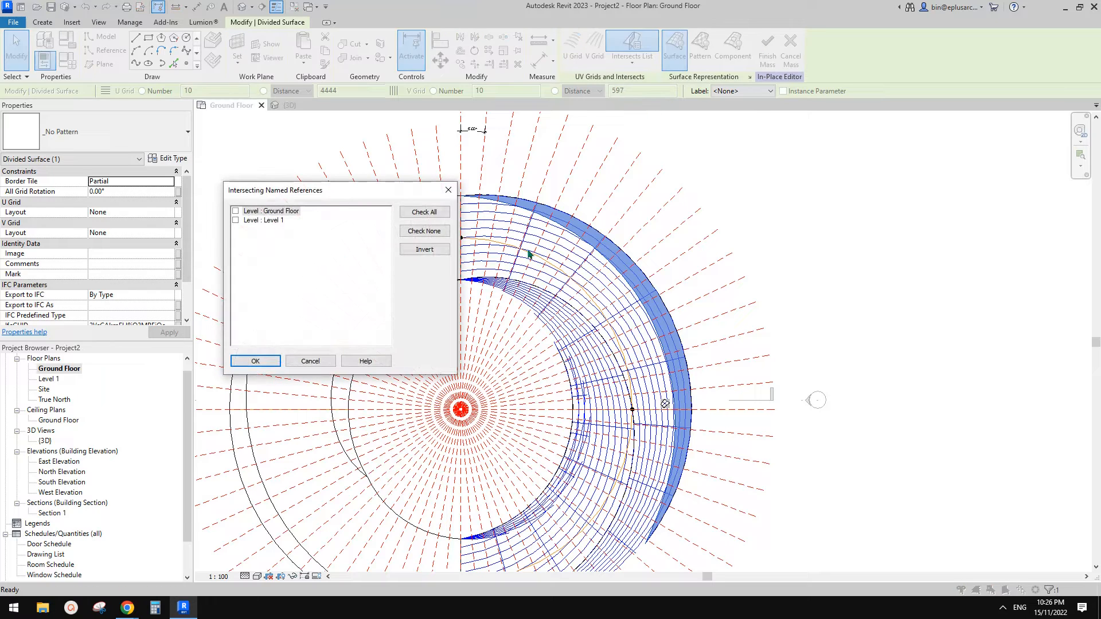
pyautogui.click(448, 190)
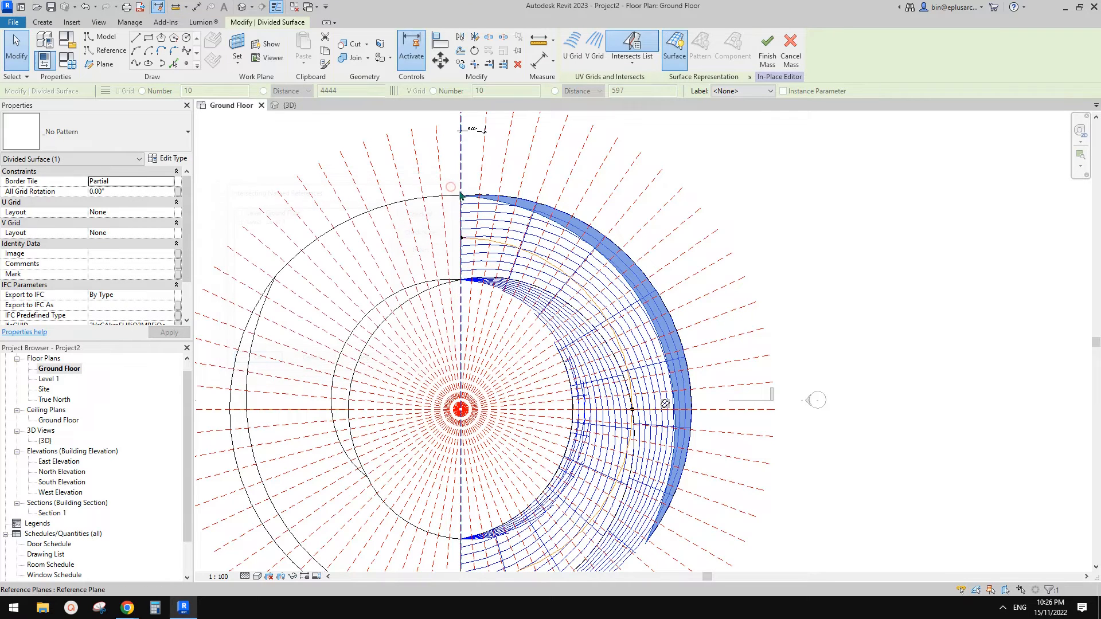
# Divide the outer side surface with Intersects, using all the radial reference planes as splitting references.
pyautogui.click(640, 59)
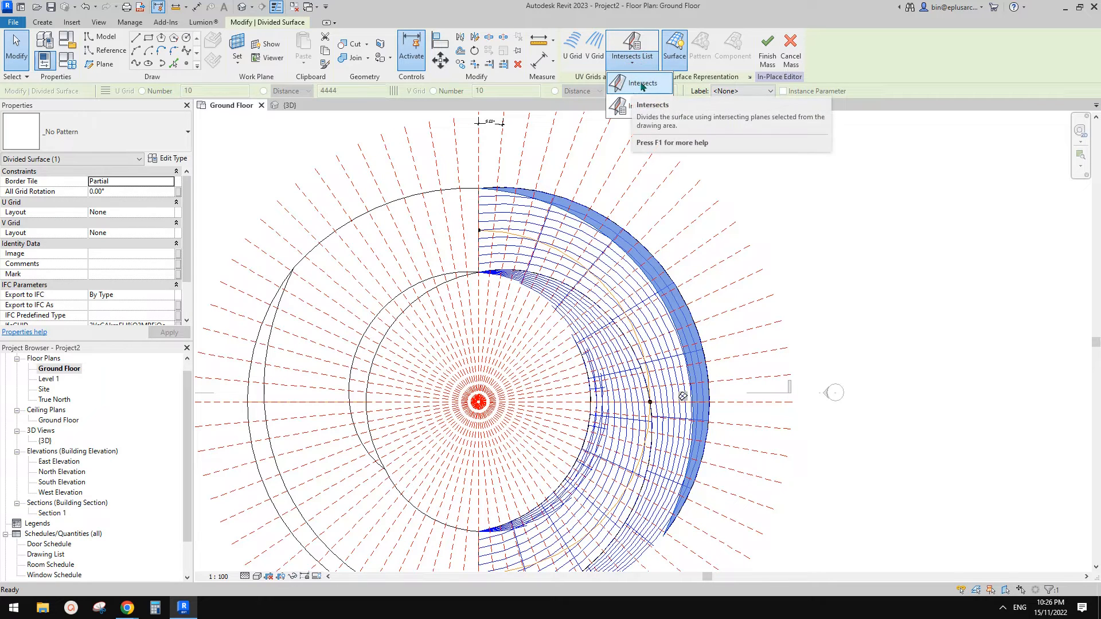
pyautogui.click(644, 86)
pyautogui.scroll(-3, 636, 262)
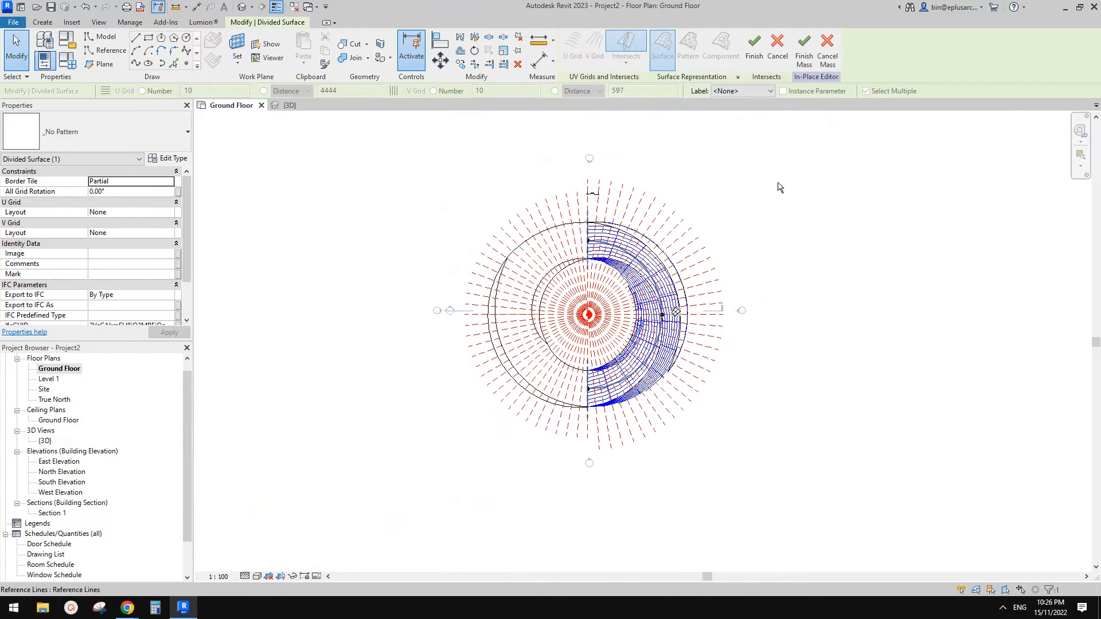
pyautogui.moveTo(812, 174); pyautogui.dragTo(404, 466)
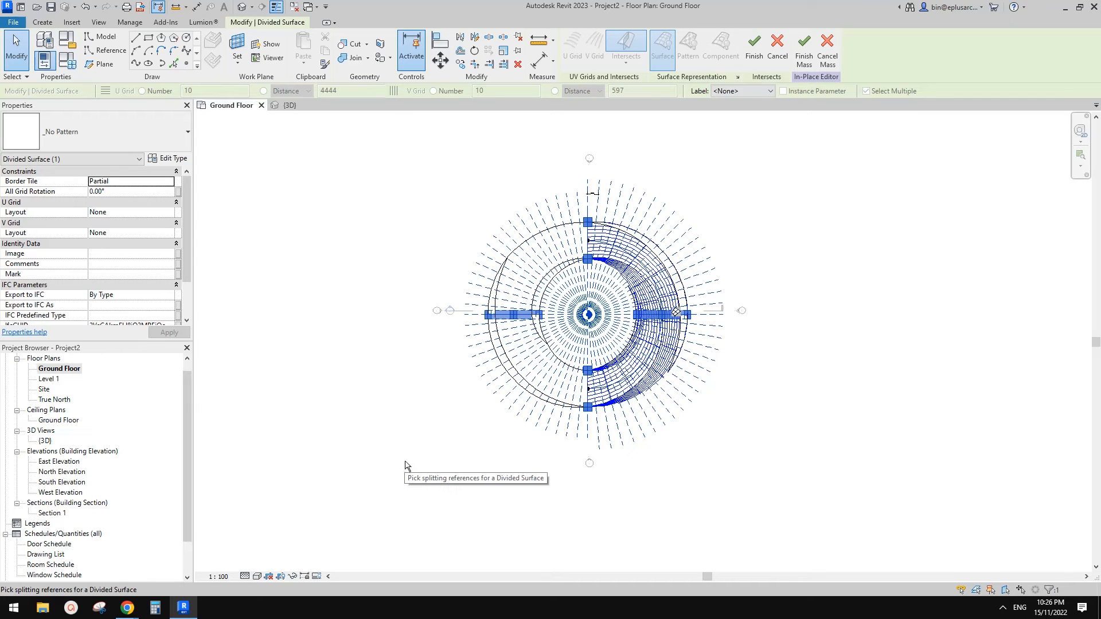
pyautogui.scroll(2, 544, 381)
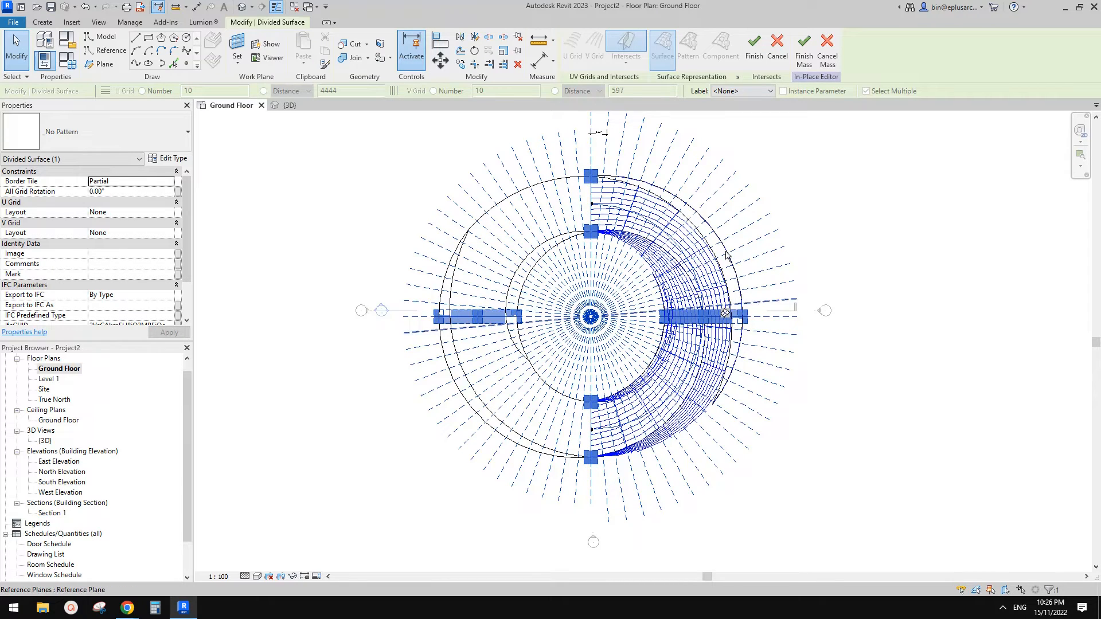
pyautogui.click(752, 57)
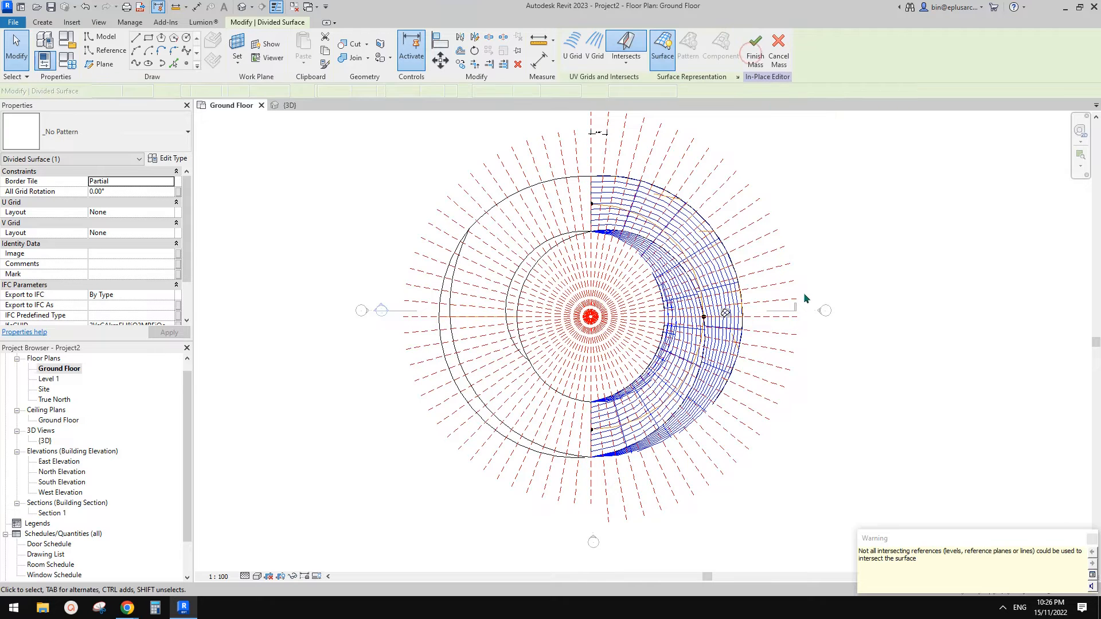
# Examine the new intersection lines on the ring's outer divided surface in the 3D view from several angles.
pyautogui.click(244, 10)
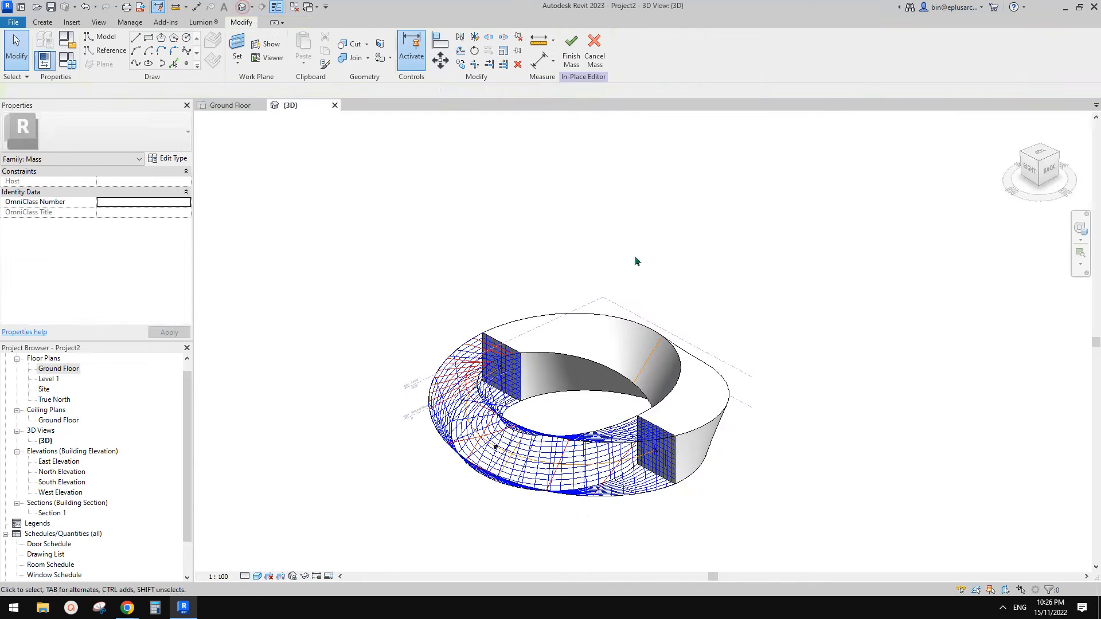
pyautogui.keyDown('shift'); pyautogui.moveTo(634, 256); pyautogui.dragTo(672, 458, button='middle'); pyautogui.keyUp('shift')
pyautogui.scroll(1, 612, 449)
pyautogui.click(627, 412)
pyautogui.moveTo(627, 415)
pyautogui.keyDown('shift'); pyautogui.mouseDown(button='middle')
pyautogui.moveTo(717, 256)
pyautogui.moveTo(572, 281)
pyautogui.moveTo(553, 455)
pyautogui.moveTo(630, 423)
pyautogui.mouseUp(button='middle'); pyautogui.keyUp('shift')
pyautogui.scroll(1, 589, 417)
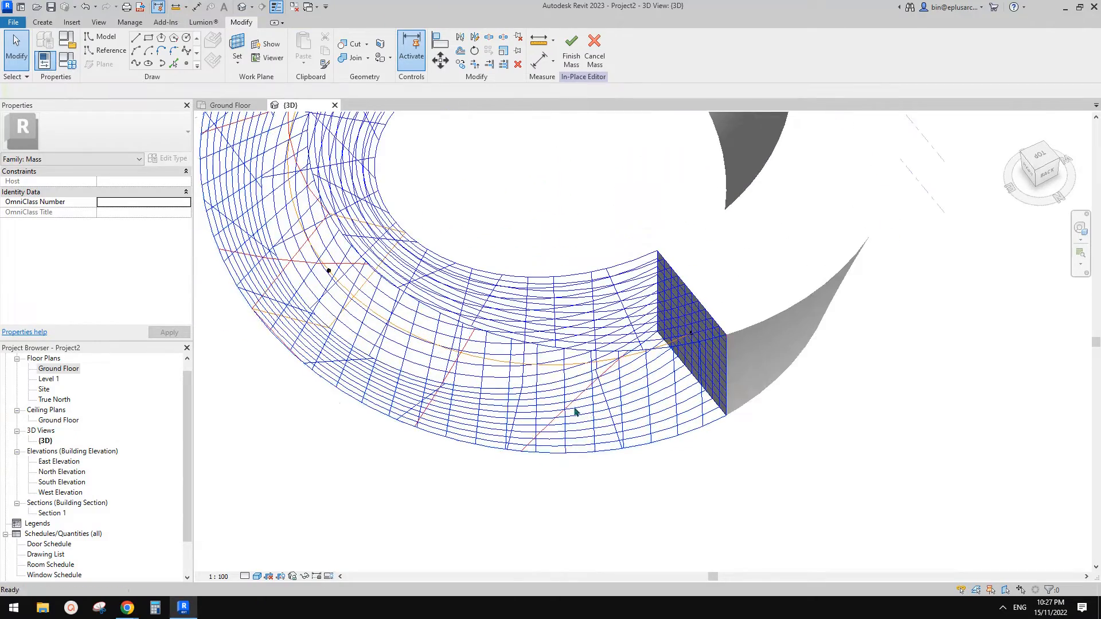
pyautogui.click(575, 401)
pyautogui.press('Escape')
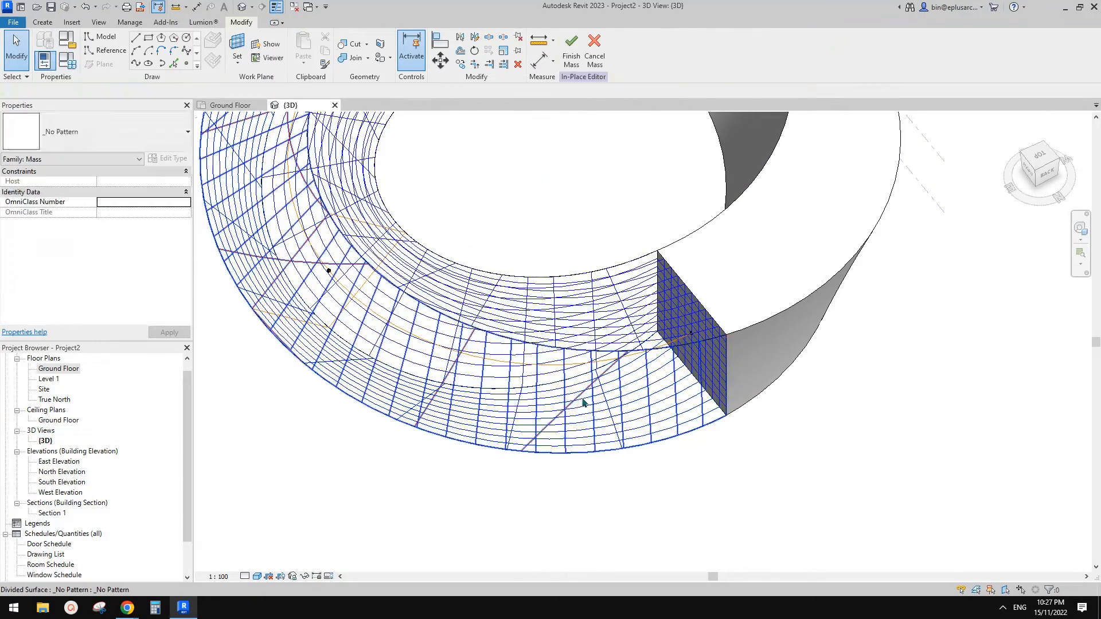
pyautogui.scroll(-3, 548, 426)
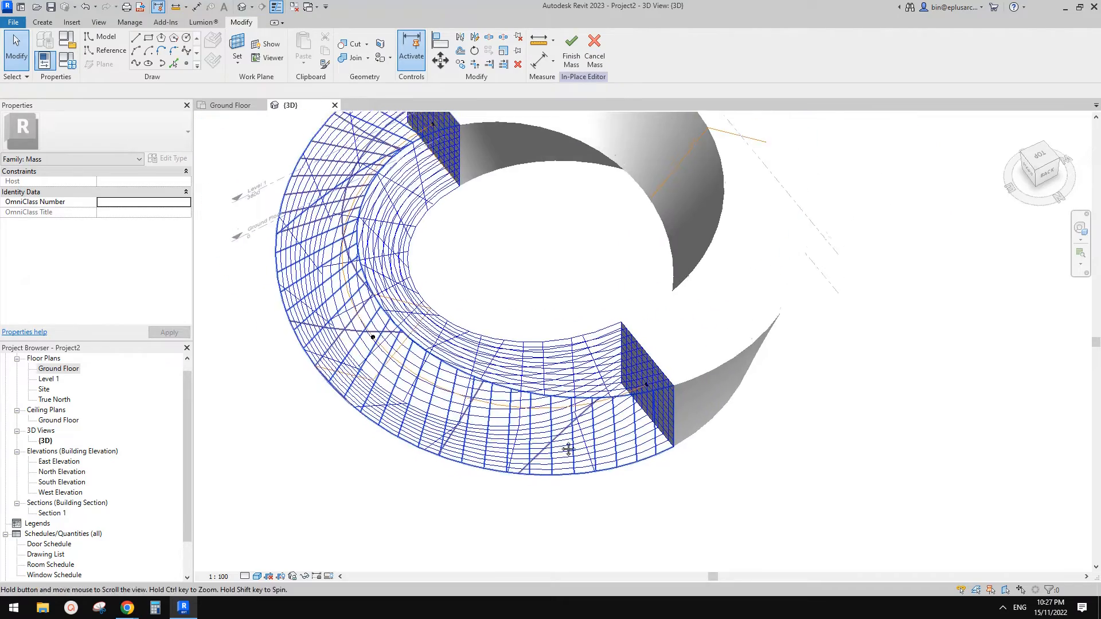
pyautogui.keyDown('shift'); pyautogui.moveTo(568, 447); pyautogui.dragTo(616, 399, button='middle'); pyautogui.keyUp('shift')
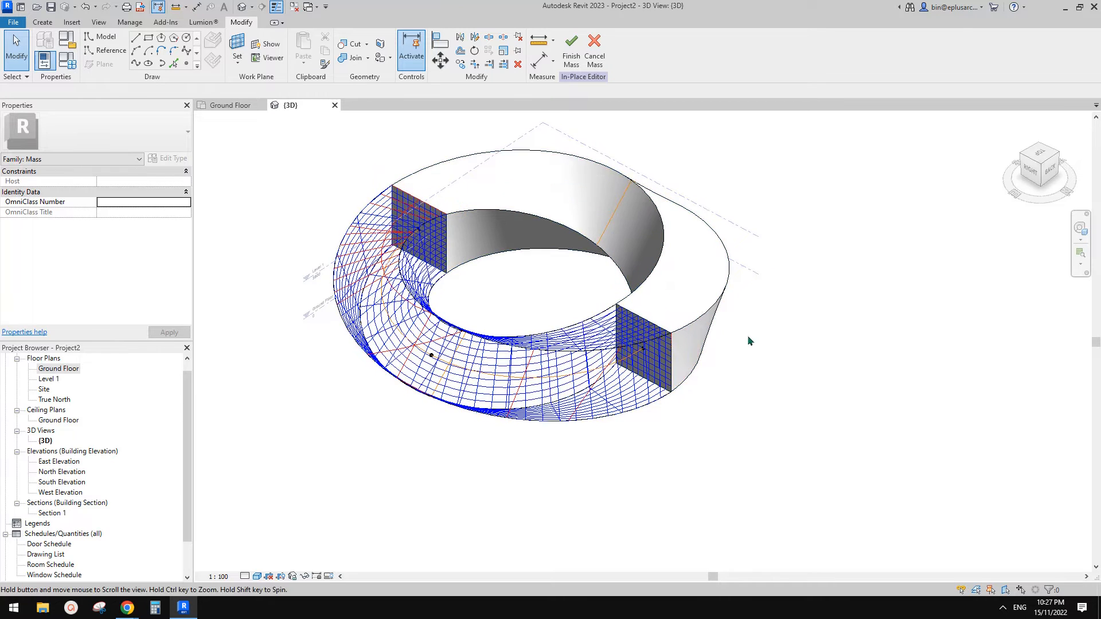
pyautogui.moveTo(748, 335); pyautogui.dragTo(778, 377, button='middle')
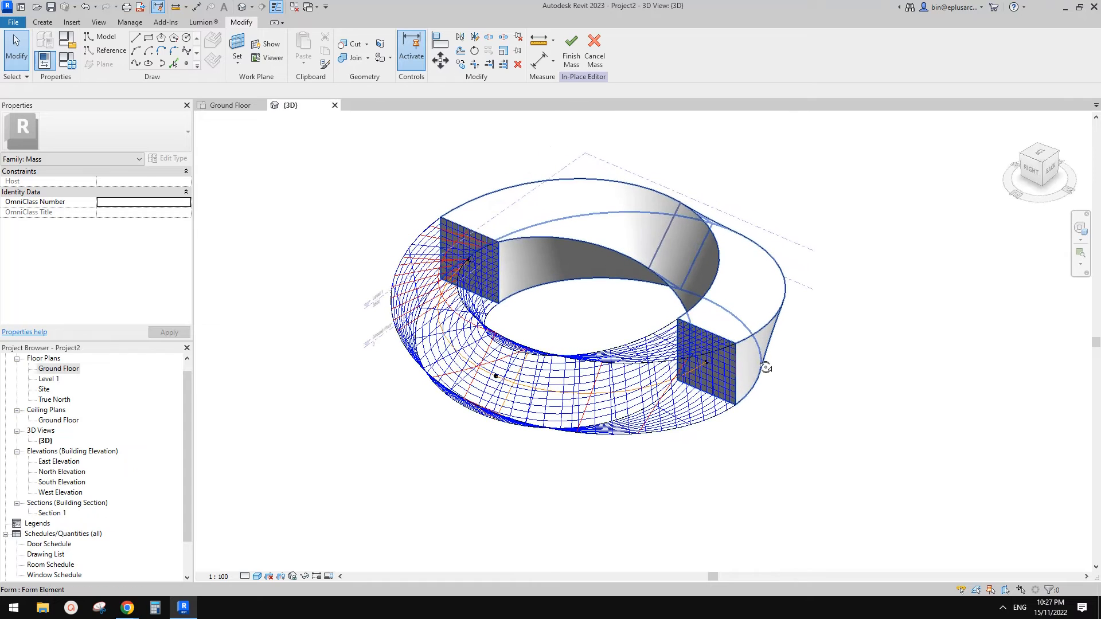
# Select all the radial reference planes around the ring in the Ground Floor plan, then clear the selection.
pyautogui.click(249, 109)
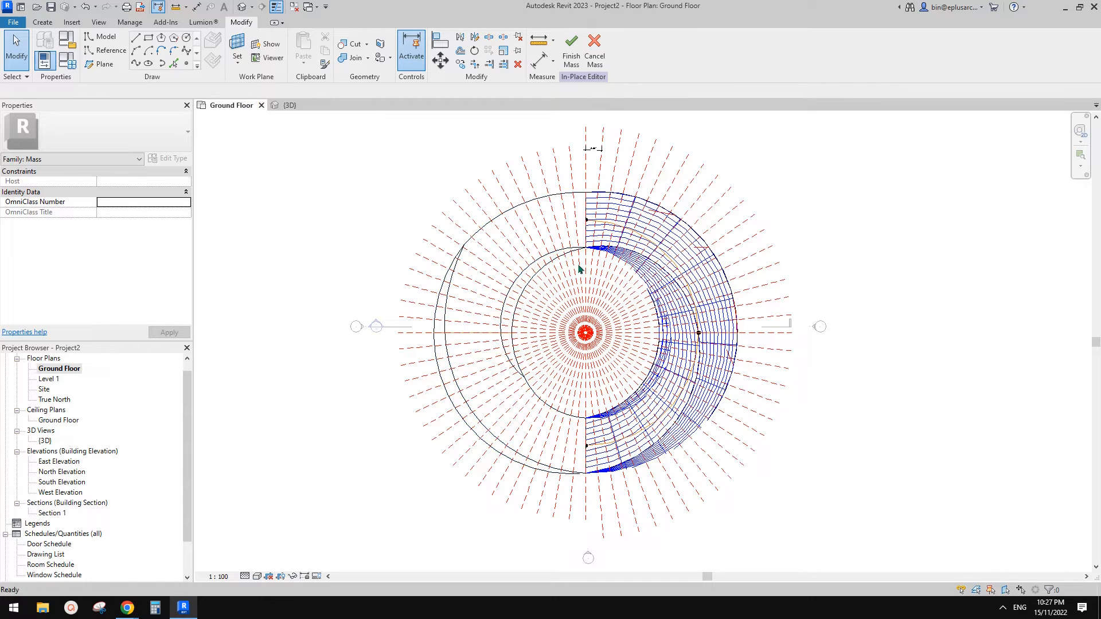
pyautogui.moveTo(710, 312); pyautogui.dragTo(700, 330, button='middle')
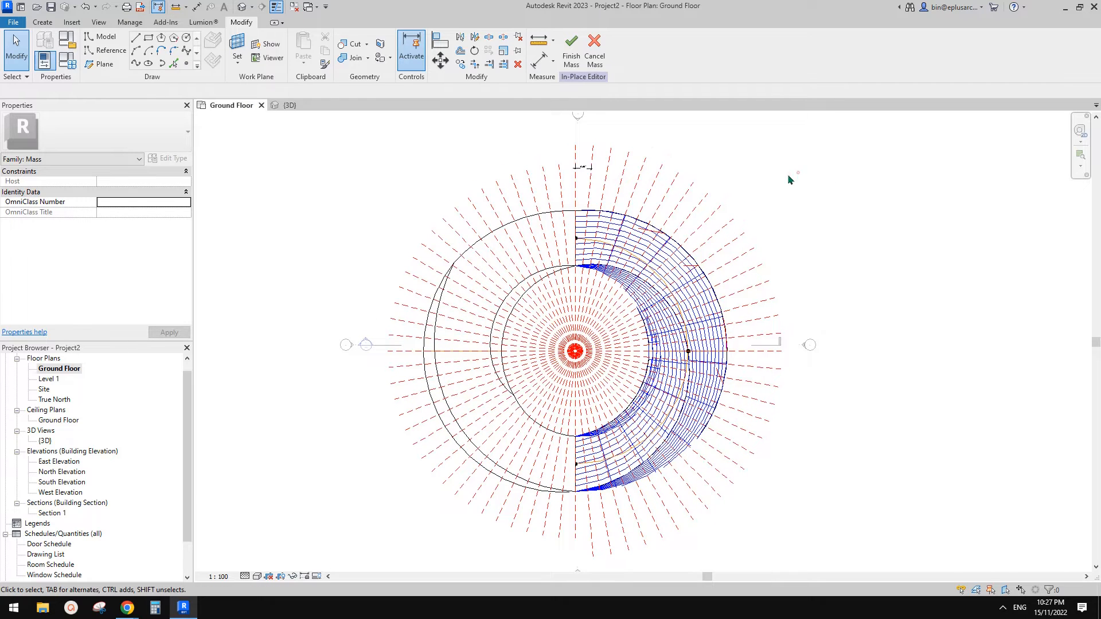
pyautogui.moveTo(799, 172); pyautogui.dragTo(428, 208)
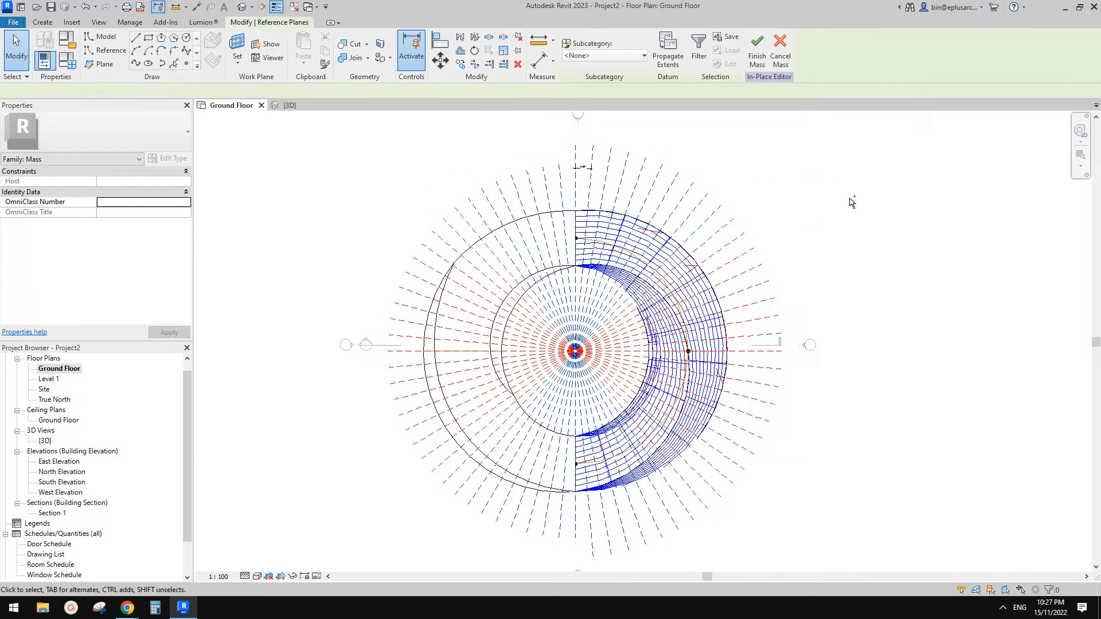
pyautogui.keyDown('ctrl'); pyautogui.moveTo(852, 195); pyautogui.dragTo(719, 277); pyautogui.keyUp('ctrl')
pyautogui.keyDown('ctrl'); pyautogui.moveTo(827, 444); pyautogui.dragTo(760, 349); pyautogui.keyUp('ctrl')
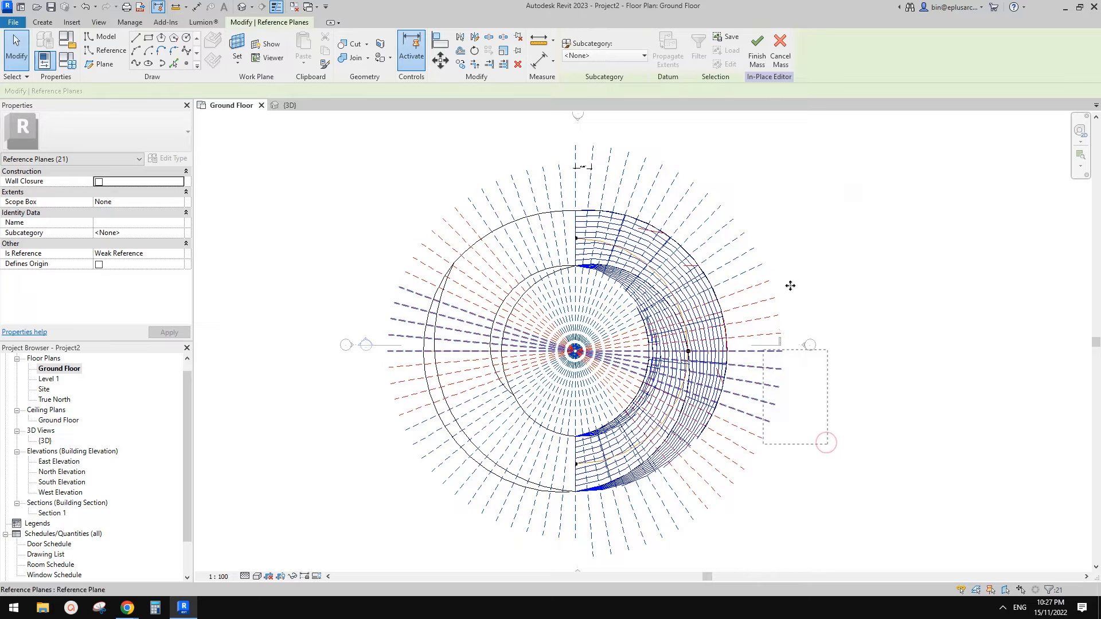
pyautogui.keyDown('ctrl'); pyautogui.moveTo(794, 273); pyautogui.dragTo(742, 344); pyautogui.keyUp('ctrl')
pyautogui.keyDown('ctrl'); pyautogui.moveTo(789, 477); pyautogui.dragTo(684, 518); pyautogui.keyUp('ctrl')
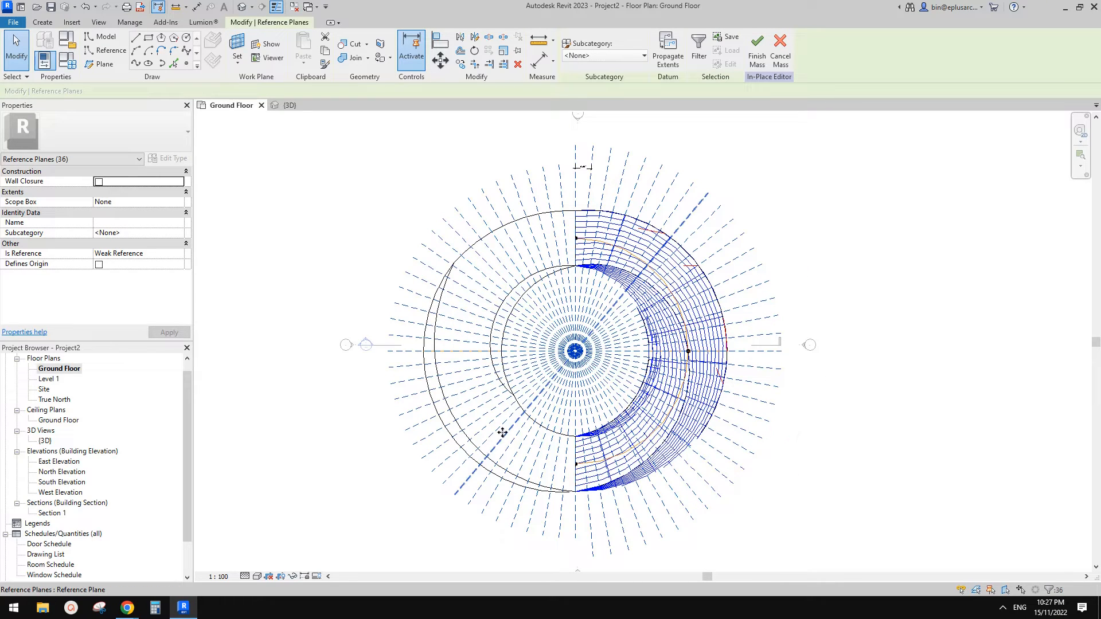
pyautogui.moveTo(618, 455); pyautogui.dragTo(657, 449, button='middle')
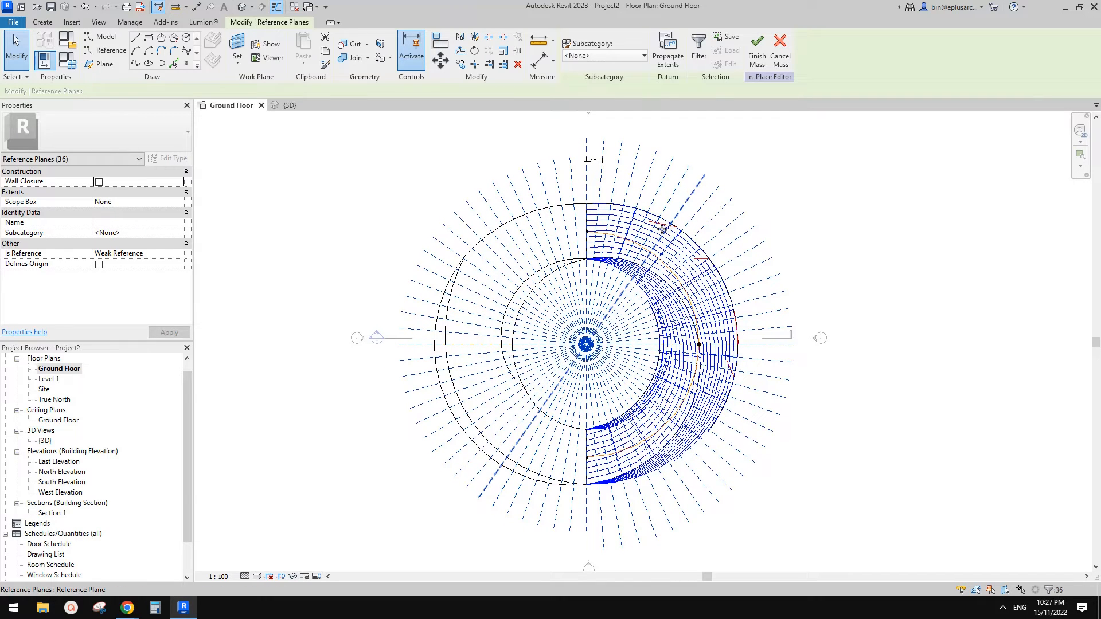
pyautogui.press('Escape')
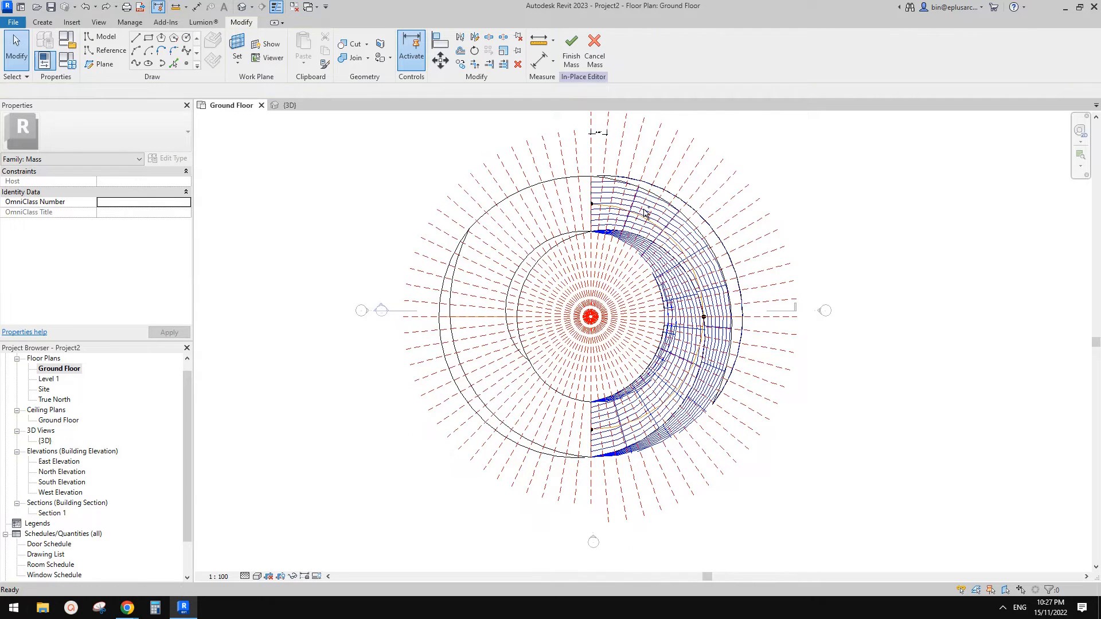
# Undo the surface intersection and the radial reference planes until only the vertical reference plane through the ring's centre remains.
pyautogui.scroll(3, 644, 208)
pyautogui.scroll(-2, 646, 213)
pyautogui.scroll(4, 646, 214)
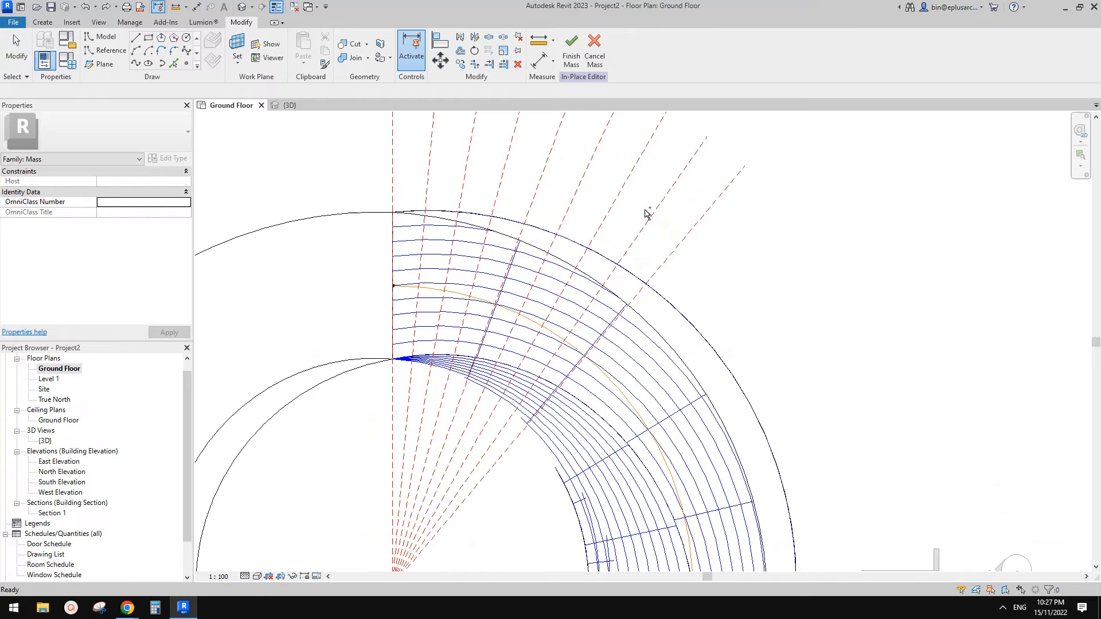
pyautogui.scroll(-2, 646, 213)
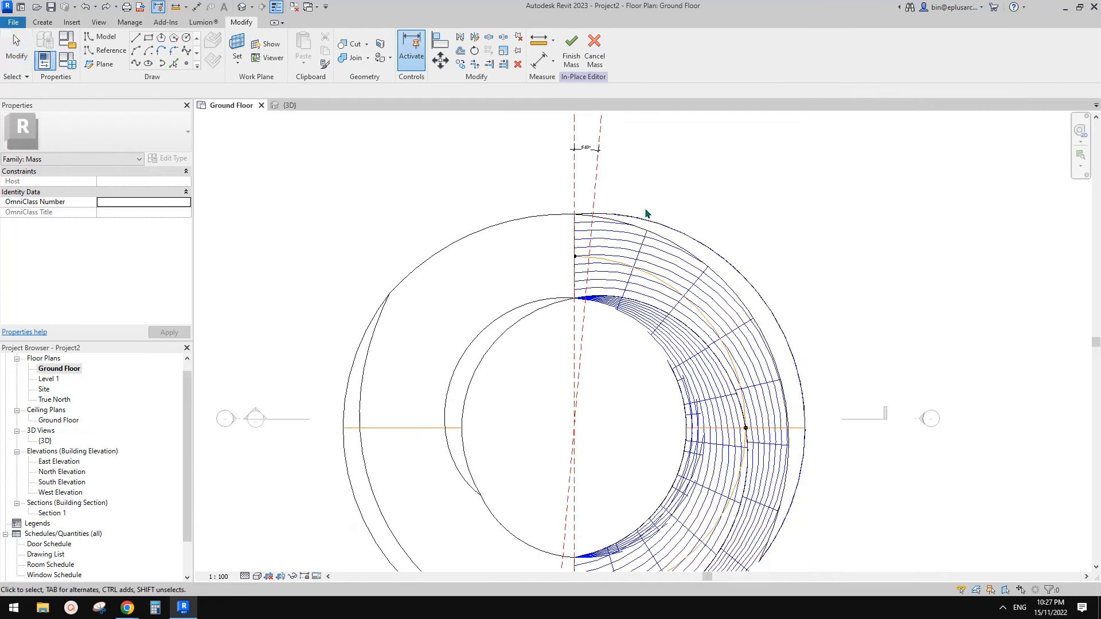
pyautogui.scroll(-2, 647, 212)
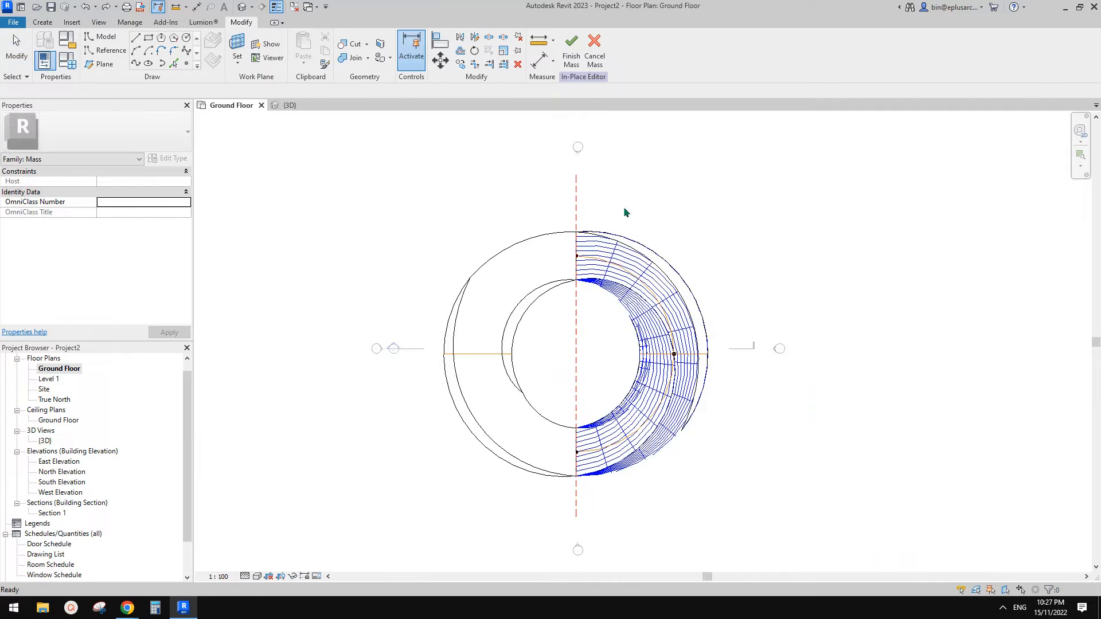
# Name the vertical reference plane through the ring's centre "1".
pyautogui.click(574, 192)
pyautogui.scroll(2, 586, 177)
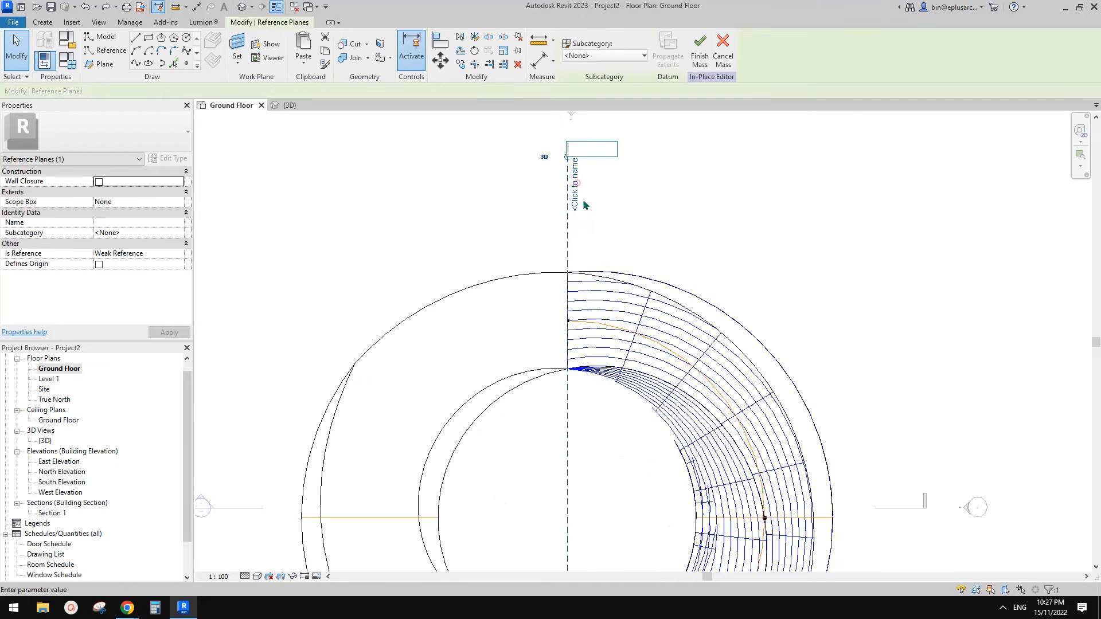
pyautogui.write('1')
pyautogui.press('Return')
pyautogui.scroll(-2, 624, 206)
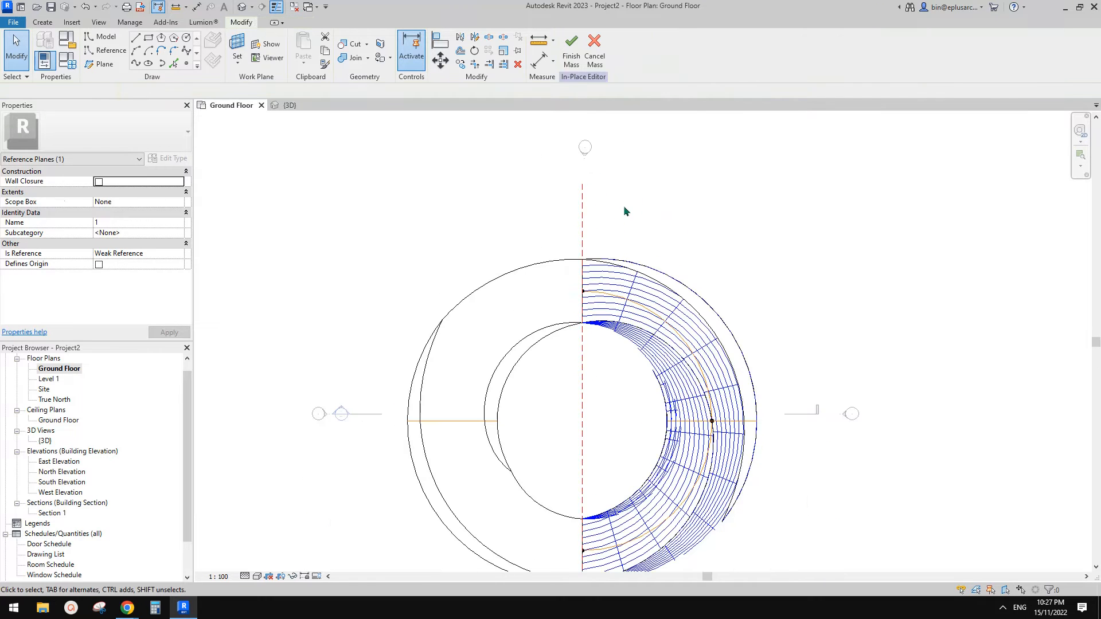
# Rotate a copy of the vertical reference plane by 5° about the ring's centre.
pyautogui.press('r')
pyautogui.press('o')
pyautogui.moveTo(599, 208); pyautogui.dragTo(557, 144, button='middle')
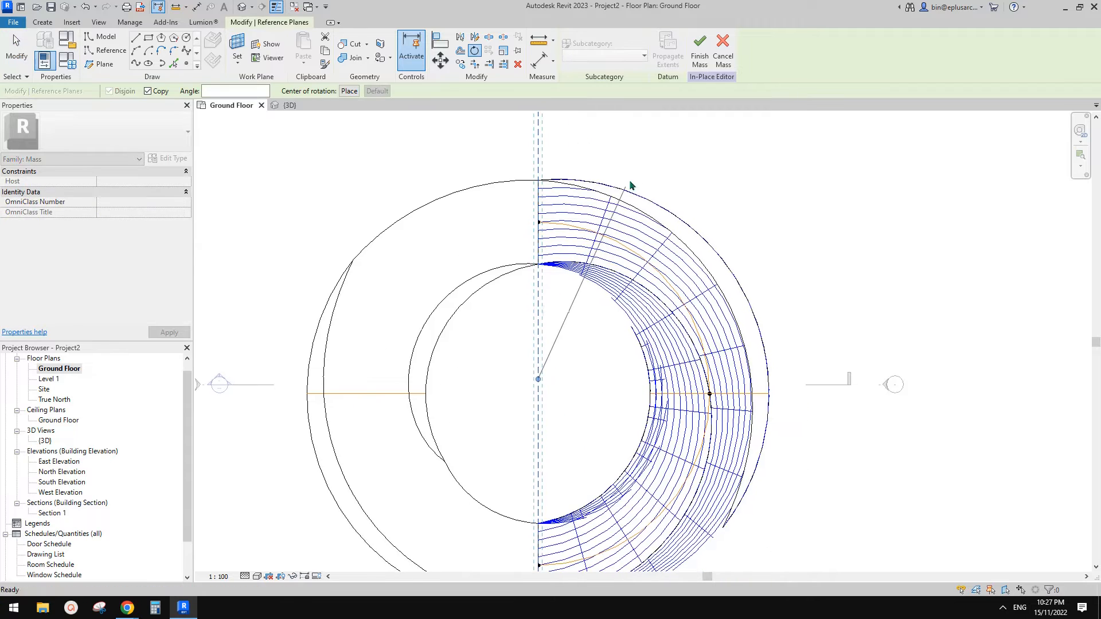
pyautogui.press('space')
pyautogui.click(538, 394)
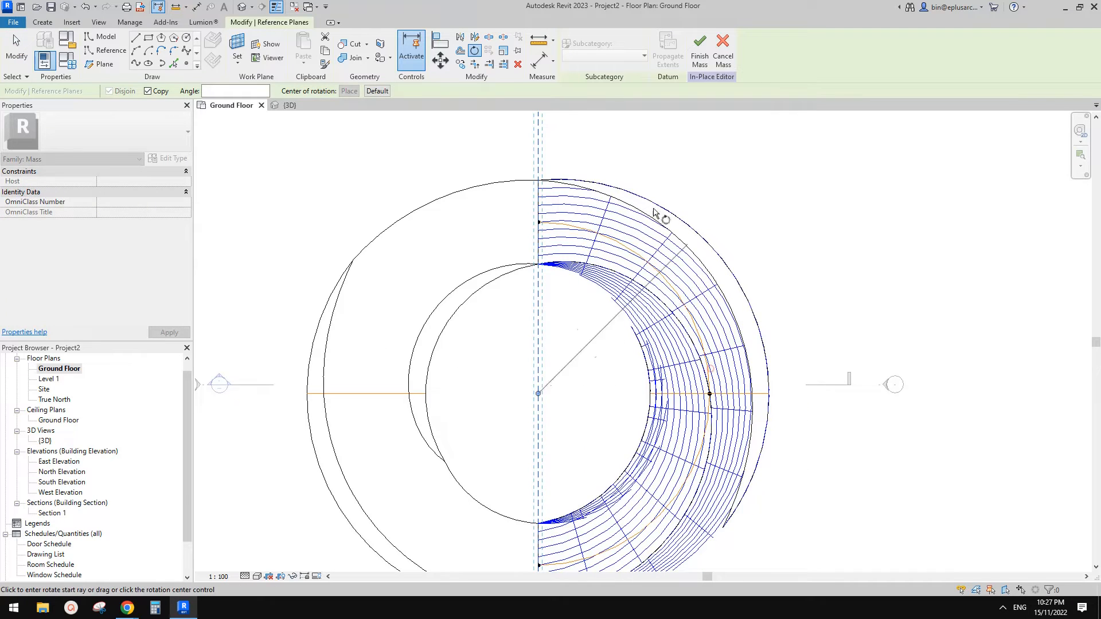
pyautogui.write('5')
pyautogui.press('Return')
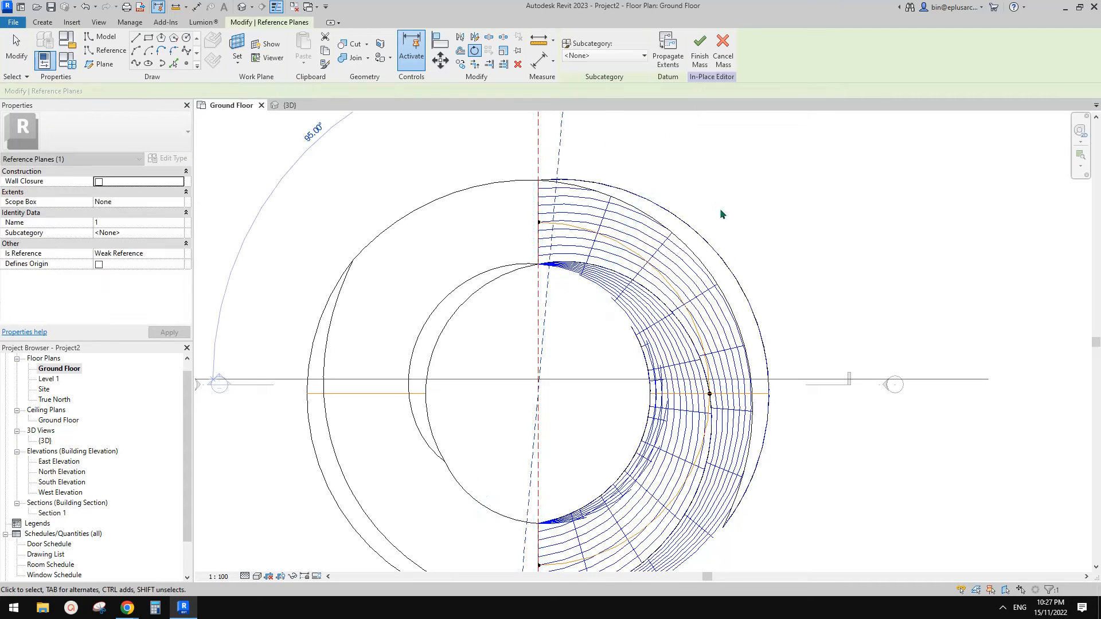
# Mirror a copy of the vertical reference plane about the 5° plane to add a third radial plane.
pyautogui.moveTo(552, 127); pyautogui.dragTo(566, 191, button='middle')
pyautogui.click(552, 187)
pyautogui.click(576, 167)
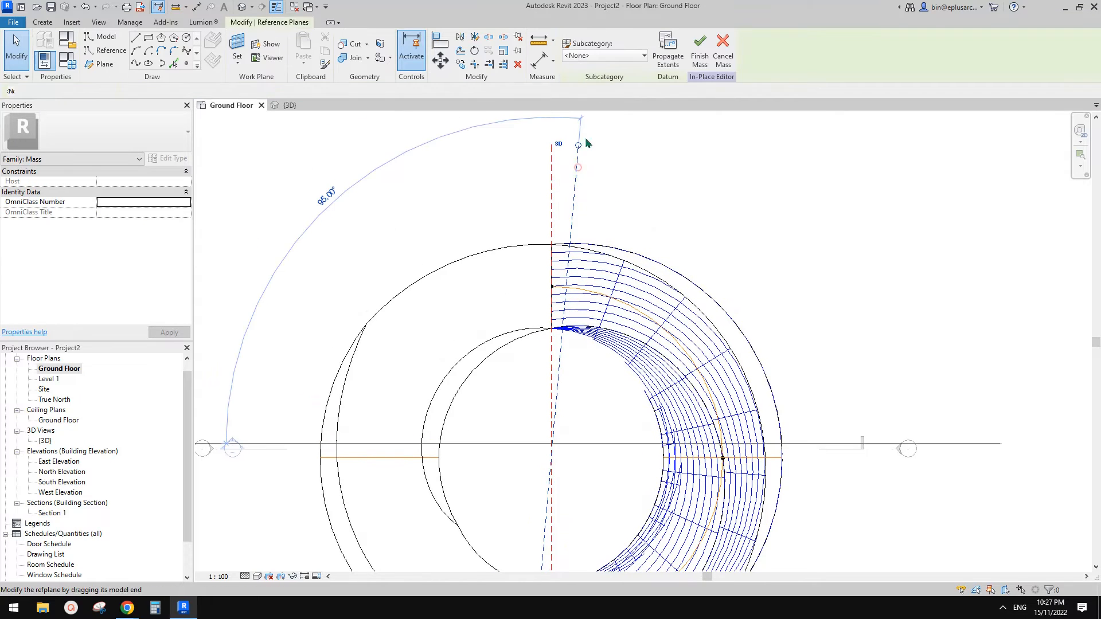
pyautogui.click(552, 177)
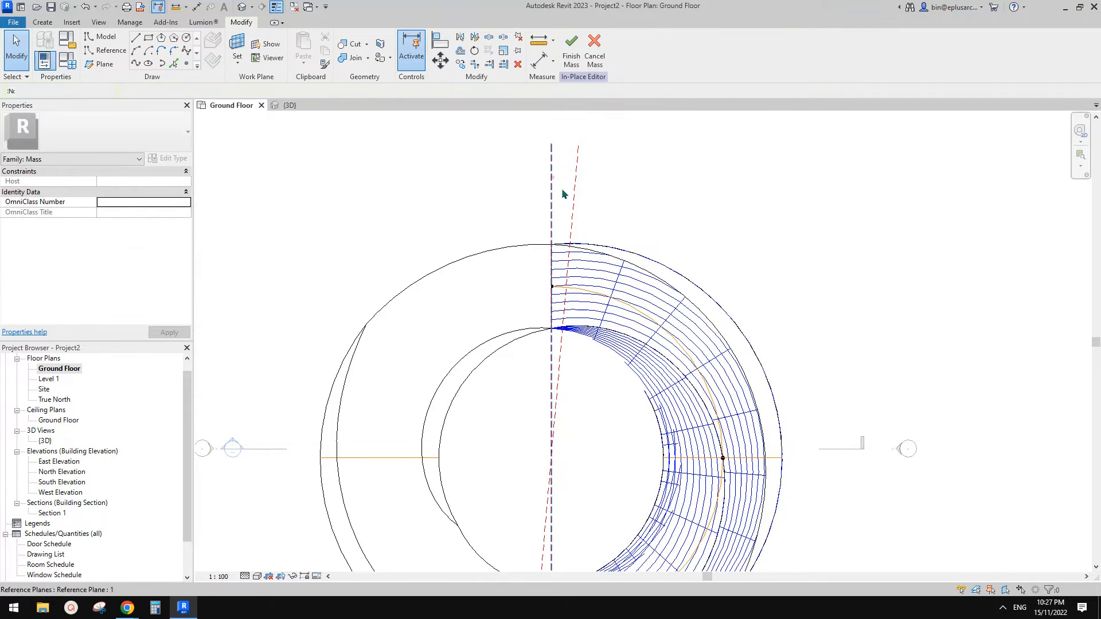
pyautogui.scroll(2, 589, 157)
pyautogui.click(570, 198)
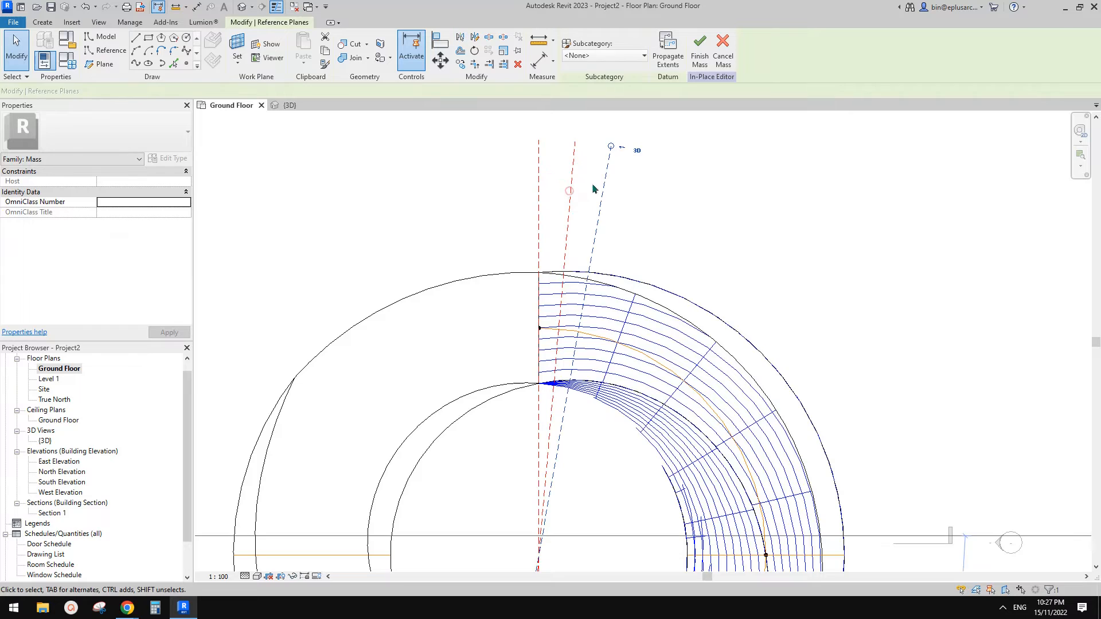
pyautogui.moveTo(639, 221); pyautogui.dragTo(638, 243, button='middle')
pyautogui.press('Escape')
# Mirror copies of the first two radial reference planes about the third one.
pyautogui.moveTo(548, 205); pyautogui.dragTo(533, 205)
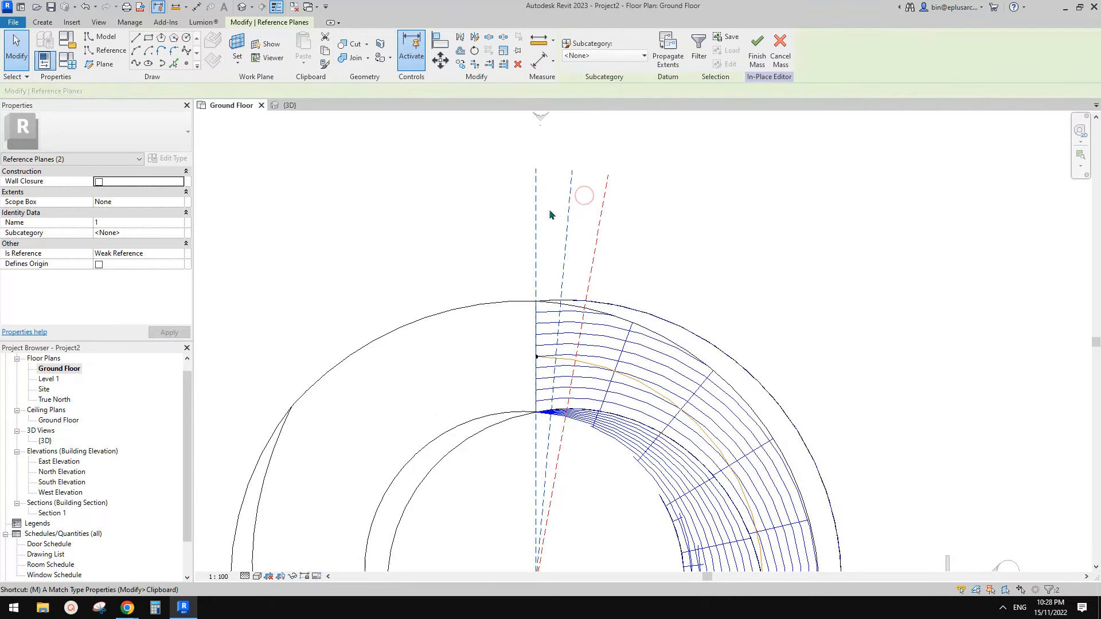
pyautogui.press('m')
pyautogui.press('m')
pyautogui.press('Escape')
# Mirror copies of the first four radial reference planes about the fifth one.
pyautogui.moveTo(648, 202); pyautogui.dragTo(515, 212)
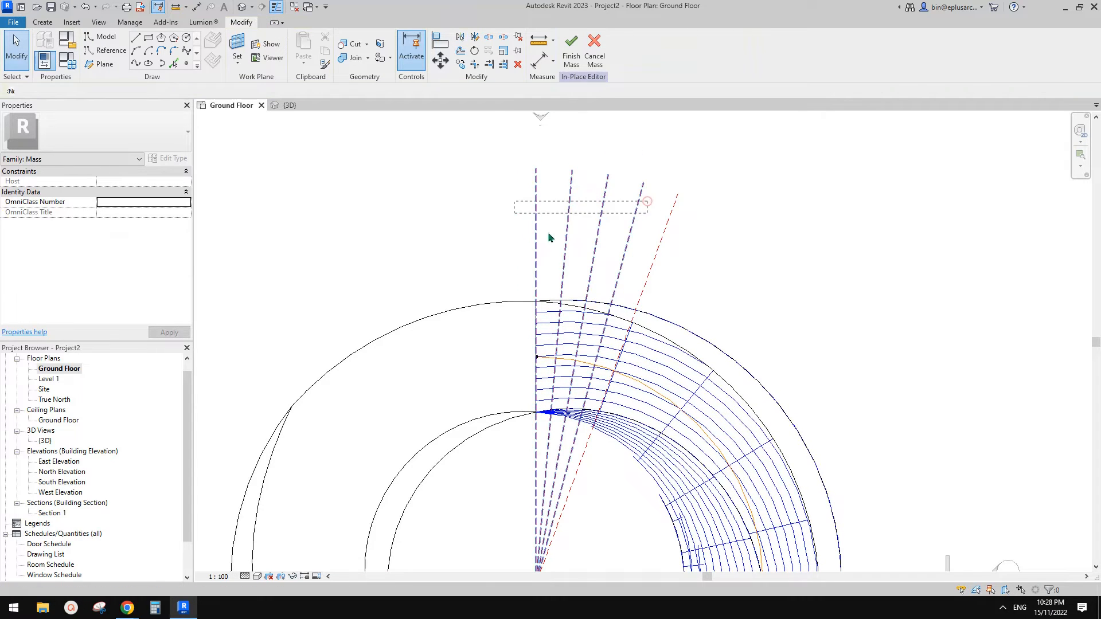
pyautogui.moveTo(567, 246); pyautogui.dragTo(521, 241, button='middle')
pyautogui.press('m')
pyautogui.press('m')
pyautogui.click(631, 224)
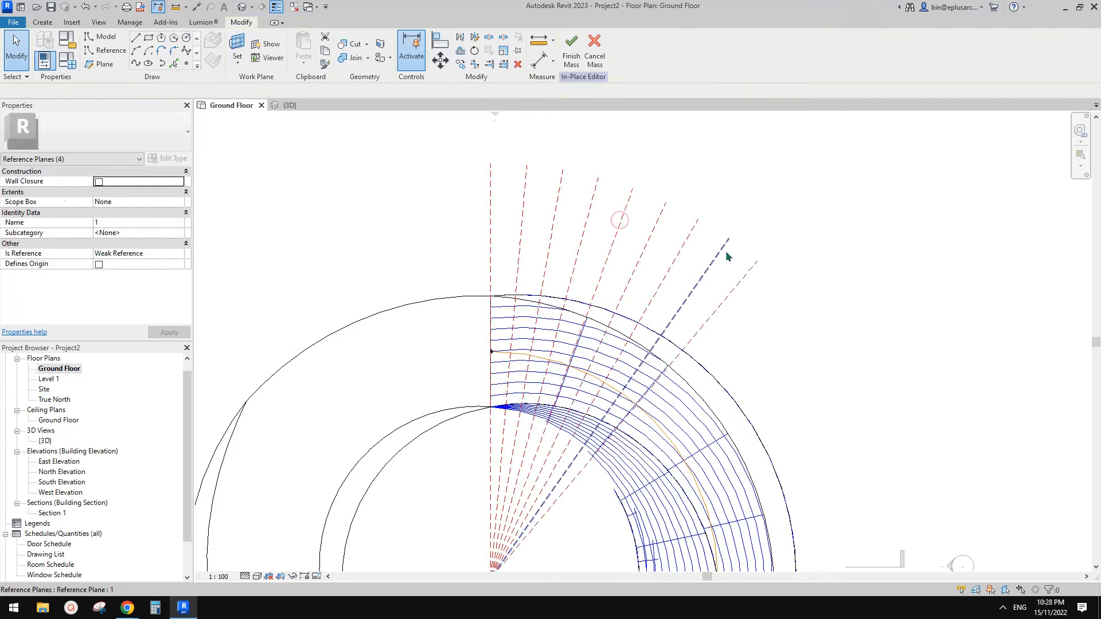
# Mirror copies of the first eight radial reference planes about the ninth one.
pyautogui.moveTo(745, 246); pyautogui.dragTo(456, 187)
pyautogui.moveTo(598, 248); pyautogui.dragTo(503, 225, button='middle')
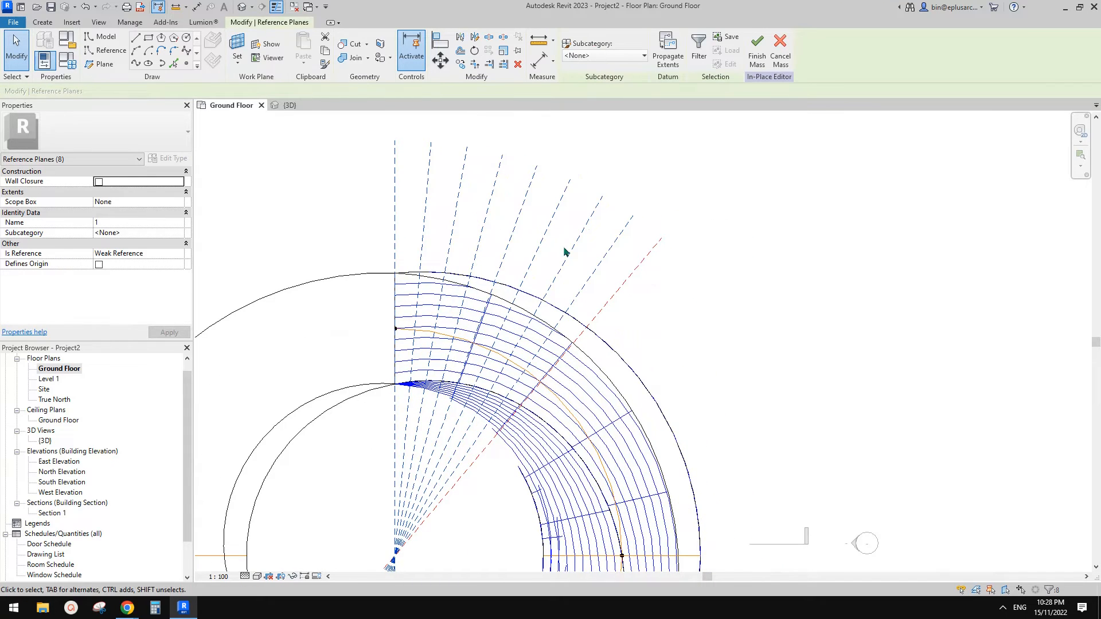
pyautogui.press('m')
pyautogui.click(637, 268)
pyautogui.scroll(-2, 650, 274)
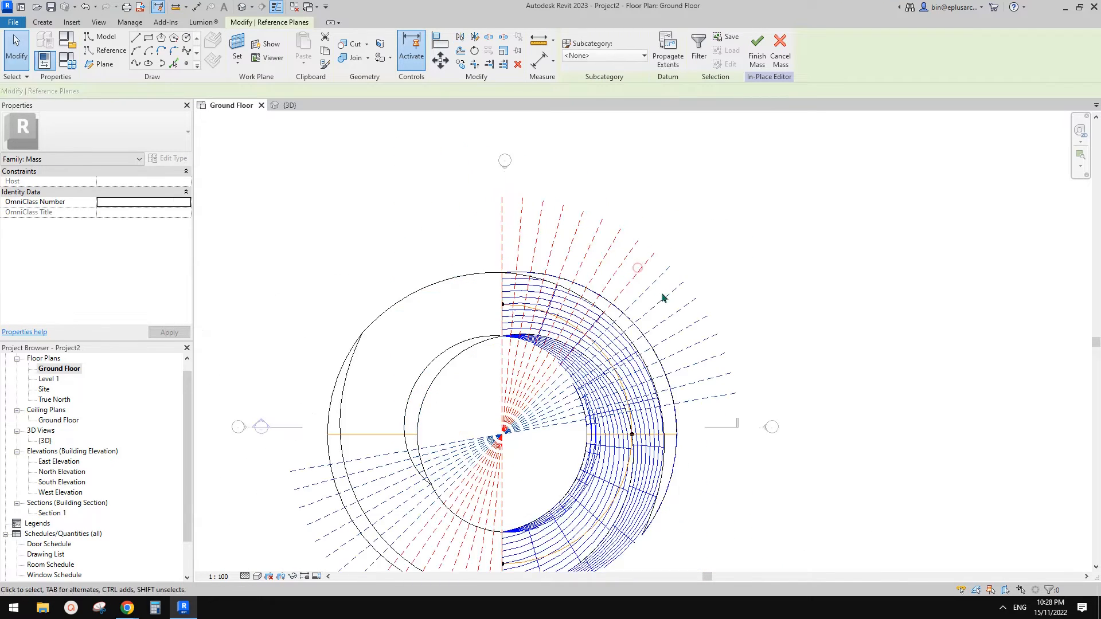
pyautogui.moveTo(663, 300); pyautogui.dragTo(655, 305, button='middle')
pyautogui.press('Escape')
# Mirror copies of the first sixteen radial reference planes about the seventeenth one.
pyautogui.moveTo(749, 383); pyautogui.dragTo(711, 211)
pyautogui.moveTo(711, 343); pyautogui.dragTo(653, 305, button='middle')
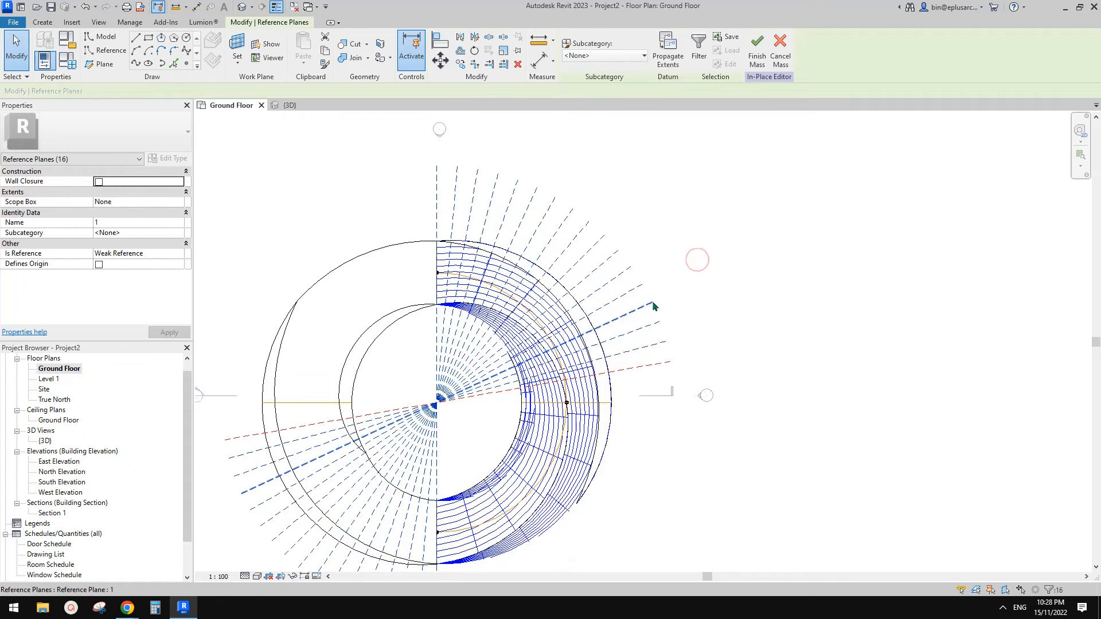
pyautogui.press('m')
pyautogui.press('m')
pyautogui.click(665, 372)
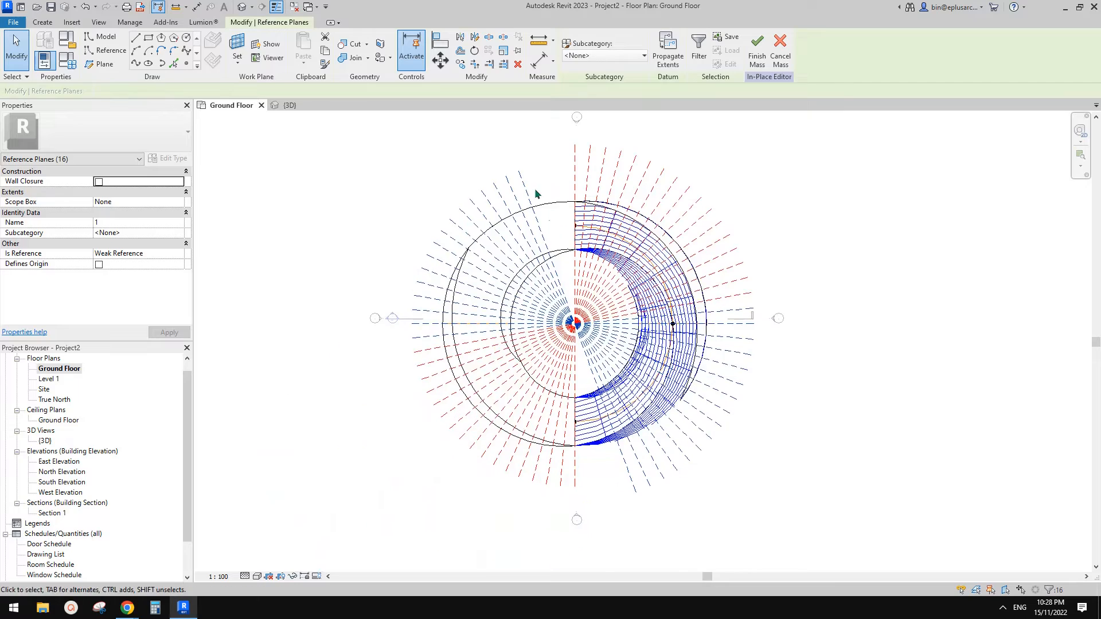
pyautogui.press('Escape')
# Mirror copies of the three reference planes next to the last one about that last plane to close the remaining gap.
pyautogui.scroll(2, 531, 150)
pyautogui.moveTo(494, 158); pyautogui.dragTo(414, 220)
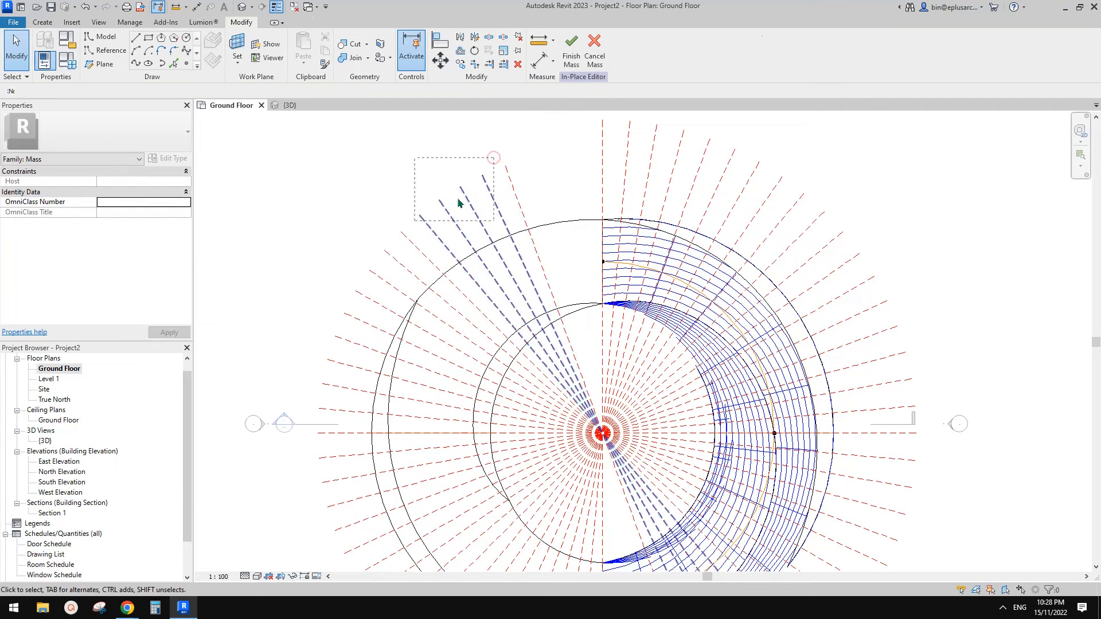
pyautogui.moveTo(486, 150); pyautogui.dragTo(433, 206)
pyautogui.moveTo(489, 191); pyautogui.dragTo(477, 200, button='middle')
pyautogui.press('Delete')
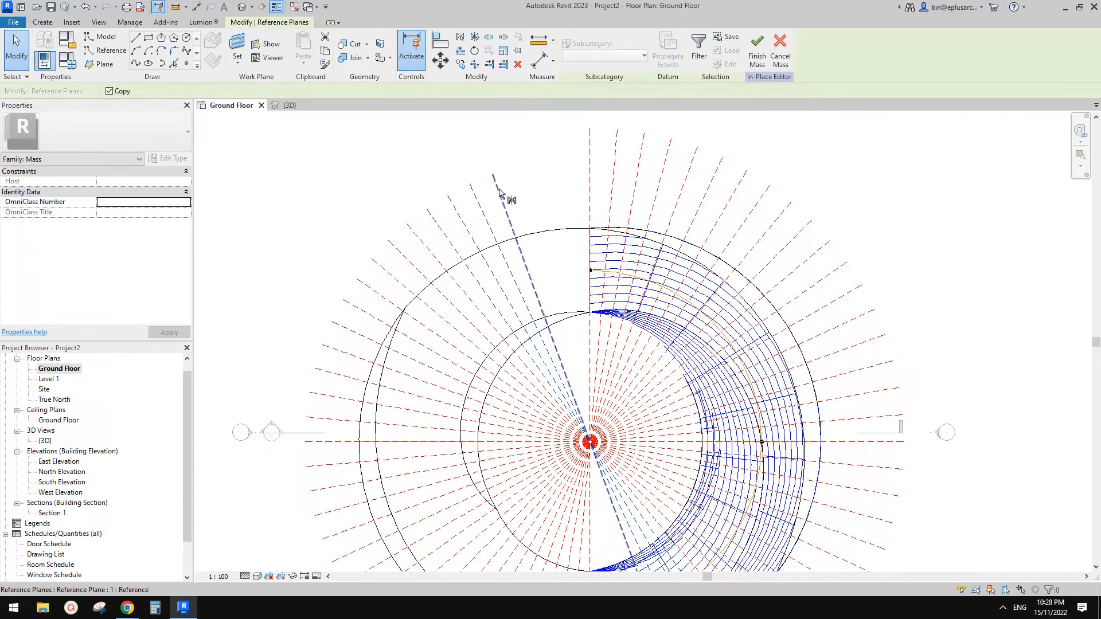
pyautogui.scroll(-2, 643, 215)
pyautogui.moveTo(669, 255); pyautogui.dragTo(669, 217, button='middle')
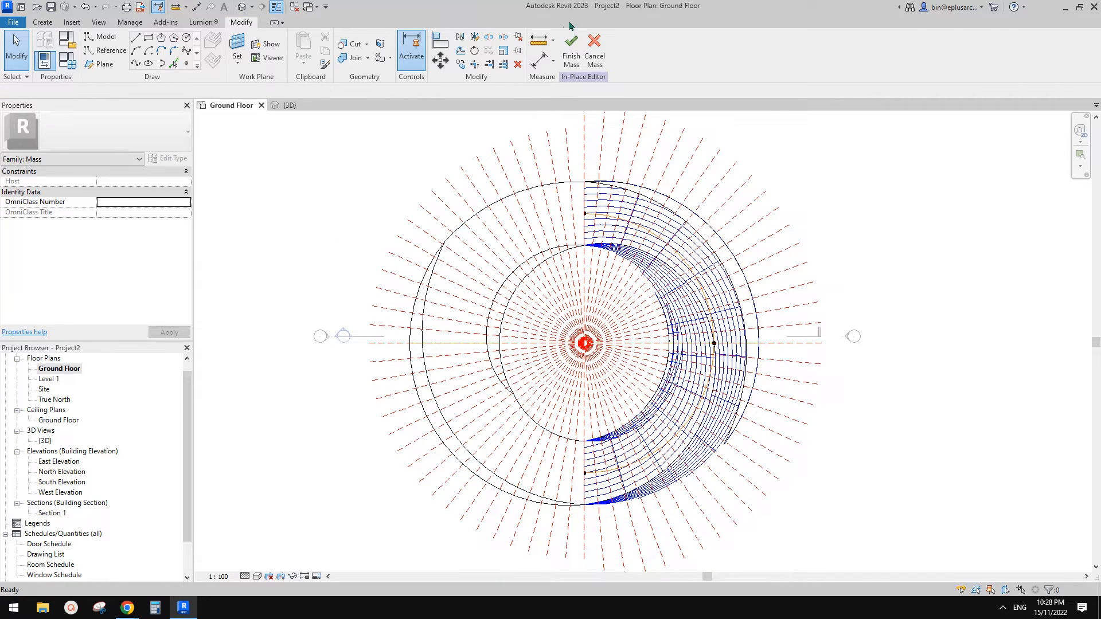
# Turn off the U and V grids on the inner and outer divided surfaces of the half ring in the 3D view.
pyautogui.click(243, 8)
pyautogui.keyDown('shift'); pyautogui.moveTo(651, 239); pyautogui.dragTo(644, 306, button='middle'); pyautogui.keyUp('shift')
pyautogui.scroll(3, 644, 306)
pyautogui.click(566, 335)
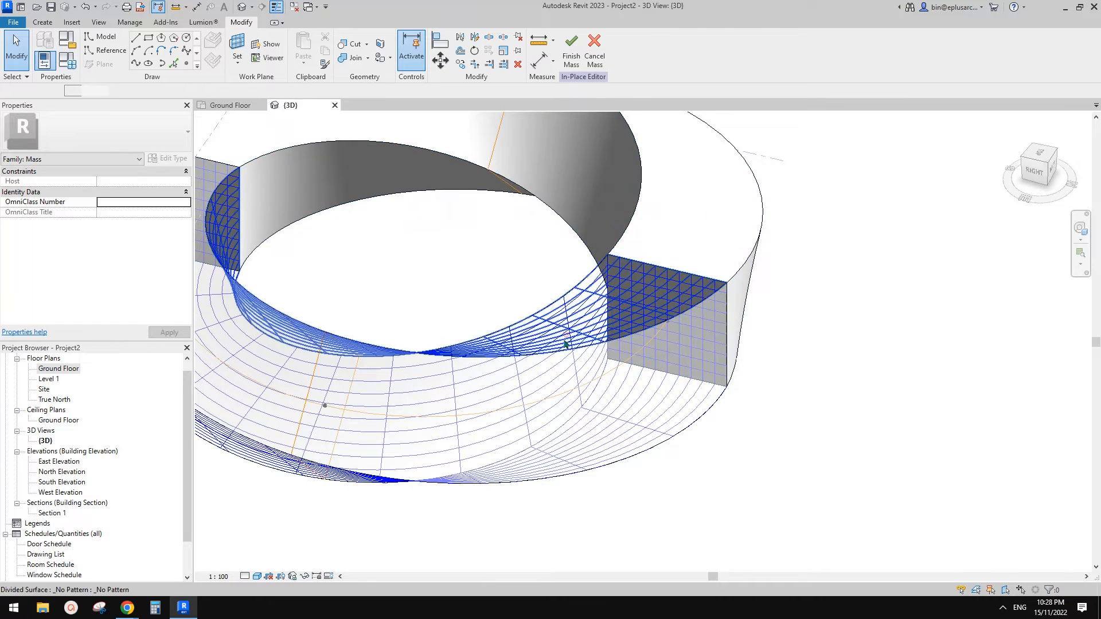
pyautogui.moveTo(566, 335); pyautogui.dragTo(702, 313, button='middle')
pyautogui.click(594, 49)
pyautogui.click(571, 48)
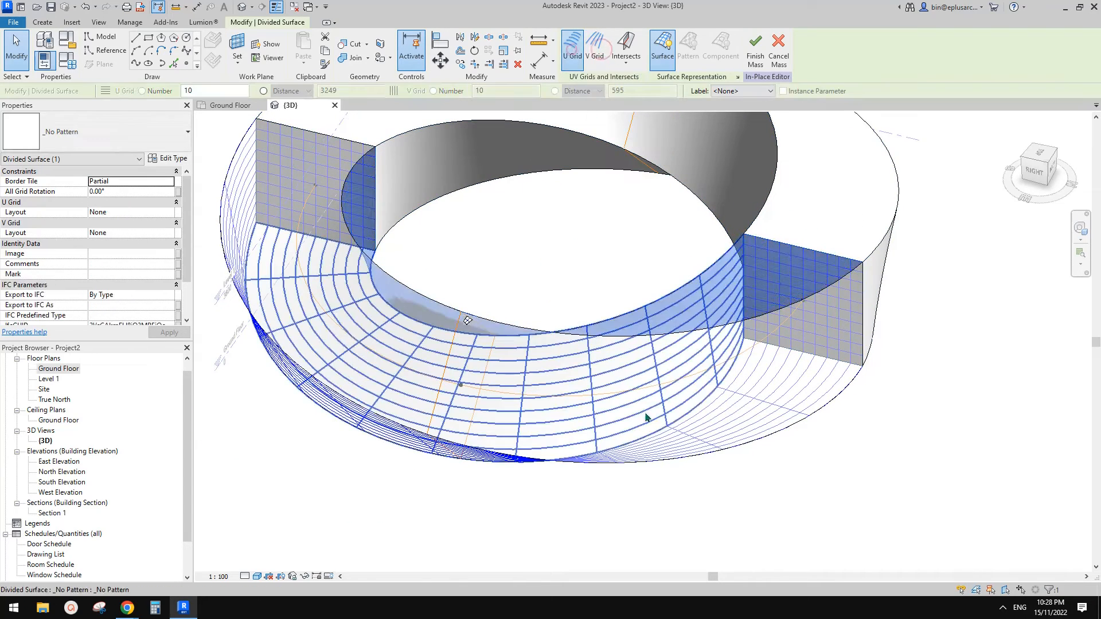
pyautogui.click(467, 321)
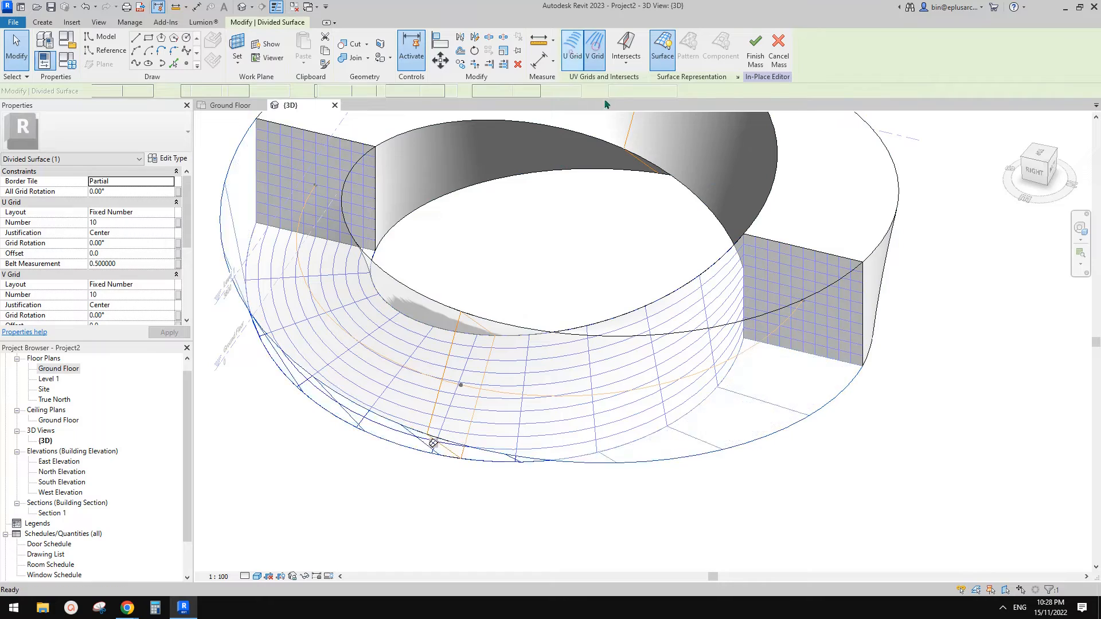
pyautogui.keyDown('shift'); pyautogui.moveTo(732, 326); pyautogui.dragTo(508, 445, button='middle'); pyautogui.keyUp('shift')
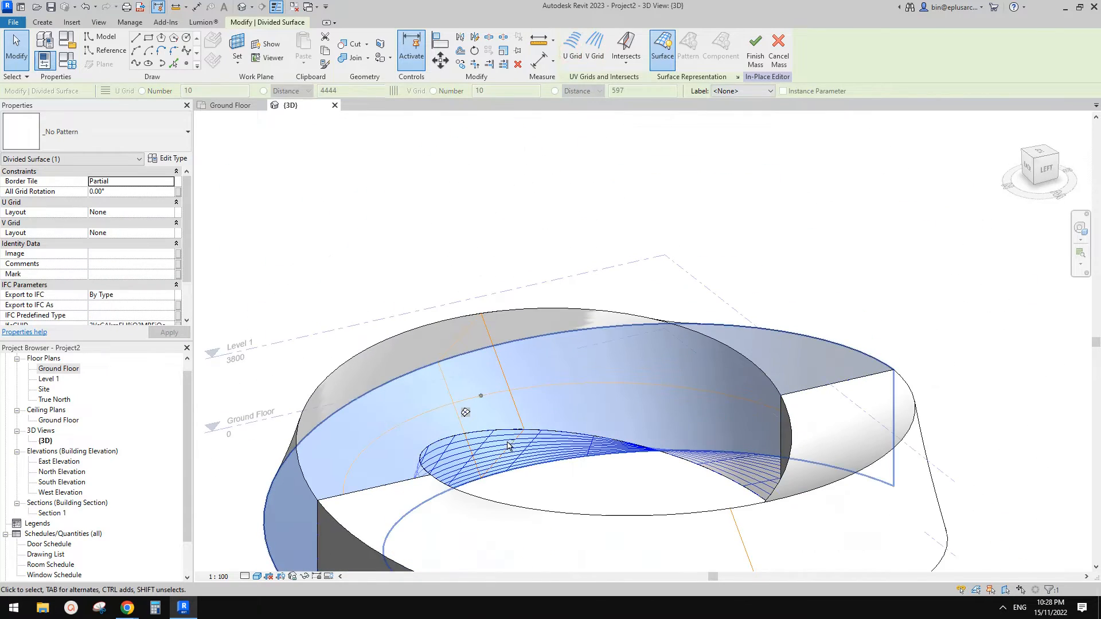
pyautogui.press('Escape')
# Turn off the U and V grids on the remaining curved divided surface seen through the ring's opening.
pyautogui.click(532, 460)
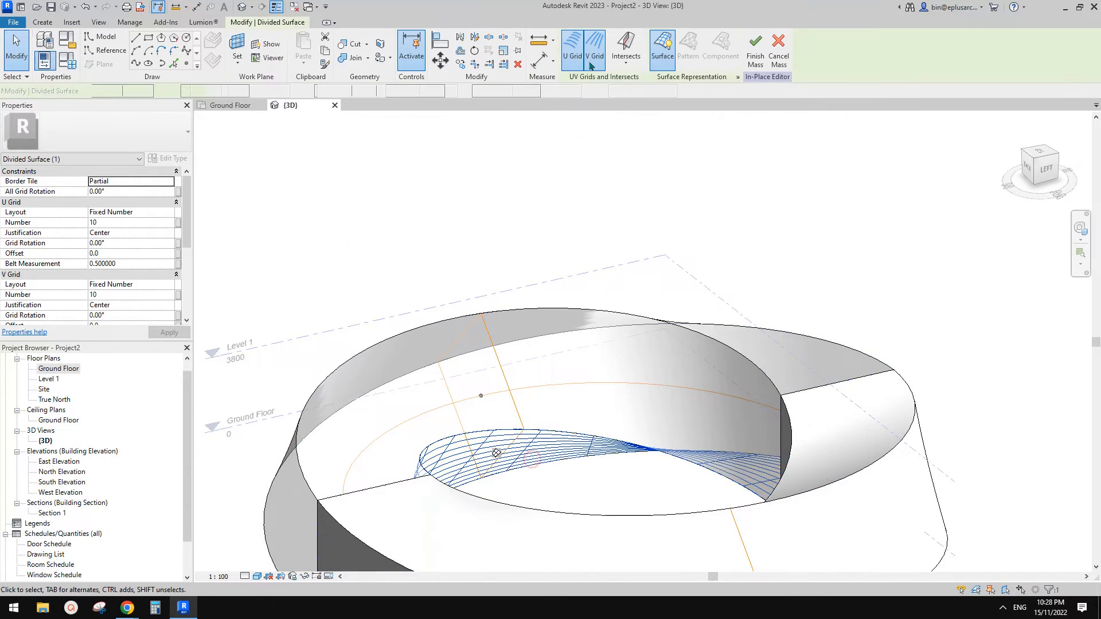
pyautogui.click(594, 56)
pyautogui.click(575, 54)
pyautogui.keyDown('shift'); pyautogui.moveTo(588, 300); pyautogui.dragTo(660, 396, button='middle'); pyautogui.keyUp('shift')
# Divide the half ring's outer surface using the Intersects List with every "Reference Plane : 1" entry included.
pyautogui.click(794, 387)
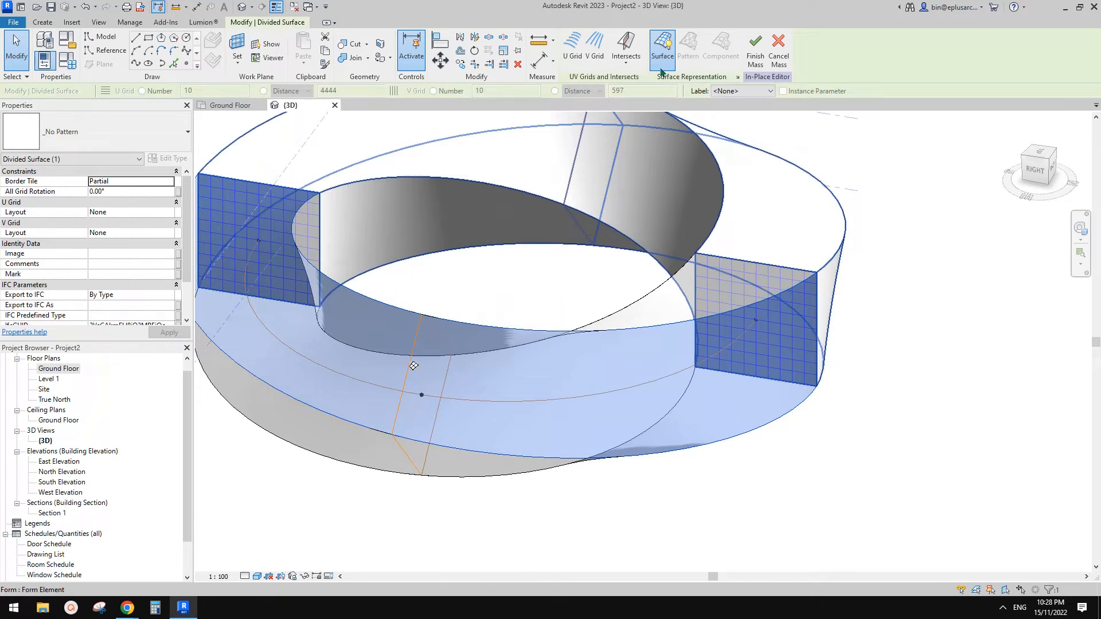
pyautogui.click(626, 62)
pyautogui.click(634, 106)
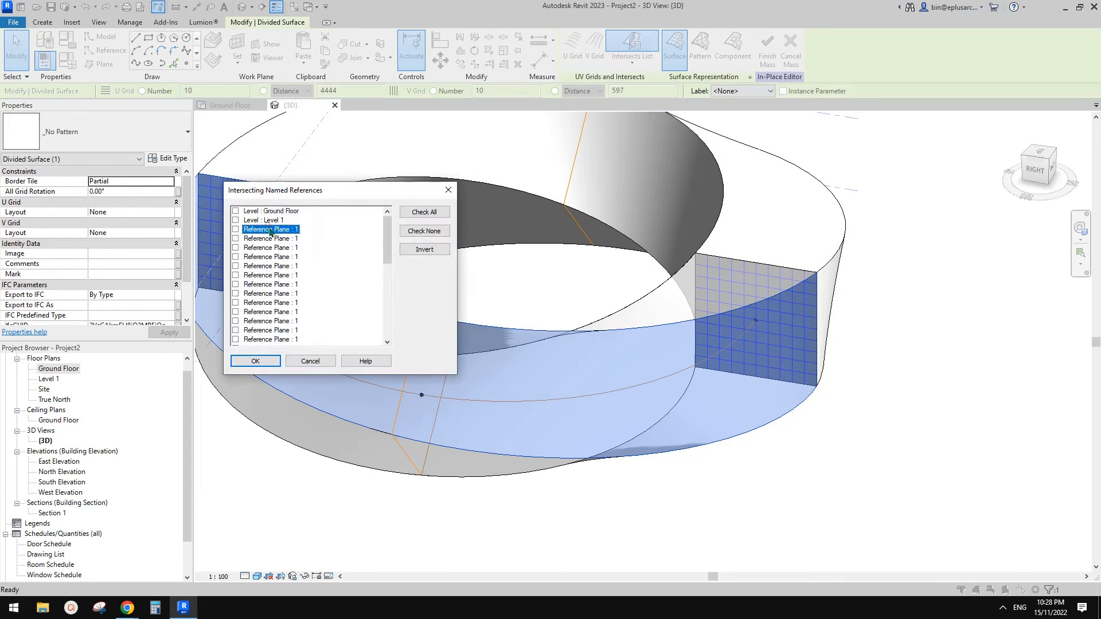
pyautogui.moveTo(387, 237); pyautogui.dragTo(392, 278)
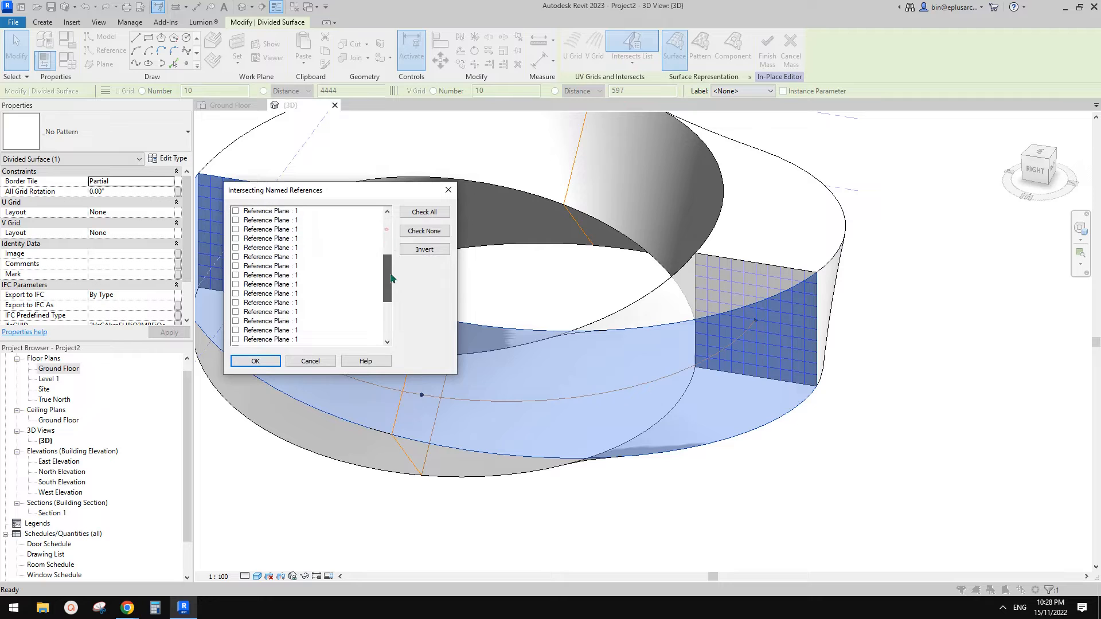
pyautogui.keyDown('shift'); pyautogui.click(287, 341); pyautogui.keyUp('shift')
pyautogui.click(255, 361)
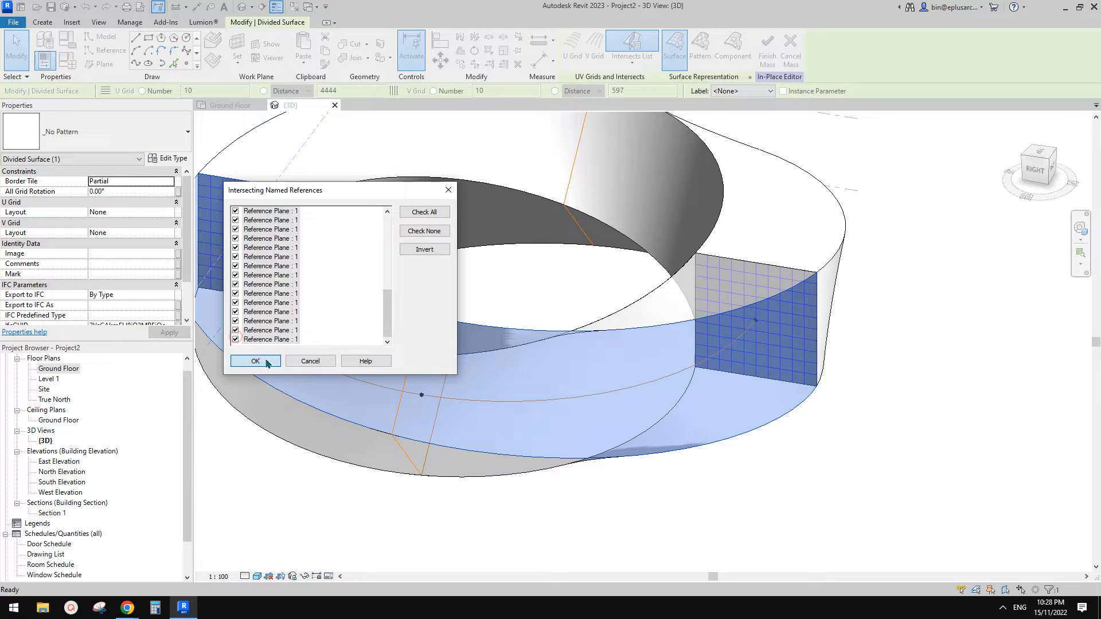
pyautogui.click(949, 367)
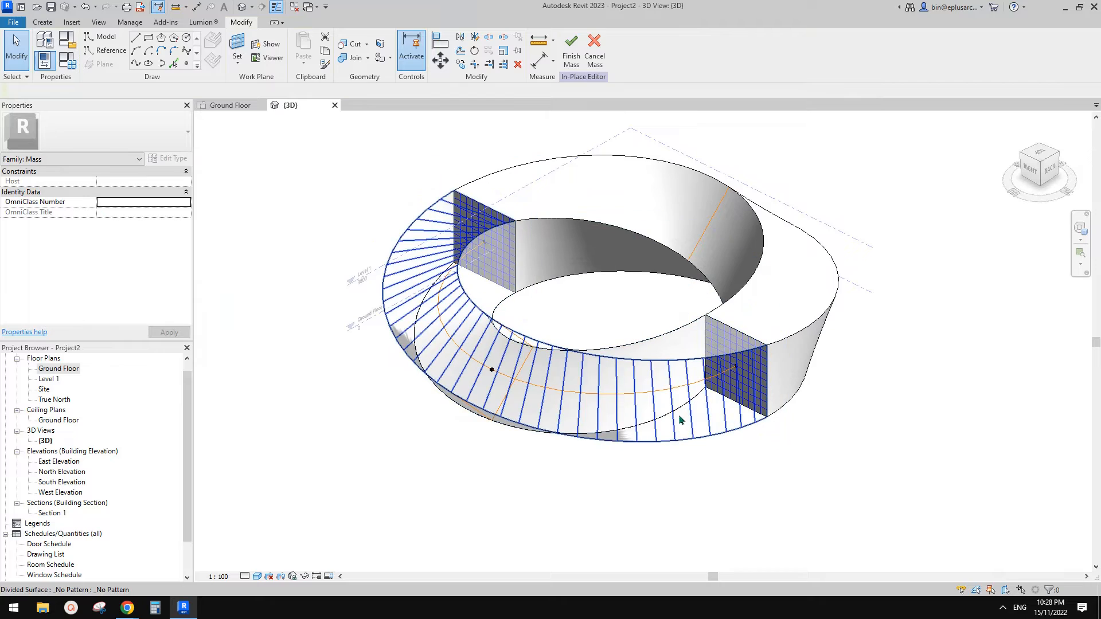
pyautogui.keyDown('shift'); pyautogui.moveTo(585, 380); pyautogui.dragTo(661, 523, button='middle'); pyautogui.keyUp('shift')
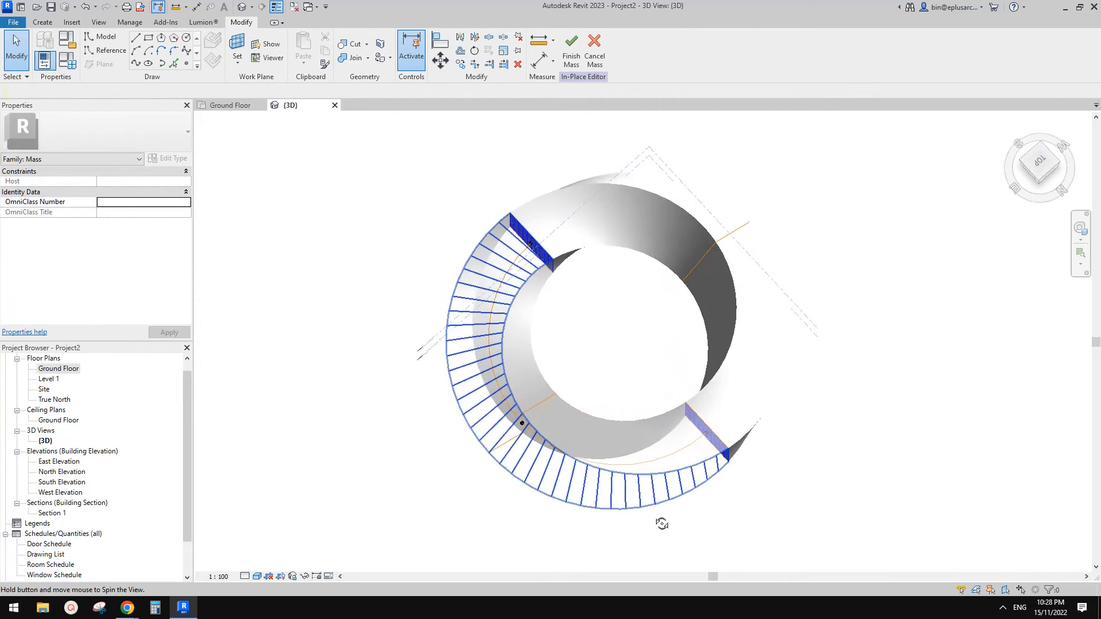
pyautogui.click(1044, 164)
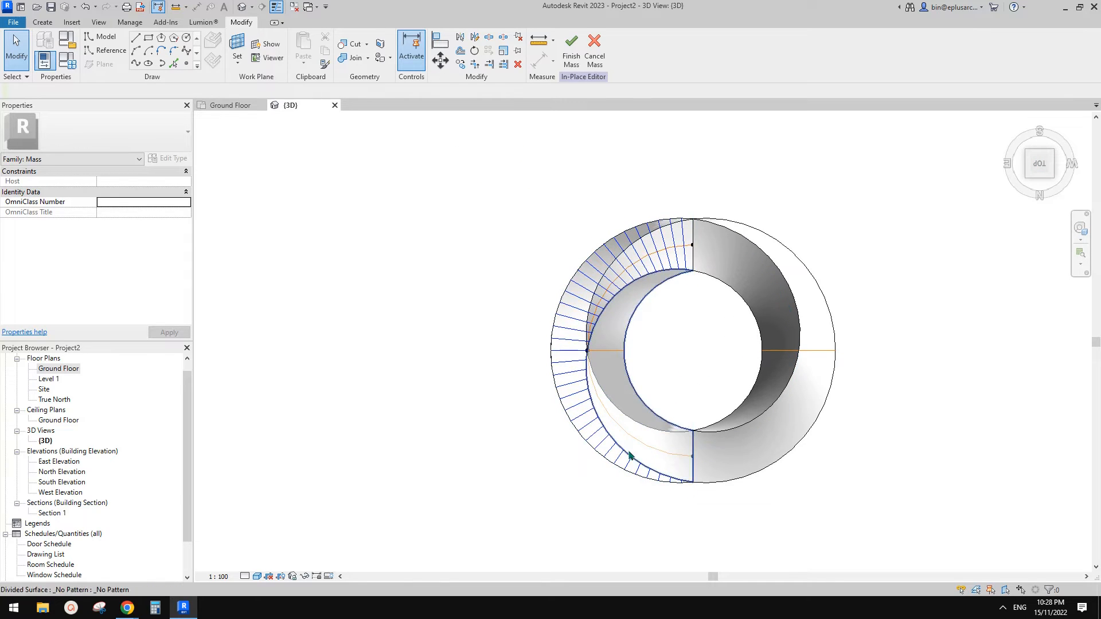
pyautogui.keyDown('shift'); pyautogui.moveTo(587, 459); pyautogui.dragTo(565, 378, button='middle'); pyautogui.keyUp('shift')
pyautogui.scroll(1, 569, 376)
pyautogui.click(638, 320)
pyautogui.moveTo(724, 328); pyautogui.dragTo(687, 362, button='middle')
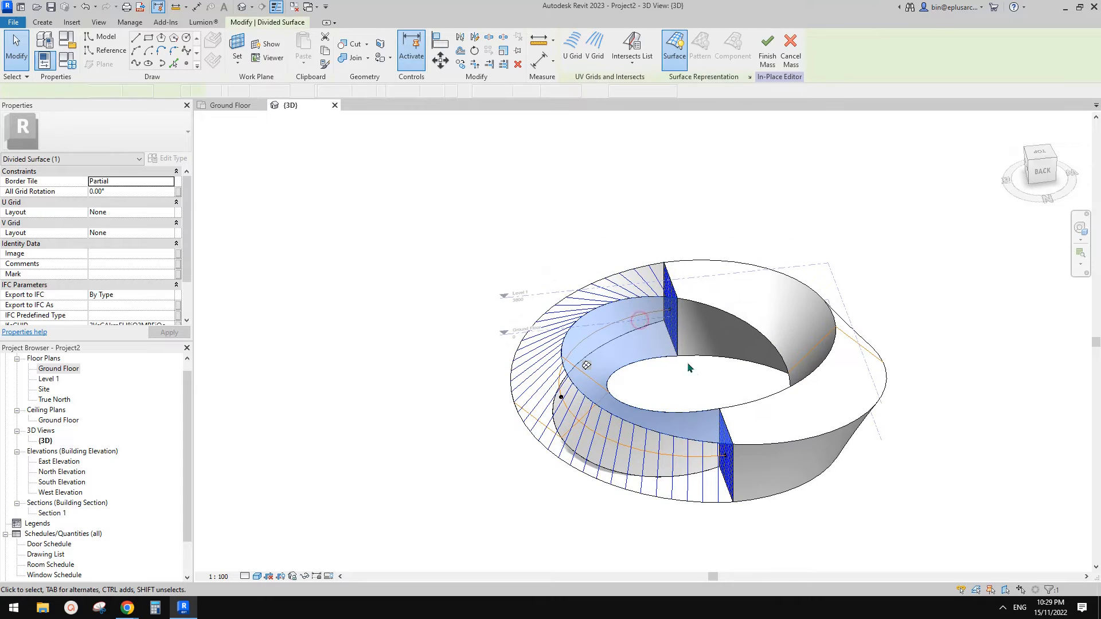
pyautogui.scroll(1, 687, 363)
pyautogui.click(632, 62)
pyautogui.click(625, 90)
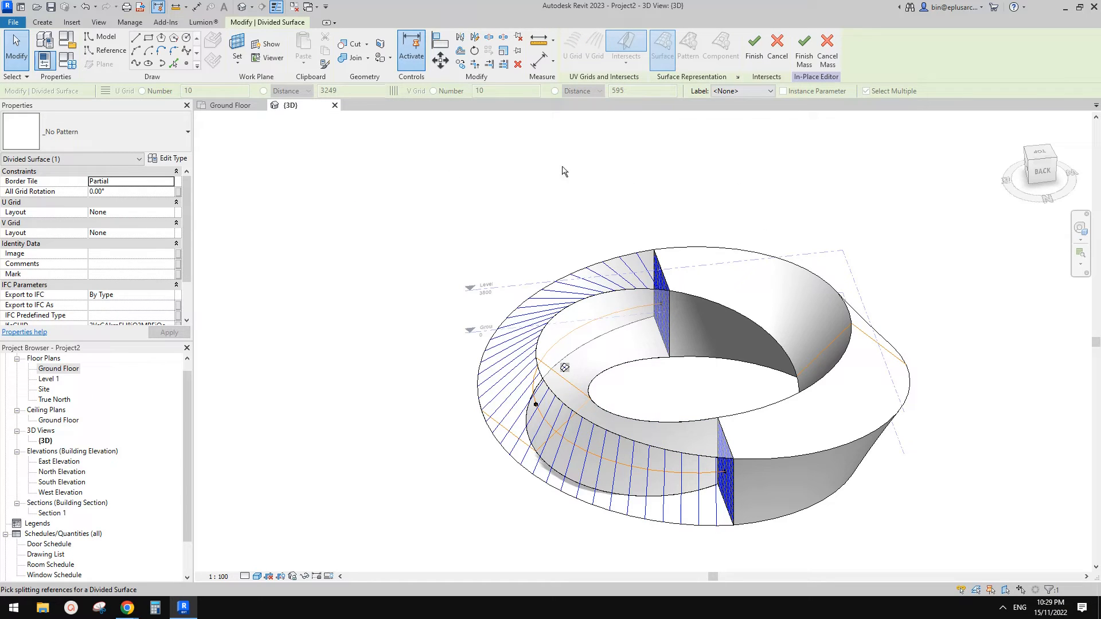
pyautogui.scroll(5, 689, 149)
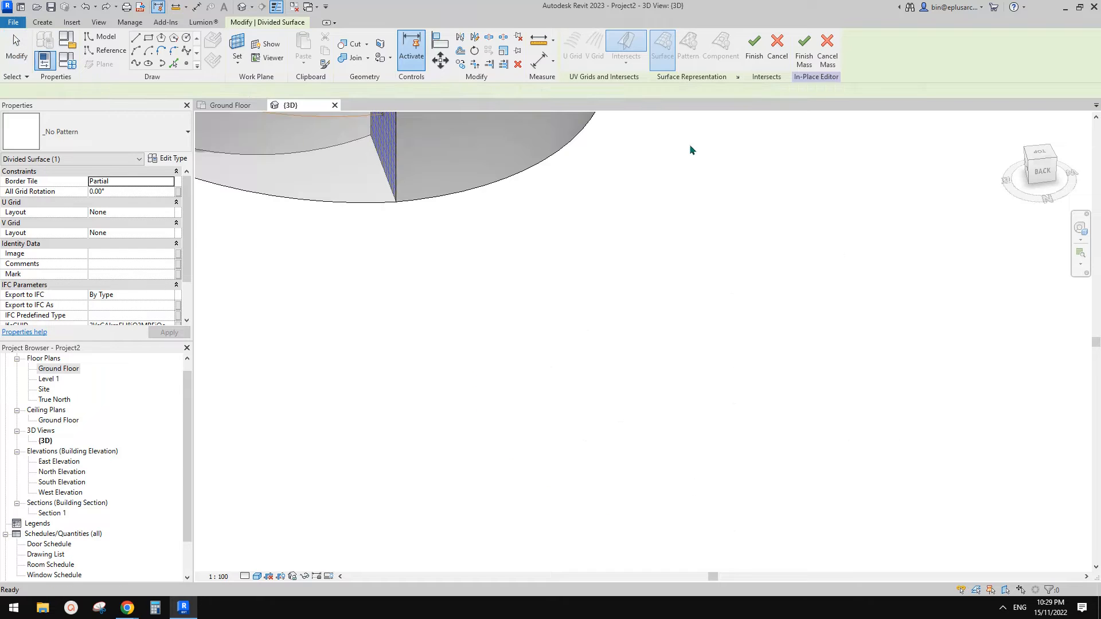
pyautogui.press('Escape')
pyautogui.press('Escape')
pyautogui.scroll(-4, 565, 187)
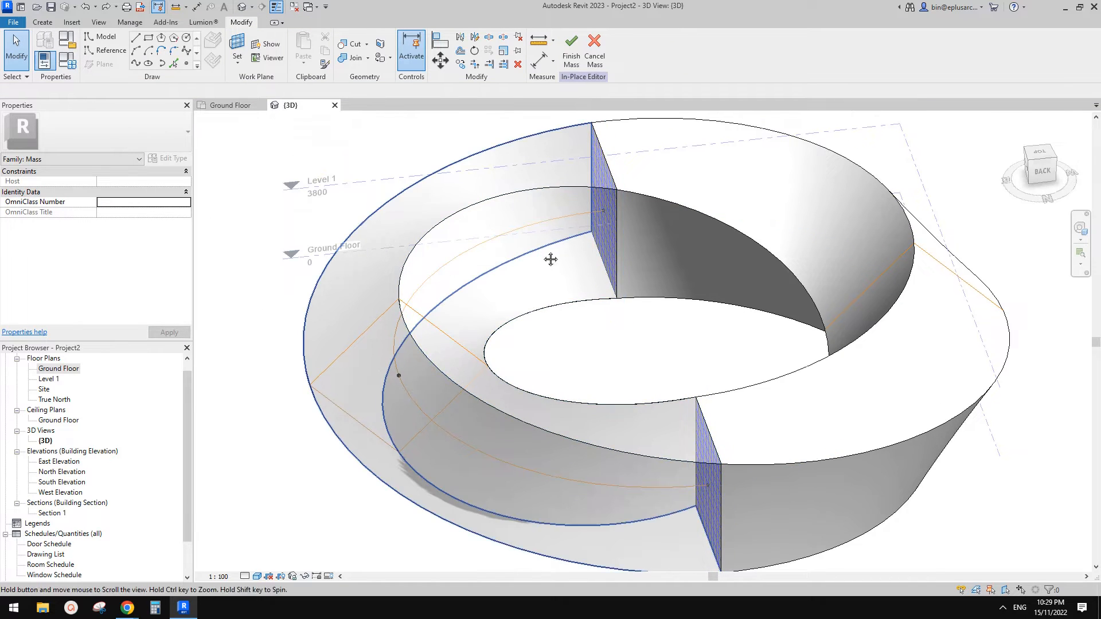
pyautogui.moveTo(551, 256); pyautogui.dragTo(593, 299, button='middle')
pyautogui.scroll(4, 597, 298)
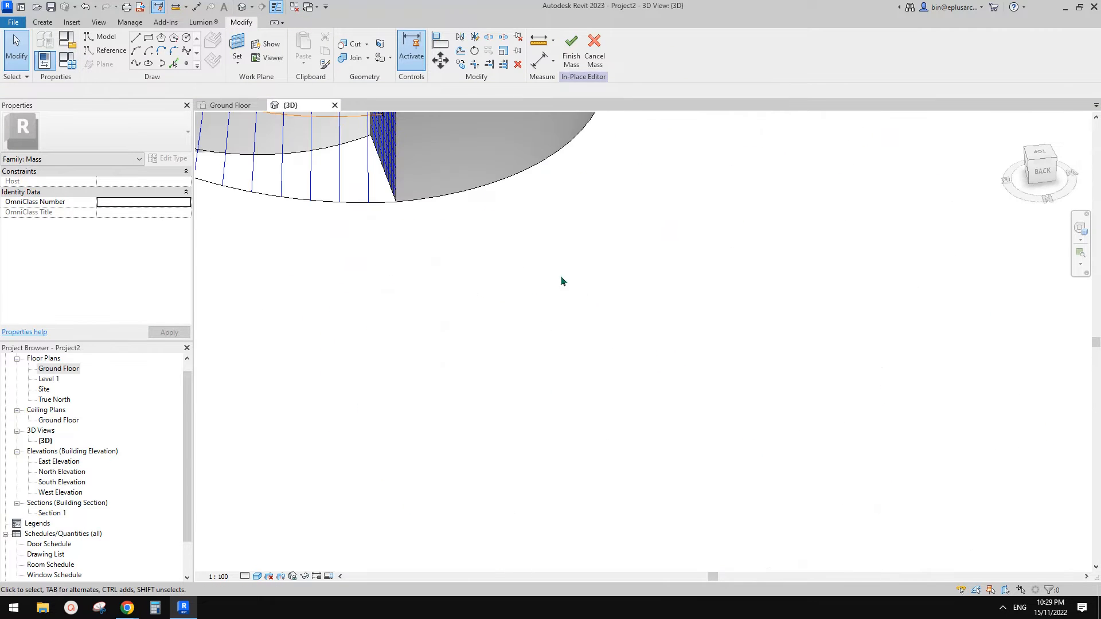
# Divide the half ring's curved surface facing the ring's opening using the Intersects List with every "Reference Plane : 1" entry included.
pyautogui.scroll(-4, 548, 291)
pyautogui.click(534, 274)
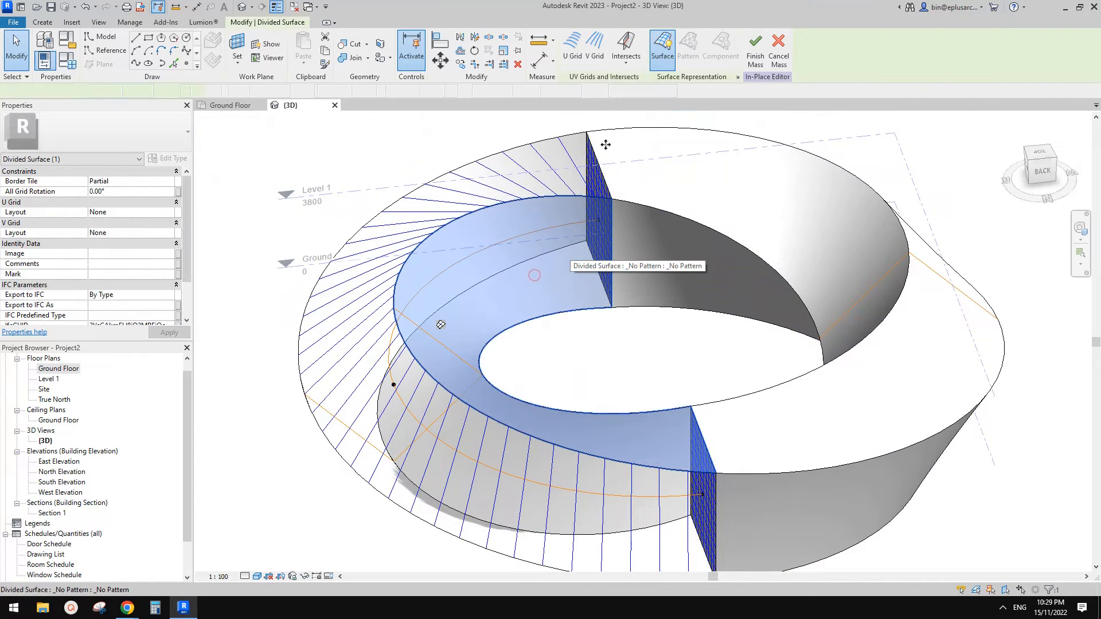
pyautogui.click(629, 68)
pyautogui.click(640, 106)
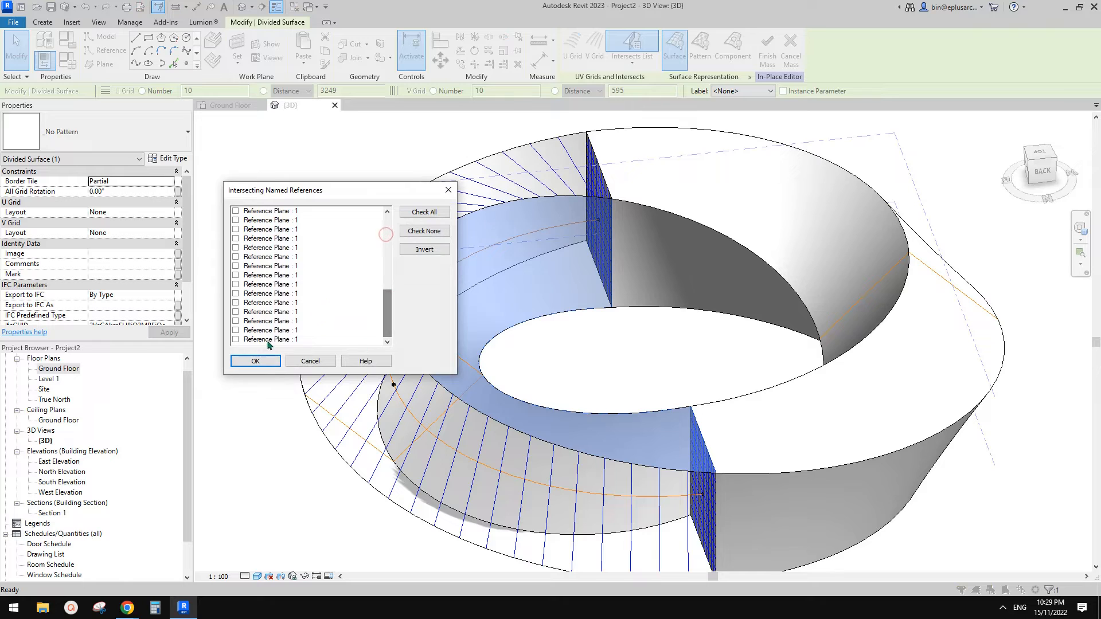
pyautogui.keyDown('shift'); pyautogui.click(249, 340); pyautogui.keyUp('shift')
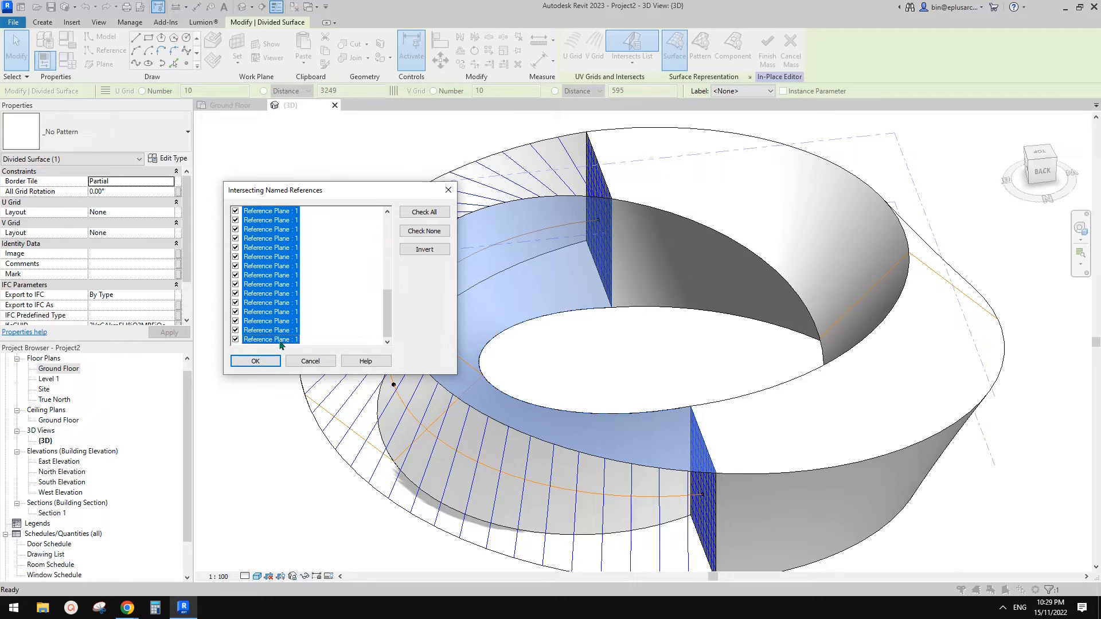
pyautogui.click(264, 362)
pyautogui.keyDown('shift'); pyautogui.moveTo(264, 362); pyautogui.dragTo(518, 445, button='middle'); pyautogui.keyUp('shift')
pyautogui.press('Escape')
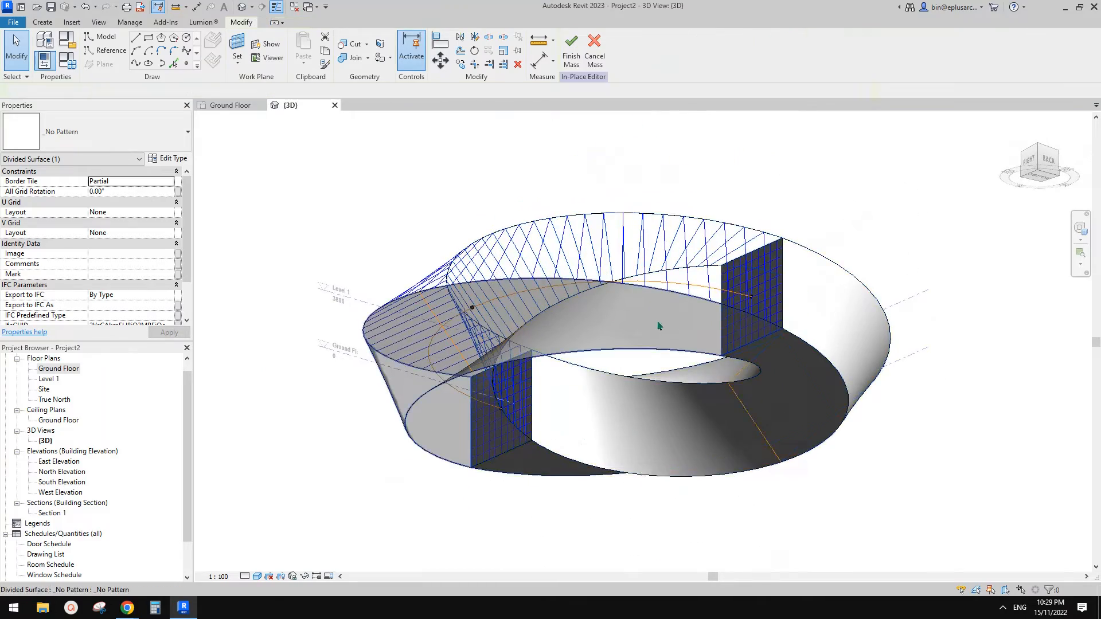
# Divide the half ring's next undivided side surface using the Intersects List with all "Reference Plane : 1" entries.
pyautogui.keyDown('shift'); pyautogui.moveTo(738, 389); pyautogui.dragTo(611, 372, button='middle'); pyautogui.keyUp('shift')
pyautogui.press('Tab')
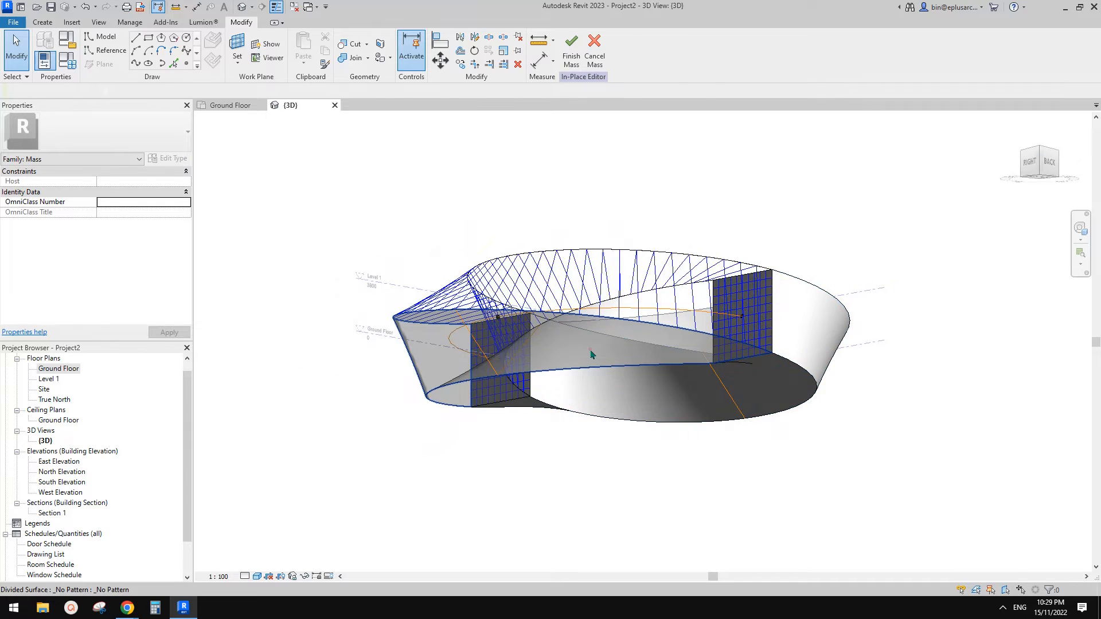
pyautogui.click(591, 354)
pyautogui.click(632, 62)
pyautogui.click(647, 102)
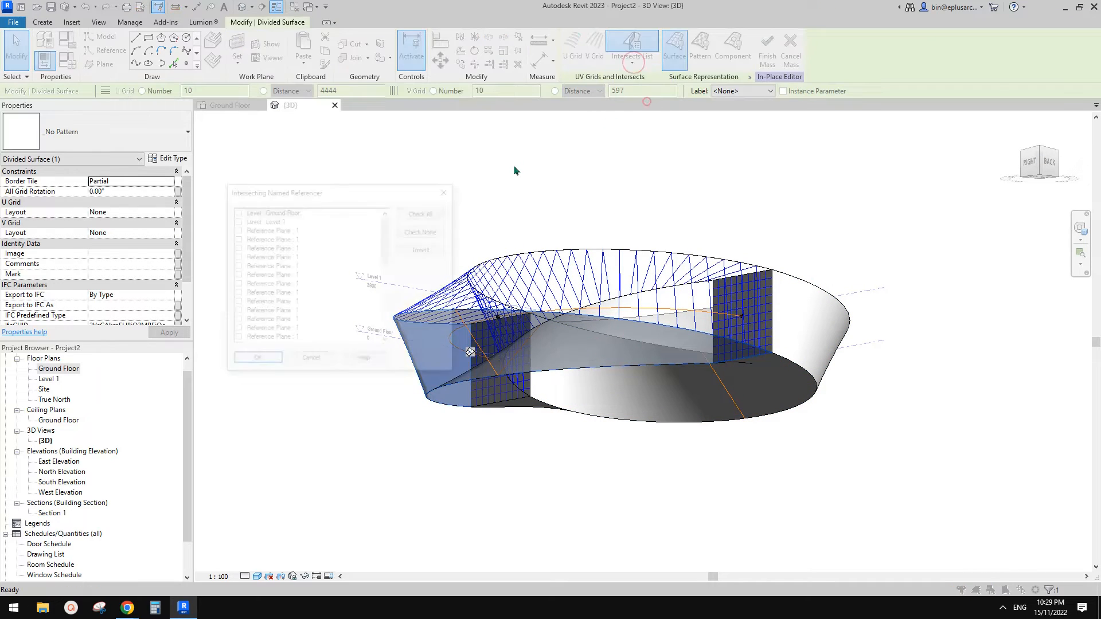
pyautogui.moveTo(388, 242); pyautogui.dragTo(394, 338)
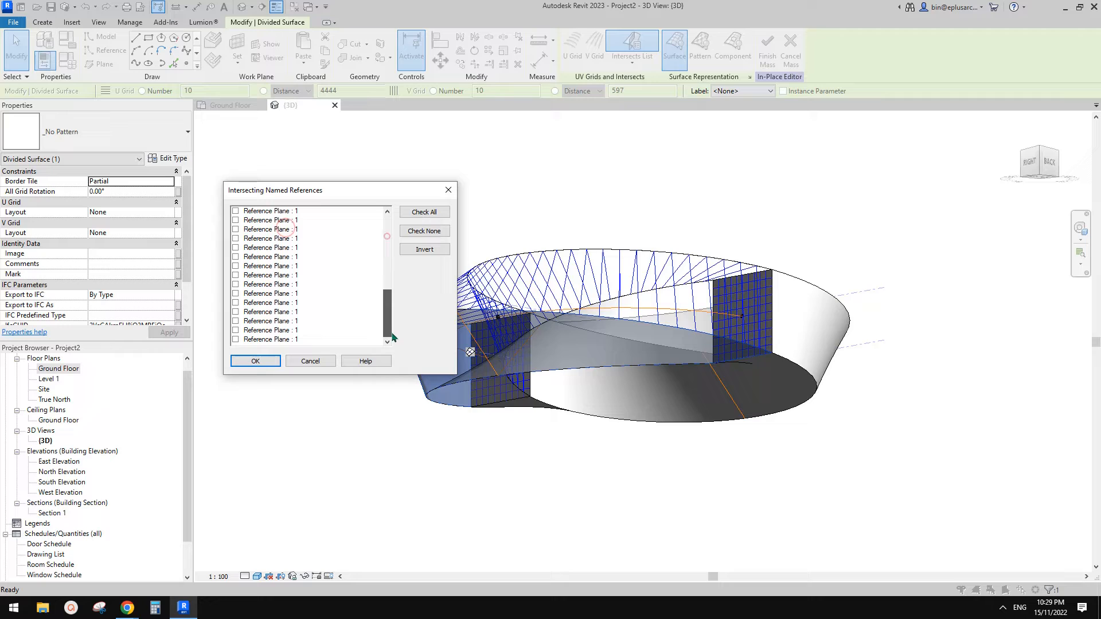
pyautogui.keyDown('shift'); pyautogui.click(285, 340); pyautogui.keyUp('shift')
pyautogui.click(235, 339)
pyautogui.click(255, 360)
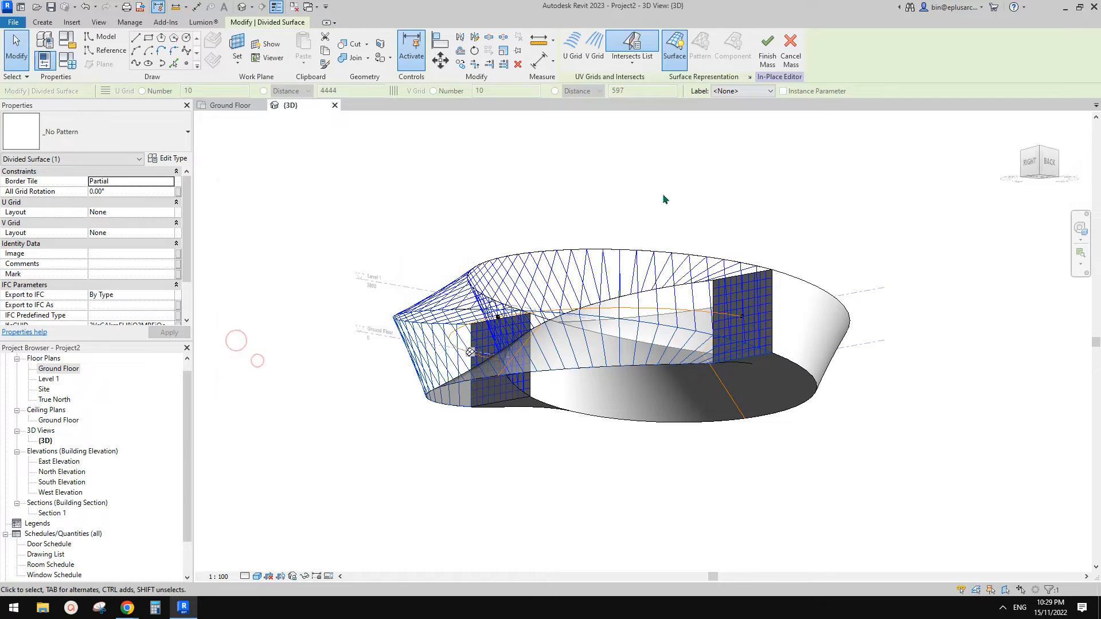
pyautogui.click(706, 179)
# Divide the half ring's last undivided curved surface, reached from underneath, with all "Reference Plane : 1" entries of the Intersects List.
pyautogui.keyDown('shift'); pyautogui.moveTo(706, 178); pyautogui.dragTo(509, 353, button='middle'); pyautogui.keyUp('shift')
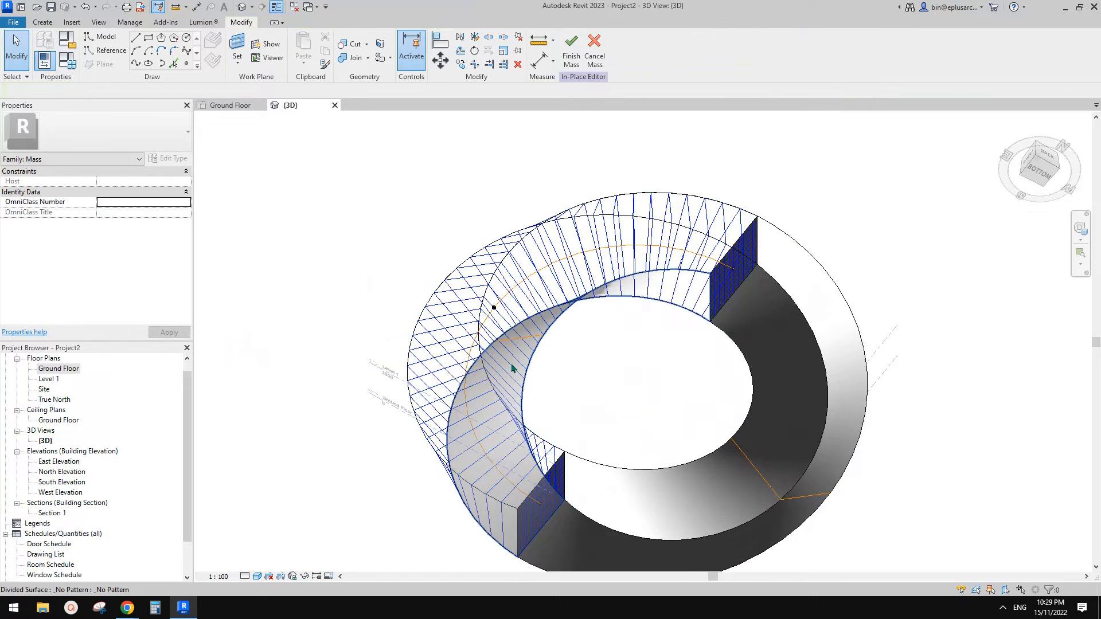
pyautogui.click(512, 367)
pyautogui.click(631, 60)
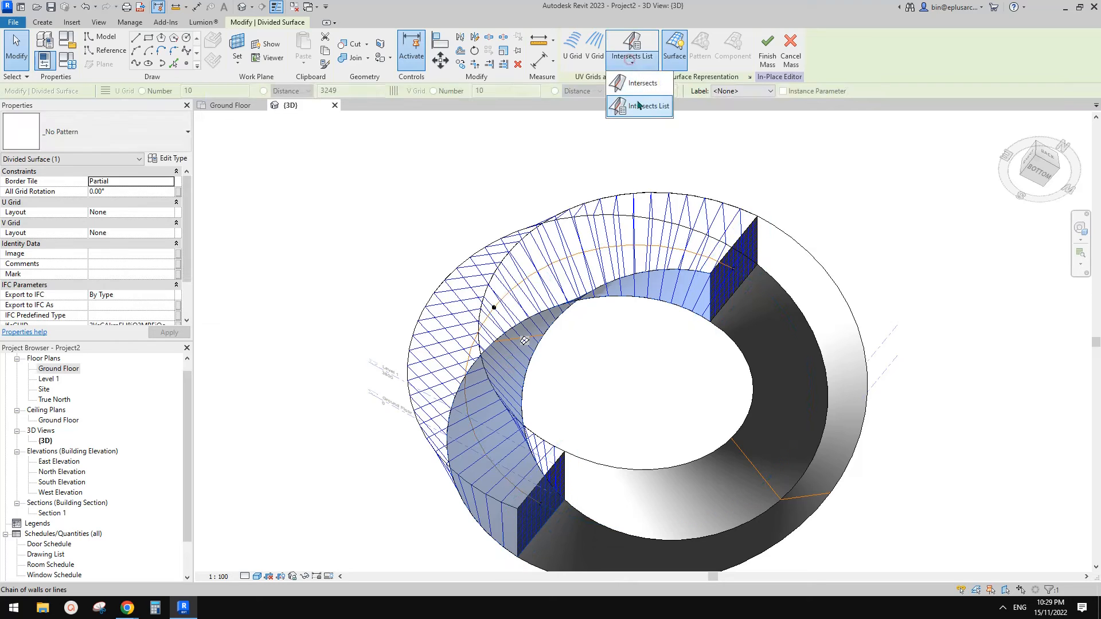
pyautogui.click(641, 103)
pyautogui.moveTo(387, 238); pyautogui.dragTo(390, 331)
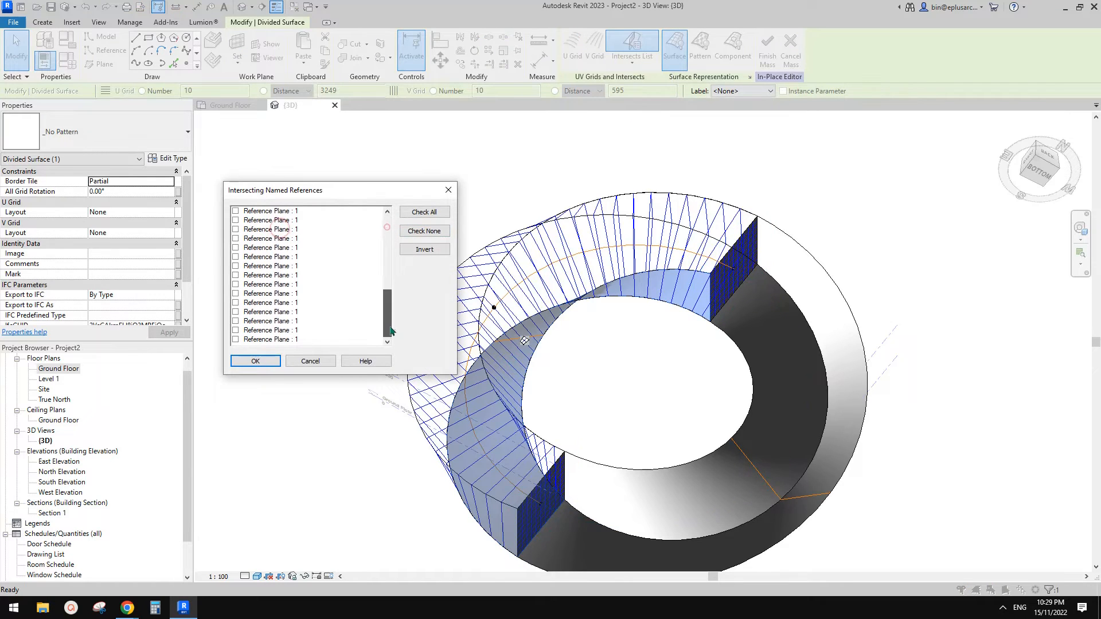
pyautogui.keyDown('shift'); pyautogui.click(280, 340); pyautogui.keyUp('shift')
pyautogui.click(255, 360)
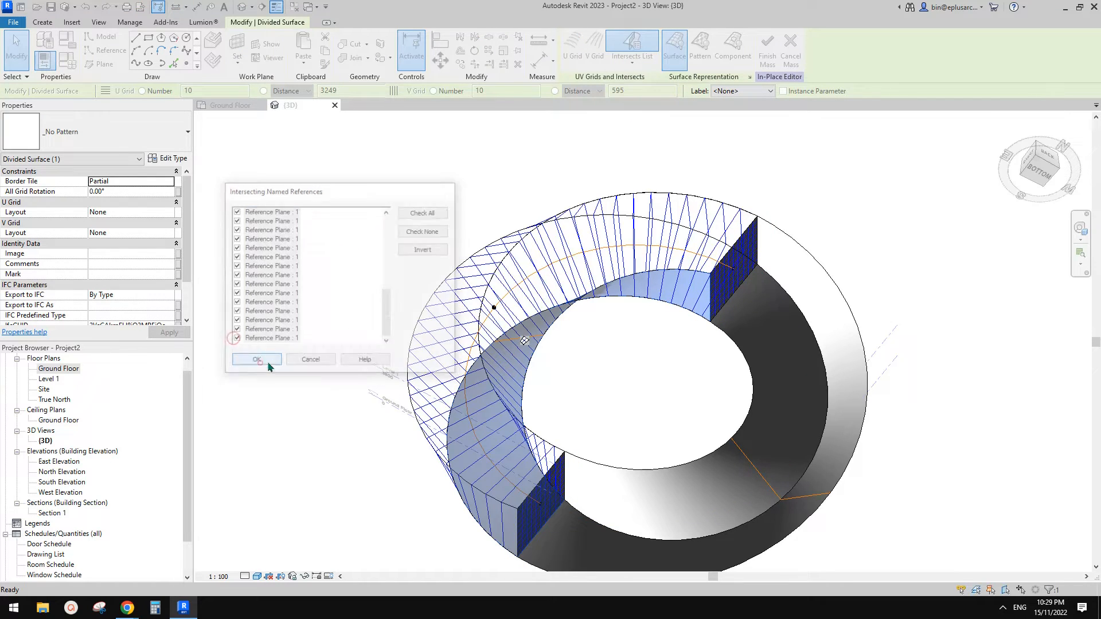
pyautogui.click(477, 173)
# Examine the radial division lines on the half ring from above, from below and in plan.
pyautogui.keyDown('shift'); pyautogui.moveTo(477, 173); pyautogui.dragTo(585, 436, button='middle'); pyautogui.keyUp('shift')
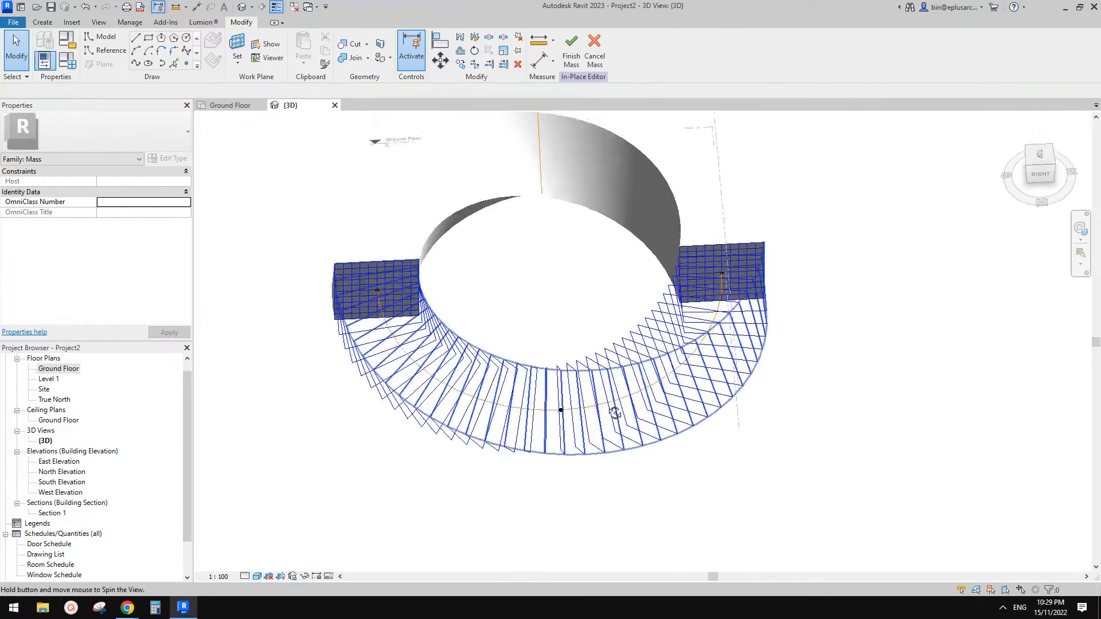
pyautogui.scroll(5, 597, 413)
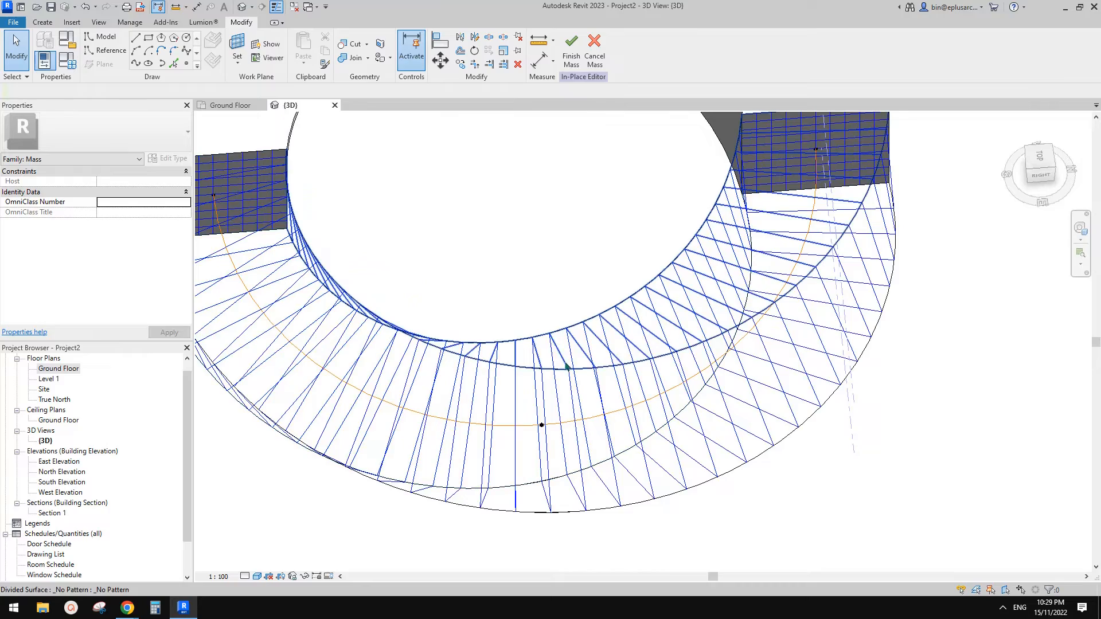
pyautogui.keyDown('shift'); pyautogui.moveTo(562, 466); pyautogui.dragTo(555, 301, button='middle'); pyautogui.keyUp('shift')
pyautogui.keyDown('shift'); pyautogui.moveTo(553, 342); pyautogui.dragTo(896, 222, button='middle'); pyautogui.keyUp('shift')
pyautogui.click(1041, 154)
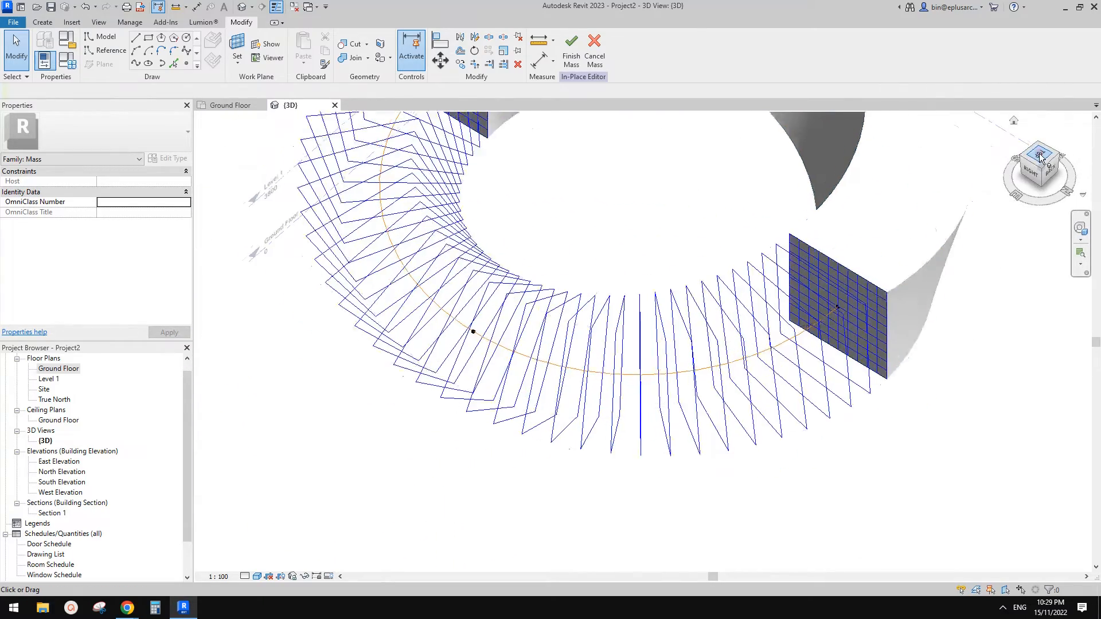
pyautogui.scroll(3, 679, 343)
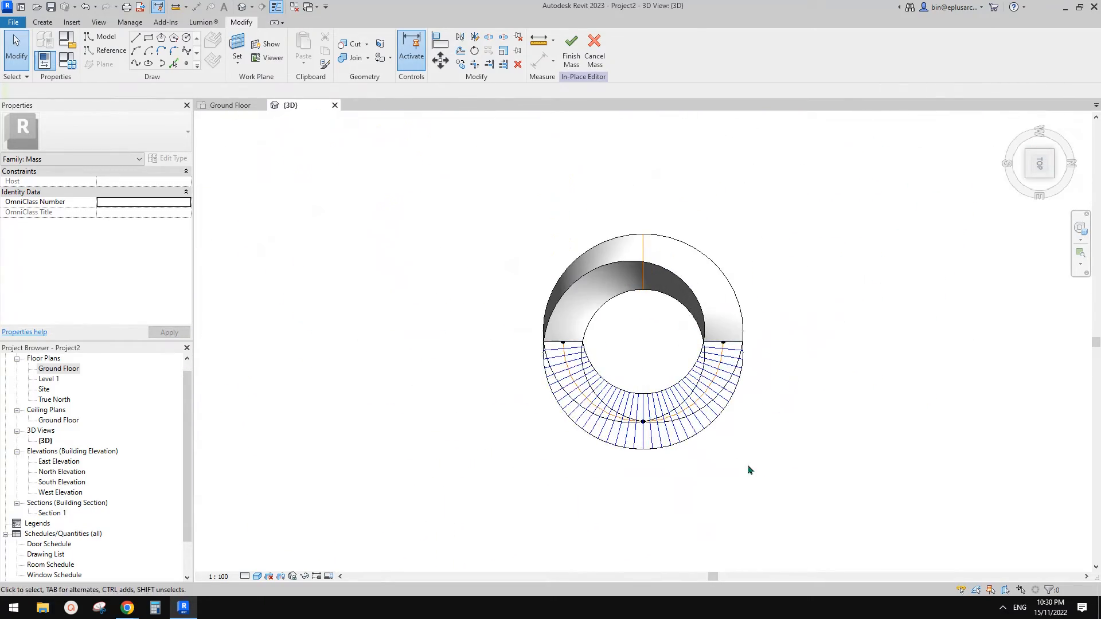
pyautogui.keyDown('shift'); pyautogui.moveTo(720, 447); pyautogui.dragTo(688, 389, button='middle'); pyautogui.keyUp('shift')
pyautogui.scroll(4, 688, 390)
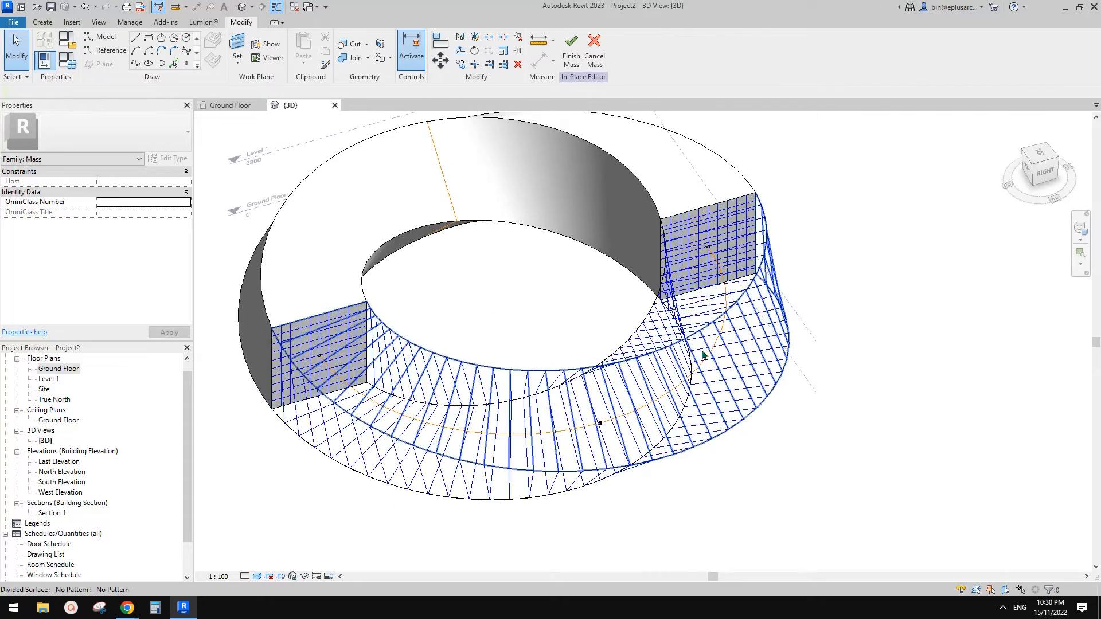
pyautogui.scroll(-2, 709, 374)
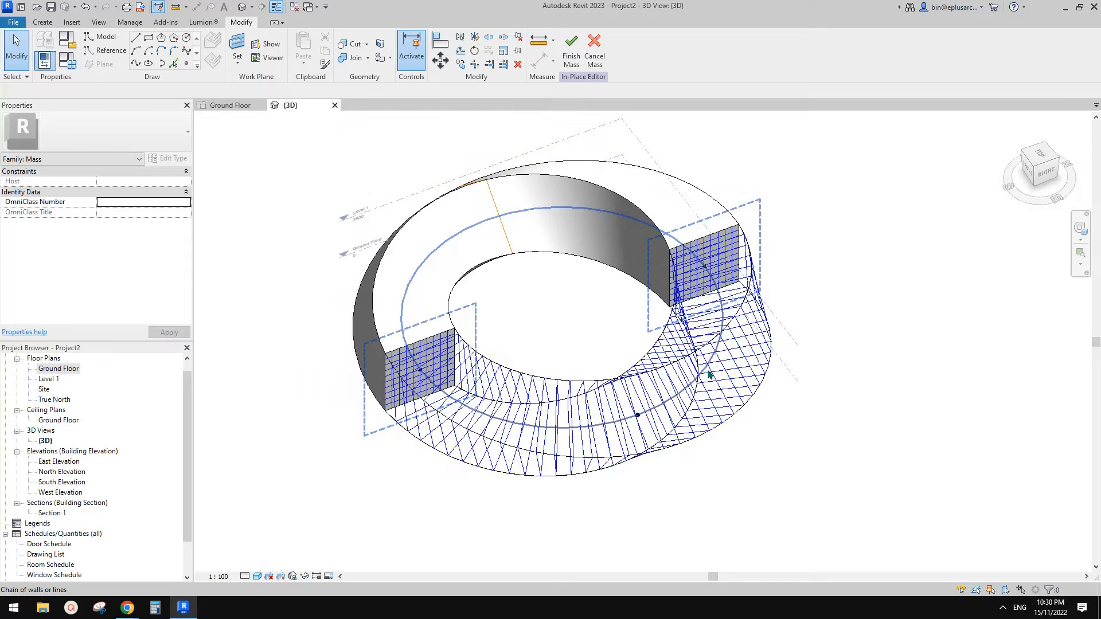
pyautogui.scroll(3, 709, 374)
pyautogui.scroll(-3, 546, 253)
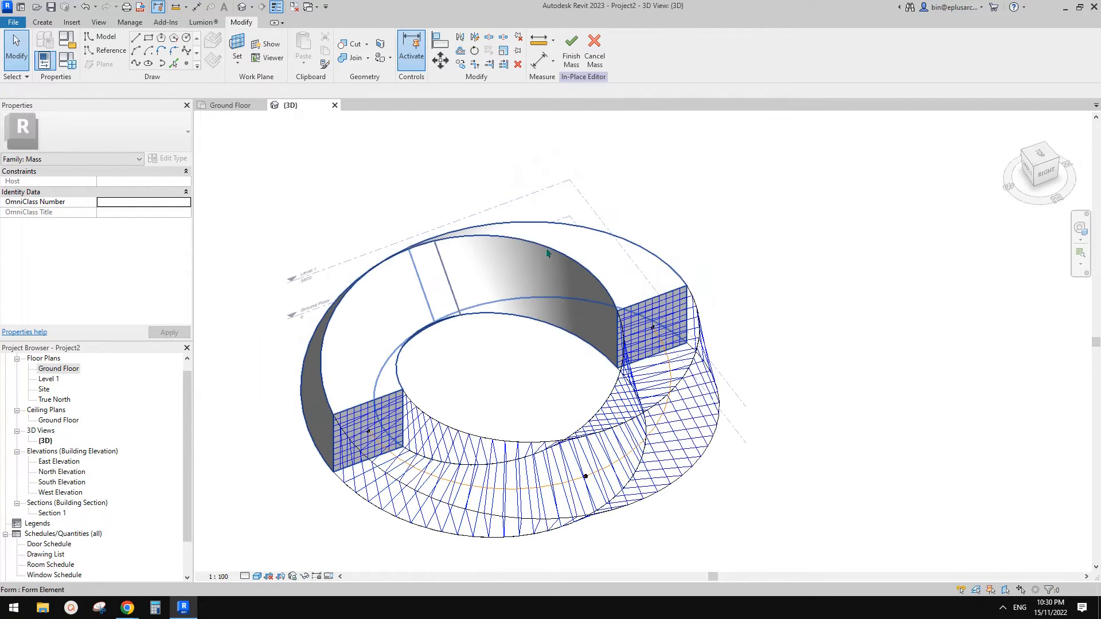
# Apply Divide Surface to the other, still solid half of the ring form.
pyautogui.click(527, 270)
pyautogui.keyDown('shift'); pyautogui.moveTo(511, 263); pyautogui.dragTo(624, 255, button='middle'); pyautogui.keyUp('shift')
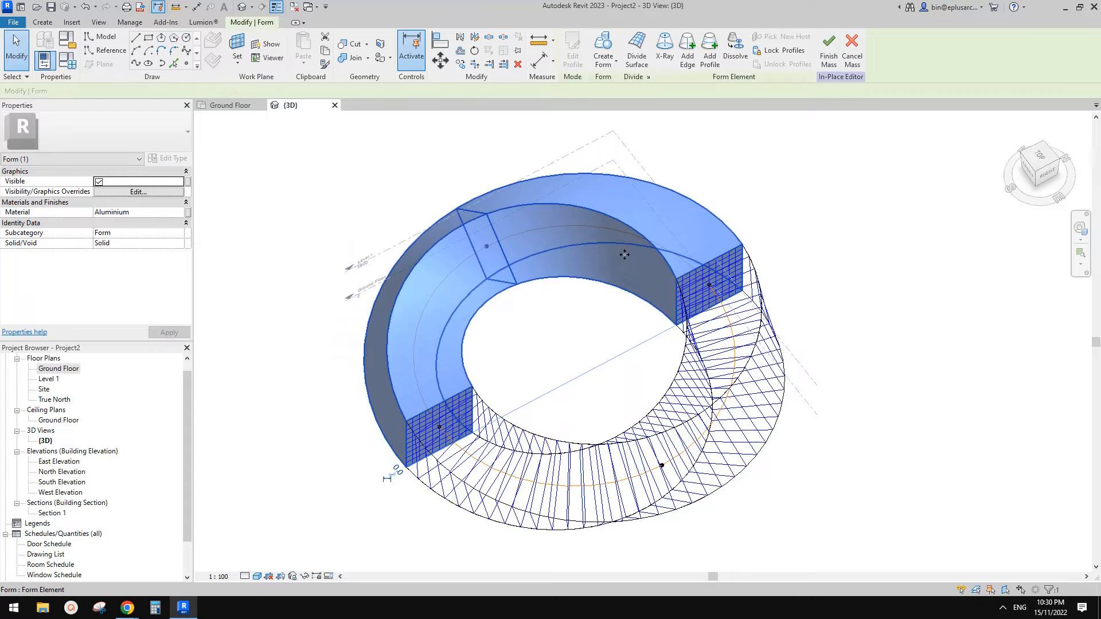
pyautogui.click(636, 51)
# Turn off the U and V grids on the second half's inner surface and divide it by all "Reference Plane : 1" entries of the Intersects List.
pyautogui.click(587, 261)
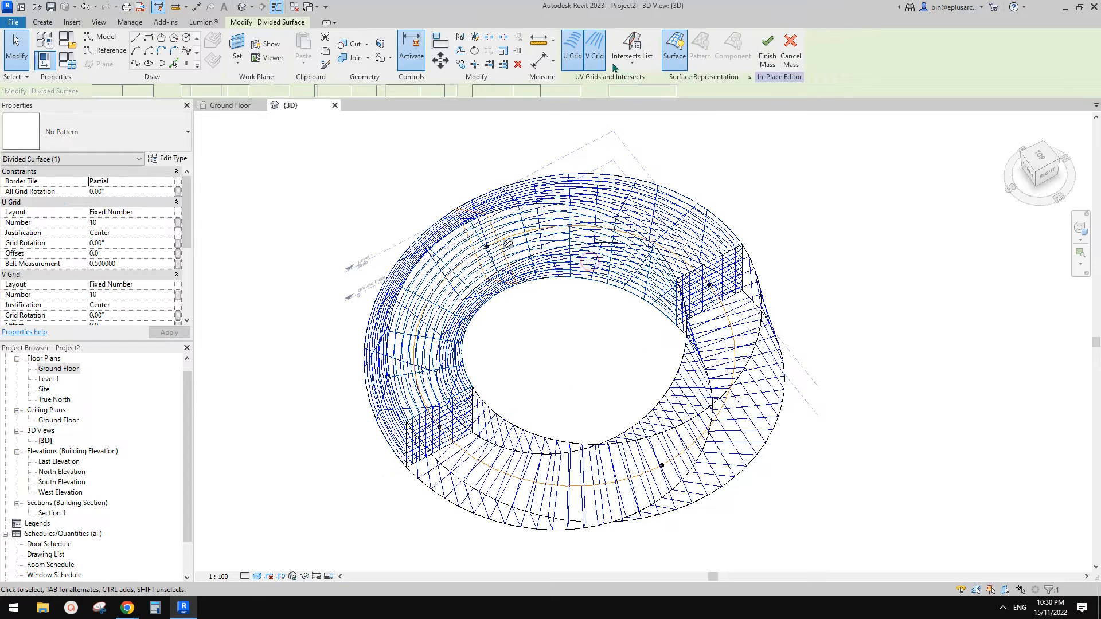
pyautogui.click(573, 49)
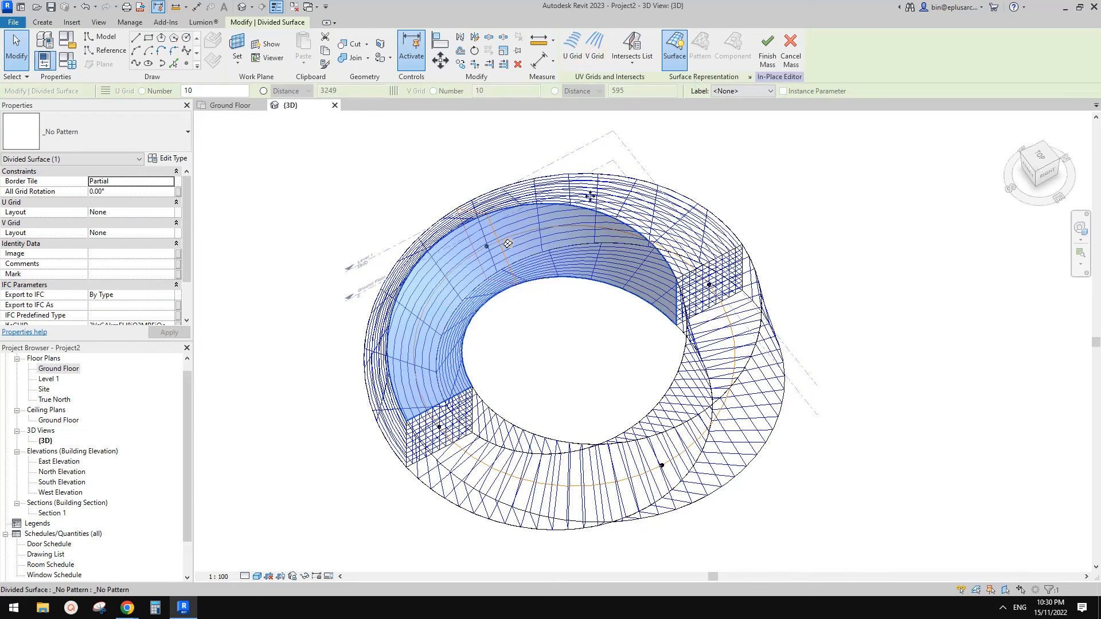
pyautogui.click(632, 62)
pyautogui.click(641, 106)
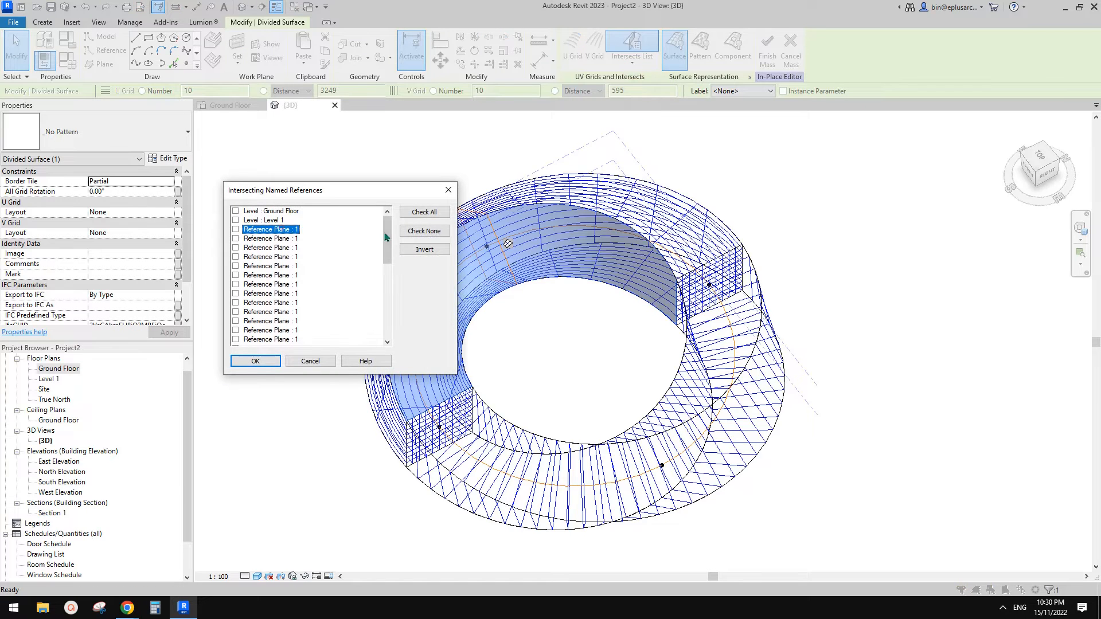
pyautogui.moveTo(385, 236); pyautogui.dragTo(386, 304)
pyautogui.keyDown('shift'); pyautogui.click(265, 340); pyautogui.keyUp('shift')
pyautogui.click(244, 357)
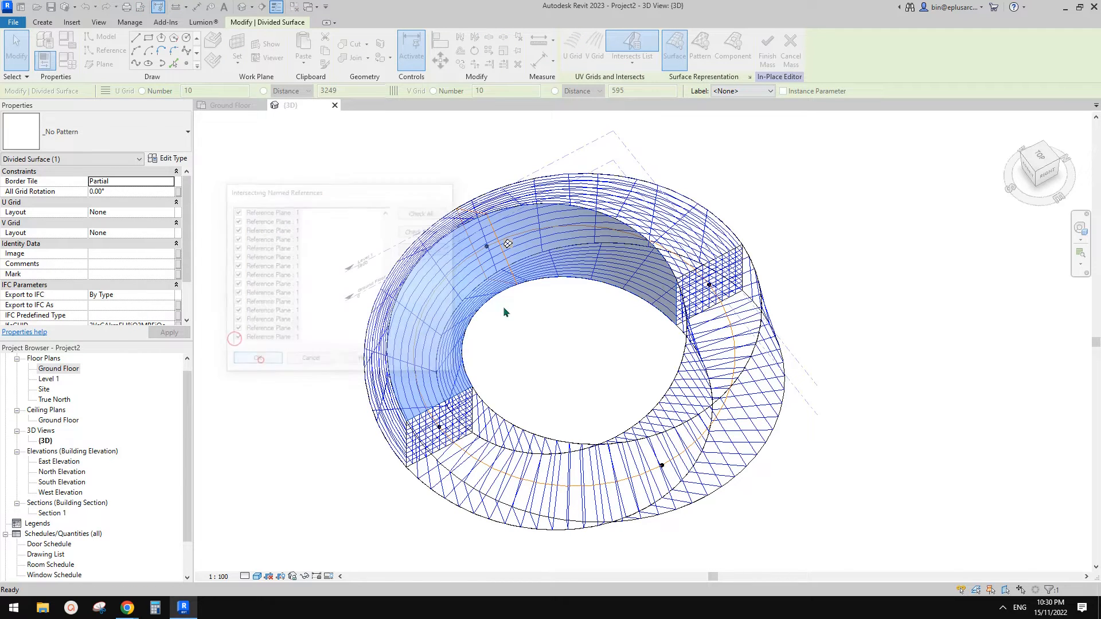
pyautogui.click(836, 230)
# Examine the ring from several angles, comparing the radially divided half with the half that has U and V grids.
pyautogui.keyDown('shift'); pyautogui.moveTo(694, 268); pyautogui.dragTo(604, 344, button='middle'); pyautogui.keyUp('shift')
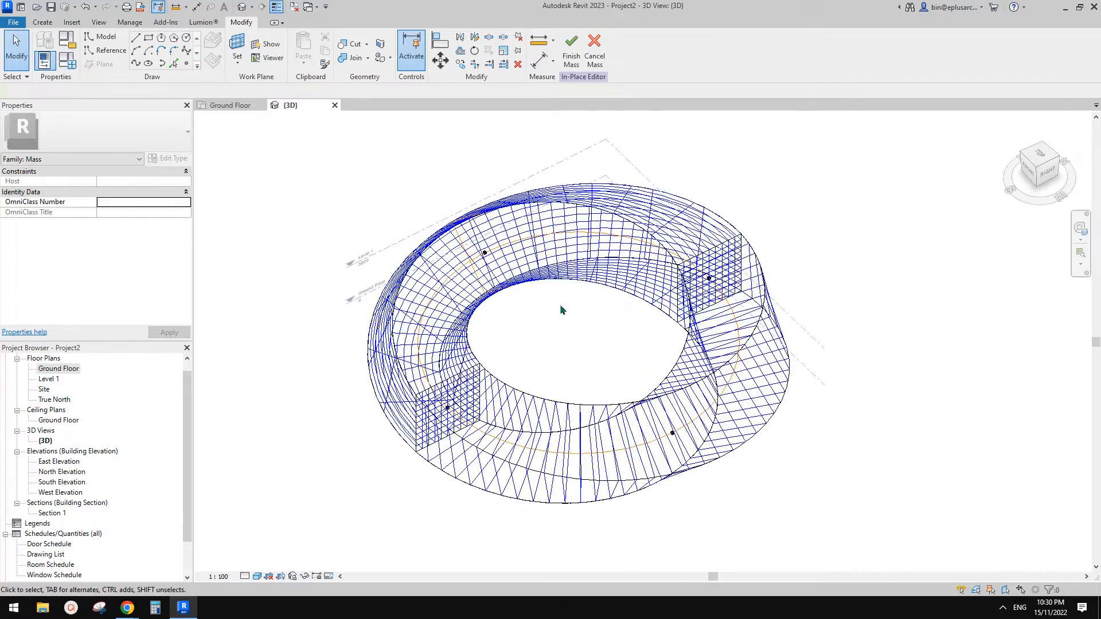
pyautogui.moveTo(676, 352); pyautogui.dragTo(621, 311, button='middle')
pyautogui.scroll(2, 639, 346)
pyautogui.keyDown('shift'); pyautogui.moveTo(570, 404); pyautogui.dragTo(568, 422, button='middle'); pyautogui.keyUp('shift')
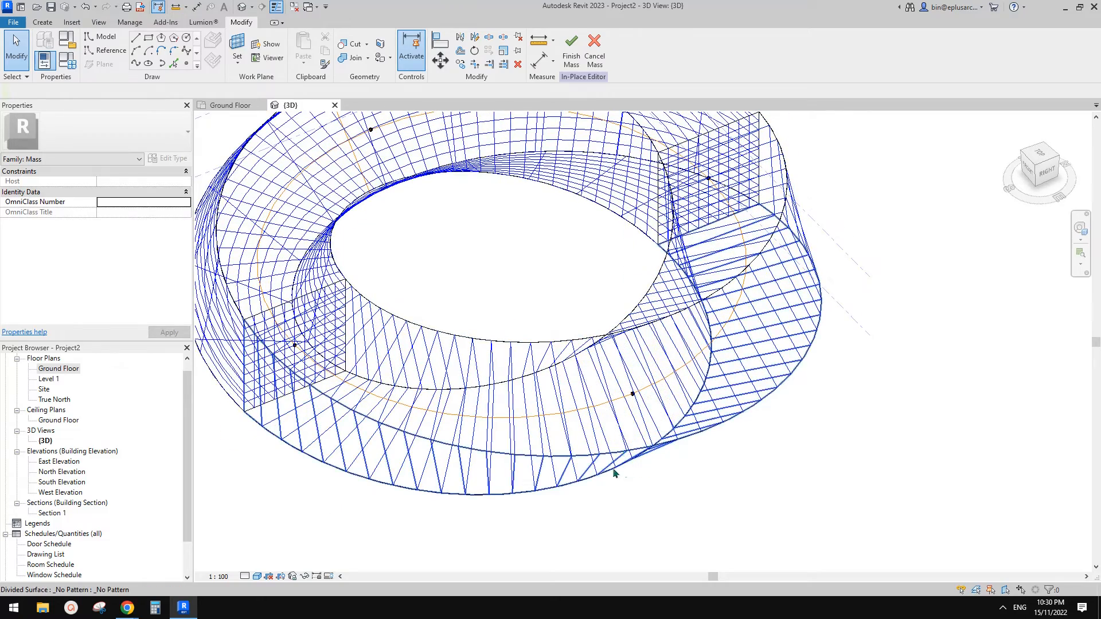
pyautogui.moveTo(593, 339); pyautogui.dragTo(634, 357, button='middle')
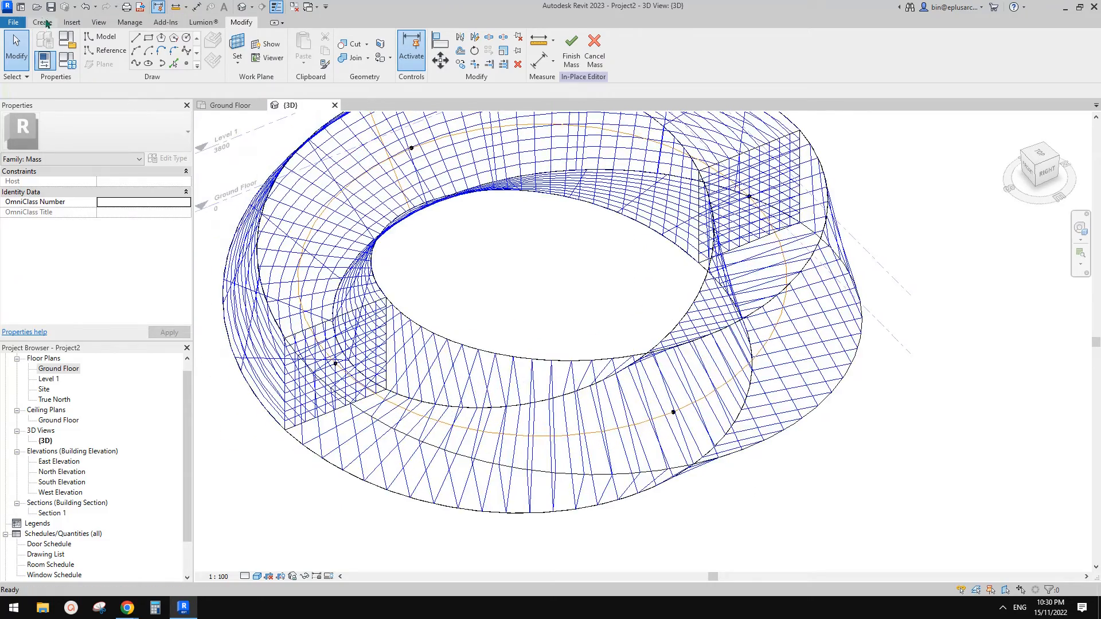
pyautogui.click(13, 22)
pyautogui.moveTo(74, 74)
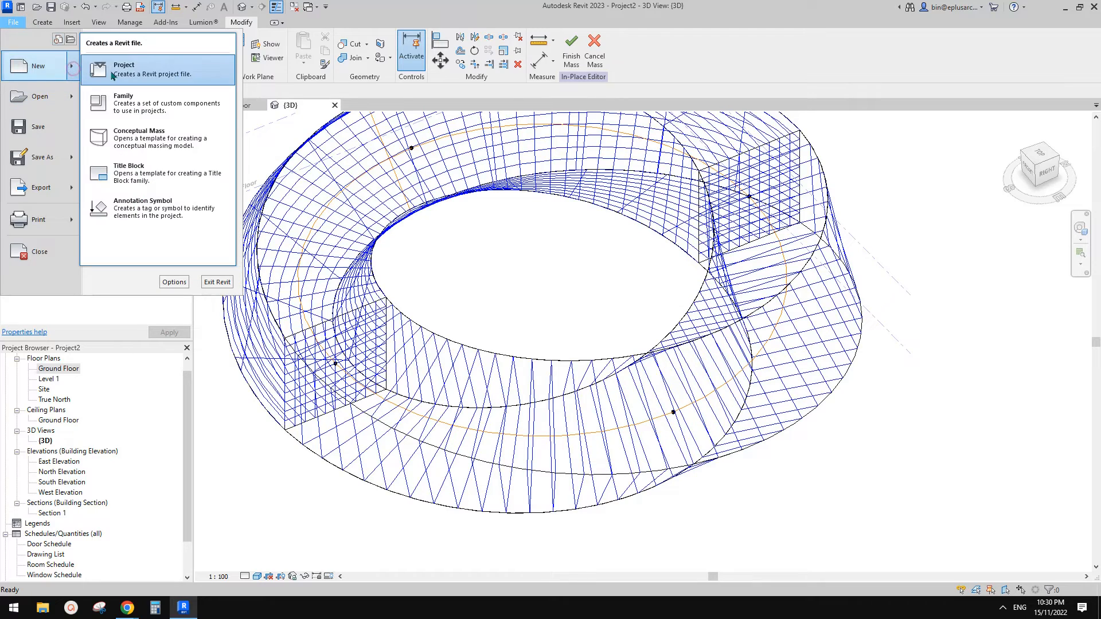
pyautogui.click(518, 273)
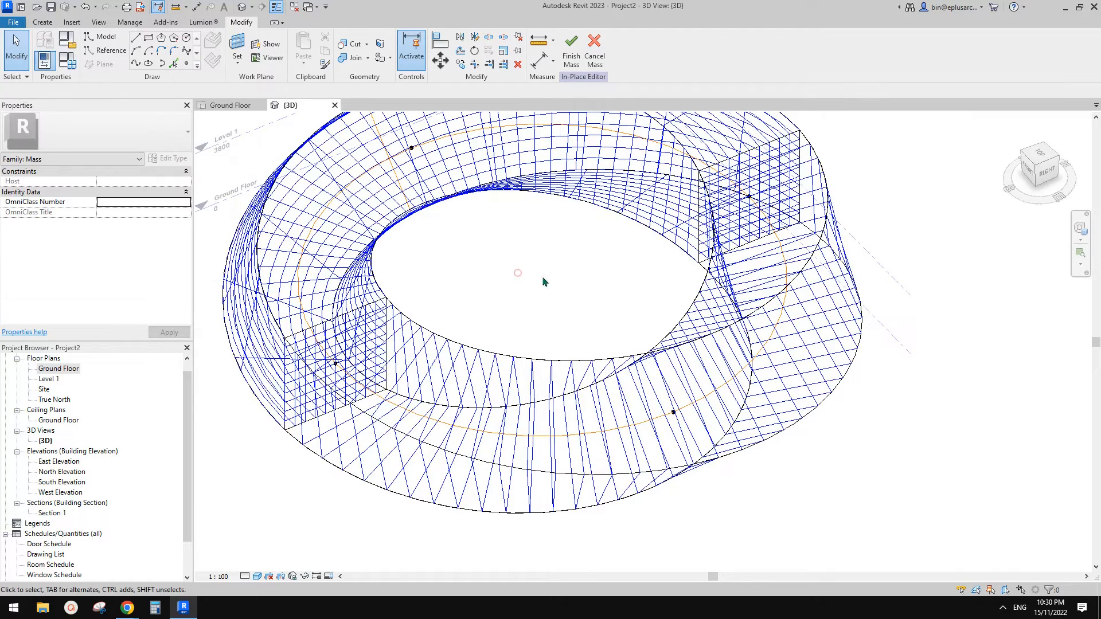
pyautogui.moveTo(644, 404); pyautogui.dragTo(581, 361, button='middle')
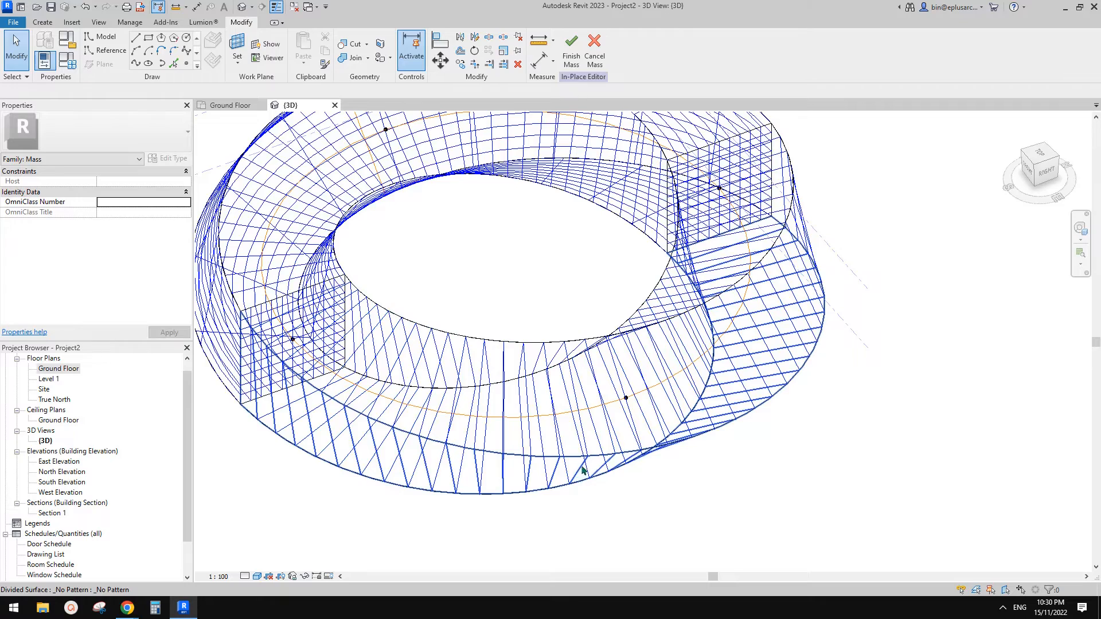
pyautogui.moveTo(581, 466); pyautogui.dragTo(615, 464, button='middle')
pyautogui.keyDown('shift'); pyautogui.moveTo(615, 465); pyautogui.dragTo(613, 465, button='middle'); pyautogui.keyUp('shift')
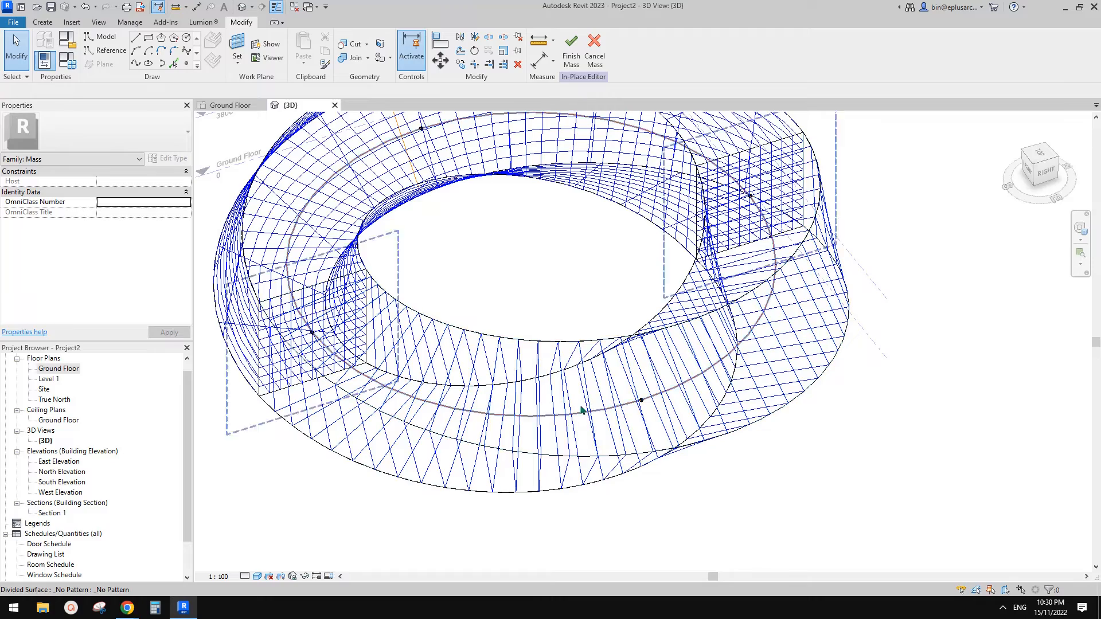
pyautogui.moveTo(583, 409); pyautogui.dragTo(584, 410, button='middle')
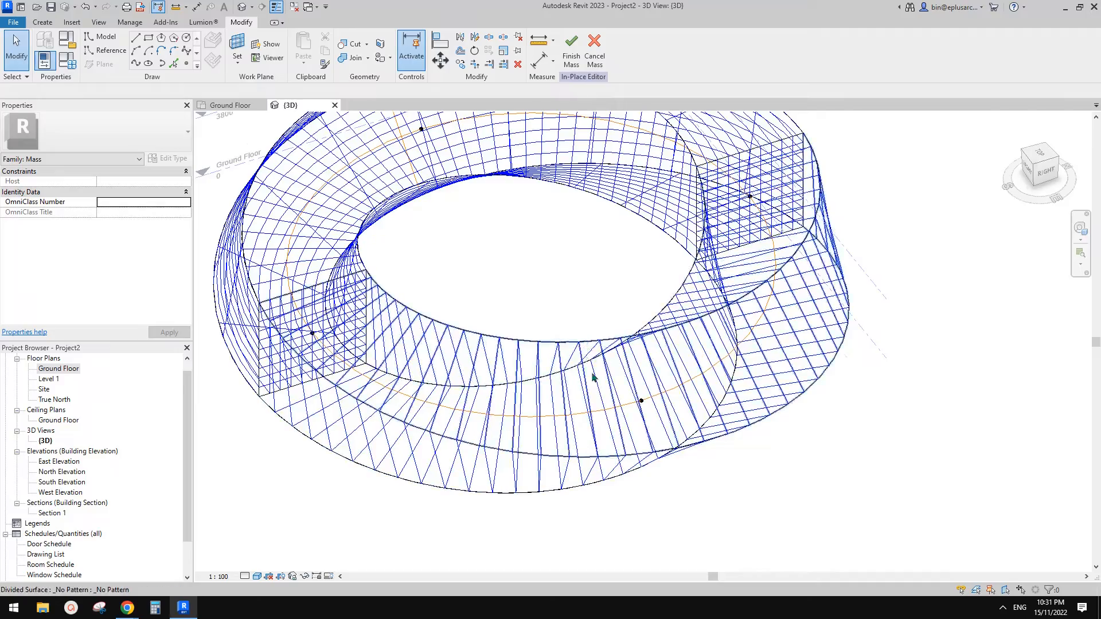
pyautogui.keyDown('shift'); pyautogui.moveTo(559, 351); pyautogui.dragTo(577, 365, button='middle'); pyautogui.keyUp('shift')
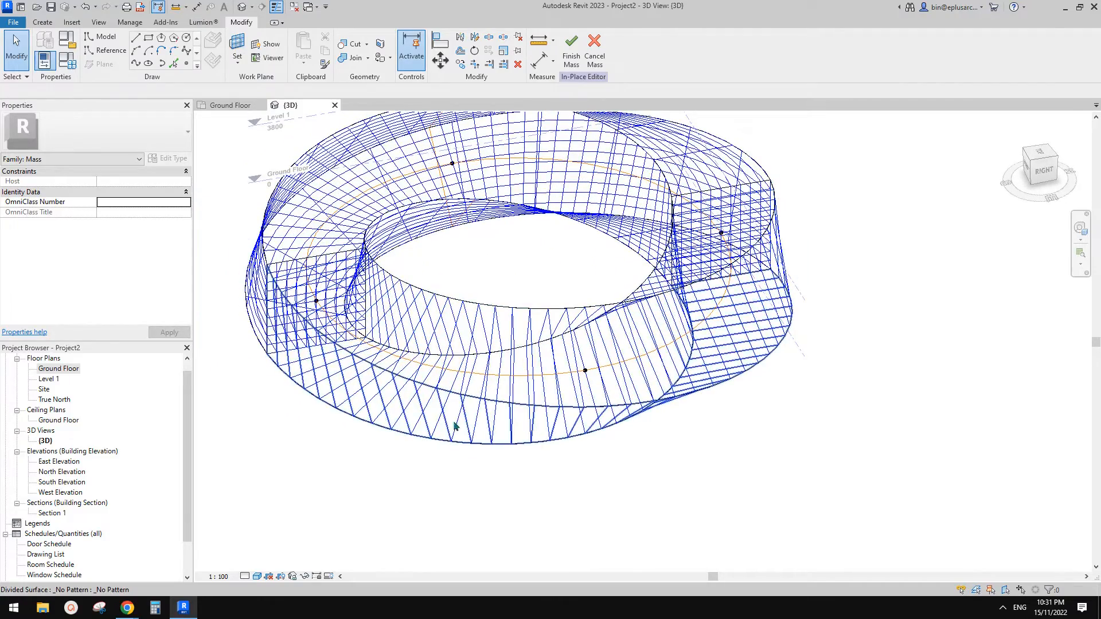
pyautogui.keyDown('shift'); pyautogui.moveTo(564, 421); pyautogui.dragTo(671, 409, button='middle'); pyautogui.keyUp('shift')
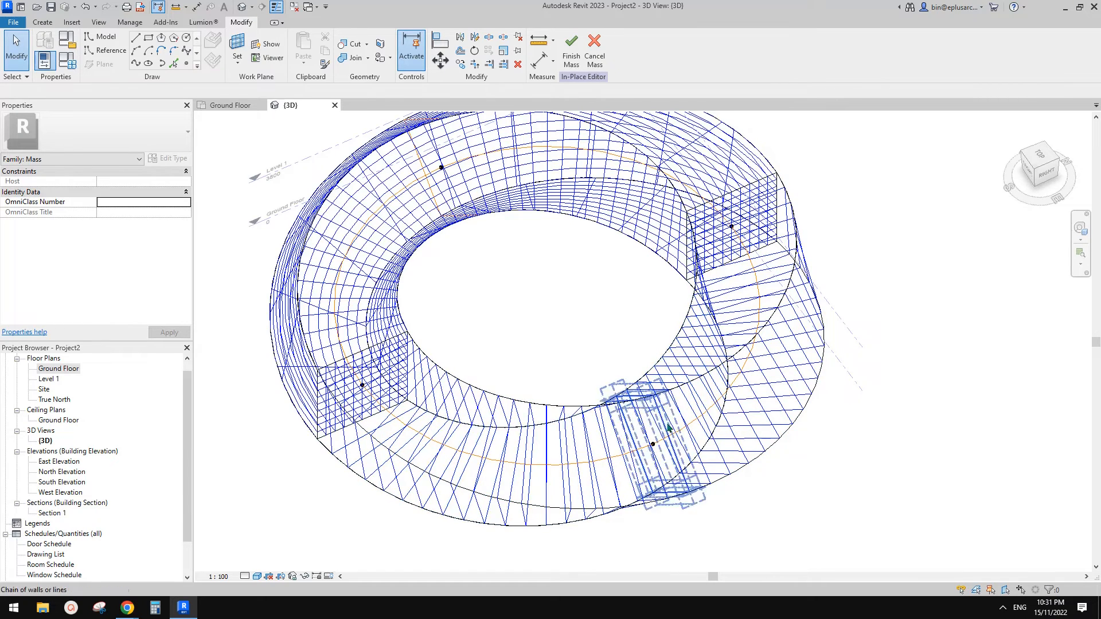
pyautogui.moveTo(638, 412); pyautogui.dragTo(644, 420, button='middle')
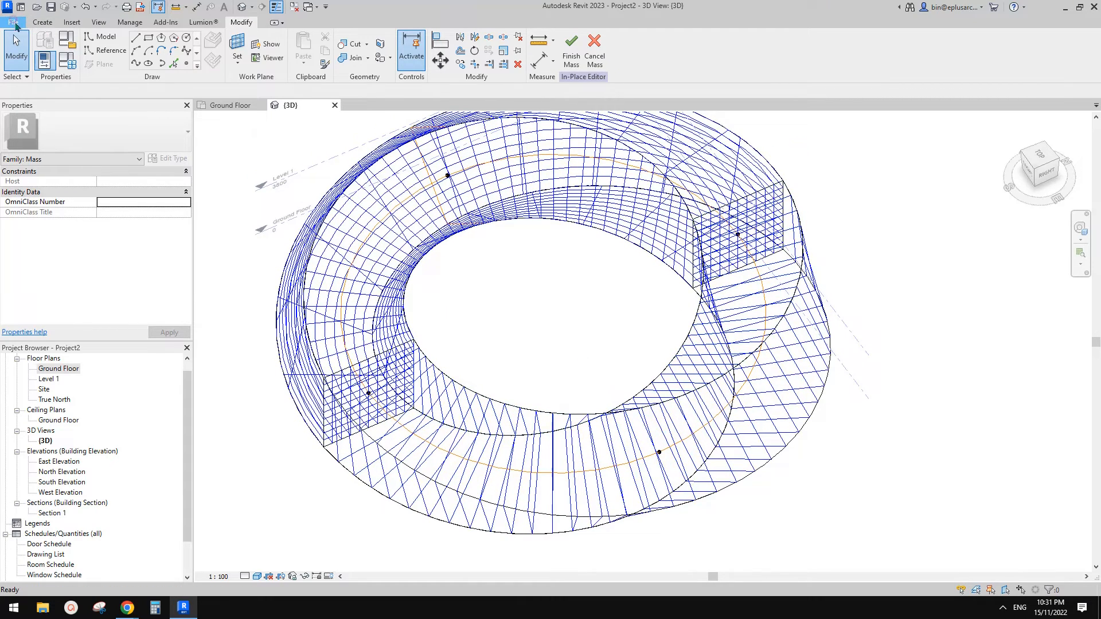
# Create a new family from the Metric Generic Model Adaptive.rft template.
pyautogui.click(14, 23)
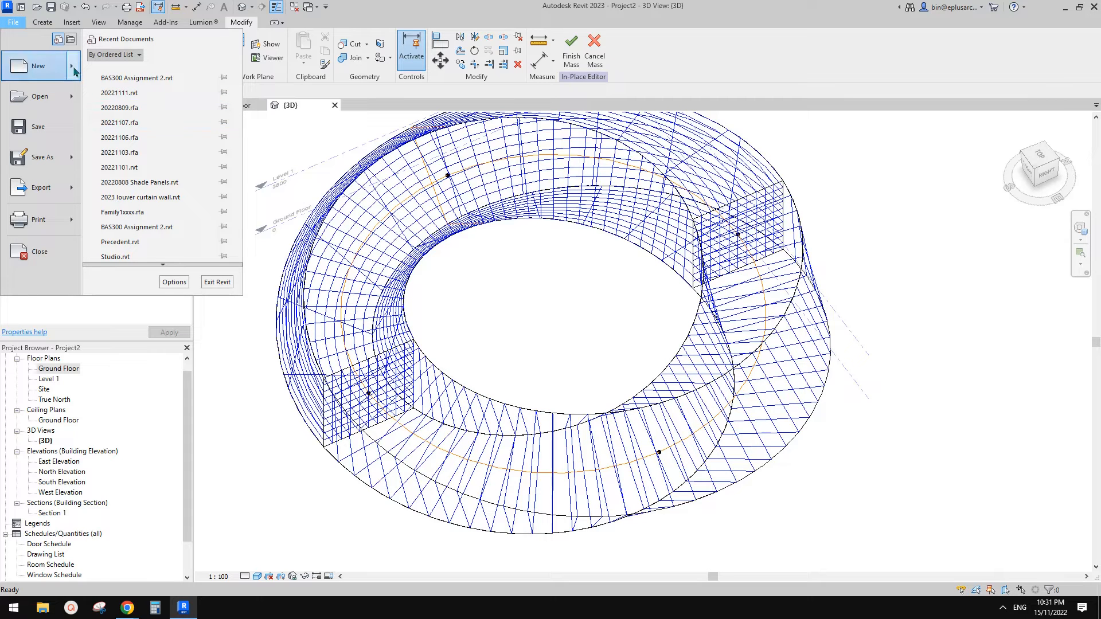
pyautogui.moveTo(75, 72)
pyautogui.click(135, 99)
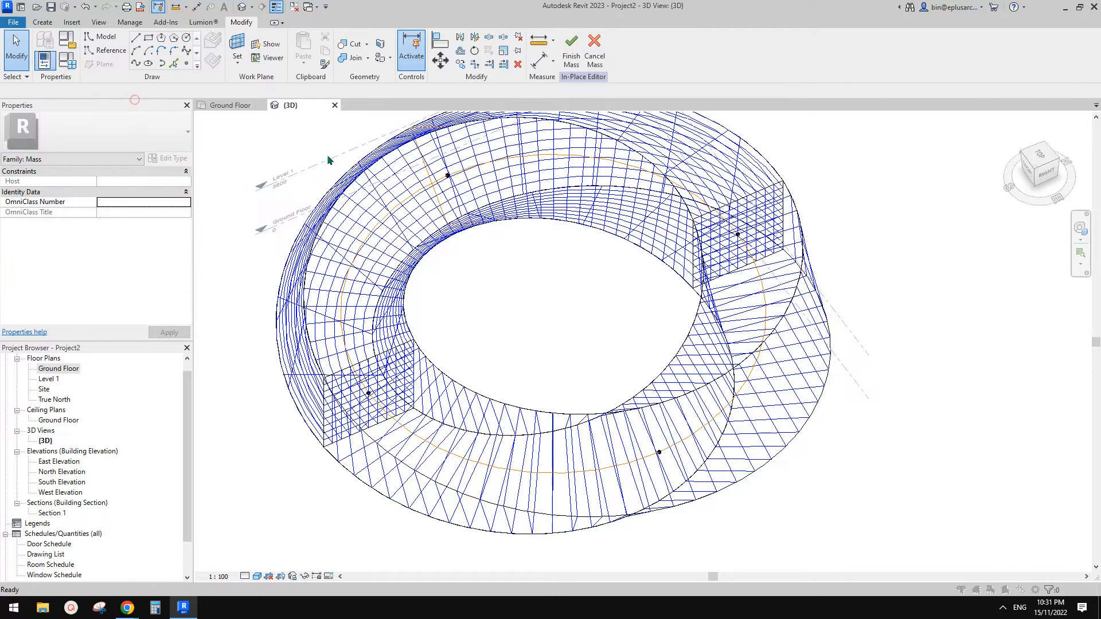
pyautogui.moveTo(550, 174); pyautogui.dragTo(553, 207)
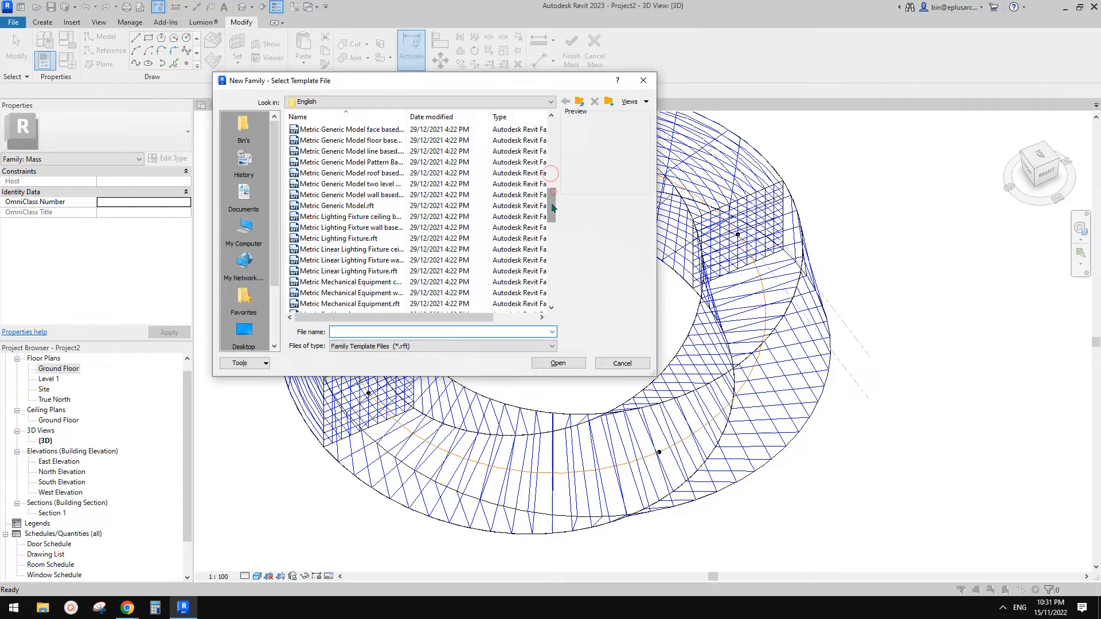
pyautogui.scroll(1, 416, 212)
pyautogui.click(378, 137)
pyautogui.scroll(1, 370, 178)
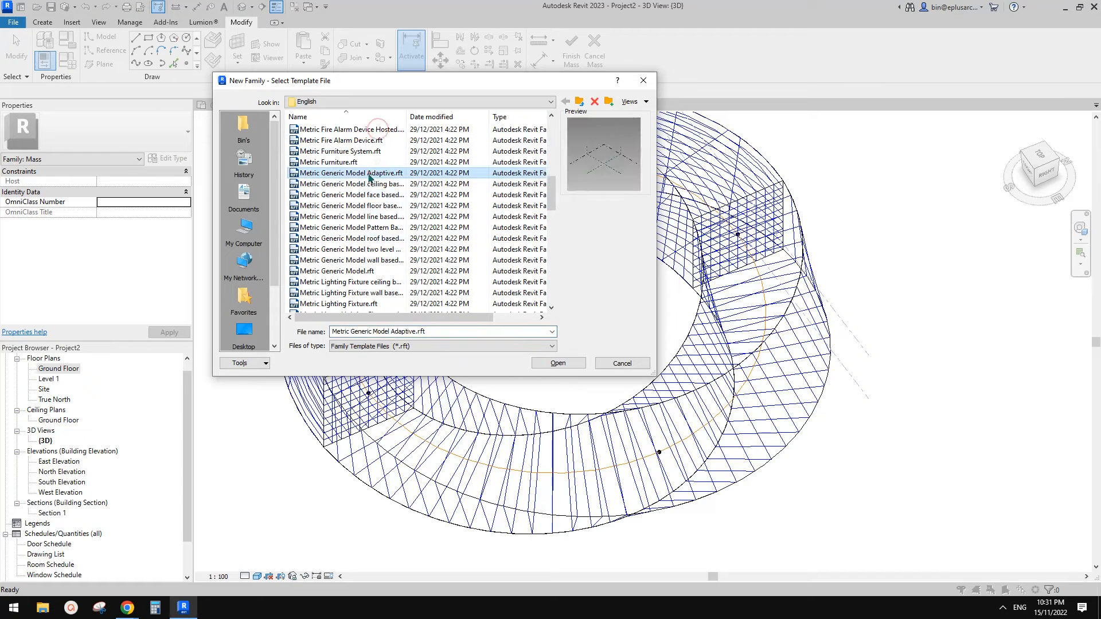
pyautogui.click(561, 367)
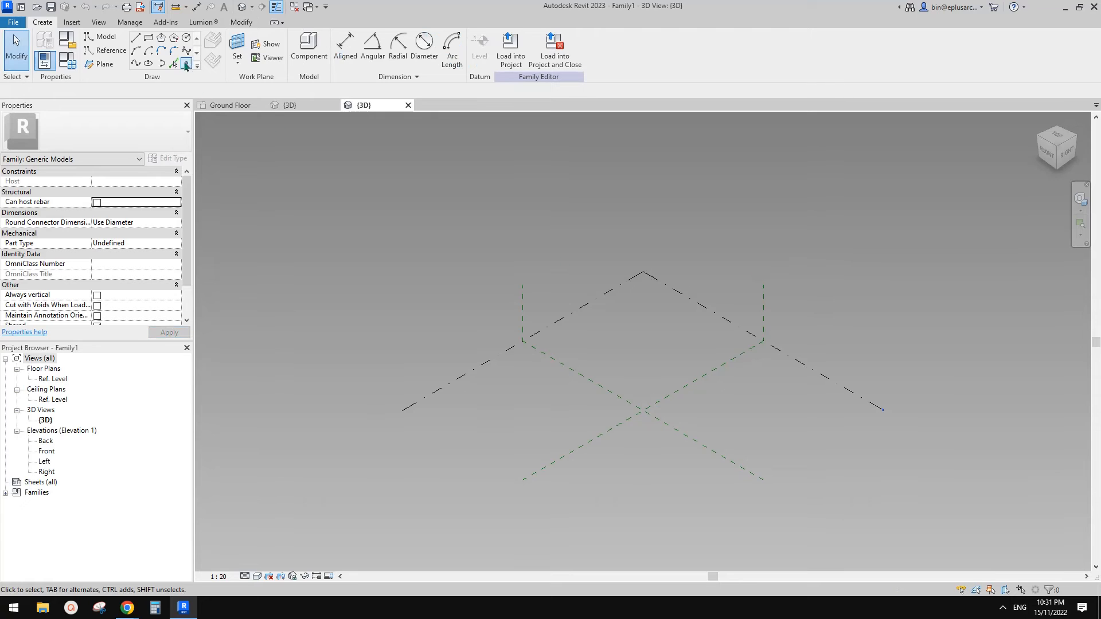
# Place four reference points on the Ref. Level plane as quadrilateral corners and make them adaptive.
pyautogui.click(186, 64)
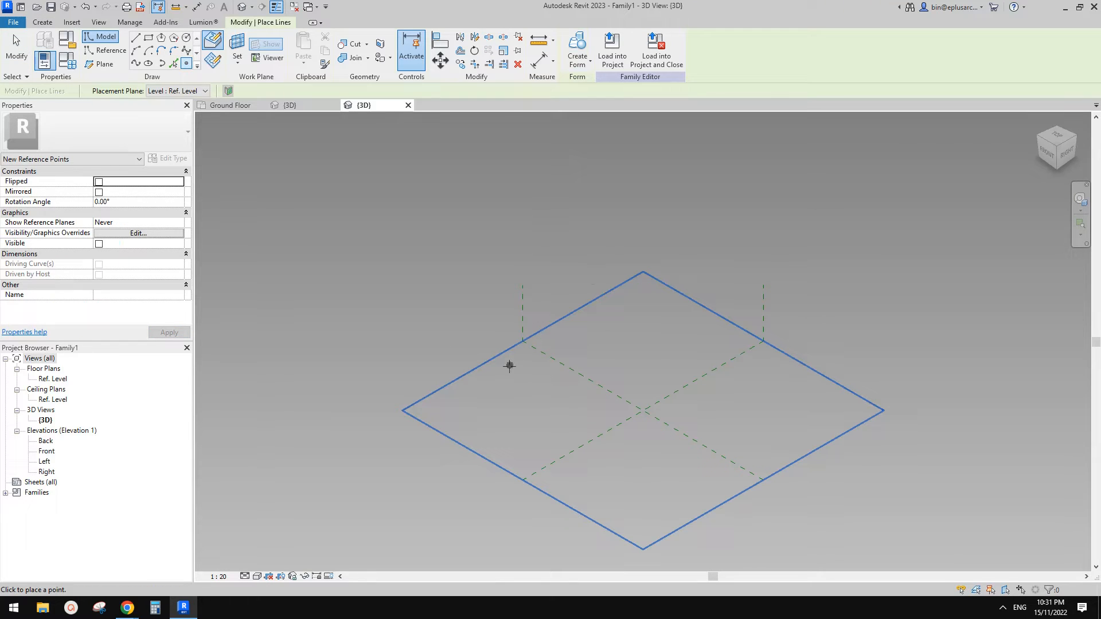
pyautogui.moveTo(637, 405)
pyautogui.mouseDown(button='middle')
pyautogui.moveTo(595, 376)
pyautogui.moveTo(635, 419)
pyautogui.mouseUp(button='middle')
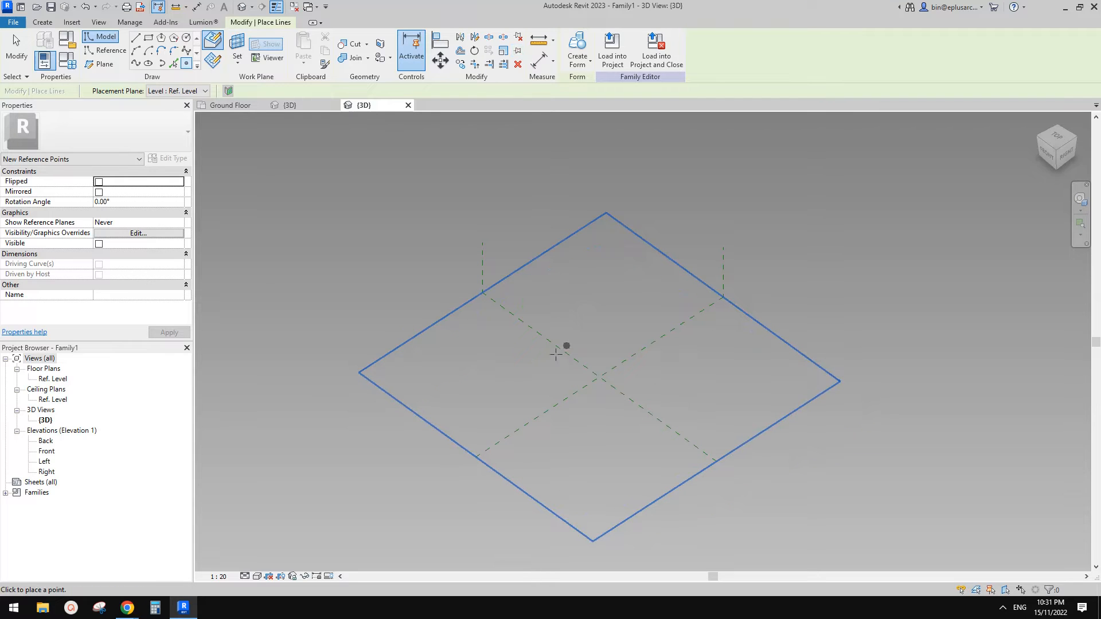
pyautogui.press('Escape')
pyautogui.press('Escape')
pyautogui.moveTo(430, 266); pyautogui.dragTo(681, 467)
pyautogui.scroll(3, 601, 367)
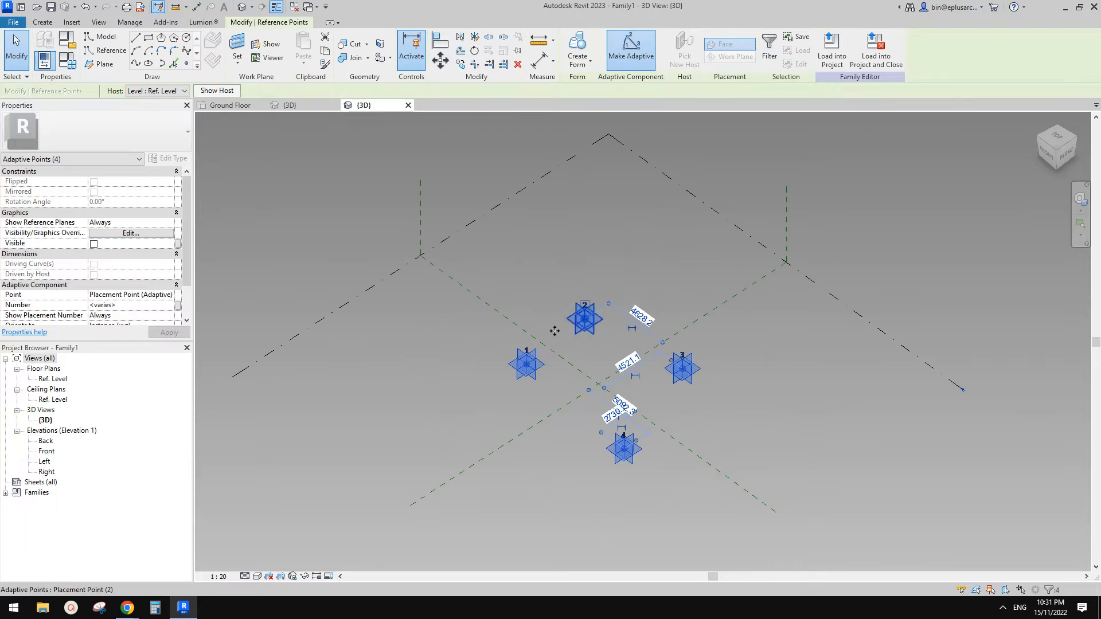
# Connect adaptive points 1-2, 2-3, 3-4 and 4-1 with splines through points to form a closed four-sided loop.
pyautogui.moveTo(495, 267); pyautogui.dragTo(617, 396)
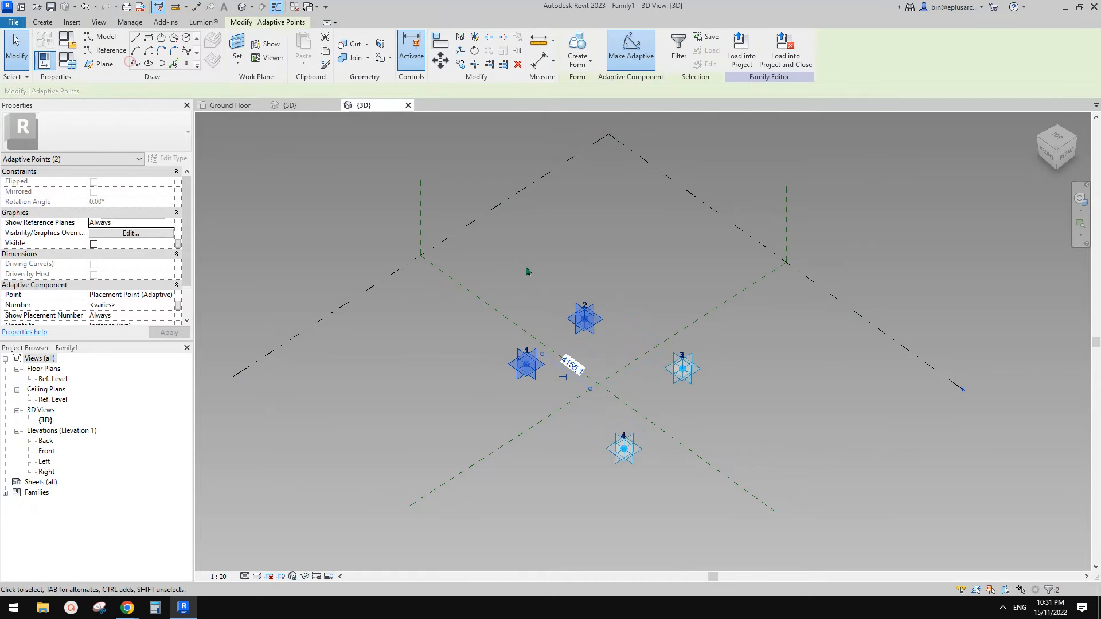
pyautogui.moveTo(558, 265); pyautogui.dragTo(688, 430)
pyautogui.click(135, 65)
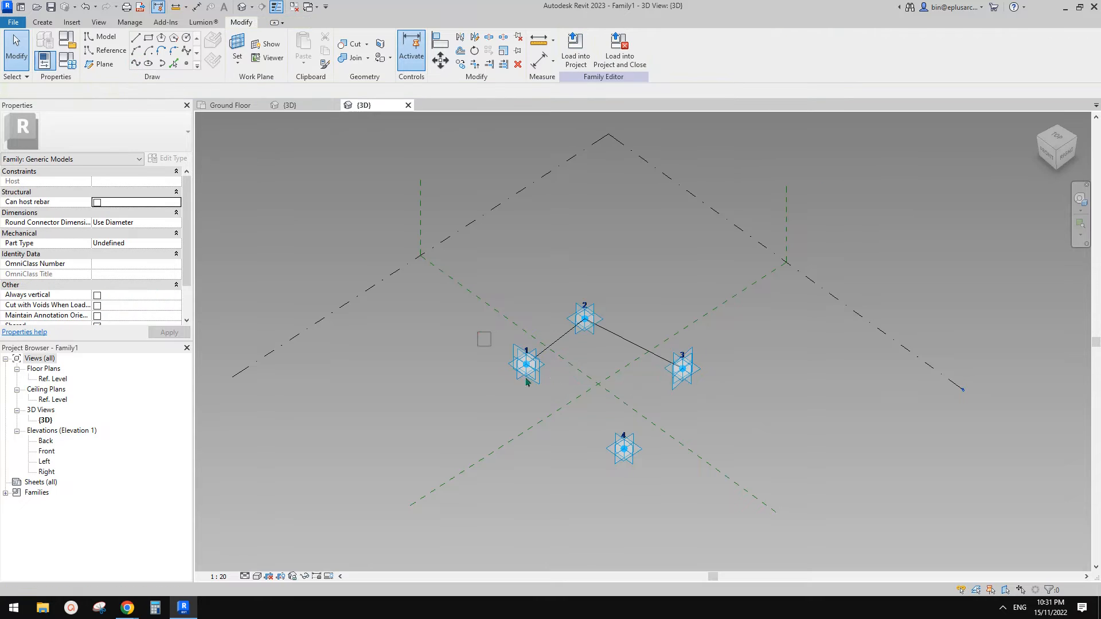
pyautogui.moveTo(652, 477); pyautogui.dragTo(652, 476)
pyautogui.moveTo(617, 399)
pyautogui.keyDown('shift'); pyautogui.mouseDown(button='middle')
pyautogui.moveTo(674, 399)
pyautogui.moveTo(665, 392)
pyautogui.mouseUp(button='middle'); pyautogui.keyUp('shift')
pyautogui.moveTo(568, 242); pyautogui.dragTo(758, 551)
pyautogui.click(136, 65)
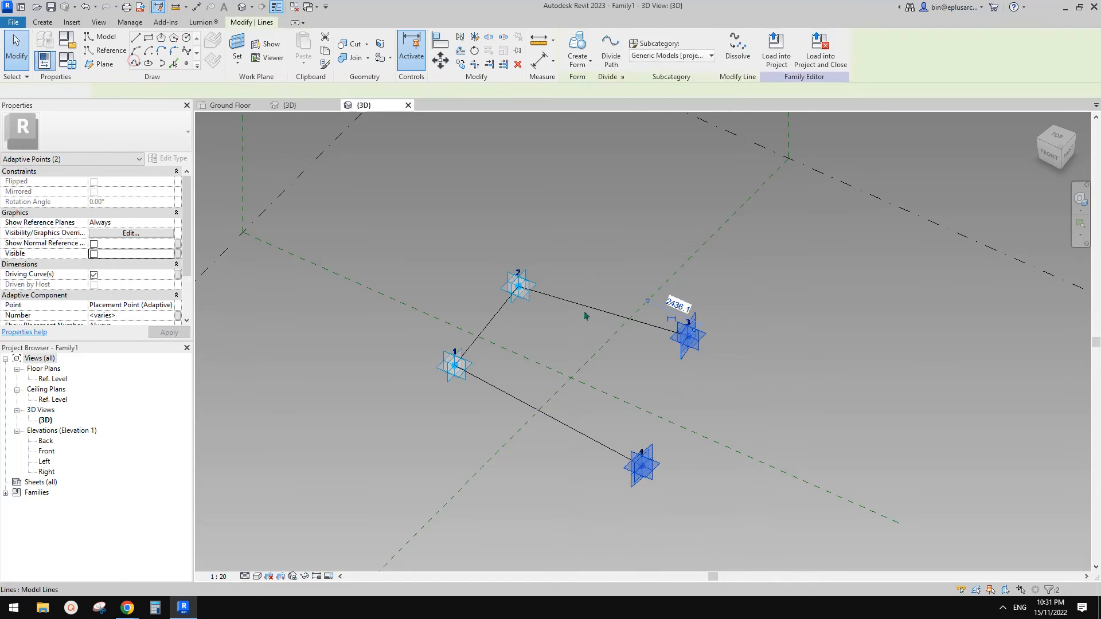
# Select the whole chain of four lines and convert them to reference lines.
pyautogui.press('Tab')
pyautogui.click(586, 305)
pyautogui.click(99, 264)
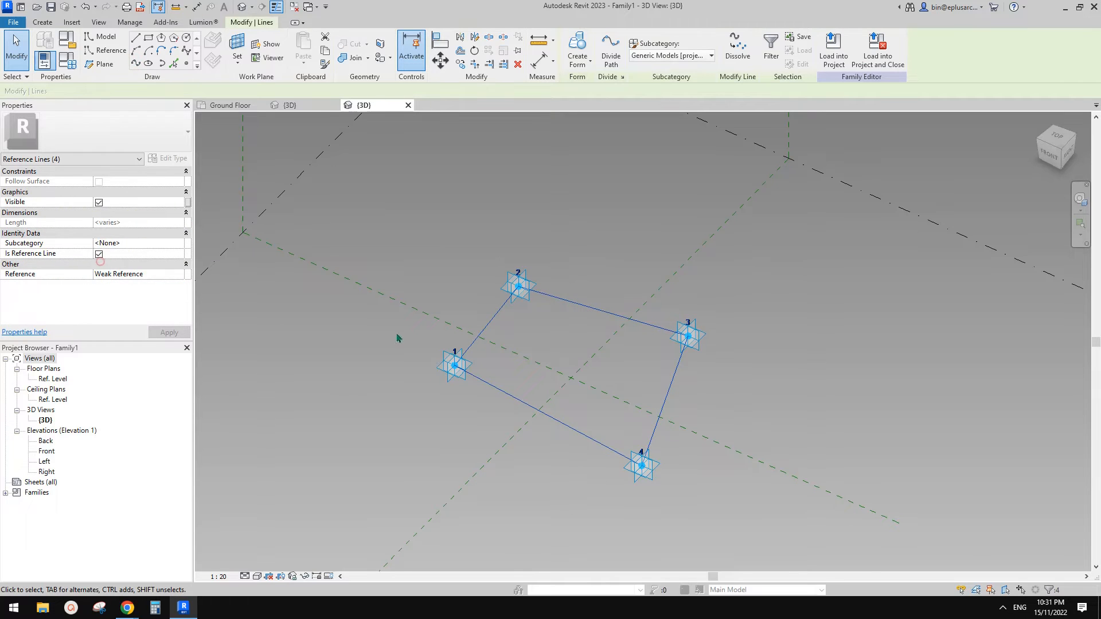
# Place a reference point on the reference line between adaptive points 2 and 3.
pyautogui.keyDown('shift'); pyautogui.moveTo(396, 337); pyautogui.dragTo(540, 333, button='middle'); pyautogui.keyUp('shift')
pyautogui.scroll(2, 499, 268)
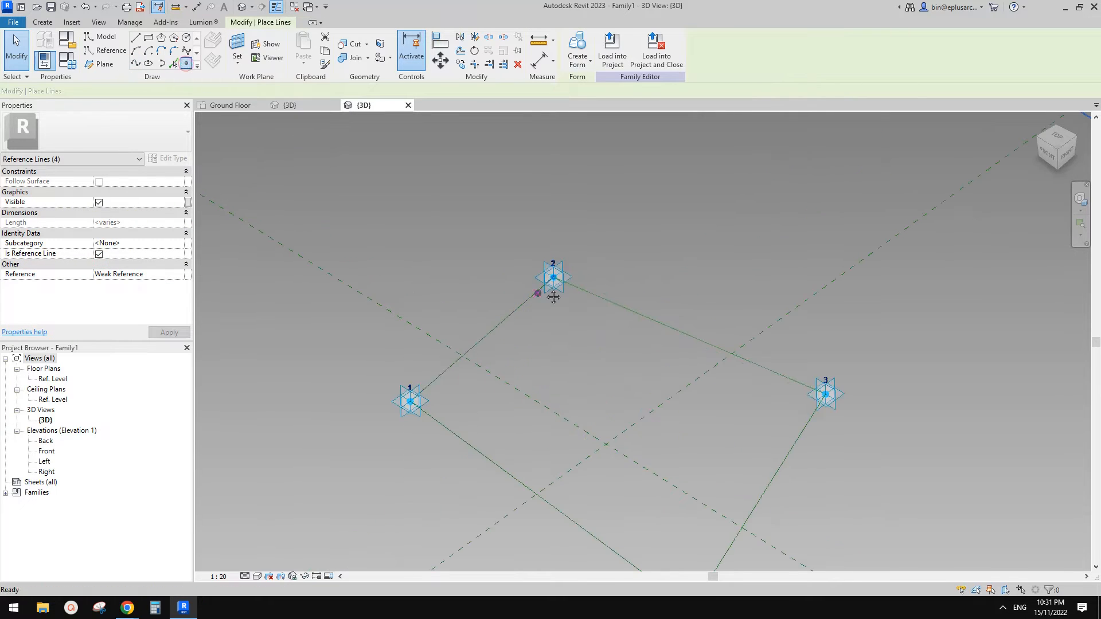
pyautogui.keyDown('shift'); pyautogui.moveTo(644, 292); pyautogui.dragTo(624, 304, button='middle'); pyautogui.keyUp('shift')
pyautogui.scroll(2, 624, 302)
pyautogui.press('Escape')
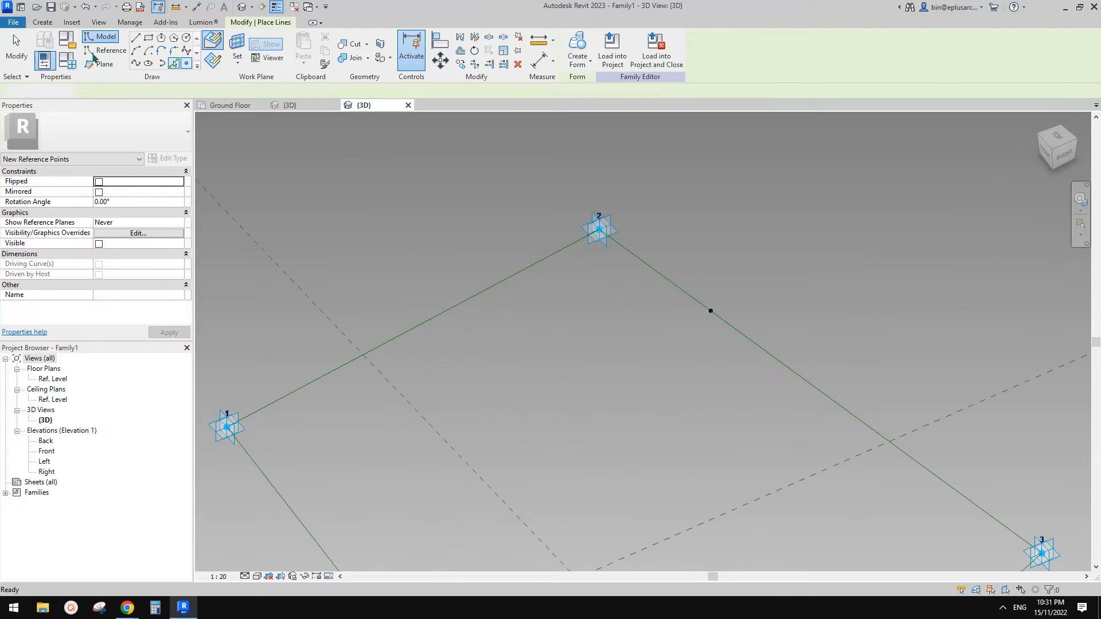
# Set the work plane to the hosted reference point and draw a reference circle of radius 100 mm centred on it.
pyautogui.click(99, 51)
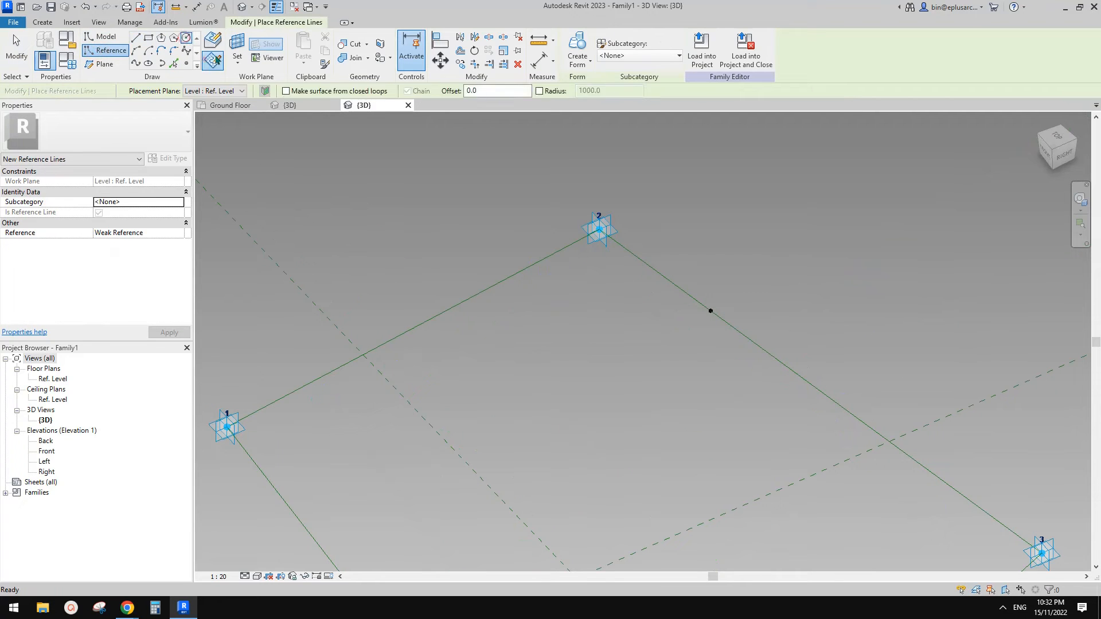
pyautogui.click(234, 41)
pyautogui.moveTo(704, 303); pyautogui.dragTo(672, 304, button='middle')
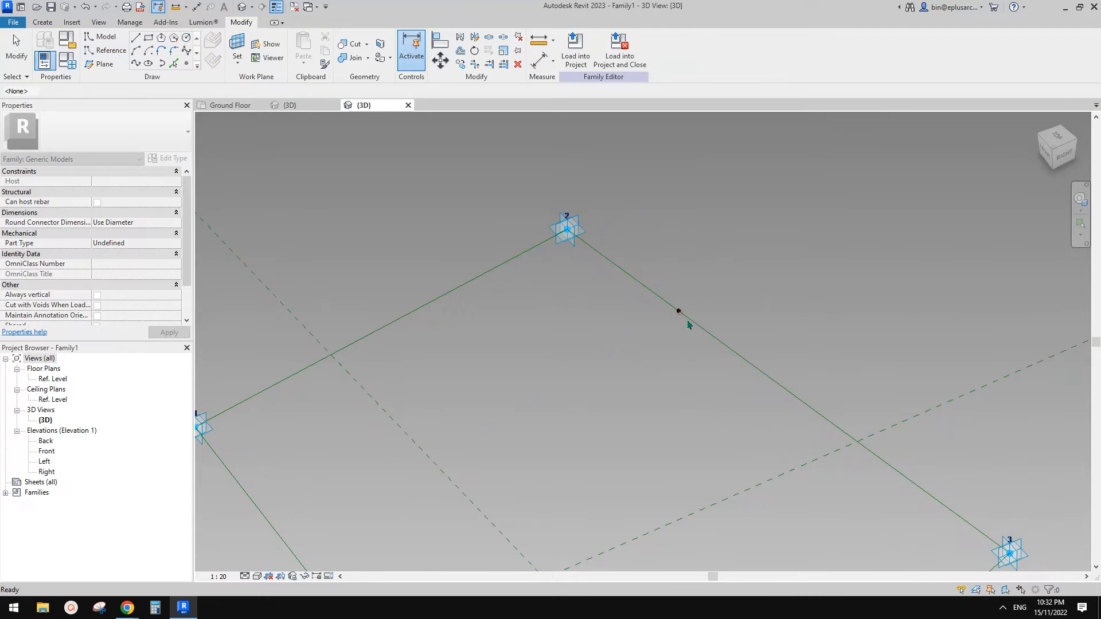
pyautogui.click(688, 319)
pyautogui.click(690, 302)
pyautogui.scroll(4, 695, 305)
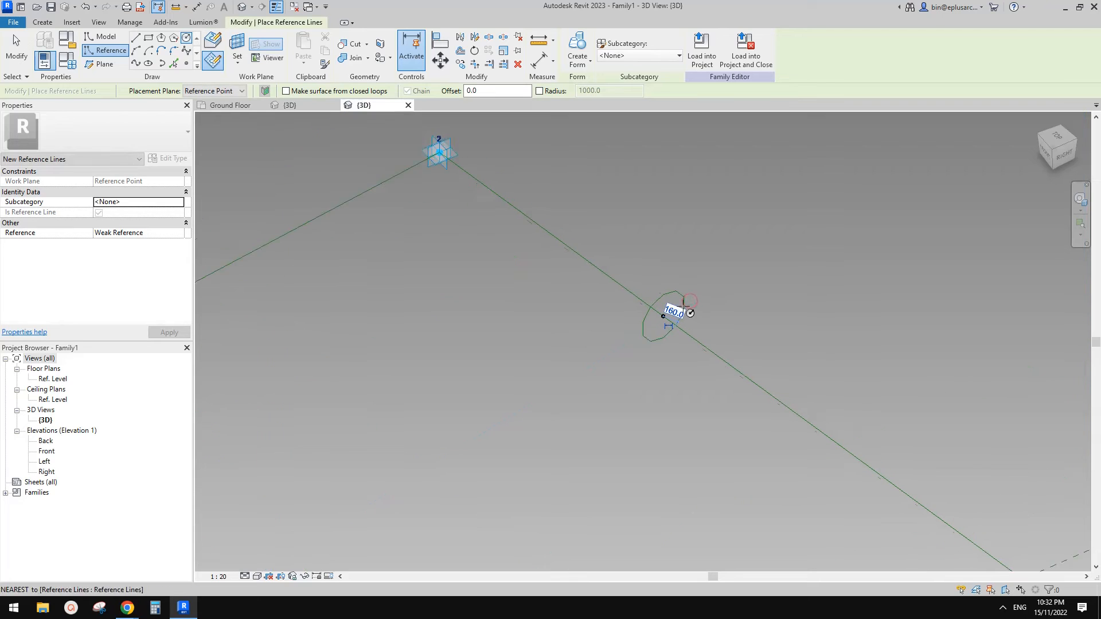
pyautogui.click(675, 310)
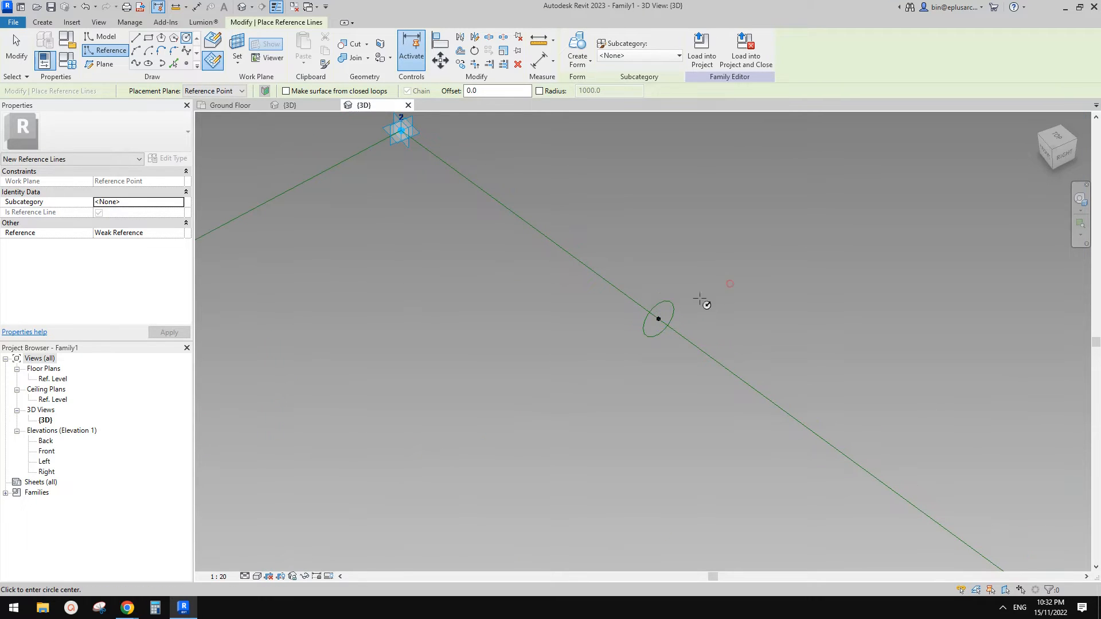
pyautogui.press('Escape')
pyautogui.press('Escape')
# Create a solid form by sweeping the reference circle along the closed loop of reference lines.
pyautogui.scroll(-2, 700, 299)
pyautogui.press('Tab')
pyautogui.click(665, 307)
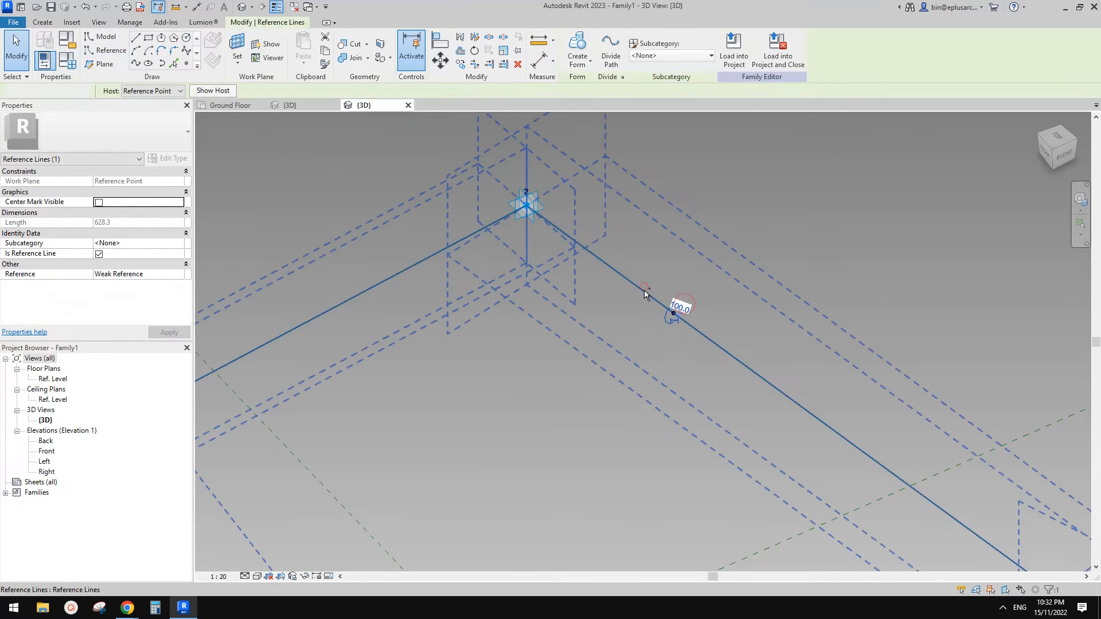
pyautogui.click(577, 43)
pyautogui.click(792, 201)
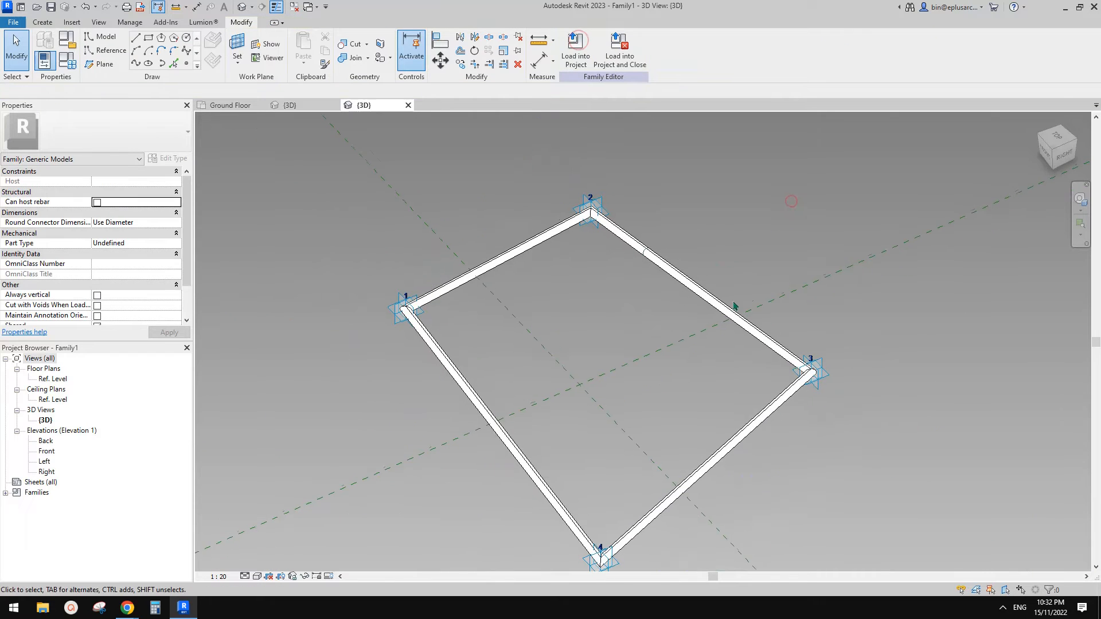
pyautogui.moveTo(598, 318); pyautogui.dragTo(594, 335, button='middle')
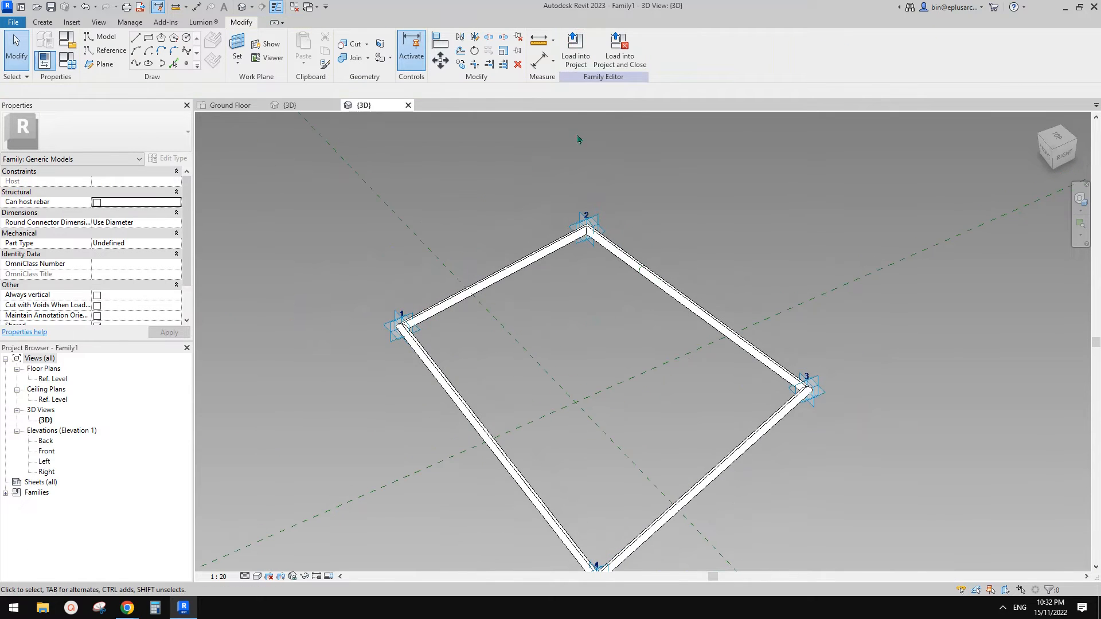
# Load the adaptive frame family into Project2, switch to its 3D view and leave component placement without placing an instance.
pyautogui.click(582, 61)
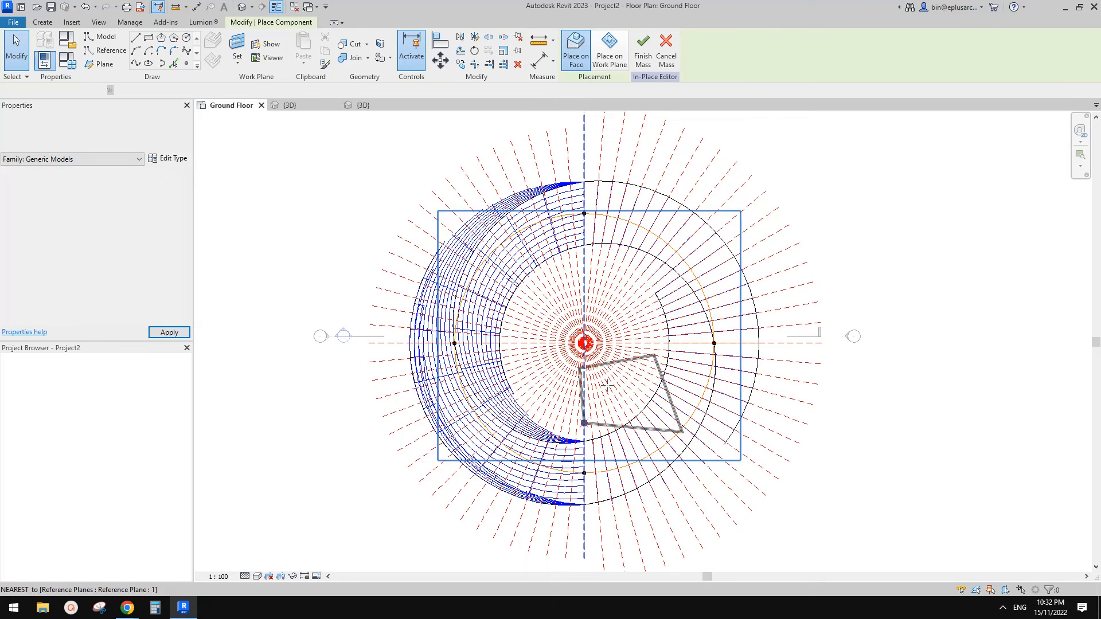
pyautogui.click(241, 7)
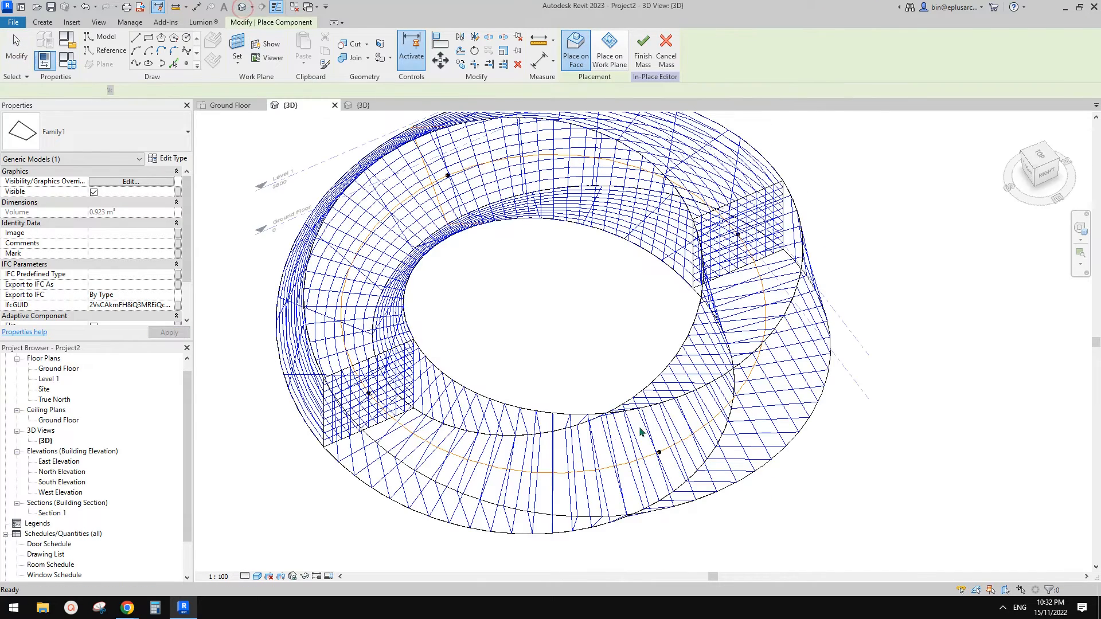
pyautogui.scroll(3, 640, 432)
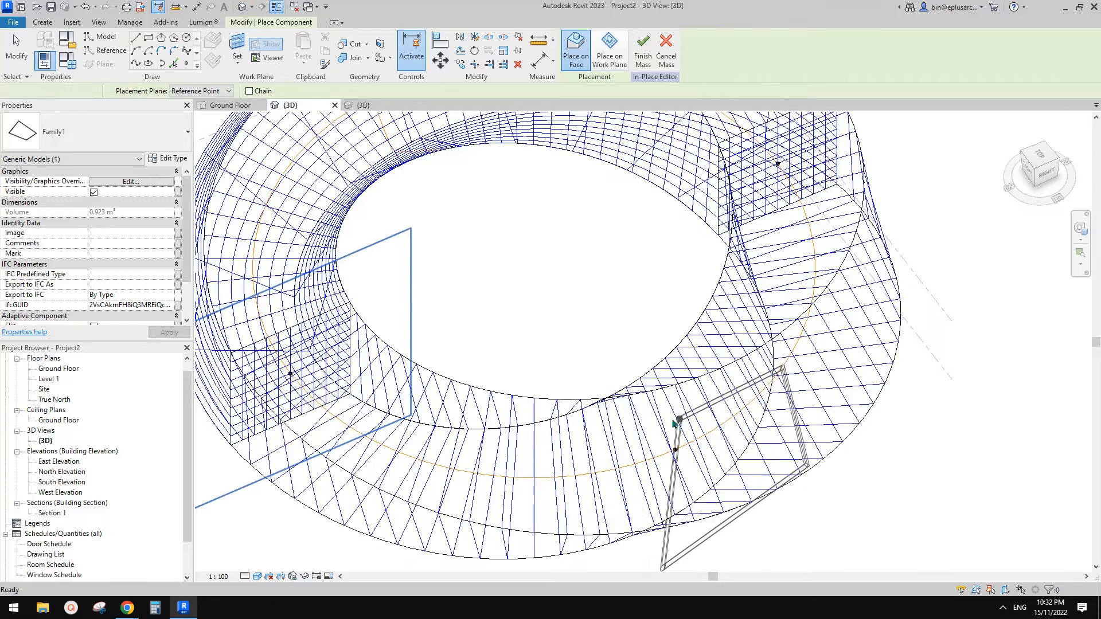
pyautogui.scroll(-3, 675, 423)
pyautogui.press('Escape')
pyautogui.press('Escape')
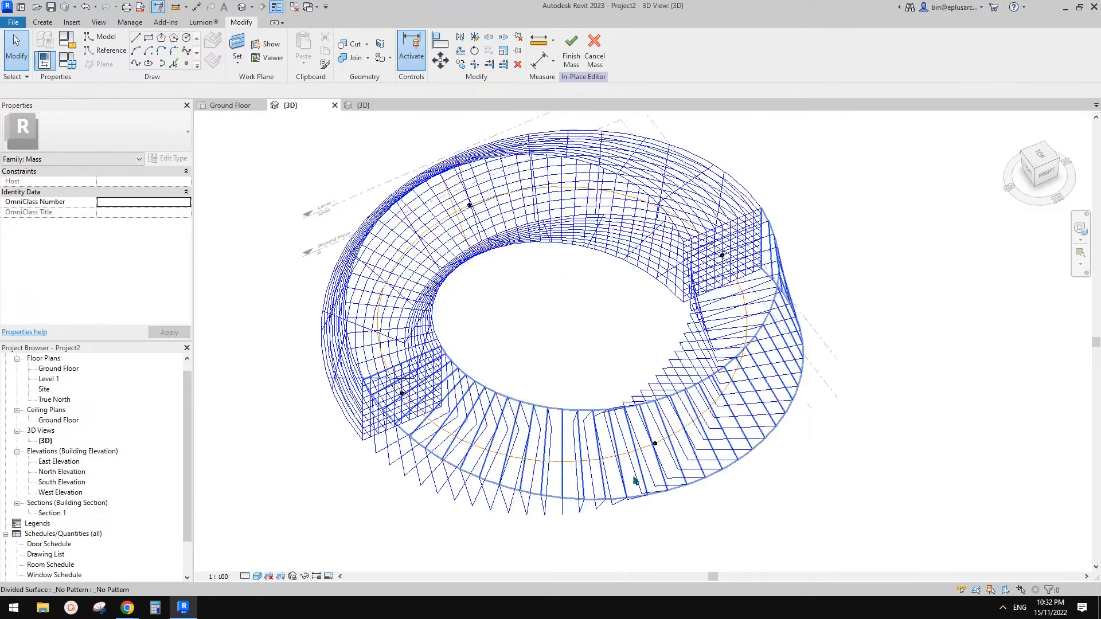
# Turn on Nodes in the surface representation of the radially divided half's outer surface.
pyautogui.scroll(2, 635, 481)
pyautogui.click(646, 488)
pyautogui.keyDown('shift'); pyautogui.moveTo(627, 474); pyautogui.dragTo(650, 454, button='middle'); pyautogui.keyUp('shift')
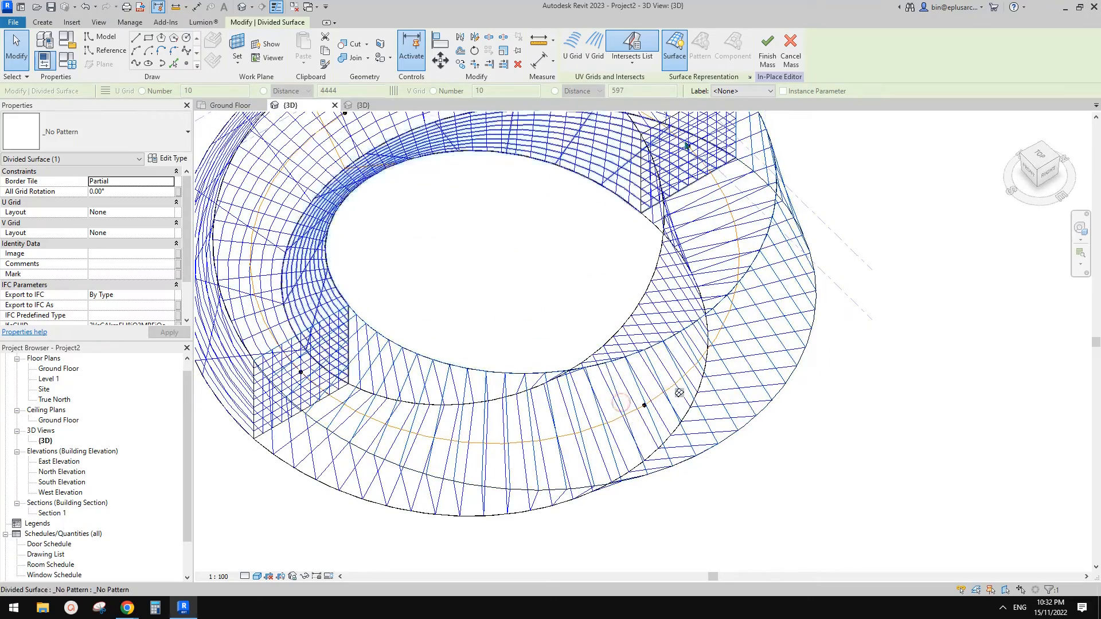
pyautogui.click(748, 76)
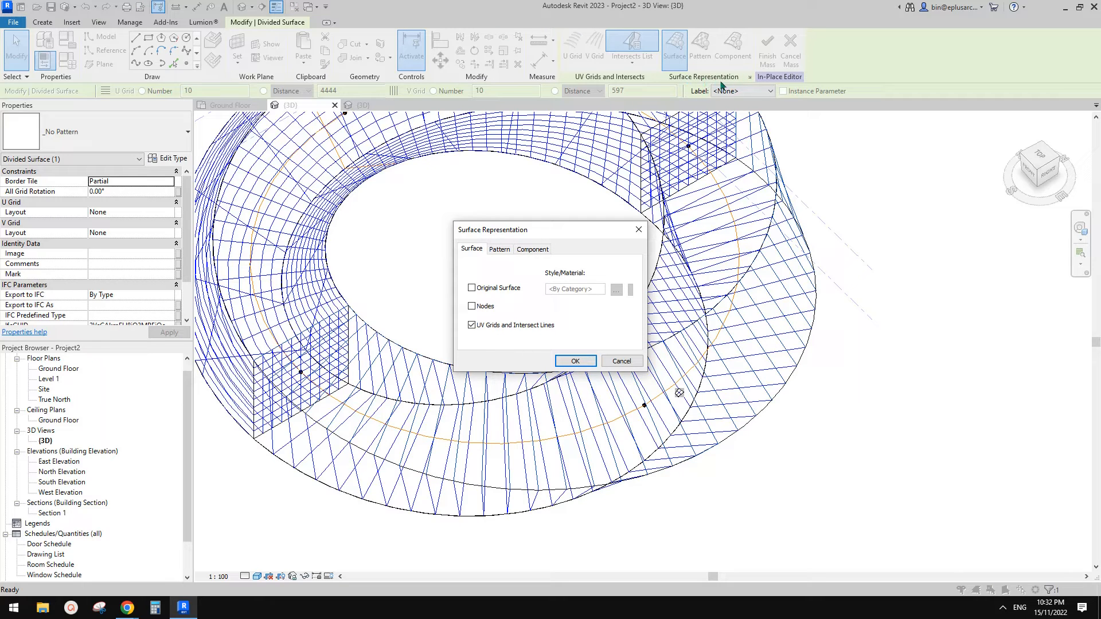
pyautogui.click(575, 360)
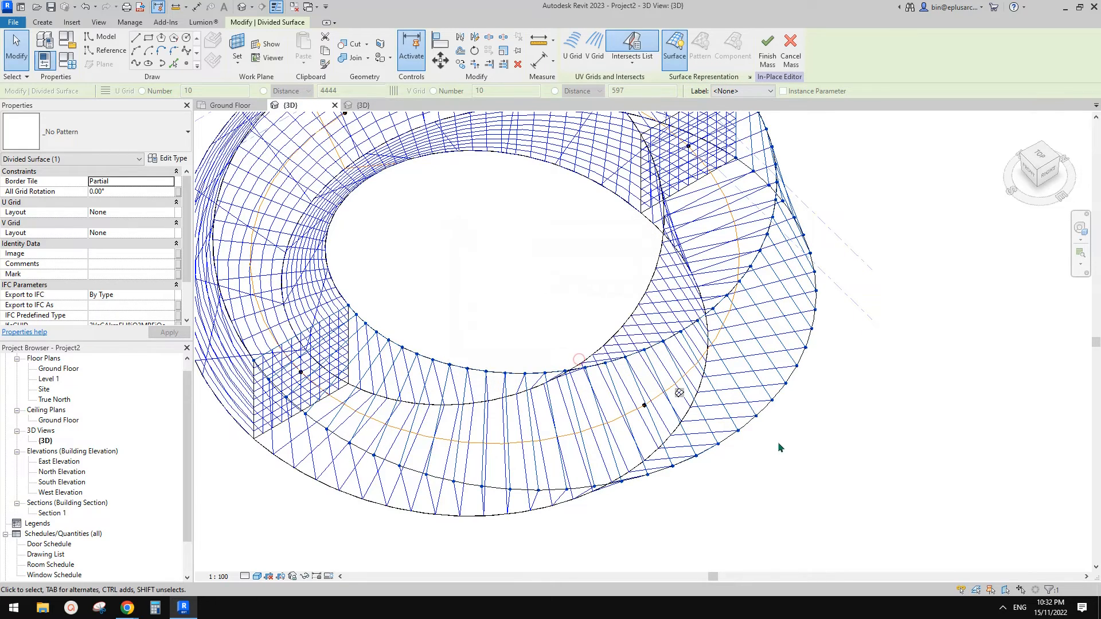
# Turn on Nodes in the surface representation of the adjoining divided surface on the ring's underside.
pyautogui.keyDown('shift'); pyautogui.moveTo(777, 442); pyautogui.dragTo(597, 320, button='middle'); pyautogui.keyUp('shift')
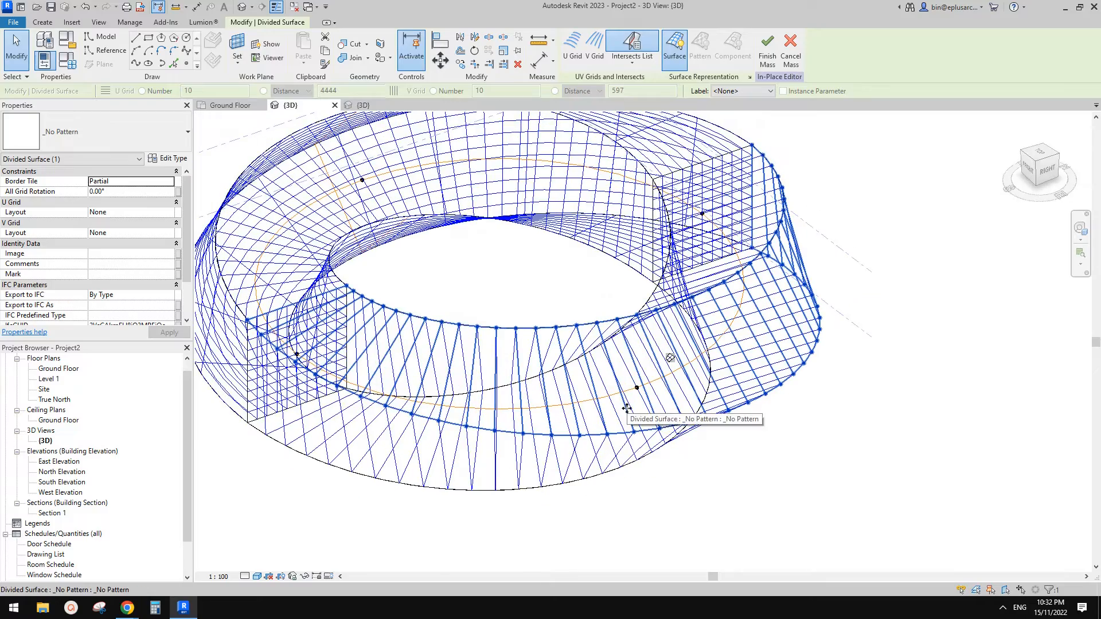
pyautogui.moveTo(619, 416)
pyautogui.keyDown('shift'); pyautogui.mouseDown(button='middle')
pyautogui.moveTo(599, 365)
pyautogui.moveTo(563, 328)
pyautogui.moveTo(607, 411)
pyautogui.mouseUp(button='middle'); pyautogui.keyUp('shift')
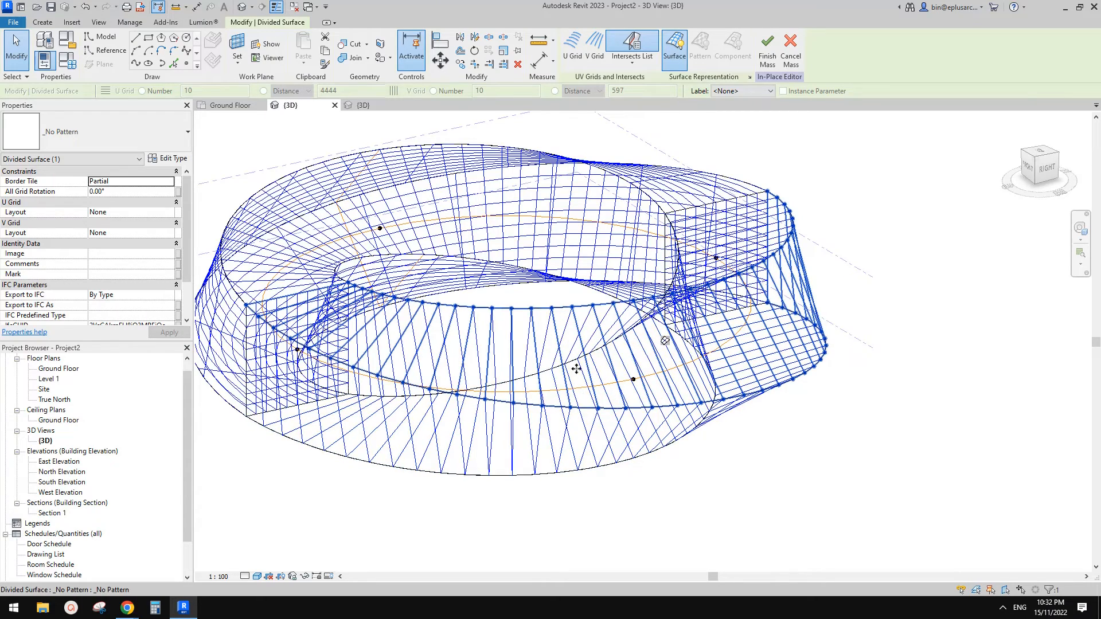
pyautogui.keyDown('shift'); pyautogui.moveTo(589, 408); pyautogui.dragTo(593, 381, button='middle'); pyautogui.keyUp('shift')
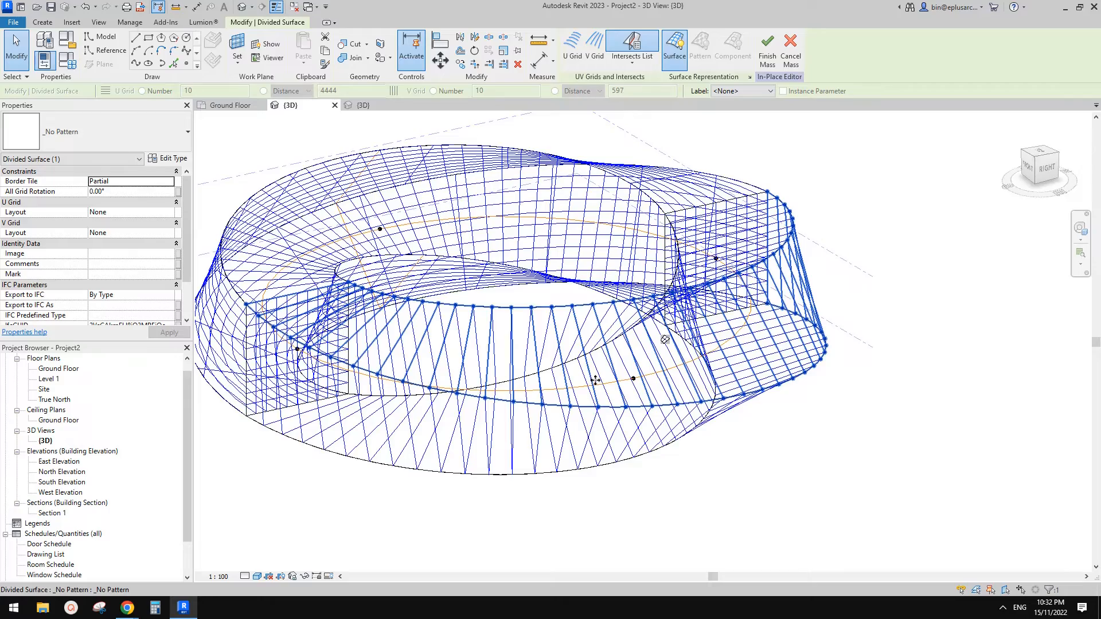
pyautogui.keyDown('shift'); pyautogui.moveTo(580, 464); pyautogui.dragTo(661, 326, button='middle'); pyautogui.keyUp('shift')
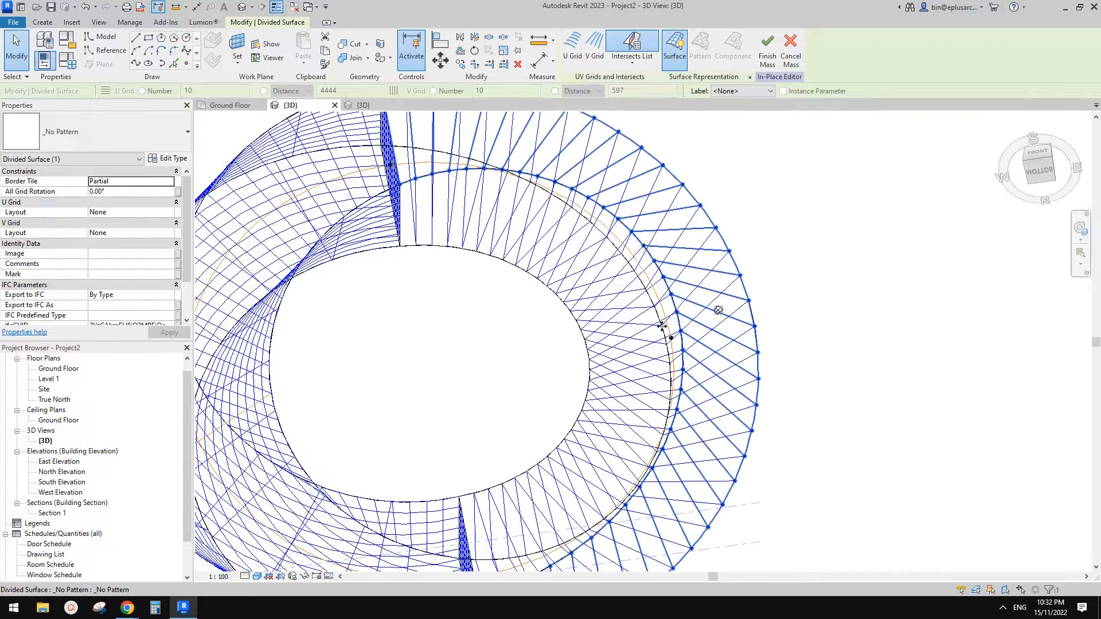
pyautogui.click(627, 338)
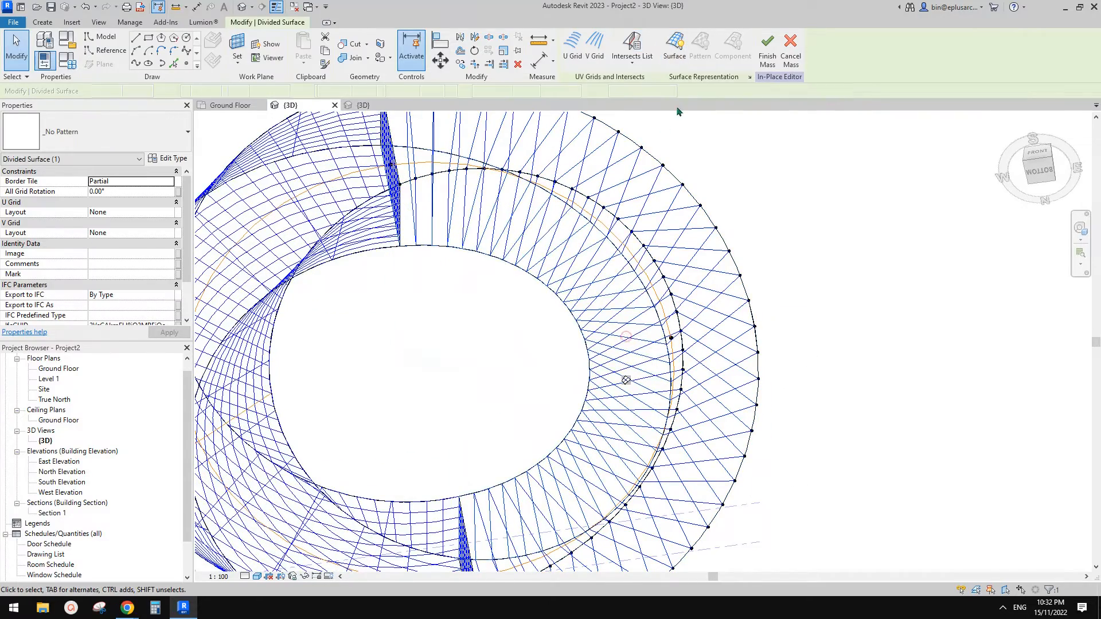
pyautogui.click(750, 77)
pyautogui.click(575, 361)
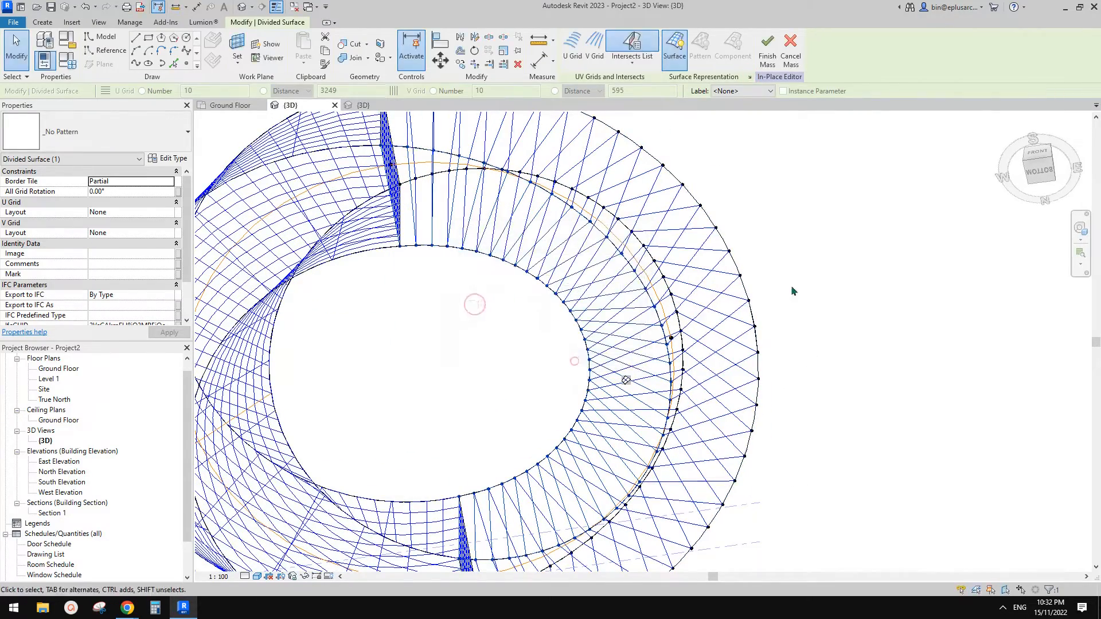
pyautogui.keyDown('shift'); pyautogui.moveTo(579, 362); pyautogui.dragTo(619, 351, button='middle'); pyautogui.keyUp('shift')
pyautogui.scroll(2, 672, 372)
pyautogui.moveTo(652, 342); pyautogui.dragTo(628, 286)
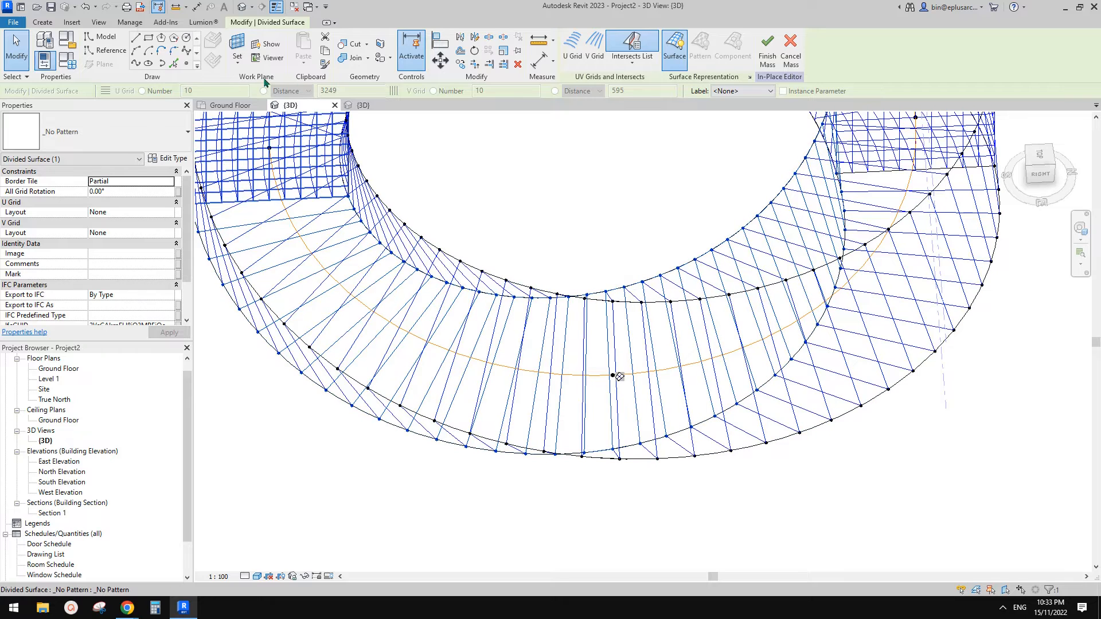
# Place one Family1 adaptive frame on four corresponding nodes of the ring's two divided surfaces.
pyautogui.click(46, 22)
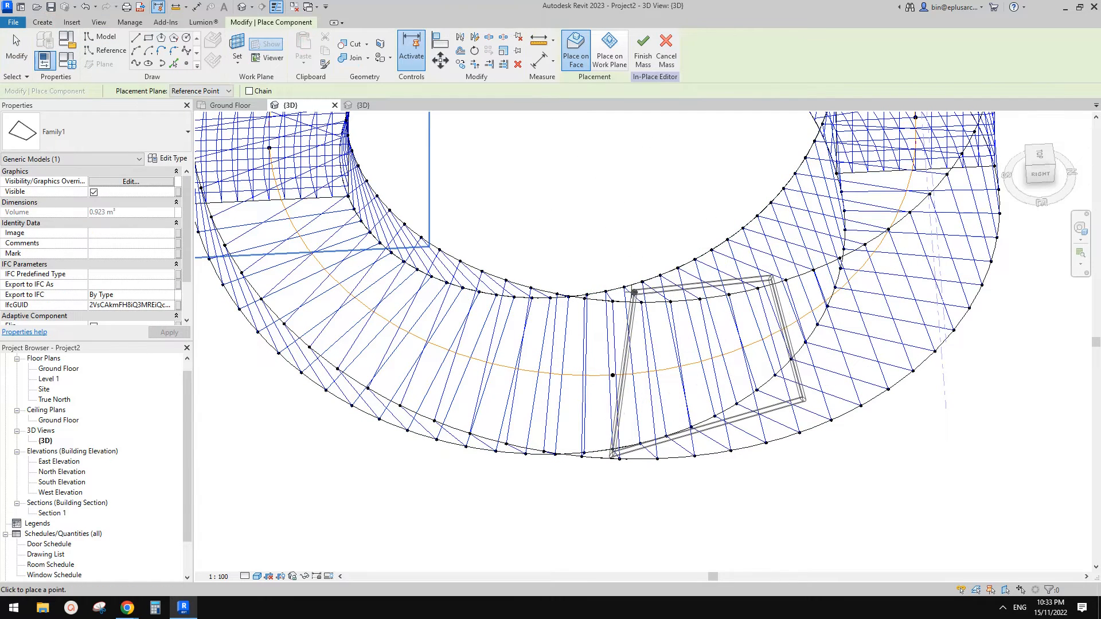
pyautogui.click(624, 287)
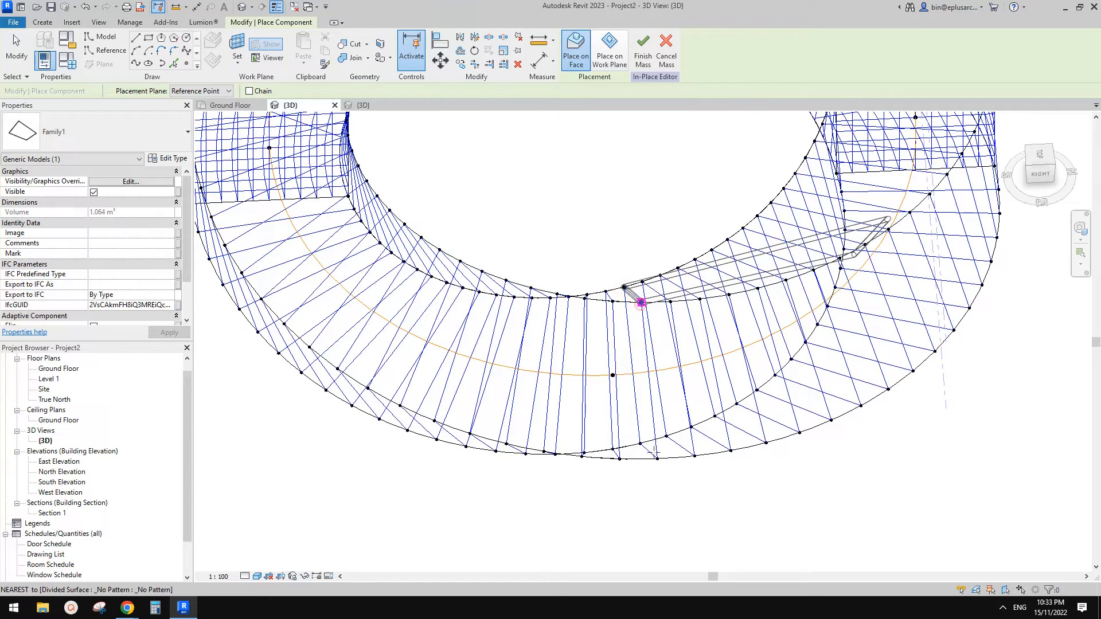
pyautogui.click(641, 303)
pyautogui.press('Escape')
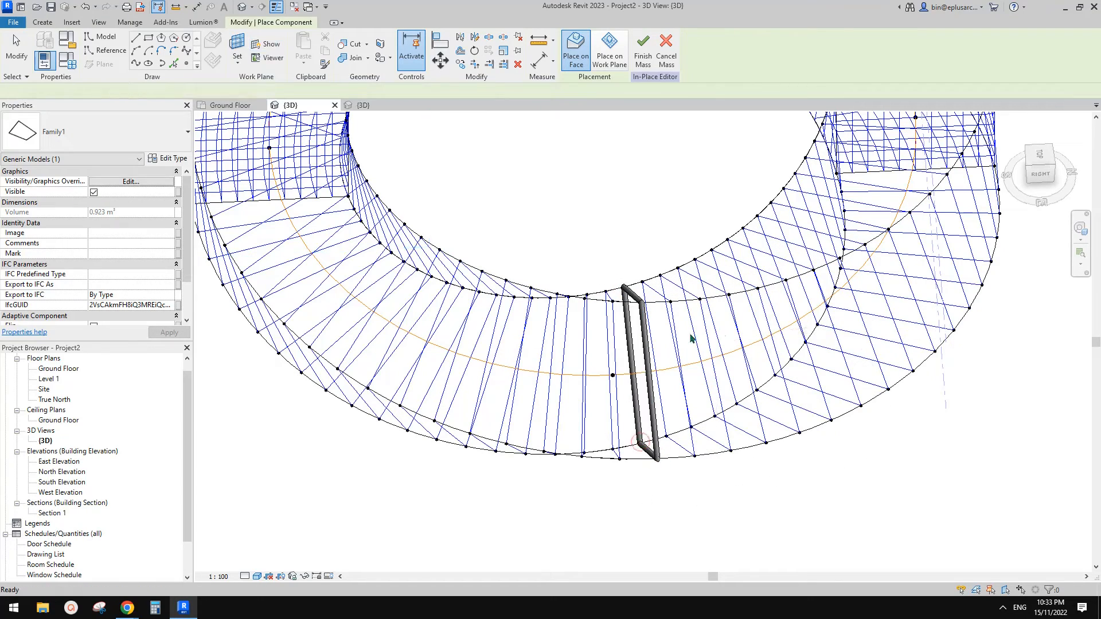
# Repeat the placed frame along all nodes of the divided surfaces on this half of the ring.
pyautogui.click(647, 348)
pyautogui.keyDown('shift'); pyautogui.moveTo(651, 344); pyautogui.dragTo(673, 307, button='middle'); pyautogui.keyUp('shift')
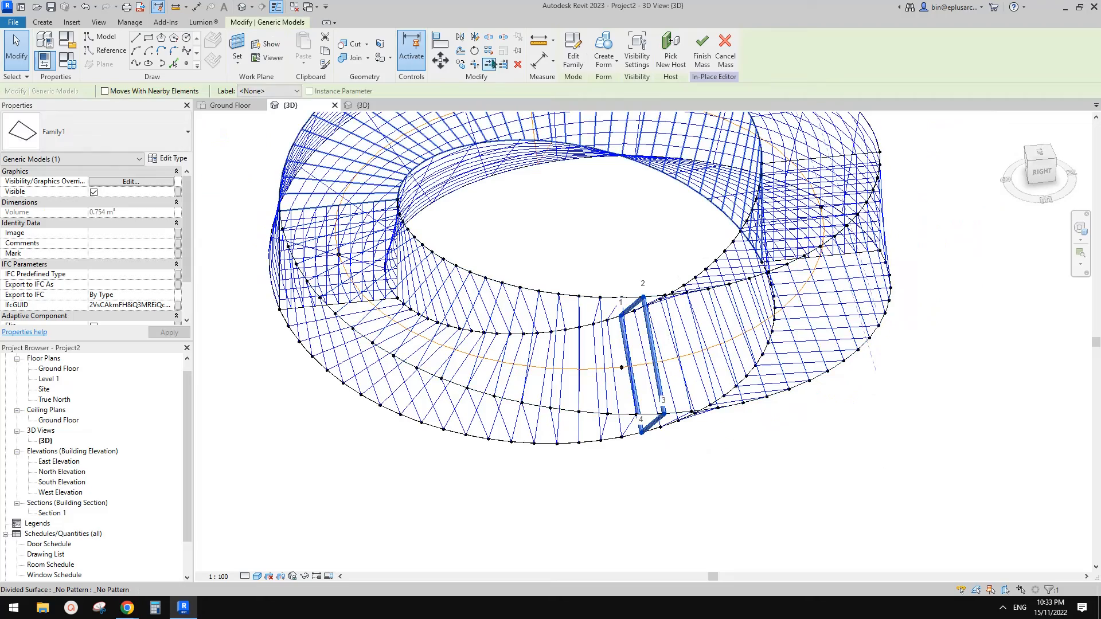
pyautogui.scroll(-2, 934, 276)
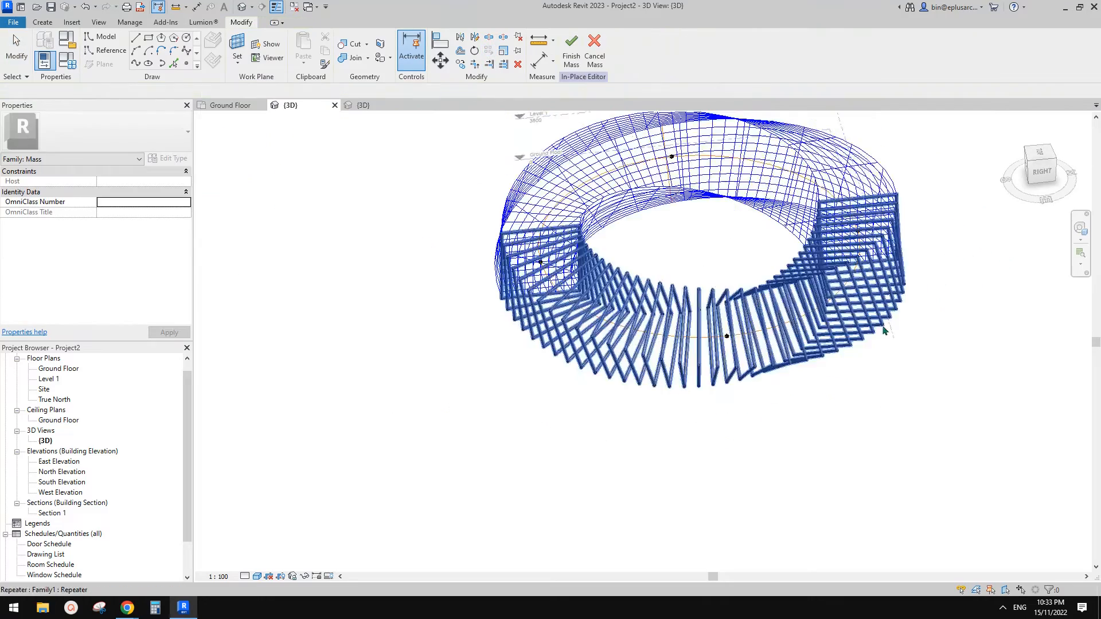
# Inspect the repeated frames from above and at an angle, and switch to the Family1 family's 3D view.
pyautogui.keyDown('shift'); pyautogui.moveTo(732, 336); pyautogui.dragTo(749, 188, button='middle'); pyautogui.keyUp('shift')
pyautogui.keyDown('shift'); pyautogui.moveTo(908, 378); pyautogui.dragTo(441, 399, button='middle'); pyautogui.keyUp('shift')
pyautogui.click(1039, 151)
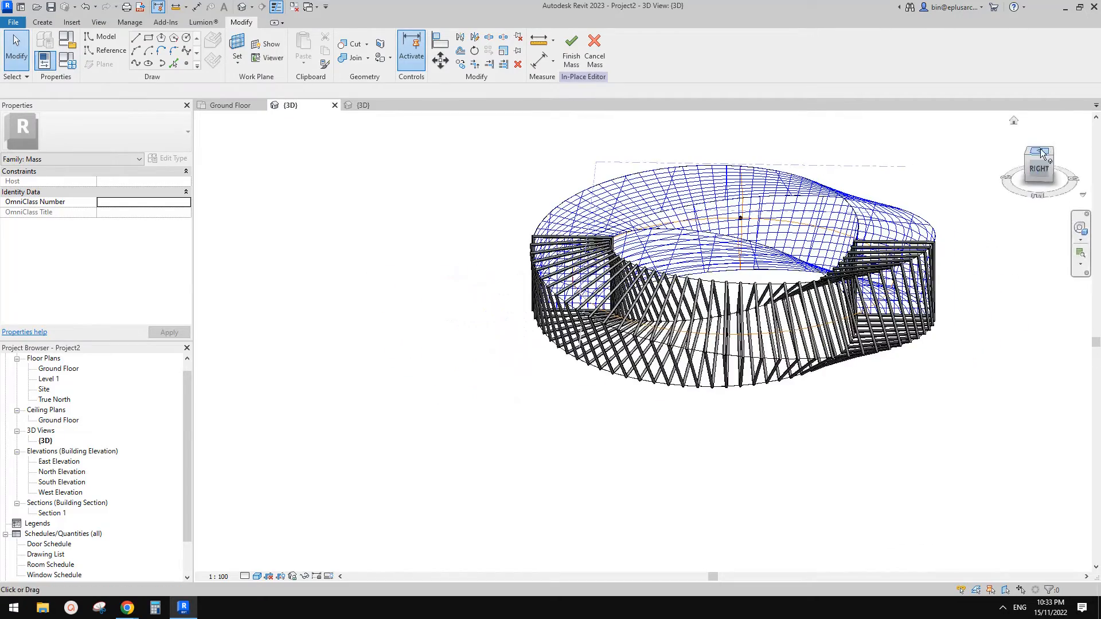
pyautogui.click(1041, 151)
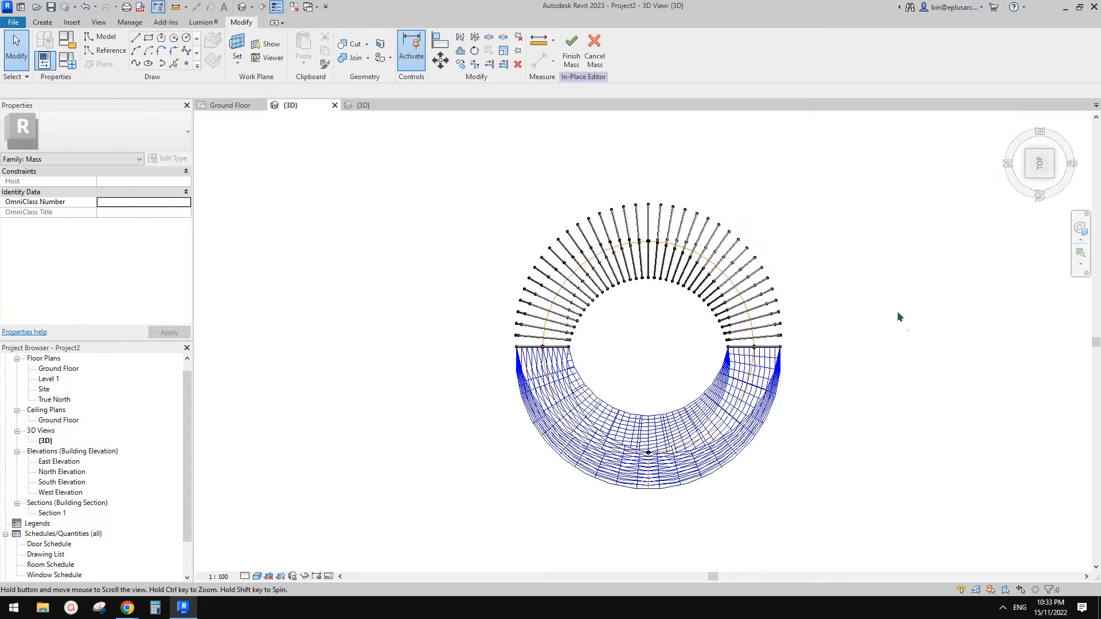
pyautogui.keyDown('shift'); pyautogui.moveTo(961, 329); pyautogui.dragTo(627, 346, button='middle'); pyautogui.keyUp('shift')
pyautogui.scroll(3, 745, 443)
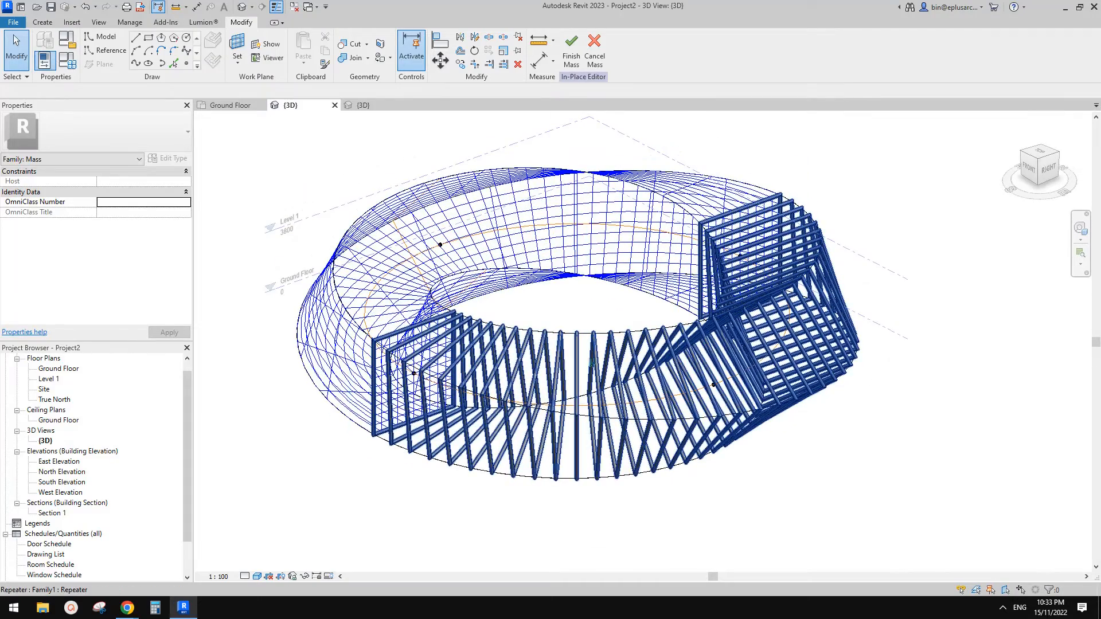
pyautogui.keyDown('shift'); pyautogui.moveTo(628, 390); pyautogui.dragTo(387, 511, button='middle'); pyautogui.keyUp('shift')
pyautogui.press('Tab')
pyautogui.click(559, 367)
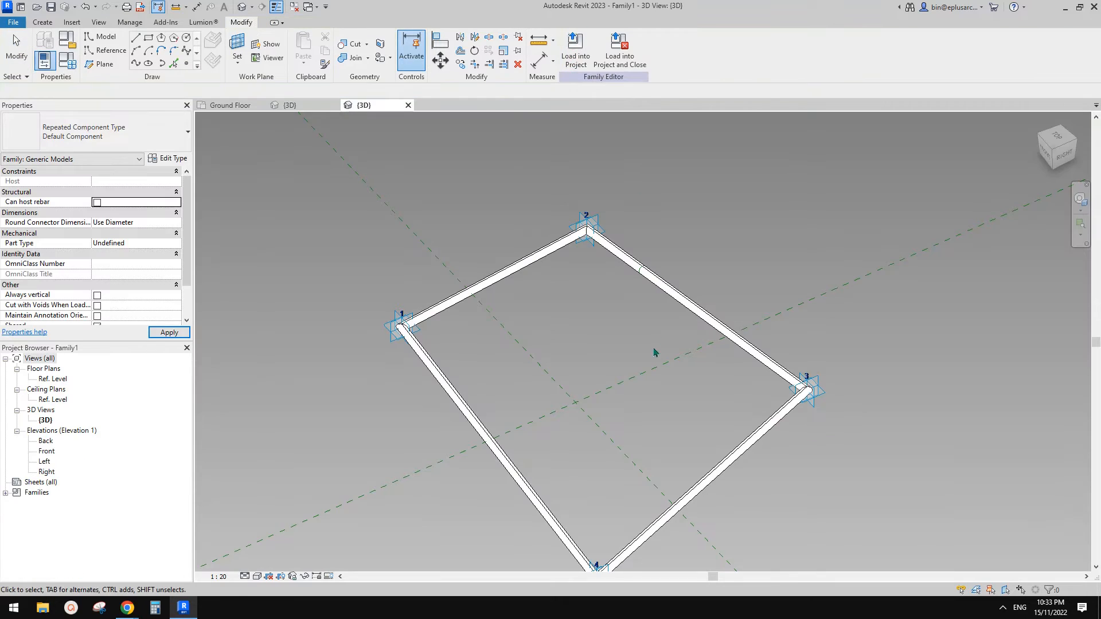
# Copy the complete frame with its adaptive points and reference lines about 3300 mm straight up.
pyautogui.scroll(-4, 625, 372)
pyautogui.keyDown('shift'); pyautogui.moveTo(576, 310); pyautogui.dragTo(552, 251, button='middle'); pyautogui.keyUp('shift')
pyautogui.moveTo(640, 360); pyautogui.dragTo(740, 430)
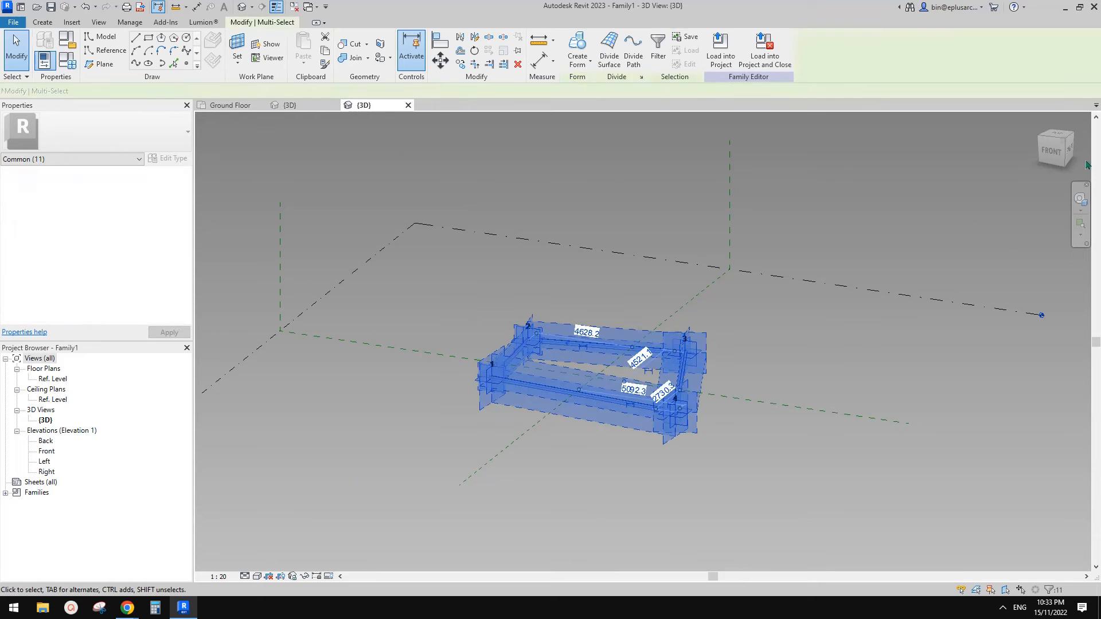
pyautogui.click(1056, 151)
pyautogui.click(1058, 148)
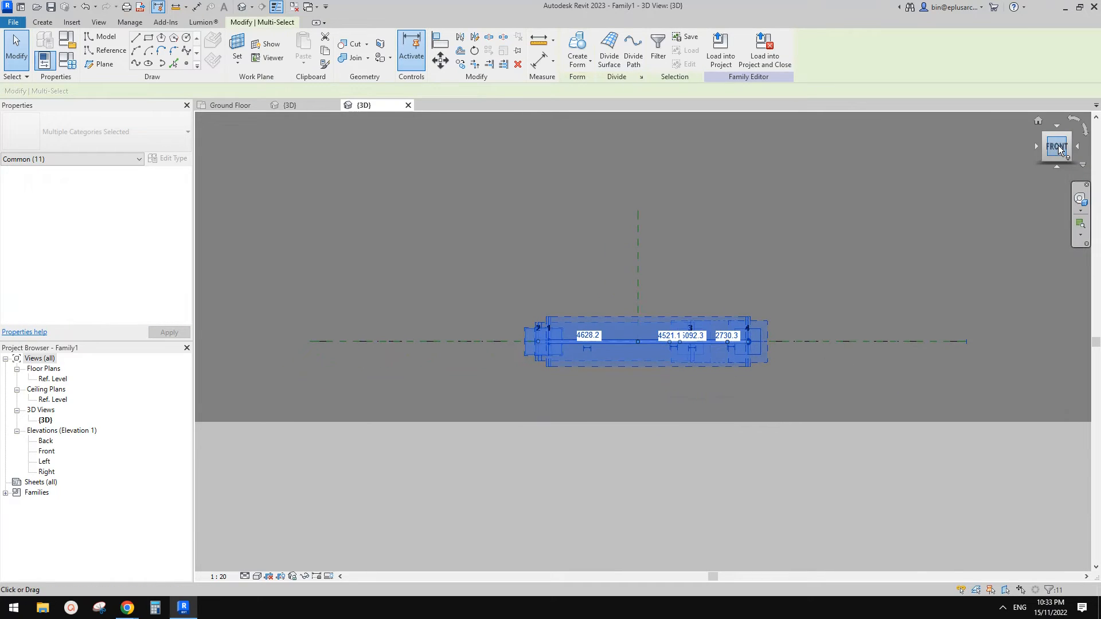
pyautogui.press('m')
pyautogui.press('v')
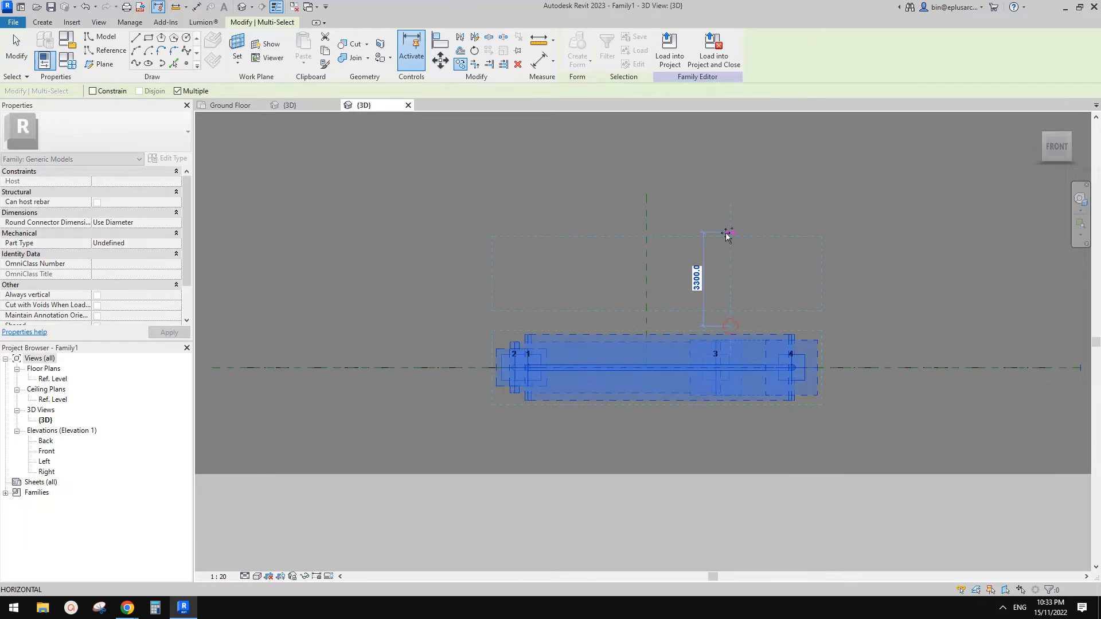
pyautogui.click(726, 233)
pyautogui.click(804, 258)
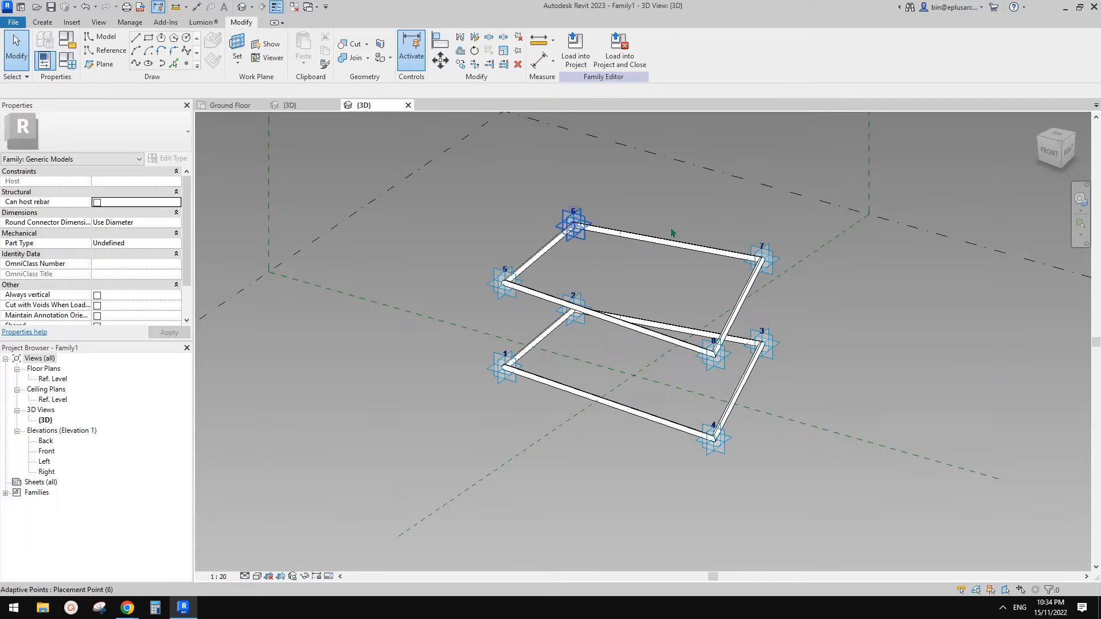
# Delete the solid tube form and the circular profile from the upper copied frame.
pyautogui.press('Tab')
pyautogui.click(720, 252)
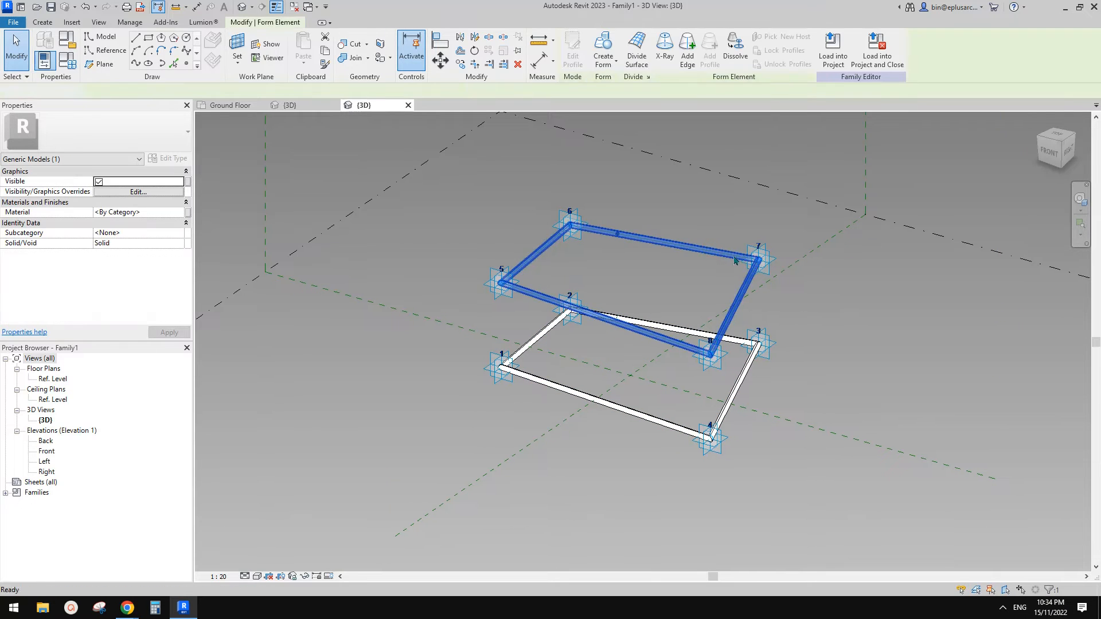
pyautogui.press('Delete')
pyautogui.scroll(1, 621, 237)
pyautogui.press('Tab')
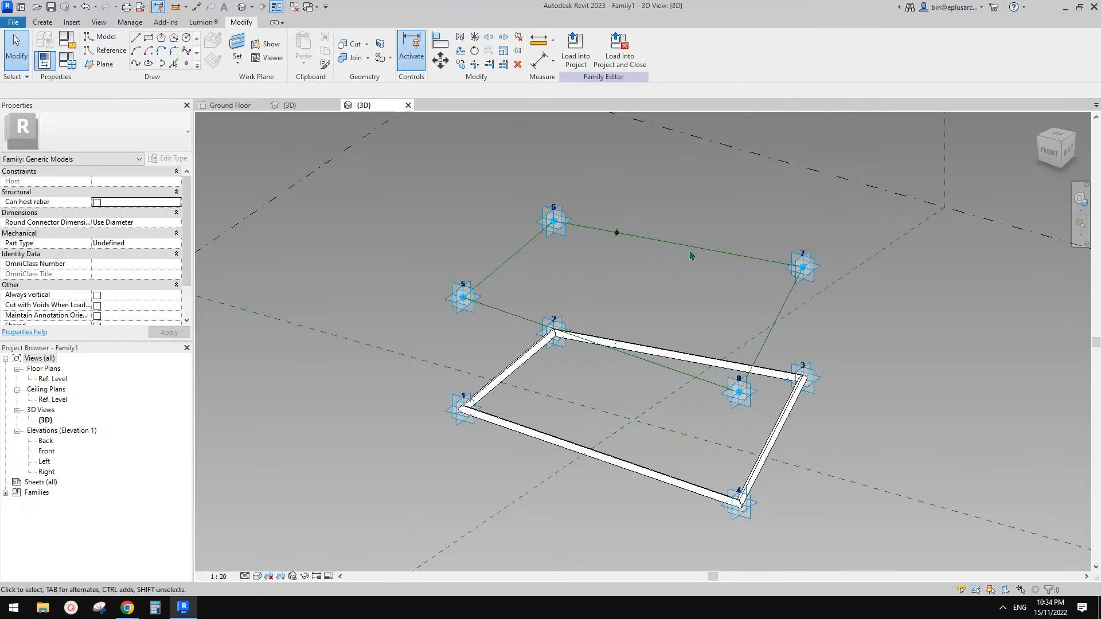
pyautogui.scroll(2, 616, 229)
pyautogui.moveTo(656, 279); pyautogui.dragTo(676, 279)
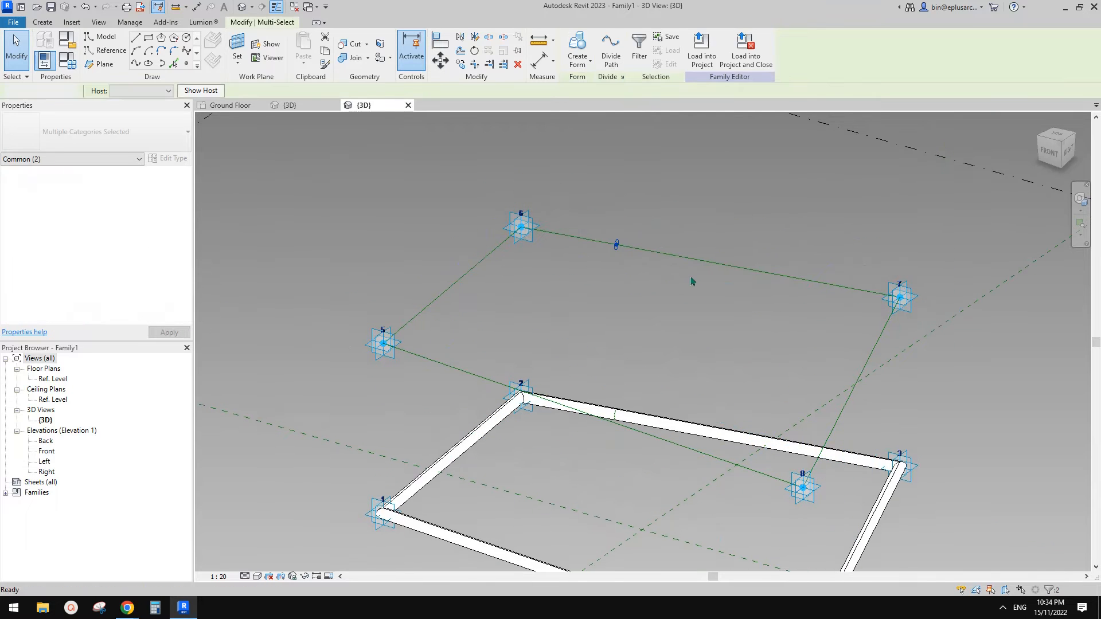
pyautogui.press('Delete')
# Temporarily hide the solid tube form of the lower frame to expose its reference lines.
pyautogui.scroll(-2, 664, 208)
pyautogui.keyDown('shift'); pyautogui.moveTo(663, 203); pyautogui.dragTo(637, 281, button='middle'); pyautogui.keyUp('shift')
pyautogui.keyDown('shift'); pyautogui.moveTo(658, 354); pyautogui.dragTo(720, 330, button='middle'); pyautogui.keyUp('shift')
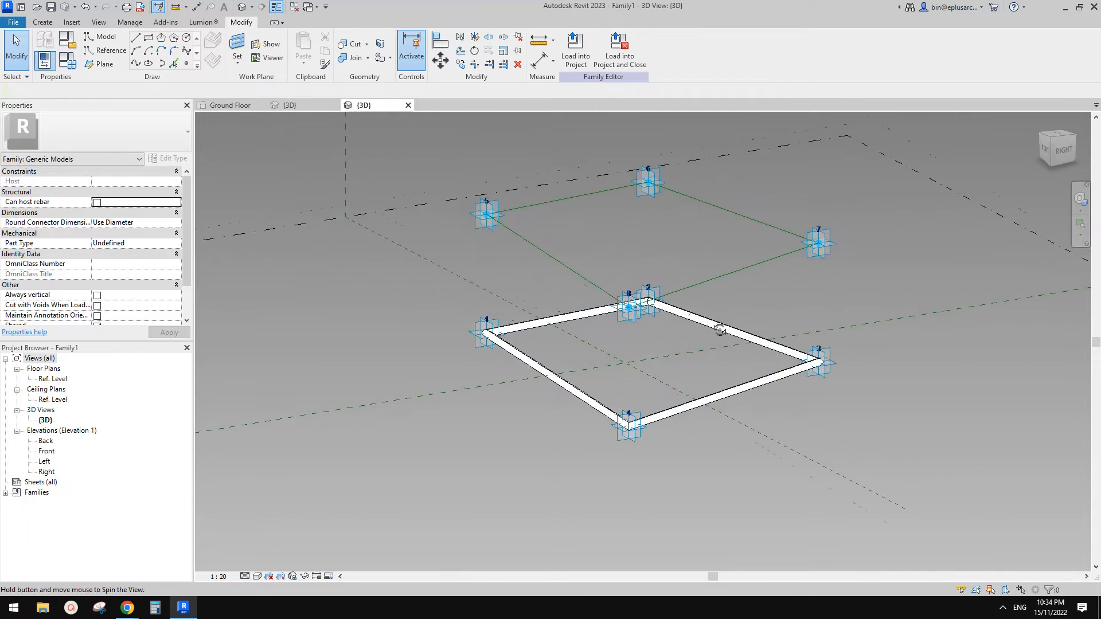
pyautogui.click(752, 379)
pyautogui.press('h')
pyautogui.press('h')
pyautogui.scroll(1, 747, 325)
pyautogui.keyDown('shift'); pyautogui.moveTo(746, 325); pyautogui.dragTo(750, 348, button='middle'); pyautogui.keyUp('shift')
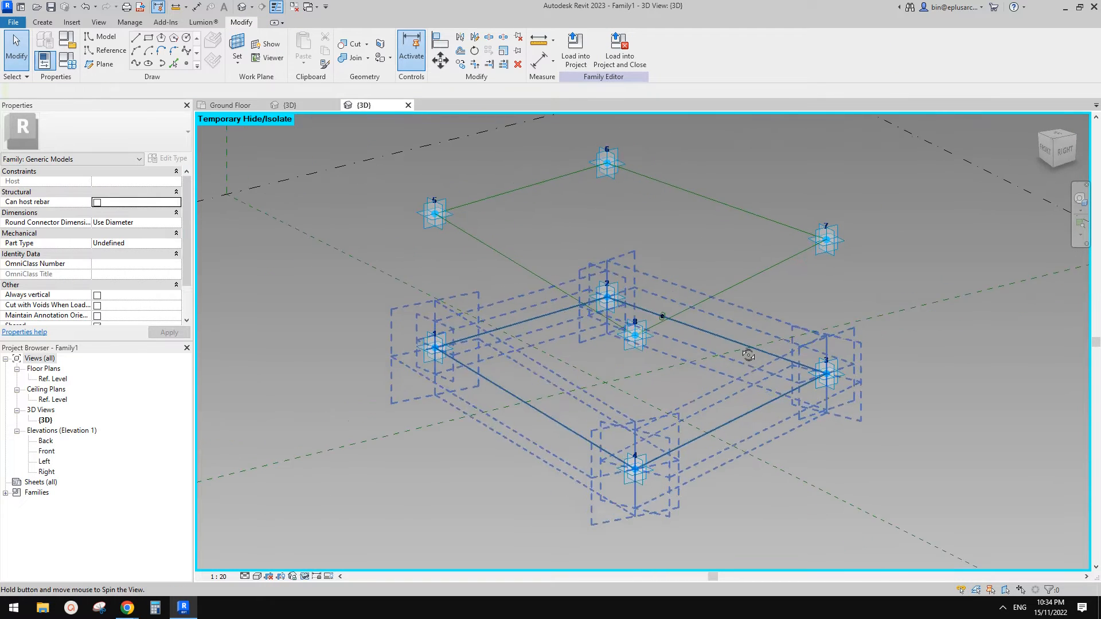
pyautogui.click(758, 409)
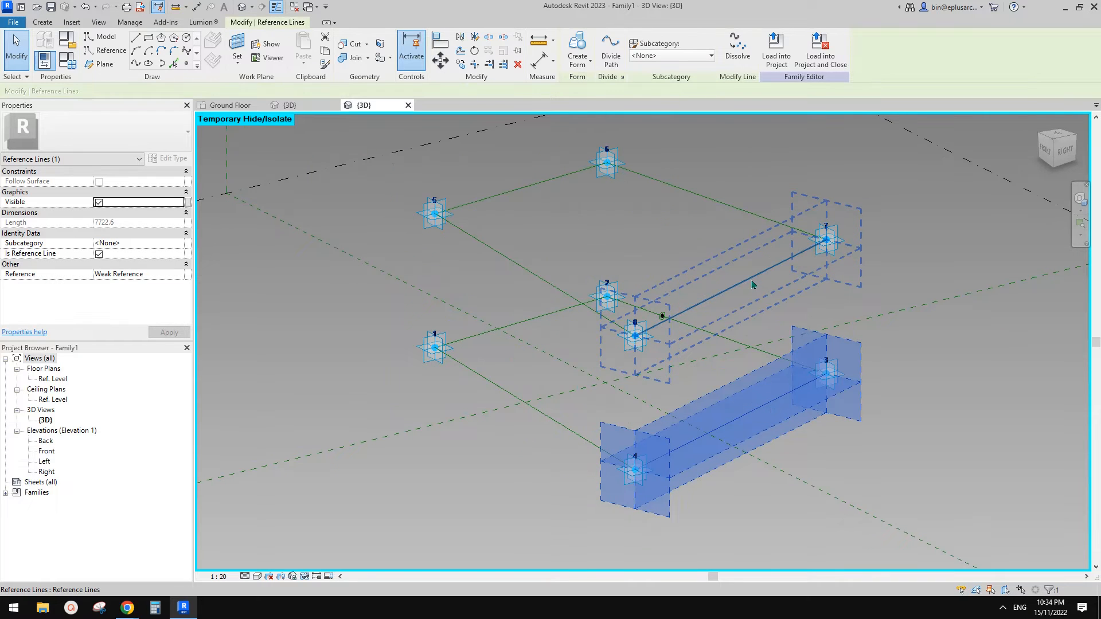
pyautogui.keyDown('ctrl'); pyautogui.click(721, 306); pyautogui.keyUp('ctrl')
pyautogui.click(576, 43)
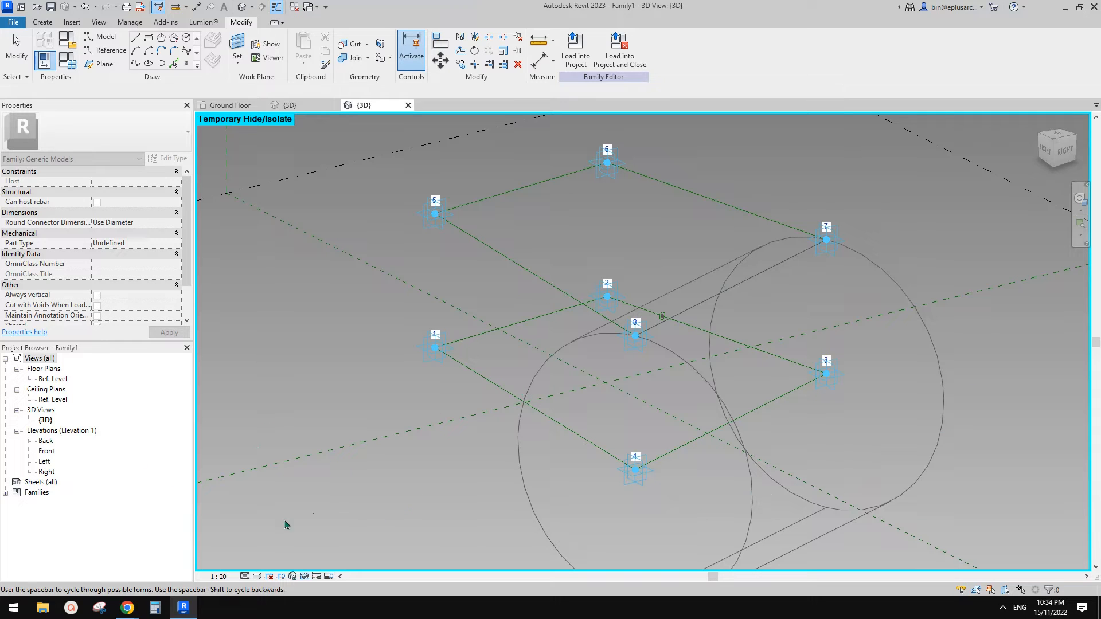
pyautogui.scroll(-8, 489, 361)
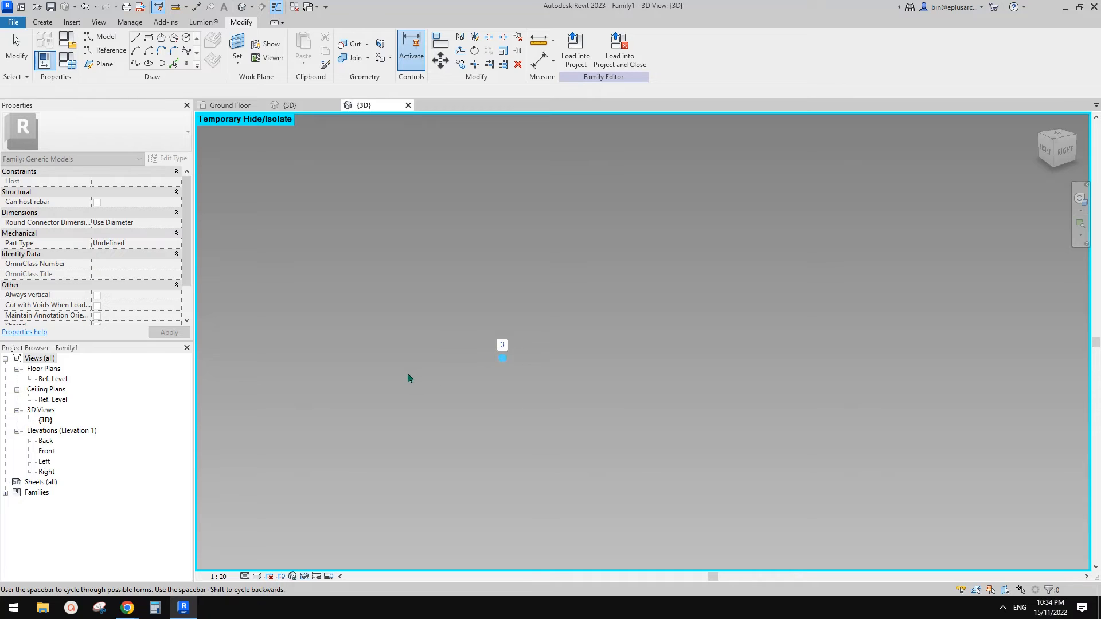
pyautogui.scroll(6, 410, 378)
pyautogui.moveTo(917, 316); pyautogui.dragTo(623, 388, button='middle')
pyautogui.scroll(4, 624, 389)
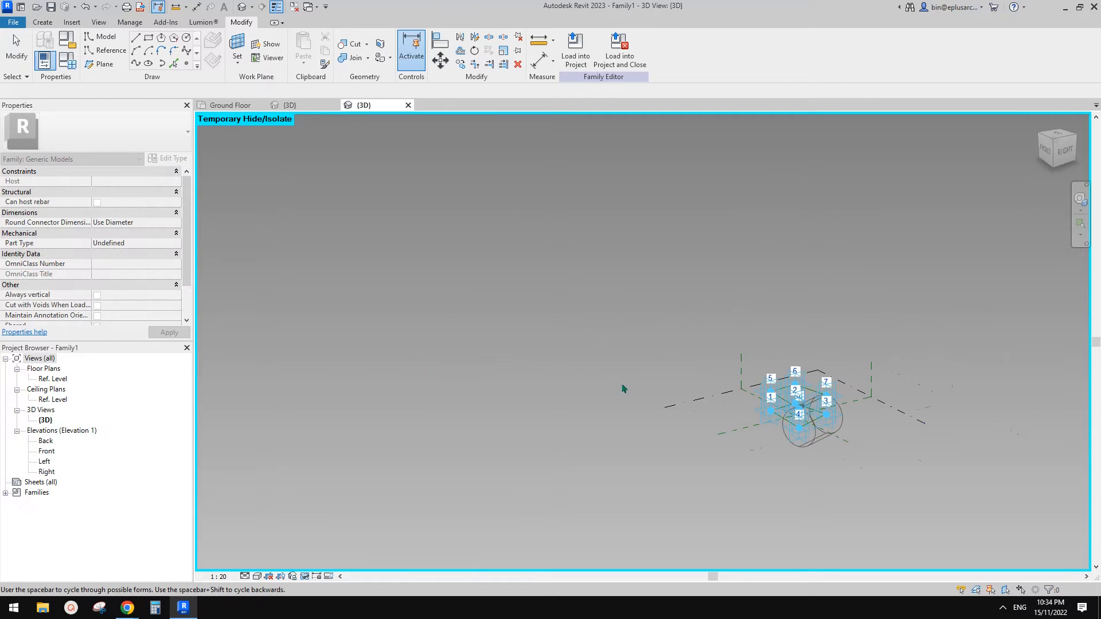
pyautogui.scroll(2, 624, 389)
pyautogui.moveTo(691, 384); pyautogui.dragTo(515, 365, button='middle')
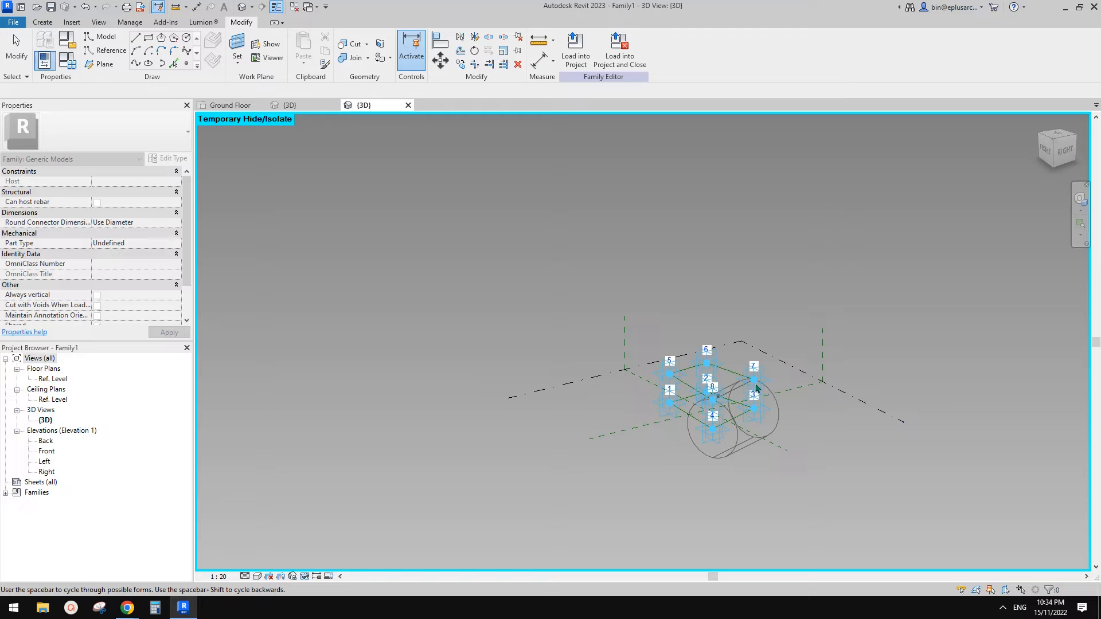
pyautogui.scroll(2, 617, 440)
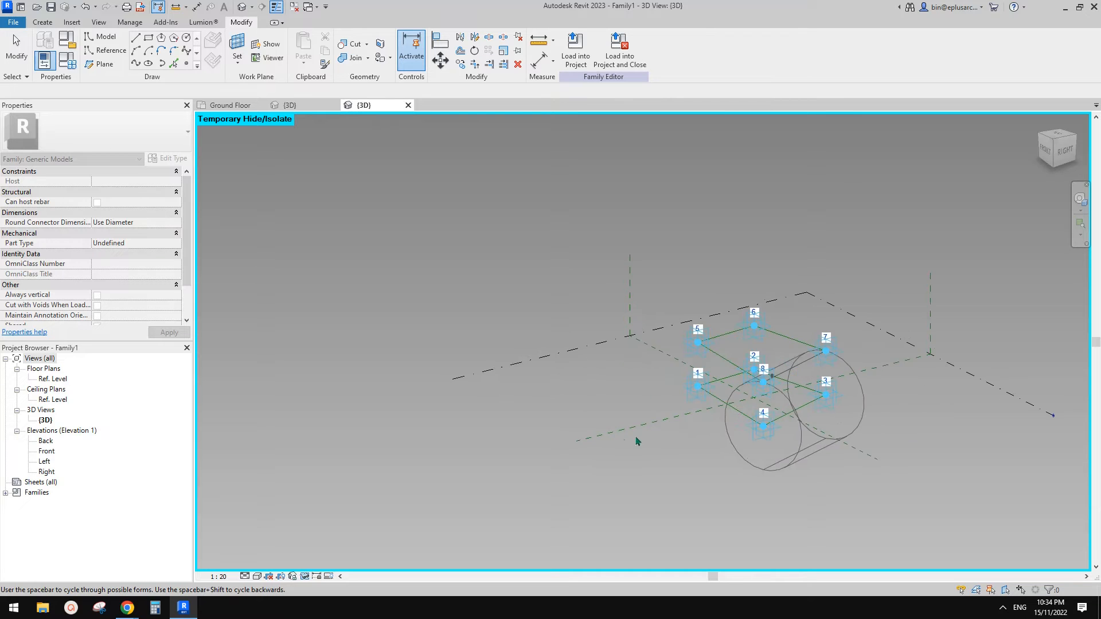
pyautogui.moveTo(639, 442); pyautogui.dragTo(504, 456, button='middle')
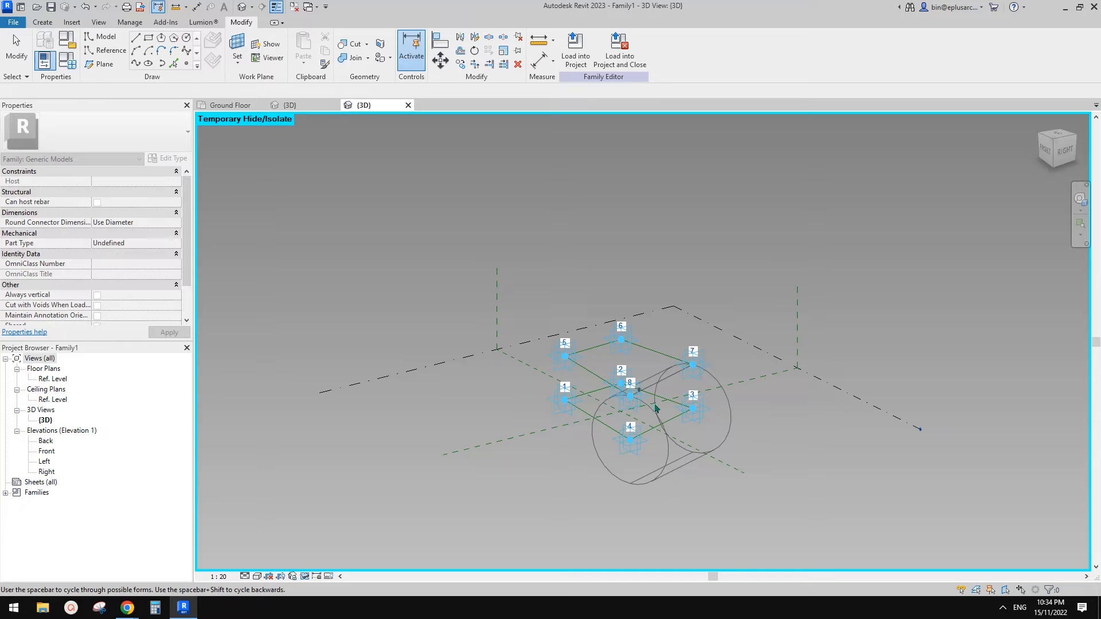
pyautogui.scroll(1, 657, 409)
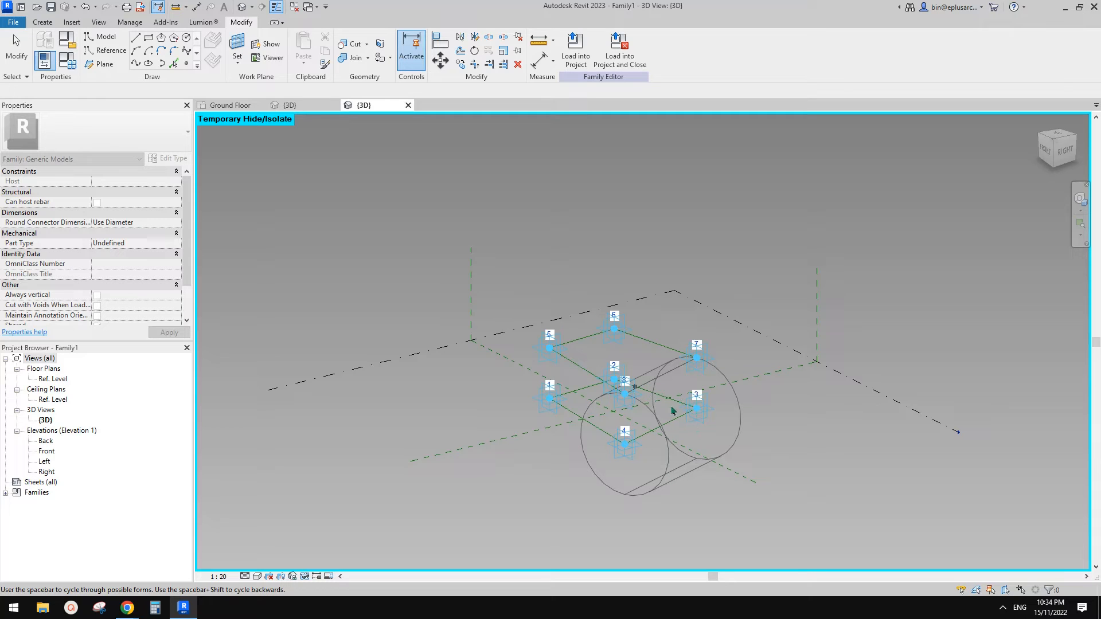
pyautogui.moveTo(622, 439); pyautogui.dragTo(620, 441, button='middle')
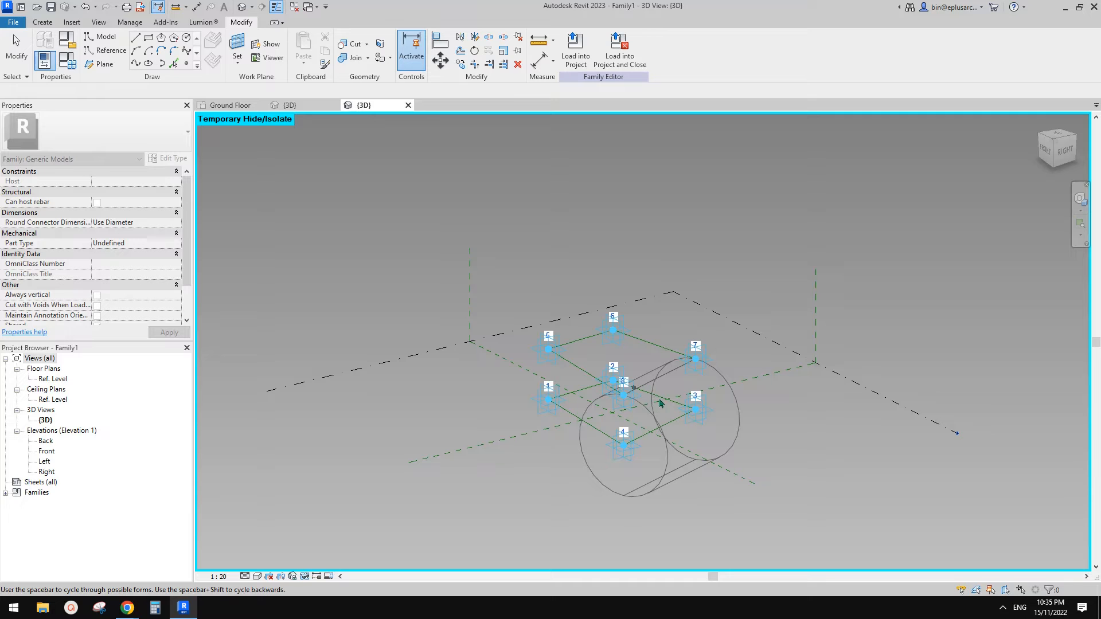
pyautogui.scroll(2, 660, 403)
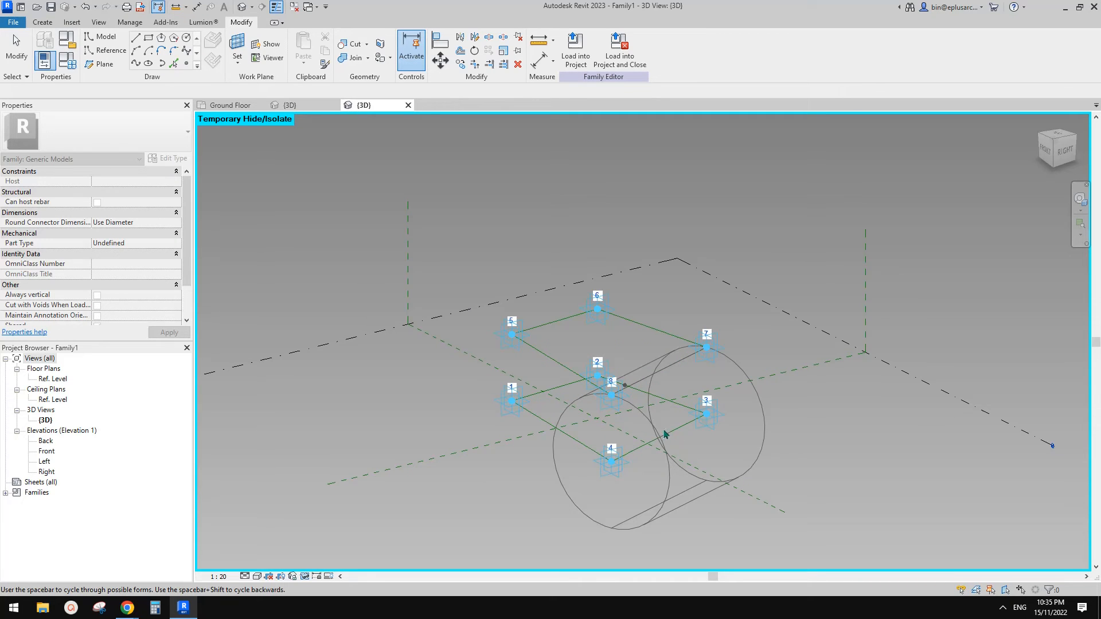
pyautogui.scroll(-2, 689, 426)
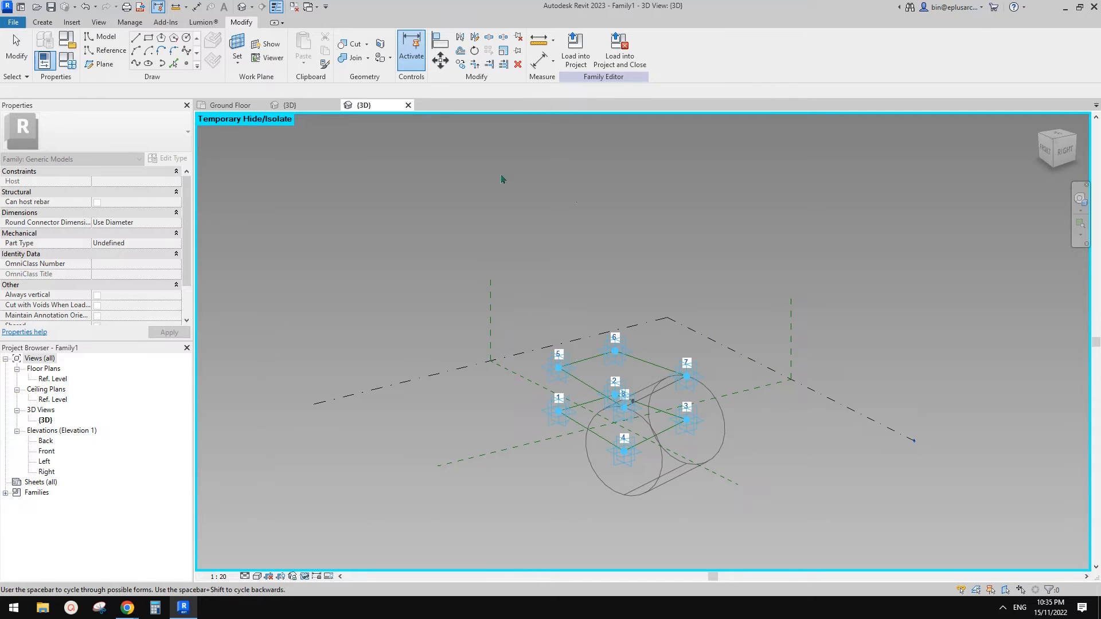
pyautogui.press('Escape')
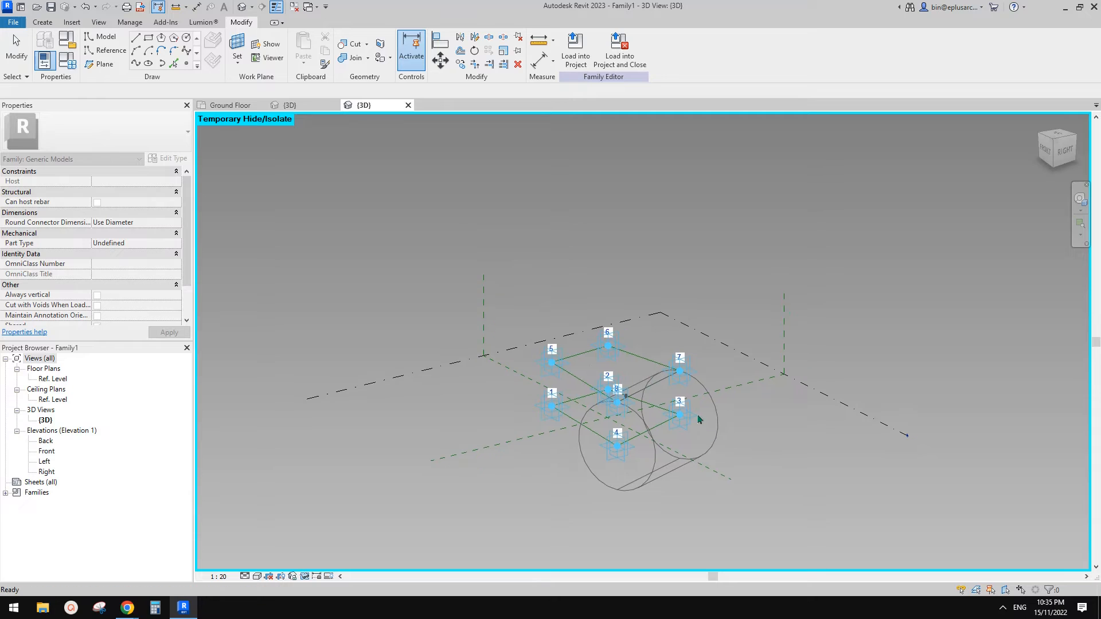
pyautogui.scroll(5, 659, 396)
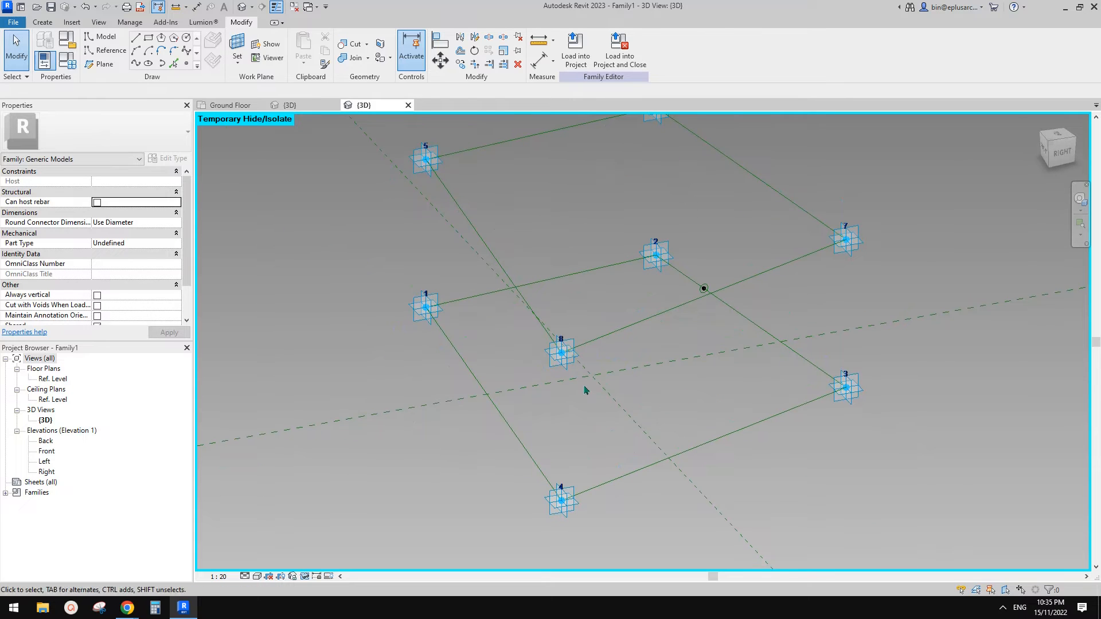
pyautogui.click(561, 352)
pyautogui.keyDown('ctrl'); pyautogui.click(561, 500); pyautogui.keyUp('ctrl')
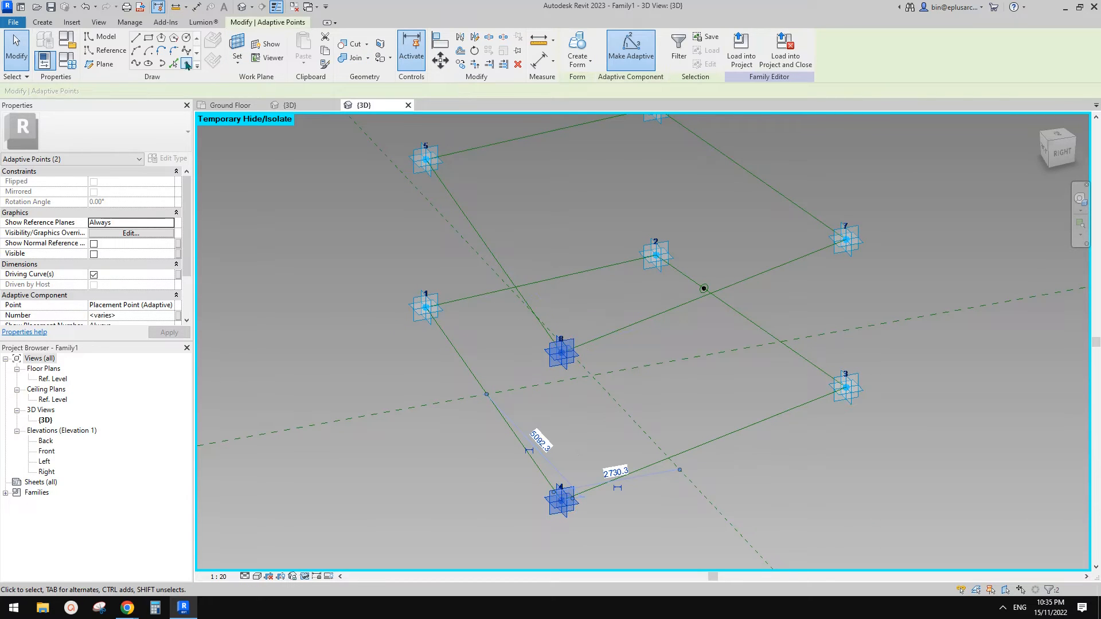
pyautogui.click(135, 37)
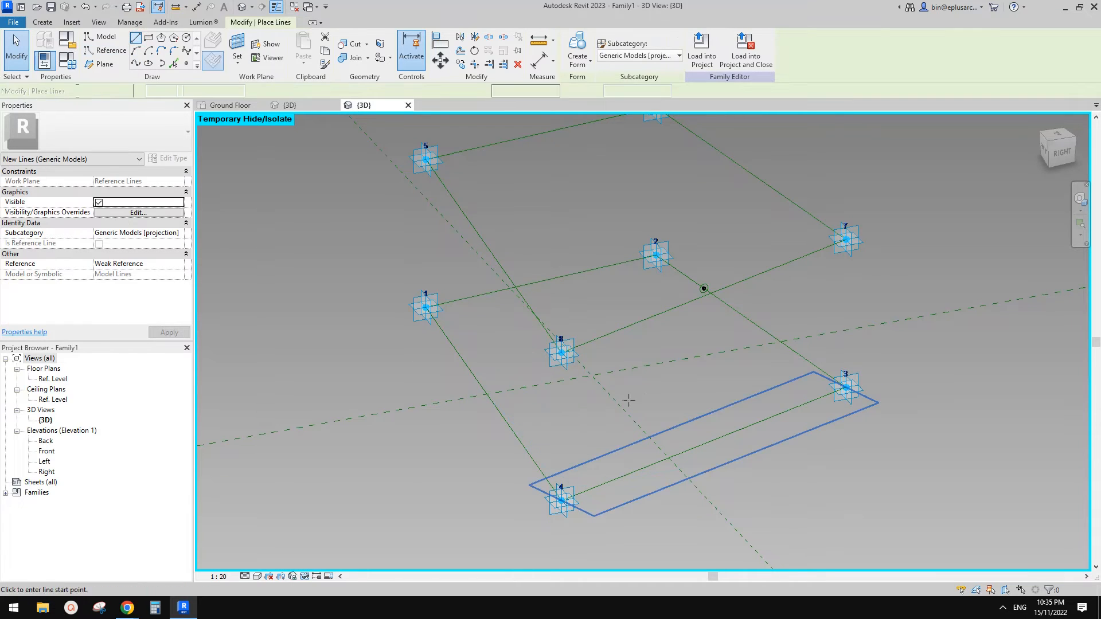
pyautogui.press('Escape')
# Connect adaptive points 8 and 4 with a Spline Through Points line.
pyautogui.click(566, 360)
pyautogui.keyDown('ctrl'); pyautogui.click(567, 511); pyautogui.keyUp('ctrl')
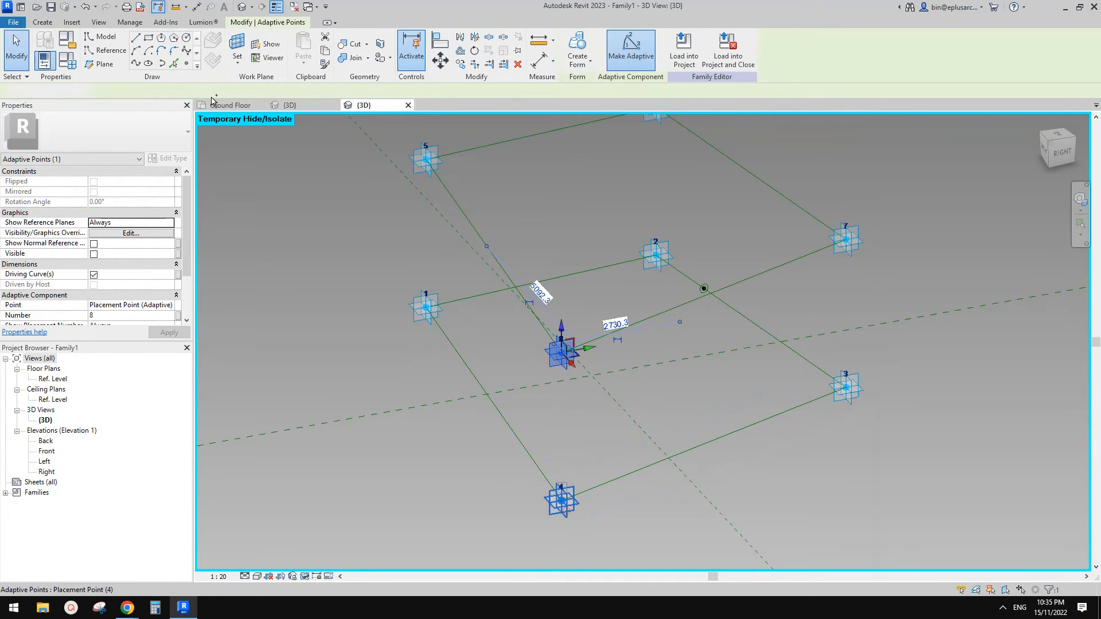
pyautogui.click(135, 63)
# Connect adaptive points 7 and 3 with a Spline Through Points line and convert both vertical lines to reference lines.
pyautogui.click(846, 239)
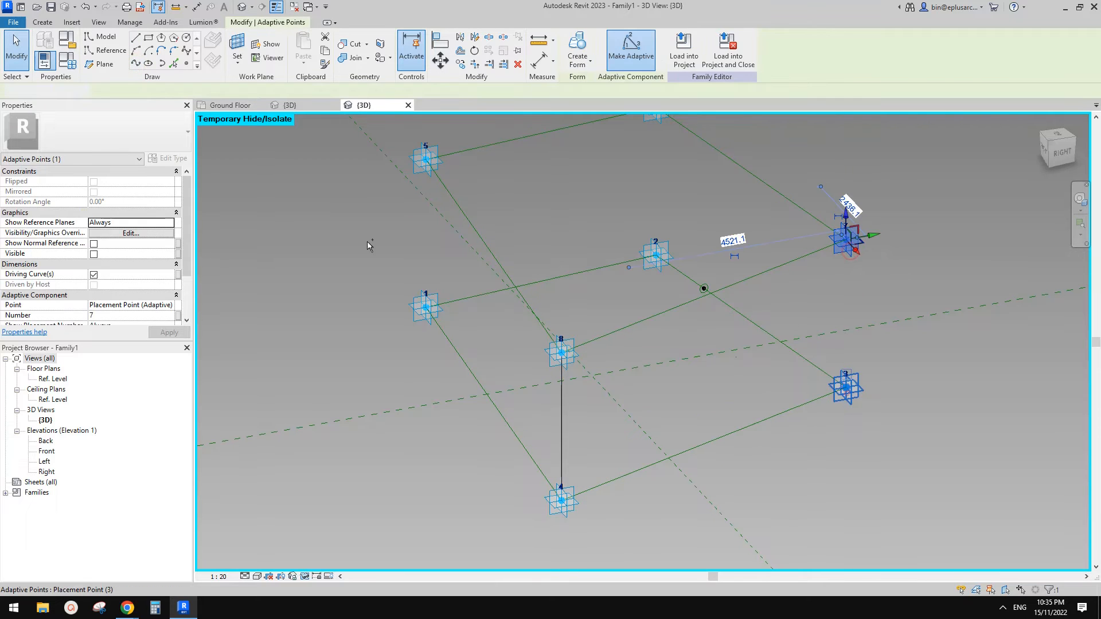
pyautogui.keyDown('ctrl'); pyautogui.click(845, 387); pyautogui.keyUp('ctrl')
pyautogui.click(135, 63)
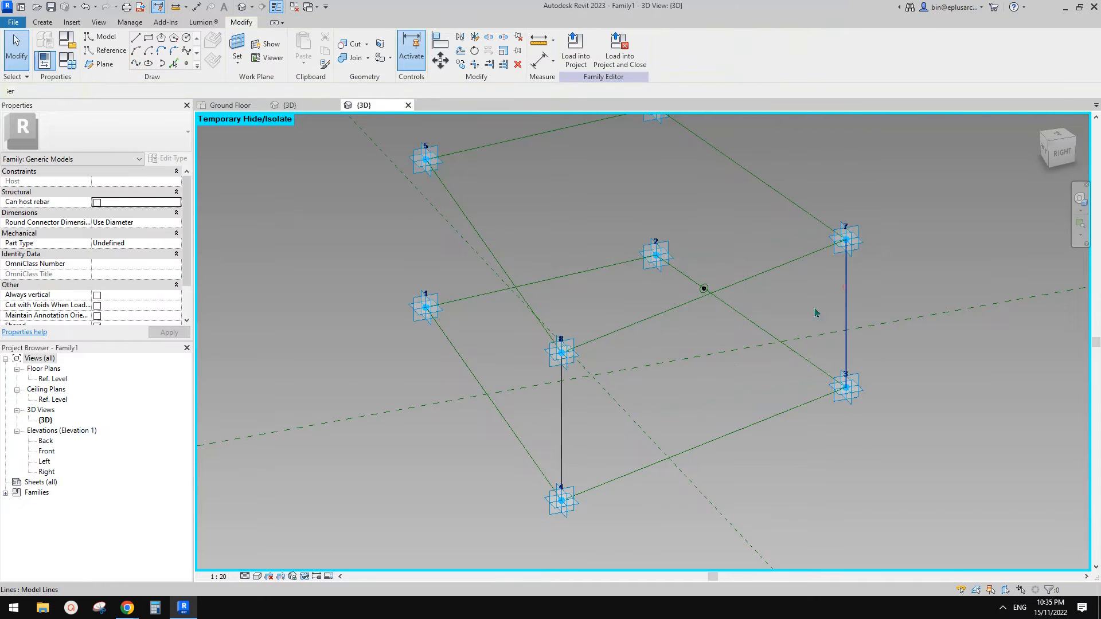
pyautogui.keyDown('ctrl'); pyautogui.click(562, 410); pyautogui.keyUp('ctrl')
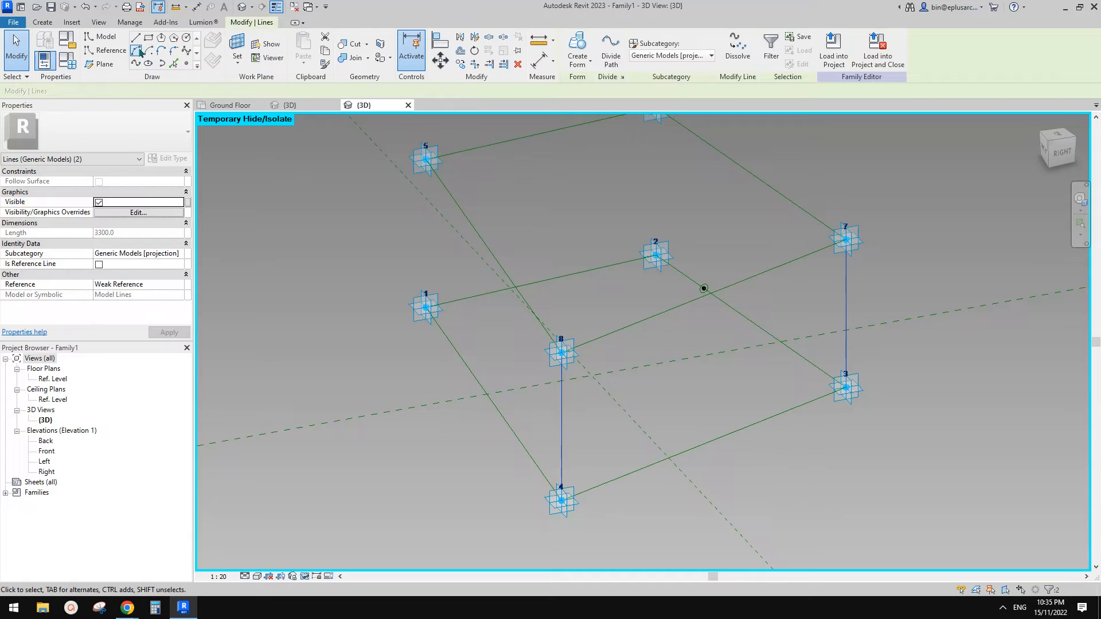
pyautogui.click(98, 265)
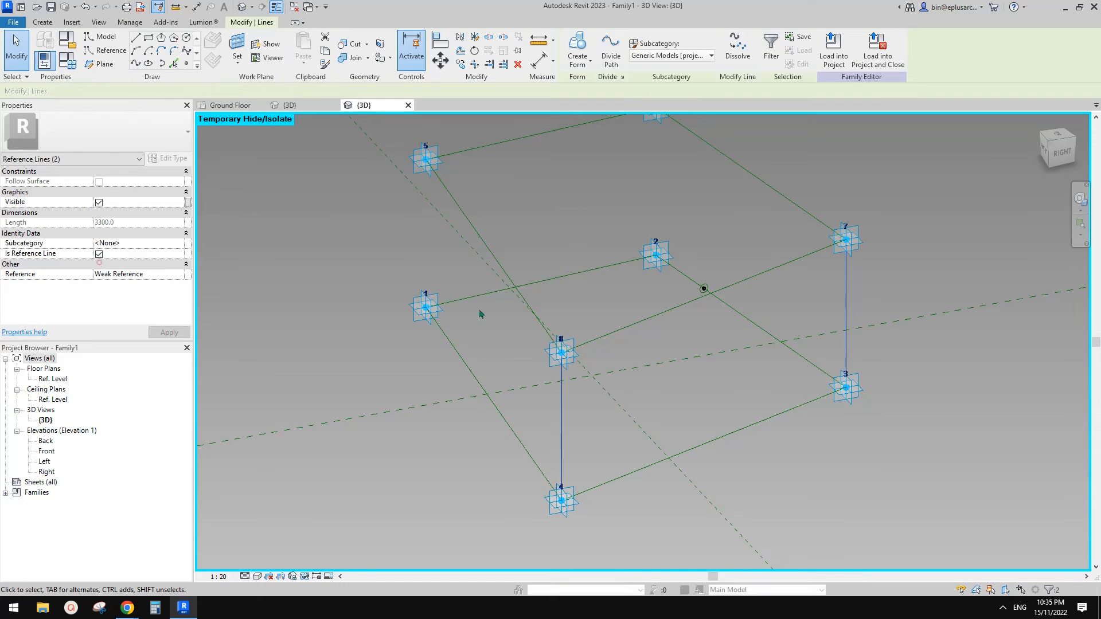
# Create a form from the four reference lines joining points 3, 4, 8 and 7, and delete its outer face to leave a flat panel.
pyautogui.keyDown('ctrl'); pyautogui.click(654, 315); pyautogui.keyUp('ctrl')
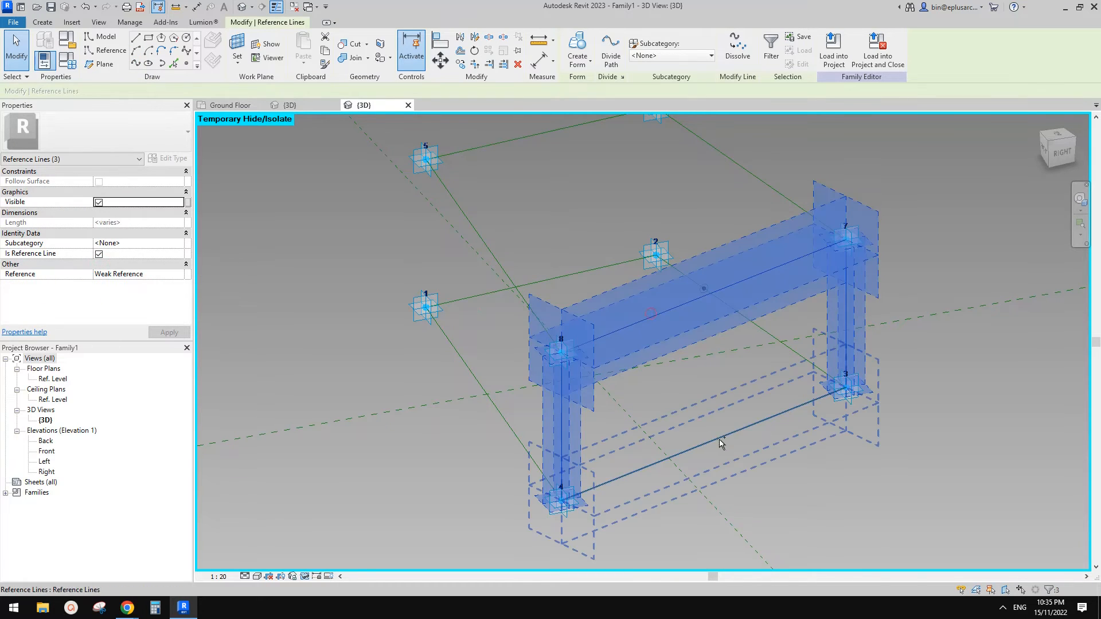
pyautogui.keyDown('ctrl'); pyautogui.click(720, 439); pyautogui.keyUp('ctrl')
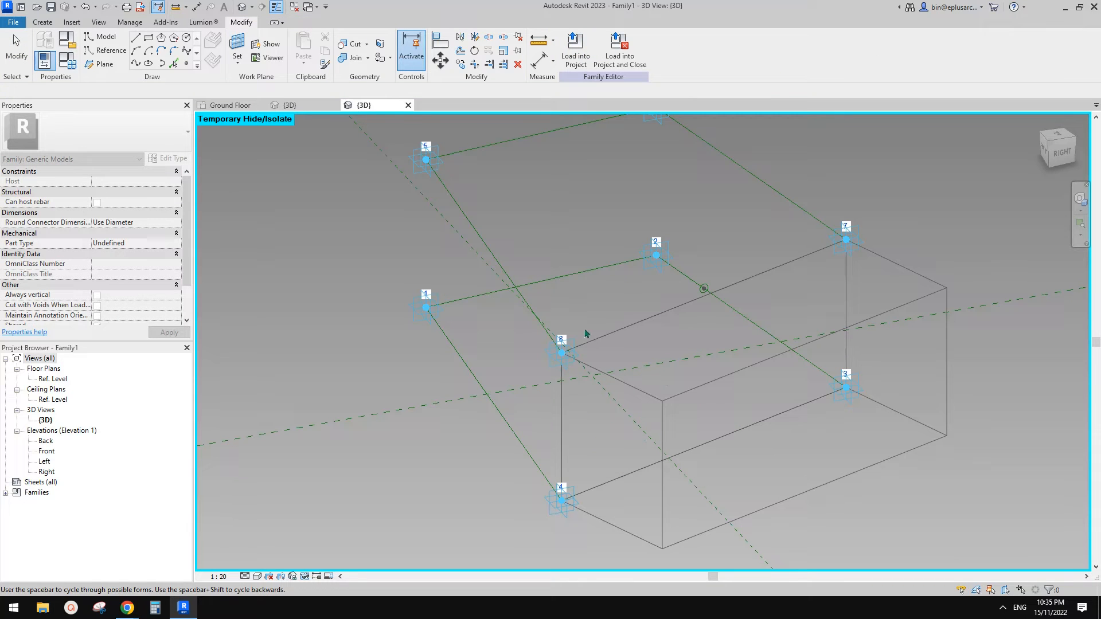
pyautogui.keyDown('shift'); pyautogui.moveTo(577, 428); pyautogui.dragTo(325, 427, button='middle'); pyautogui.keyUp('shift')
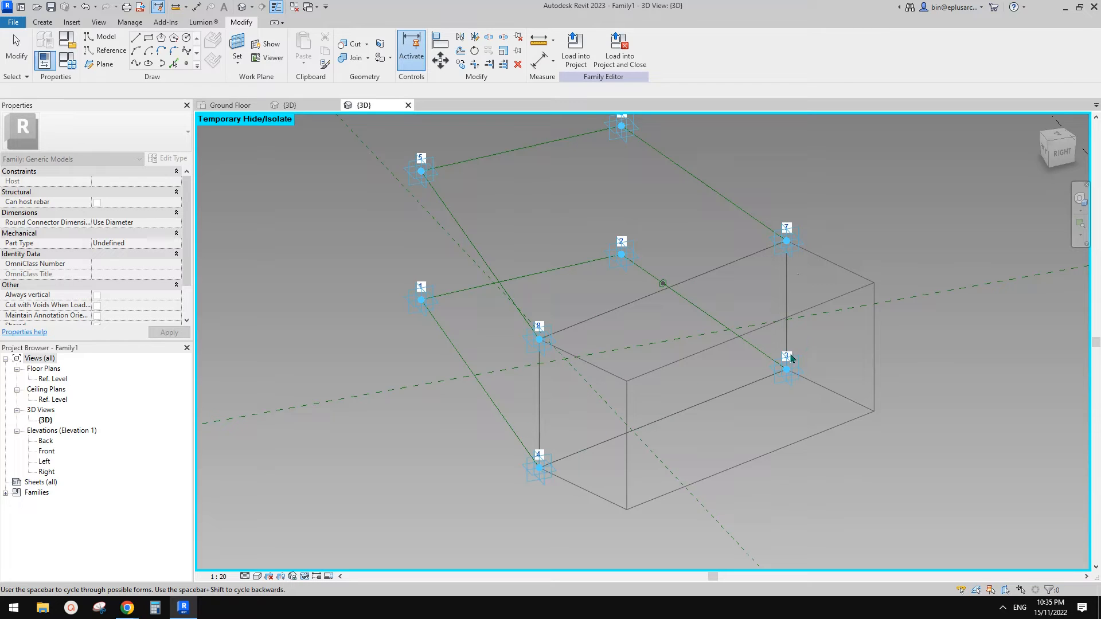
pyautogui.moveTo(894, 410); pyautogui.dragTo(814, 404, button='middle')
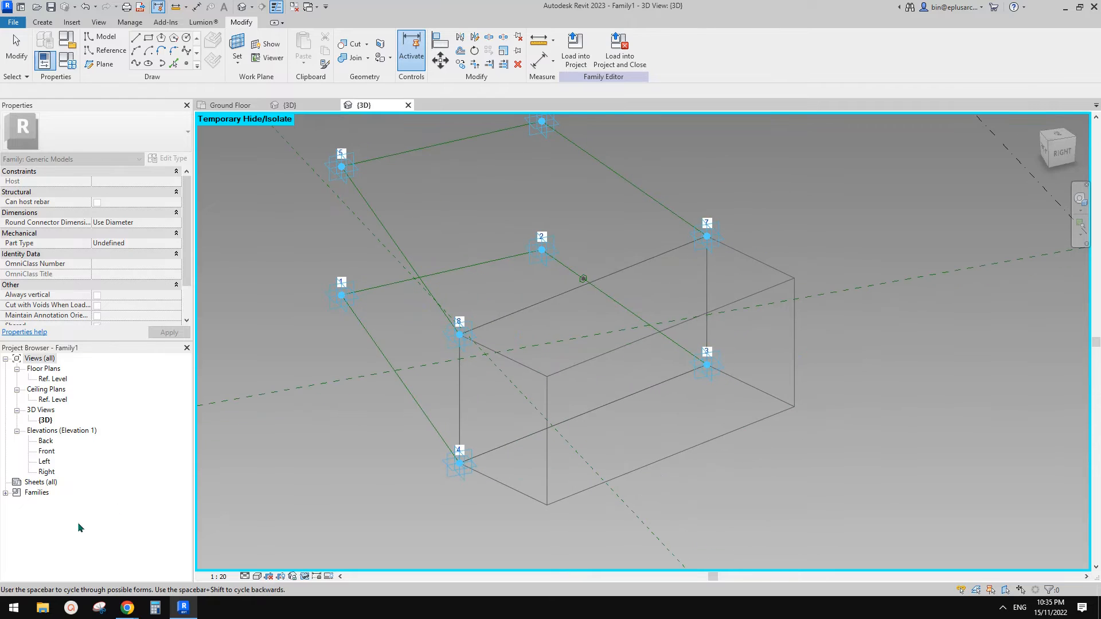
pyautogui.click(945, 365)
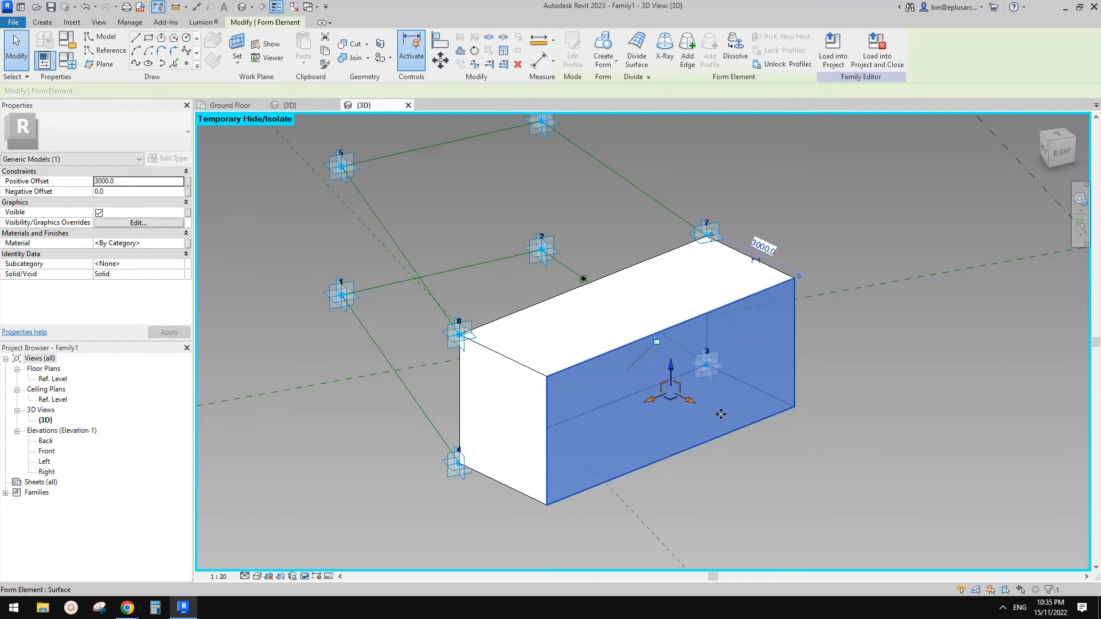
pyautogui.press('Delete')
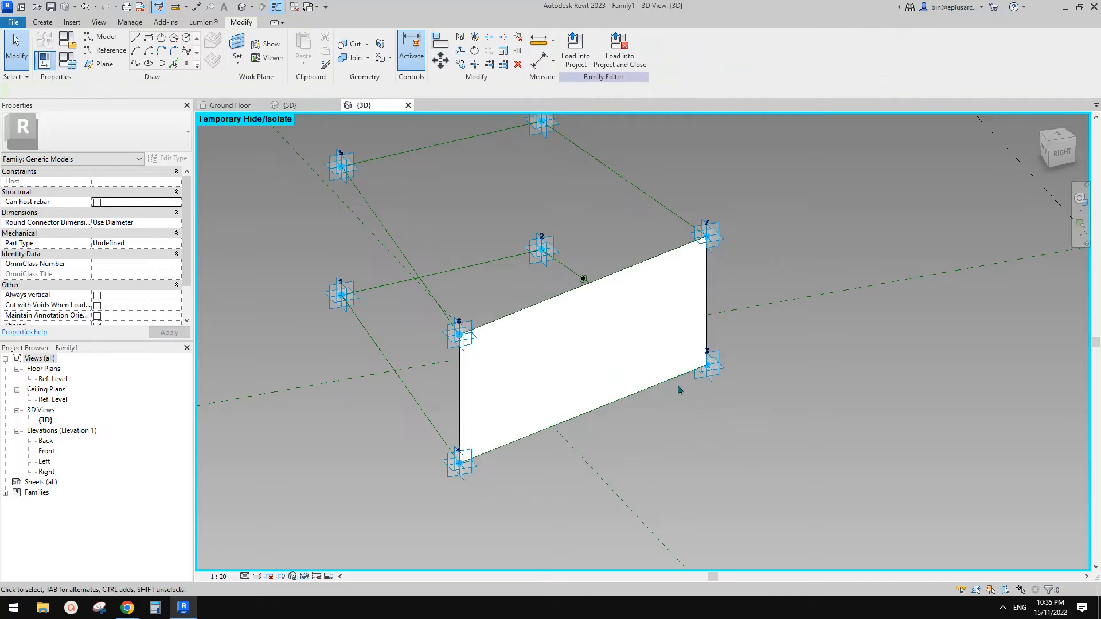
pyautogui.click(627, 344)
pyautogui.moveTo(671, 352); pyautogui.dragTo(786, 350, button='middle')
pyautogui.press('Escape')
pyautogui.scroll(-3, 755, 347)
pyautogui.scroll(1, 617, 284)
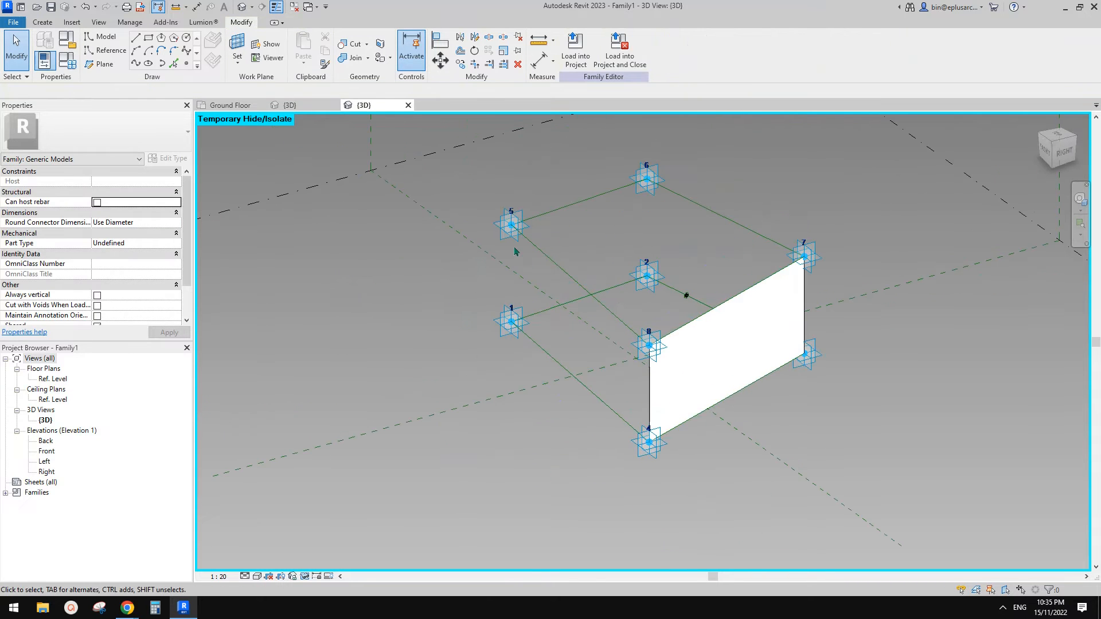
pyautogui.click(511, 228)
pyautogui.press('Escape')
pyautogui.keyDown('shift'); pyautogui.moveTo(635, 360); pyautogui.dragTo(690, 378, button='middle'); pyautogui.keyUp('shift')
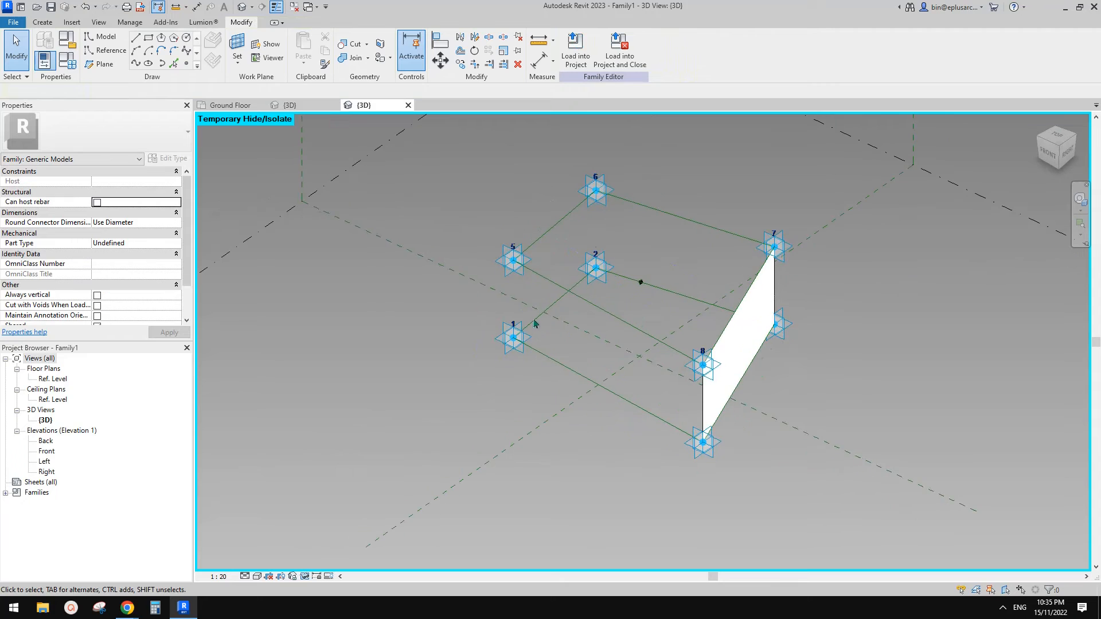
pyautogui.scroll(2, 633, 301)
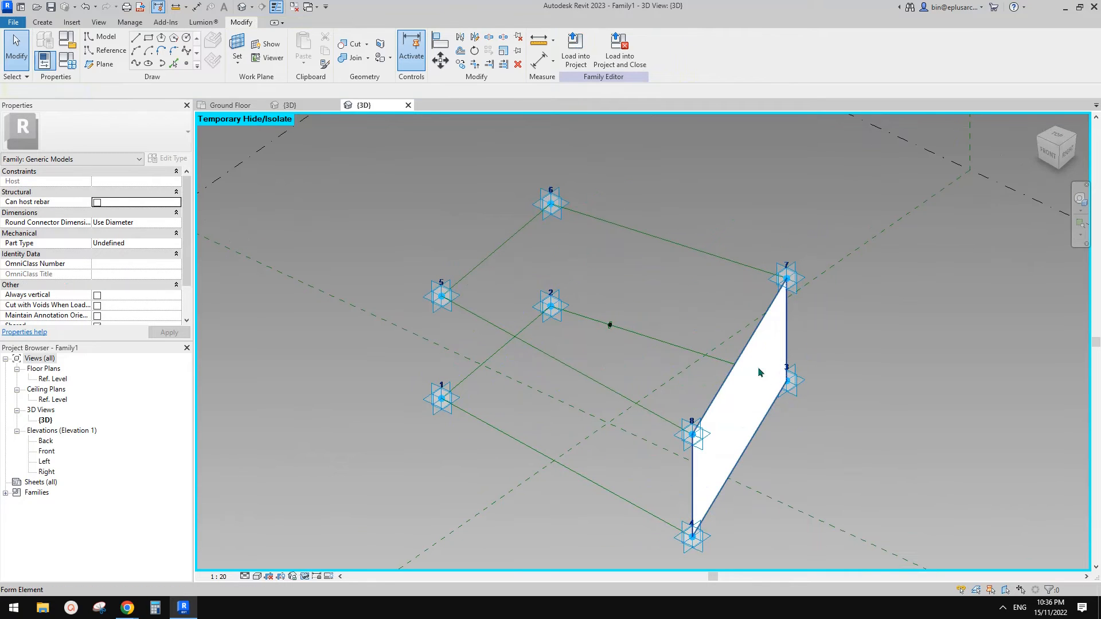
pyautogui.press('Tab')
pyautogui.click(593, 320)
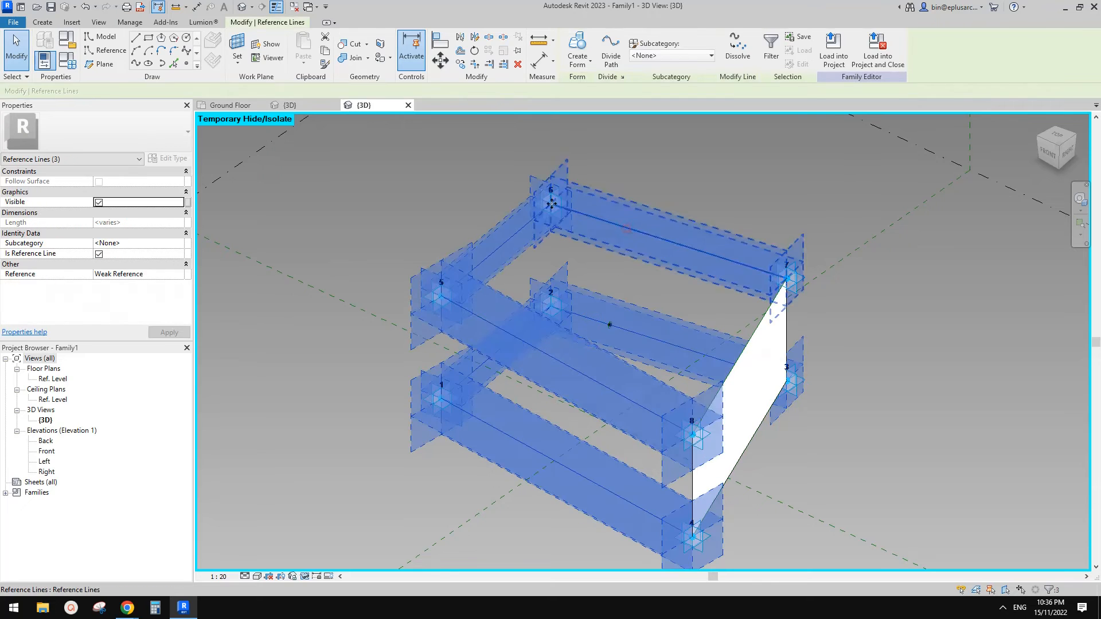
pyautogui.press('Escape')
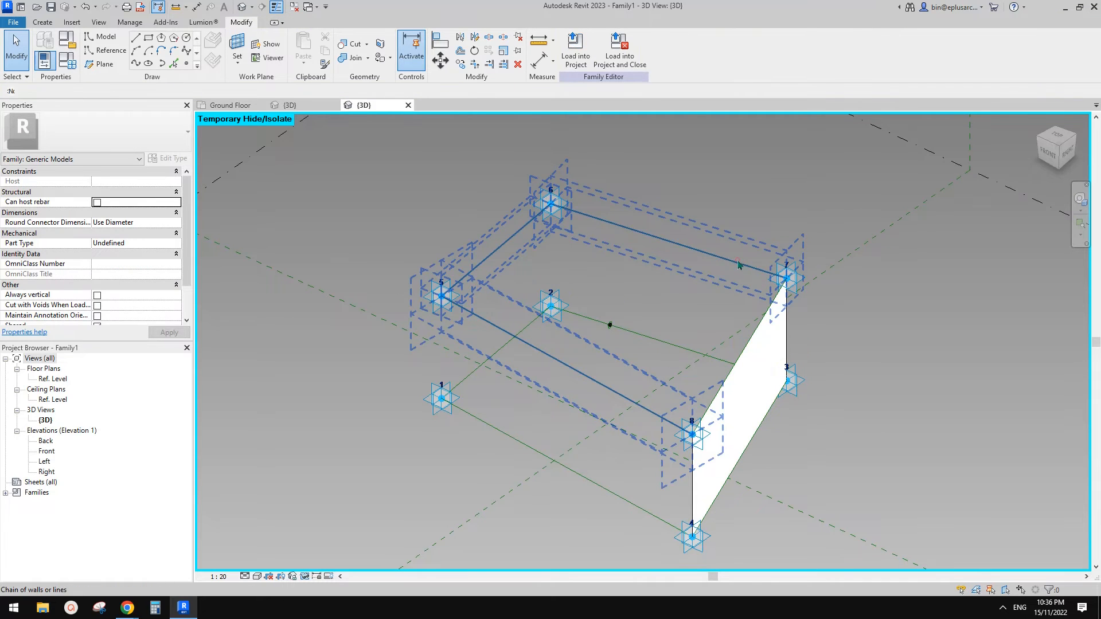
# Create a surface form between the upper reference line chain 8-5-6-7 and the lower chain 4-1-2-3.
pyautogui.click(739, 265)
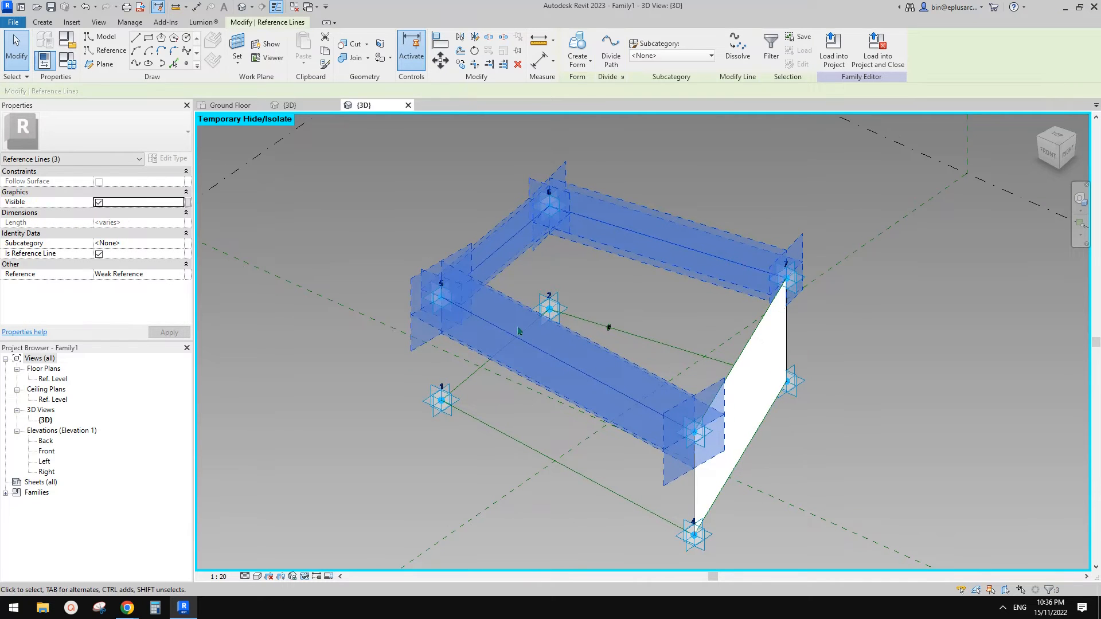
pyautogui.press('Tab')
pyautogui.keyDown('ctrl'); pyautogui.click(532, 450); pyautogui.keyUp('ctrl')
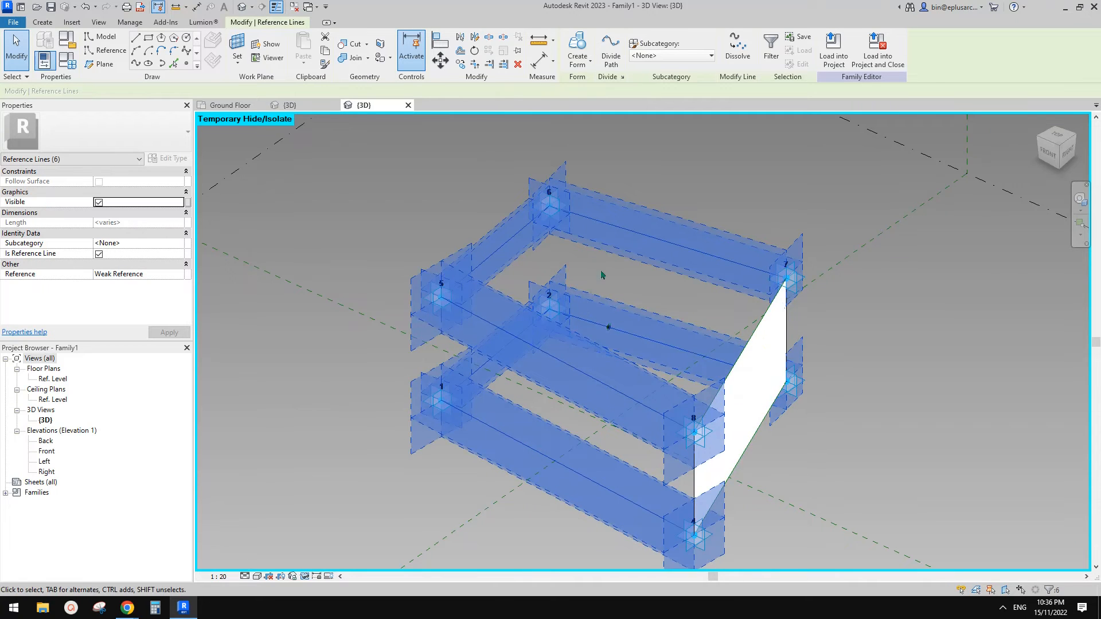
pyautogui.click(577, 49)
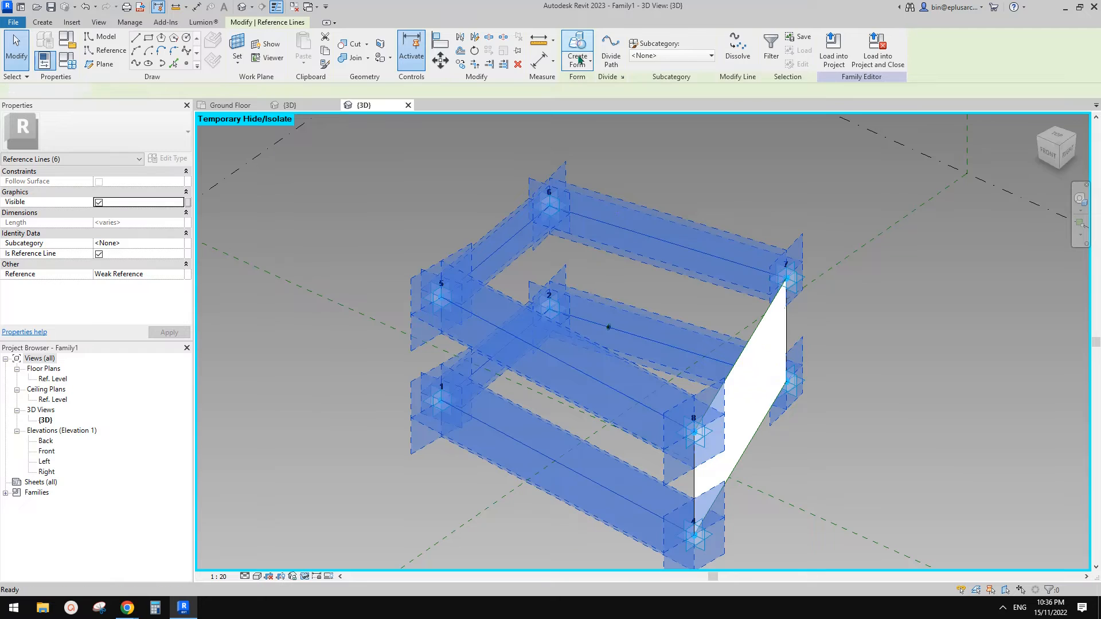
pyautogui.click(653, 285)
pyautogui.click(881, 331)
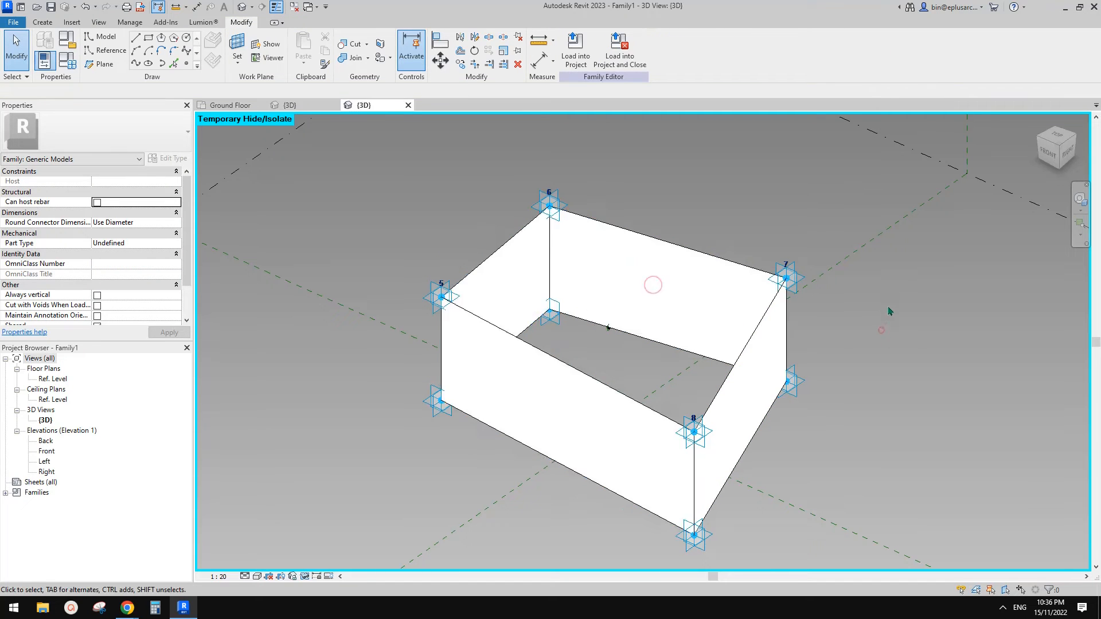
# Set the material of the two panel surface forms to glass.
pyautogui.keyDown('shift'); pyautogui.moveTo(888, 309); pyautogui.dragTo(798, 306, button='middle'); pyautogui.keyUp('shift')
pyautogui.click(732, 308)
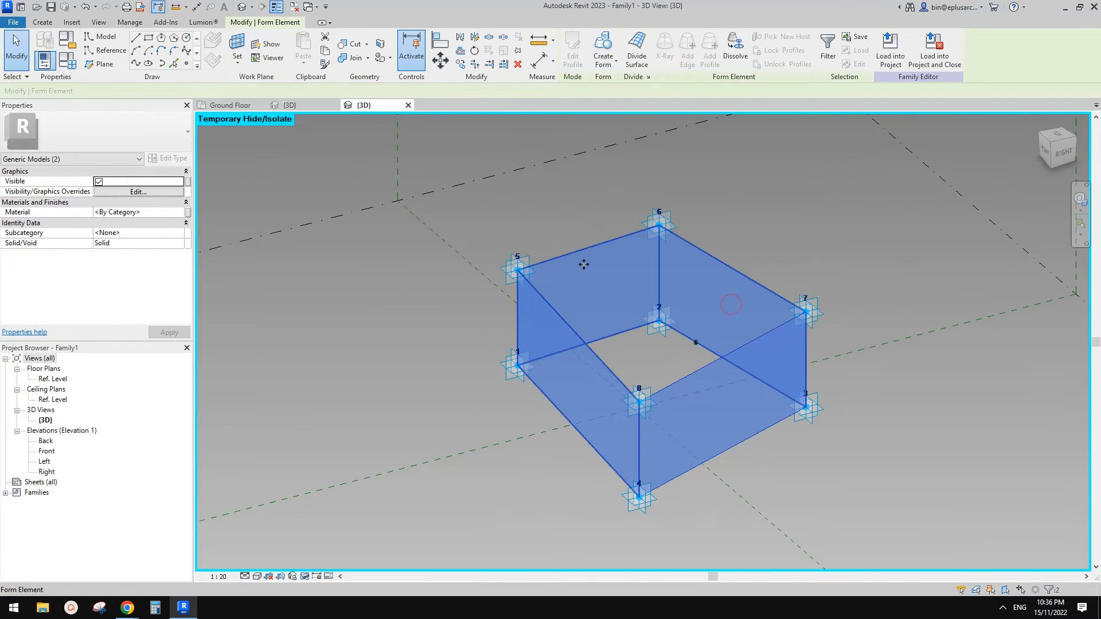
pyautogui.click(166, 213)
pyautogui.write('gl')
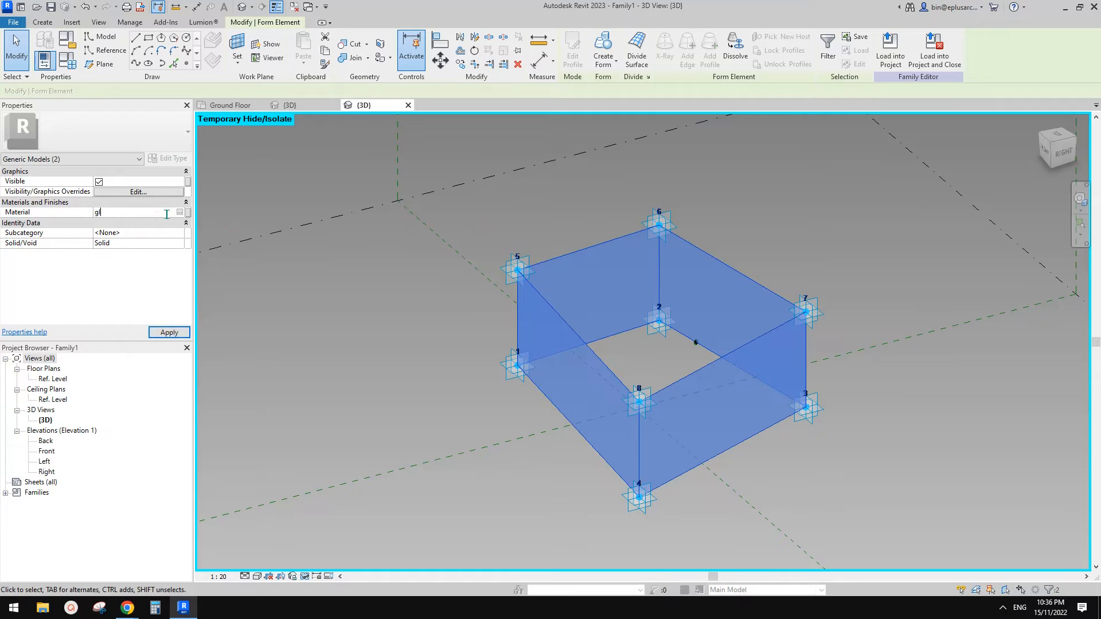
pyautogui.keyDown('shift'); pyautogui.moveTo(418, 273); pyautogui.dragTo(439, 274, button='middle'); pyautogui.keyUp('shift')
pyautogui.click(909, 305)
pyautogui.keyDown('shift'); pyautogui.moveTo(909, 305); pyautogui.dragTo(898, 337, button='middle'); pyautogui.keyUp('shift')
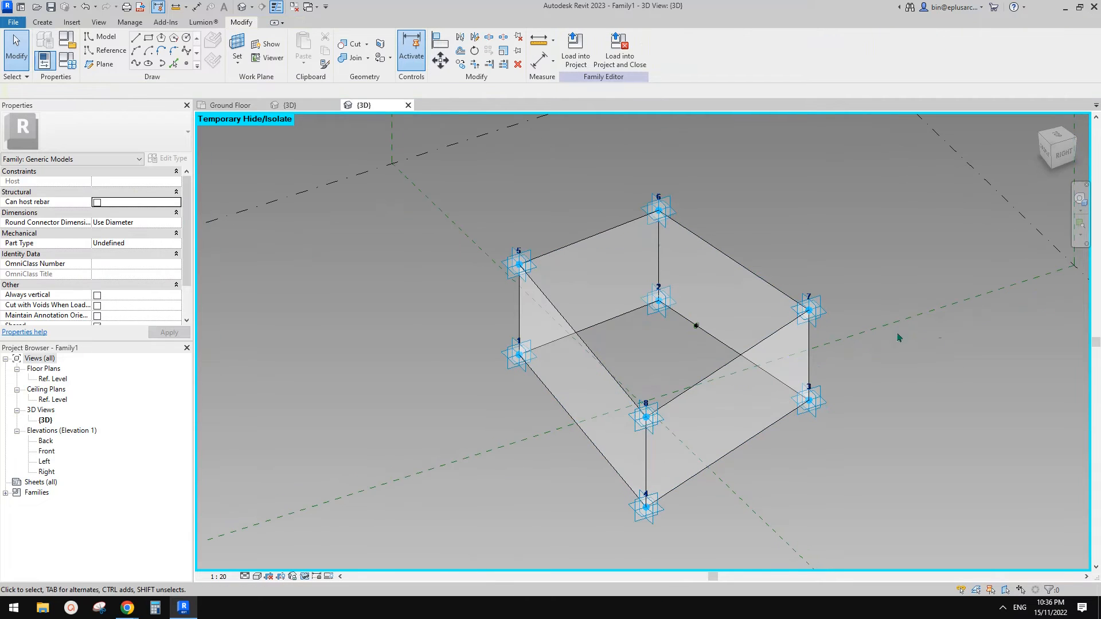
# Restore the temporarily hidden tube frame and load the updated family into Project2.
pyautogui.press('h')
pyautogui.press('r')
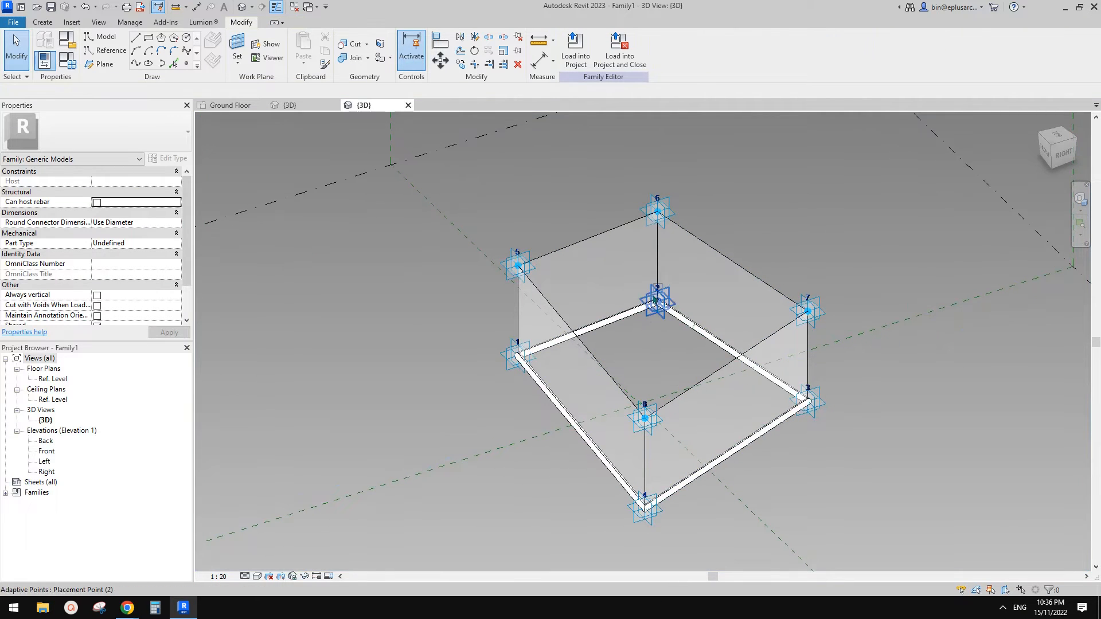
pyautogui.click(575, 45)
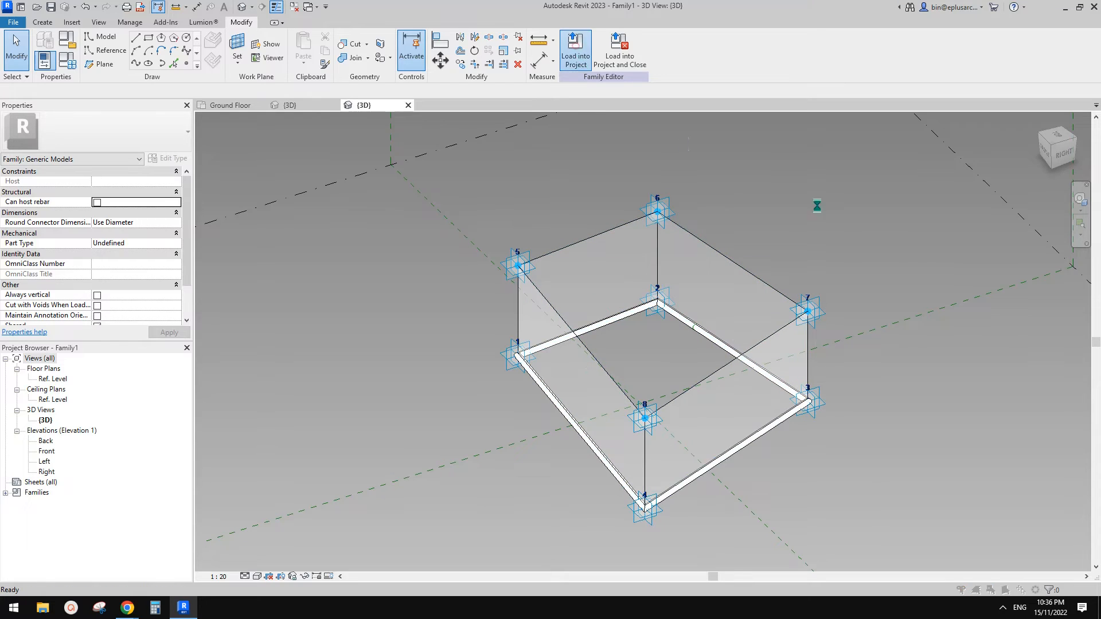
pyautogui.click(540, 270)
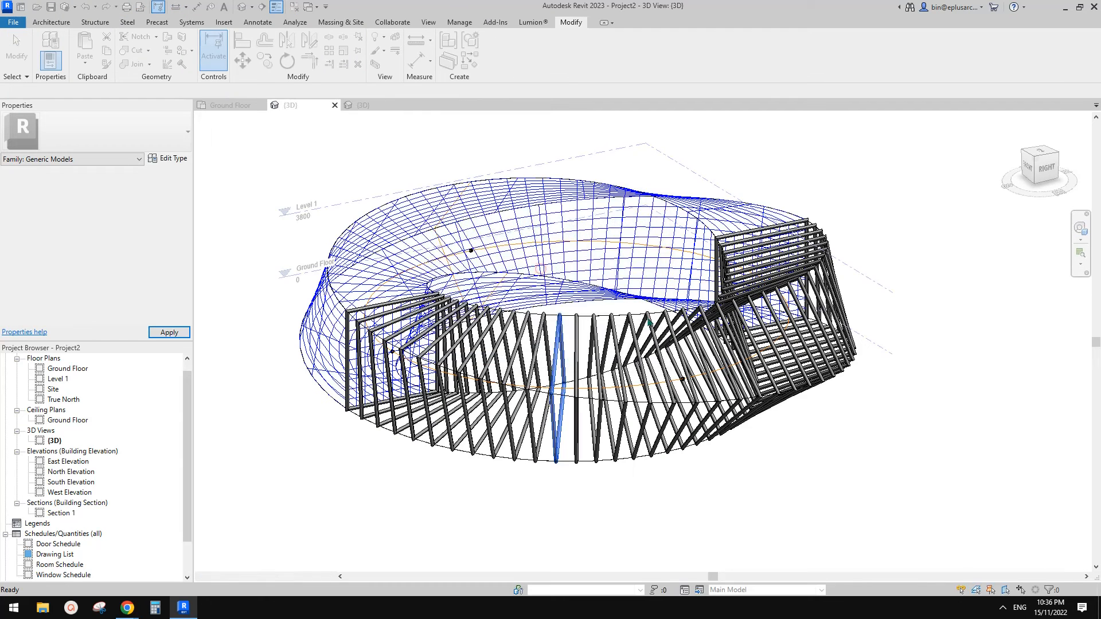
# Edit the ring mass in place and place a Family1 component, hosting its eight adaptive points on two neighbouring sets of divided-surface nodes.
pyautogui.click(505, 344)
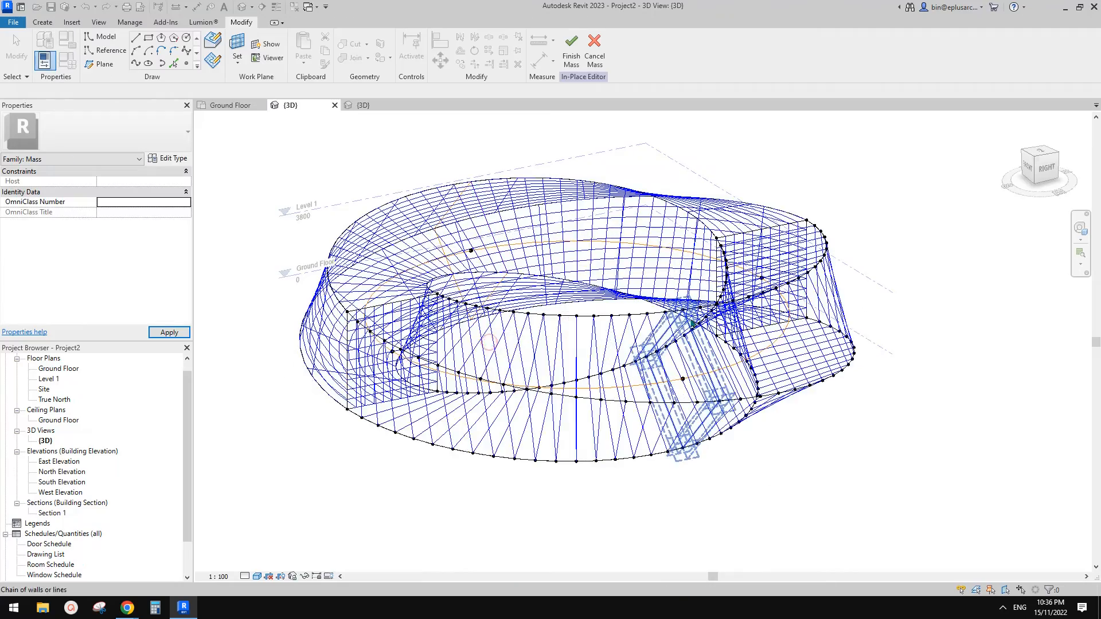
pyautogui.scroll(5, 648, 410)
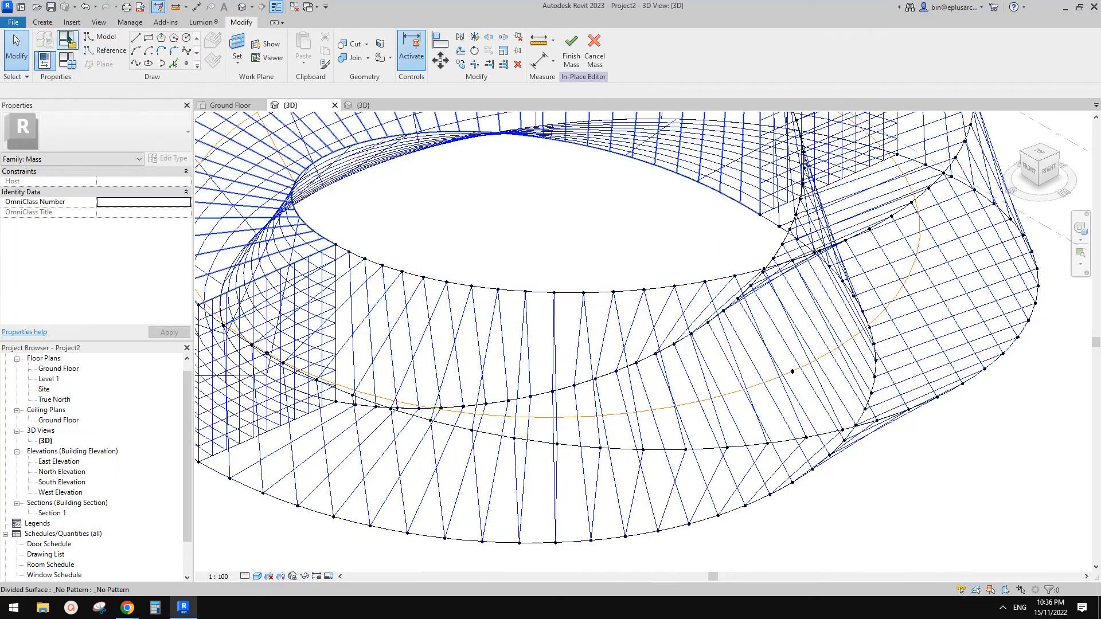
pyautogui.click(43, 22)
pyautogui.click(308, 45)
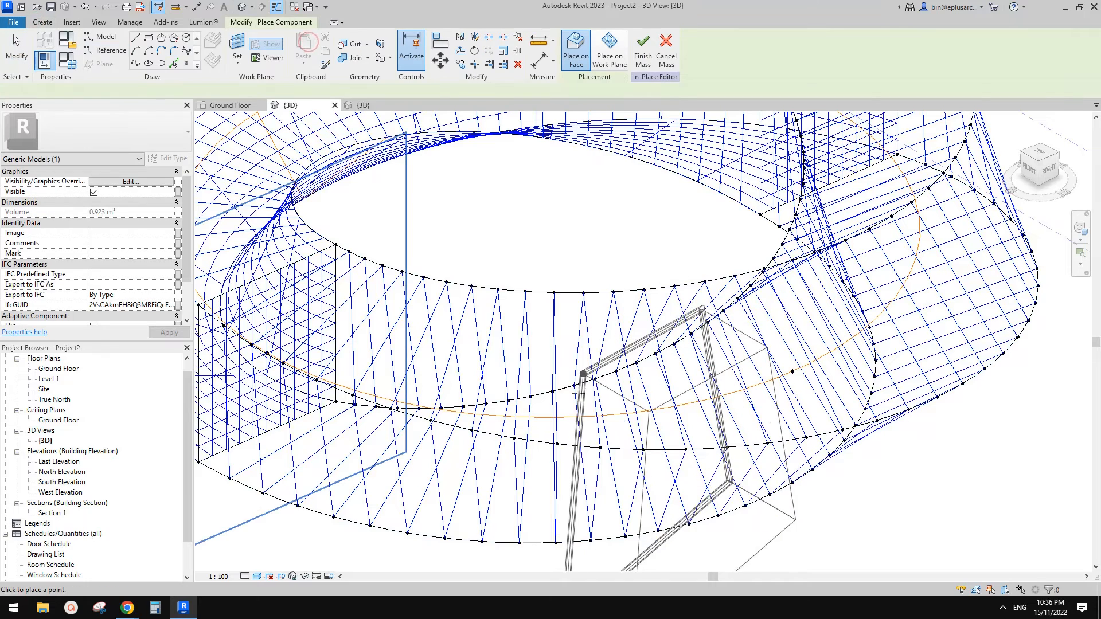
pyautogui.click(574, 386)
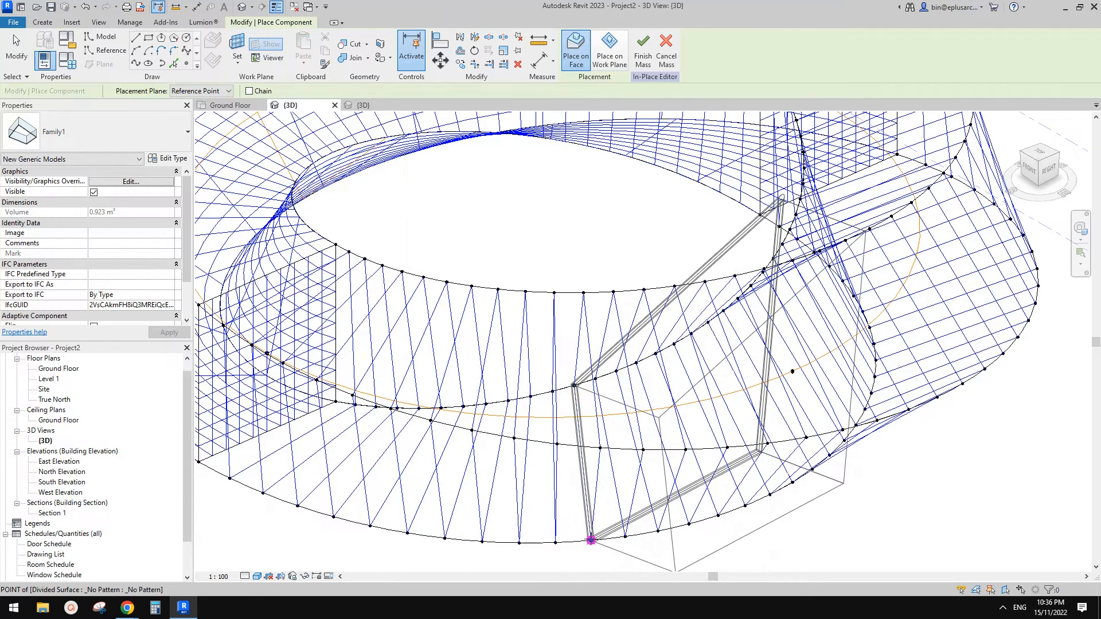
pyautogui.press('Escape')
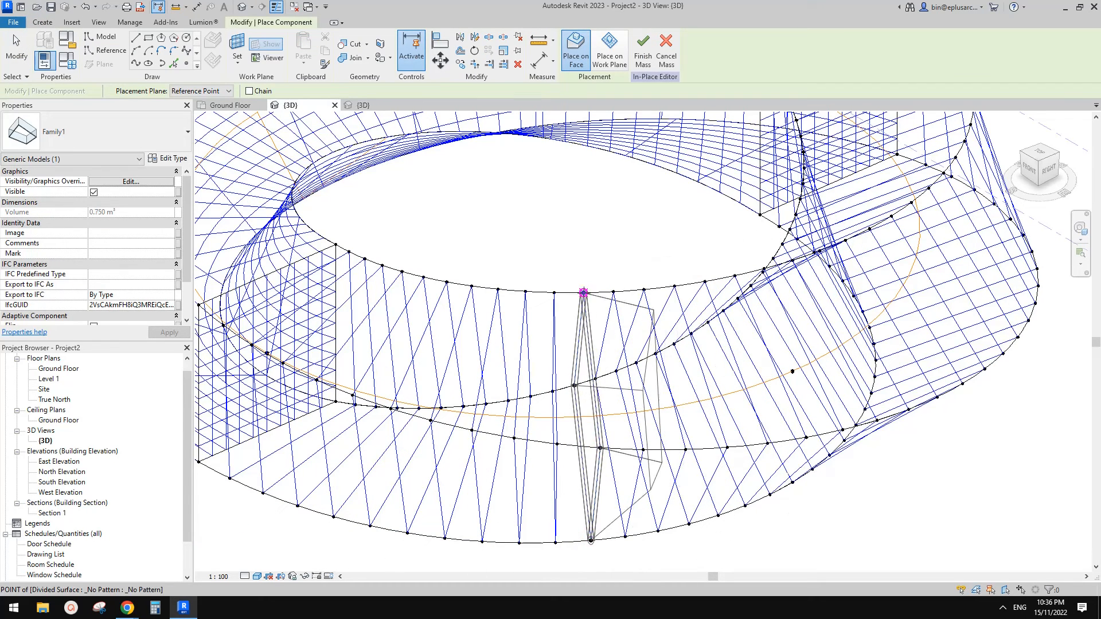
pyautogui.click(583, 294)
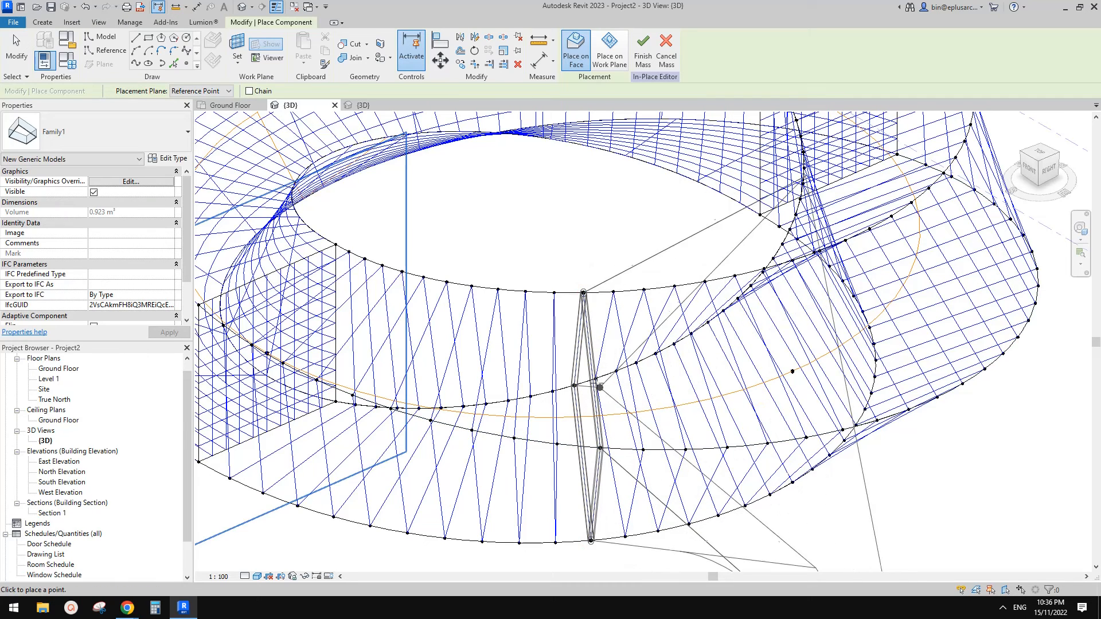
pyautogui.click(595, 378)
pyautogui.click(625, 536)
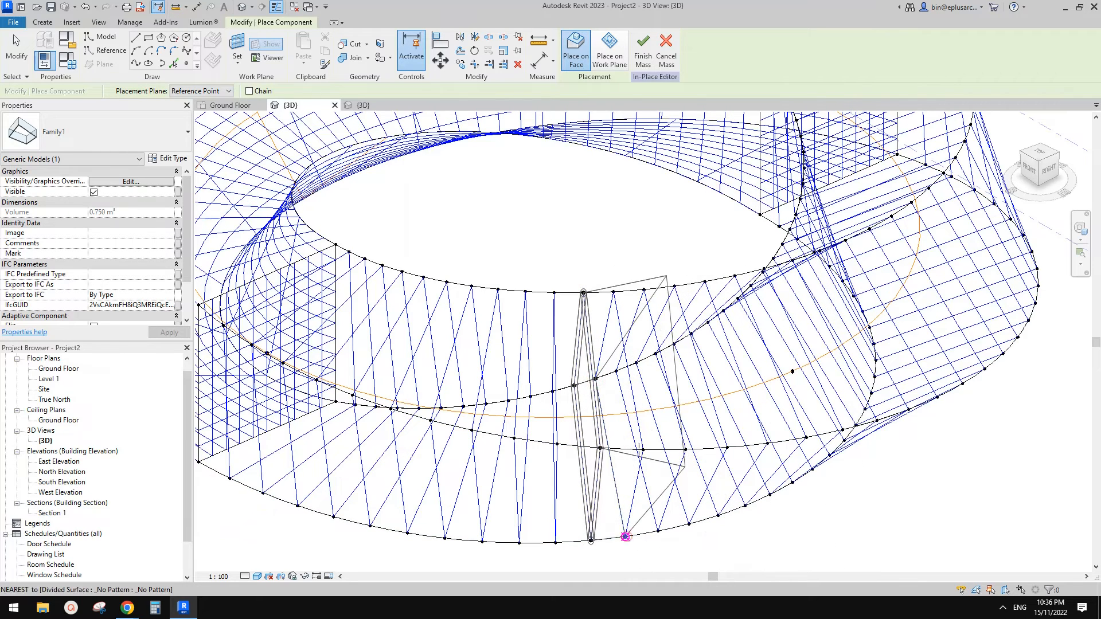
pyautogui.click(642, 450)
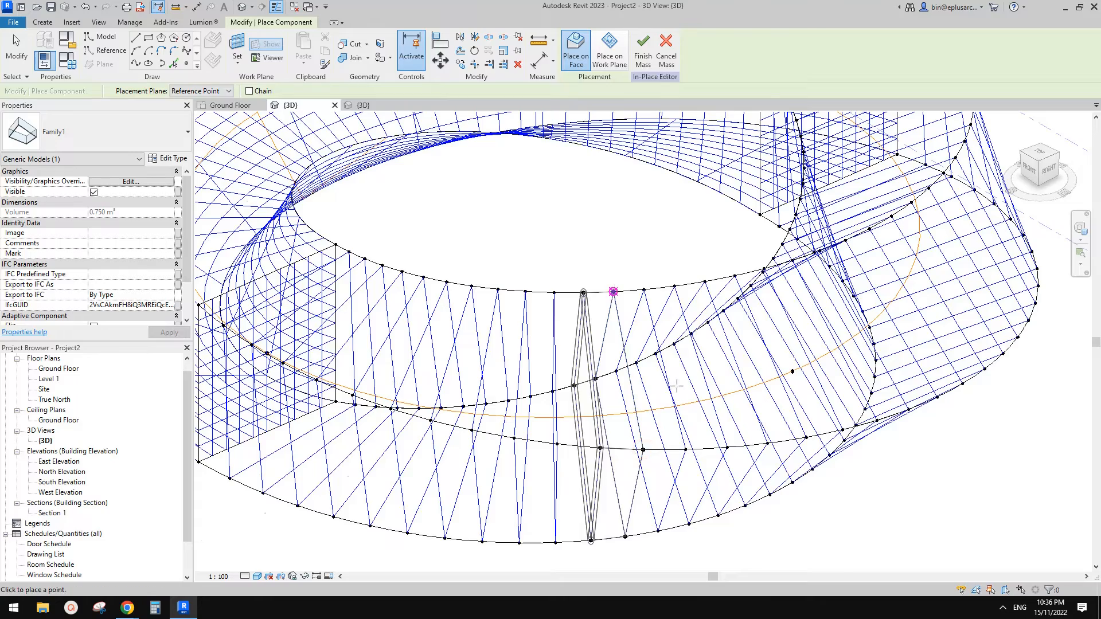
pyautogui.click(613, 293)
# Repeat the placed eight-point Family1 component along the divided surfaces of the ring mass.
pyautogui.press('Escape')
pyautogui.click(594, 351)
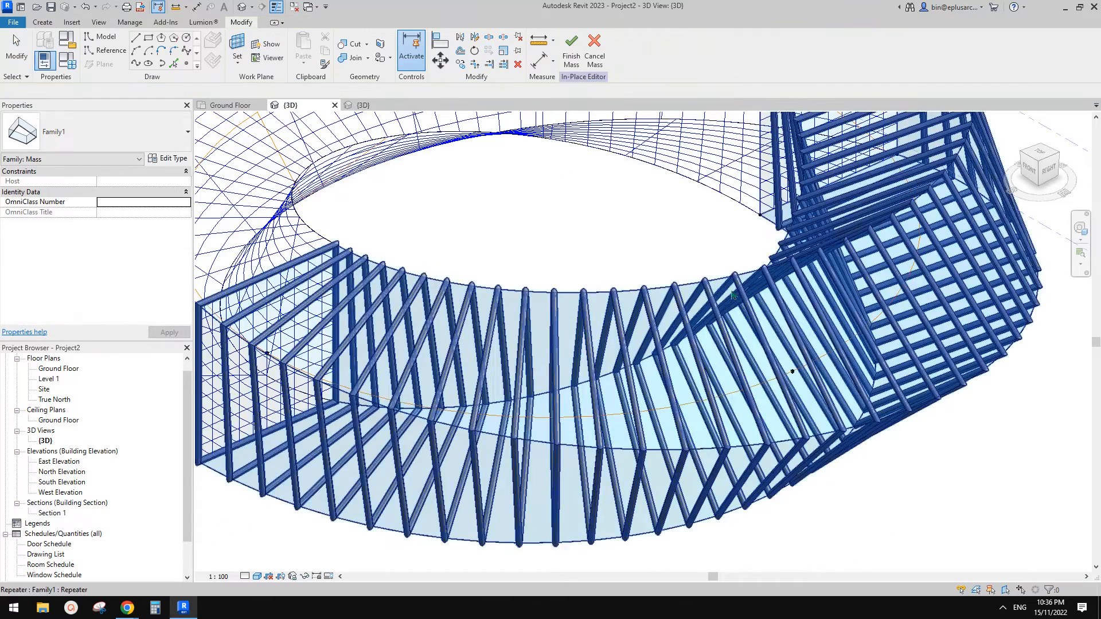
pyautogui.scroll(-6, 647, 307)
pyautogui.keyDown('shift'); pyautogui.moveTo(646, 307); pyautogui.dragTo(777, 436, button='middle'); pyautogui.keyUp('shift')
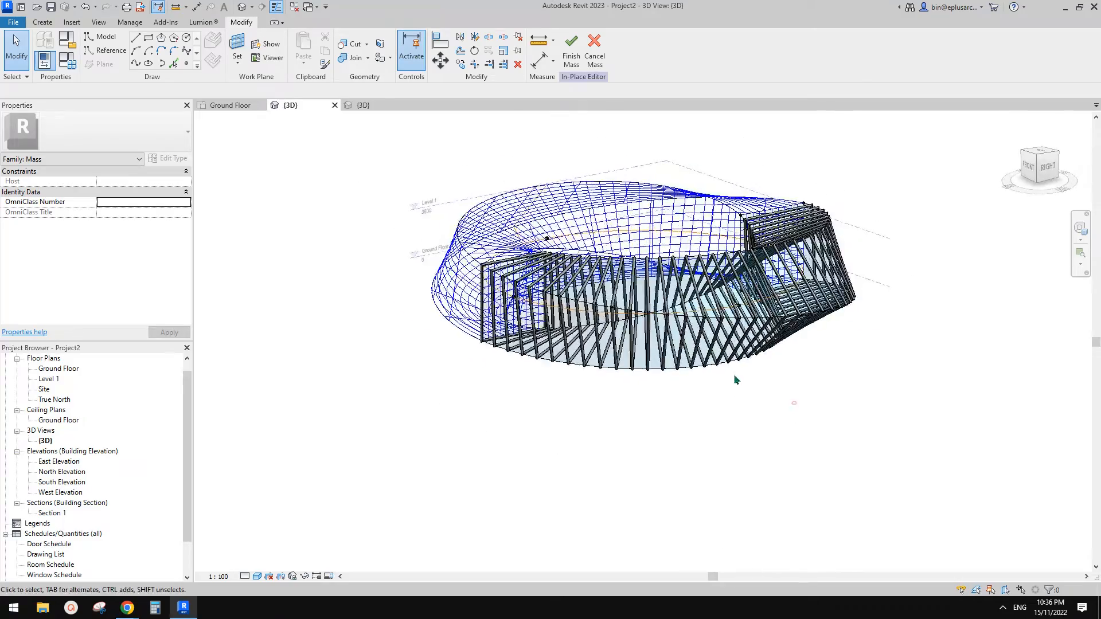
# Examine the repeated frame and glass modules and the remaining bare half of the ring mass from several sides.
pyautogui.scroll(3, 688, 413)
pyautogui.keyDown('shift'); pyautogui.moveTo(646, 447); pyautogui.dragTo(666, 394, button='middle'); pyautogui.keyUp('shift')
pyautogui.scroll(-3, 666, 393)
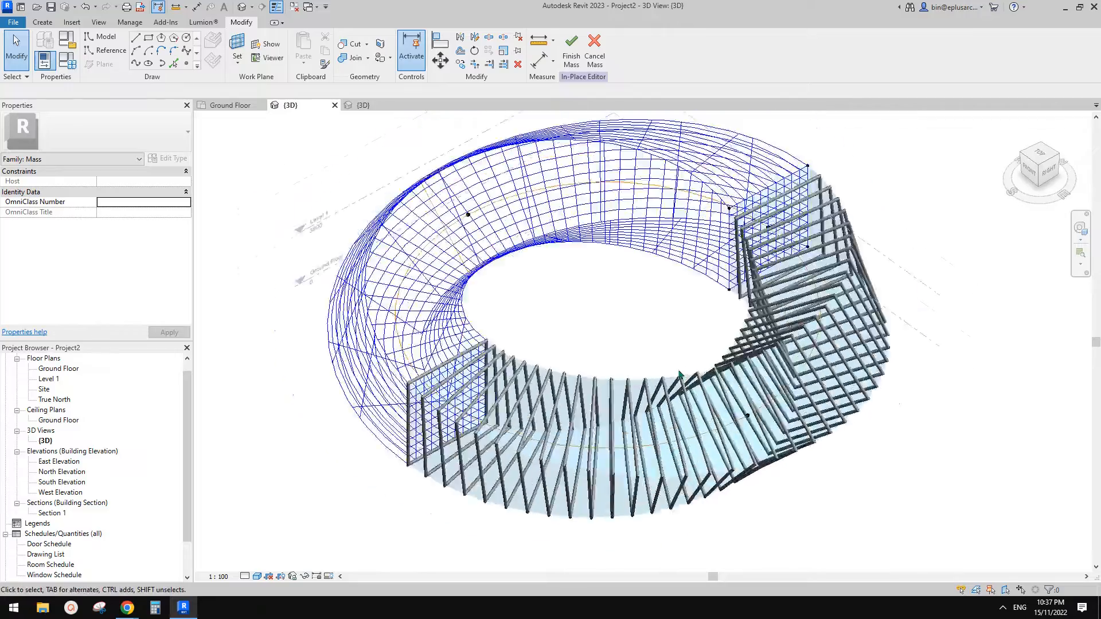
pyautogui.keyDown('shift'); pyautogui.moveTo(654, 347); pyautogui.dragTo(618, 206, button='middle'); pyautogui.keyUp('shift')
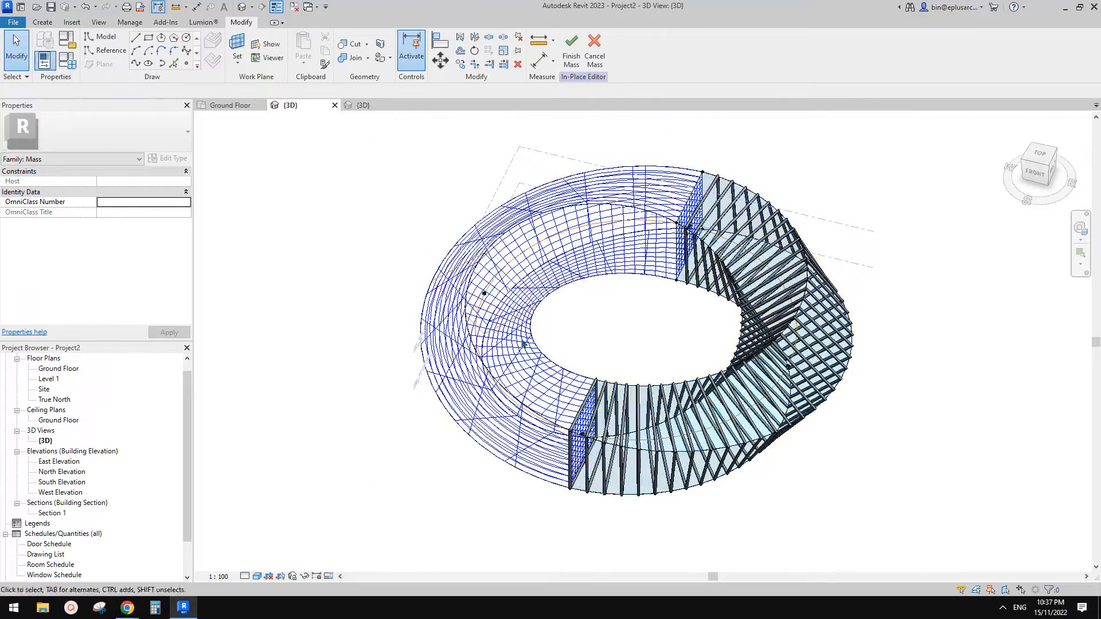
pyautogui.scroll(3, 660, 332)
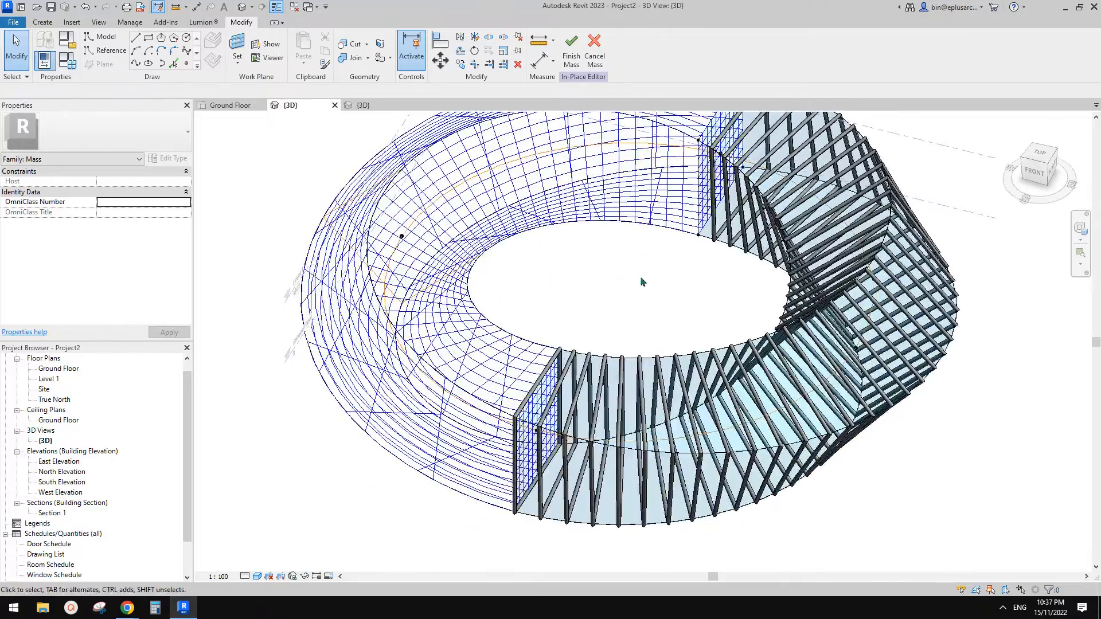
pyautogui.keyDown('shift'); pyautogui.moveTo(644, 282); pyautogui.dragTo(713, 247, button='middle'); pyautogui.keyUp('shift')
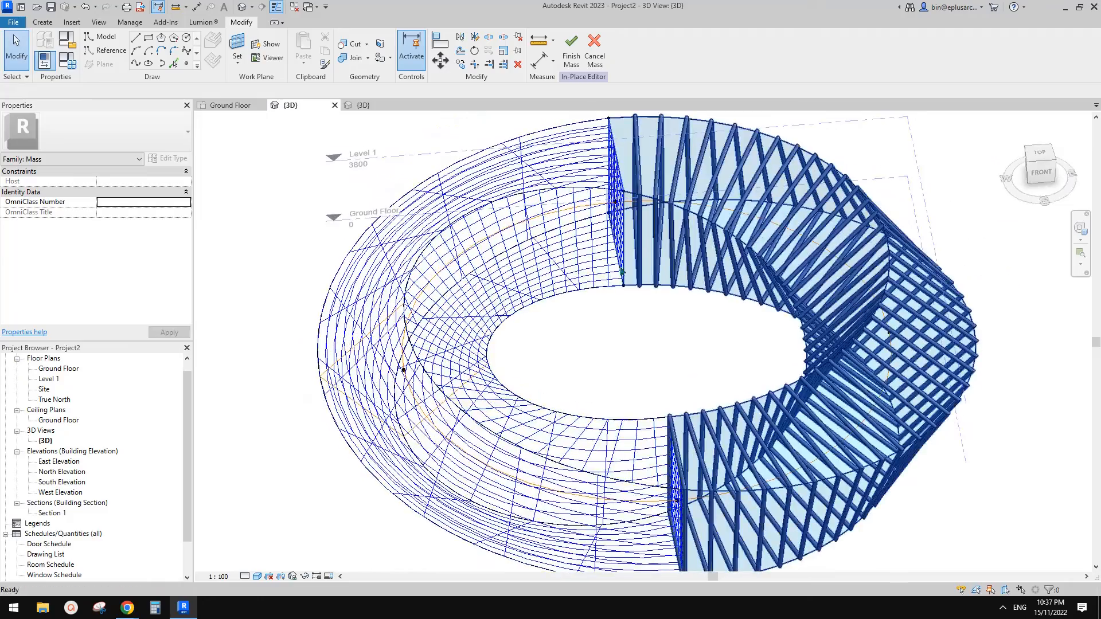
pyautogui.click(597, 276)
pyautogui.moveTo(558, 322); pyautogui.dragTo(656, 293, button='middle')
pyautogui.keyDown('shift'); pyautogui.moveTo(547, 290); pyautogui.dragTo(637, 212, button='middle'); pyautogui.keyUp('shift')
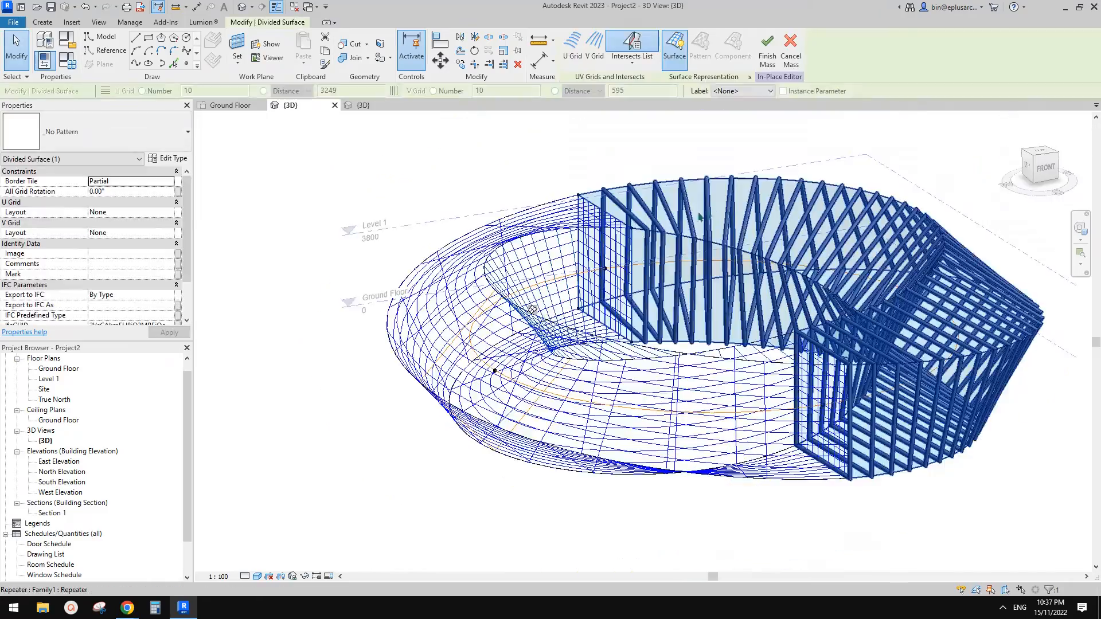
pyautogui.press('Escape')
pyautogui.keyDown('shift'); pyautogui.moveTo(638, 291); pyautogui.dragTo(566, 285, button='middle'); pyautogui.keyUp('shift')
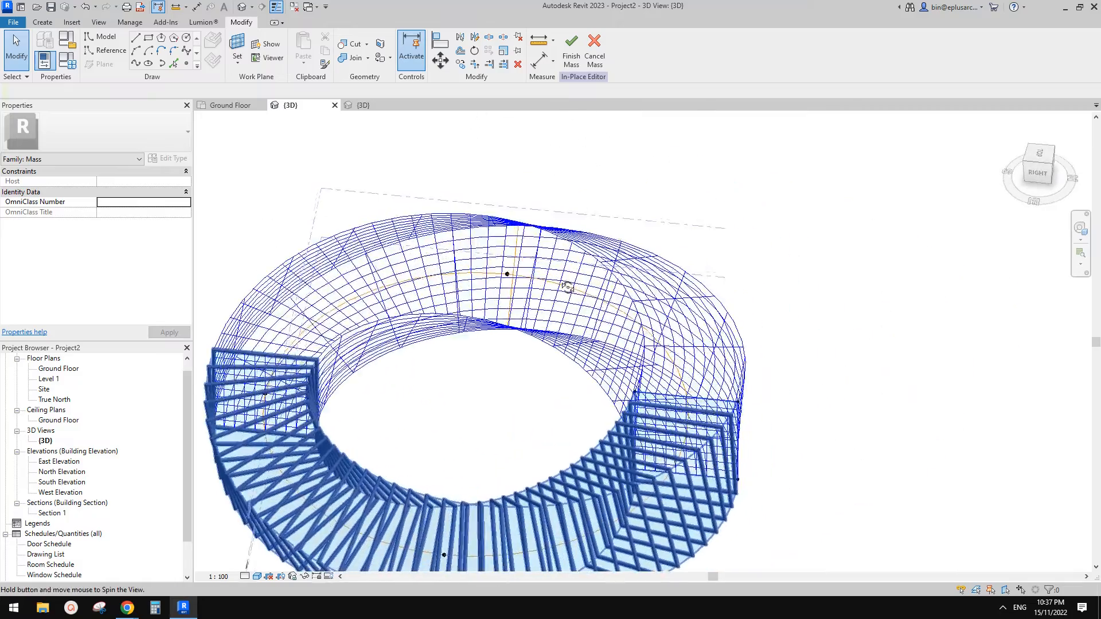
# Delete the two divided surfaces that still carry U and V grids on the top and underside of the bare half ring.
pyautogui.click(686, 342)
pyautogui.scroll(-1, 686, 343)
pyautogui.keyDown('shift'); pyautogui.moveTo(686, 342); pyautogui.dragTo(637, 403, button='middle'); pyautogui.keyUp('shift')
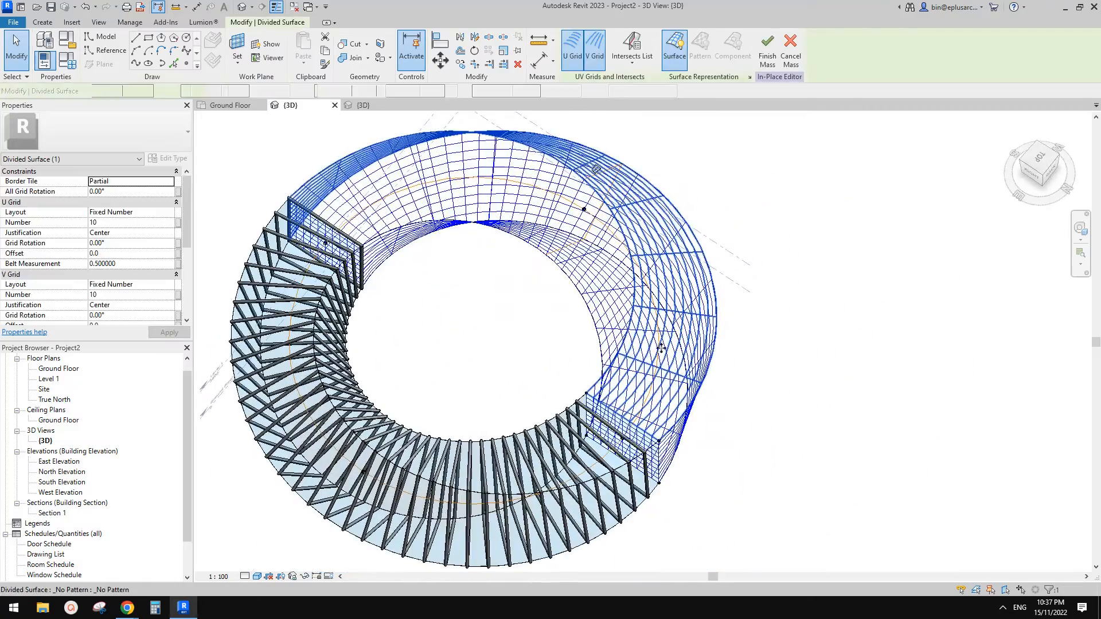
pyautogui.press('Delete')
pyautogui.moveTo(714, 334); pyautogui.dragTo(757, 248, button='middle')
pyautogui.click(757, 248)
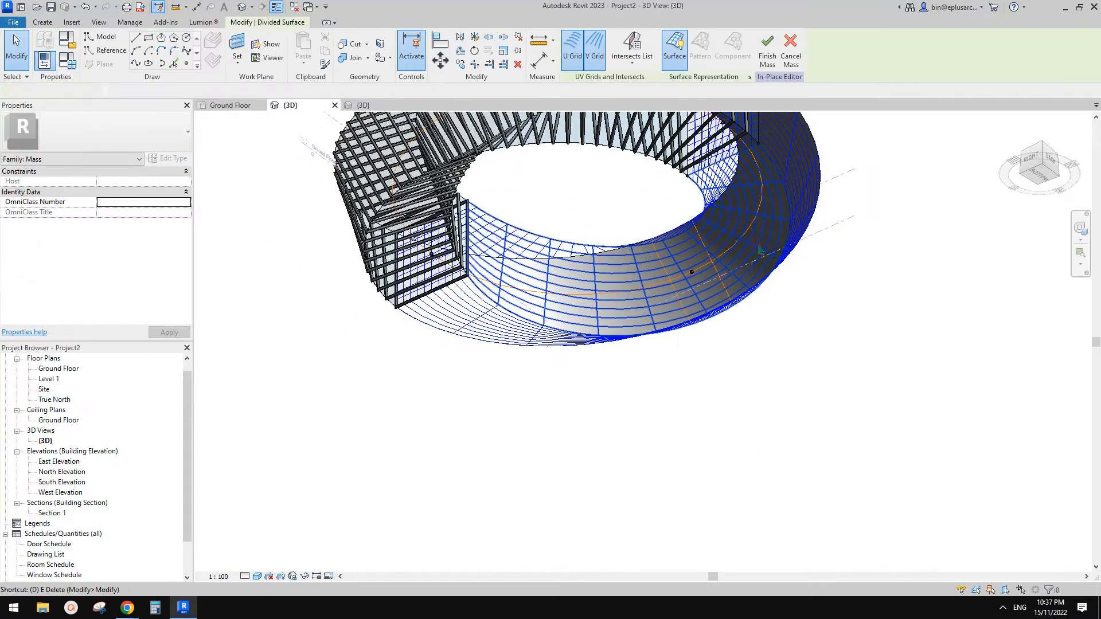
pyautogui.press('Delete')
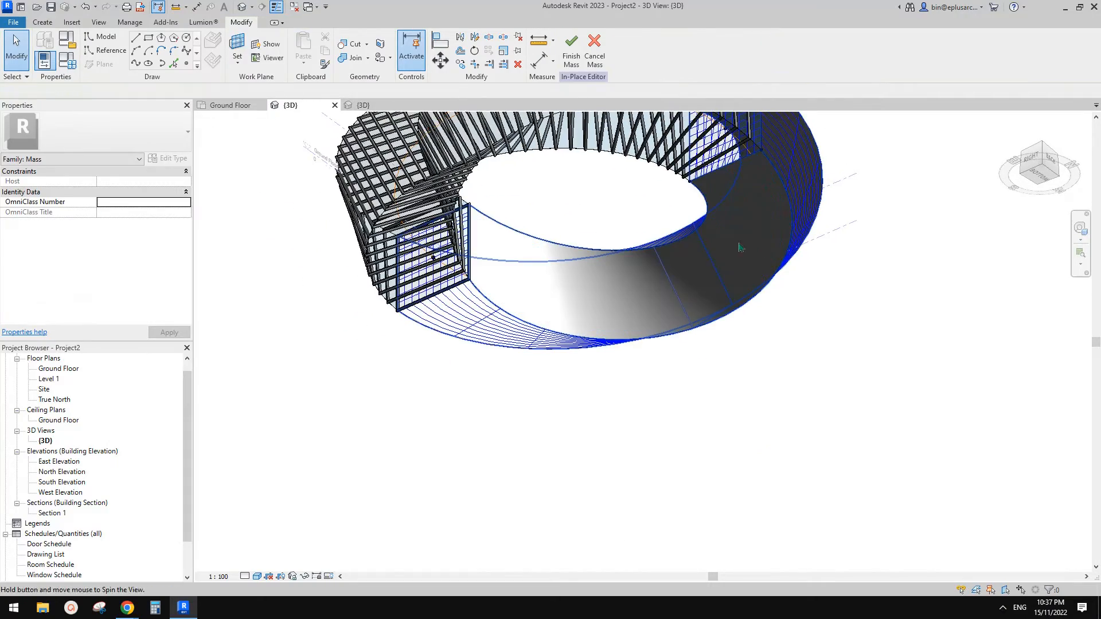
# Turn off the visibility of the bare half-ring form.
pyautogui.keyDown('shift'); pyautogui.moveTo(740, 247); pyautogui.dragTo(724, 411, button='middle'); pyautogui.keyUp('shift')
pyautogui.click(729, 419)
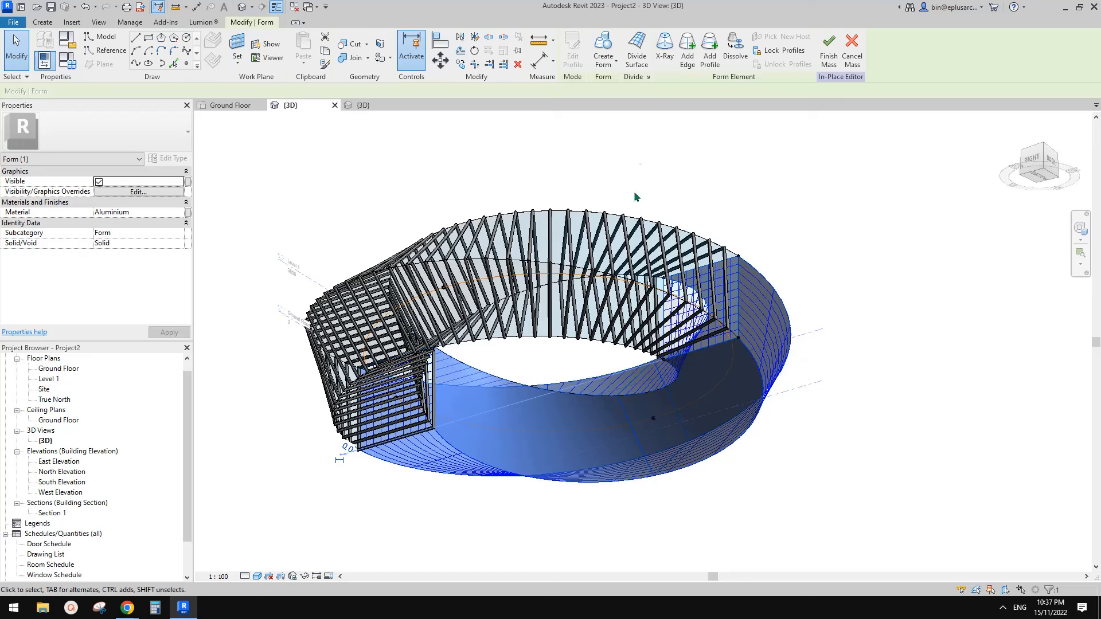
pyautogui.keyDown('shift'); pyautogui.moveTo(720, 209); pyautogui.dragTo(688, 338, button='middle'); pyautogui.keyUp('shift')
pyautogui.click(99, 182)
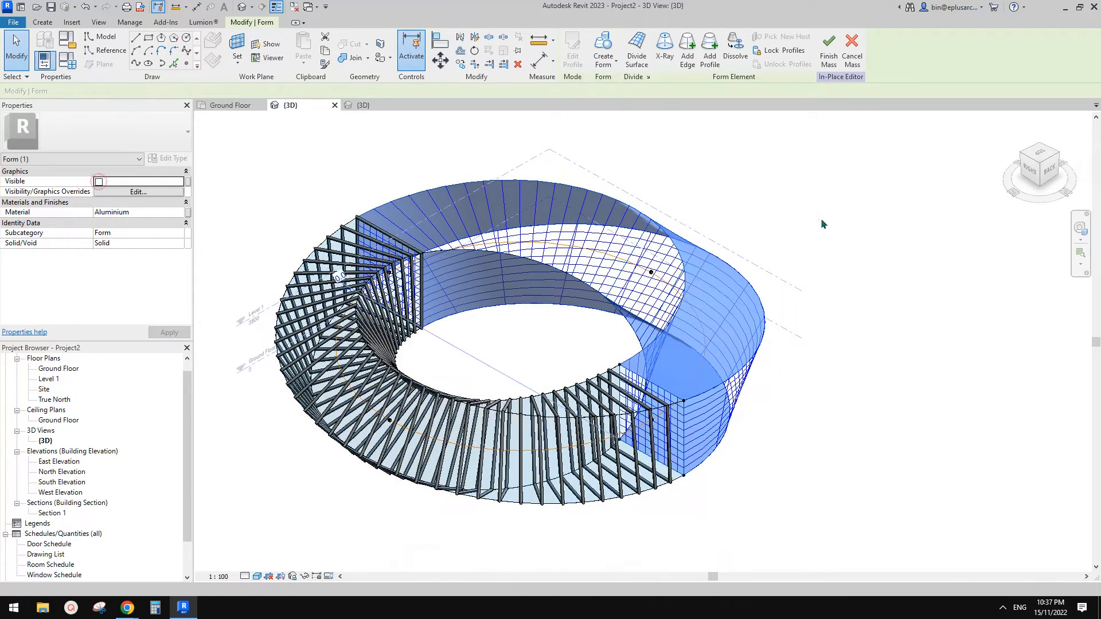
pyautogui.click(833, 226)
pyautogui.moveTo(834, 226)
pyautogui.keyDown('shift'); pyautogui.mouseDown(button='middle')
pyautogui.moveTo(743, 199)
pyautogui.moveTo(818, 184)
pyautogui.moveTo(911, 214)
pyautogui.moveTo(843, 222)
pyautogui.mouseUp(button='middle'); pyautogui.keyUp('shift')
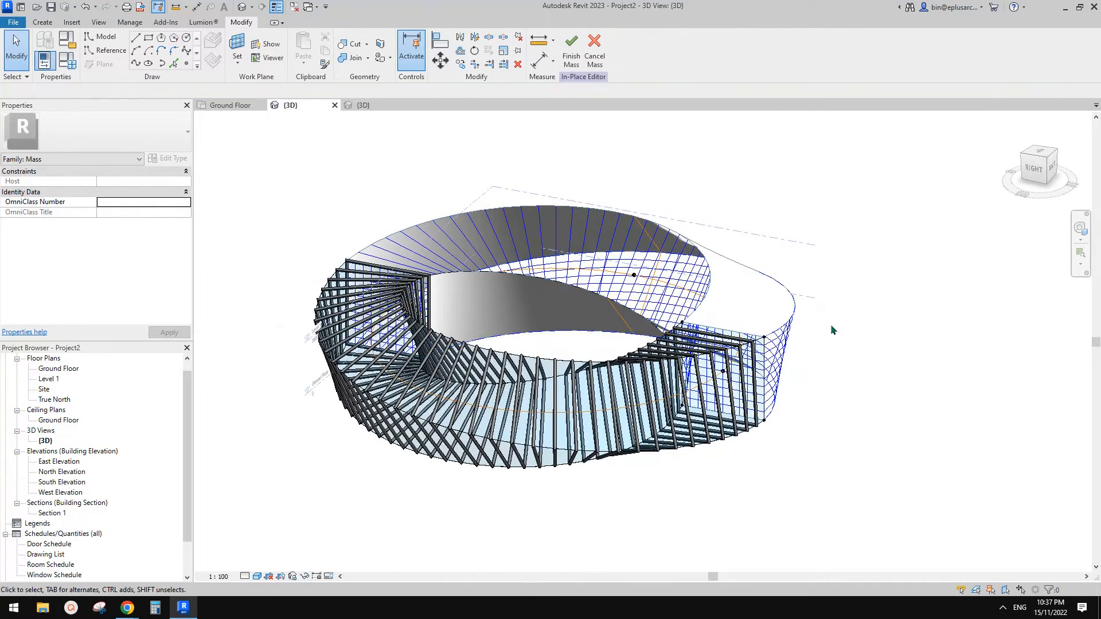
# Turn off the U and V grids on the outer divided surface of the bare half and intersect it with all Reference Plane : 1 entries.
pyautogui.click(777, 352)
pyautogui.keyDown('shift'); pyautogui.moveTo(777, 352); pyautogui.dragTo(662, 377, button='middle'); pyautogui.keyUp('shift')
pyautogui.scroll(2, 688, 339)
pyautogui.moveTo(564, 414); pyautogui.dragTo(645, 439, button='middle')
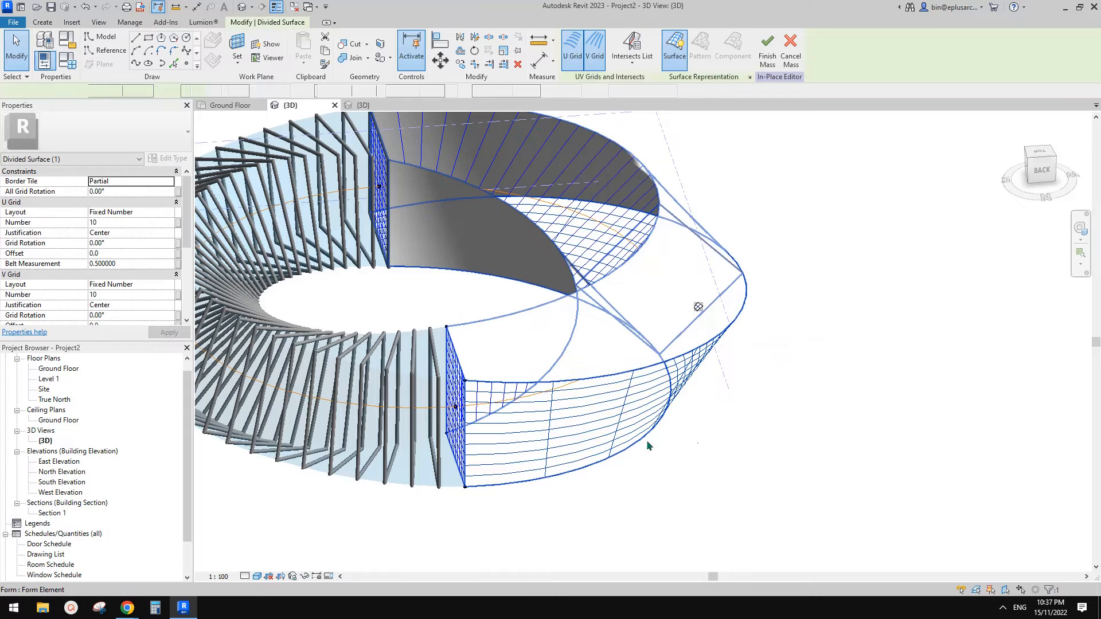
pyautogui.click(597, 56)
pyautogui.click(573, 55)
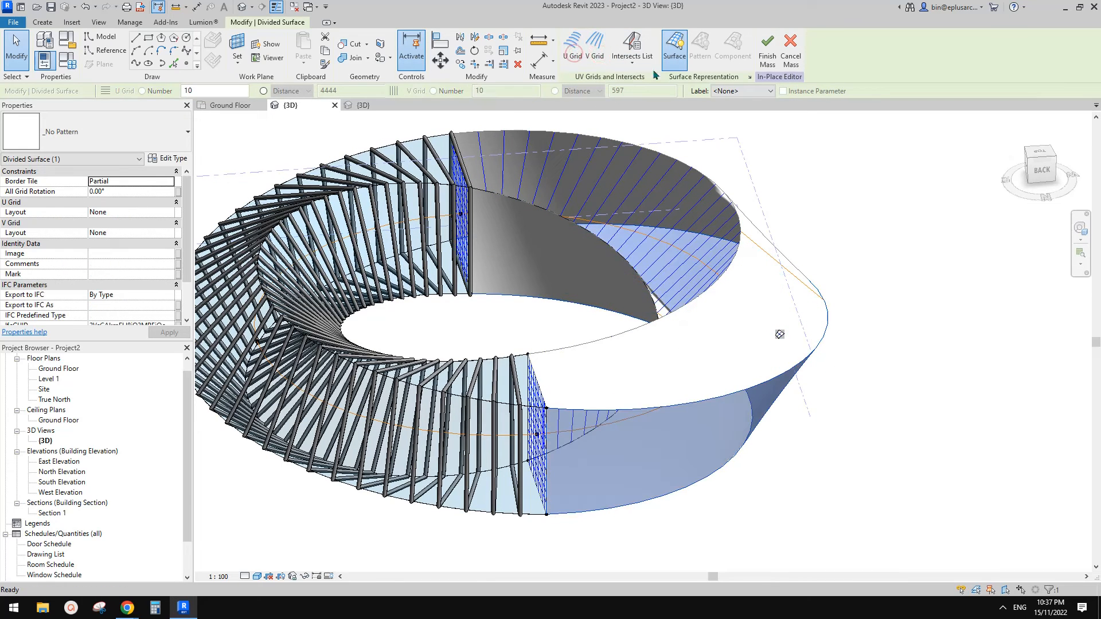
pyautogui.click(632, 61)
pyautogui.click(641, 109)
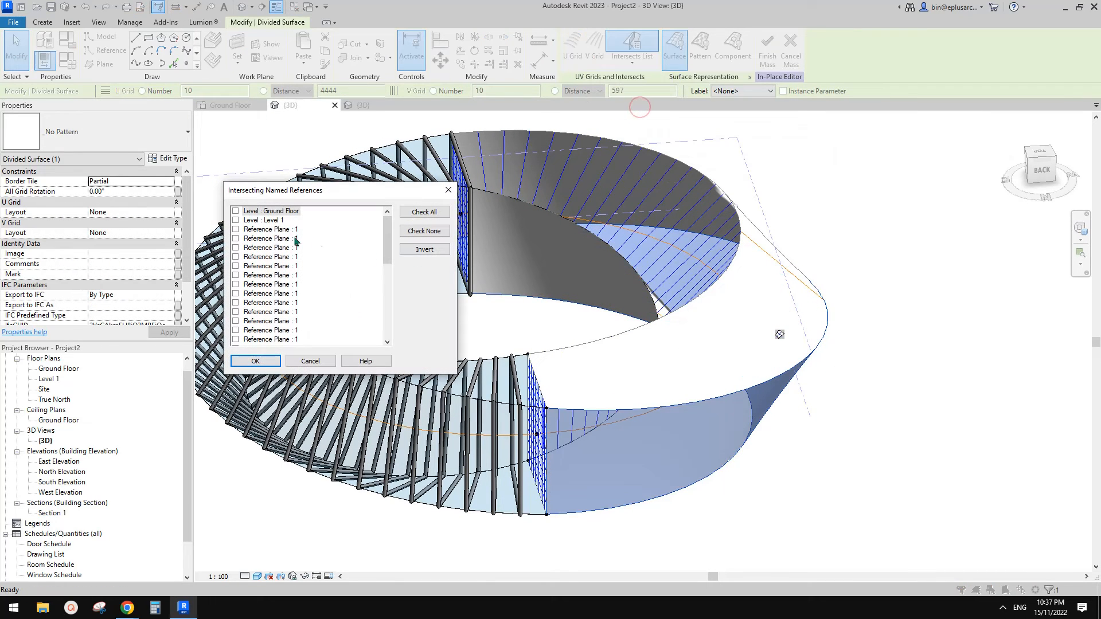
pyautogui.keyDown('shift'); pyautogui.click(287, 339); pyautogui.keyUp('shift')
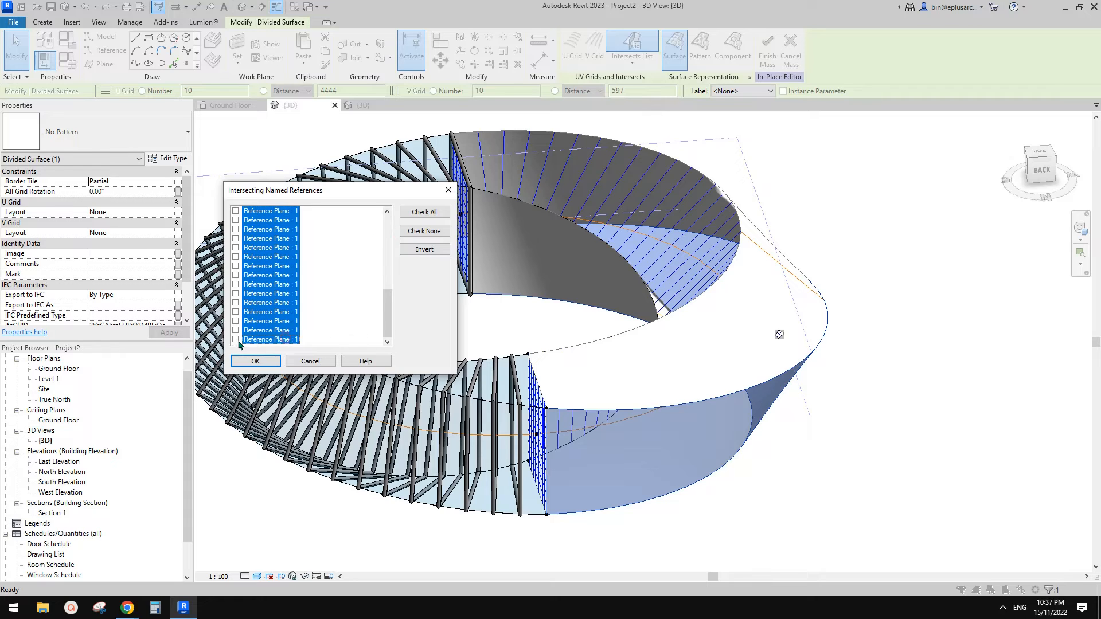
pyautogui.click(235, 340)
pyautogui.click(255, 361)
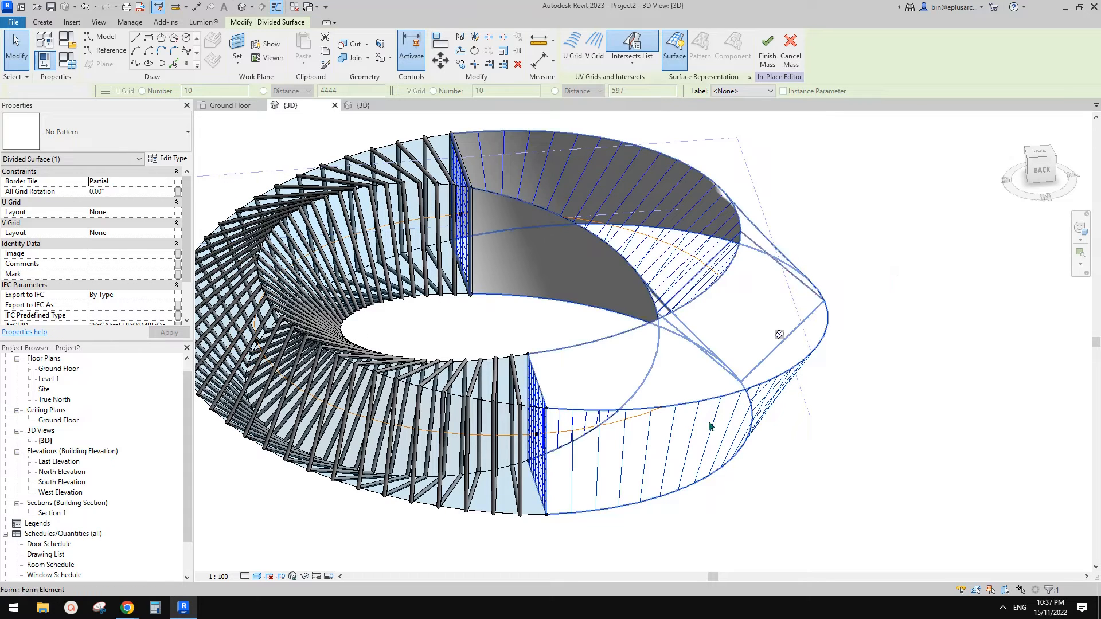
# Show nodes in the surface representation of the outer divided surface on the bare half ring.
pyautogui.press('Escape')
pyautogui.click(647, 434)
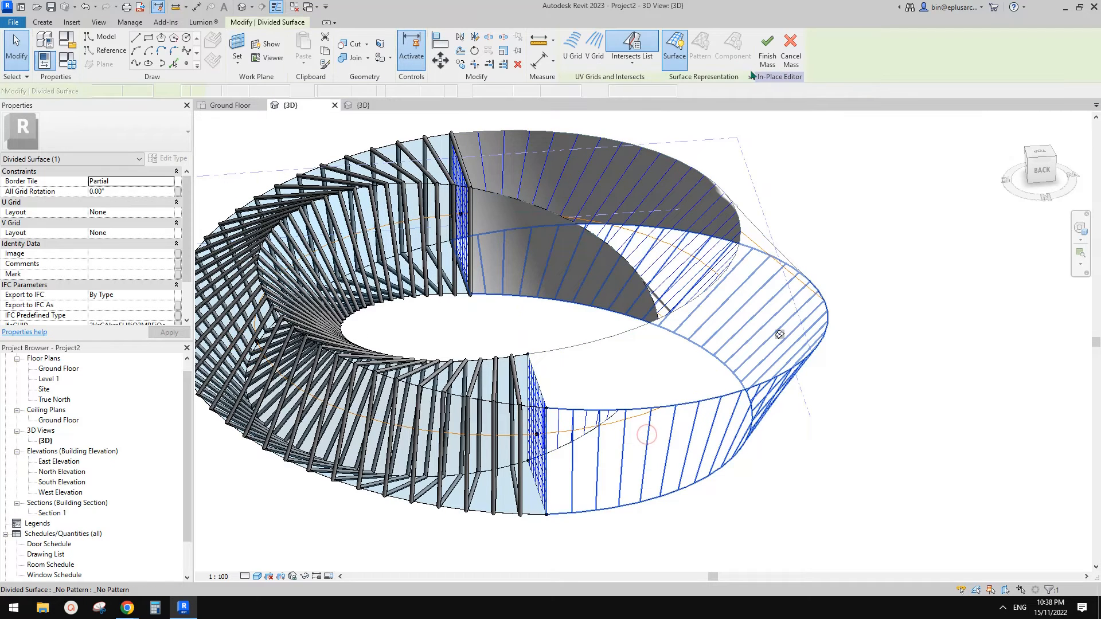
pyautogui.click(750, 77)
pyautogui.click(575, 361)
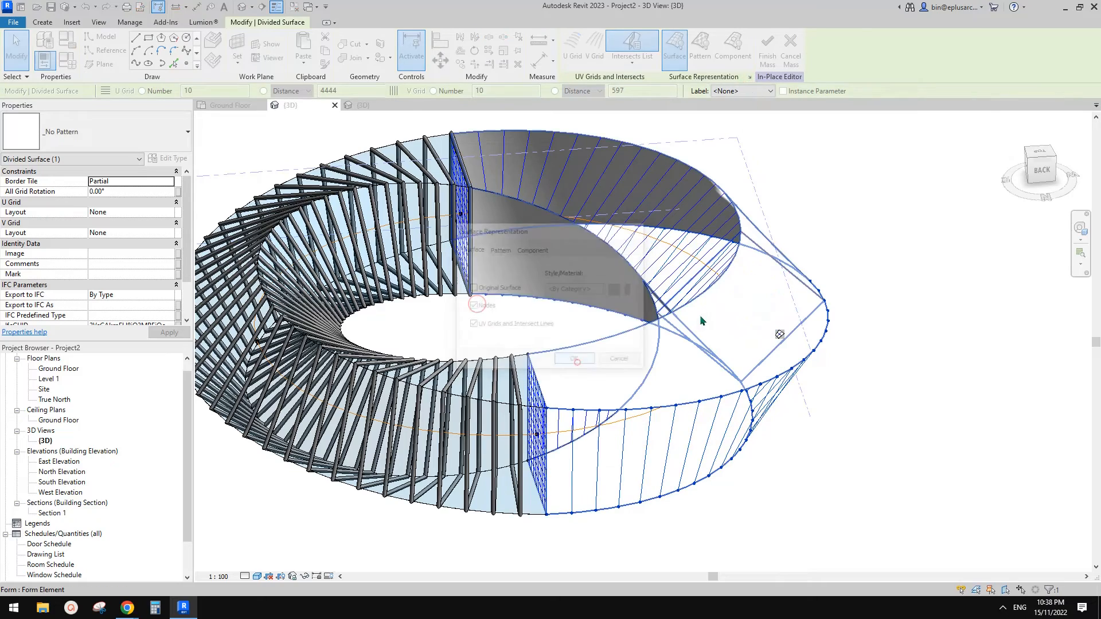
pyautogui.keyDown('shift'); pyautogui.moveTo(578, 367); pyautogui.dragTo(833, 327, button='middle'); pyautogui.keyUp('shift')
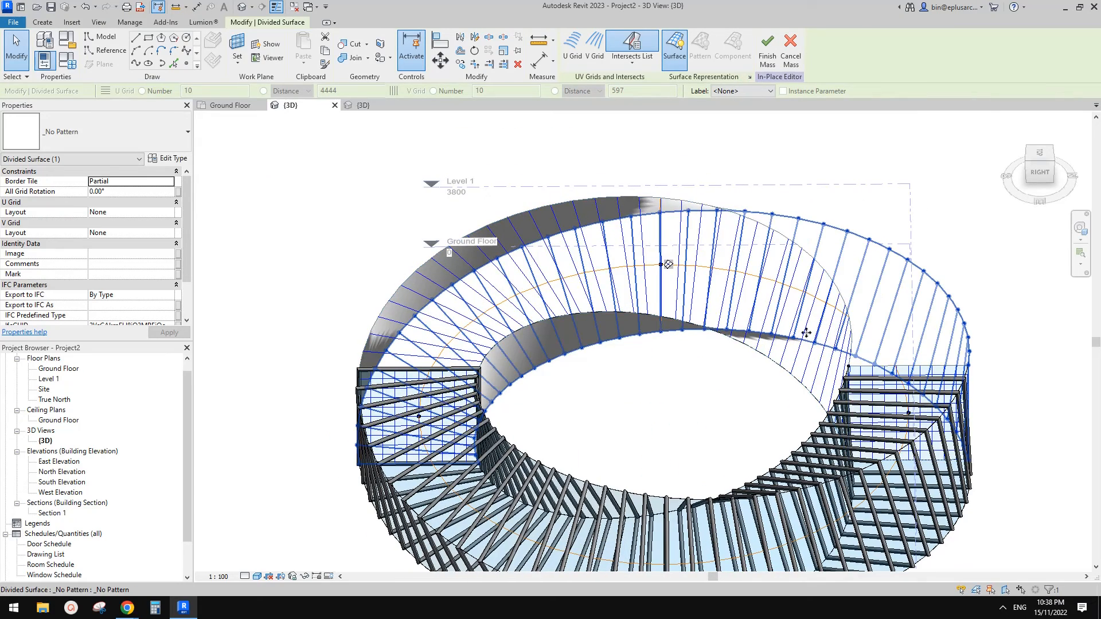
pyautogui.press('Escape')
# Show nodes in the surface representation of the opposite, inner divided surface of the bare half ring.
pyautogui.click(793, 370)
pyautogui.click(750, 77)
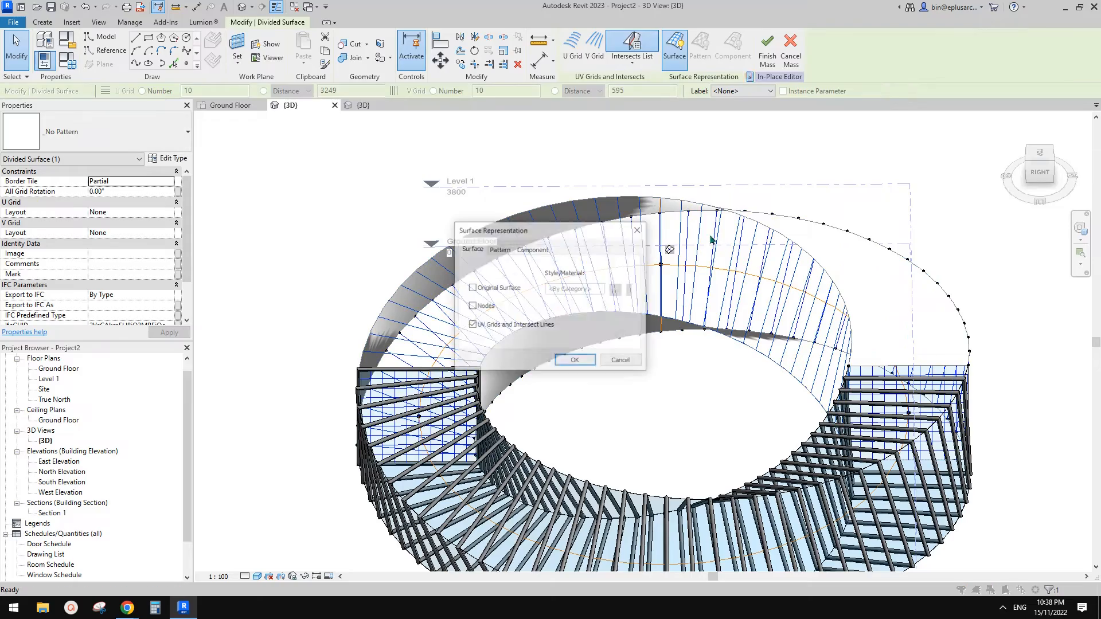
pyautogui.click(556, 362)
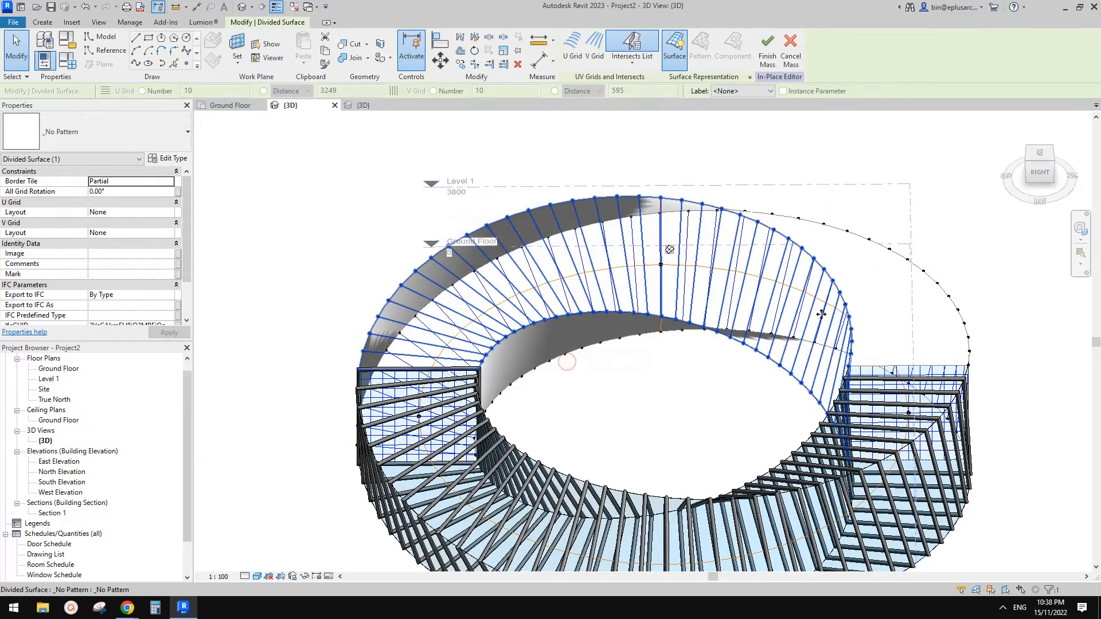
pyautogui.keyDown('shift'); pyautogui.moveTo(559, 364); pyautogui.dragTo(777, 269, button='middle'); pyautogui.keyUp('shift')
pyautogui.press('Escape')
# Make the bare half-ring form visible again and divide its two undivided faces.
pyautogui.click(835, 326)
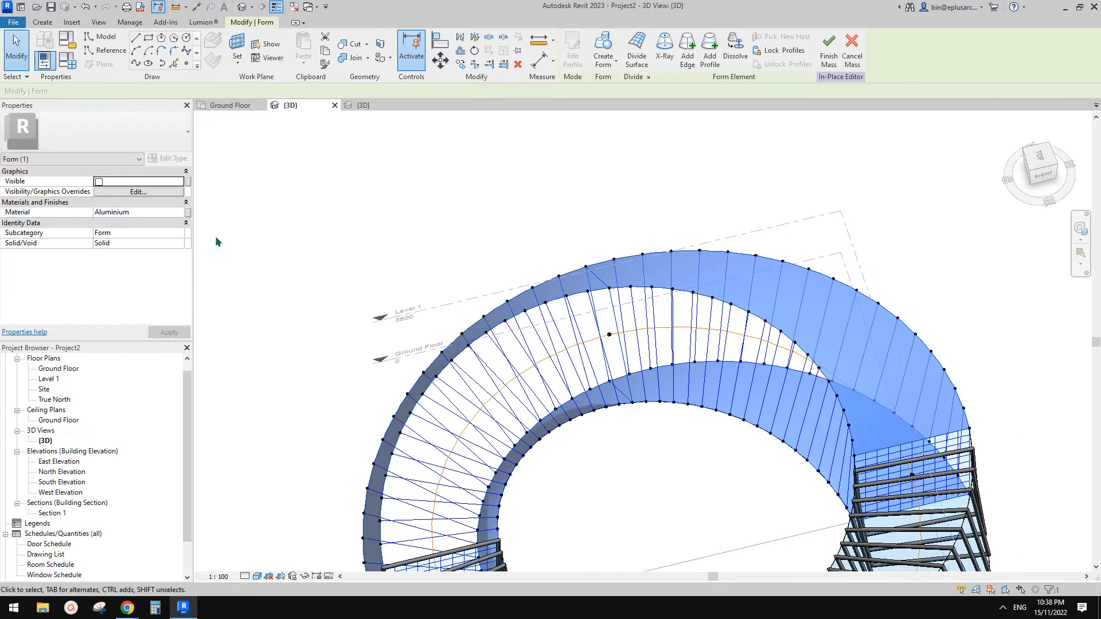
pyautogui.click(99, 182)
pyautogui.click(636, 59)
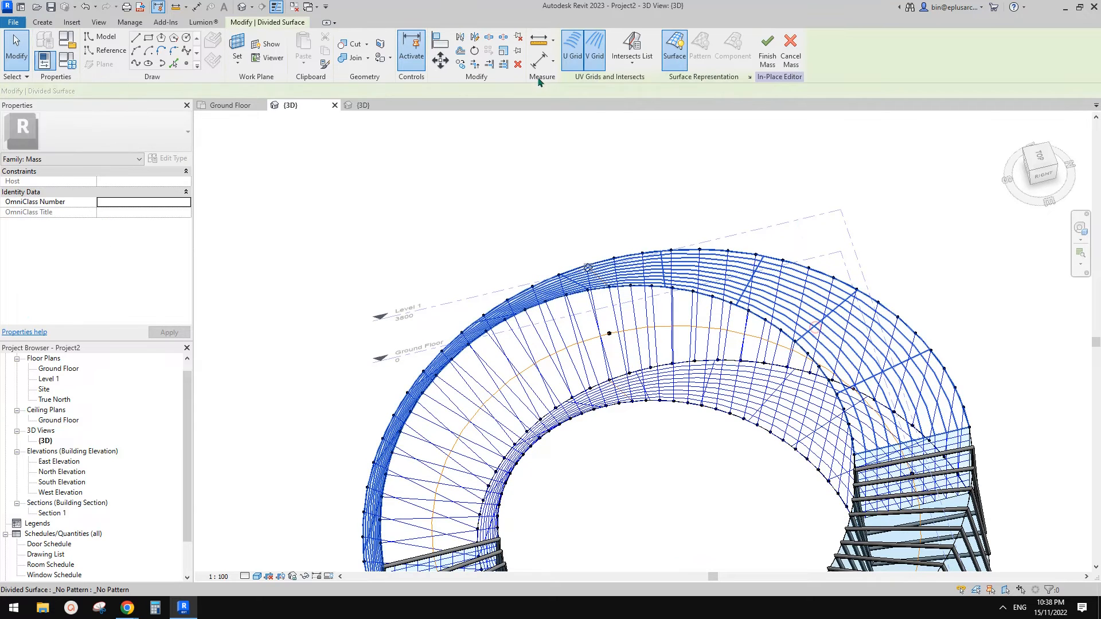
# Turn off the U and V grids on the upper divided surface and intersect it with all Reference Plane : 1 entries.
pyautogui.click(594, 58)
pyautogui.click(567, 59)
pyautogui.click(643, 61)
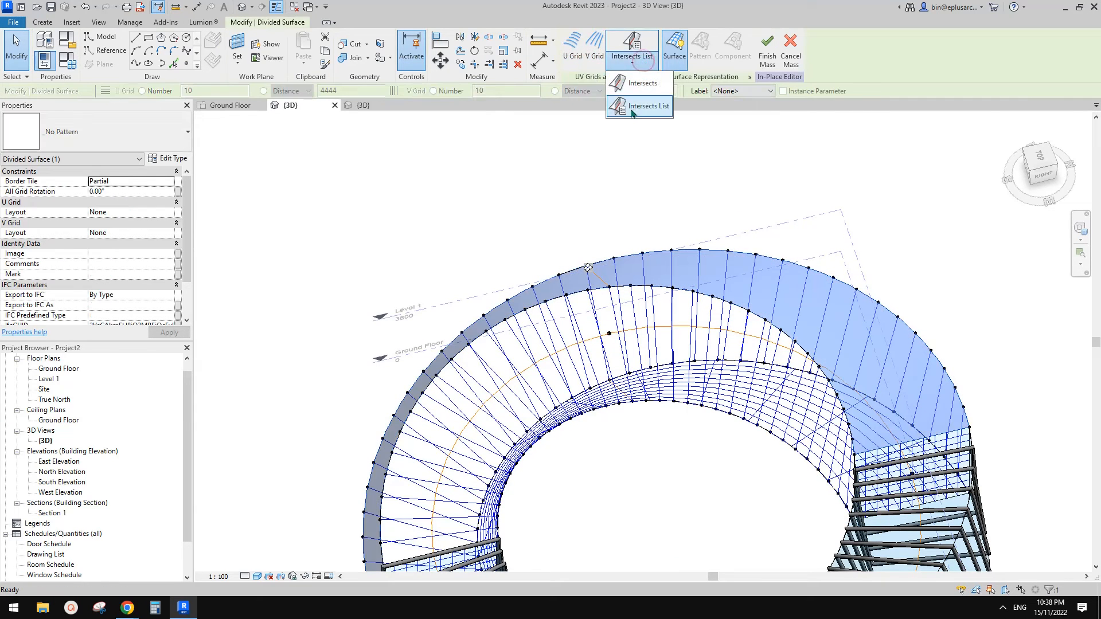
pyautogui.click(633, 109)
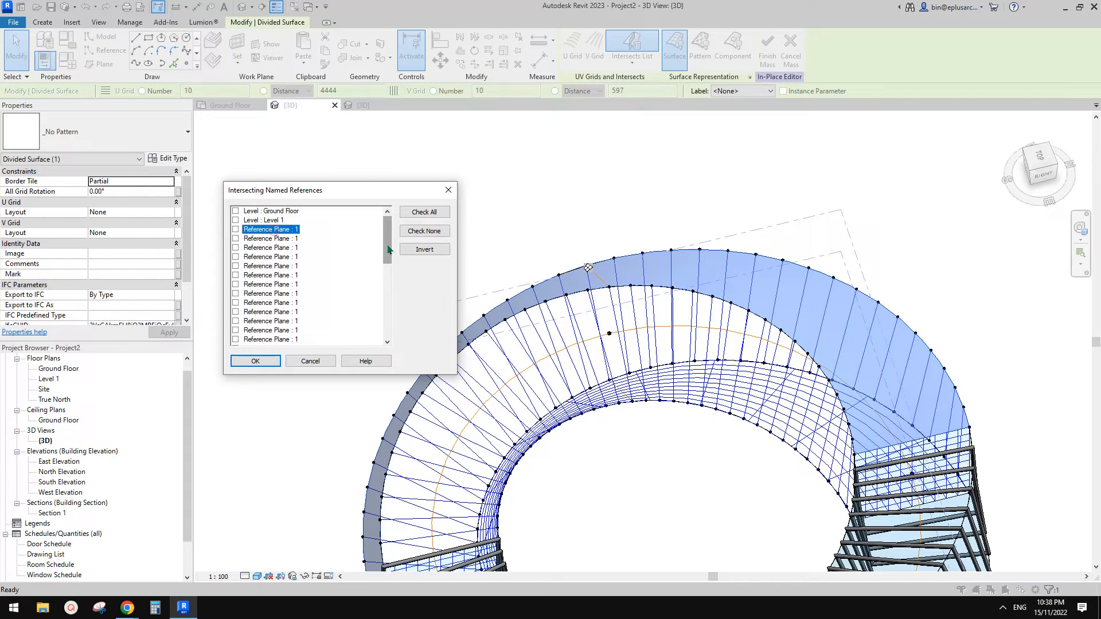
pyautogui.keyDown('shift'); pyautogui.click(249, 339); pyautogui.keyUp('shift')
pyautogui.click(255, 362)
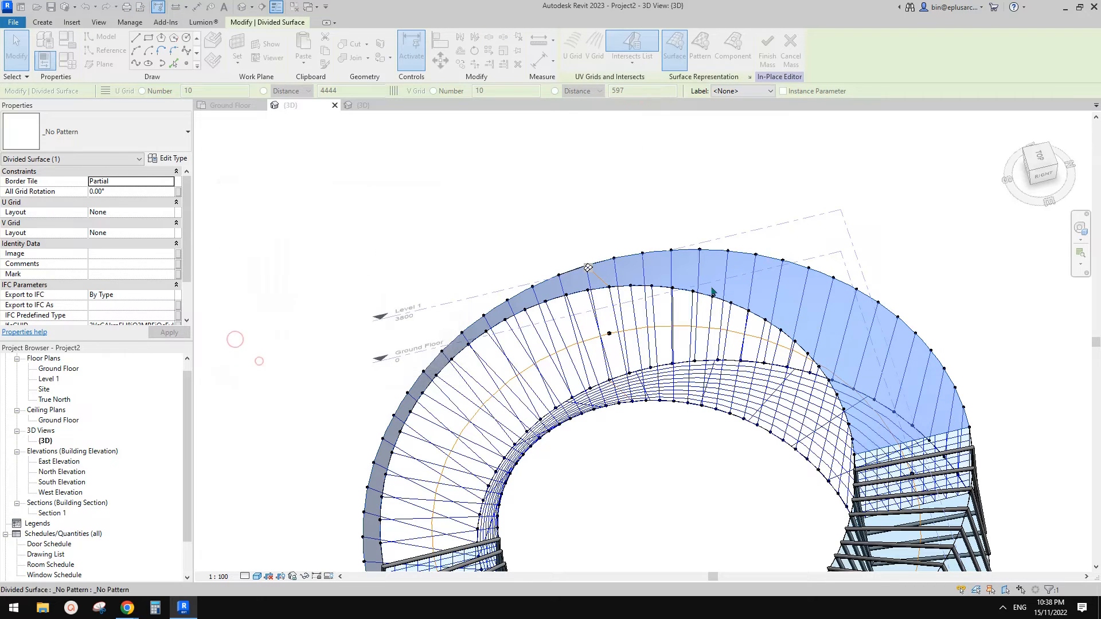
# Turn off the U and V grids on the underside divided surface and intersect it with all Reference Plane : 1 entries.
pyautogui.keyDown('shift'); pyautogui.moveTo(740, 353); pyautogui.dragTo(744, 317, button='middle'); pyautogui.keyUp('shift')
pyautogui.click(739, 309)
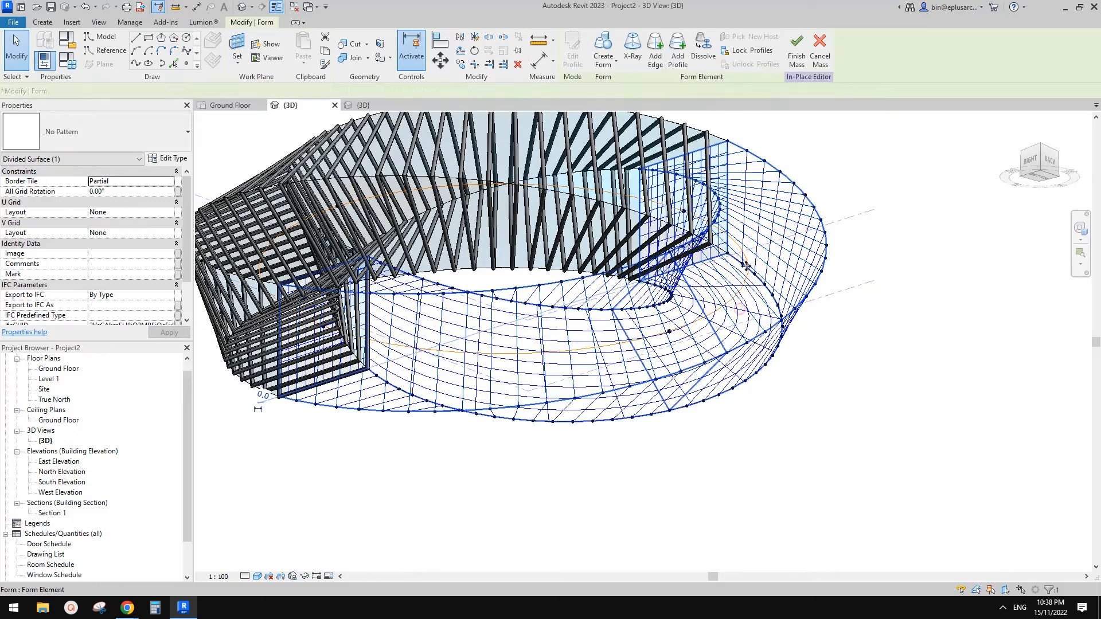
pyautogui.click(723, 408)
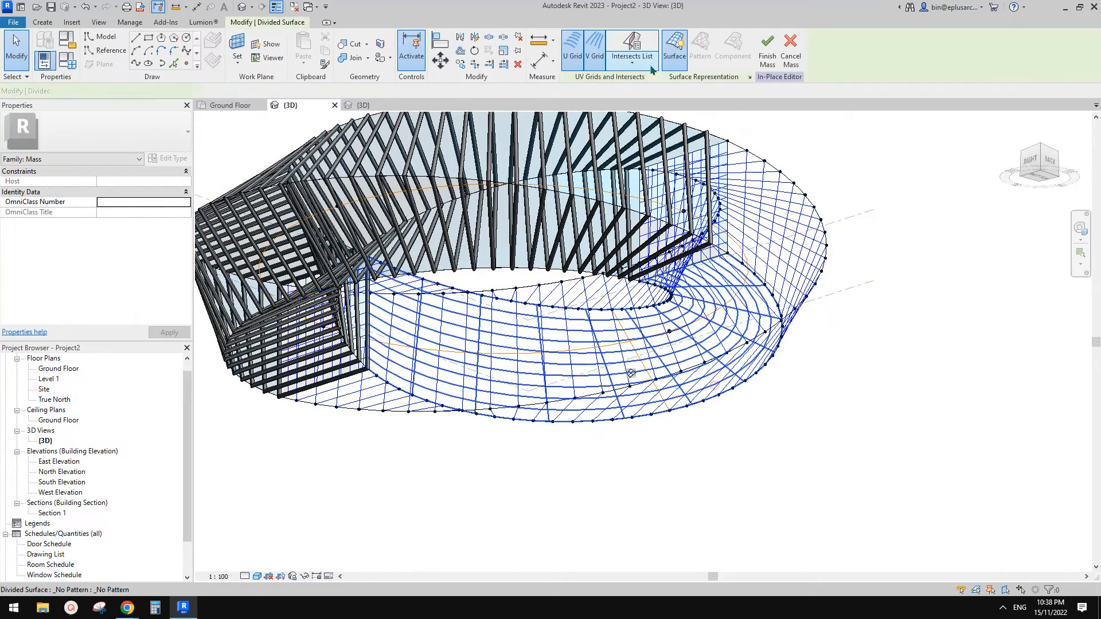
pyautogui.click(604, 64)
pyautogui.click(632, 57)
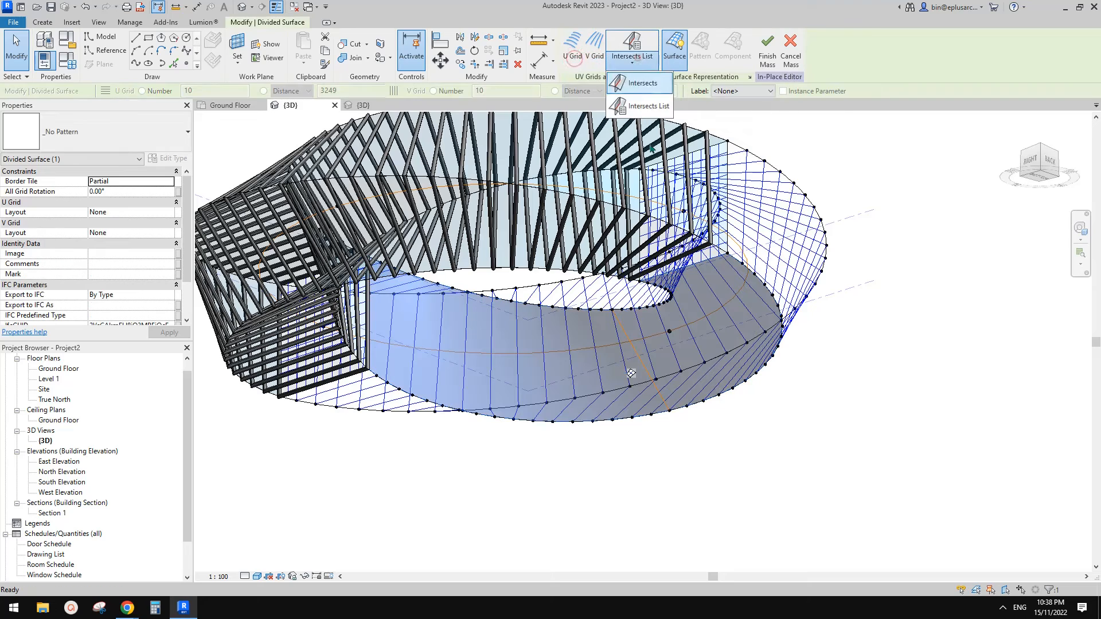
pyautogui.click(640, 107)
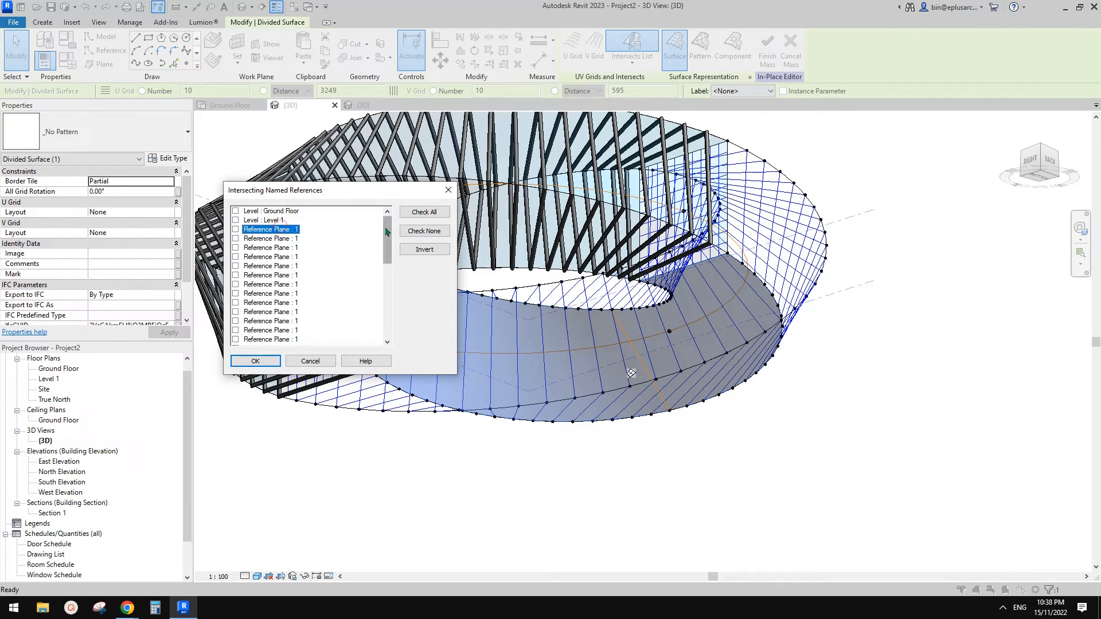
pyautogui.keyDown('shift'); pyautogui.click(265, 340); pyautogui.keyUp('shift')
pyautogui.click(255, 361)
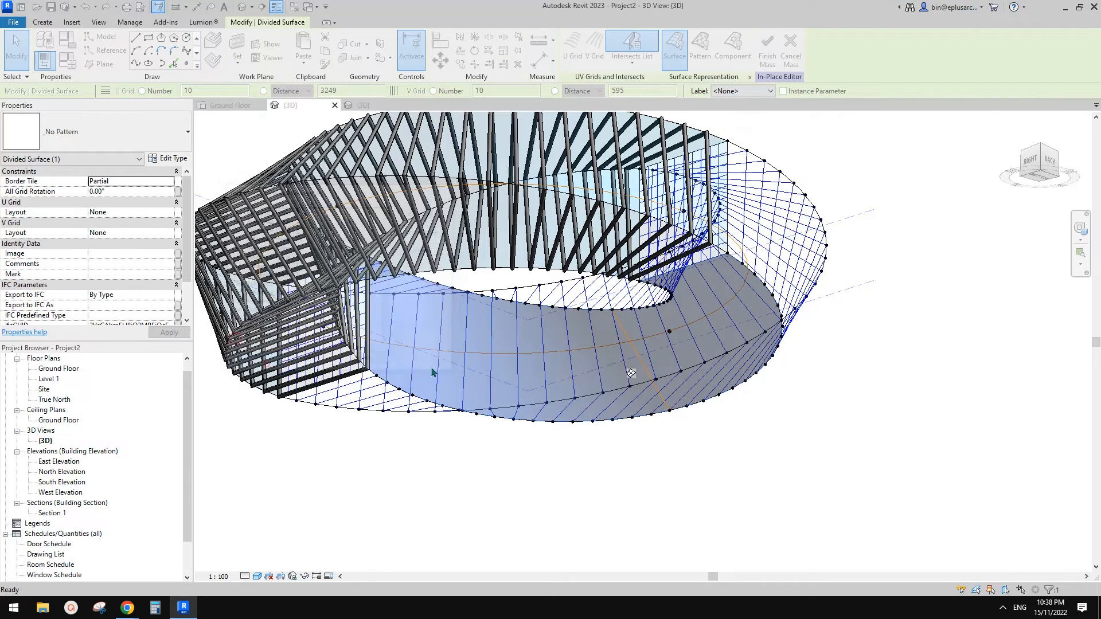
pyautogui.click(795, 362)
# Place the Family1 adaptive component on matching nodes of the bare half ring's divided surfaces and repeat it along the half ring.
pyautogui.keyDown('shift'); pyautogui.moveTo(791, 358); pyautogui.dragTo(683, 298, button='middle'); pyautogui.keyUp('shift')
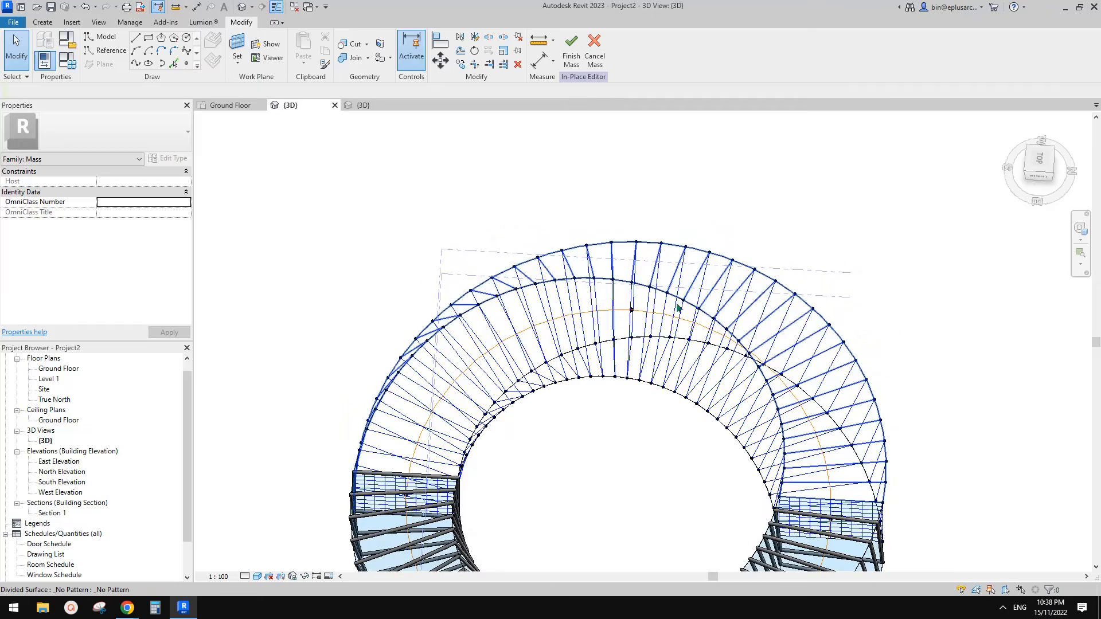
pyautogui.scroll(2, 689, 314)
pyautogui.moveTo(688, 350); pyautogui.dragTo(675, 310, button='middle')
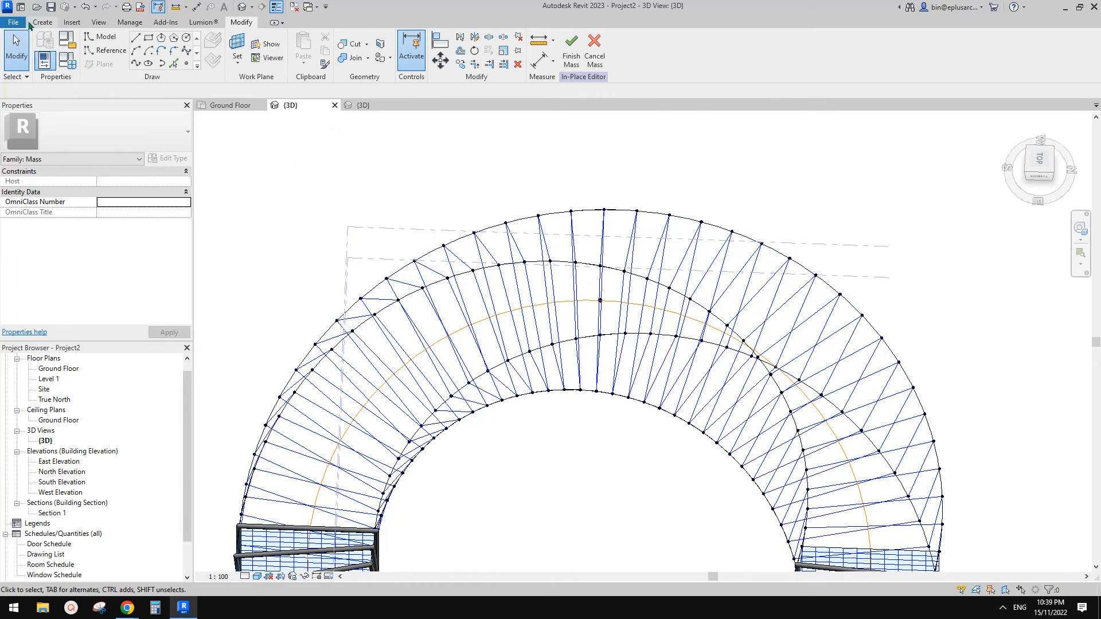
pyautogui.click(43, 21)
pyautogui.click(309, 49)
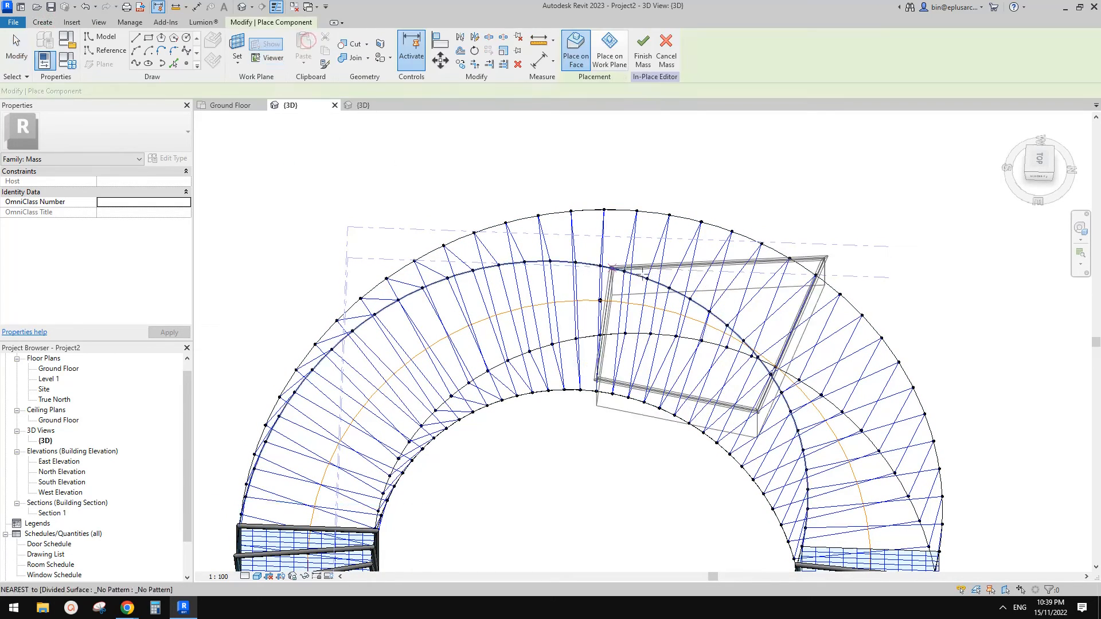
pyautogui.click(646, 280)
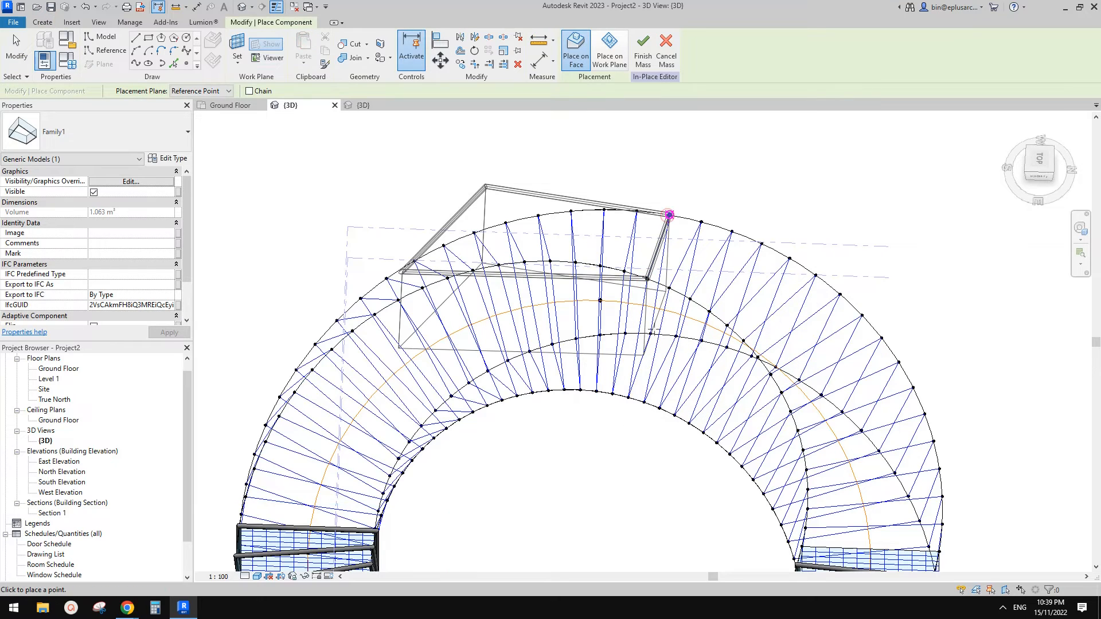
pyautogui.click(669, 215)
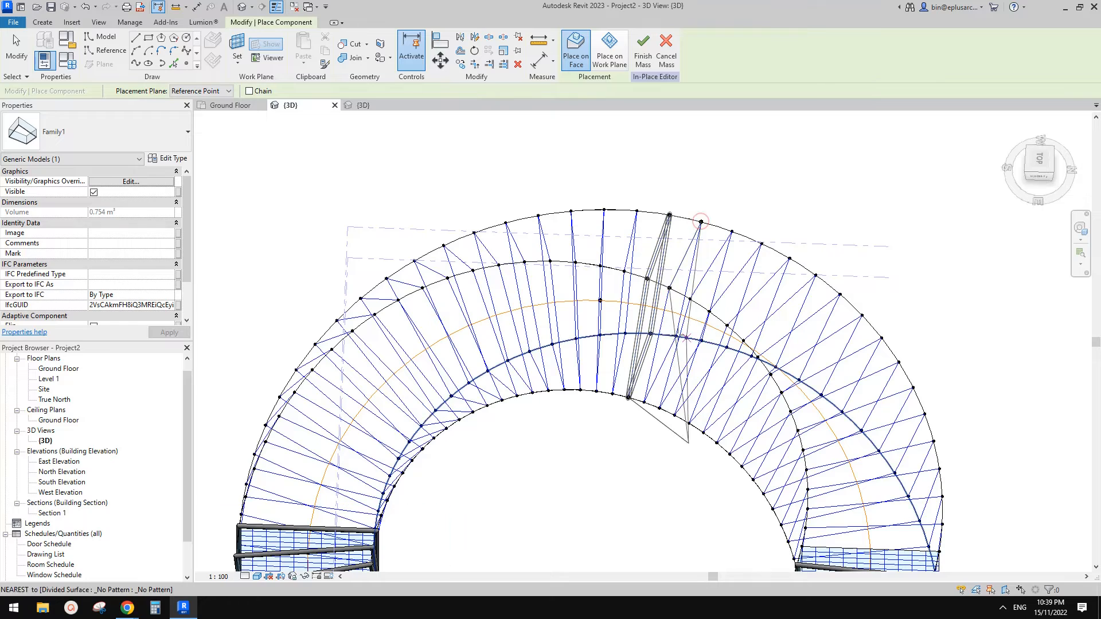
pyautogui.click(644, 402)
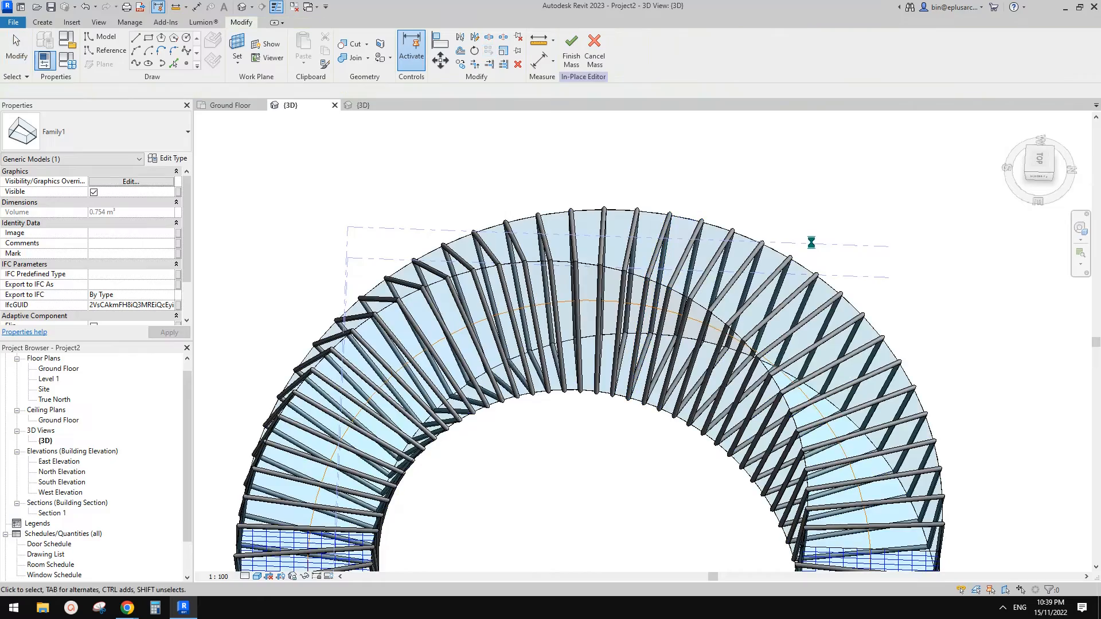
# Temporarily hide one half-ring Family1 repeater to expose the gridded end face where the two ring halves meet.
pyautogui.keyDown('shift'); pyautogui.moveTo(877, 239); pyautogui.dragTo(576, 341, button='middle'); pyautogui.keyUp('shift')
pyautogui.scroll(3, 640, 333)
pyautogui.click(502, 252)
pyautogui.keyDown('shift'); pyautogui.moveTo(502, 252); pyautogui.dragTo(531, 331, button='middle'); pyautogui.keyUp('shift')
pyautogui.press('Escape')
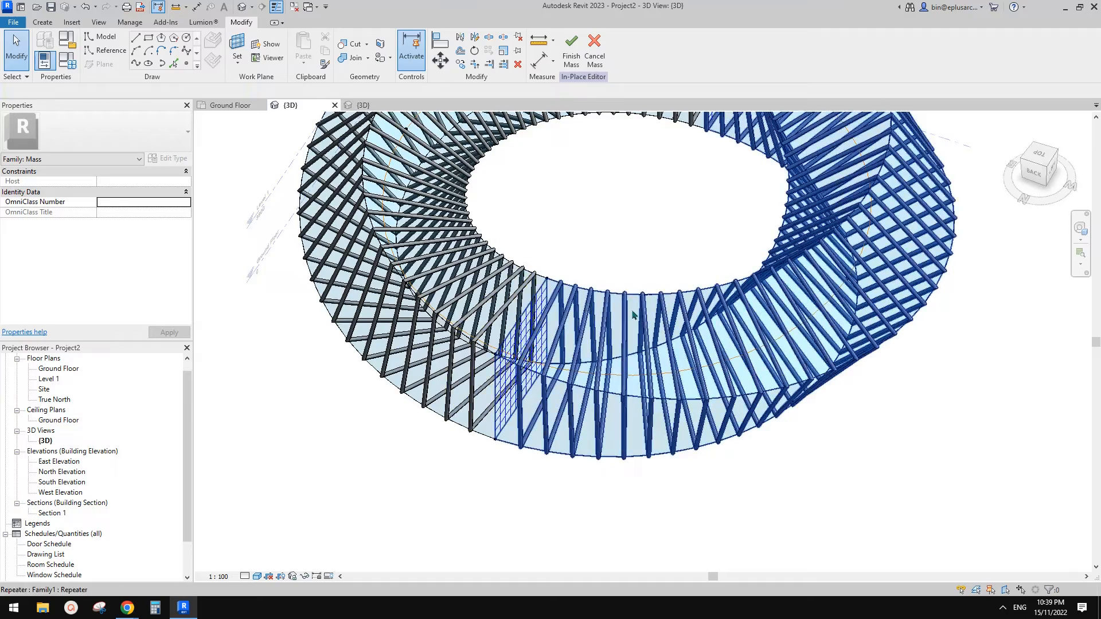
pyautogui.scroll(-3, 582, 350)
pyautogui.moveTo(579, 351); pyautogui.dragTo(573, 416, button='middle')
pyautogui.scroll(5, 551, 407)
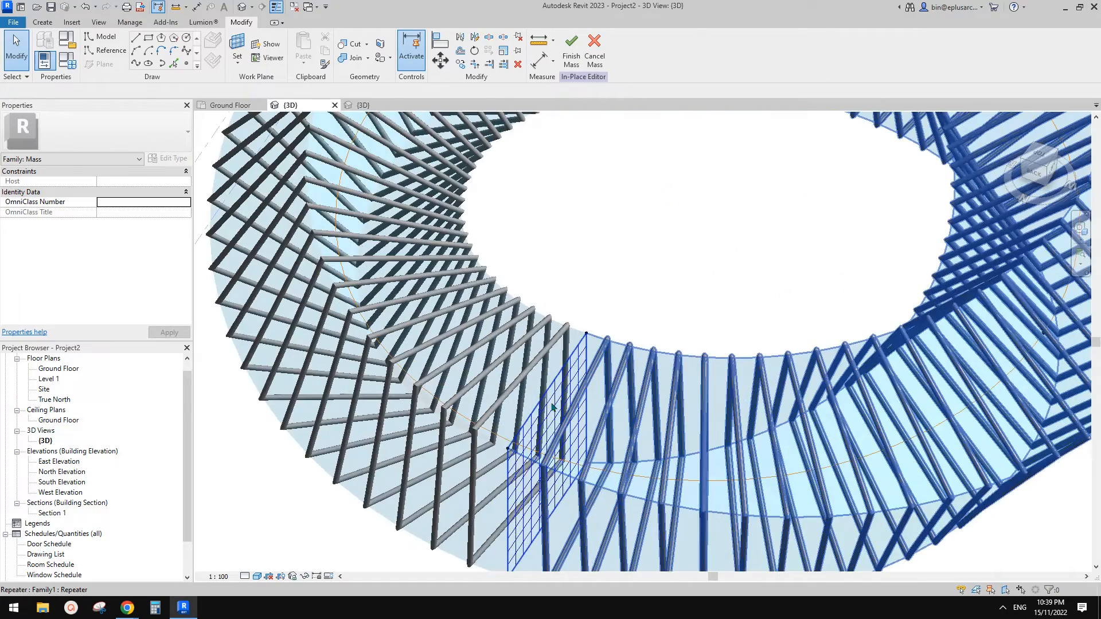
pyautogui.click(553, 406)
pyautogui.moveTo(606, 394); pyautogui.dragTo(585, 344, button='middle')
pyautogui.press('h')
pyautogui.press('h')
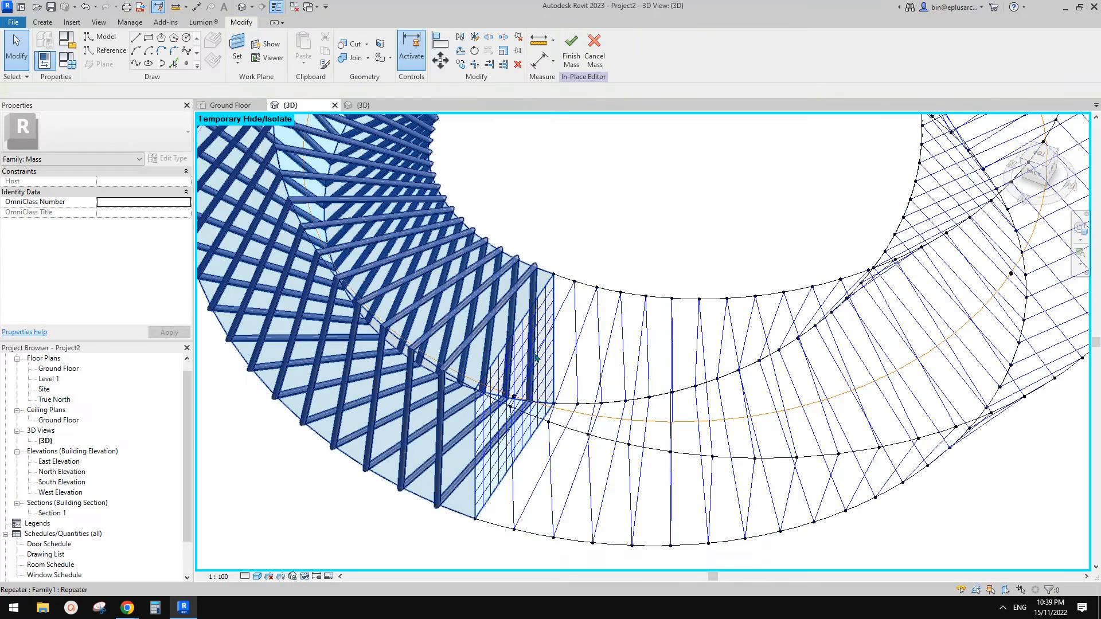
# Delete the two overlapping divided surfaces from the exposed end faces and restore the temporarily hidden repeater.
pyautogui.press('Tab')
pyautogui.click(546, 313)
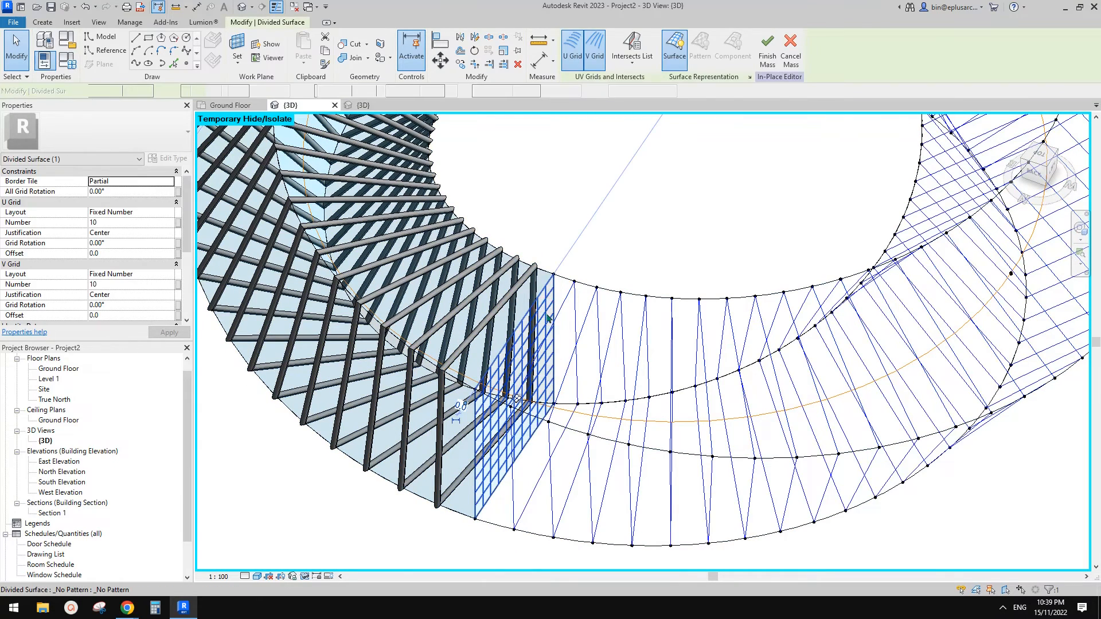
pyautogui.press('Escape')
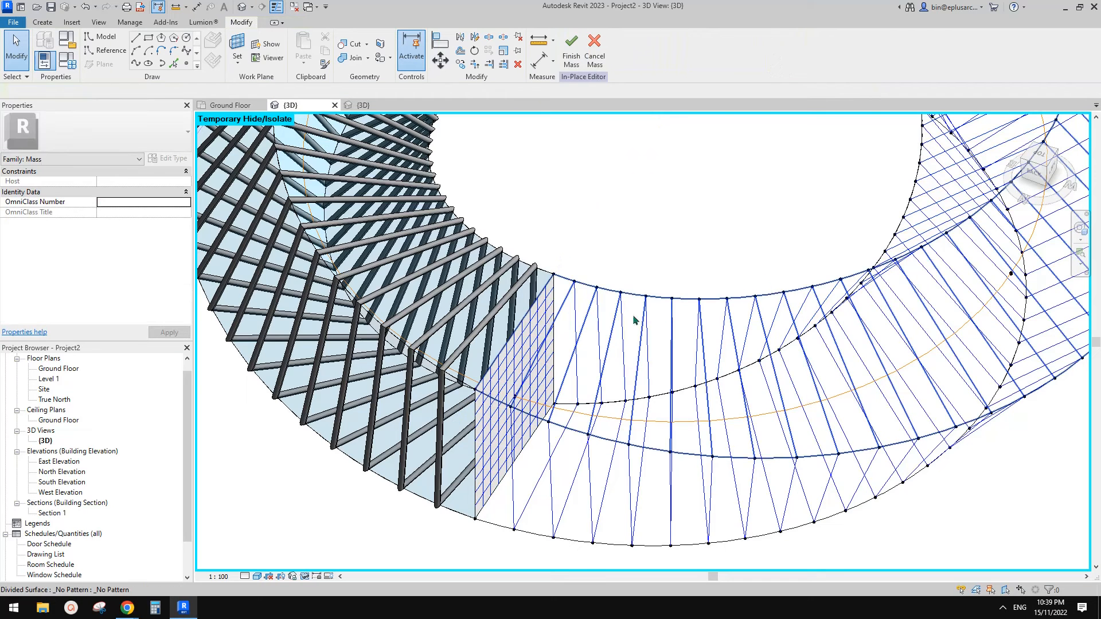
pyautogui.click(539, 328)
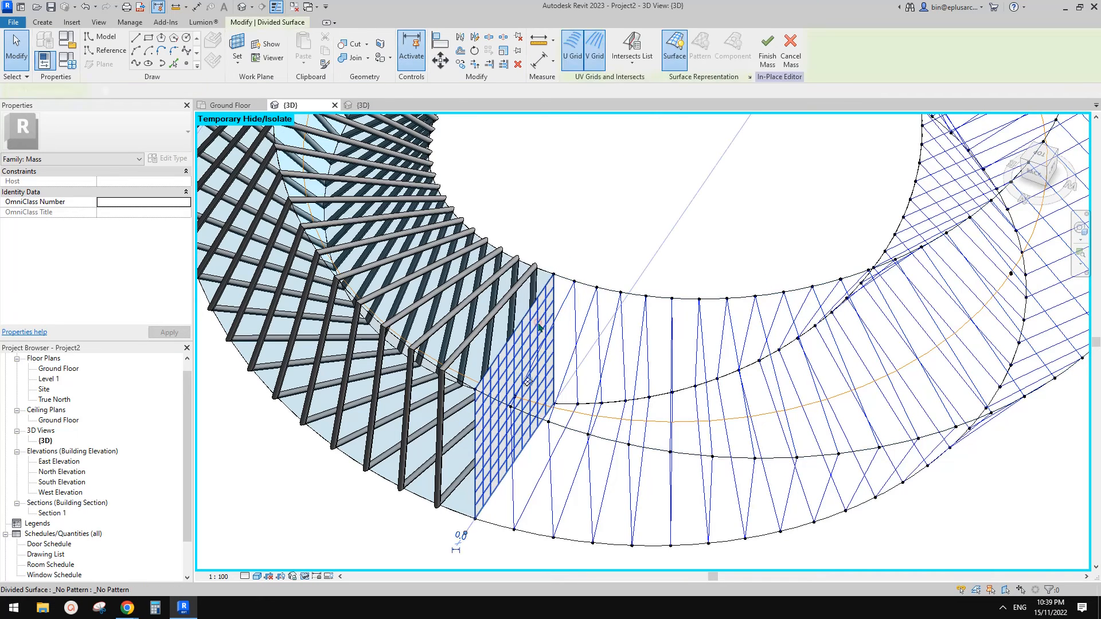
pyautogui.press('Escape')
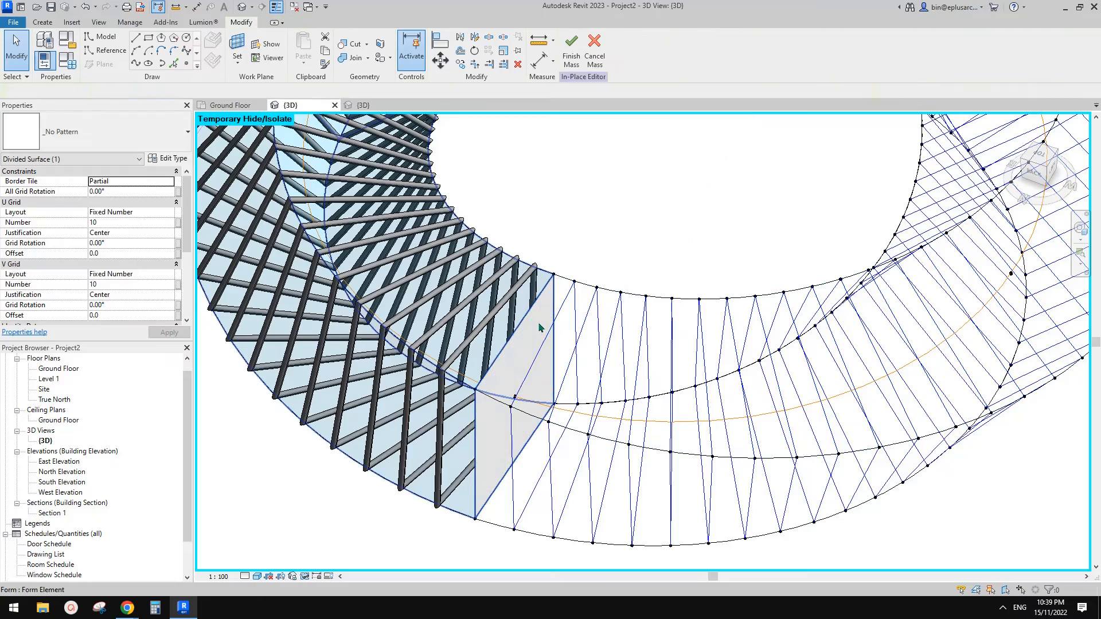
pyautogui.press('r')
pyautogui.scroll(-1, 564, 332)
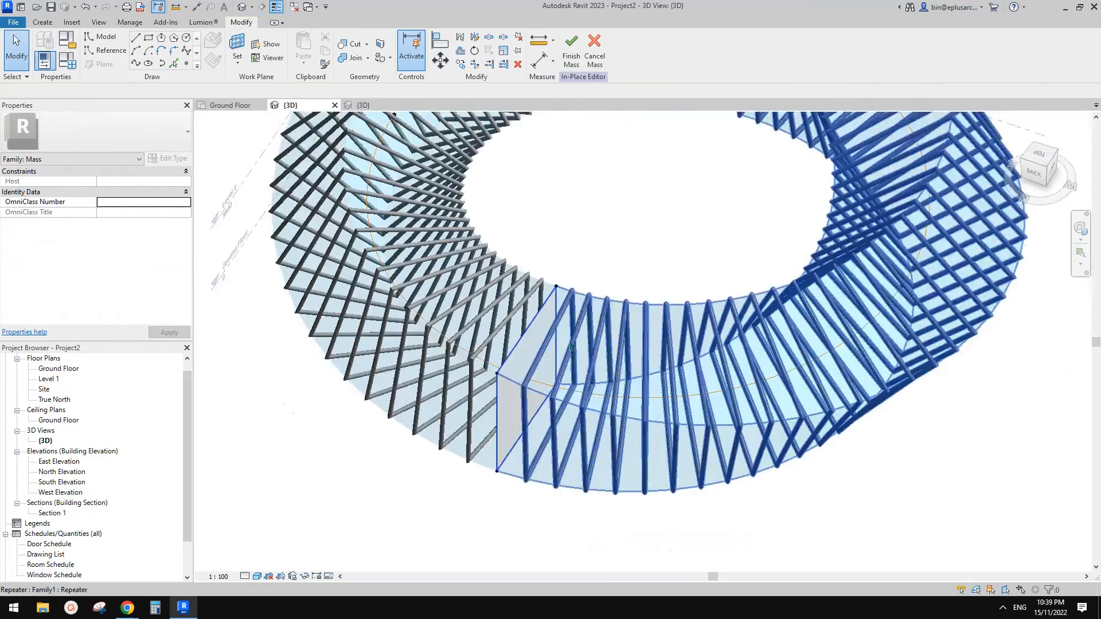
# Examine the populated ring from several angles and check which half each of the two Family1 repeaters covers.
pyautogui.keyDown('shift'); pyautogui.moveTo(564, 332); pyautogui.dragTo(570, 452, button='middle'); pyautogui.keyUp('shift')
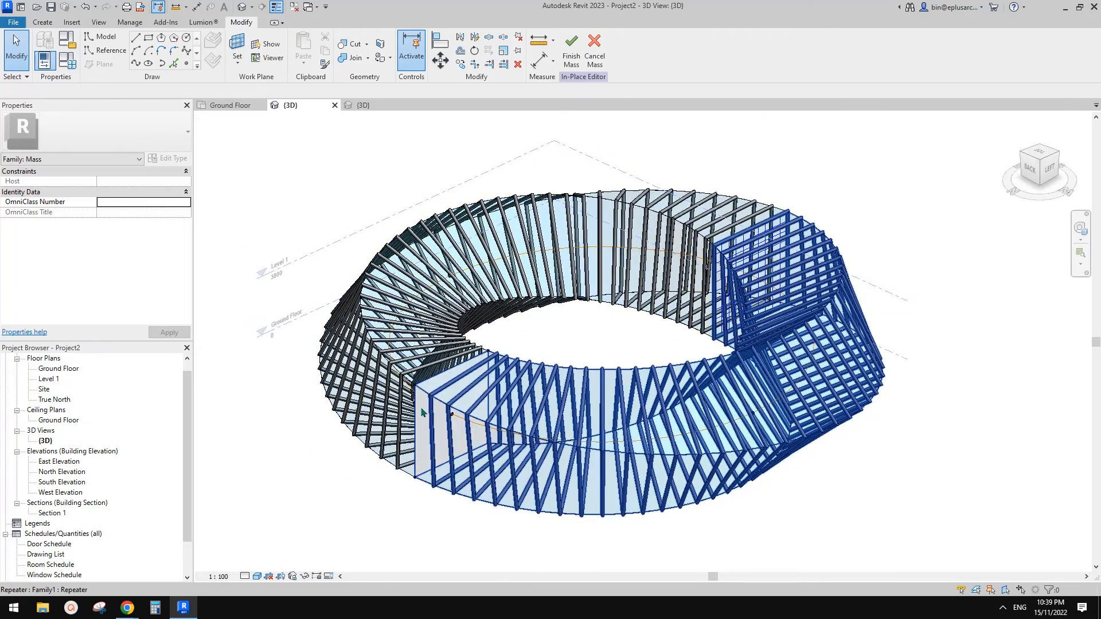
pyautogui.keyDown('shift'); pyautogui.moveTo(422, 412); pyautogui.dragTo(483, 443, button='middle'); pyautogui.keyUp('shift')
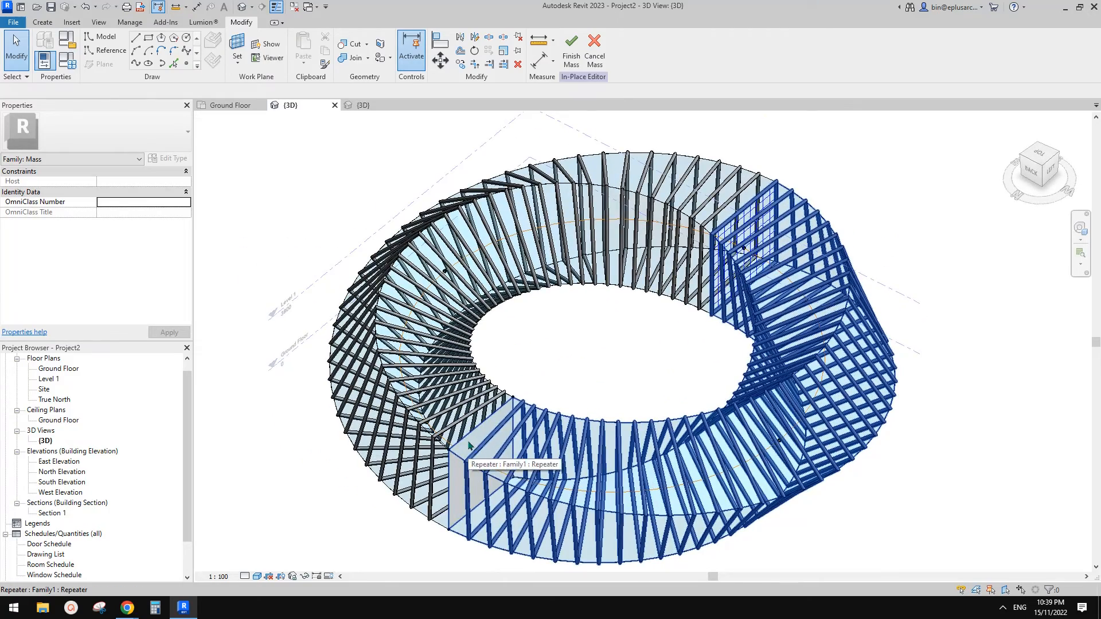
pyautogui.scroll(-1, 609, 443)
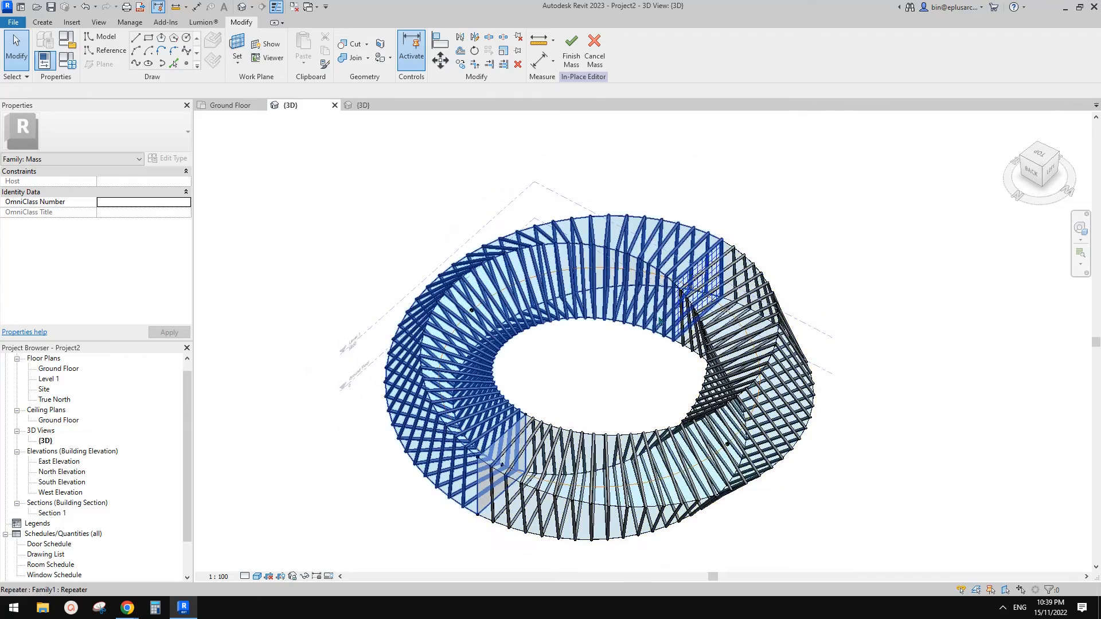
pyautogui.keyDown('shift'); pyautogui.moveTo(654, 318); pyautogui.dragTo(706, 331, button='middle'); pyautogui.keyUp('shift')
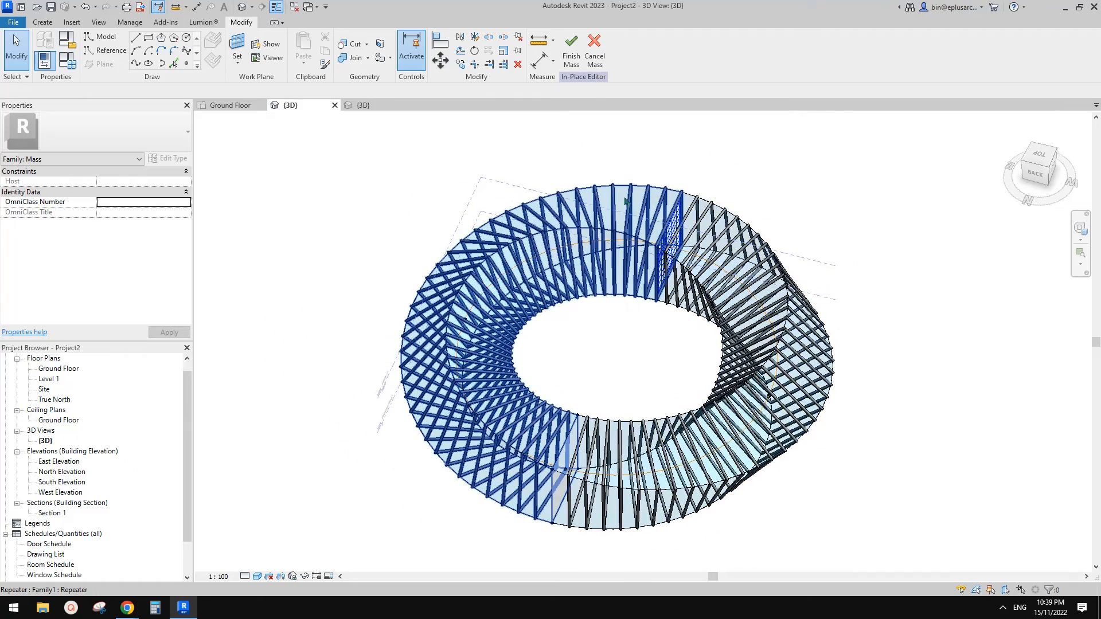
pyautogui.click(624, 197)
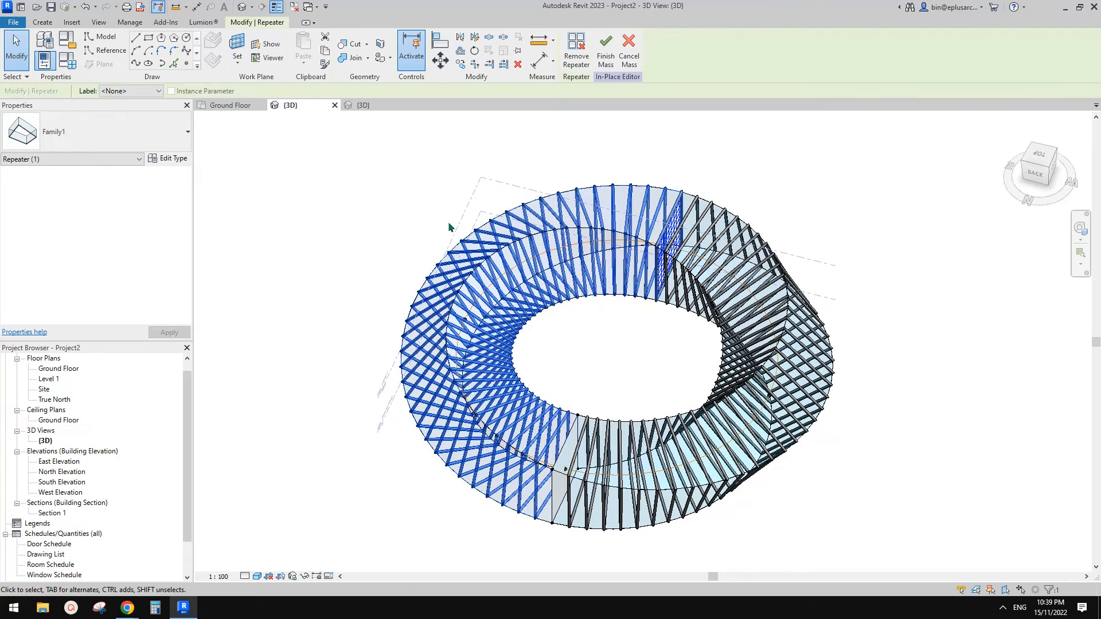
pyautogui.press('Escape')
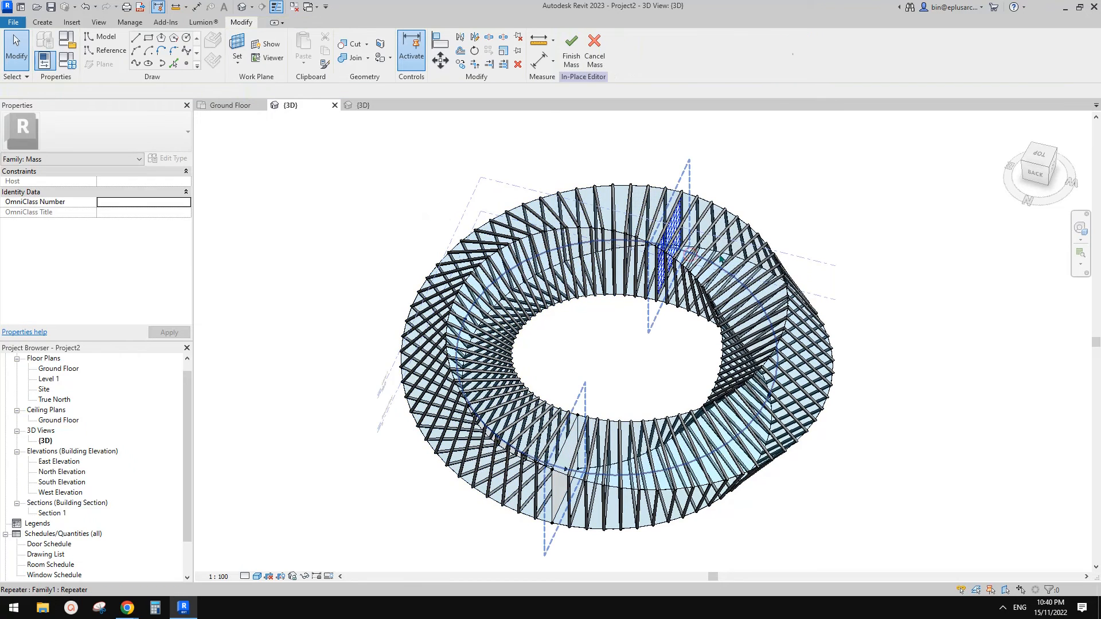
pyautogui.click(727, 255)
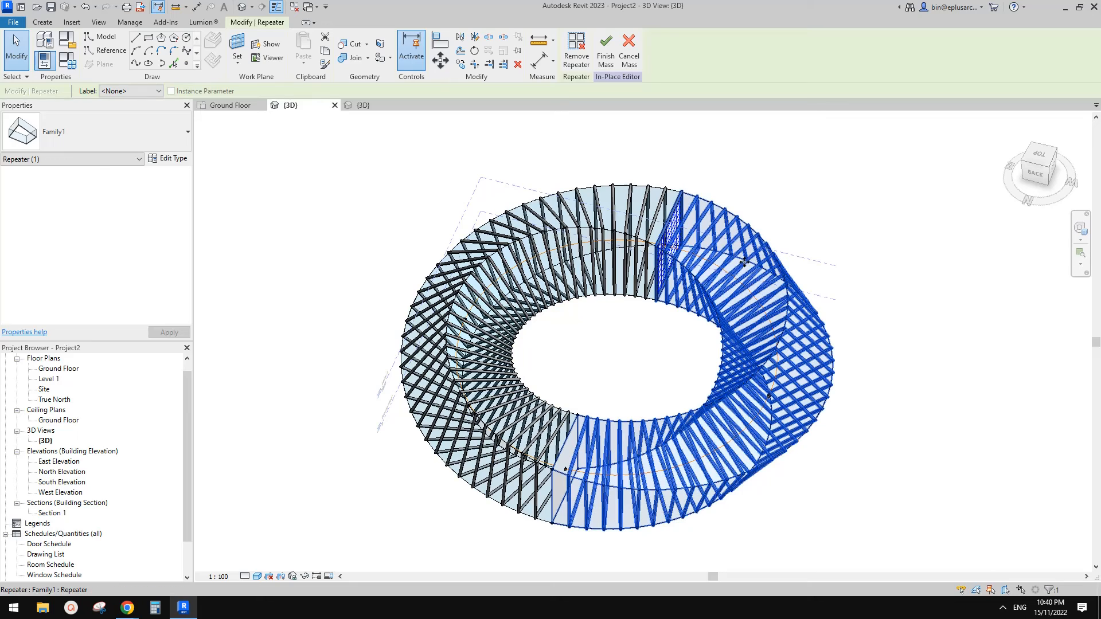
pyautogui.moveTo(752, 267); pyautogui.dragTo(759, 300, button='middle')
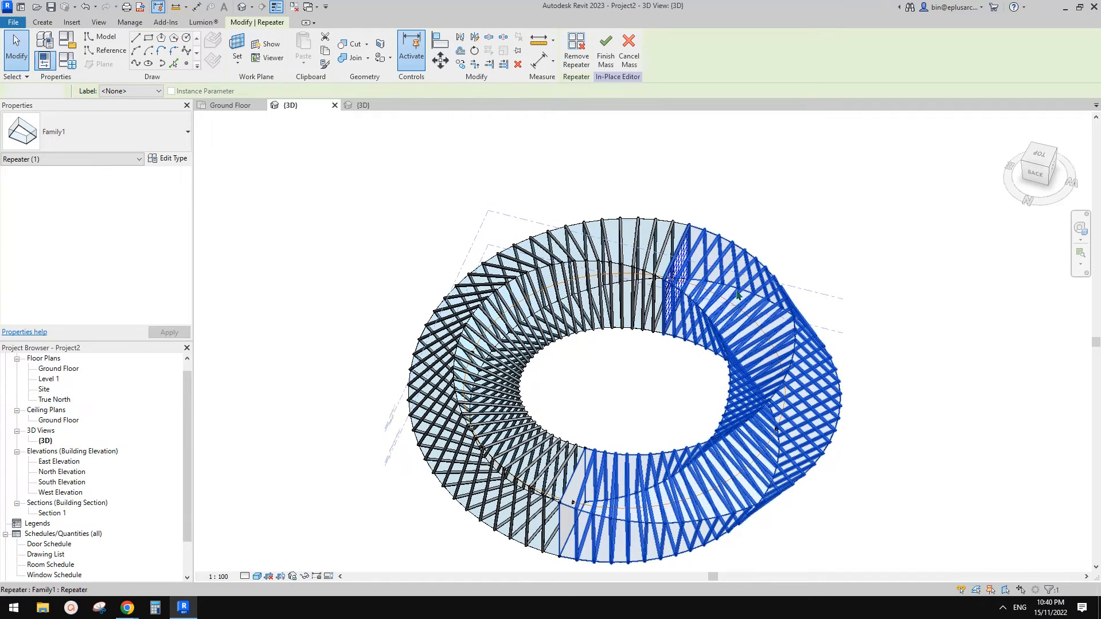
pyautogui.click(648, 200)
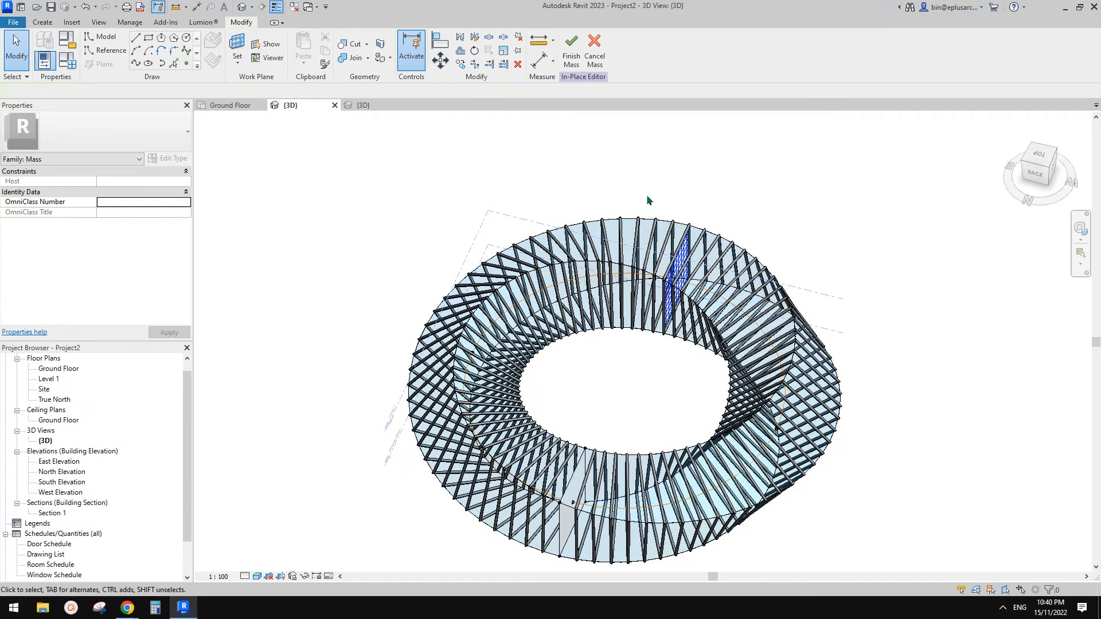
# Inspect the properties of a repeated component, its underlying divided surface and the half-ring form.
pyautogui.click(646, 231)
pyautogui.press('Tab')
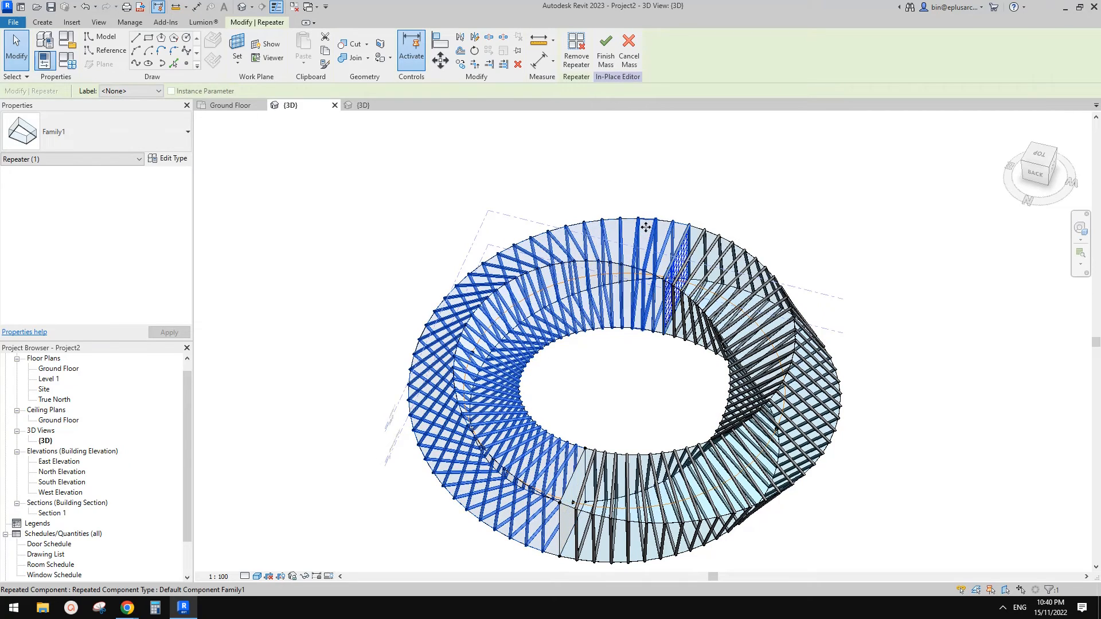
pyautogui.click(646, 228)
pyautogui.scroll(1, 645, 227)
pyautogui.scroll(2, 646, 228)
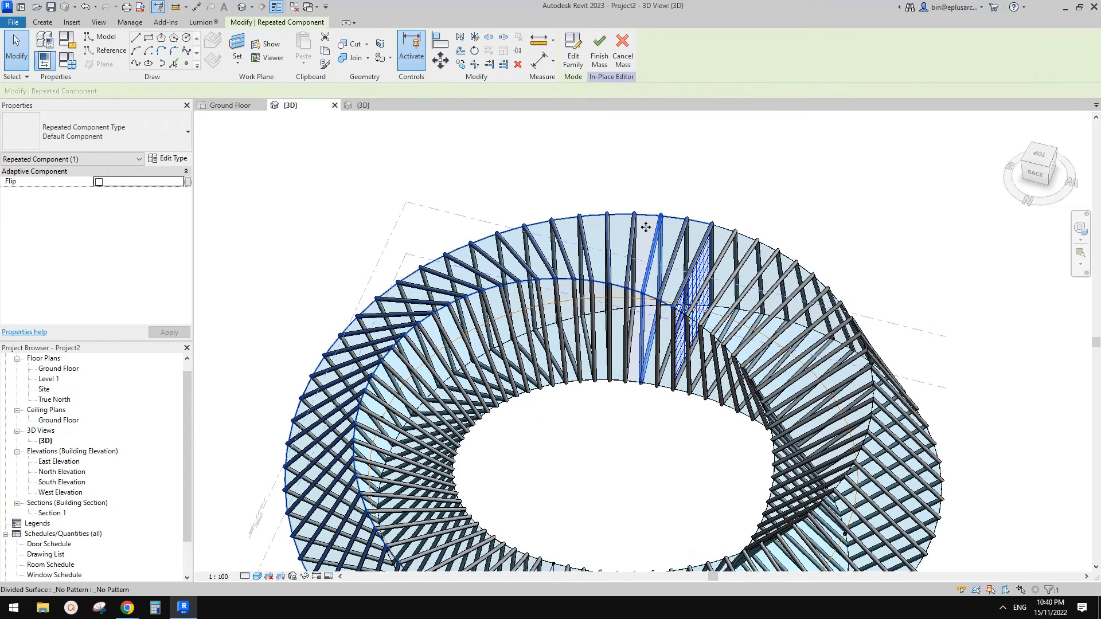
pyautogui.click(646, 228)
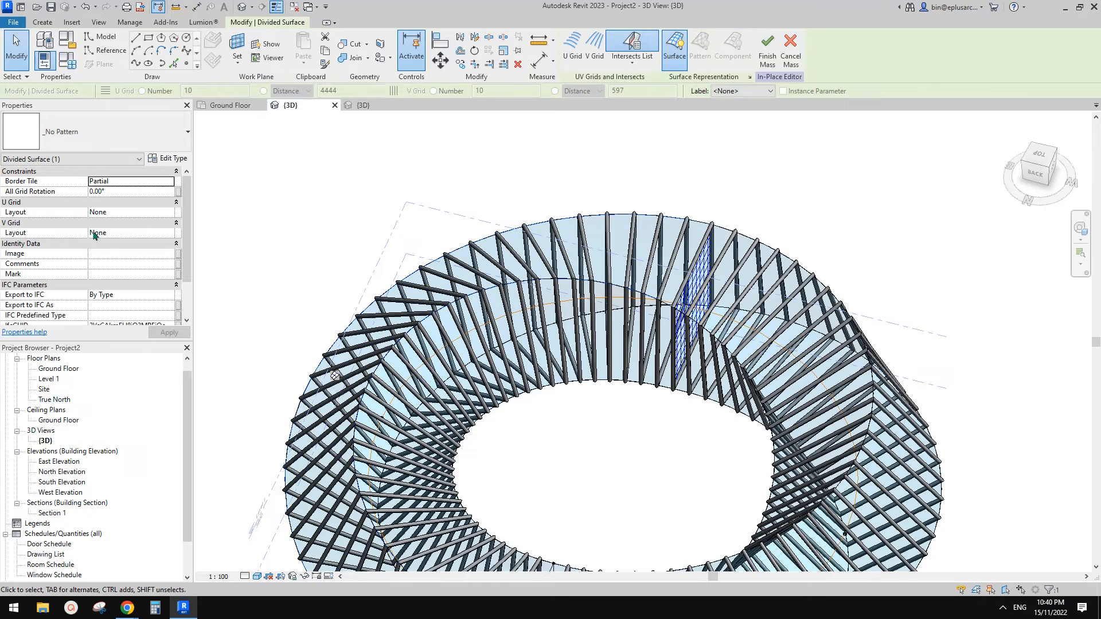
pyautogui.scroll(-2, 119, 274)
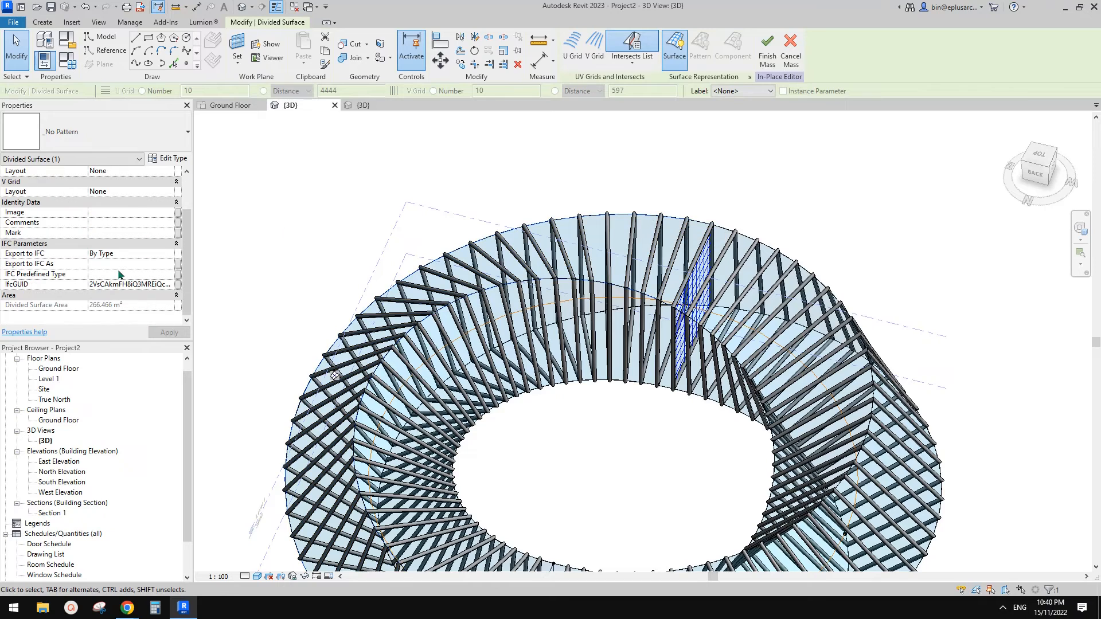
pyautogui.click(669, 231)
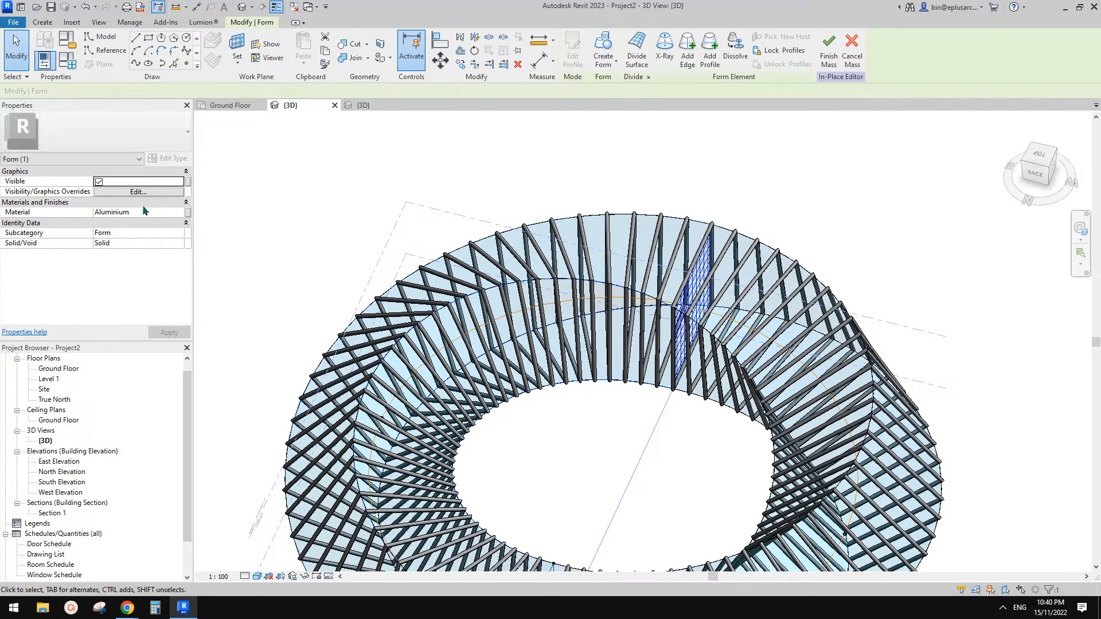
# Finish the in-place mass and view the completed ring in the project.
pyautogui.moveTo(652, 148); pyautogui.dragTo(641, 146, button='middle')
pyautogui.click(641, 146)
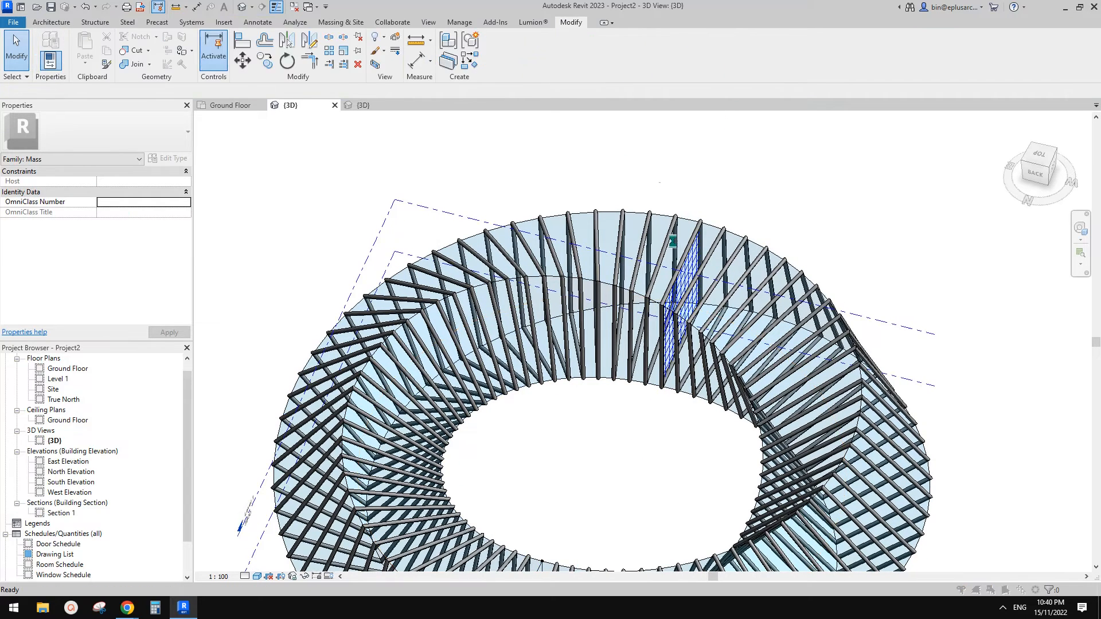
pyautogui.press('Escape')
pyautogui.scroll(-5, 679, 249)
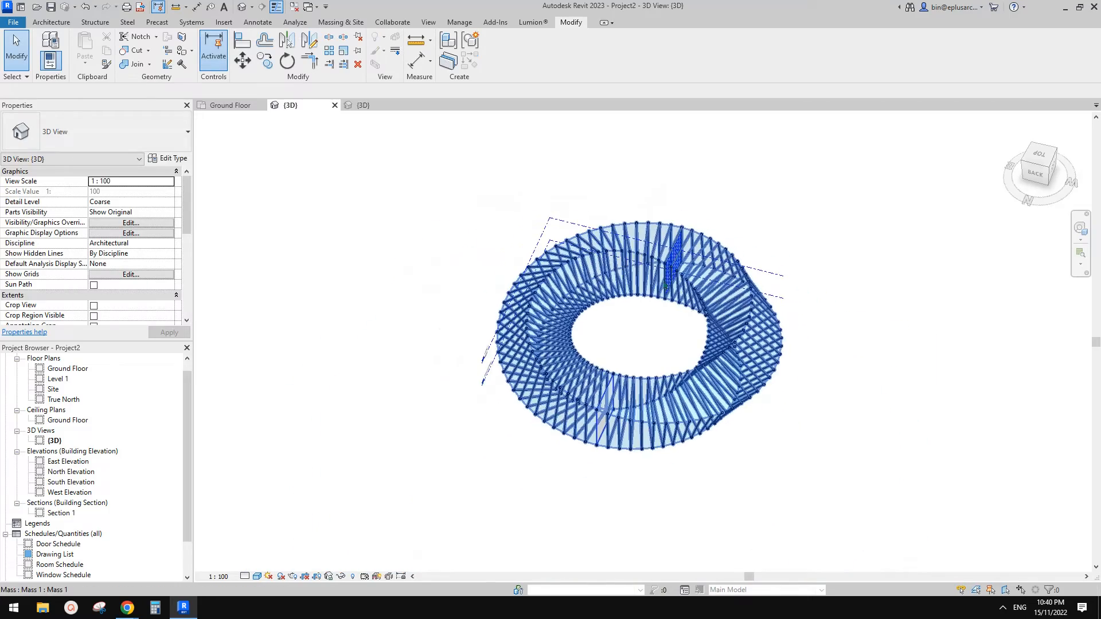
pyautogui.scroll(3, 740, 319)
pyautogui.scroll(-1, 728, 321)
pyautogui.keyDown('shift'); pyautogui.moveTo(718, 334); pyautogui.dragTo(655, 298, button='middle'); pyautogui.keyUp('shift')
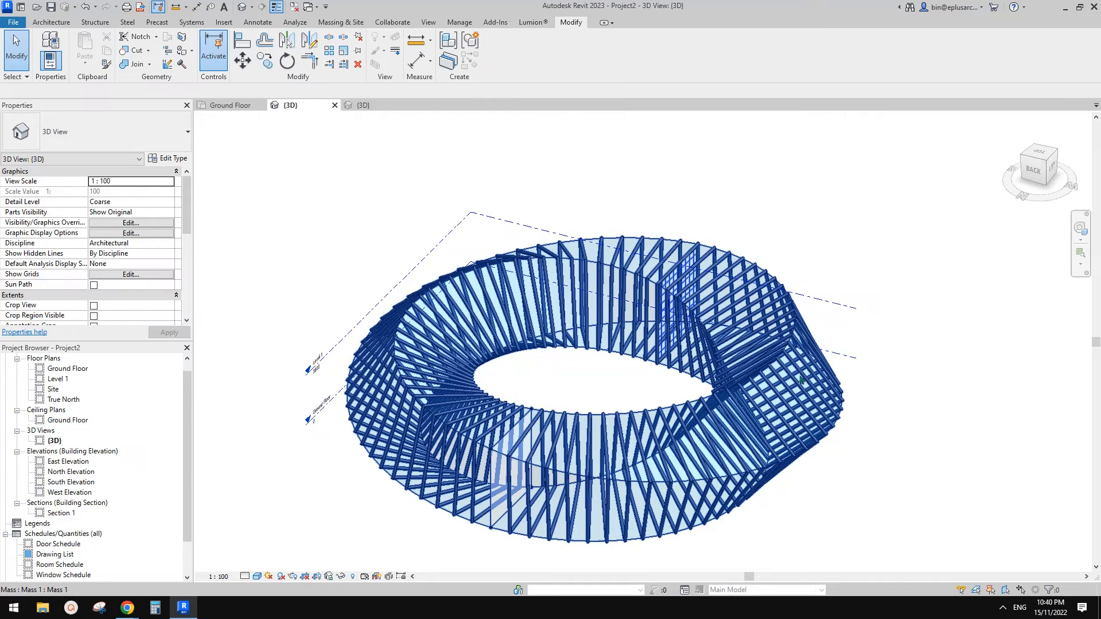
pyautogui.press('v')
pyautogui.press('v')
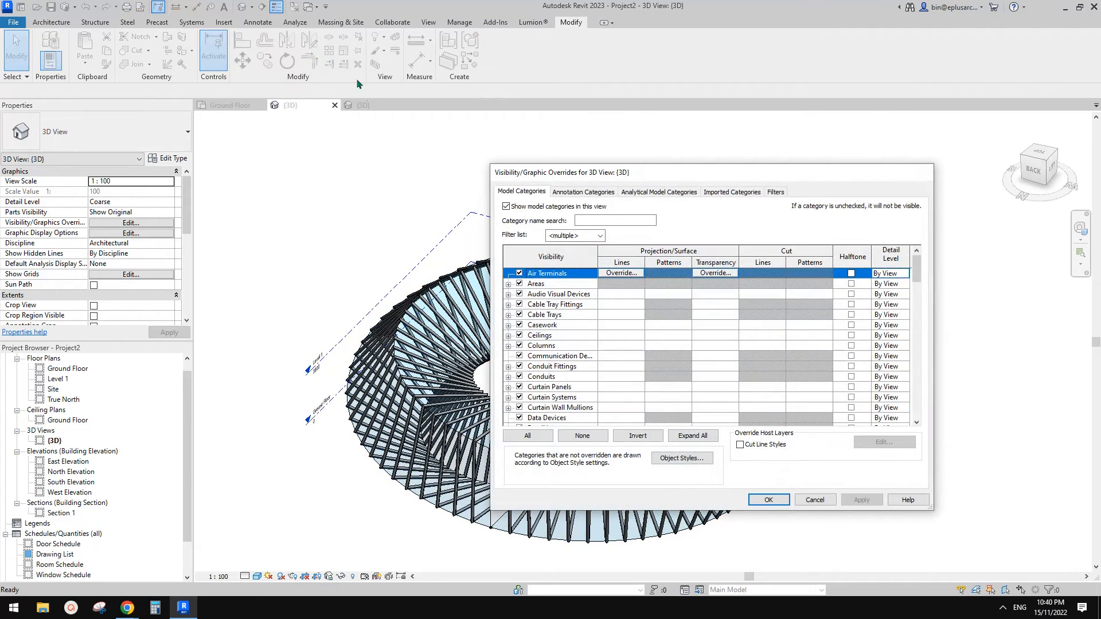
pyautogui.press('Escape')
# Set the conceptual mass display to Show Mass by View Settings and check the ring's frames and glass panels.
pyautogui.click(348, 24)
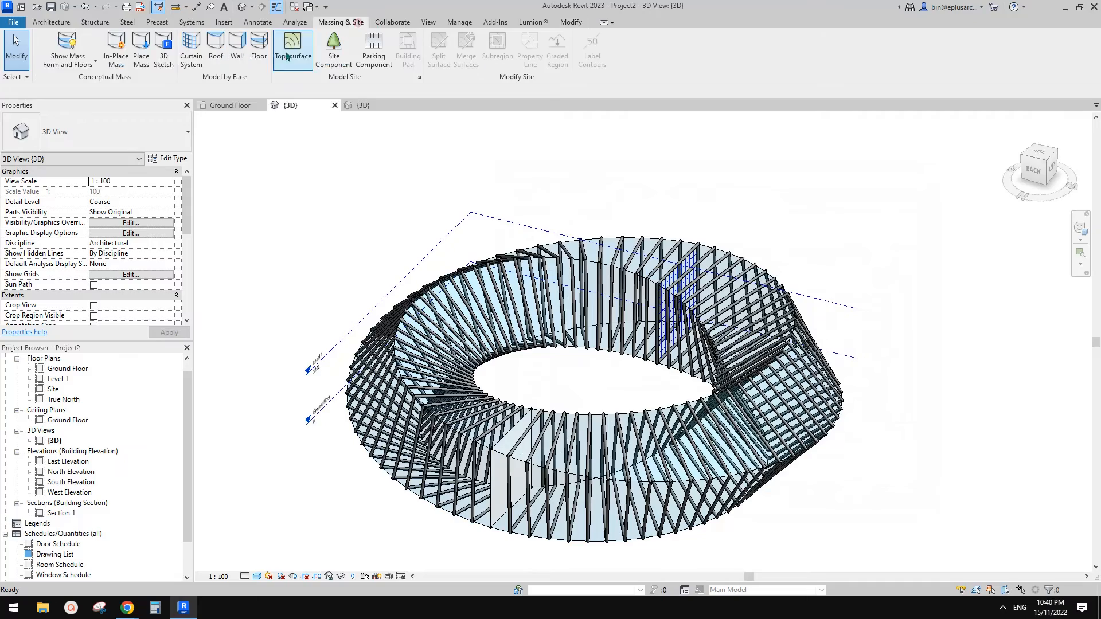
pyautogui.click(79, 47)
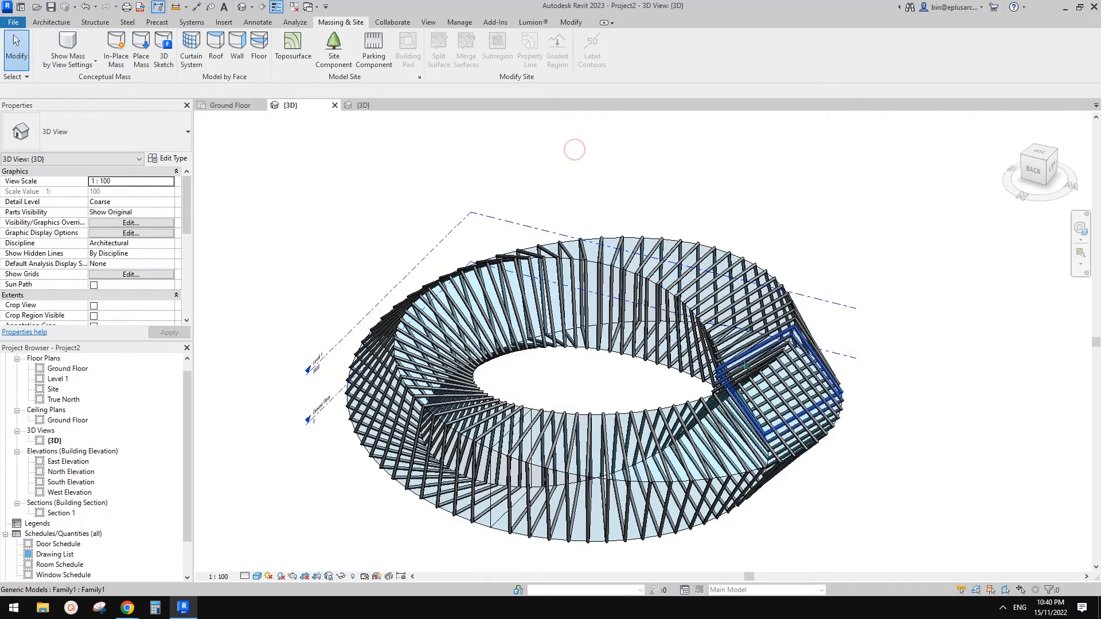
pyautogui.keyDown('shift'); pyautogui.moveTo(574, 149); pyautogui.dragTo(886, 287, button='middle'); pyautogui.keyUp('shift')
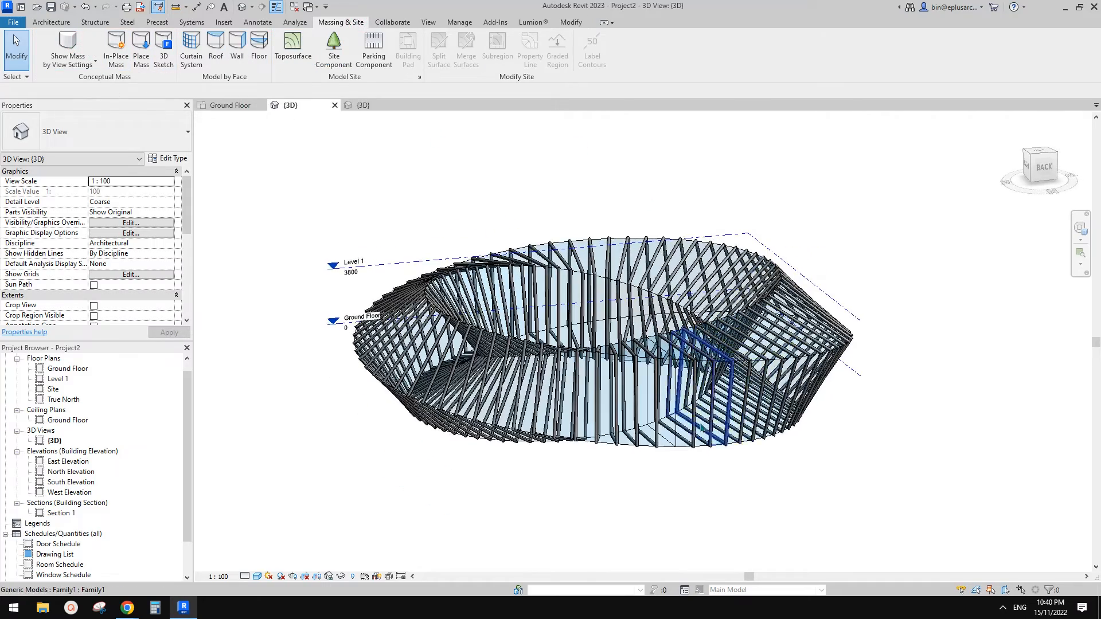
# Select a repeated Family1 frame near the joint between the two half-rings and examine it up close.
pyautogui.scroll(3, 701, 427)
pyautogui.click(701, 427)
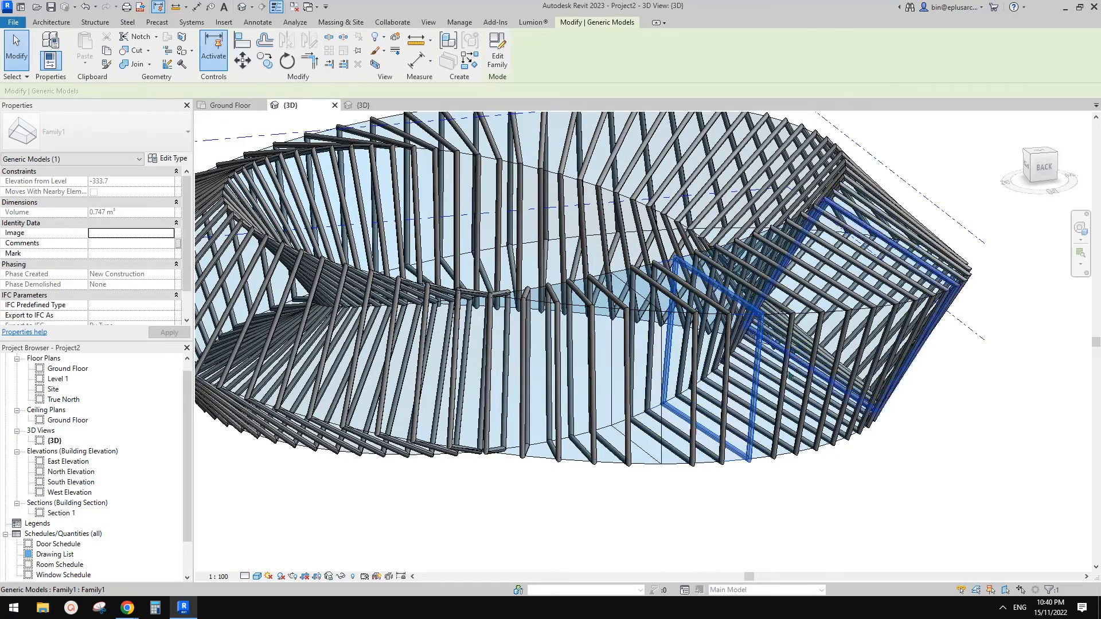
pyautogui.keyDown('shift'); pyautogui.moveTo(790, 375); pyautogui.dragTo(739, 400, button='middle'); pyautogui.keyUp('shift')
pyautogui.scroll(2, 703, 464)
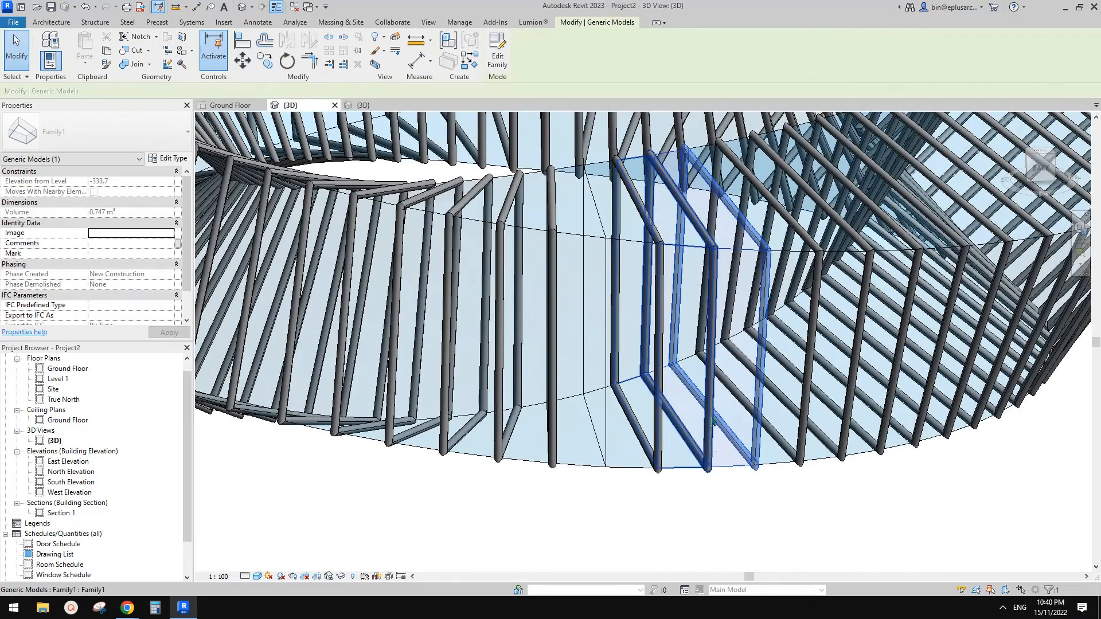
pyautogui.moveTo(631, 471); pyautogui.dragTo(638, 488, button='middle')
pyautogui.press('Escape')
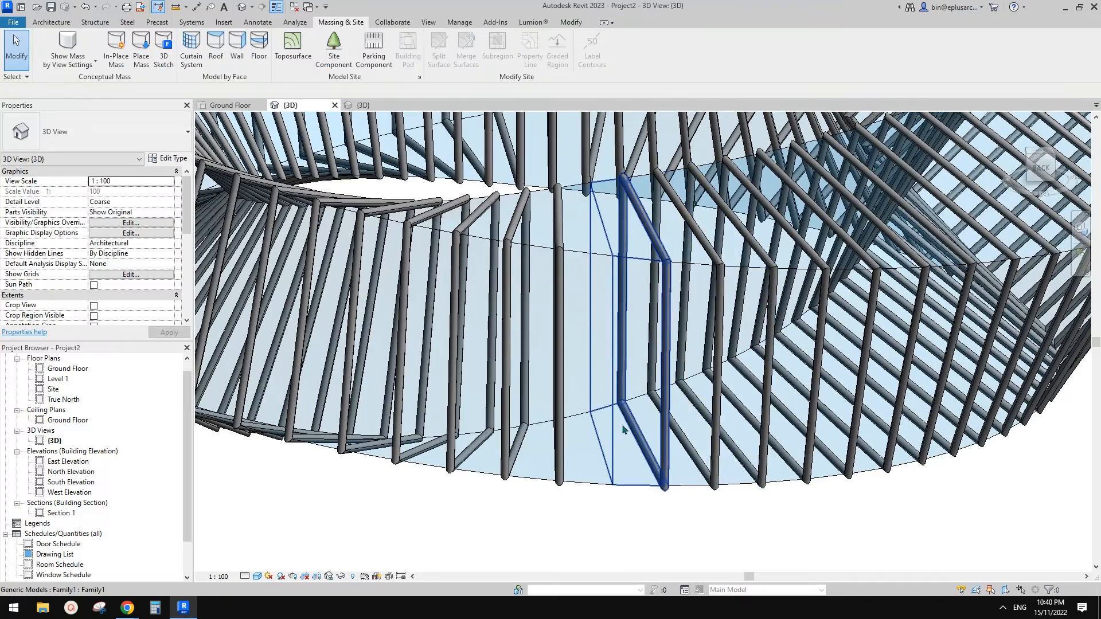
# Check the end frames on both sides of the joint between the two half-rings by selecting each in turn.
pyautogui.scroll(-5, 619, 444)
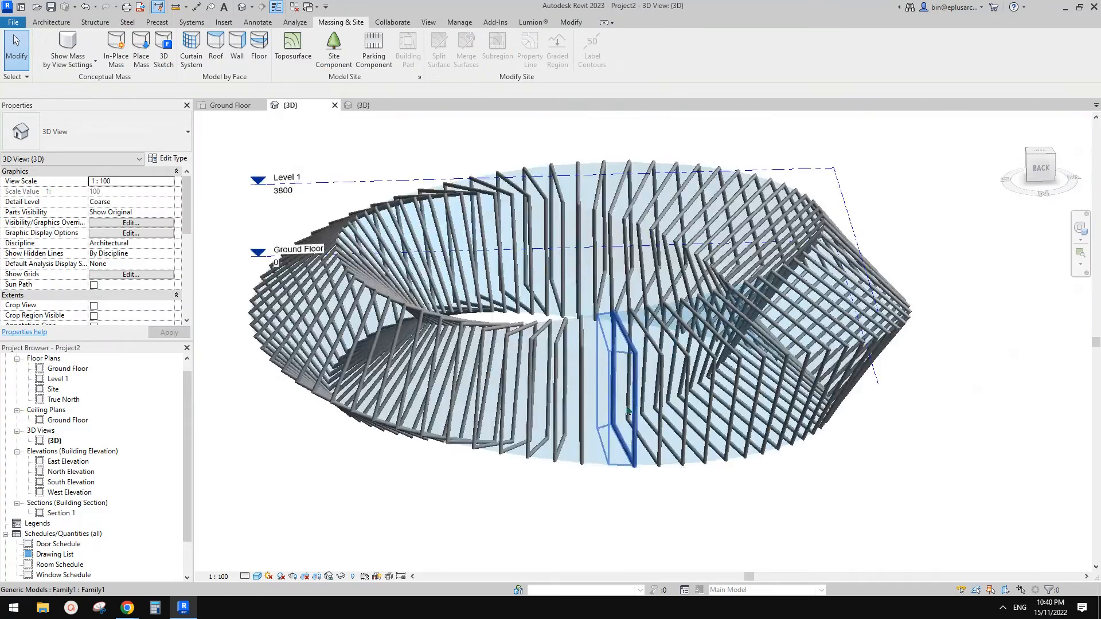
pyautogui.moveTo(619, 445); pyautogui.dragTo(615, 506, button='middle')
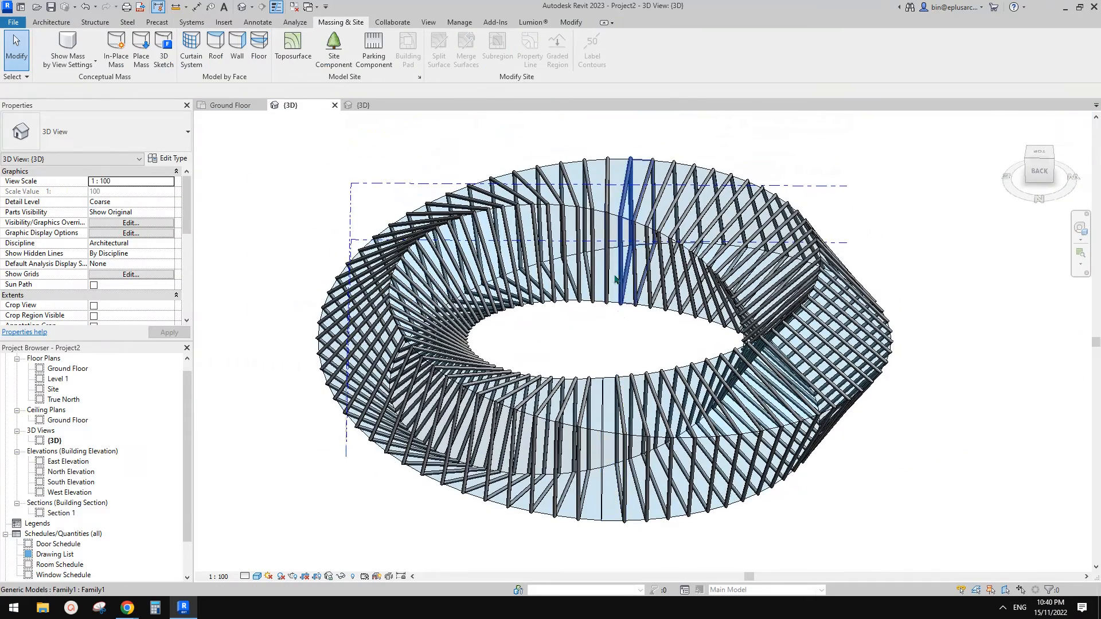
pyautogui.scroll(3, 634, 442)
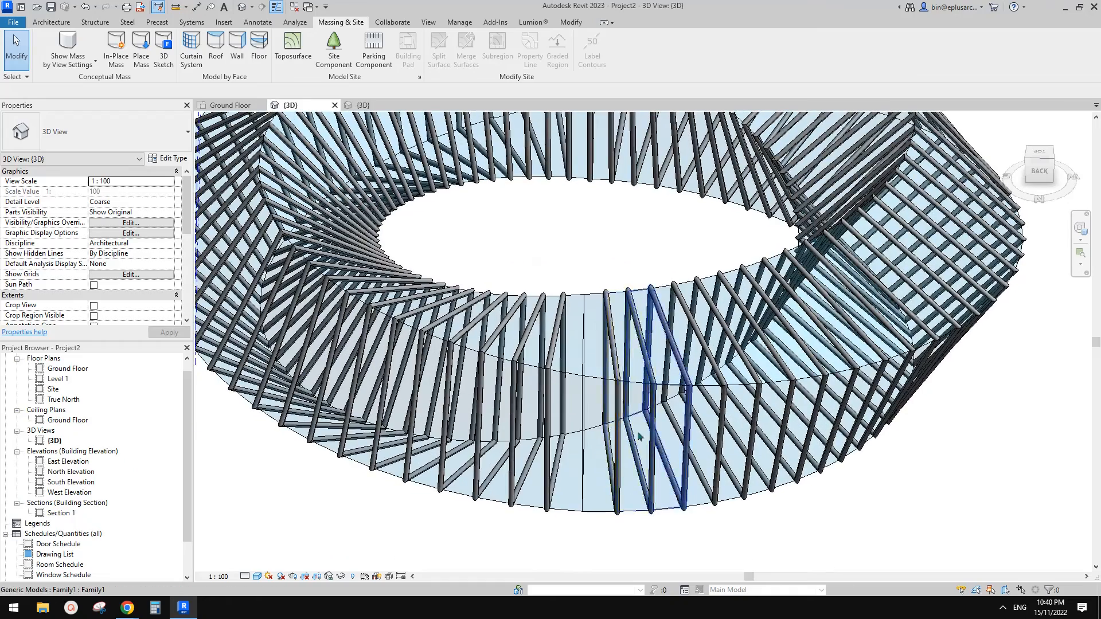
pyautogui.scroll(-2, 626, 421)
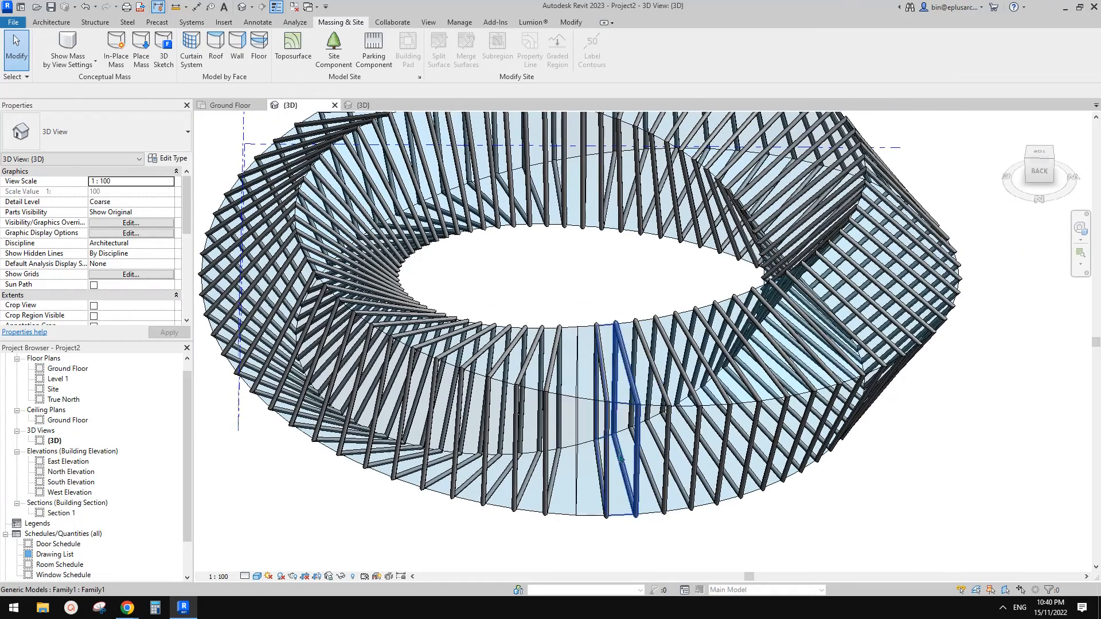
pyautogui.click(605, 462)
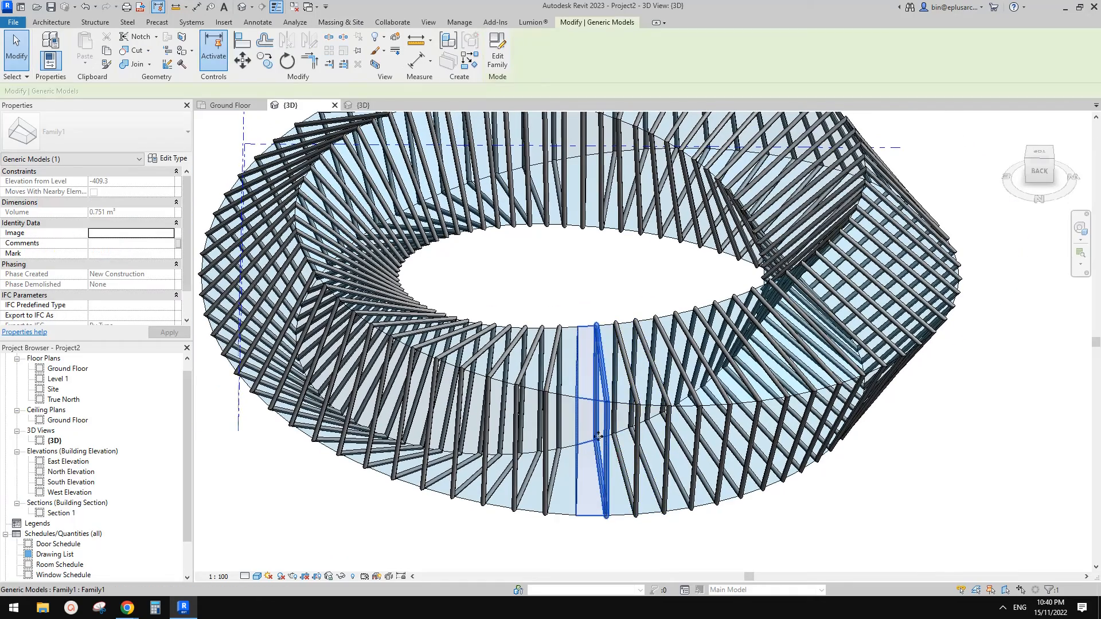
pyautogui.moveTo(575, 389); pyautogui.dragTo(544, 396)
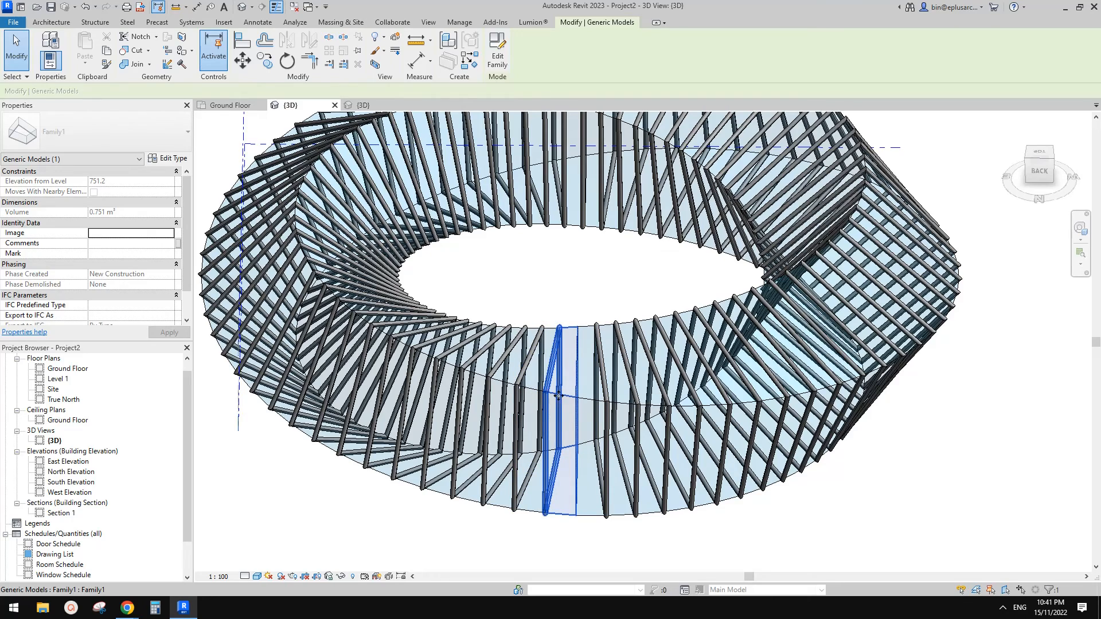
pyautogui.moveTo(559, 396); pyautogui.dragTo(582, 407, button='middle')
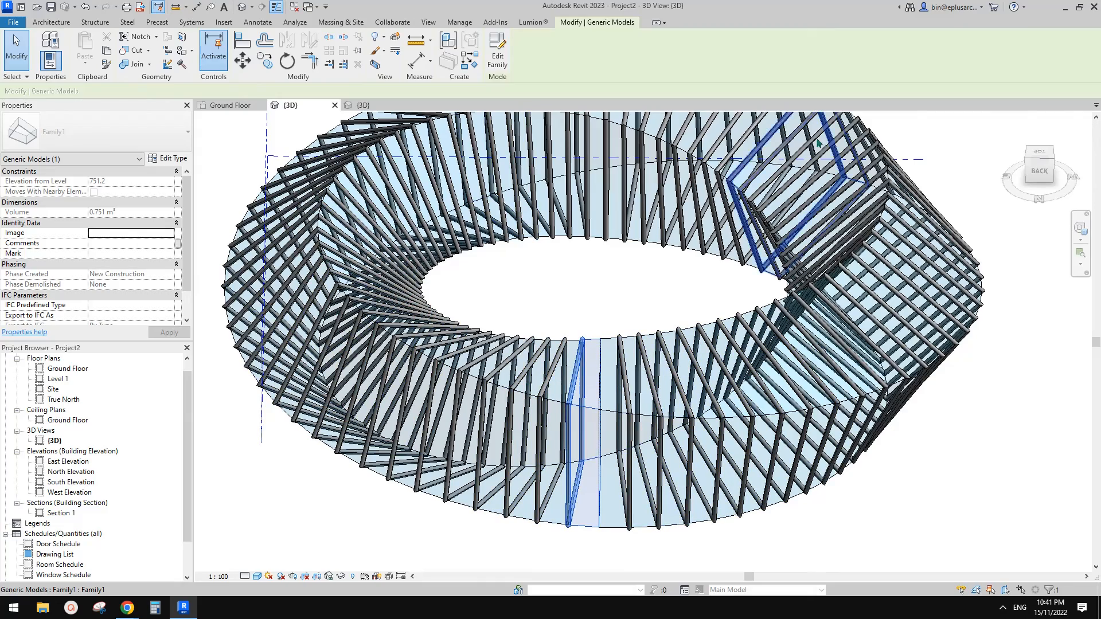
# Clear the selection and review the whole ring of frames and glass panels from an oblique angle.
pyautogui.click(571, 250)
pyautogui.keyDown('shift'); pyautogui.moveTo(571, 250); pyautogui.dragTo(602, 241, button='middle'); pyautogui.keyUp('shift')
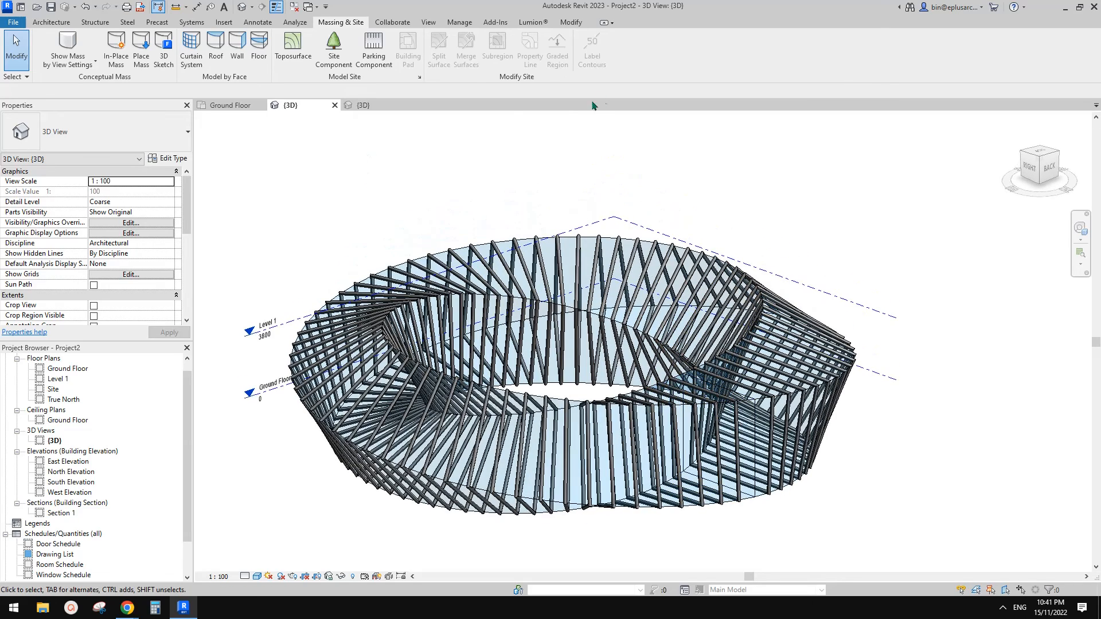
pyautogui.scroll(2, 685, 355)
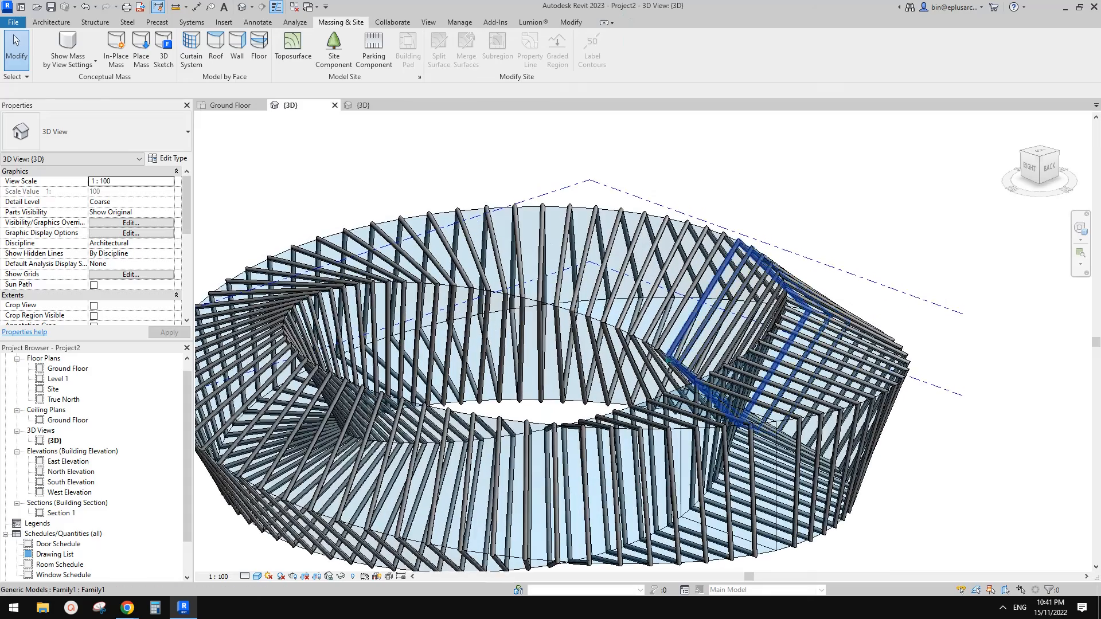
pyautogui.scroll(-1, 669, 358)
pyautogui.moveTo(634, 388); pyautogui.dragTo(680, 354, button='middle')
pyautogui.keyDown('shift'); pyautogui.moveTo(680, 354); pyautogui.dragTo(682, 370, button='middle'); pyautogui.keyUp('shift')
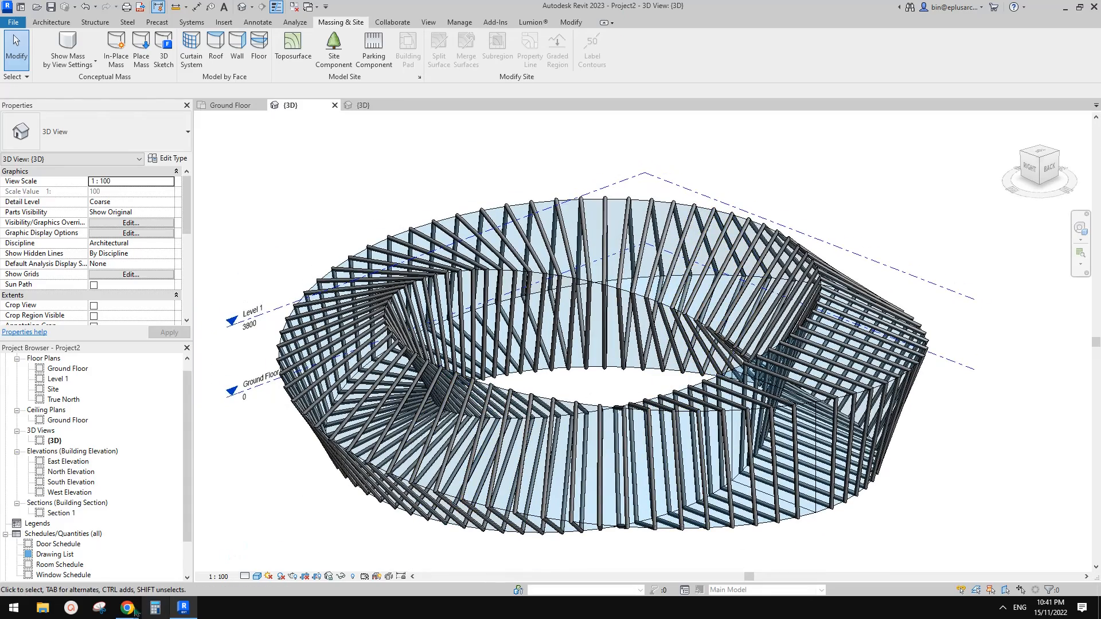
# Switch to the Youtube Video Ideas/Suggestion document in Google Docs and look through its reference images and notes.
pyautogui.moveTo(136, 613)
pyautogui.click(221, 530)
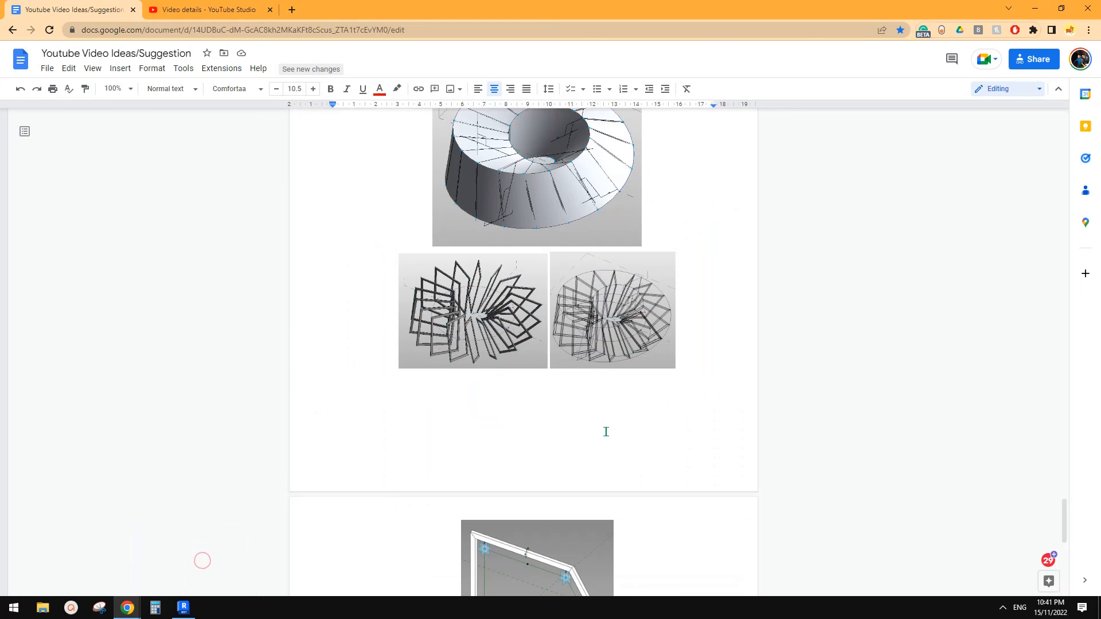
pyautogui.scroll(-10, 611, 429)
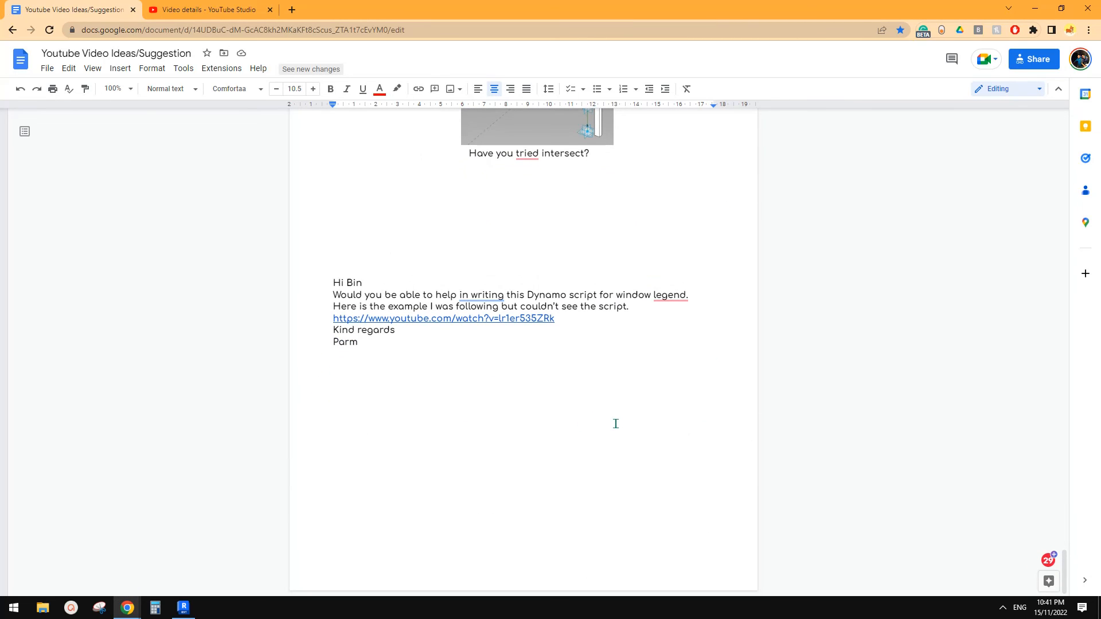
pyautogui.scroll(3, 615, 424)
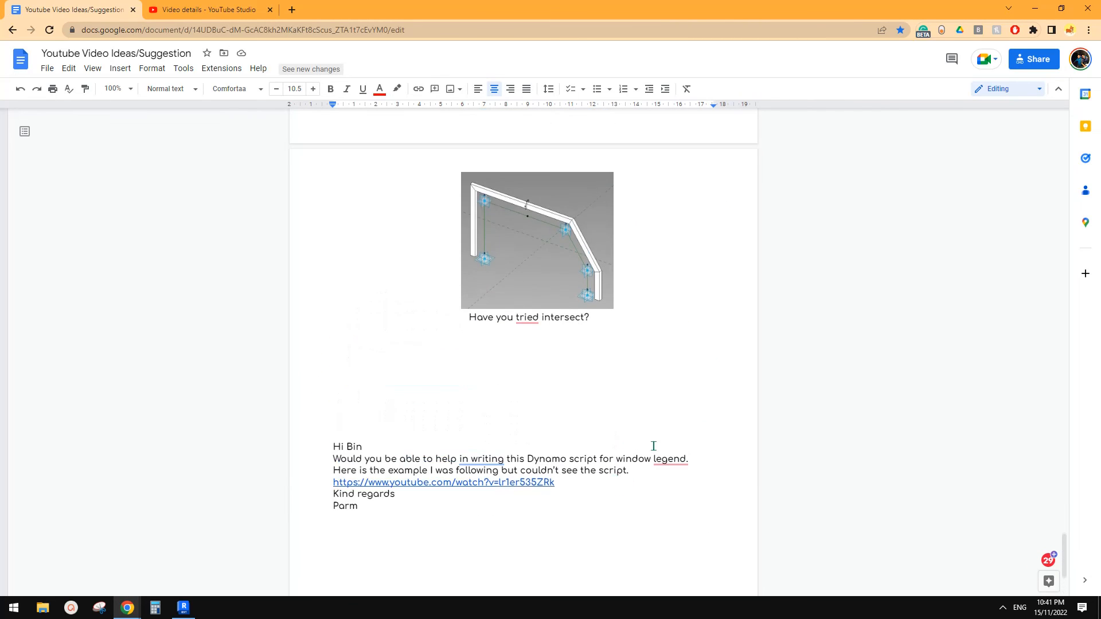